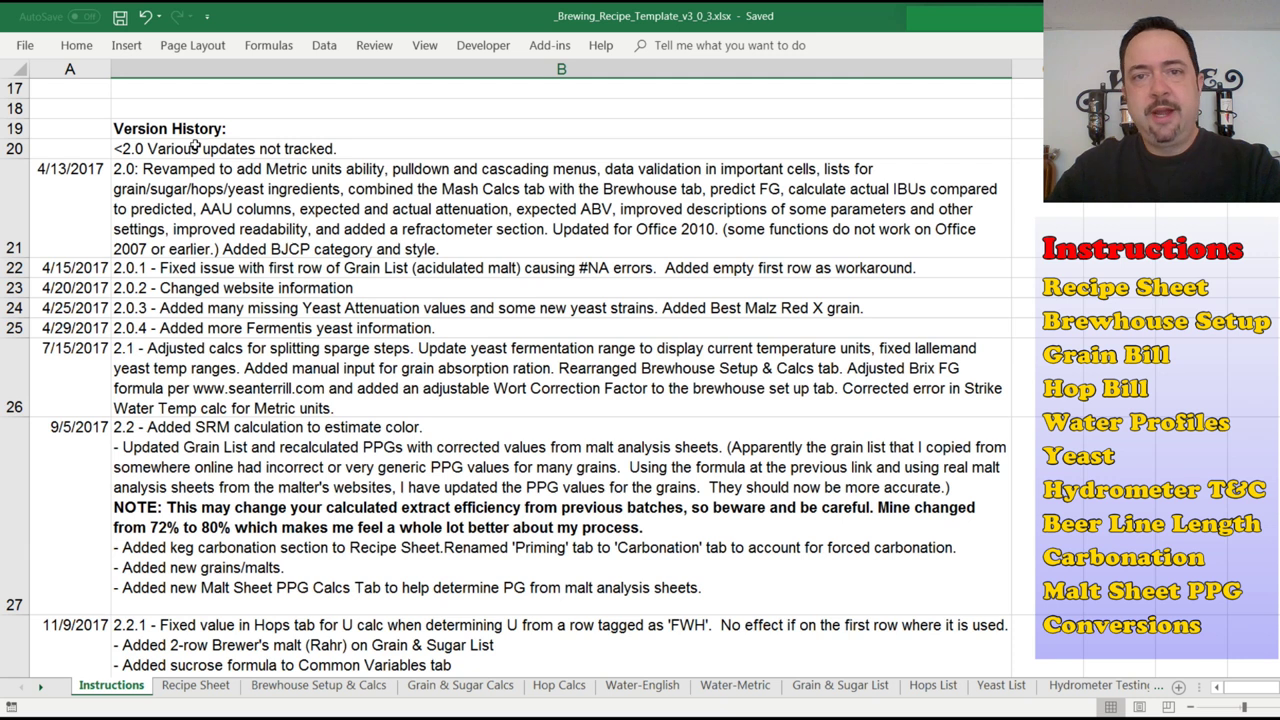
Read through the version history on the Instructions sheet down to the version 3.0 and 3.0.1 entries.
{"action": "scroll", "coordinate": [560, 380], "scroll_direction": "down", "scroll_amount": 1}
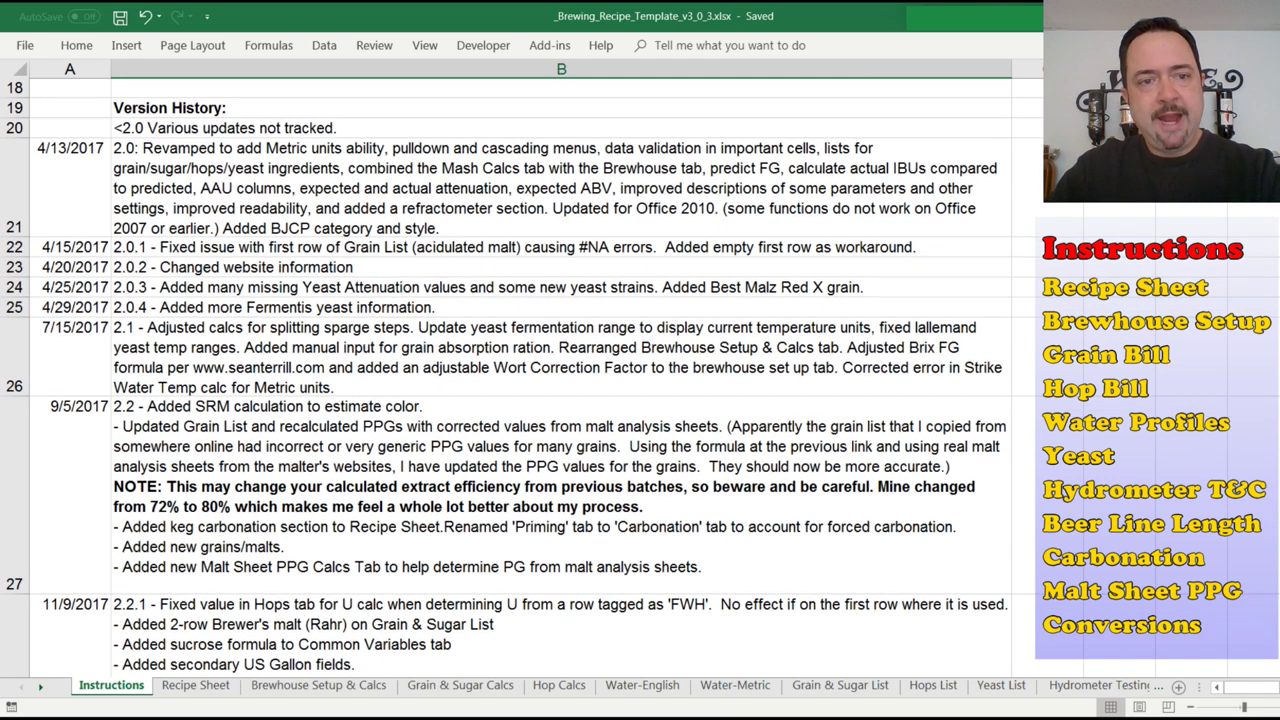
{"action": "scroll", "coordinate": [560, 380], "scroll_direction": "down", "scroll_amount": 2}
{"action": "scroll", "coordinate": [560, 380], "scroll_direction": "down", "scroll_amount": 5}
{"action": "scroll", "coordinate": [560, 380], "scroll_direction": "down", "scroll_amount": 2}
{"action": "scroll", "coordinate": [560, 380], "scroll_direction": "down", "scroll_amount": 1}
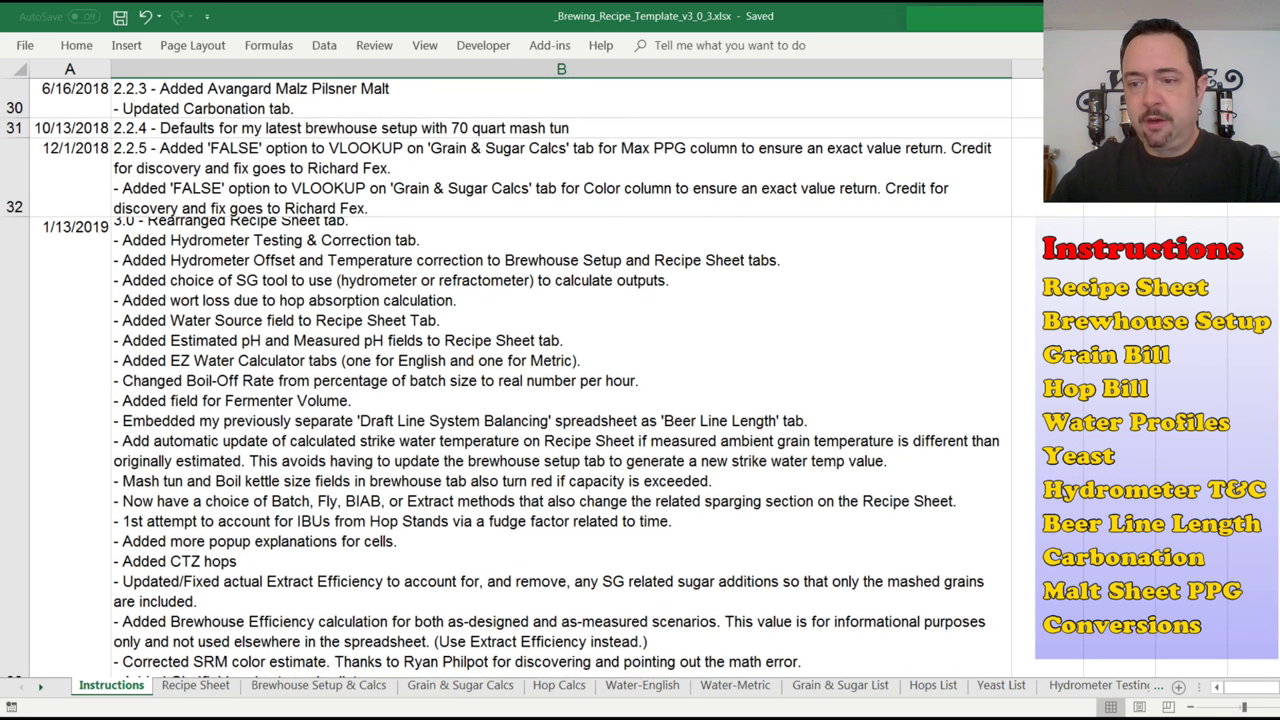
{"action": "scroll", "coordinate": [560, 380], "scroll_direction": "down", "scroll_amount": 1}
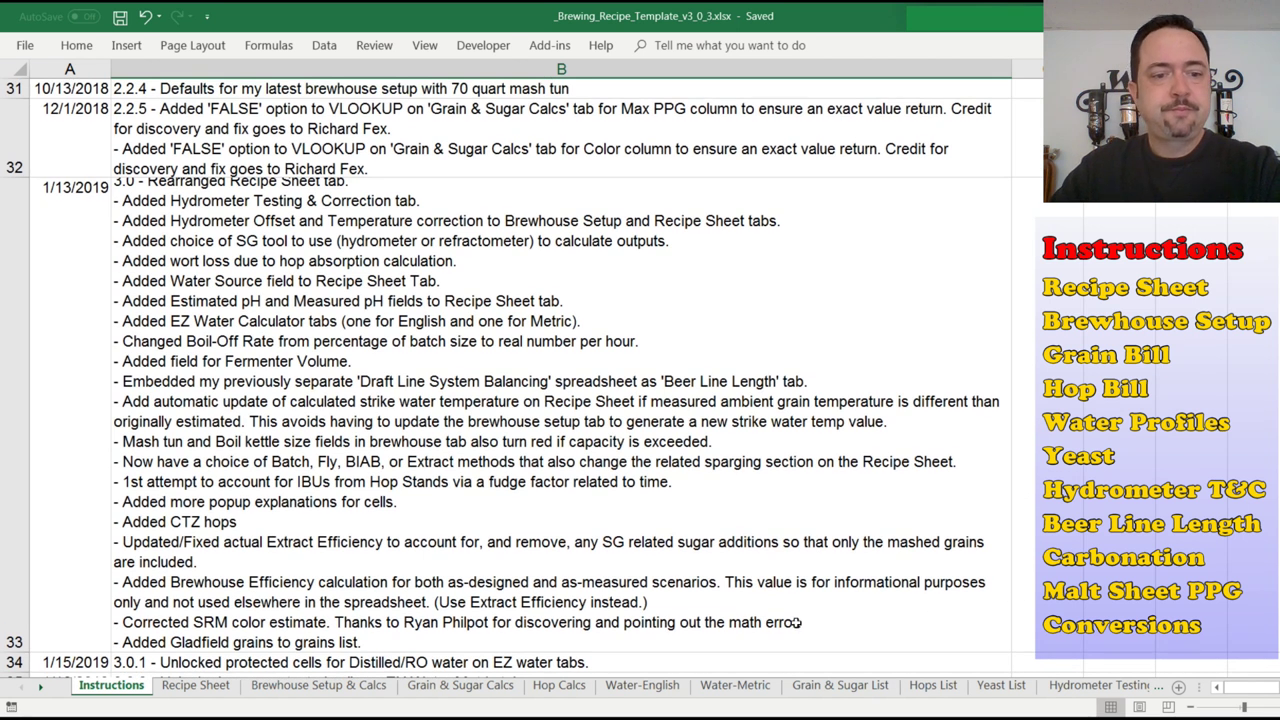
Open the Recipe Sheet and examine its water information, water additions and recipe outputs sections.
{"action": "left_click", "coordinate": [195, 686]}
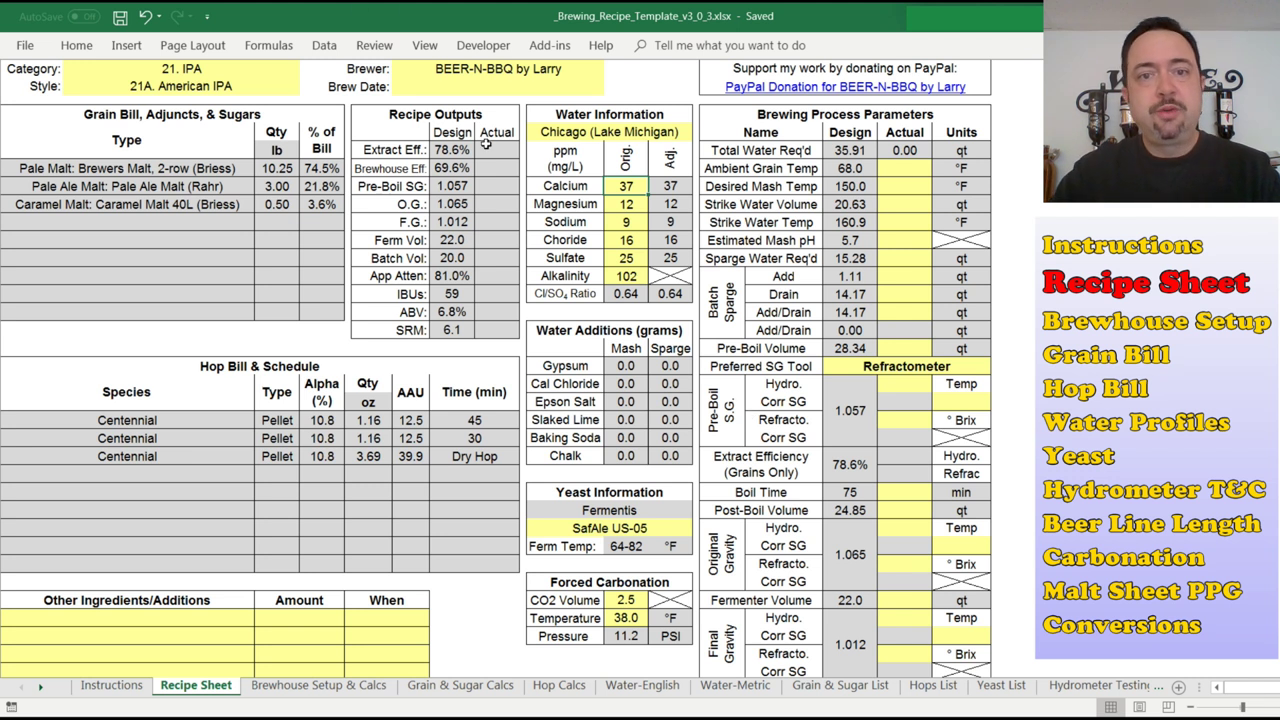
{"action": "left_click_drag", "start_coordinate": [555, 122], "coordinate": [632, 458]}
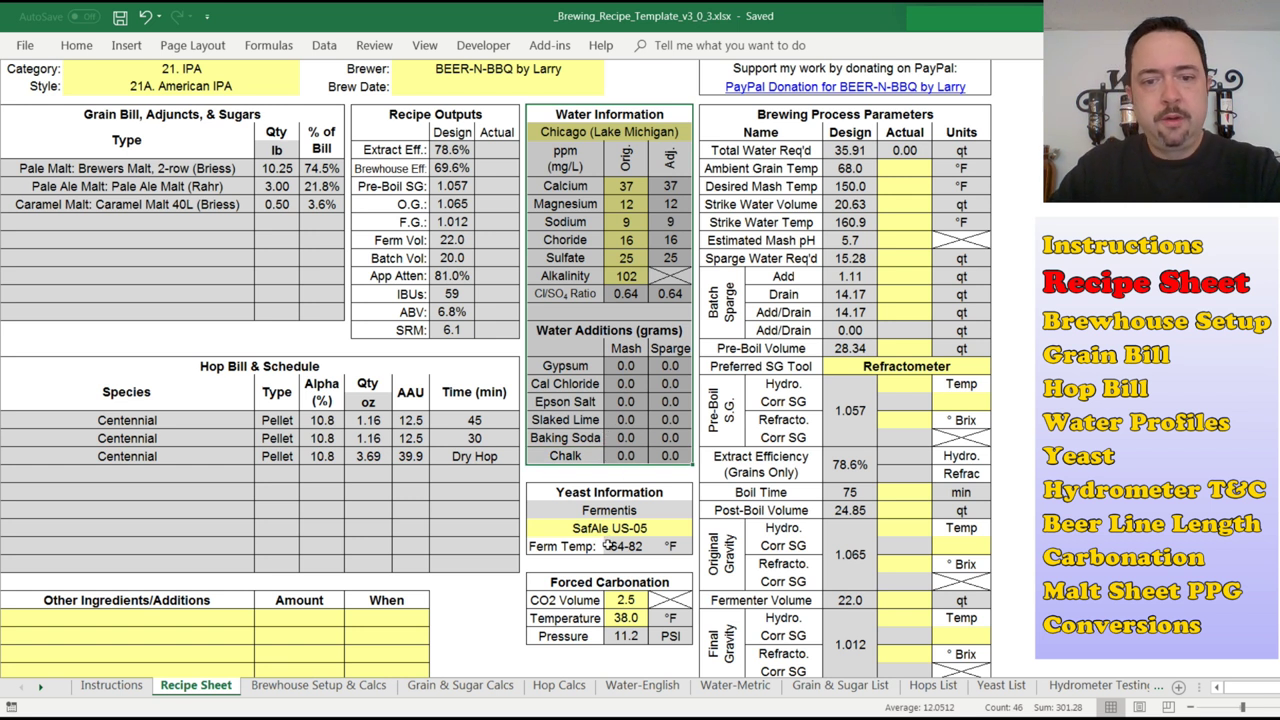
{"action": "left_click", "coordinate": [490, 220]}
{"action": "left_click_drag", "start_coordinate": [395, 120], "coordinate": [488, 335]}
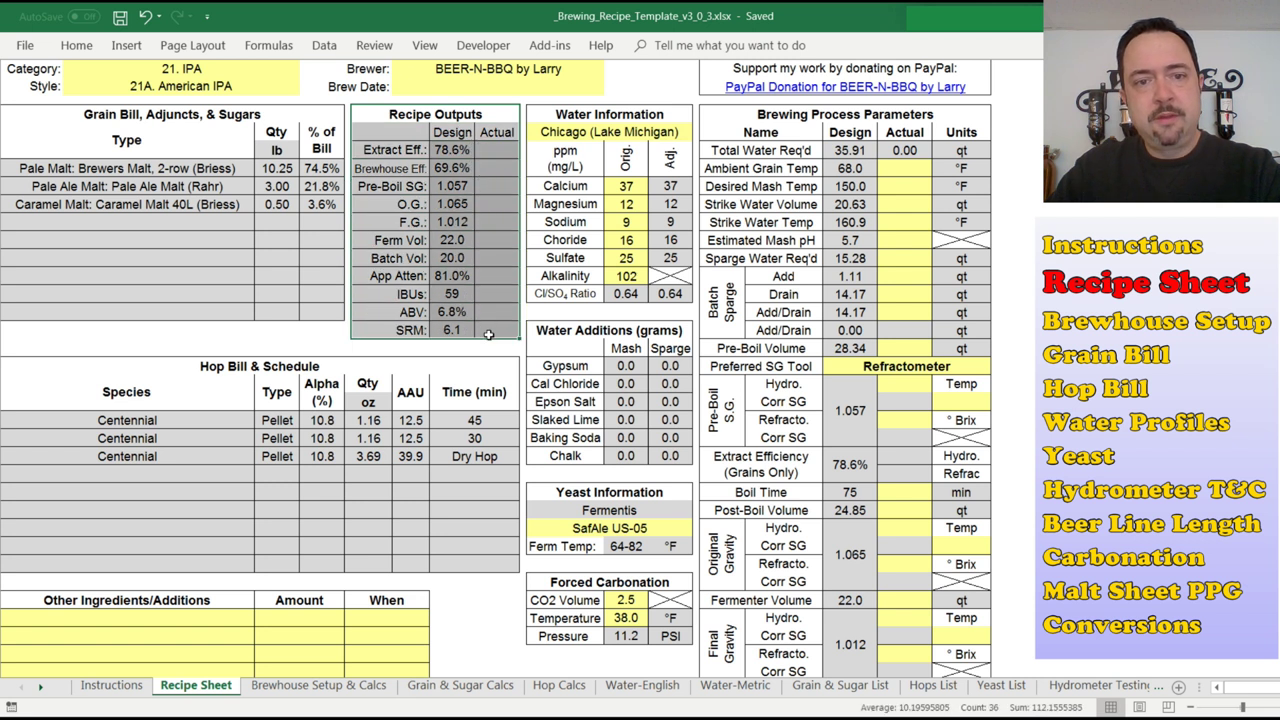
Compare the design extract efficiency, brewhouse efficiency and pre-boil SG in the recipe outputs.
{"action": "left_click_drag", "start_coordinate": [400, 170], "coordinate": [446, 172]}
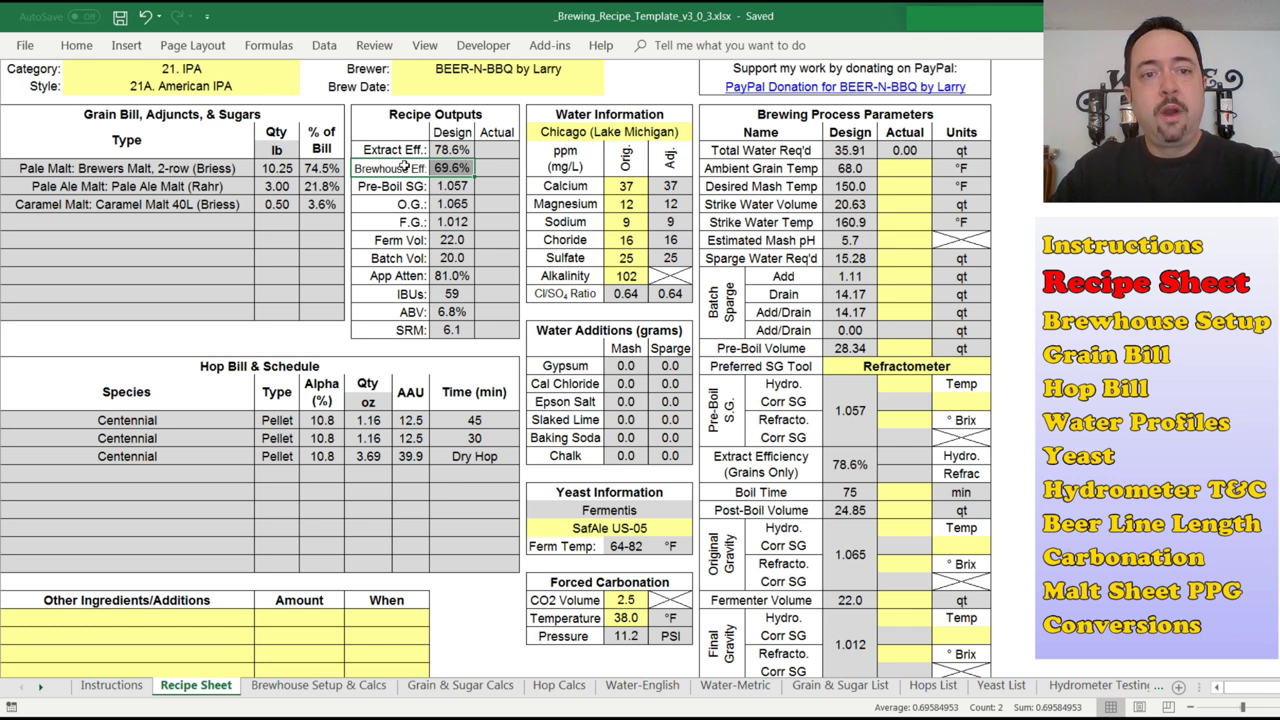
{"action": "left_click_drag", "start_coordinate": [403, 150], "coordinate": [455, 168]}
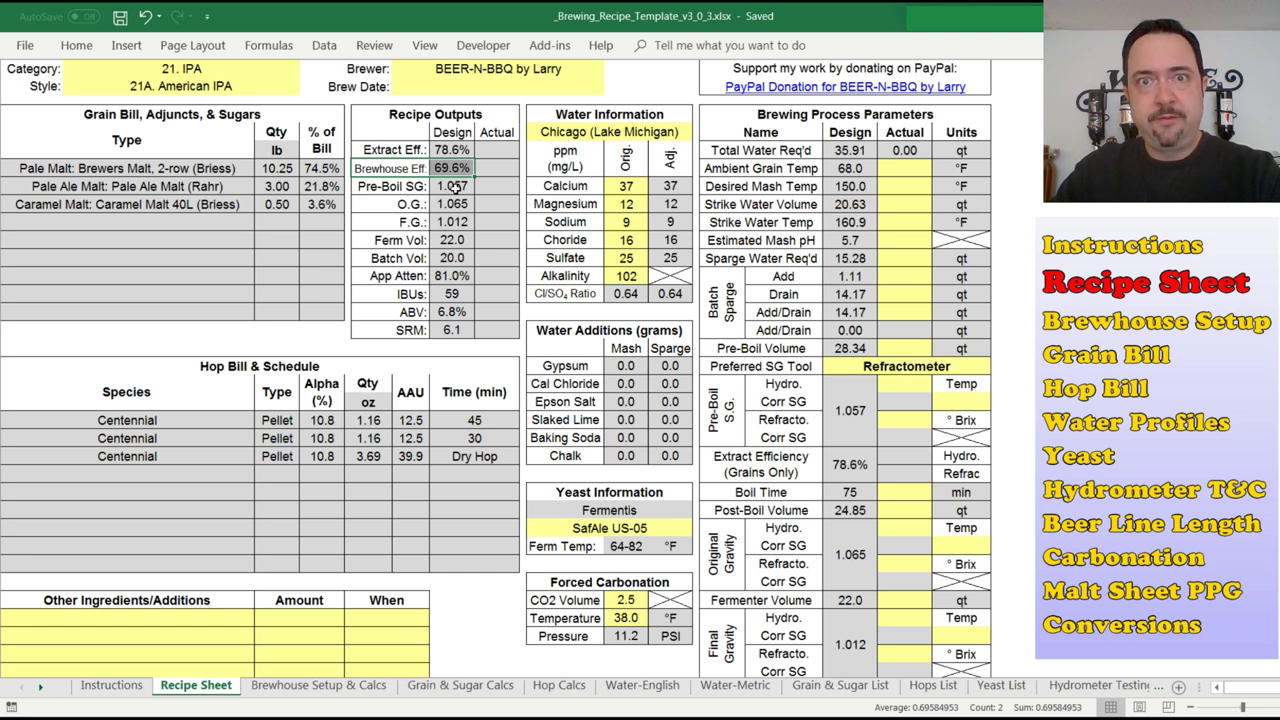
{"action": "left_click", "coordinate": [447, 186]}
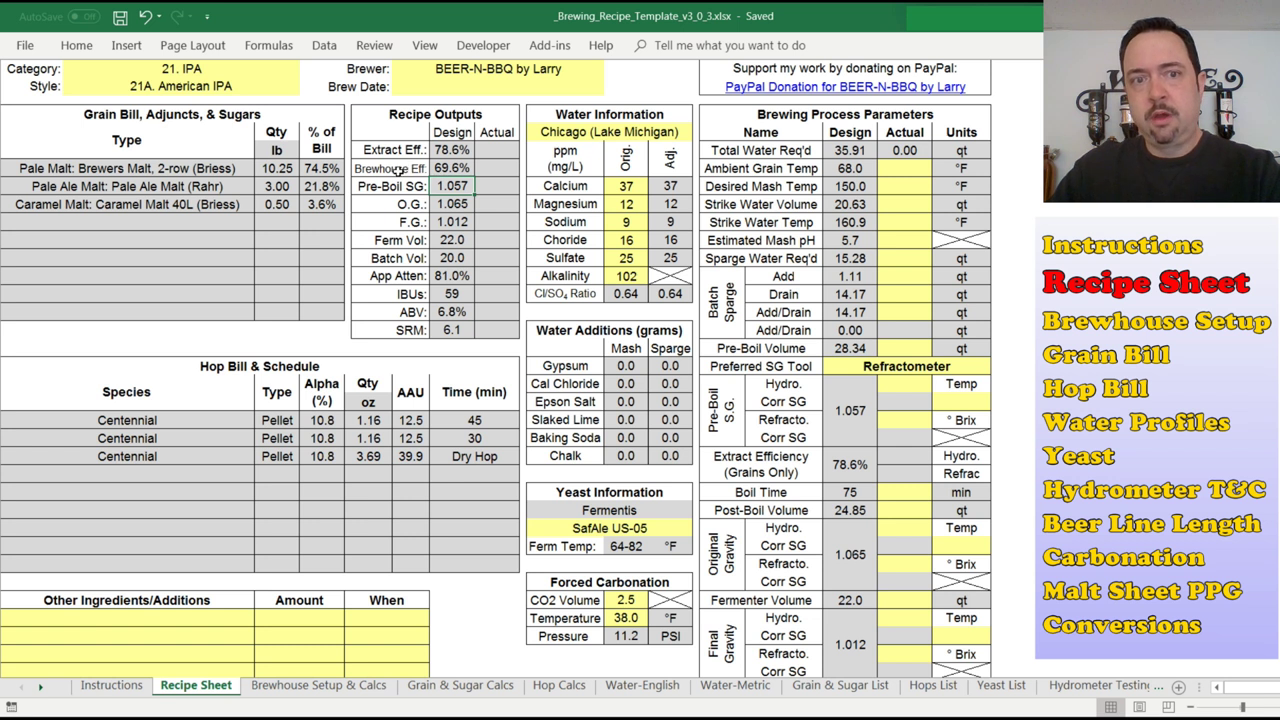
{"action": "left_click_drag", "start_coordinate": [398, 170], "coordinate": [447, 166]}
{"action": "left_click", "coordinate": [452, 168]}
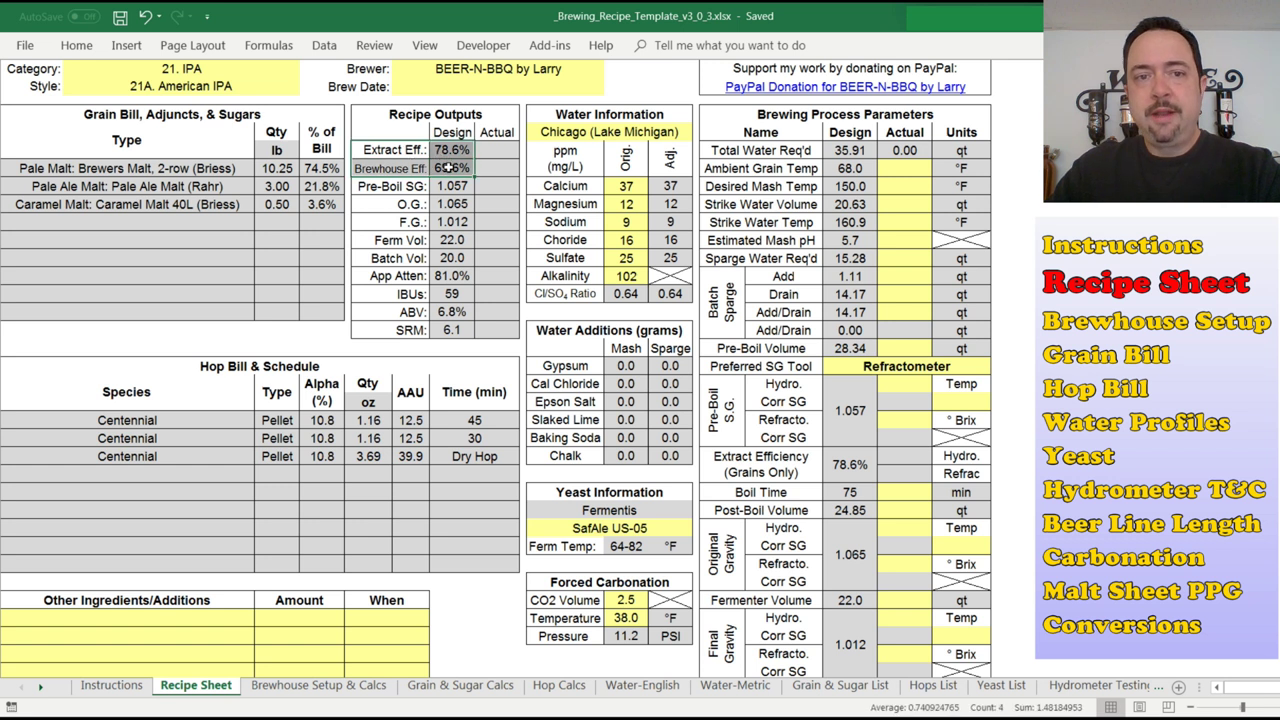
{"action": "left_click", "coordinate": [392, 168]}
{"action": "left_click_drag", "start_coordinate": [370, 168], "coordinate": [450, 170]}
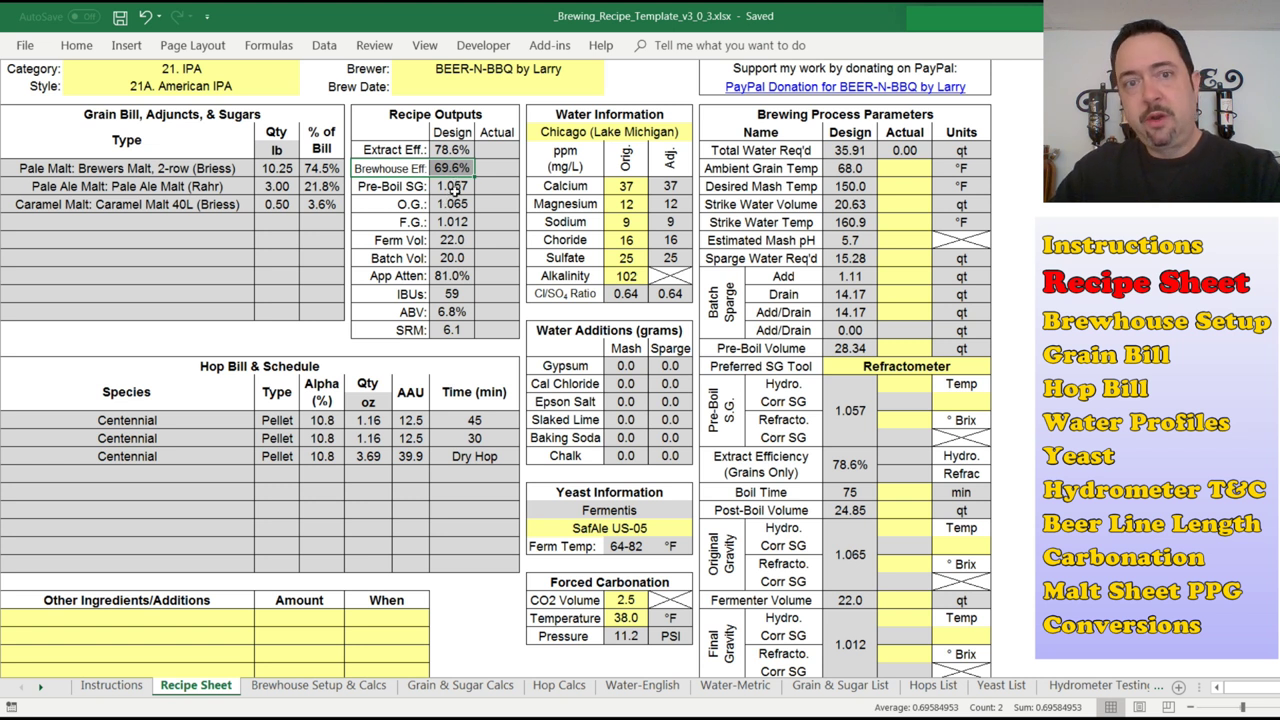
{"action": "left_click_drag", "start_coordinate": [407, 152], "coordinate": [437, 149]}
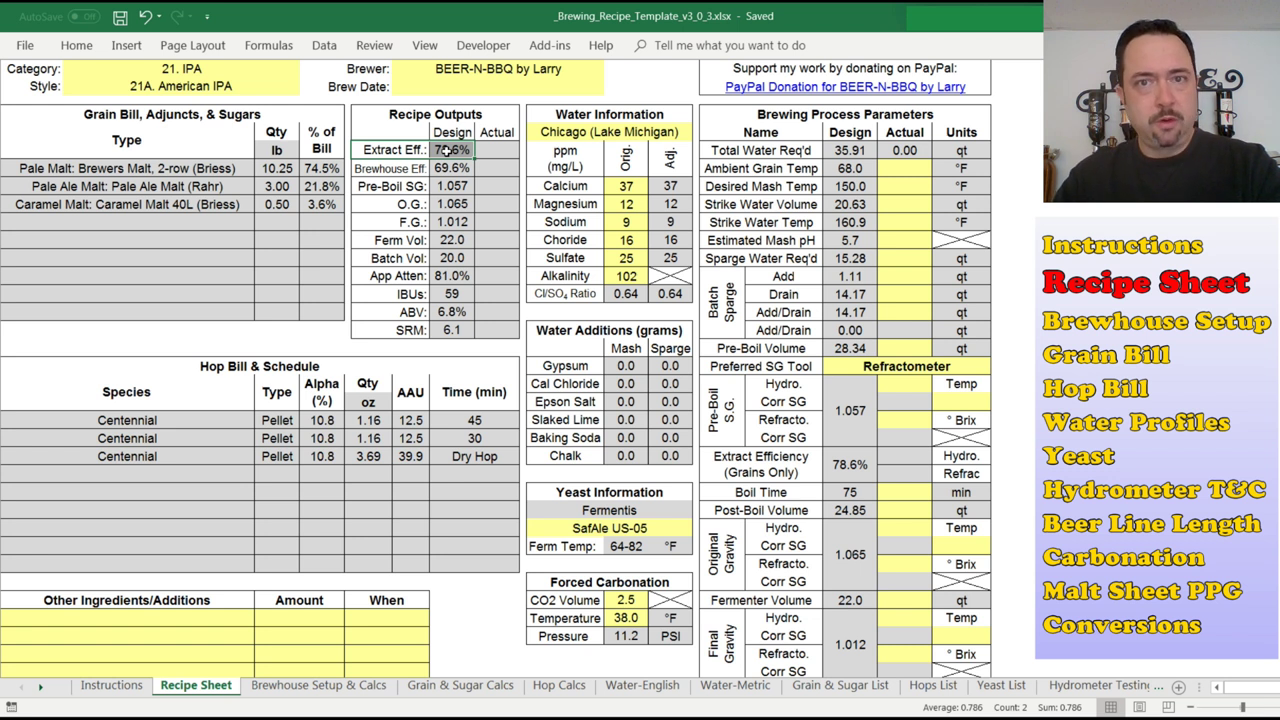
Examine the grain bill and the hop bill and schedule, including the hop type, alpha and AAU cells.
{"action": "left_click_drag", "start_coordinate": [152, 118], "coordinate": [177, 240]}
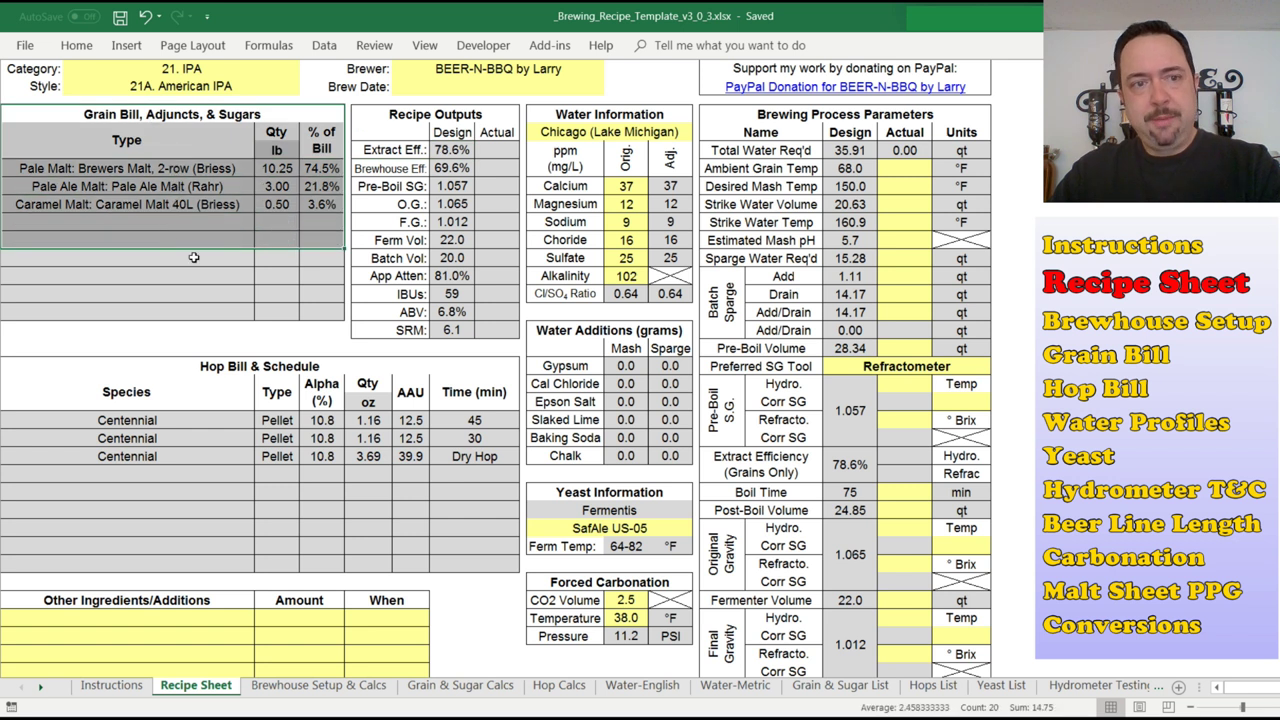
{"action": "left_click", "coordinate": [196, 372]}
{"action": "left_click_drag", "start_coordinate": [196, 370], "coordinate": [275, 493]}
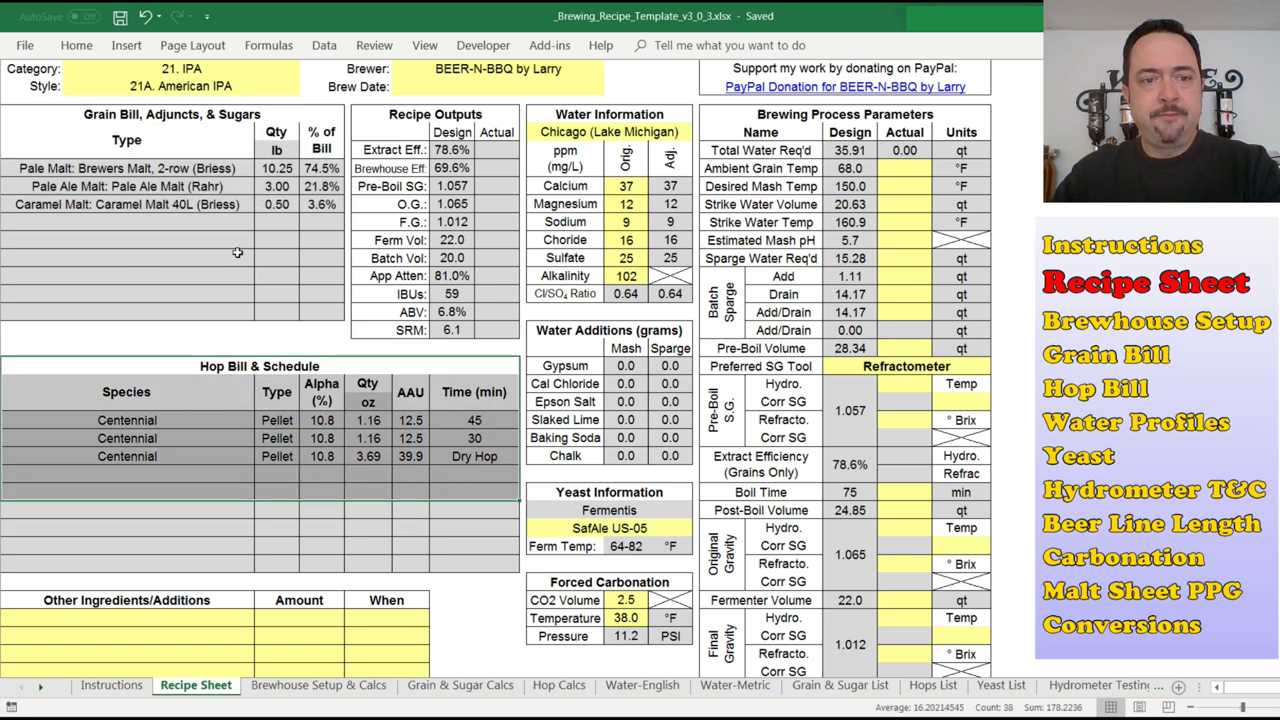
{"action": "left_click", "coordinate": [296, 431]}
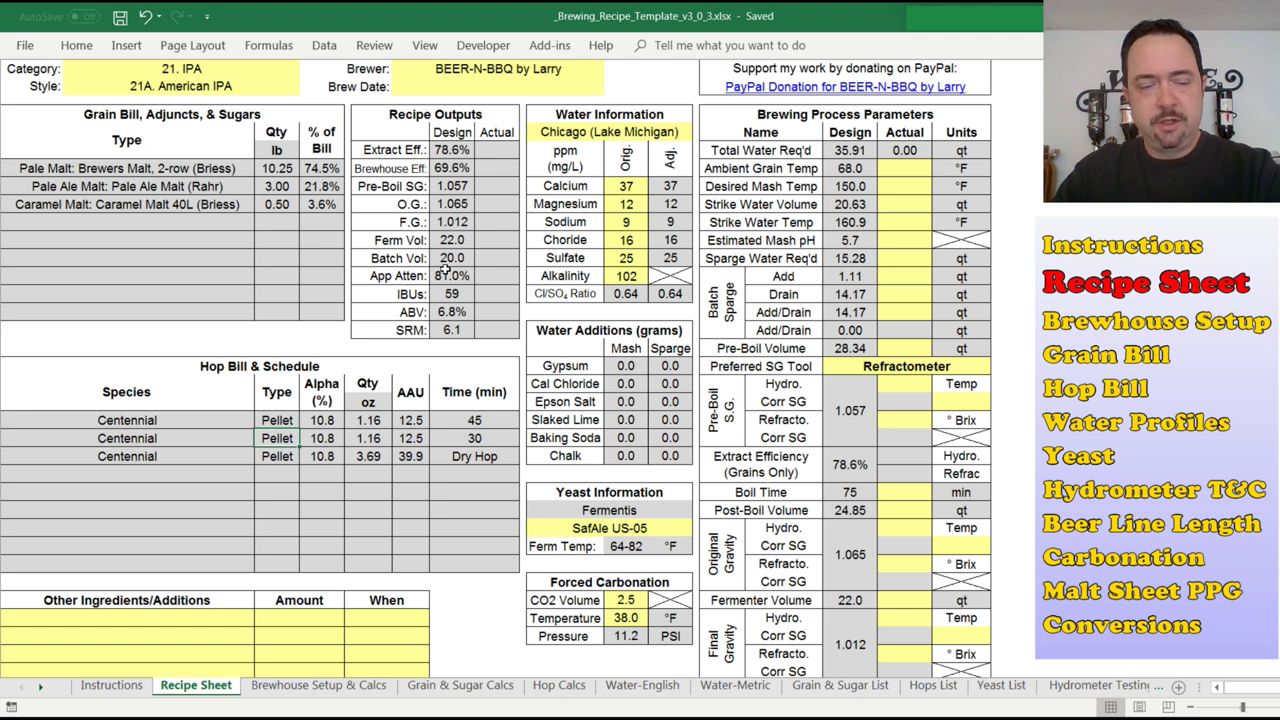
{"action": "left_click", "coordinate": [214, 172]}
{"action": "left_click", "coordinate": [224, 185]}
{"action": "left_click", "coordinate": [308, 421]}
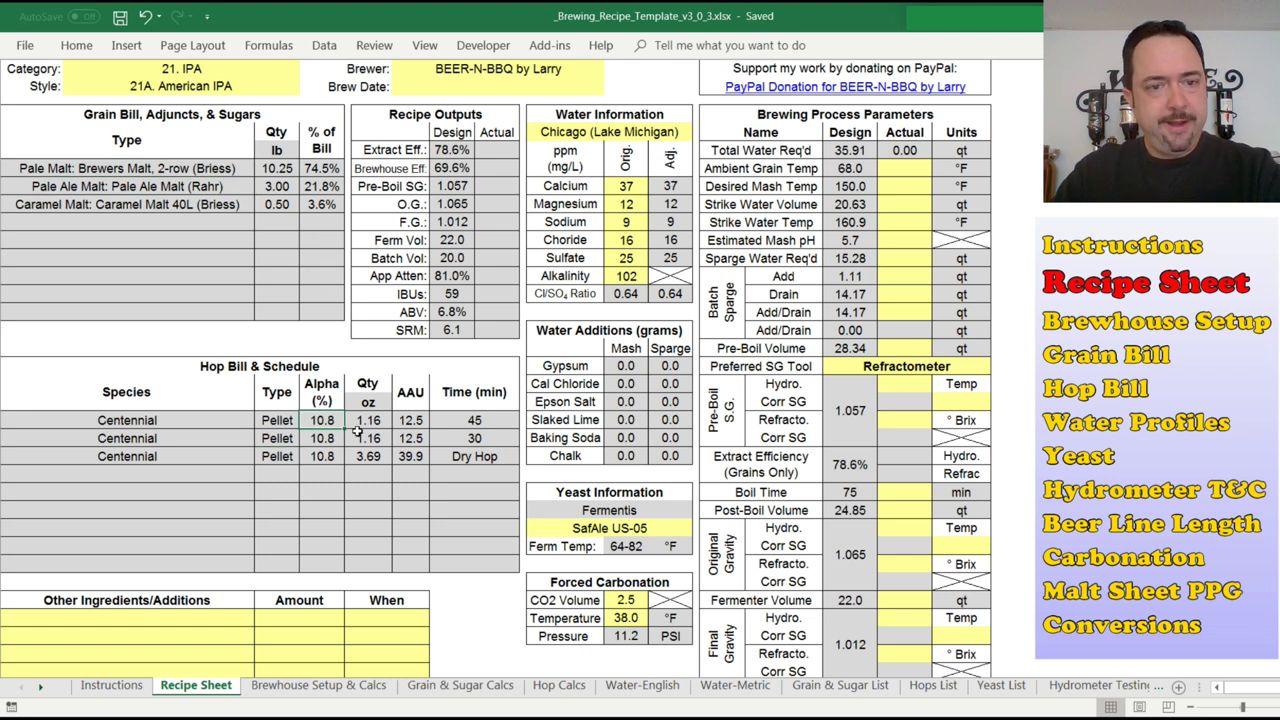
{"action": "left_click", "coordinate": [410, 439]}
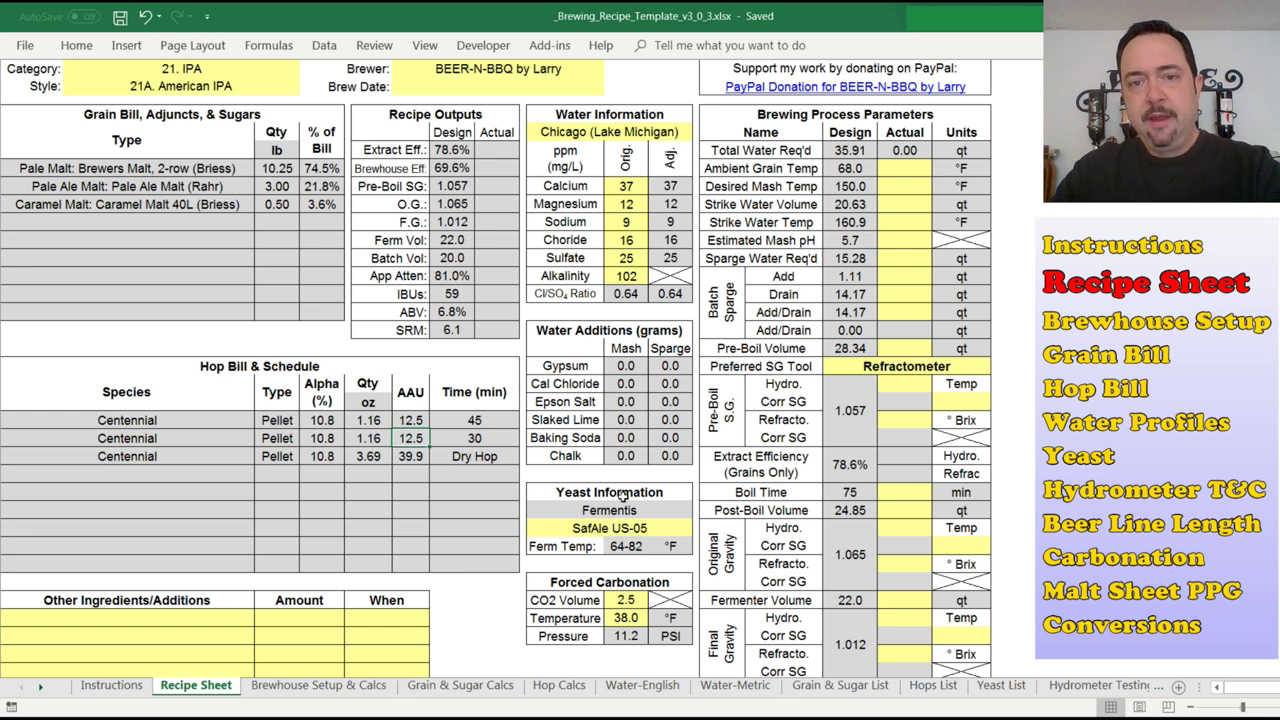
Examine the original water profile cells and the actual-value cells of the brewing process parameters and recipe outputs.
{"action": "left_click_drag", "start_coordinate": [628, 187], "coordinate": [628, 278]}
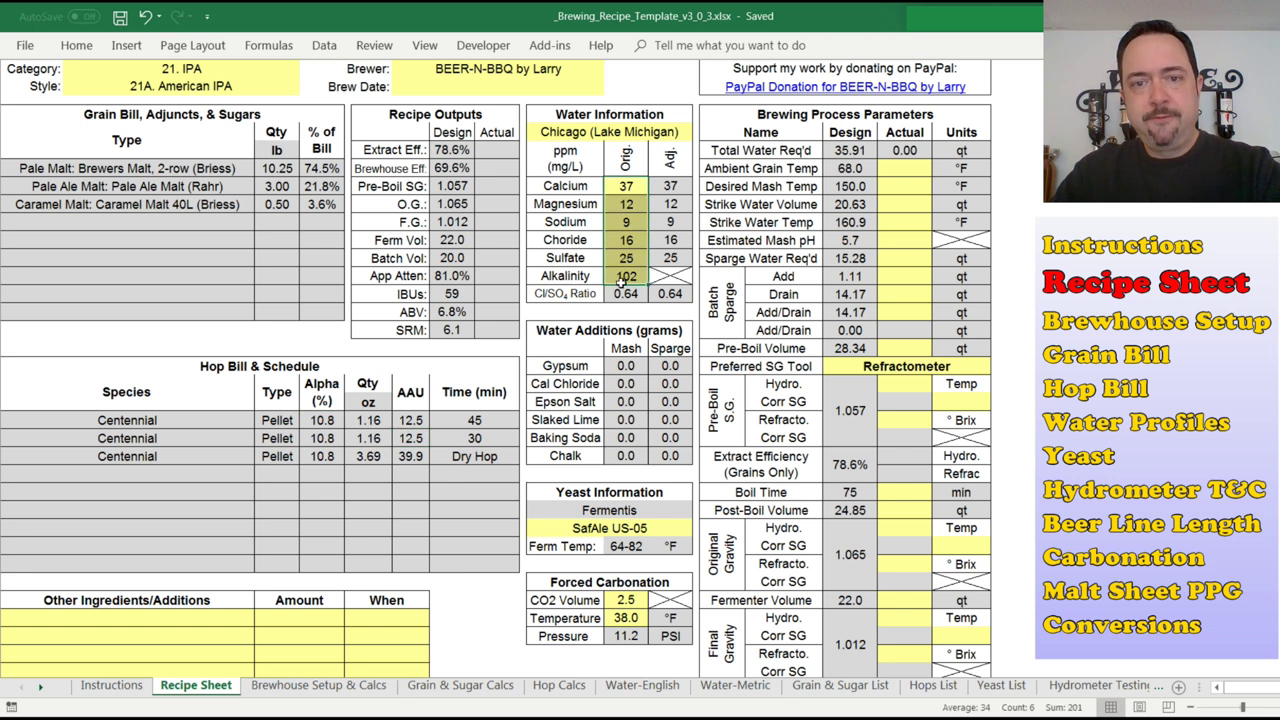
{"action": "left_click_drag", "start_coordinate": [905, 168], "coordinate": [886, 327]}
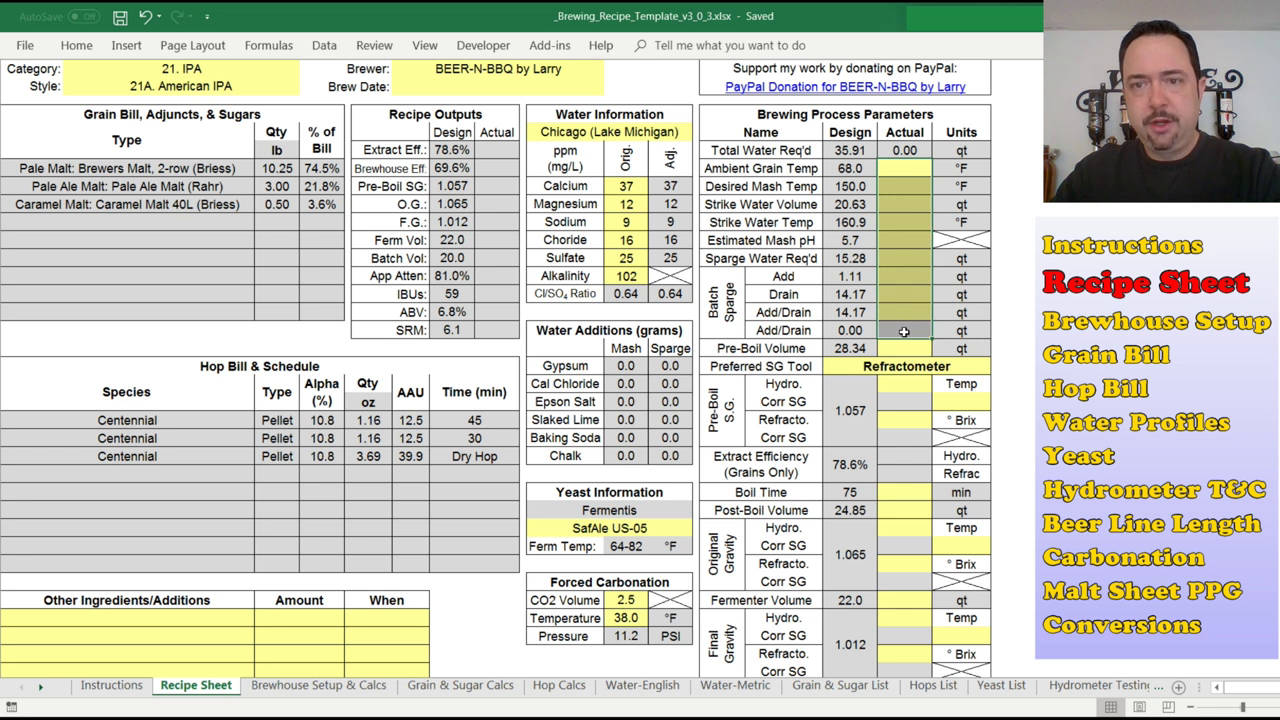
{"action": "left_click", "coordinate": [512, 206]}
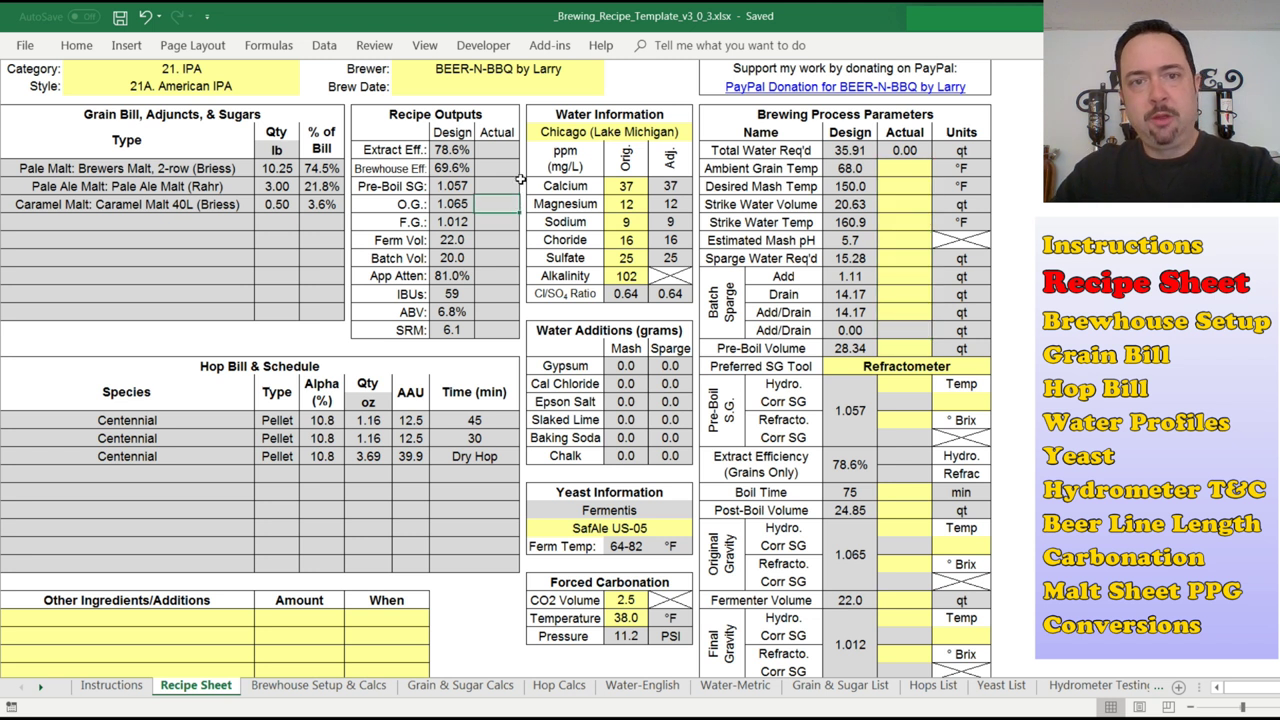
{"action": "left_click_drag", "start_coordinate": [497, 151], "coordinate": [513, 229]}
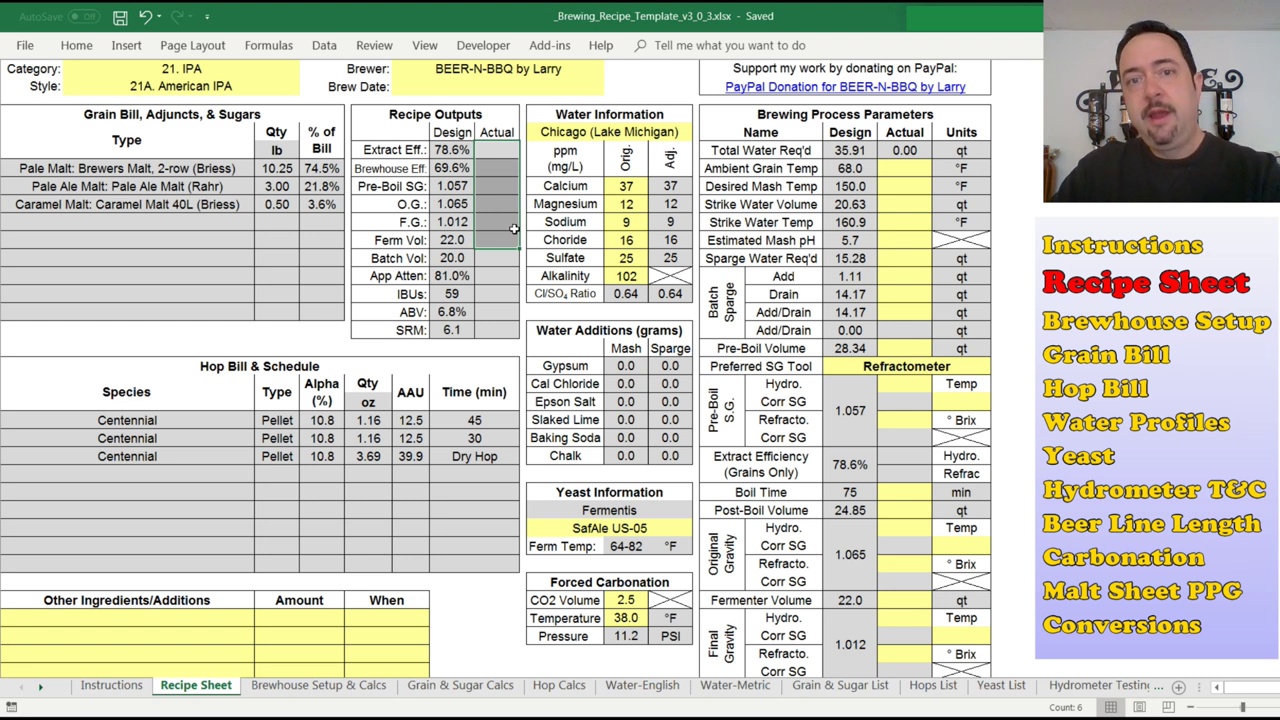
{"action": "left_click_drag", "start_coordinate": [905, 170], "coordinate": [910, 240]}
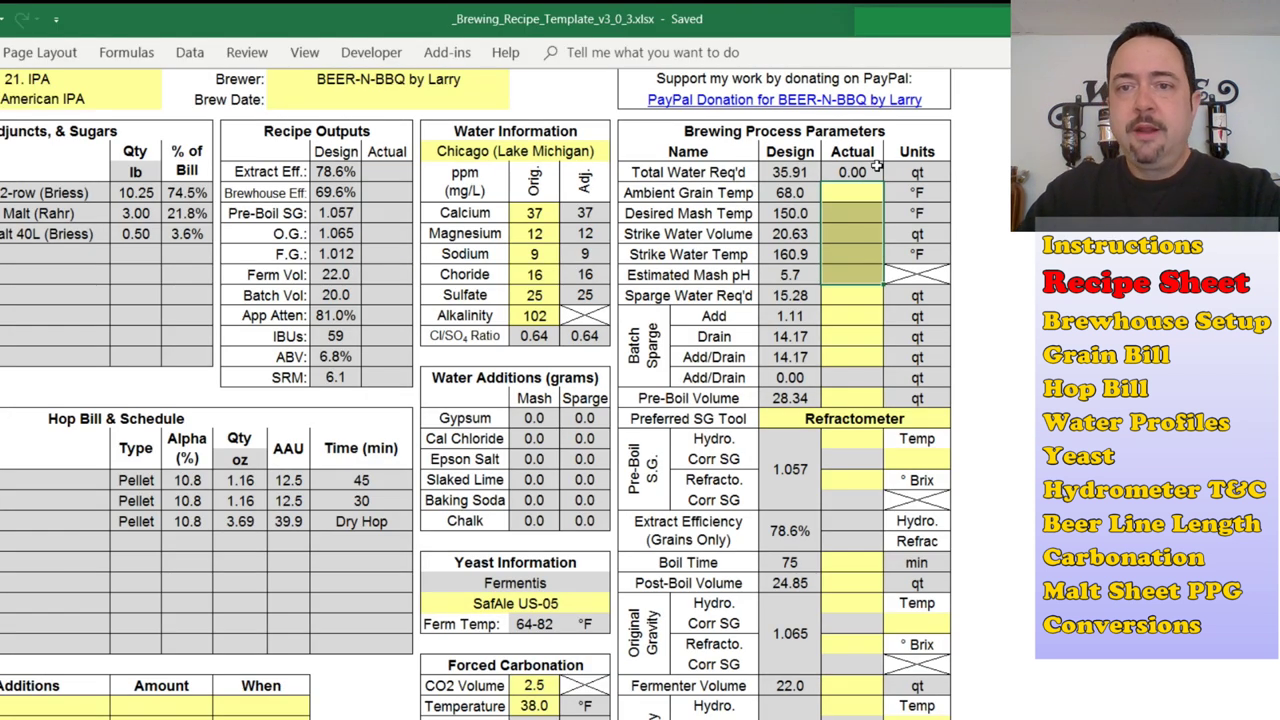
Review the total water, strike water, sparge water and pre-boil volume rows in the brewing process parameters.
{"action": "left_click", "coordinate": [838, 257]}
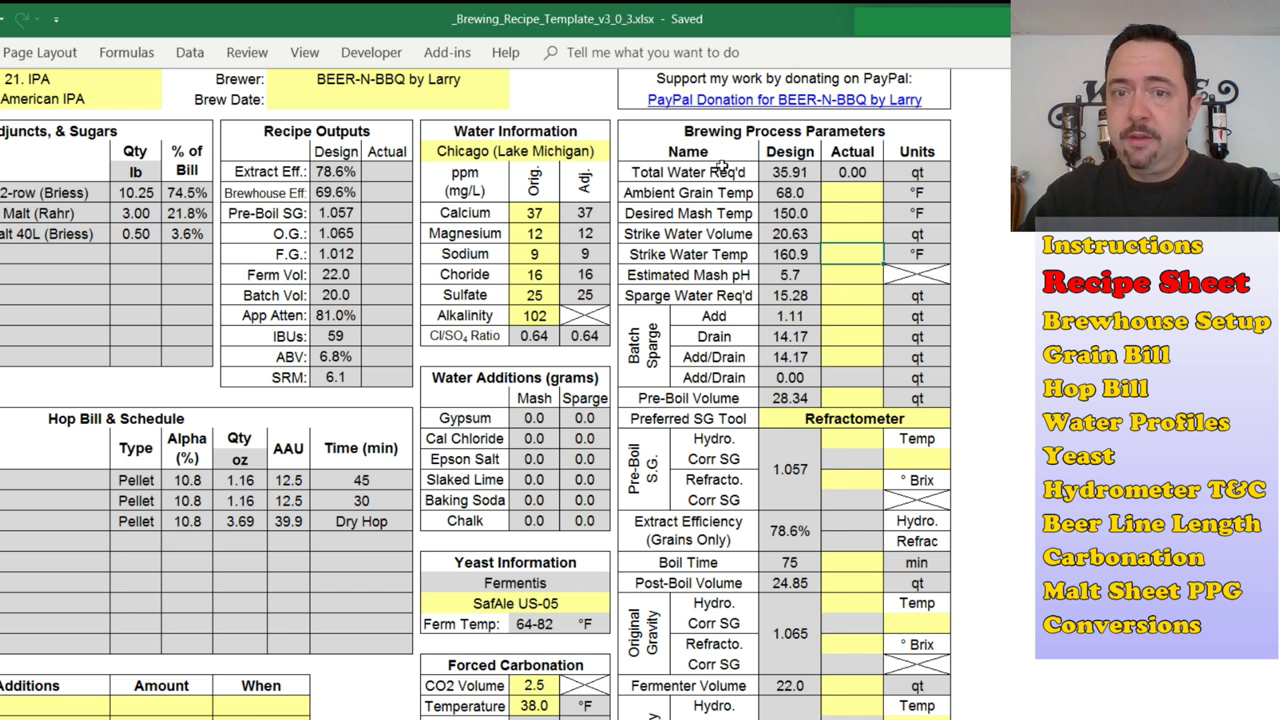
{"action": "left_click_drag", "start_coordinate": [722, 166], "coordinate": [870, 177]}
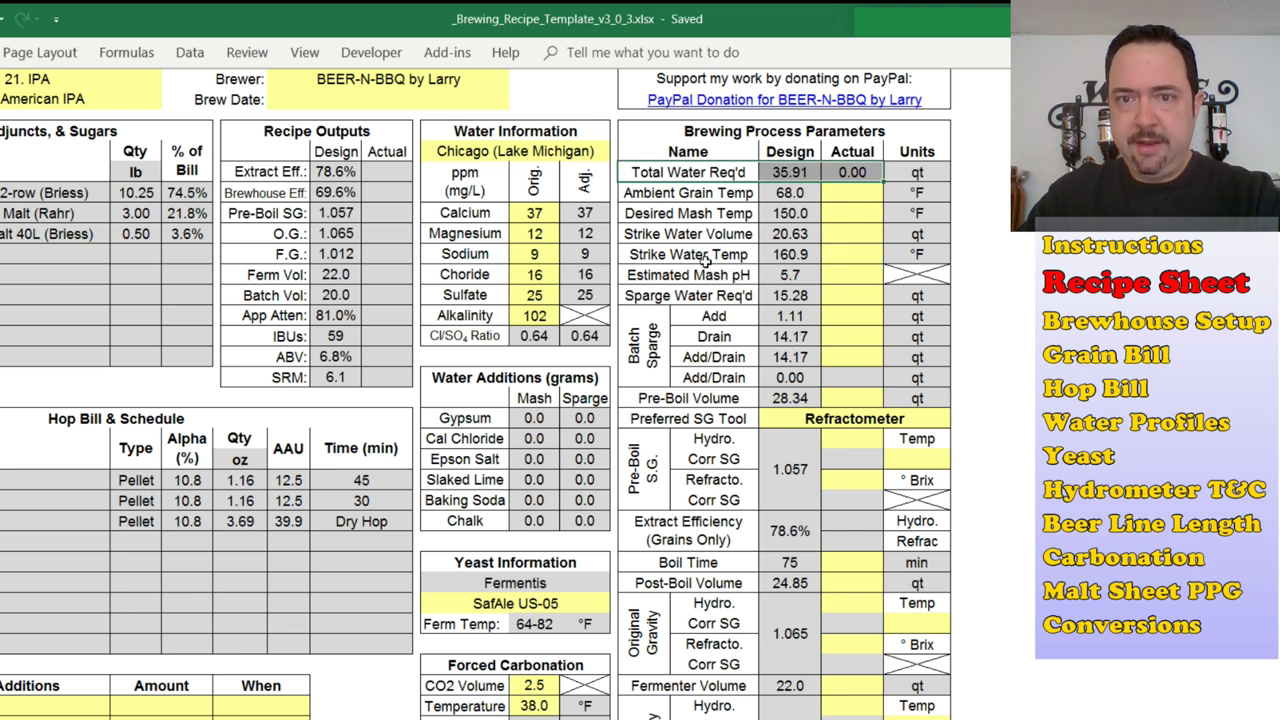
{"action": "left_click_drag", "start_coordinate": [705, 238], "coordinate": [780, 238]}
{"action": "left_click_drag", "start_coordinate": [703, 293], "coordinate": [831, 297]}
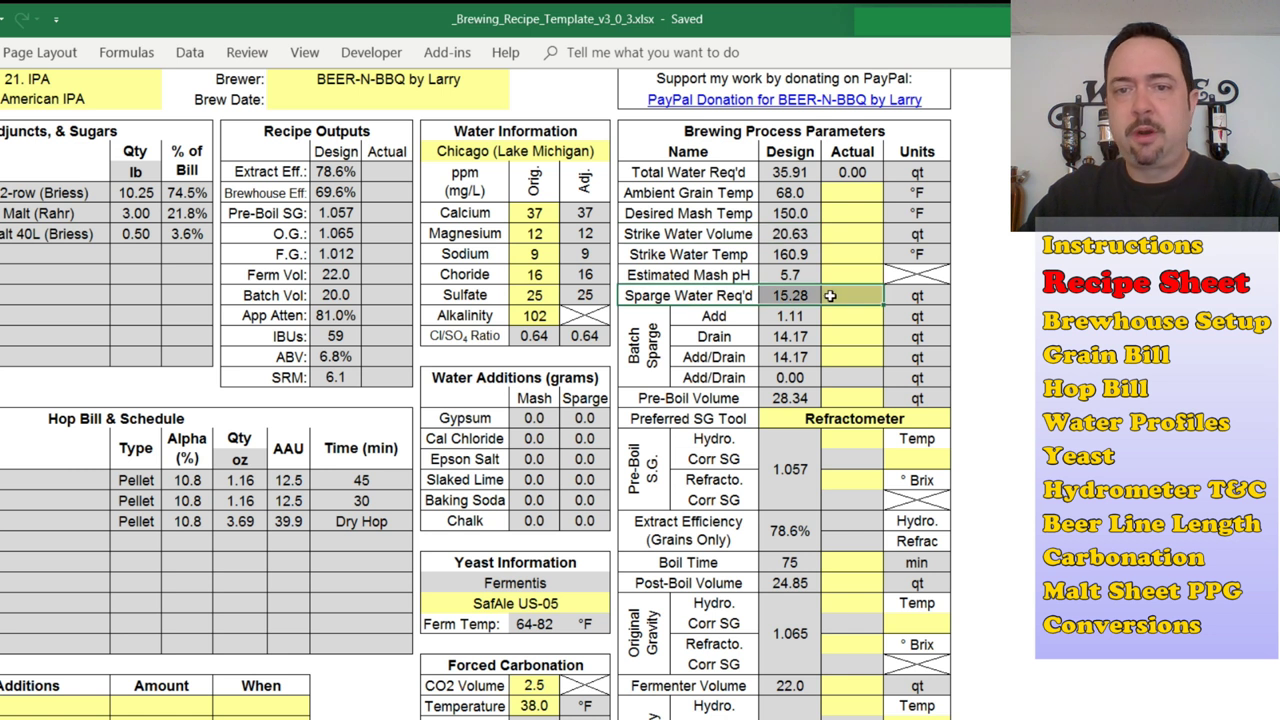
{"action": "left_click_drag", "start_coordinate": [707, 400], "coordinate": [825, 396]}
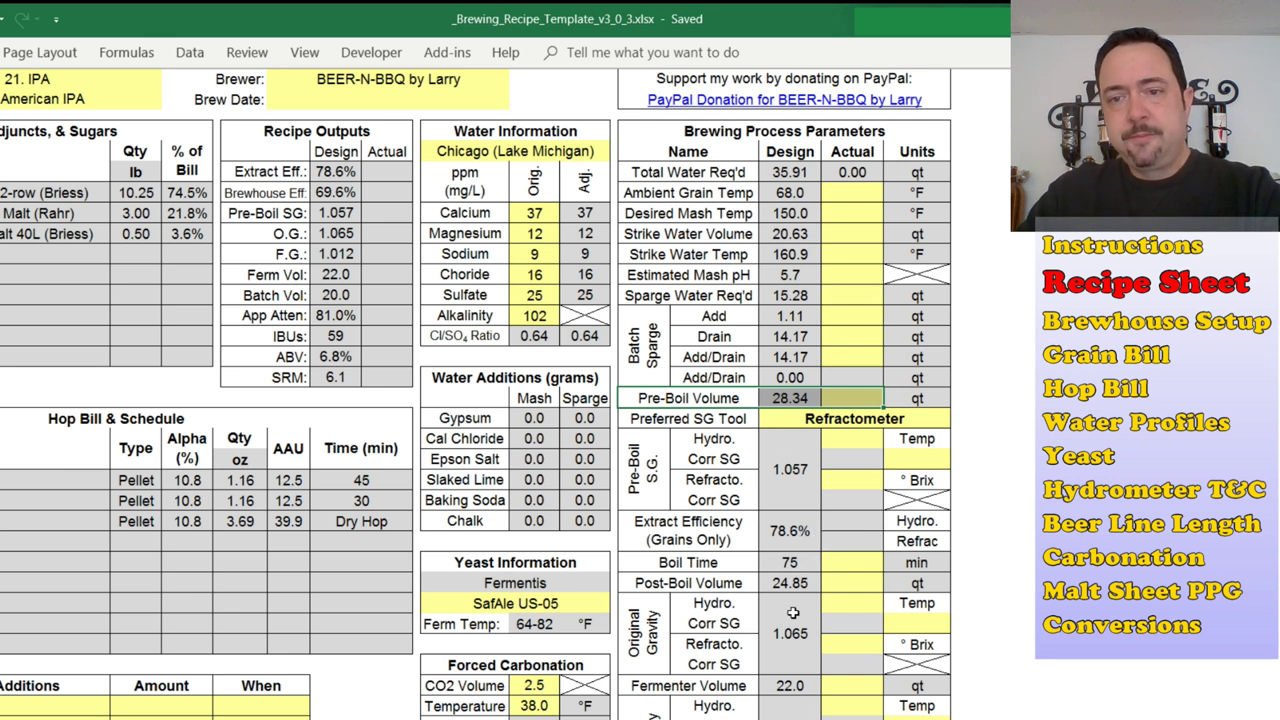
Set the preferred SG tool to Hydrometer in the brewing process parameters.
{"action": "left_click", "coordinate": [880, 420]}
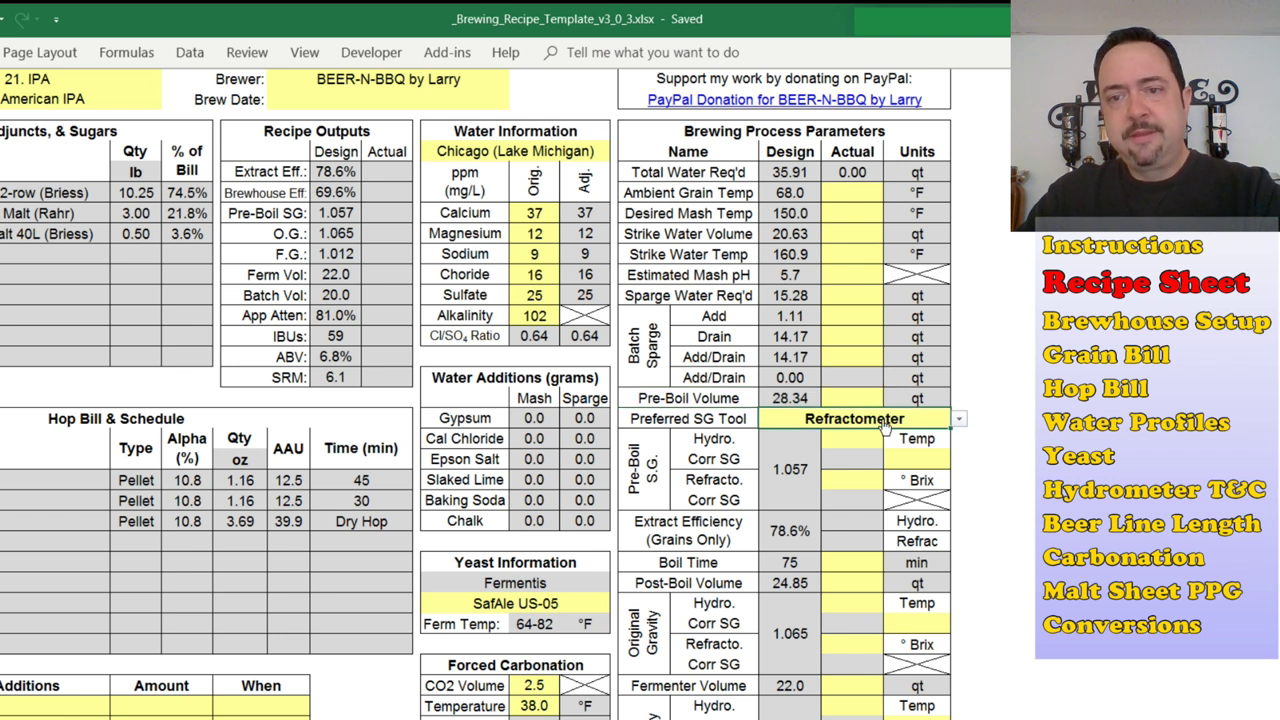
{"action": "left_click", "coordinate": [960, 424]}
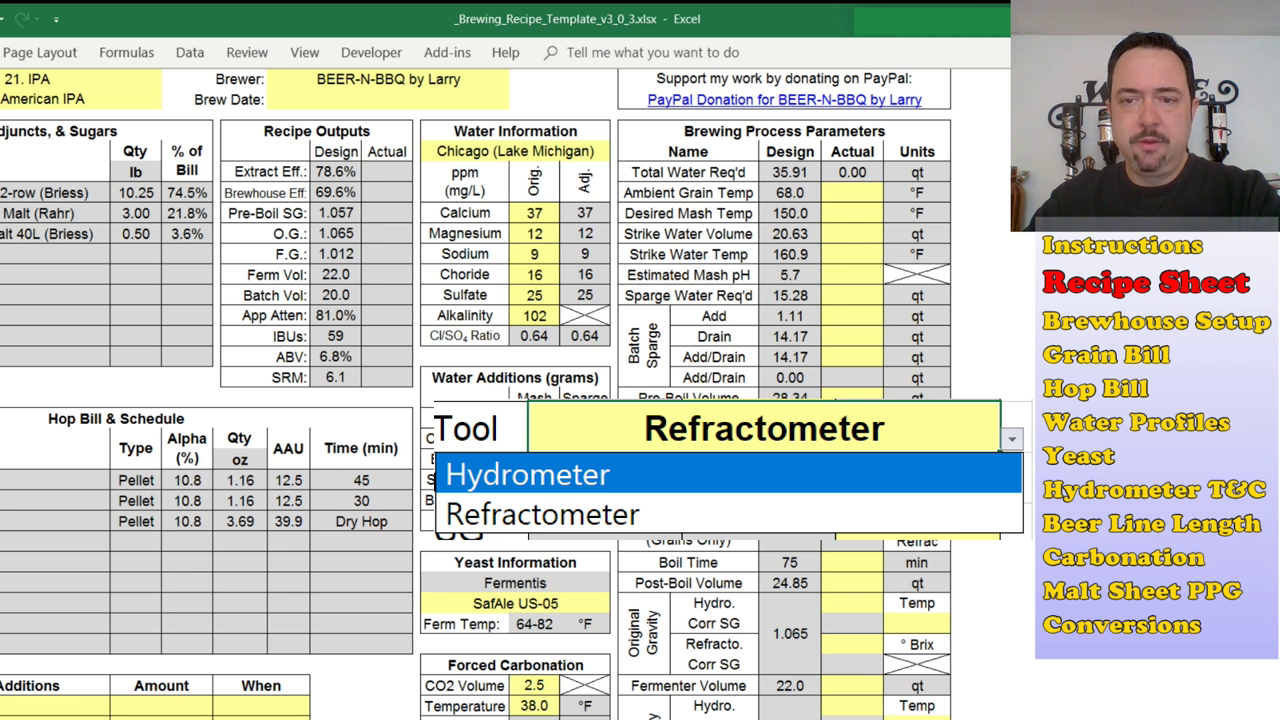
{"action": "left_click", "coordinate": [845, 438]}
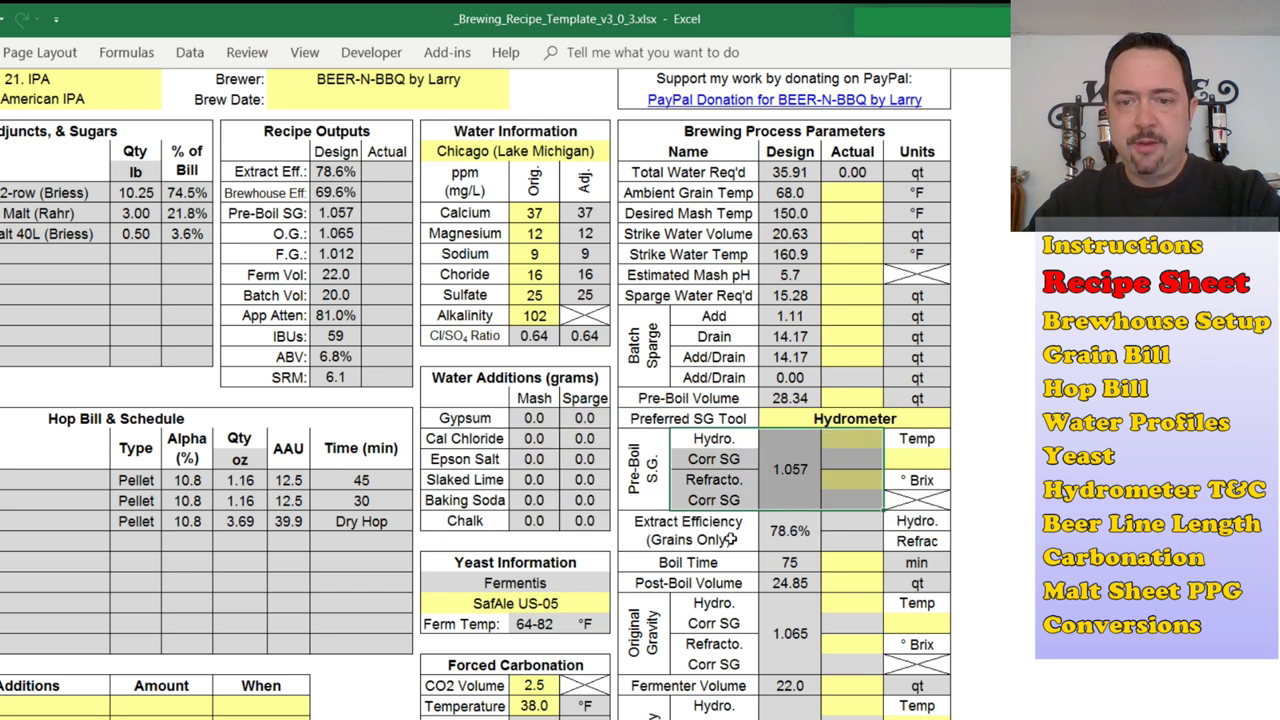
Set the preferred SG tool to Refractometer and check the corrected pre-boil SG cells.
{"action": "left_click", "coordinate": [938, 419]}
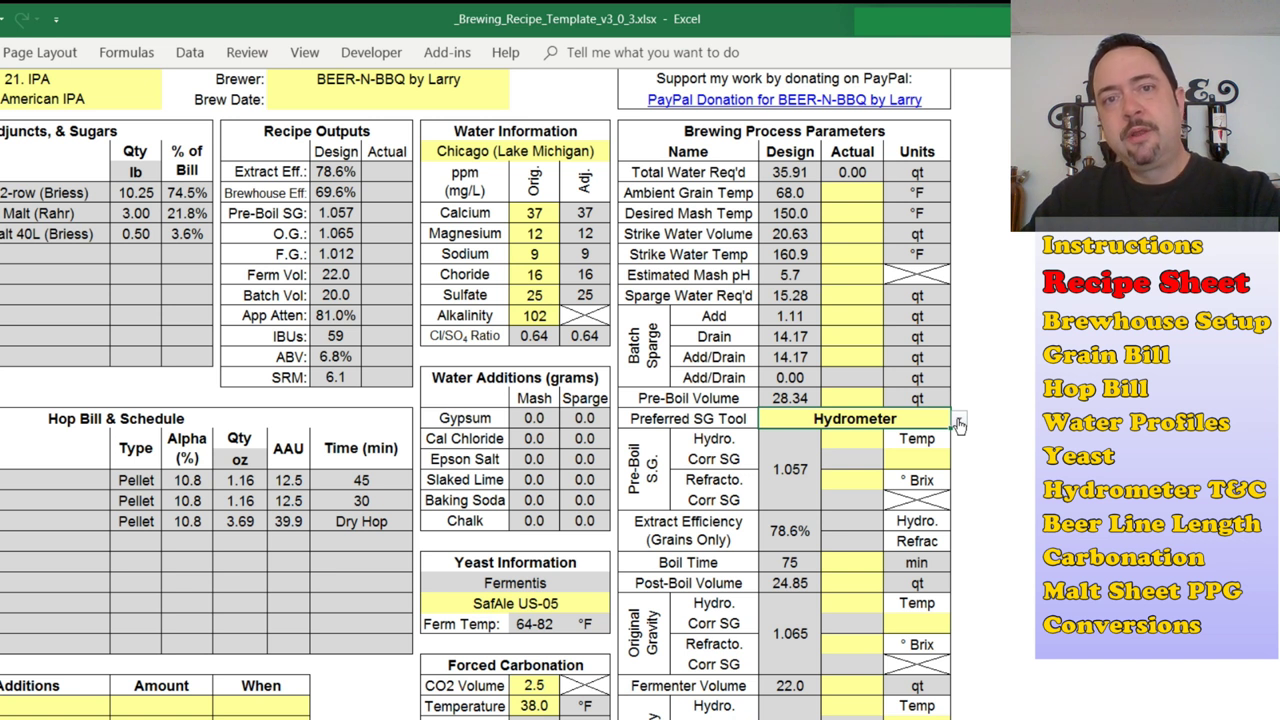
{"action": "left_click", "coordinate": [958, 420]}
{"action": "left_click", "coordinate": [780, 458]}
{"action": "left_click", "coordinate": [856, 462]}
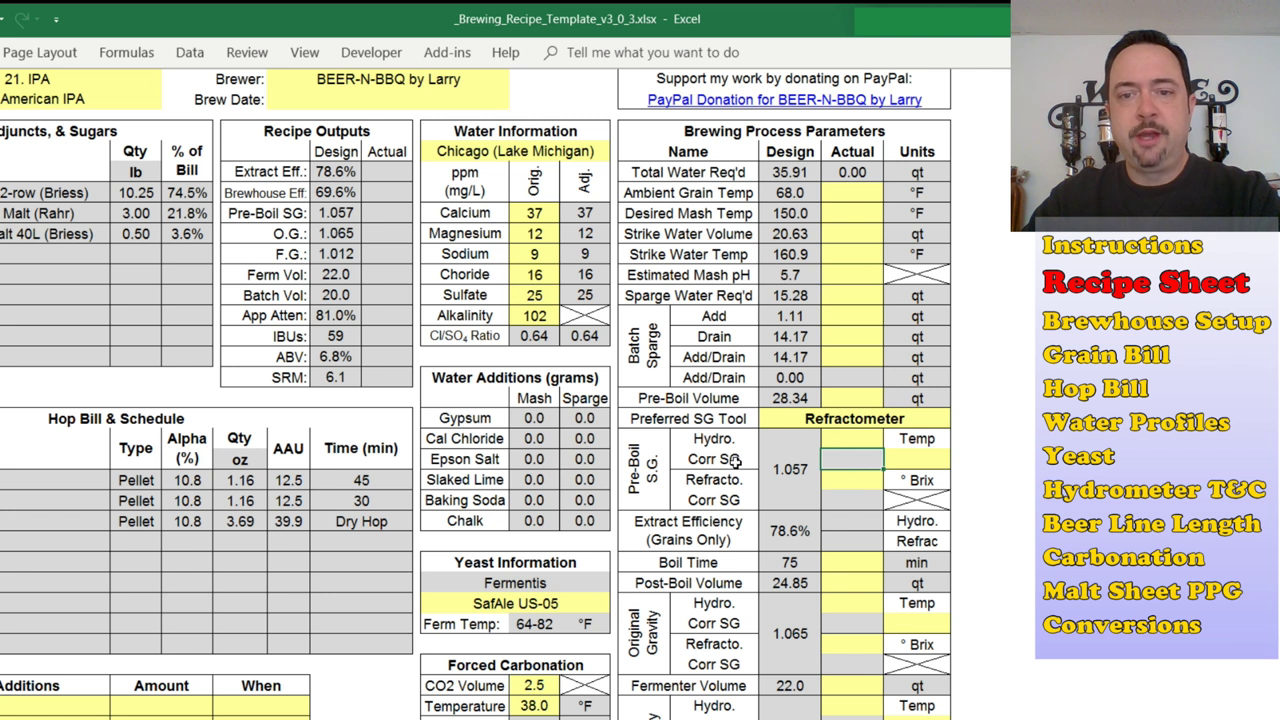
{"action": "left_click", "coordinate": [846, 500]}
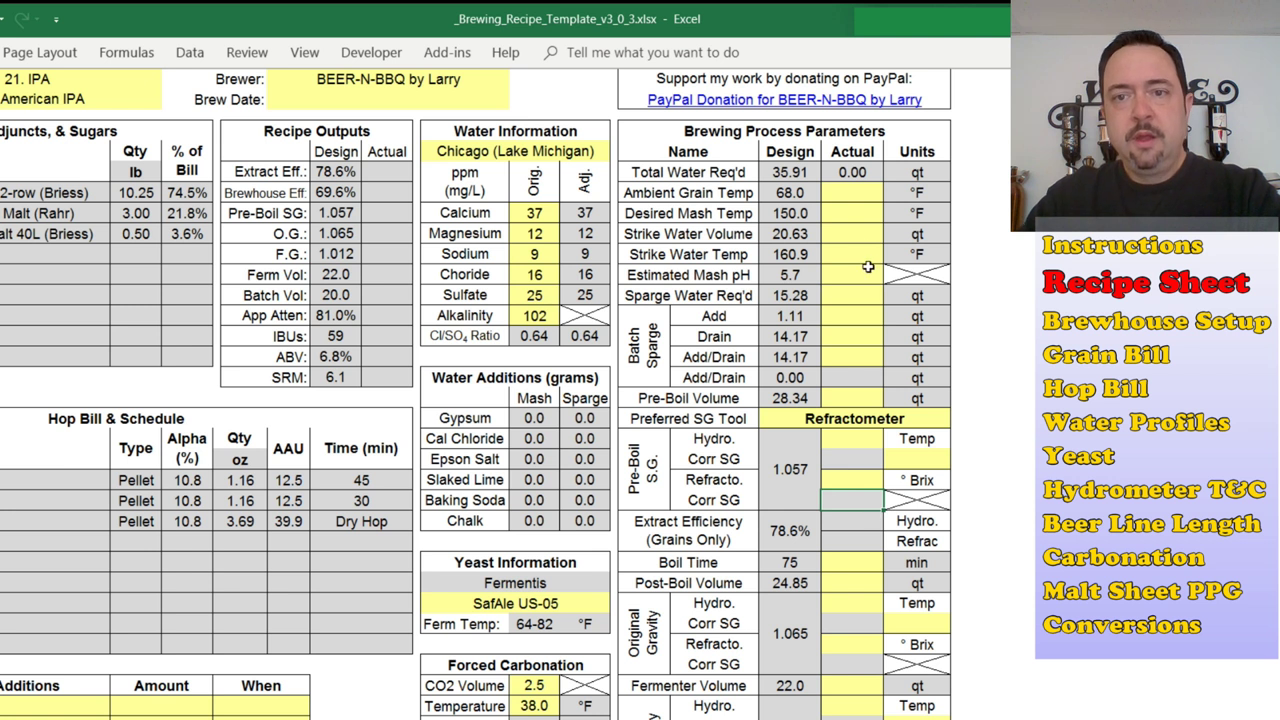
Enter 68 as the actual ambient grain temperature in the brewing process parameters.
{"action": "left_click", "coordinate": [844, 195]}
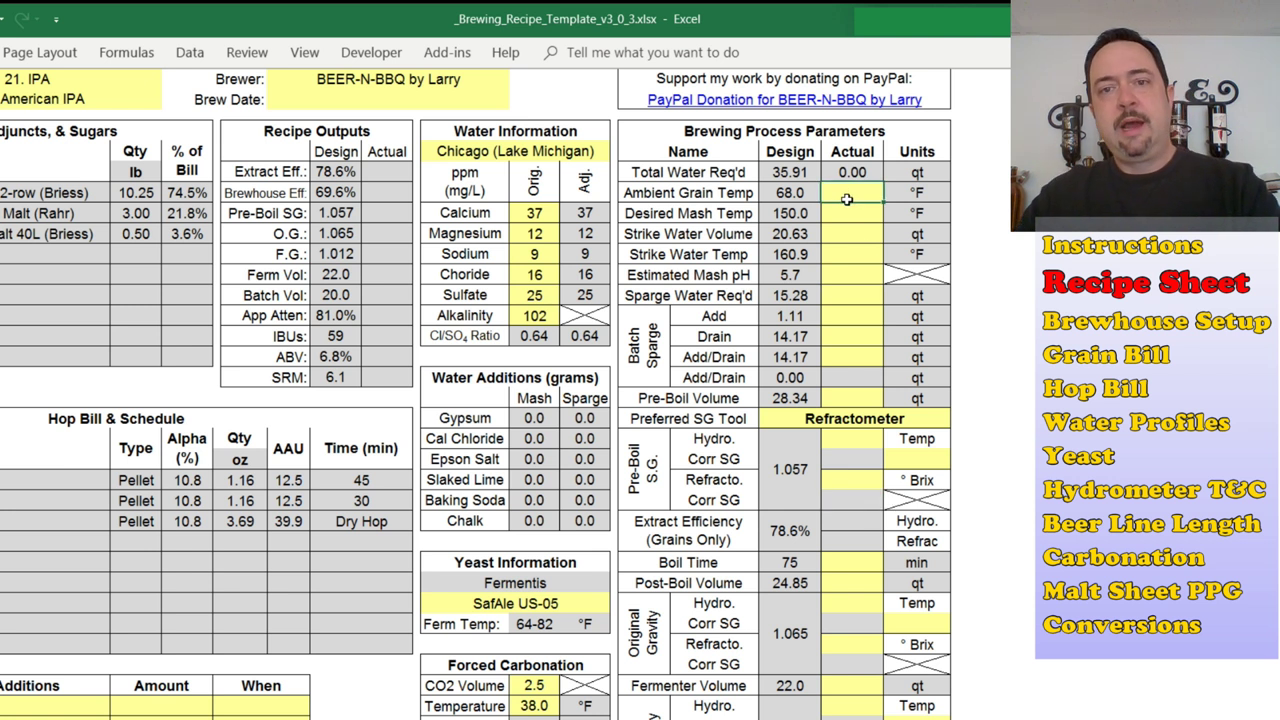
{"action": "type", "text": "68"}
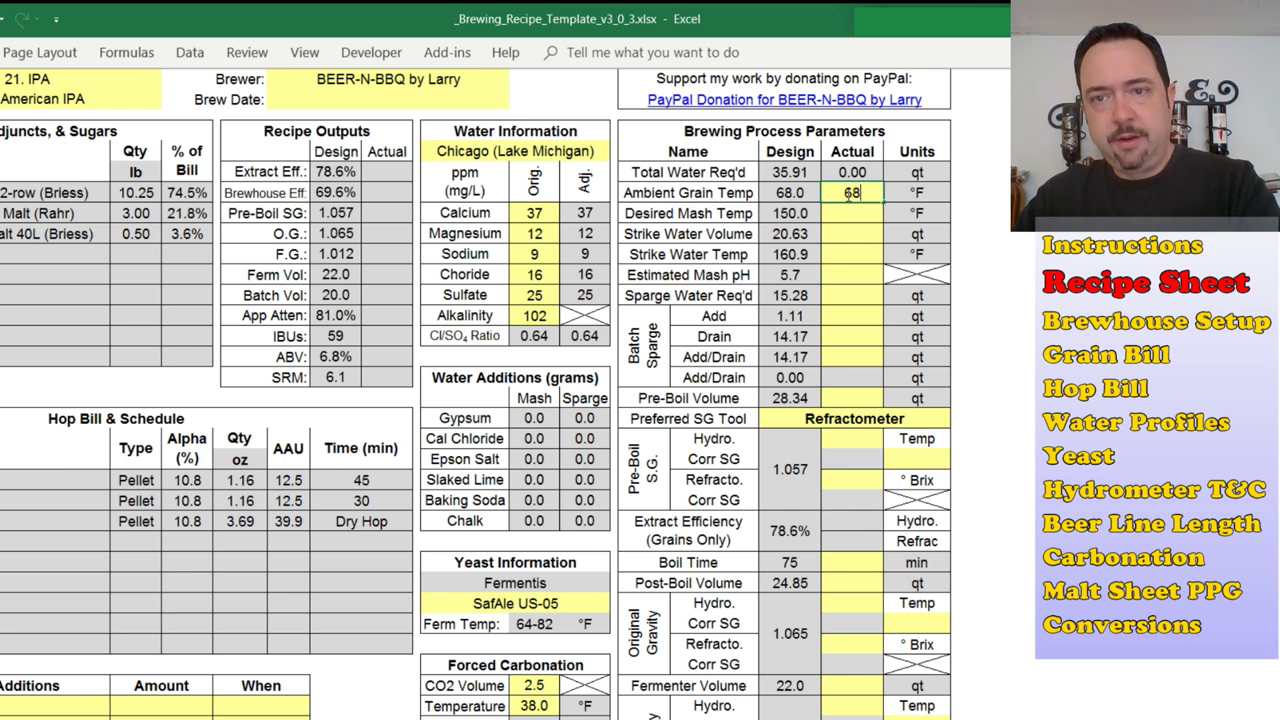
{"action": "key", "text": "Return"}
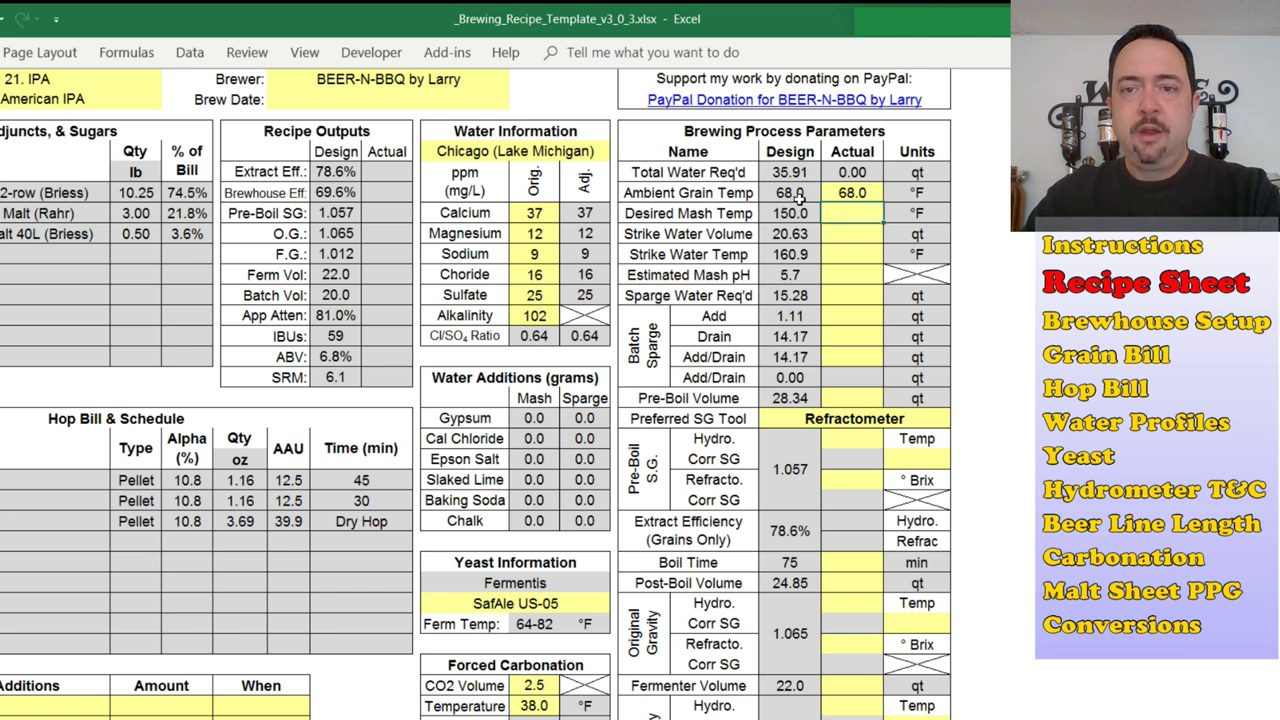
Set the actual ambient grain temperature to 70 °F and check the design strike water temperature.
{"action": "left_click", "coordinate": [833, 193]}
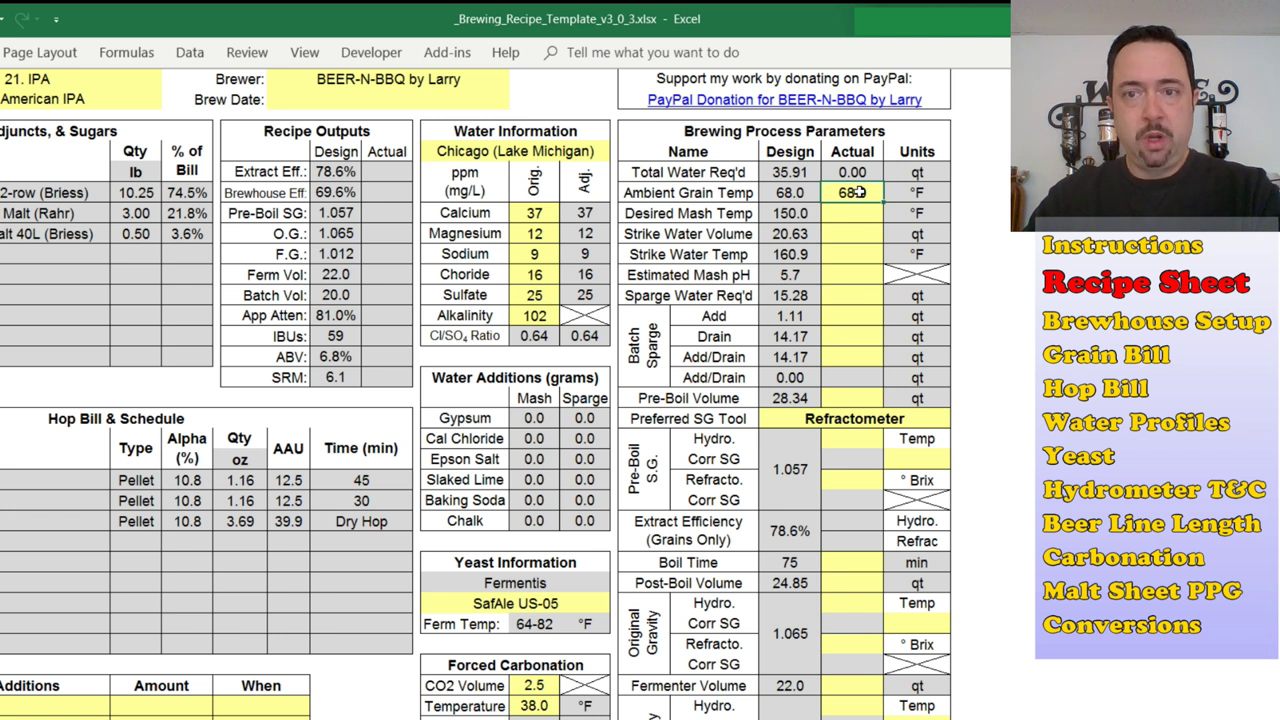
{"action": "type", "text": "70"}
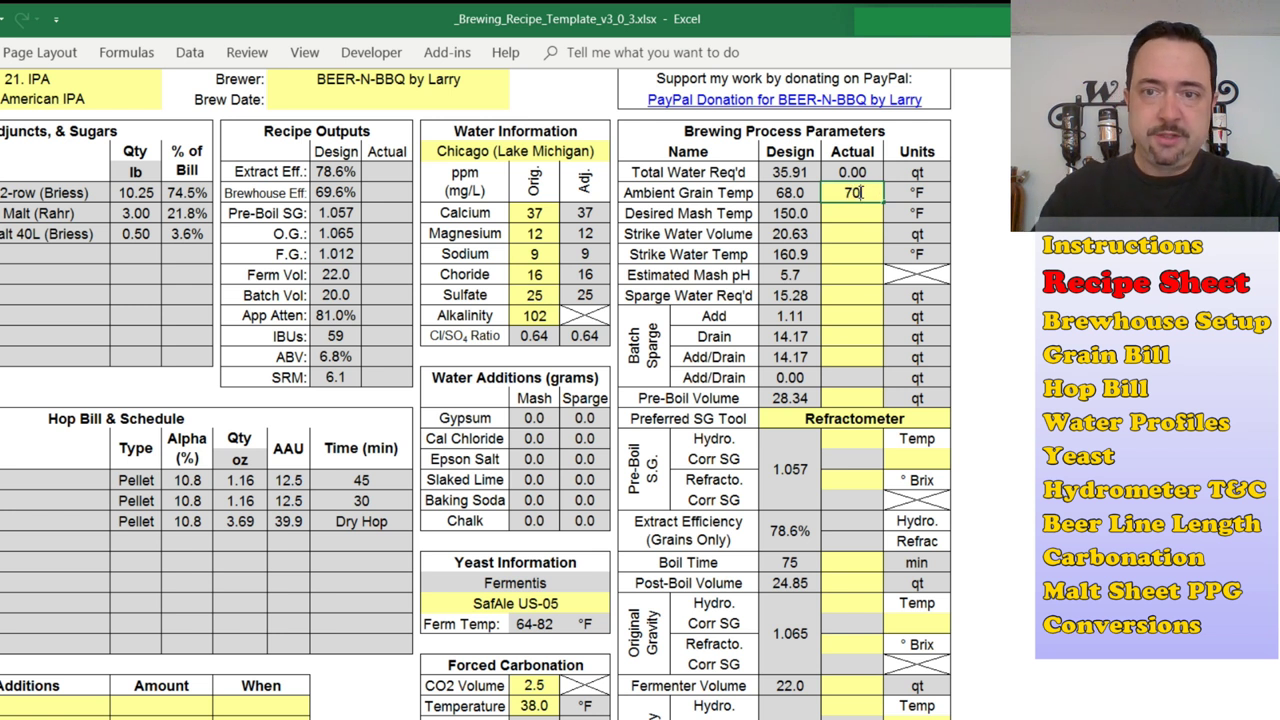
{"action": "key", "text": "Return"}
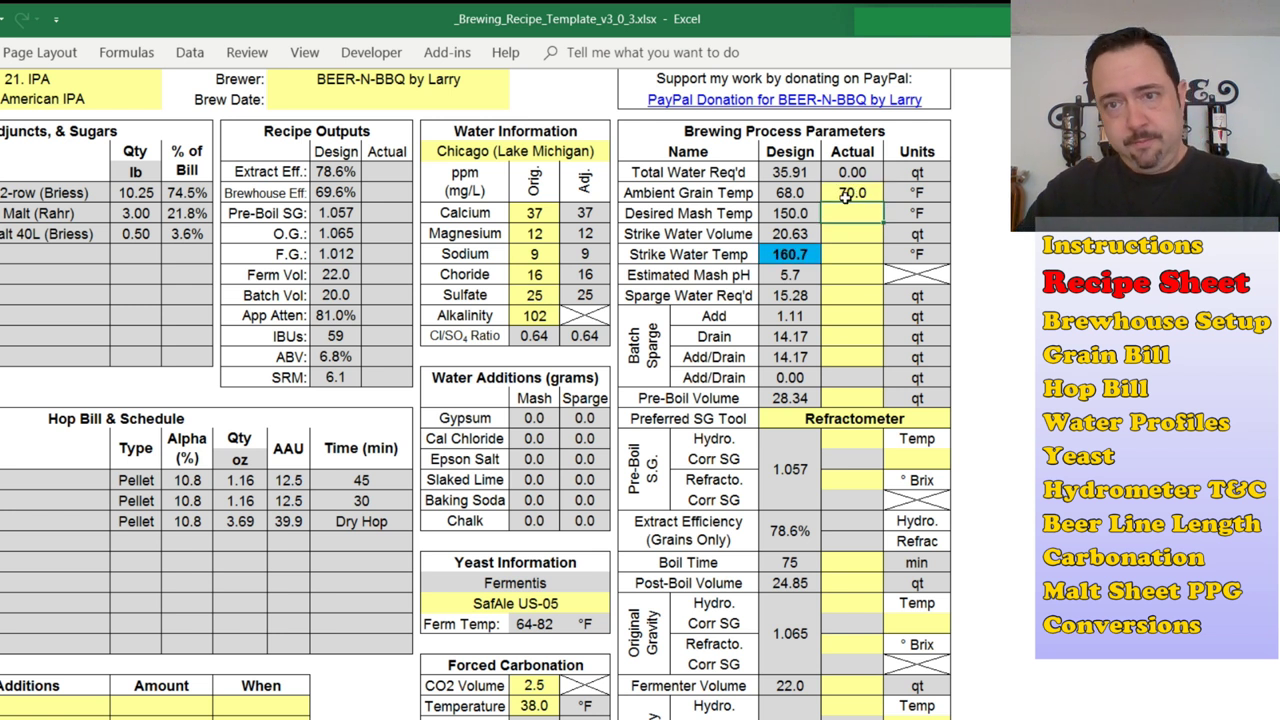
{"action": "left_click", "coordinate": [805, 253]}
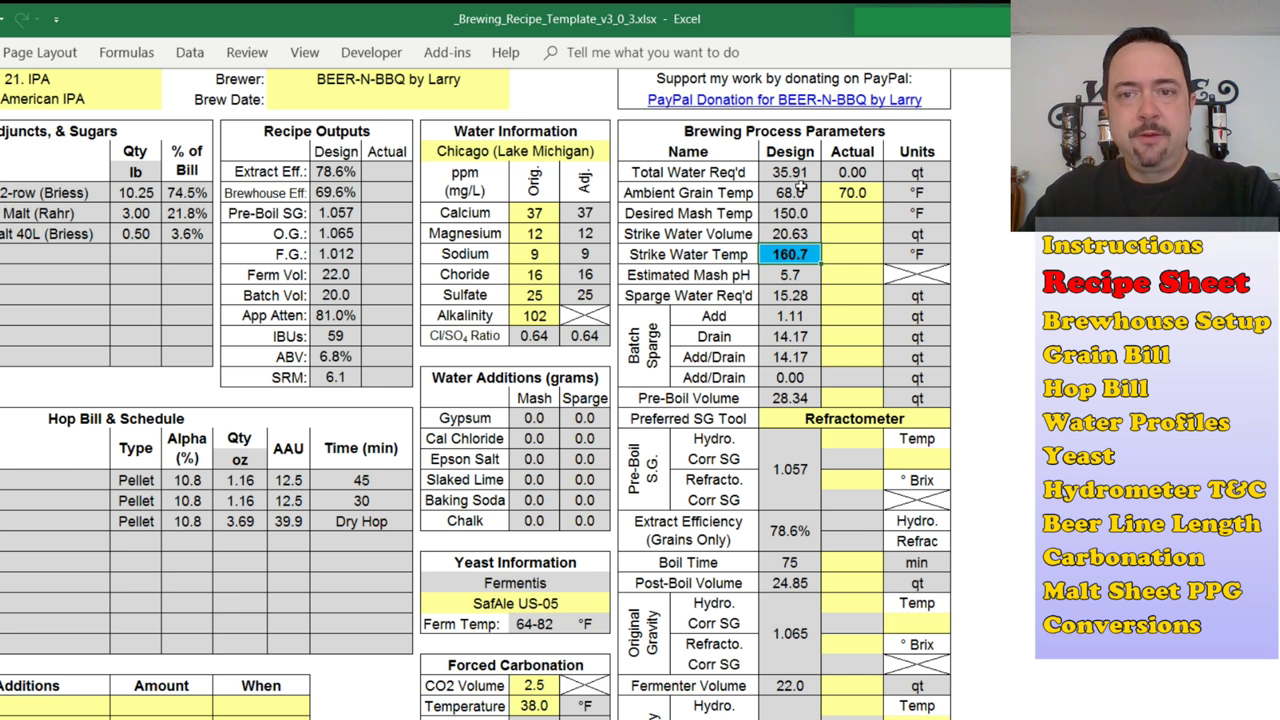
{"action": "left_click", "coordinate": [788, 254]}
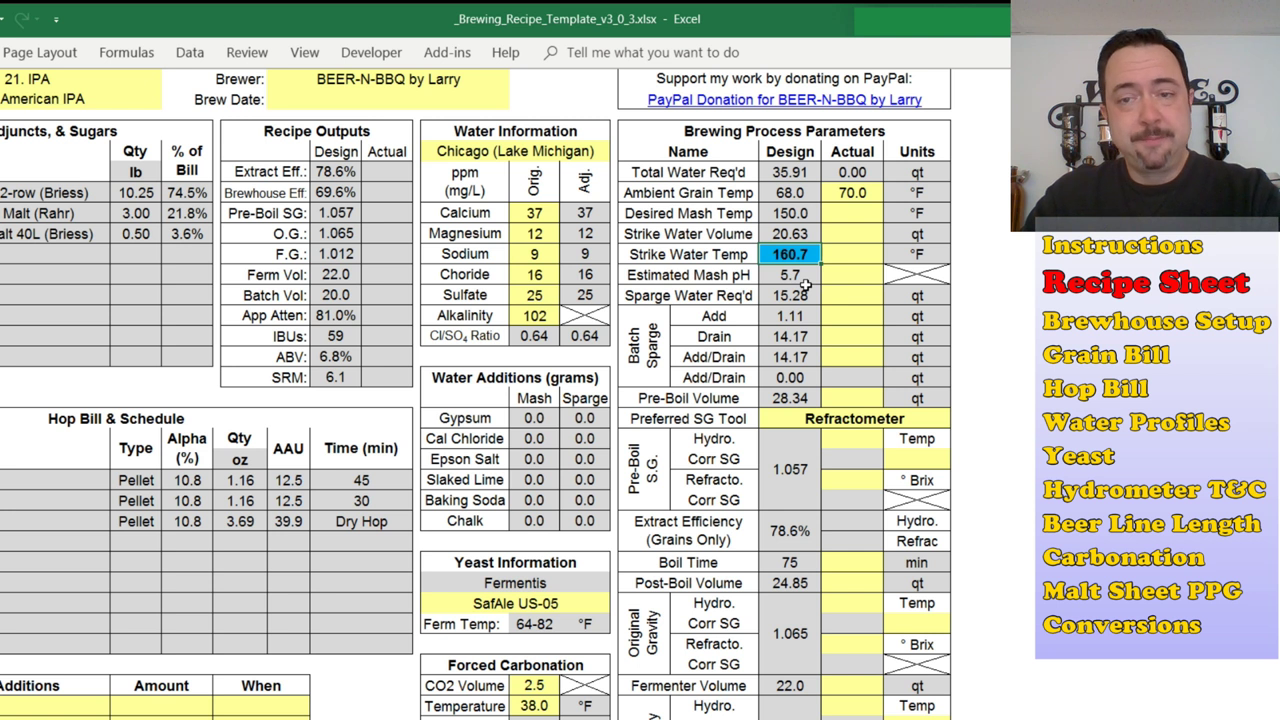
{"action": "left_click", "coordinate": [861, 193]}
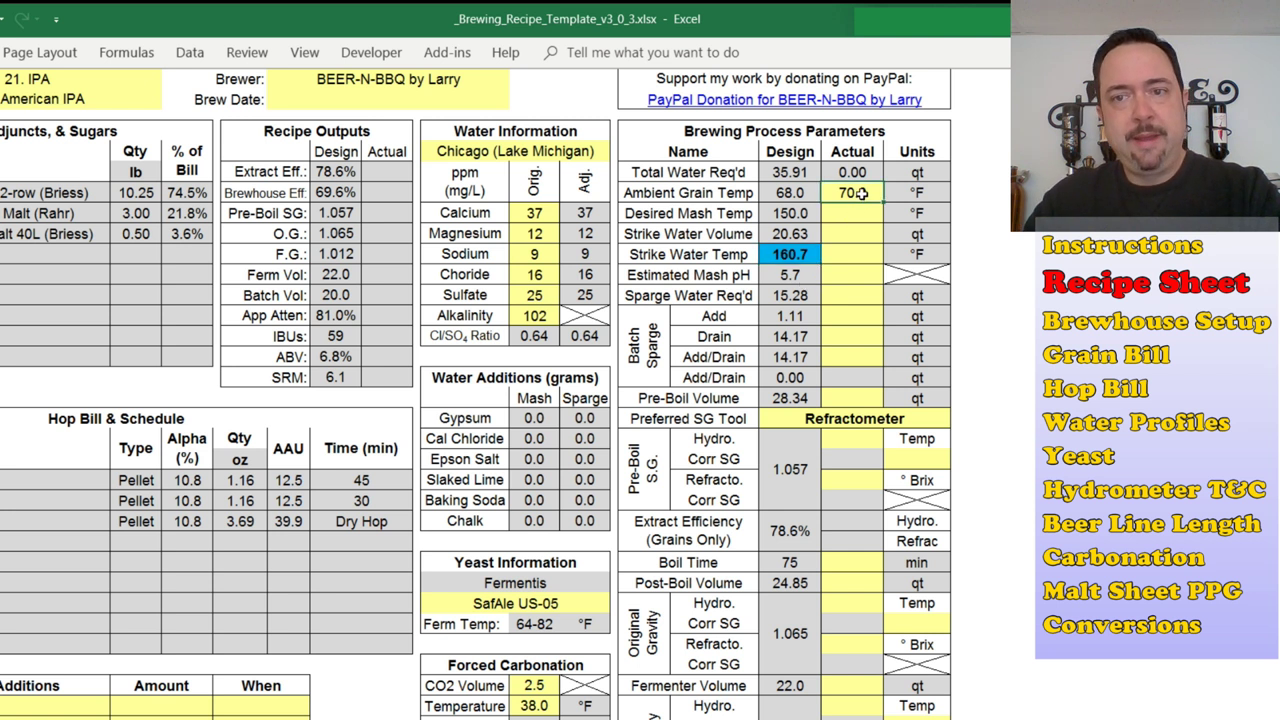
{"action": "left_click", "coordinate": [788, 254]}
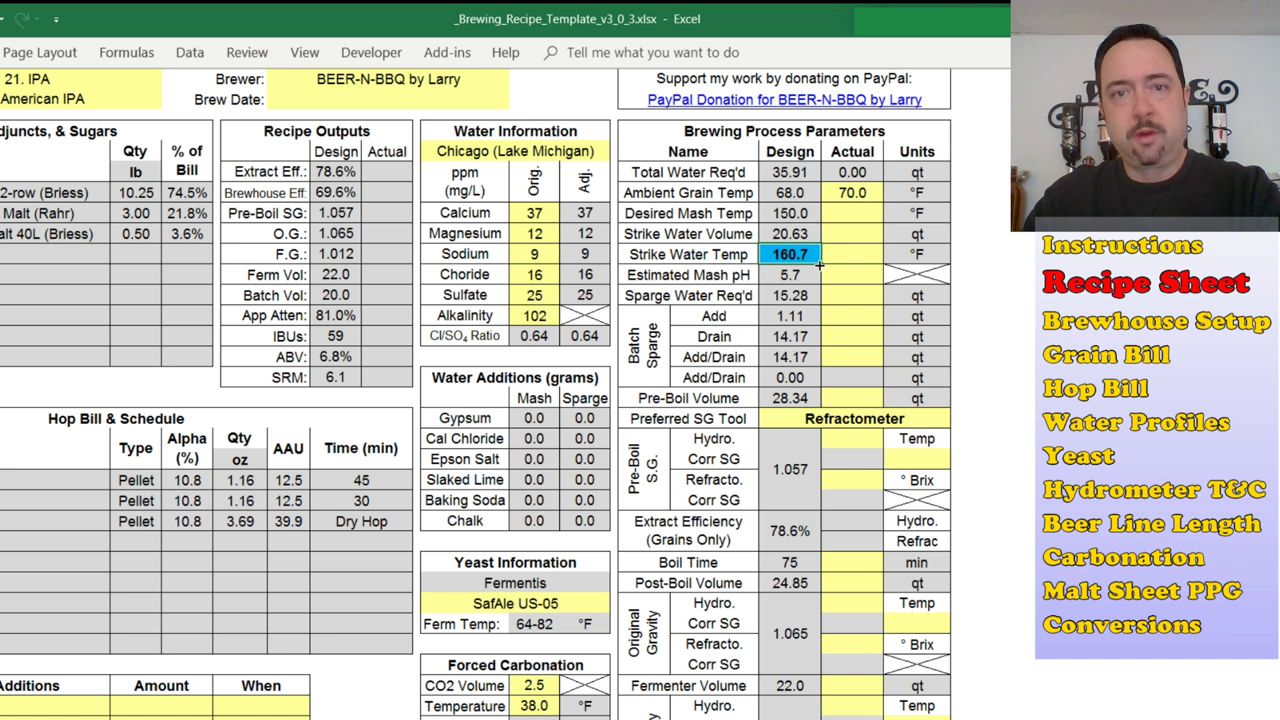
Enter 152 °F as the actual desired mash temperature in the brewing process parameters.
{"action": "left_click", "coordinate": [852, 212]}
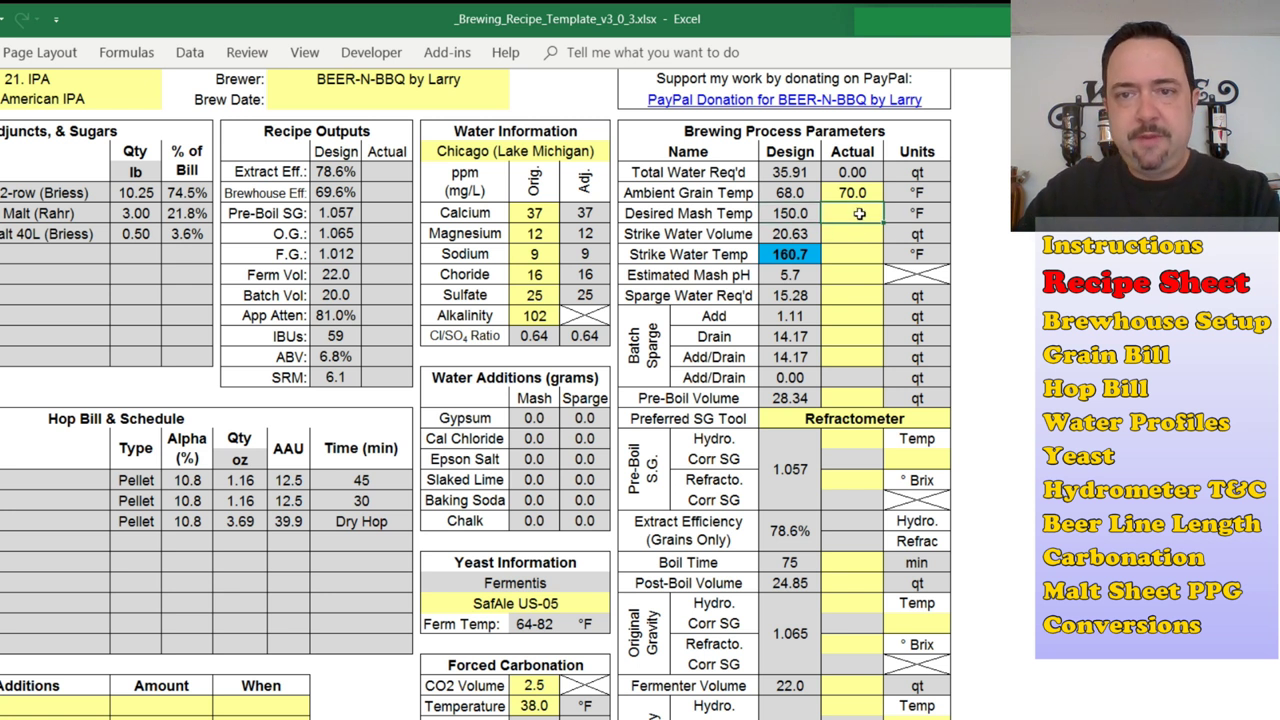
{"action": "type", "text": "15"}
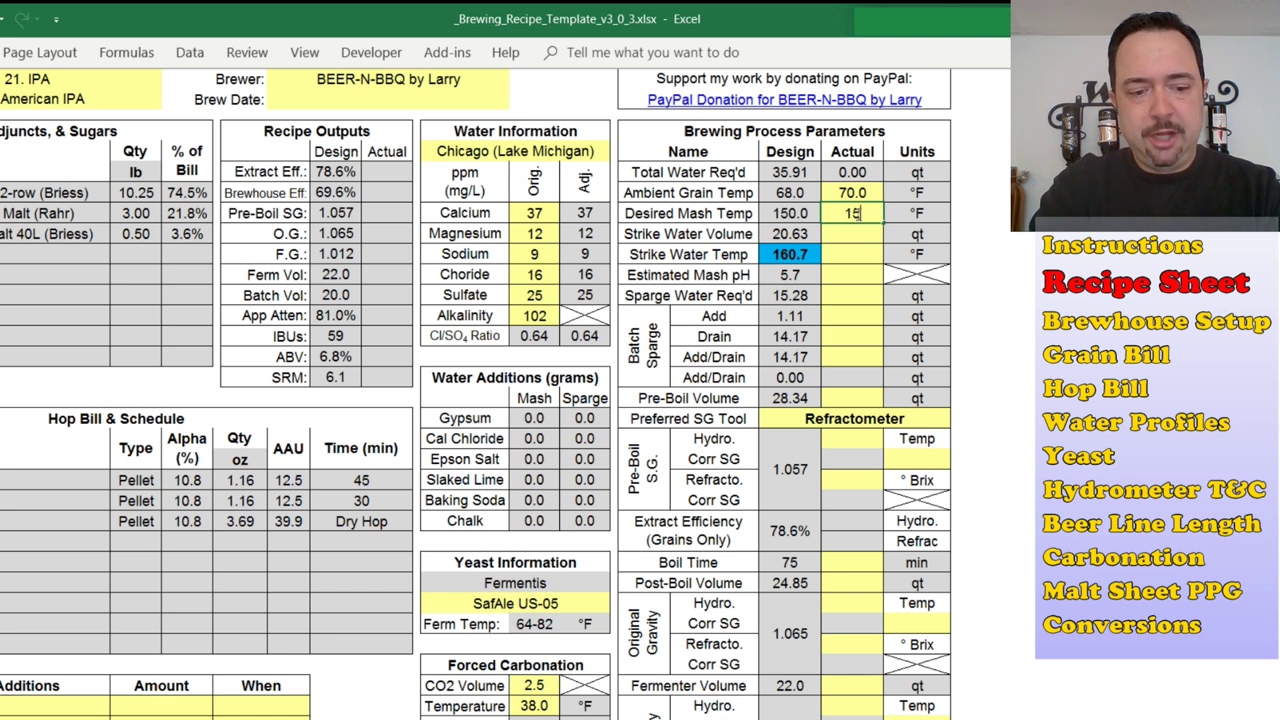
{"action": "type", "text": "0"}
{"action": "key", "text": "Return"}
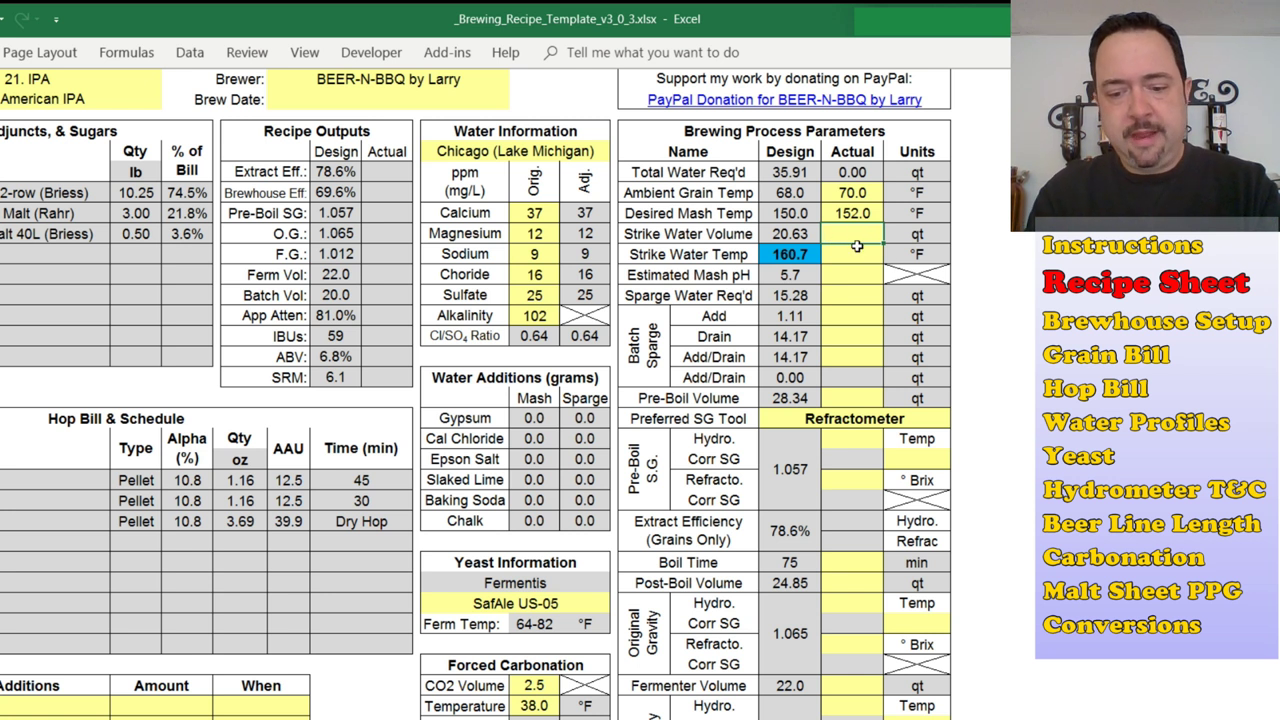
Enter 21 qt as the actual strike water volume and 161 °F as the actual strike water temperature.
{"action": "type", "text": "21."}
{"action": "key", "text": "BackSpace"}
{"action": "key", "text": "BackSpace"}
{"action": "type", "text": "0"}
{"action": "key", "text": "BackSpace"}
{"action": "type", "text": "1"}
{"action": "key", "text": "Return"}
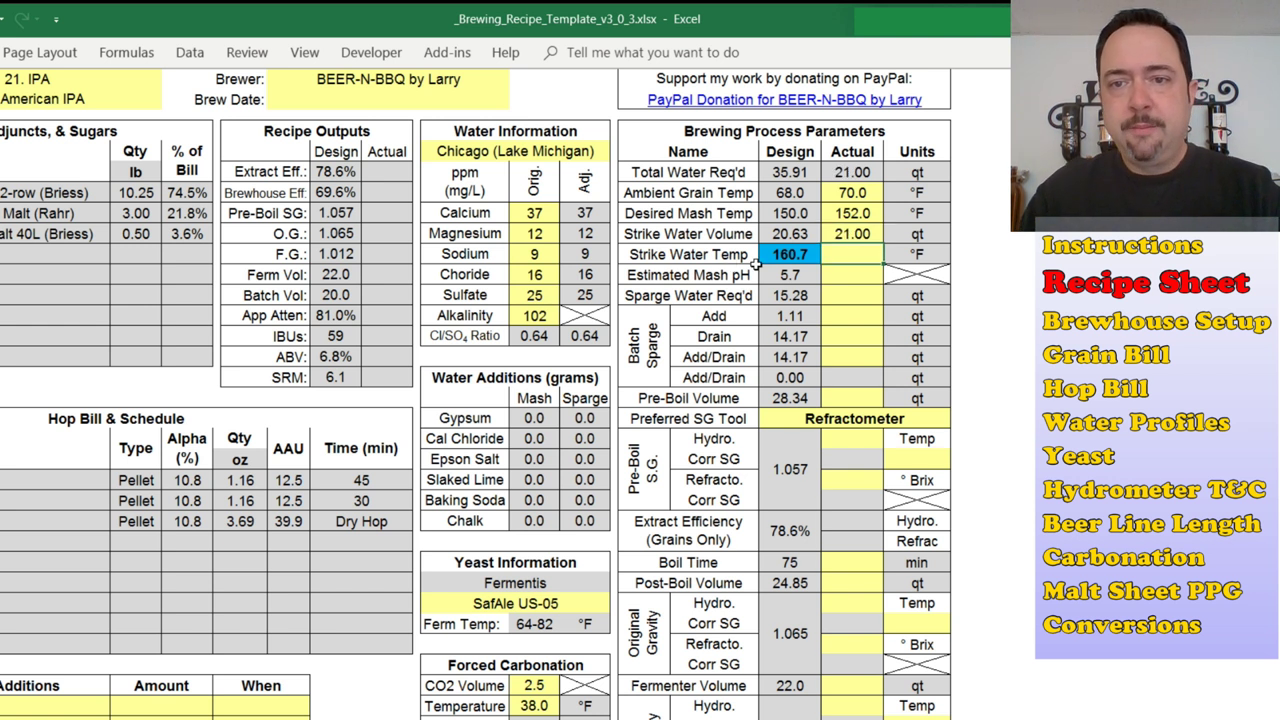
{"action": "type", "text": "1"}
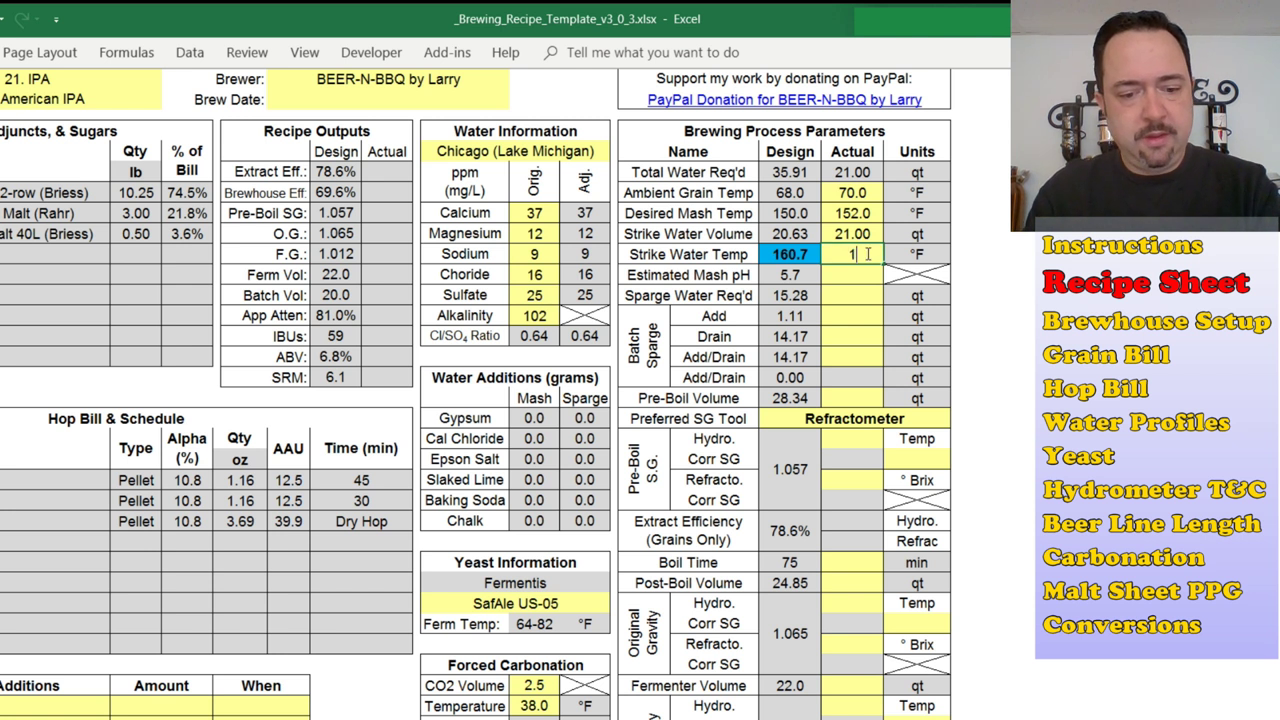
{"action": "type", "text": "61"}
{"action": "key", "text": "Return"}
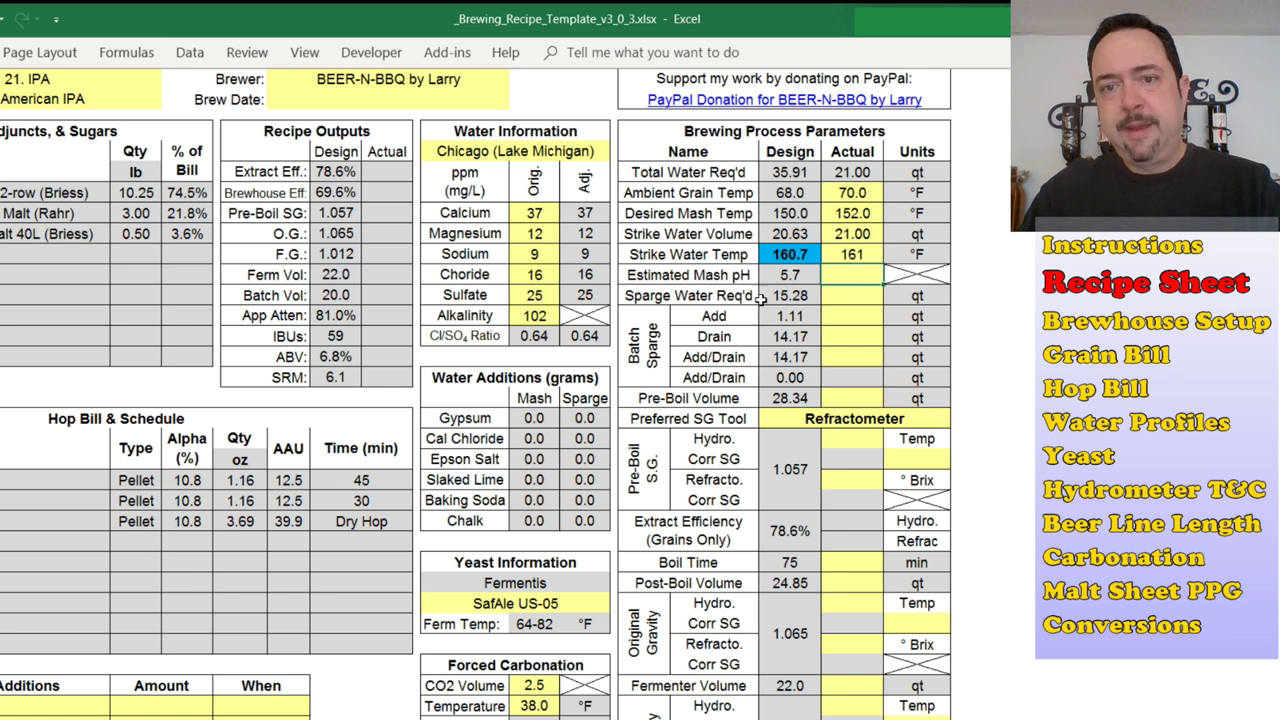
Enter 5.6 as the actual mash pH and 15 qt as the actual sparge water.
{"action": "left_click_drag", "start_coordinate": [690, 276], "coordinate": [846, 281]}
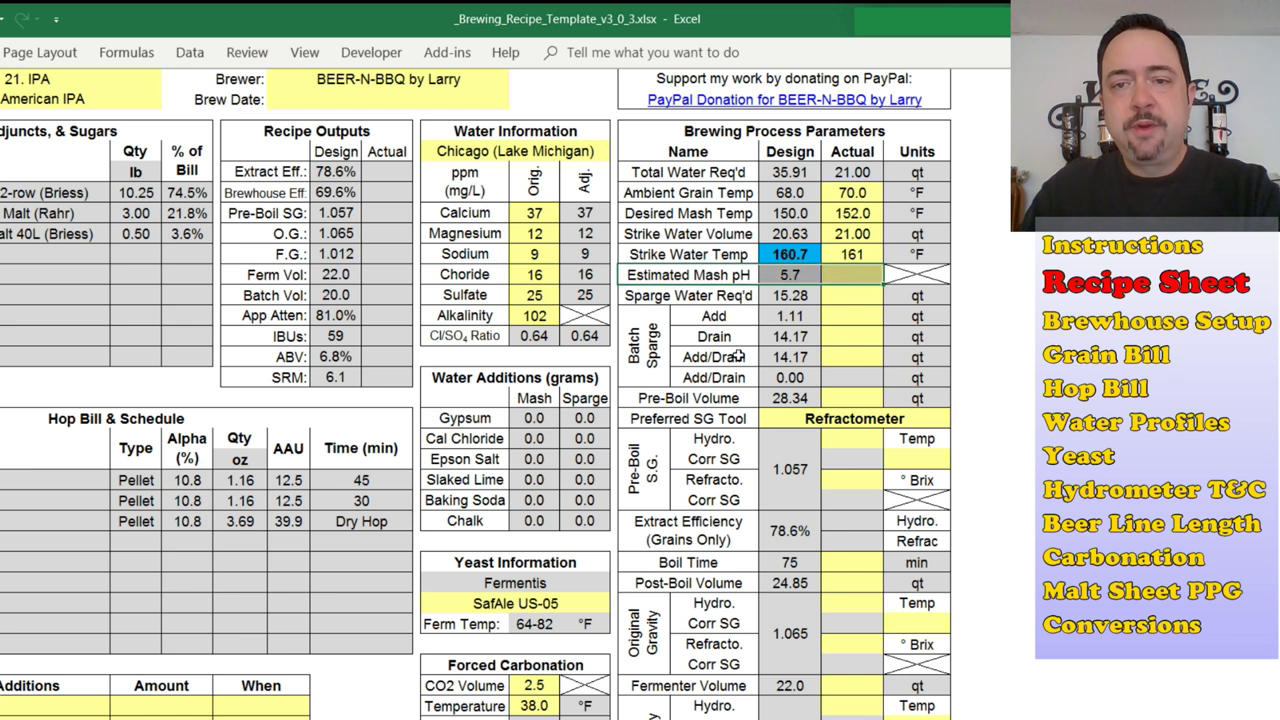
{"action": "left_click", "coordinate": [836, 275]}
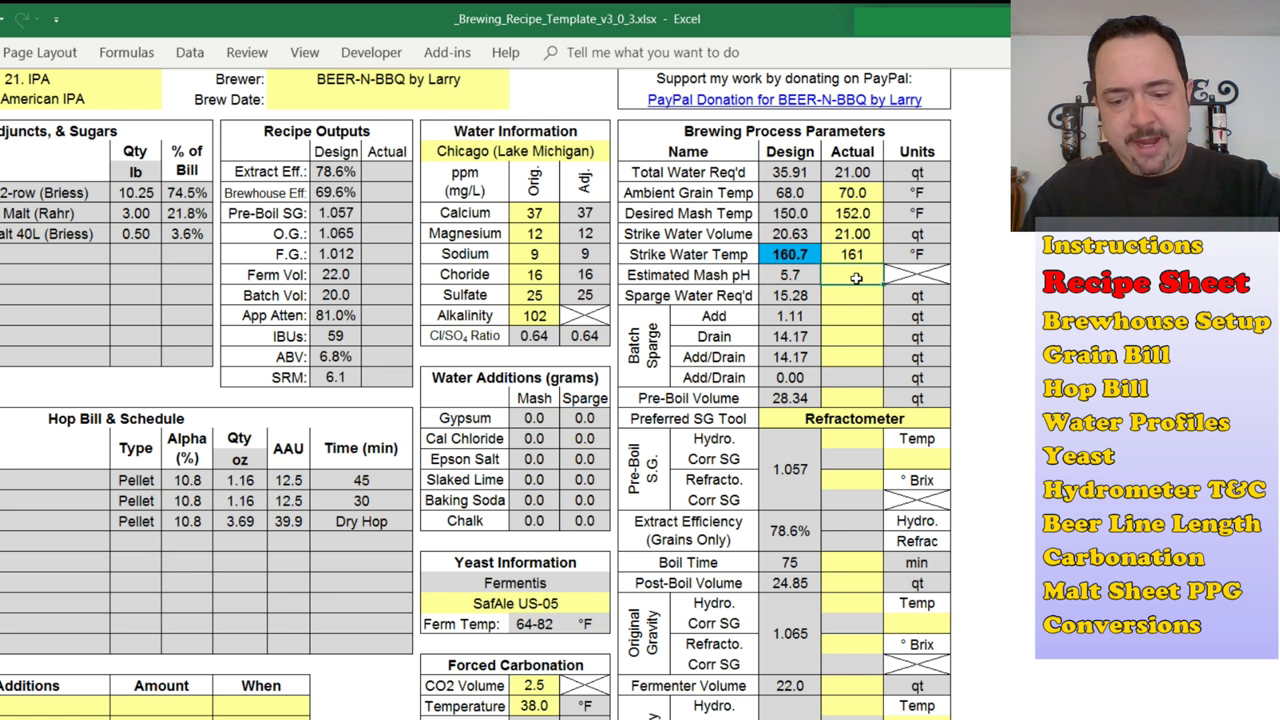
{"action": "type", "text": "5.6"}
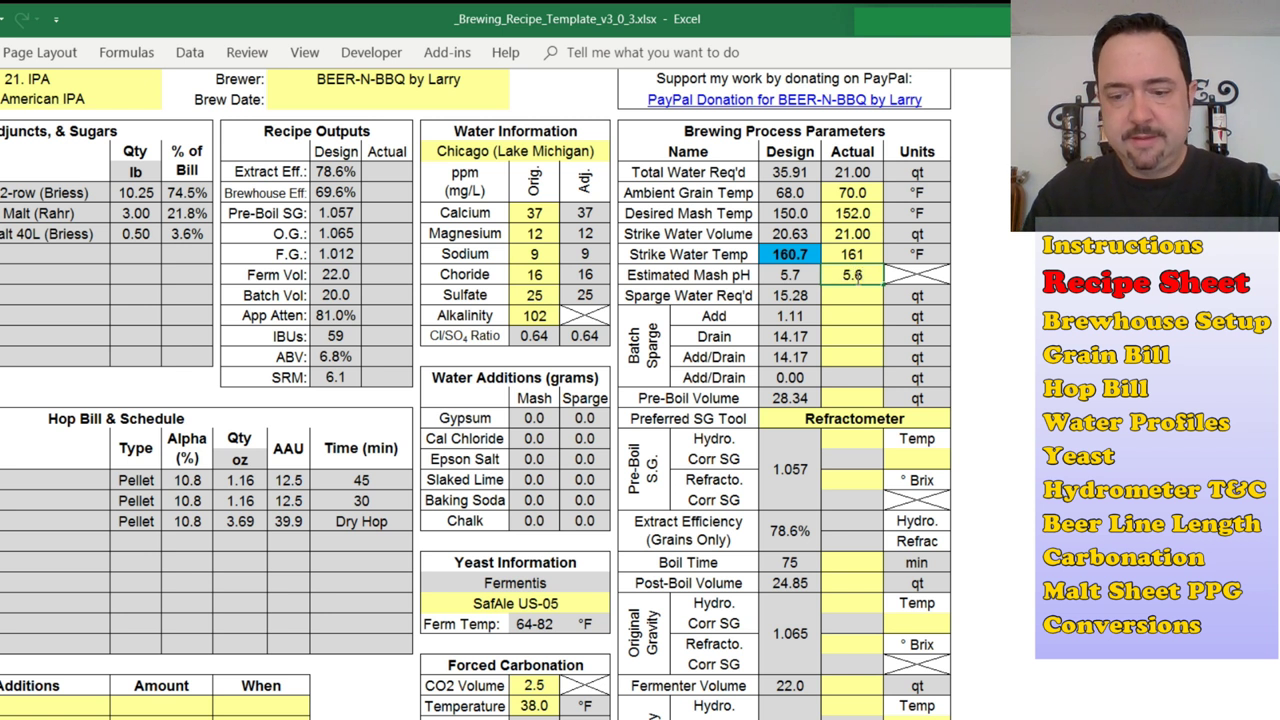
{"action": "key", "text": "Return"}
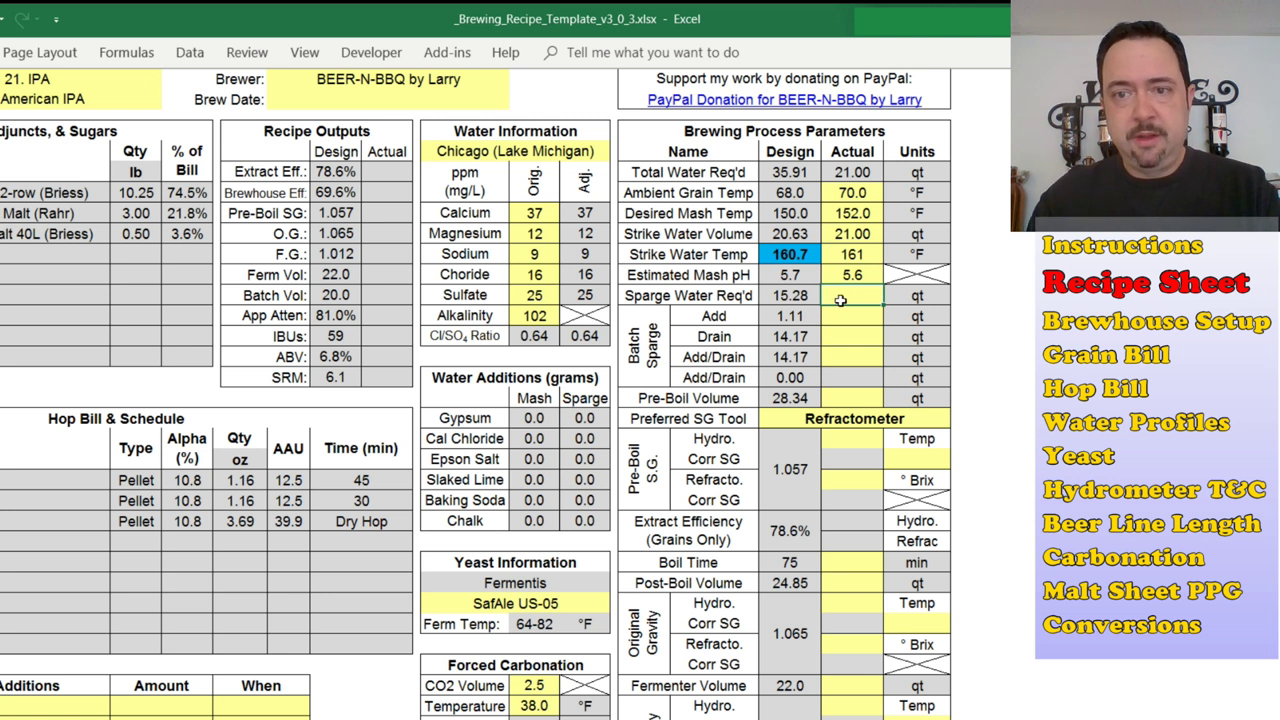
{"action": "type", "text": "15"}
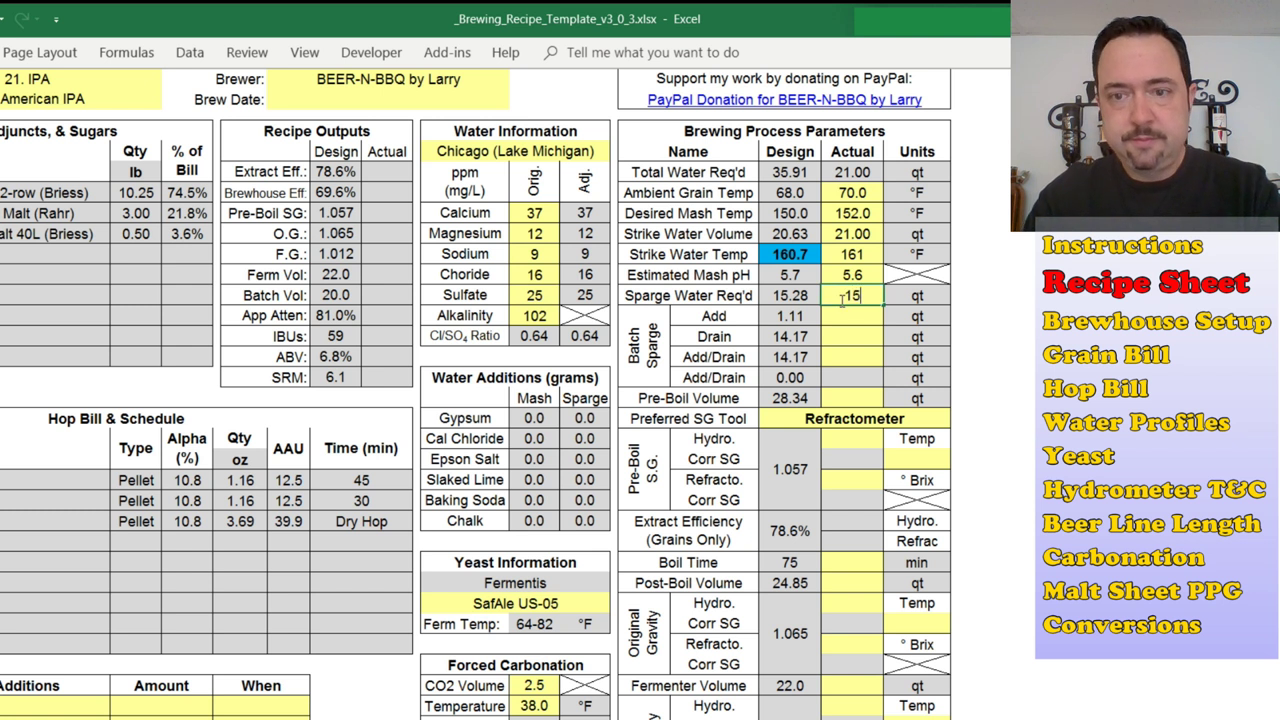
{"action": "key", "text": "Return"}
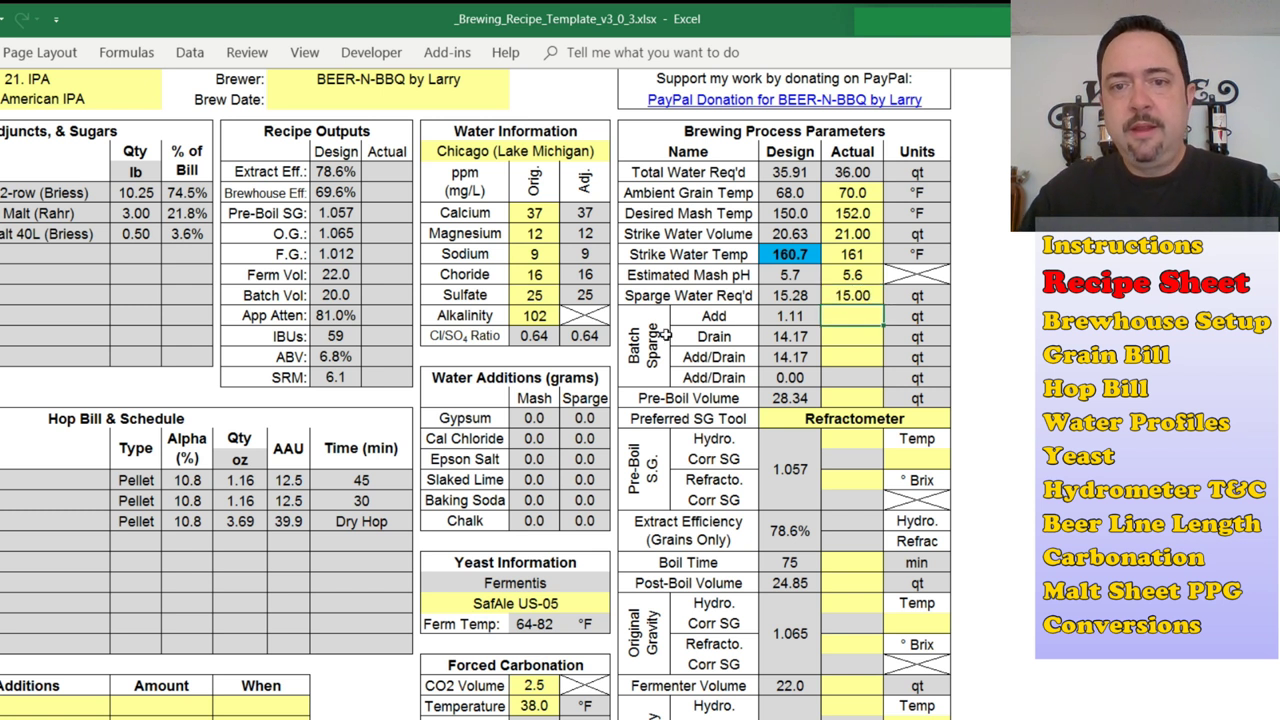
Review the batch sparge rows and fill in their actual values: Add 1, Drain 14, first Add/Drain 14 and second Add/Drain 0 qt.
{"action": "left_click_drag", "start_coordinate": [645, 330], "coordinate": [900, 358]}
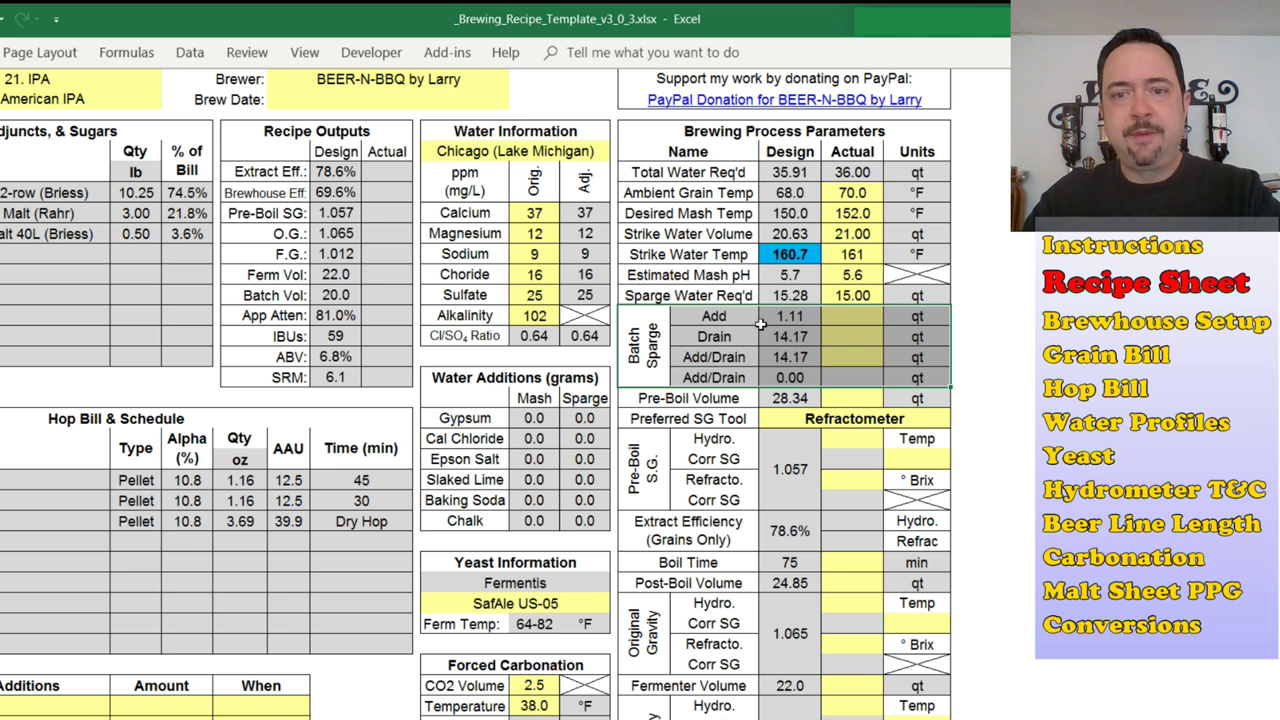
{"action": "left_click", "coordinate": [779, 318]}
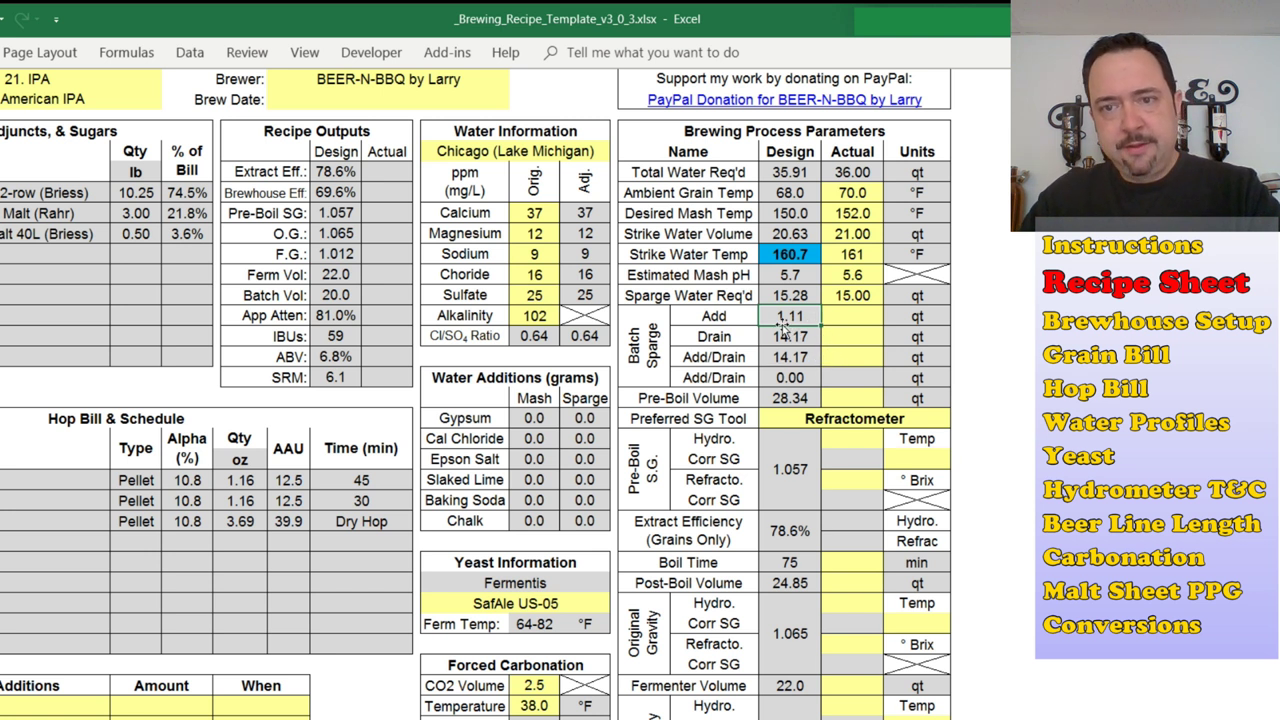
{"action": "left_click_drag", "start_coordinate": [745, 321], "coordinate": [885, 363]}
{"action": "left_click_drag", "start_coordinate": [650, 330], "coordinate": [910, 356]}
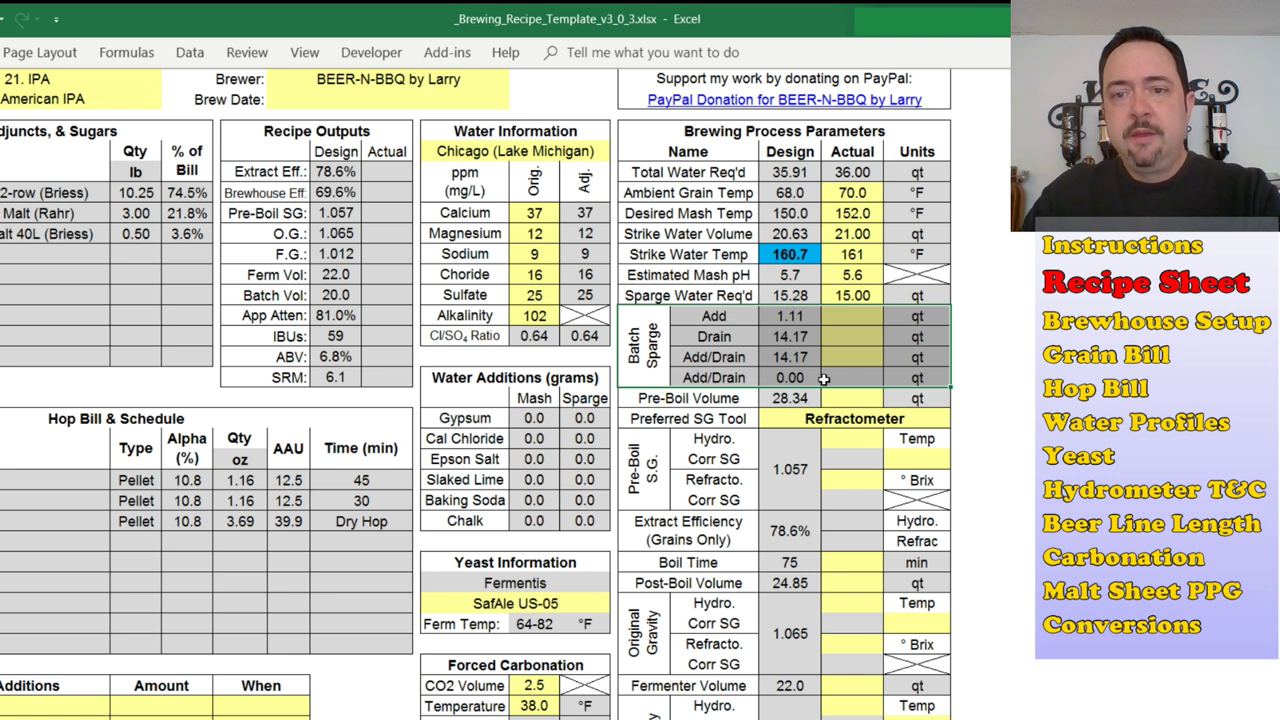
{"action": "left_click", "coordinate": [845, 317]}
{"action": "type", "text": "1"}
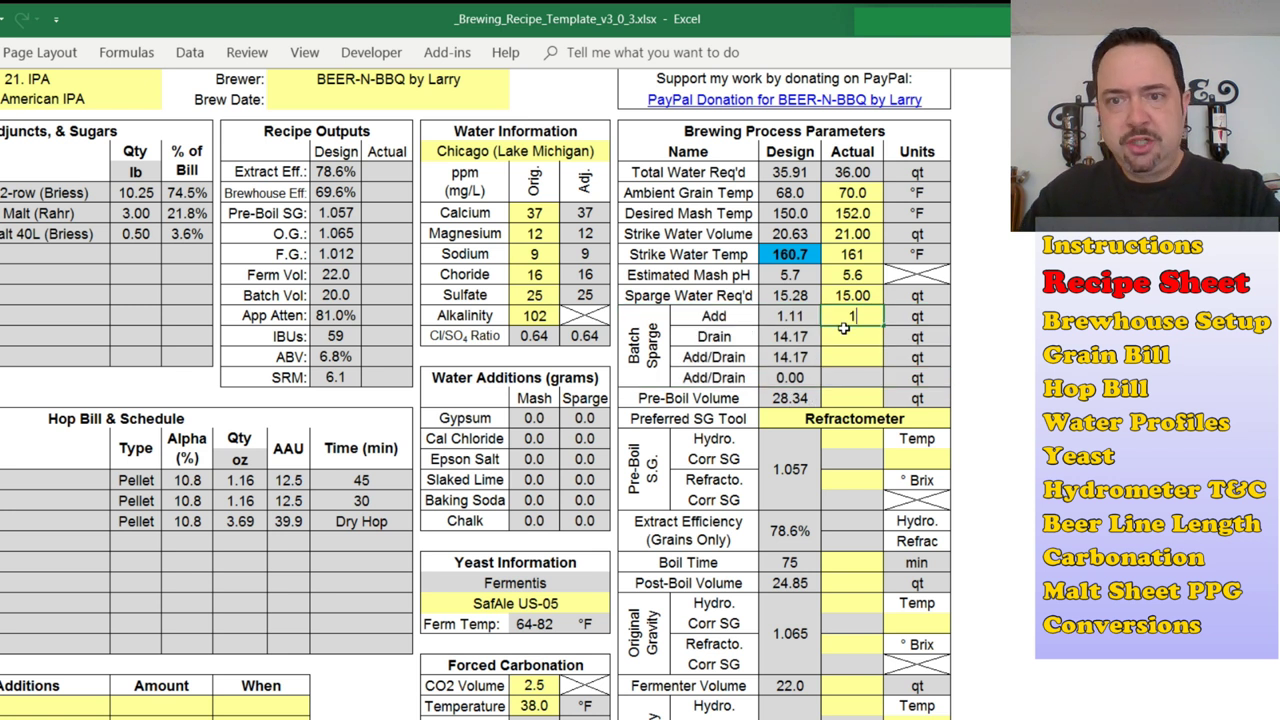
{"action": "key", "text": "Return"}
{"action": "type", "text": "14"}
{"action": "key", "text": "Return"}
{"action": "type", "text": "14"}
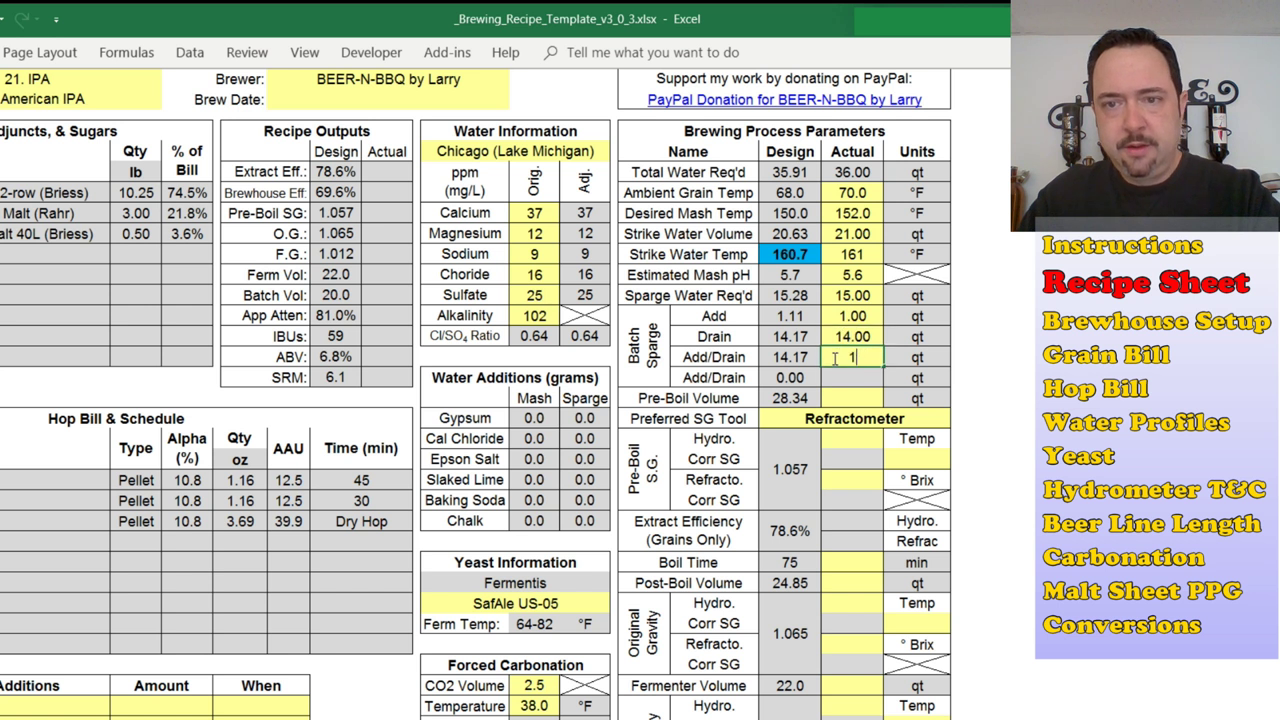
{"action": "key", "text": "Return"}
{"action": "type", "text": "0"}
{"action": "key", "text": "Return"}
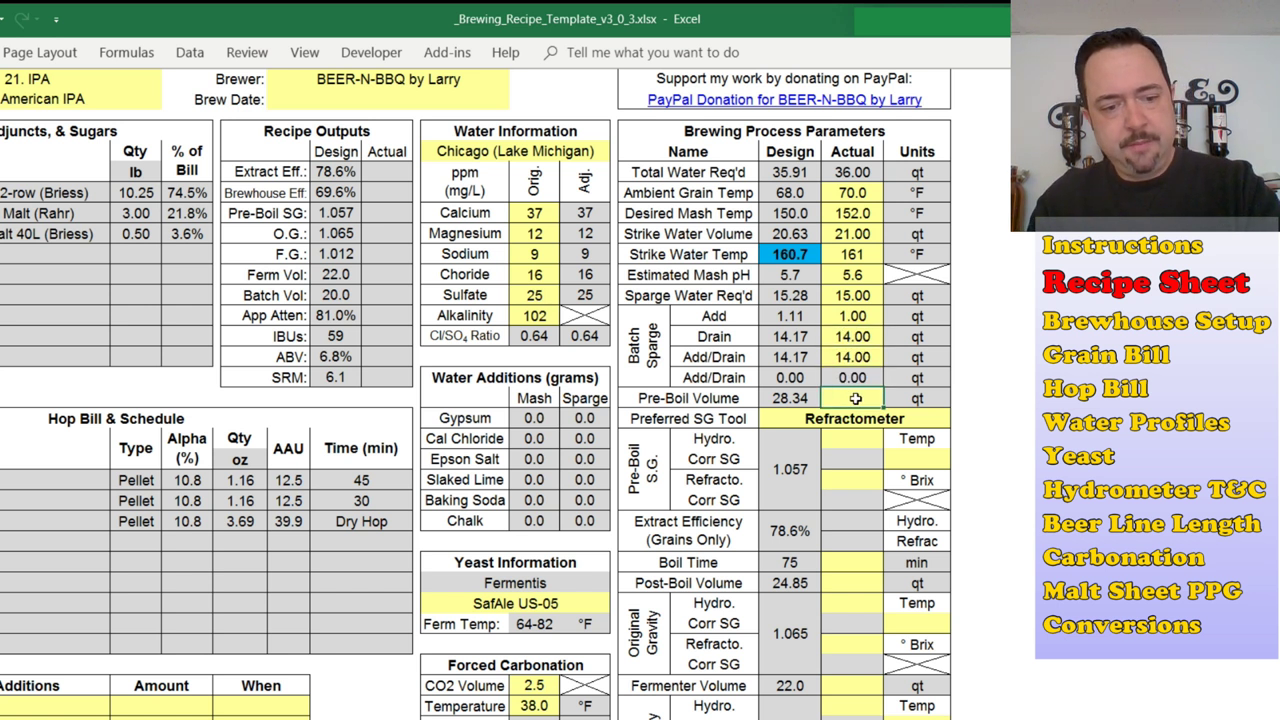
Enter 28 qt as the actual pre-boil volume and switch the preferred SG tool to Hydrometer.
{"action": "type", "text": "28"}
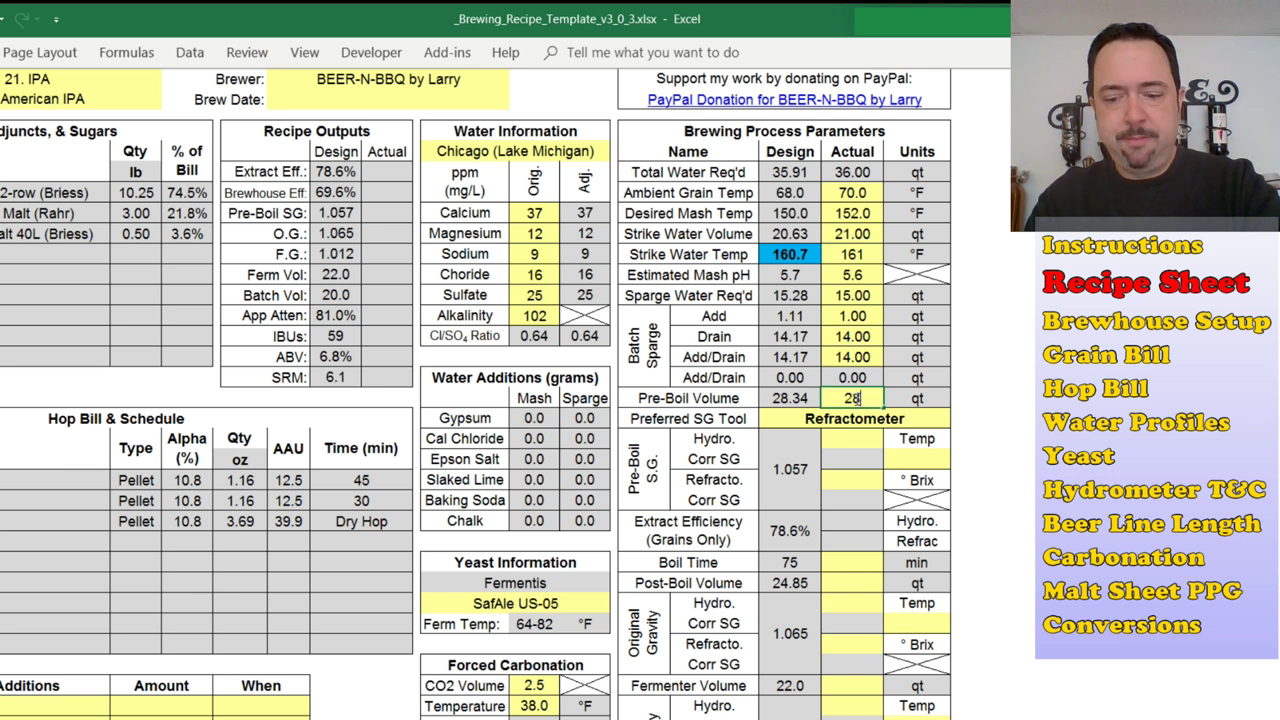
{"action": "key", "text": "Return"}
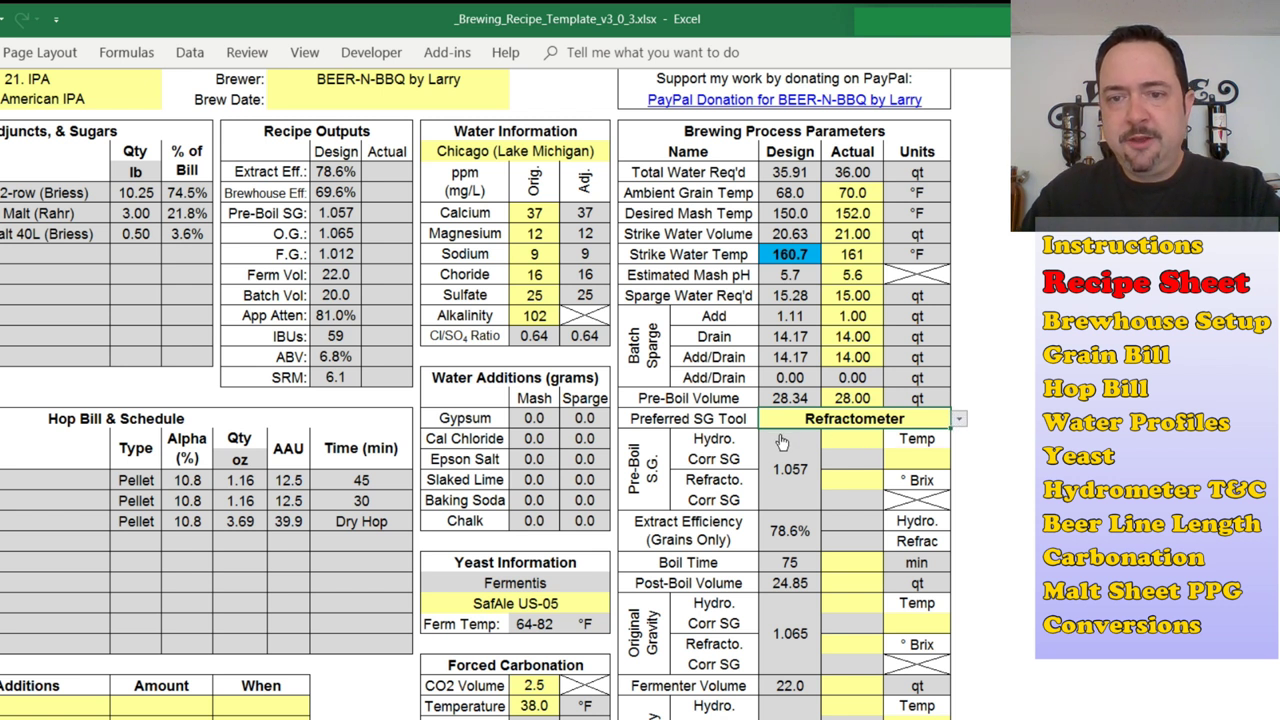
{"action": "key", "text": "ctrl+z"}
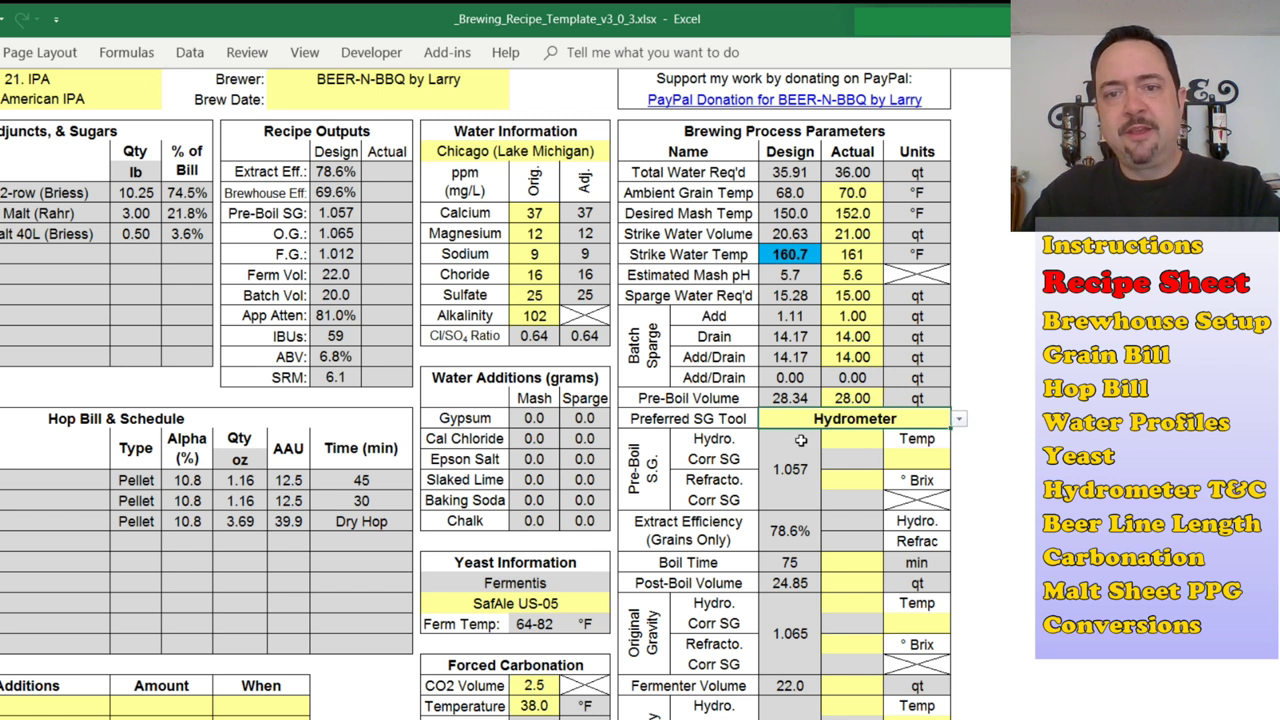
Enter a pre-boil hydrometer reading of 1.056 with a sample temperature of 70 °F.
{"action": "left_click", "coordinate": [853, 441]}
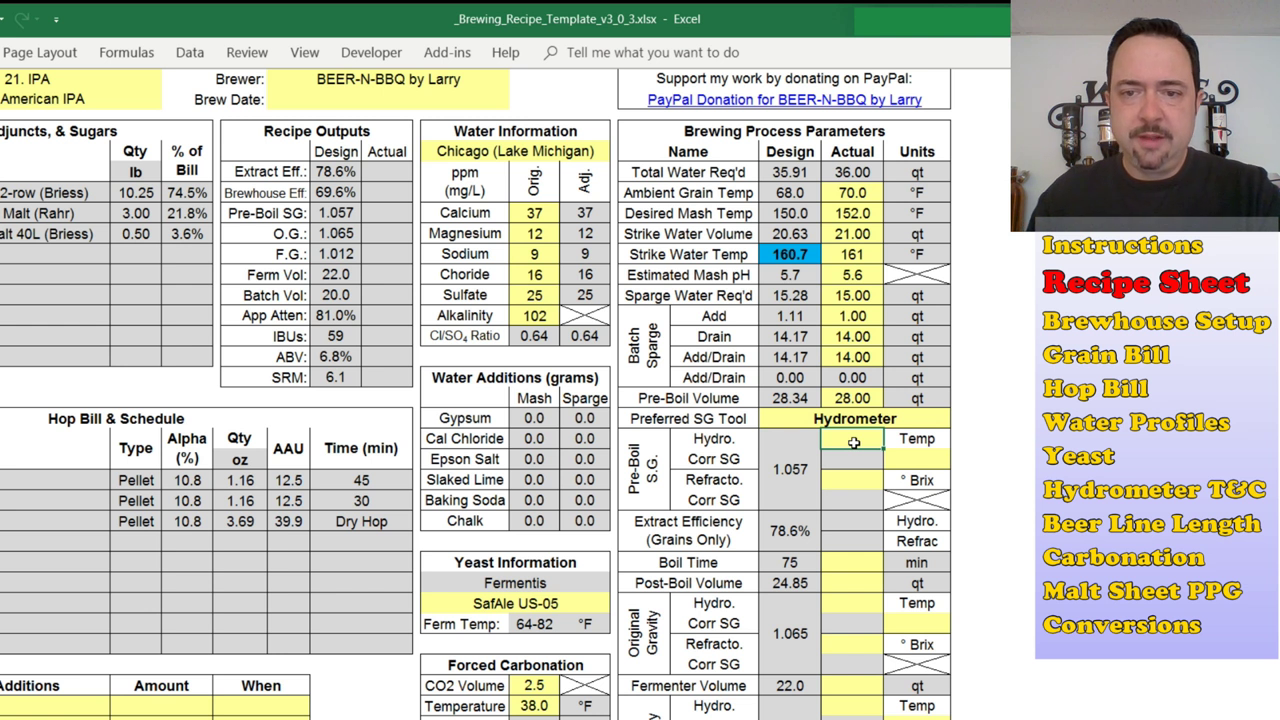
{"action": "type", "text": "1.056"}
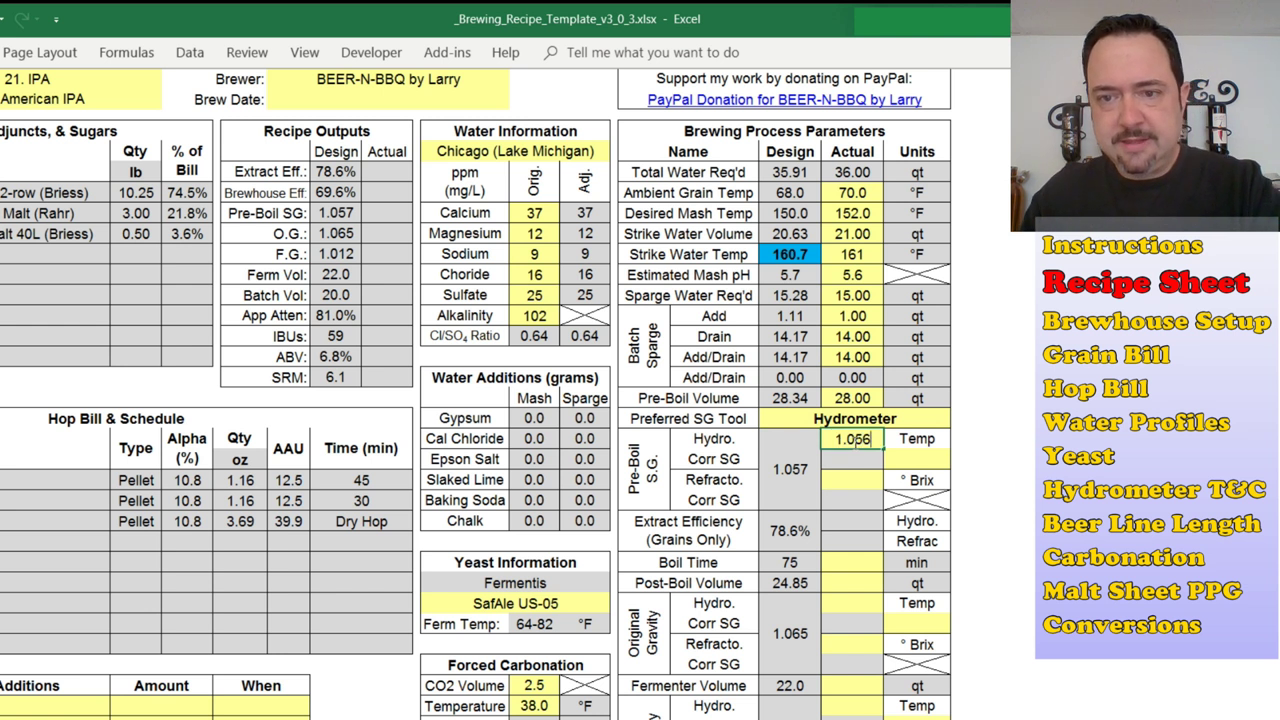
{"action": "key", "text": "Return"}
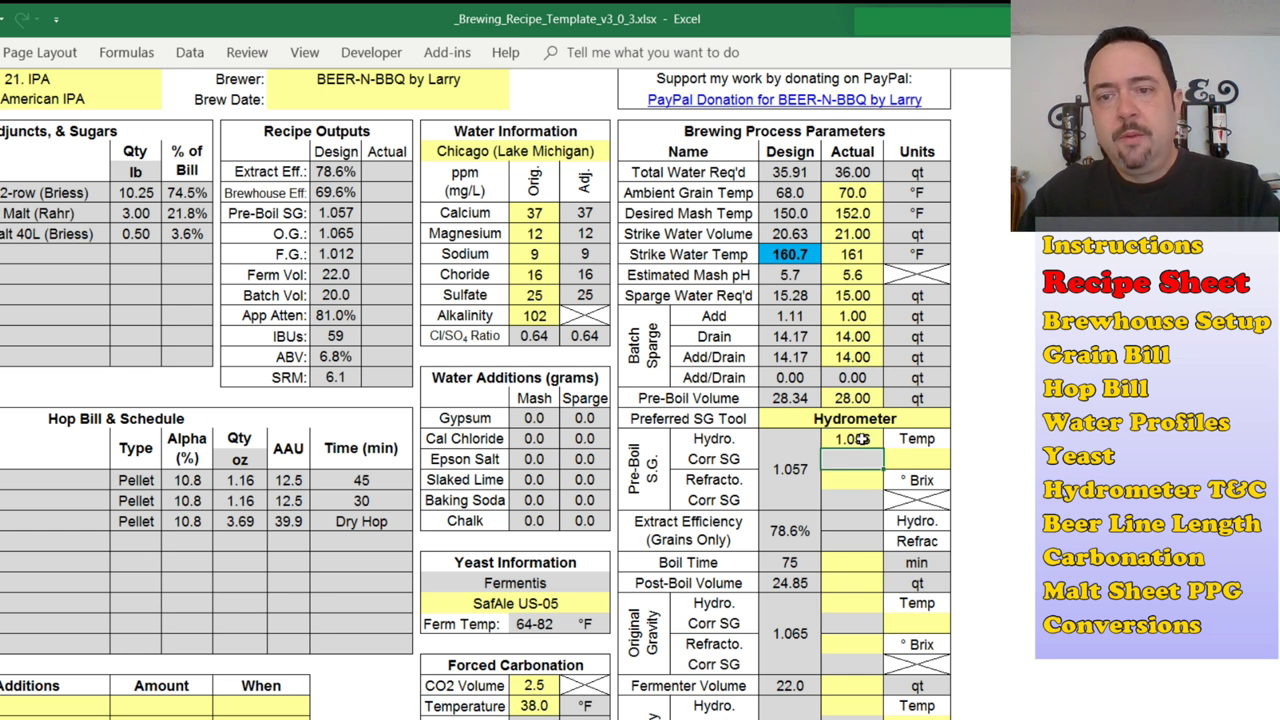
{"action": "left_click", "coordinate": [918, 456]}
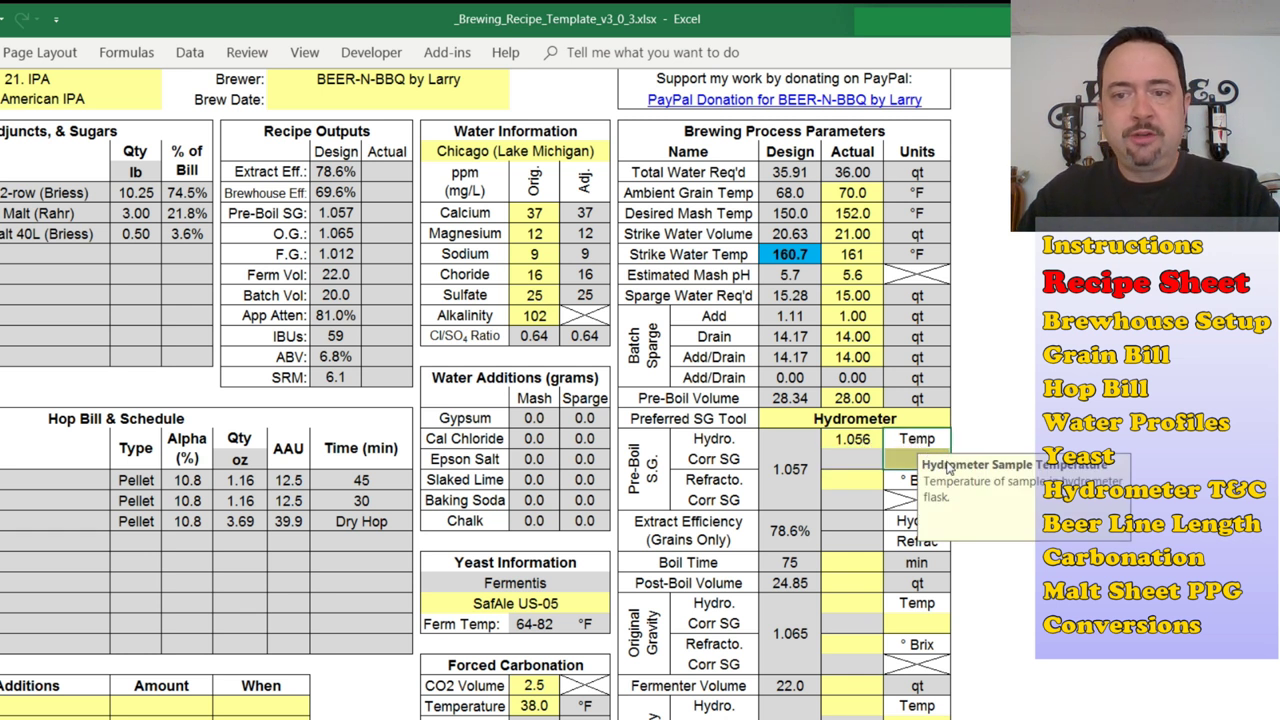
{"action": "double_click", "coordinate": [910, 458]}
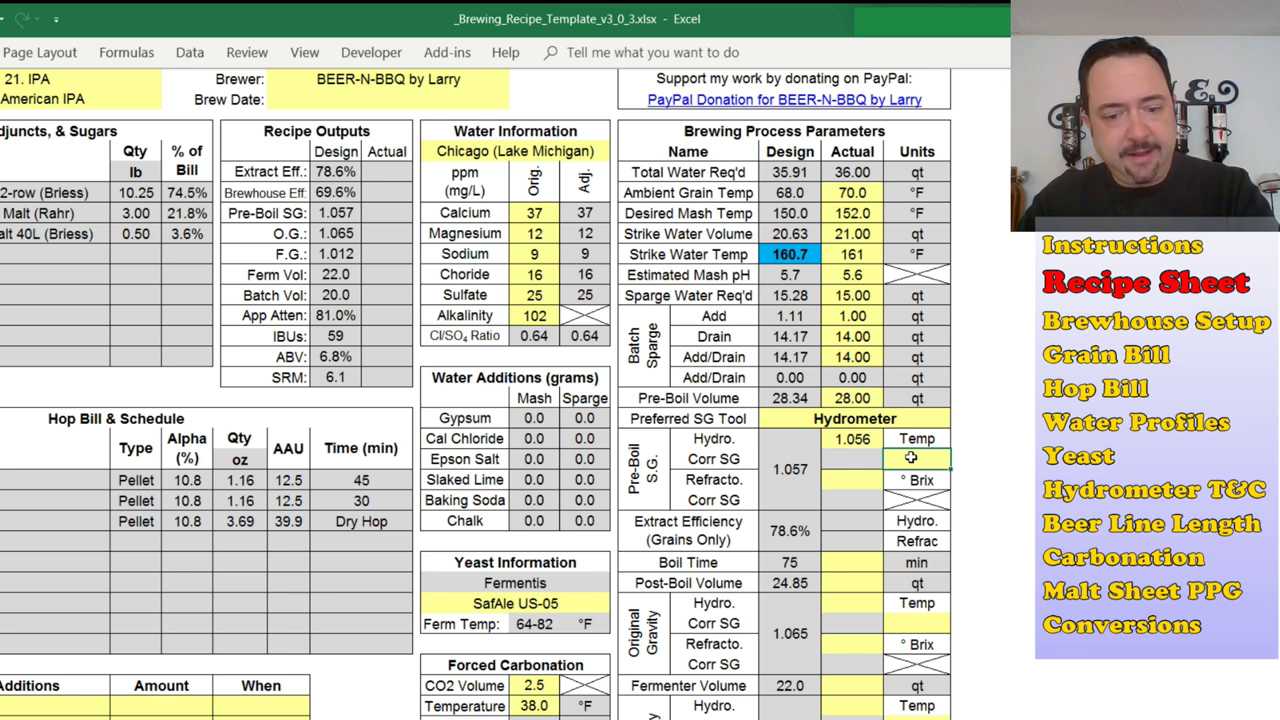
{"action": "type", "text": "70"}
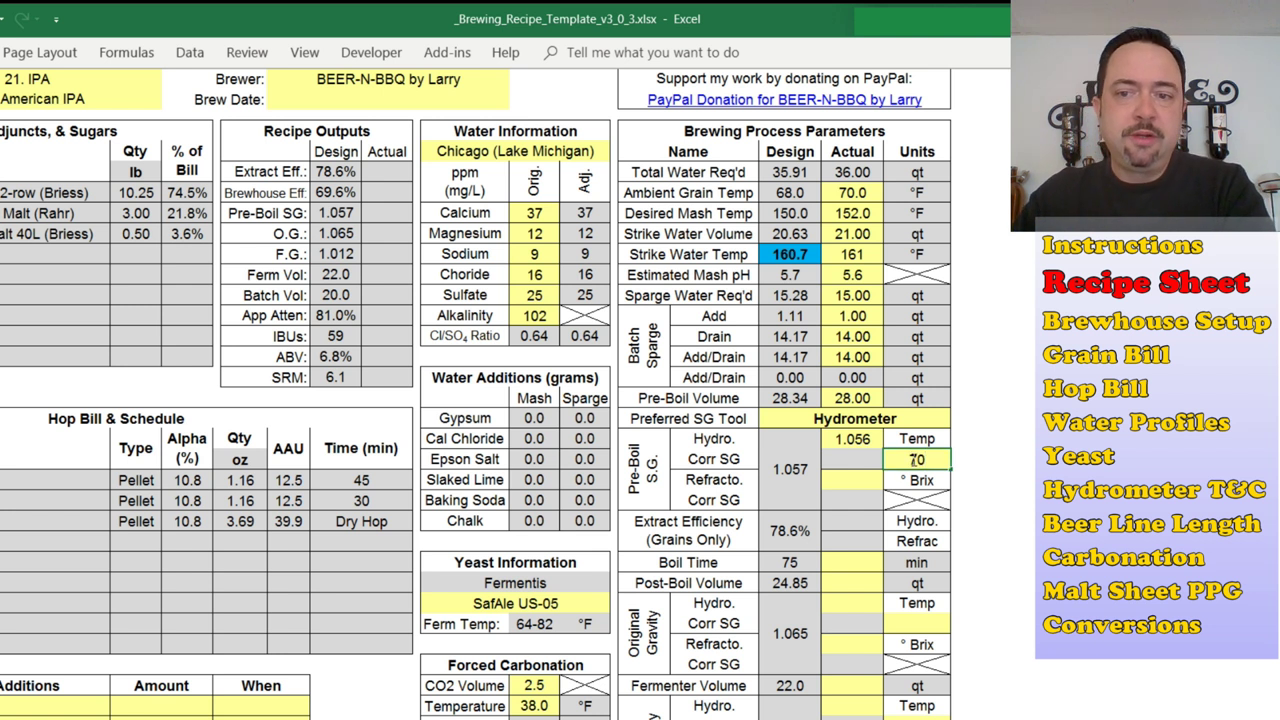
{"action": "key", "text": "Return"}
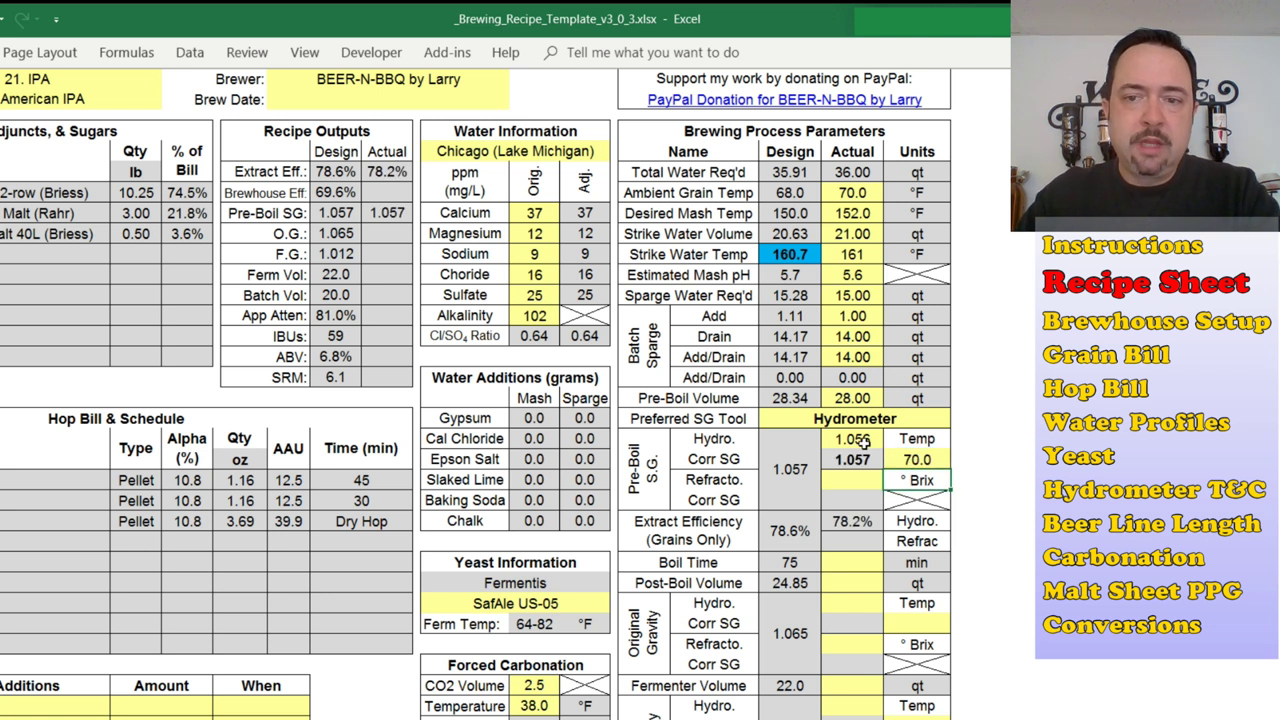
Check the pre-boil hydrometer reading against its corrected SG, and enter 14.0 °Brix as the pre-boil refractometer reading.
{"action": "left_click", "coordinate": [864, 460]}
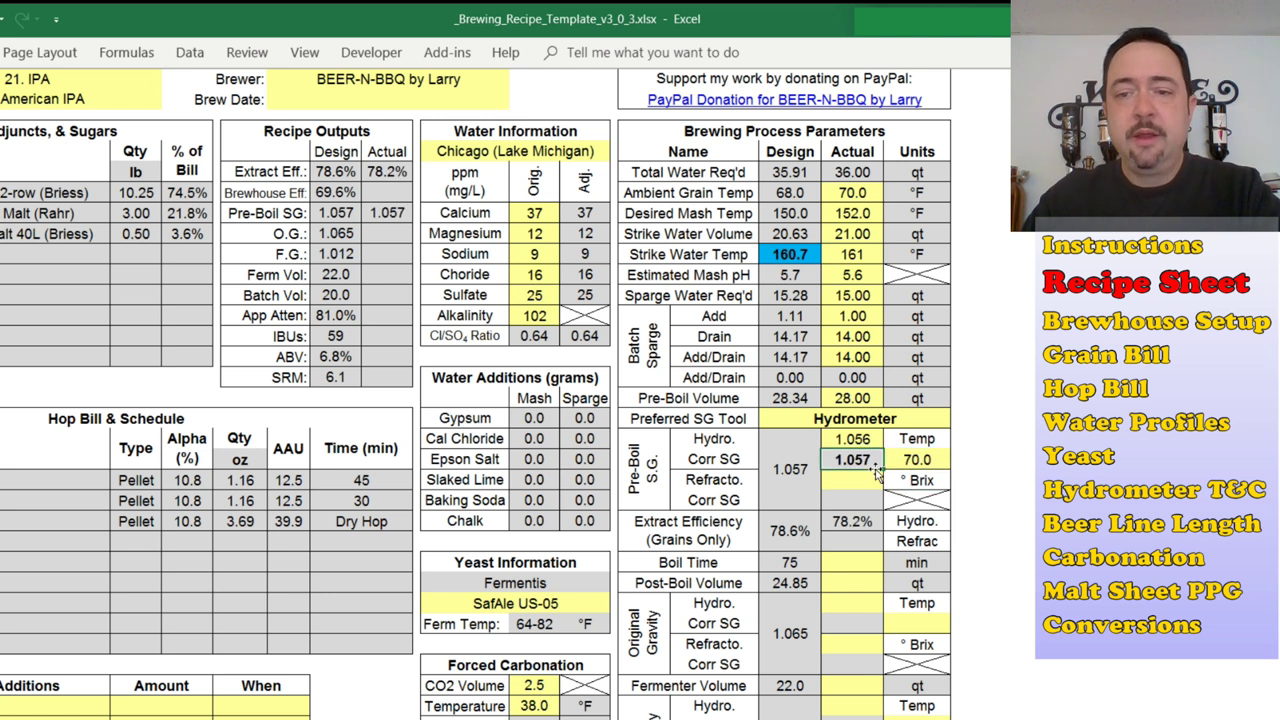
{"action": "left_click", "coordinate": [864, 439]}
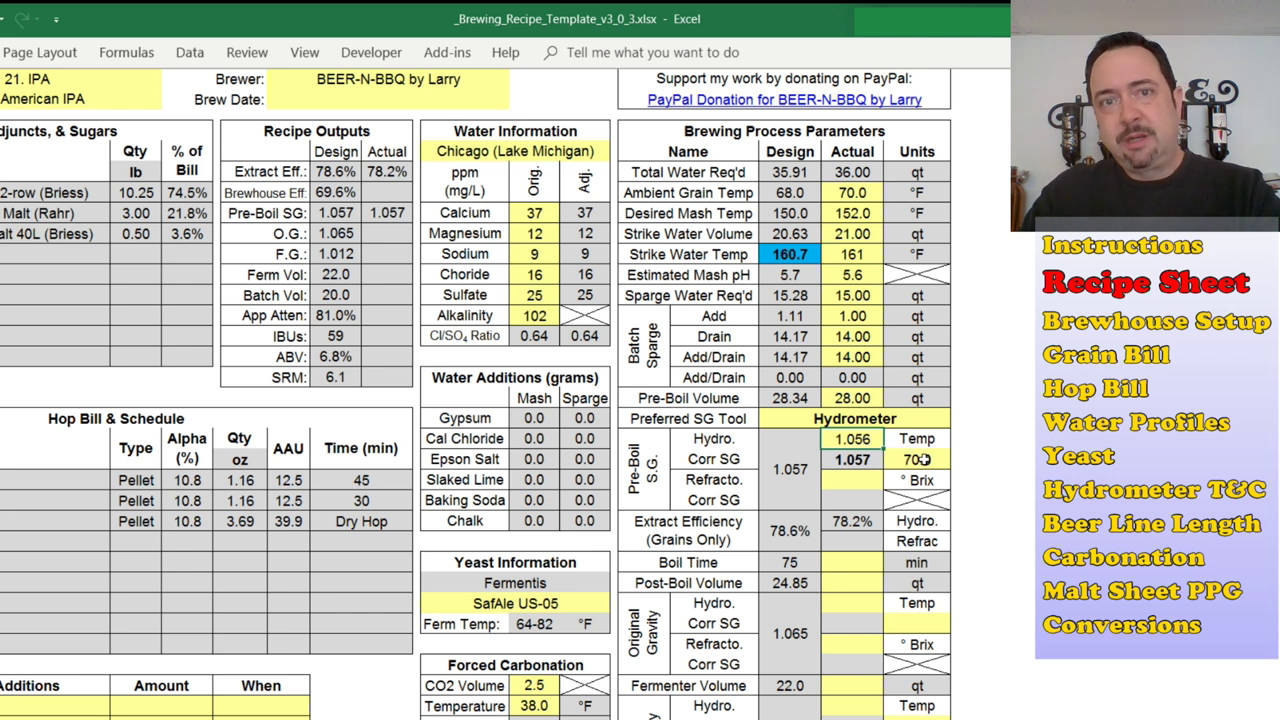
{"action": "left_click", "coordinate": [864, 460]}
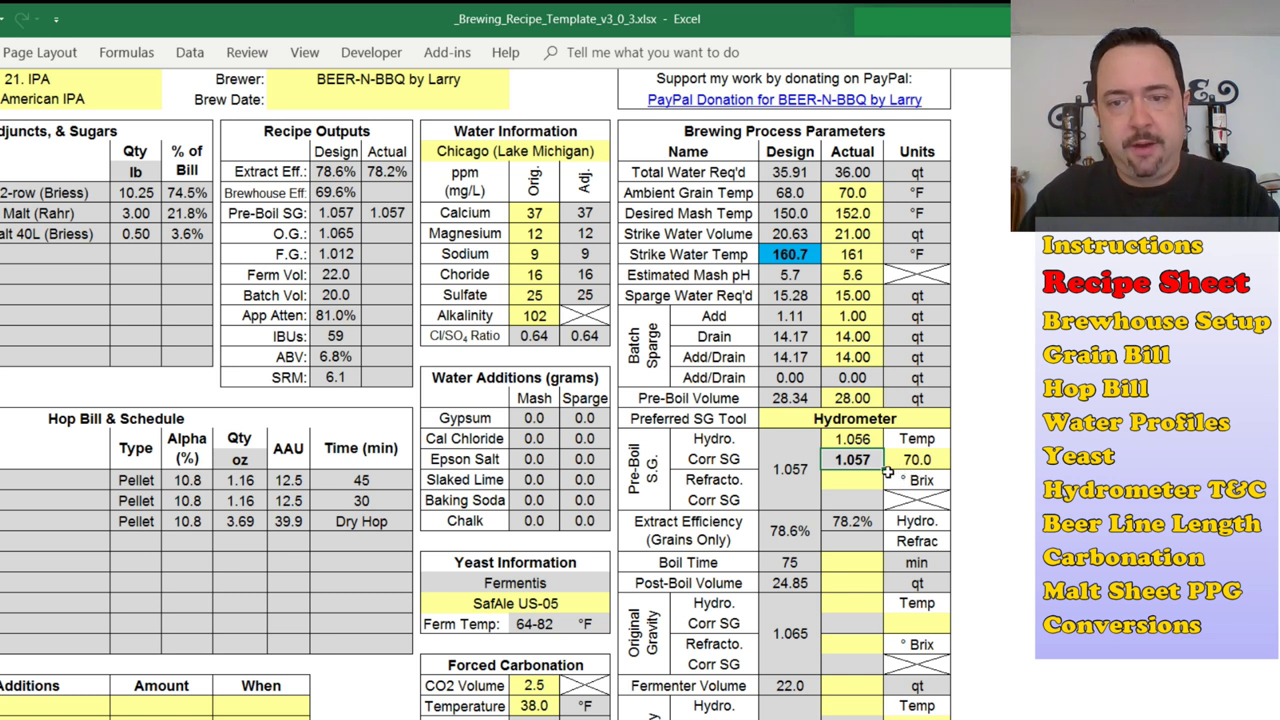
{"action": "left_click", "coordinate": [865, 480]}
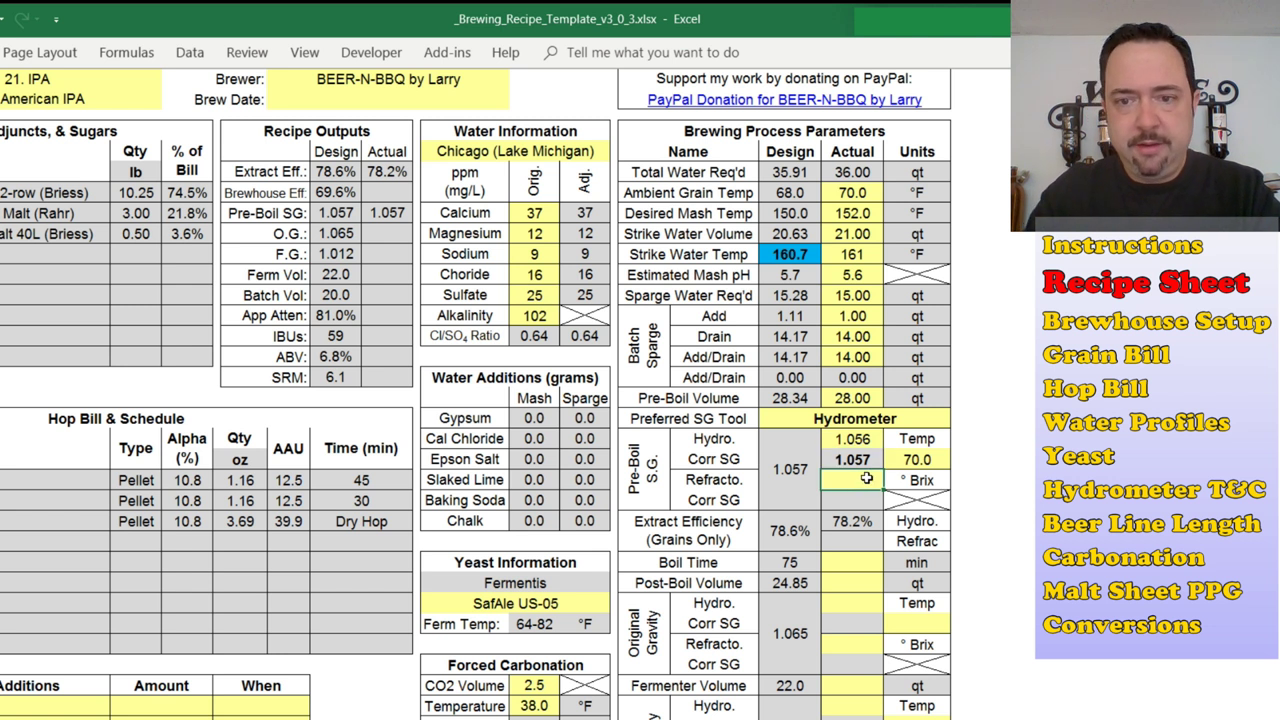
{"action": "type", "text": "14.6"}
{"action": "key", "text": "Return"}
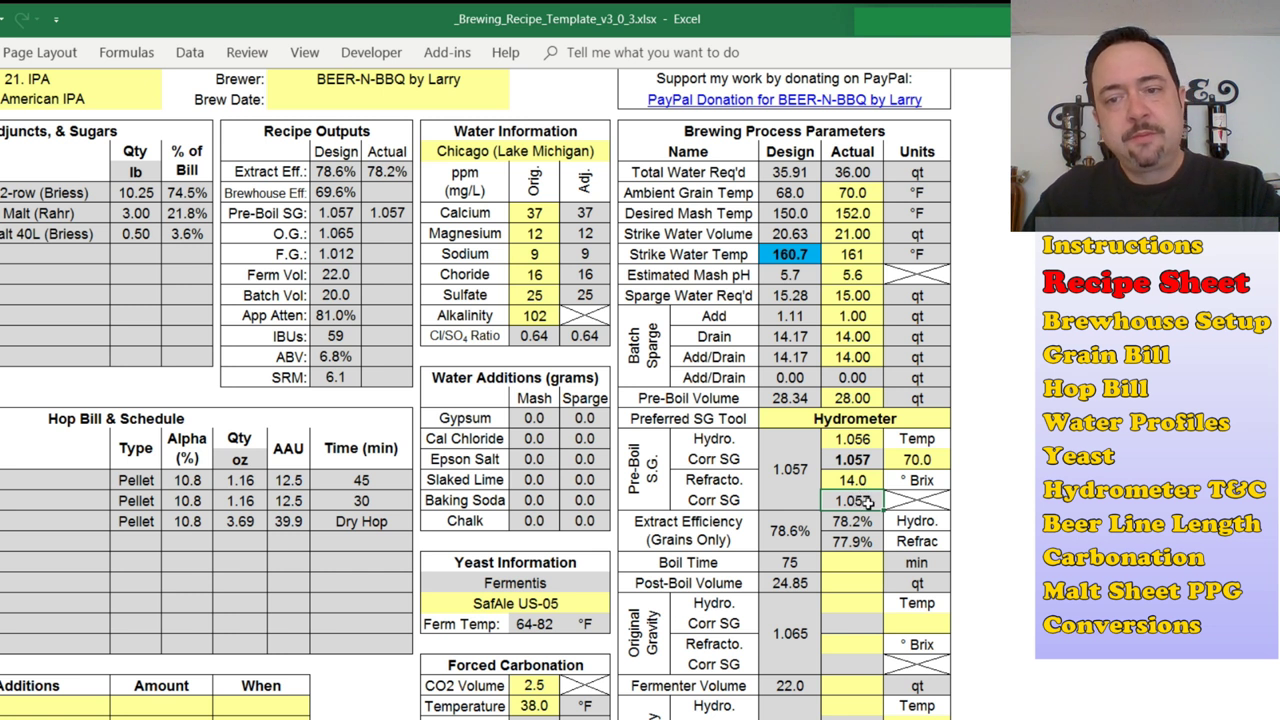
Switch the preferred SG tool to Refractometer and highlight the Recipe Outputs design and actual values.
{"action": "left_click", "coordinate": [948, 424]}
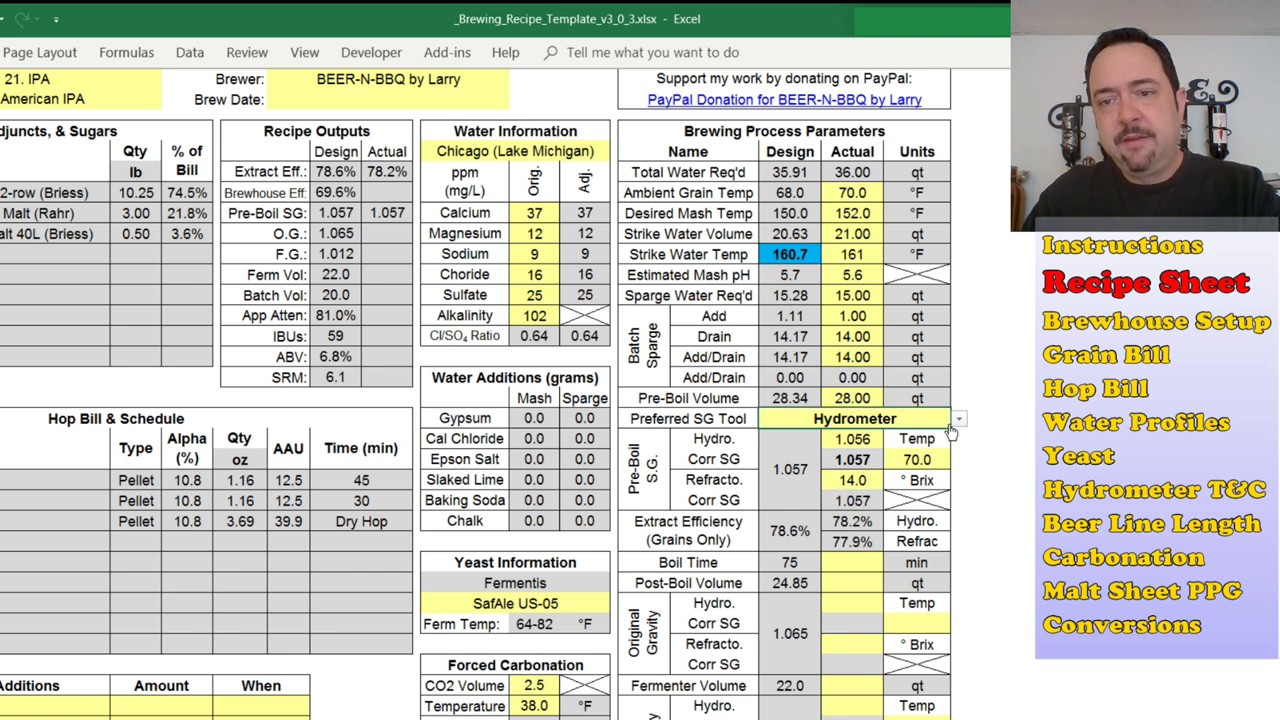
{"action": "key", "text": "Down"}
{"action": "key", "text": "Down"}
{"action": "key", "text": "Down"}
{"action": "left_click", "coordinate": [950, 422]}
{"action": "left_click", "coordinate": [812, 453]}
{"action": "left_click_drag", "start_coordinate": [309, 182], "coordinate": [385, 377]}
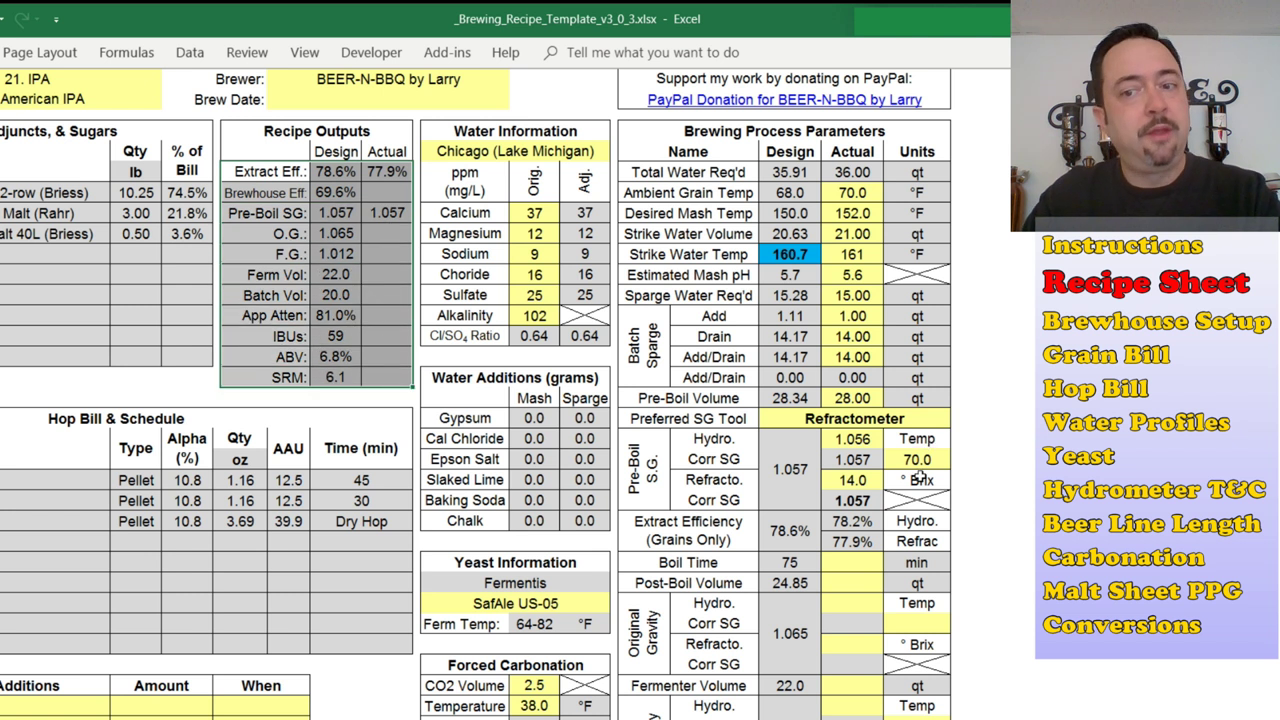
Set the preferred SG tool back to Hydrometer.
{"action": "left_click", "coordinate": [930, 420]}
{"action": "left_click", "coordinate": [958, 419]}
{"action": "left_click", "coordinate": [838, 440]}
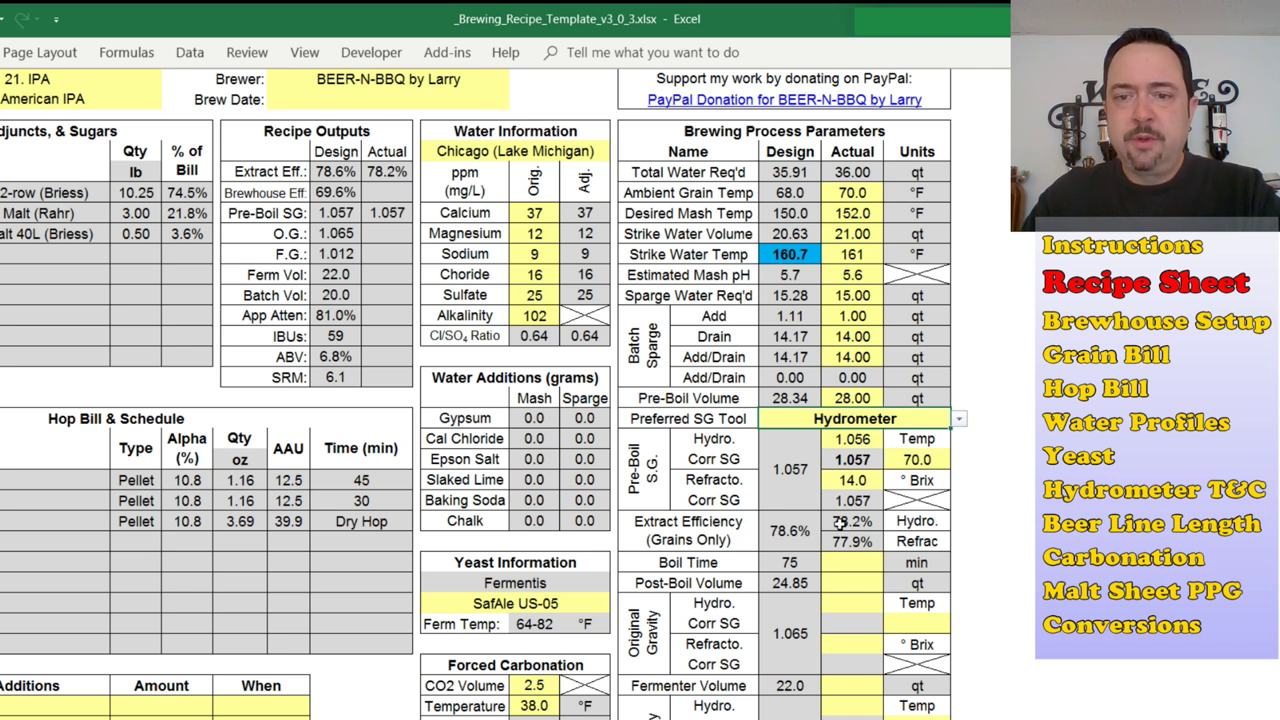
Review the hydrometer and refractometer extract efficiencies, and enter 75 min actual boil time and 25 qt actual post-boil volume.
{"action": "left_click", "coordinate": [862, 521]}
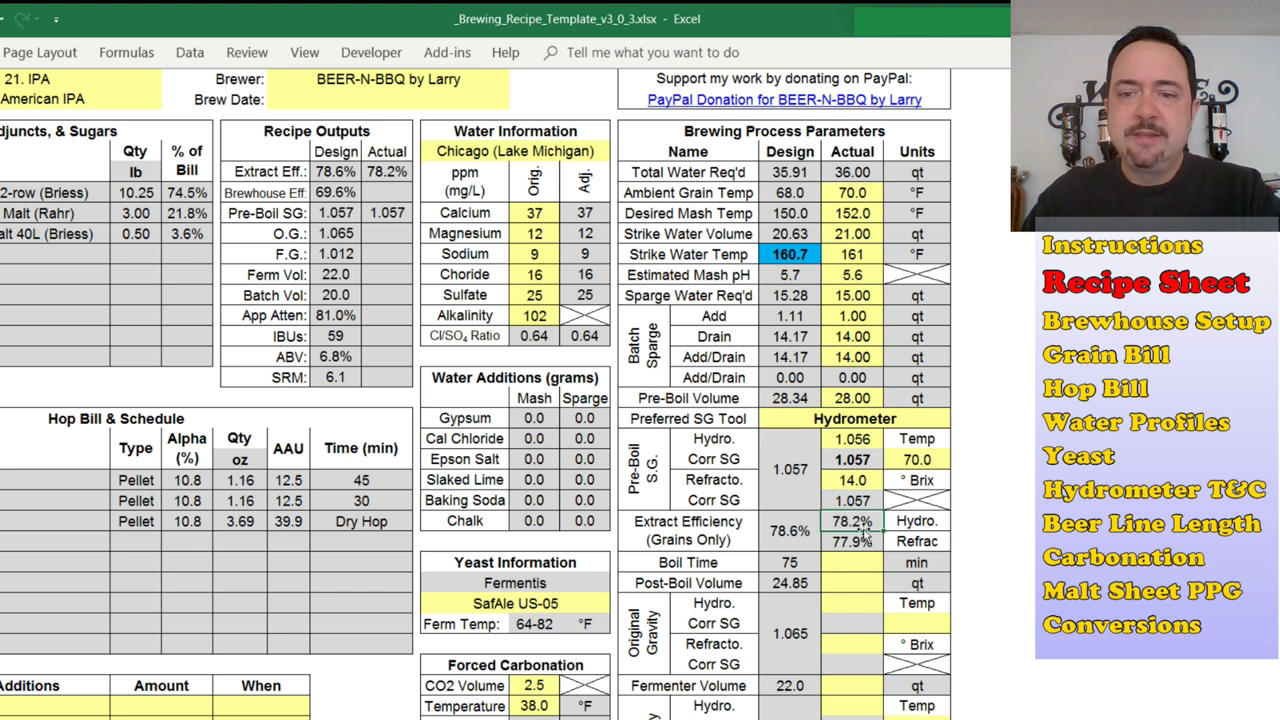
{"action": "left_click", "coordinate": [898, 521]}
{"action": "left_click", "coordinate": [862, 521]}
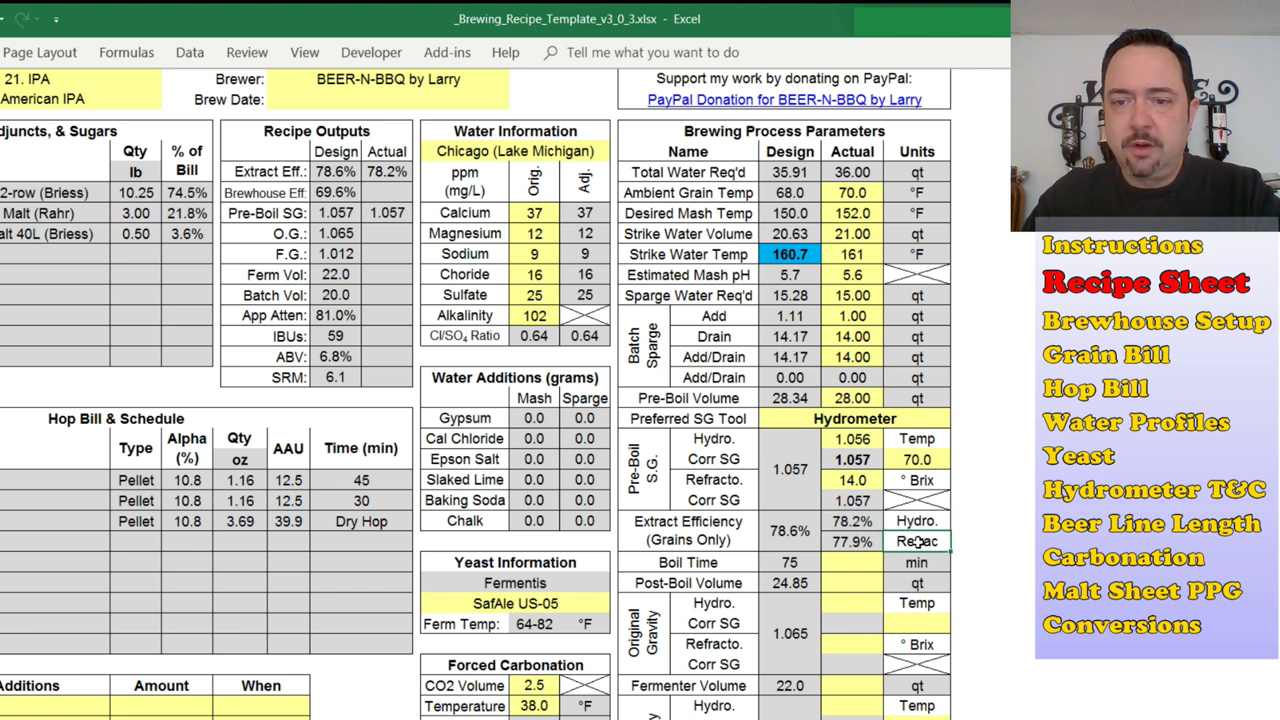
{"action": "left_click", "coordinate": [850, 542]}
{"action": "left_click", "coordinate": [838, 562]}
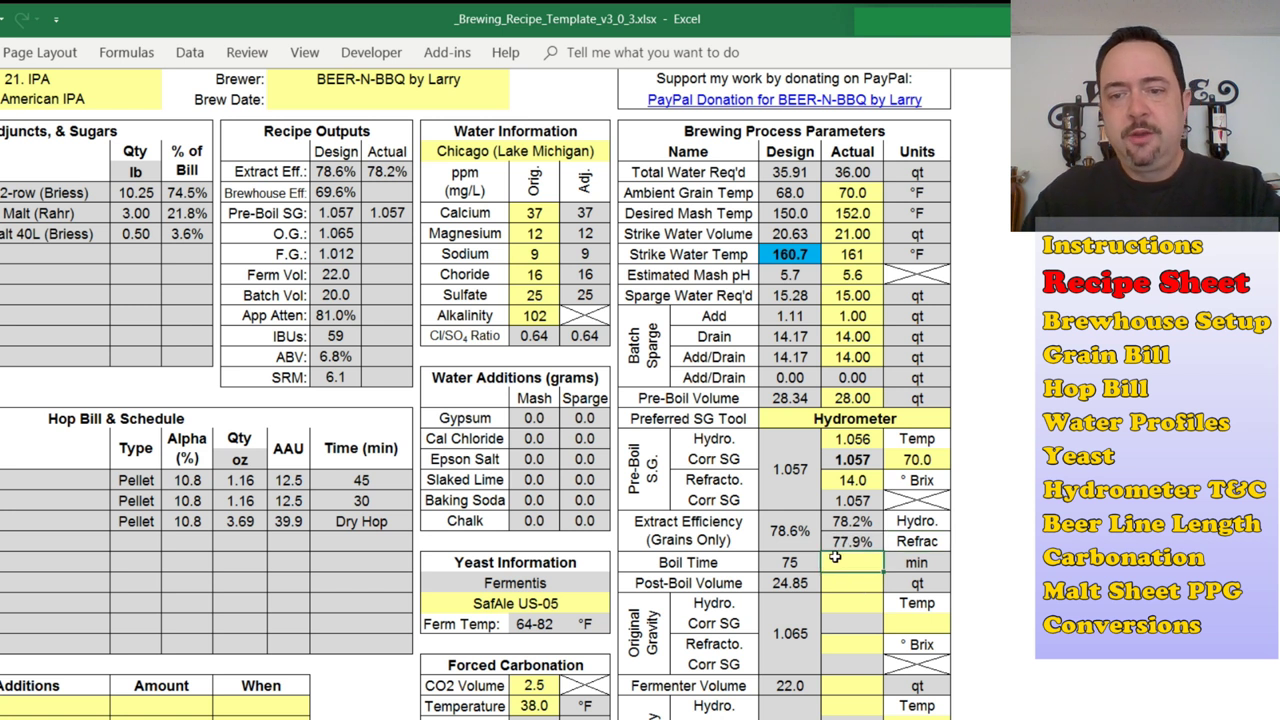
{"action": "type", "text": "75"}
{"action": "key", "text": "Return"}
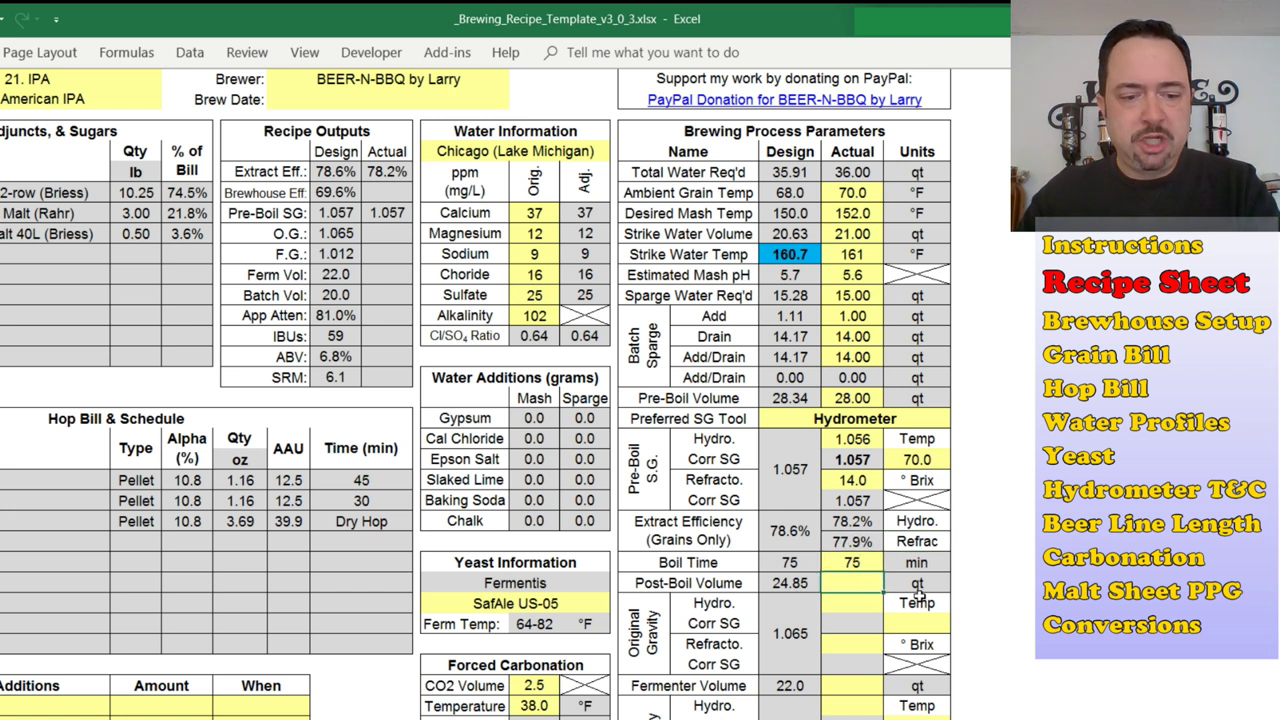
{"action": "type", "text": "25"}
{"action": "key", "text": "Return"}
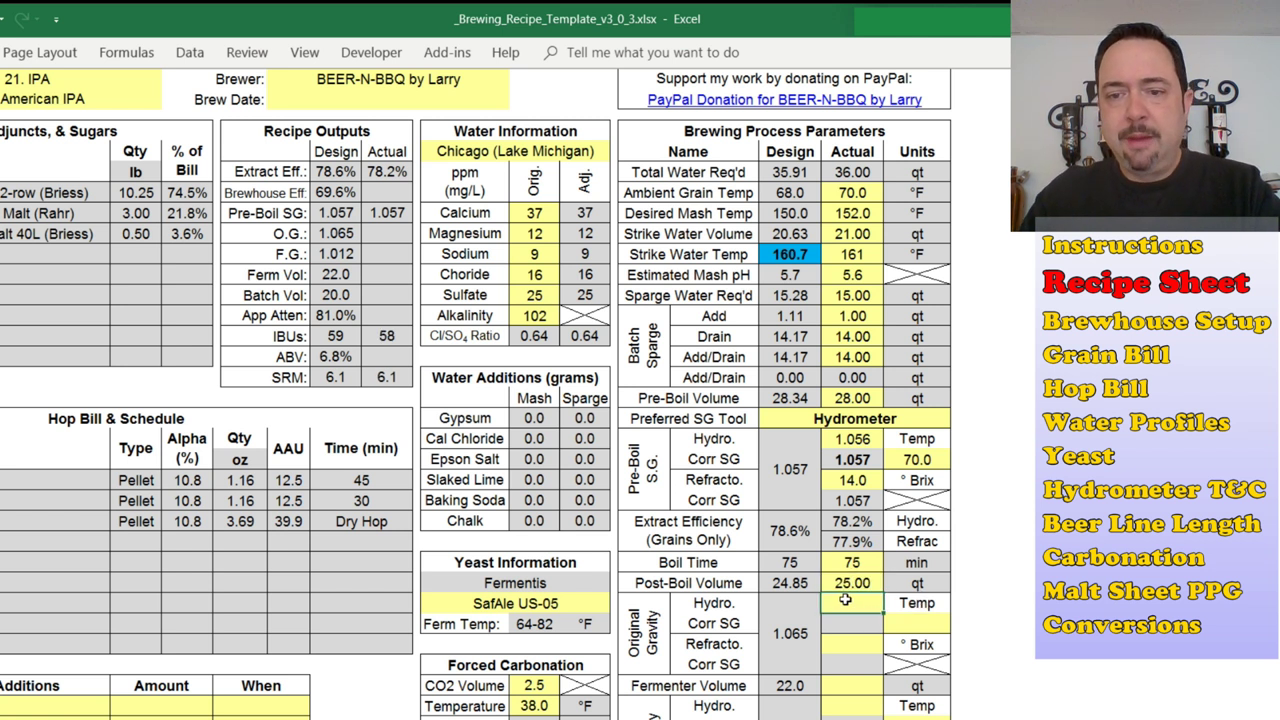
Enter an original gravity hydrometer reading of 1.067 with a sample temperature of 67 °F.
{"action": "type", "text": "1.0"}
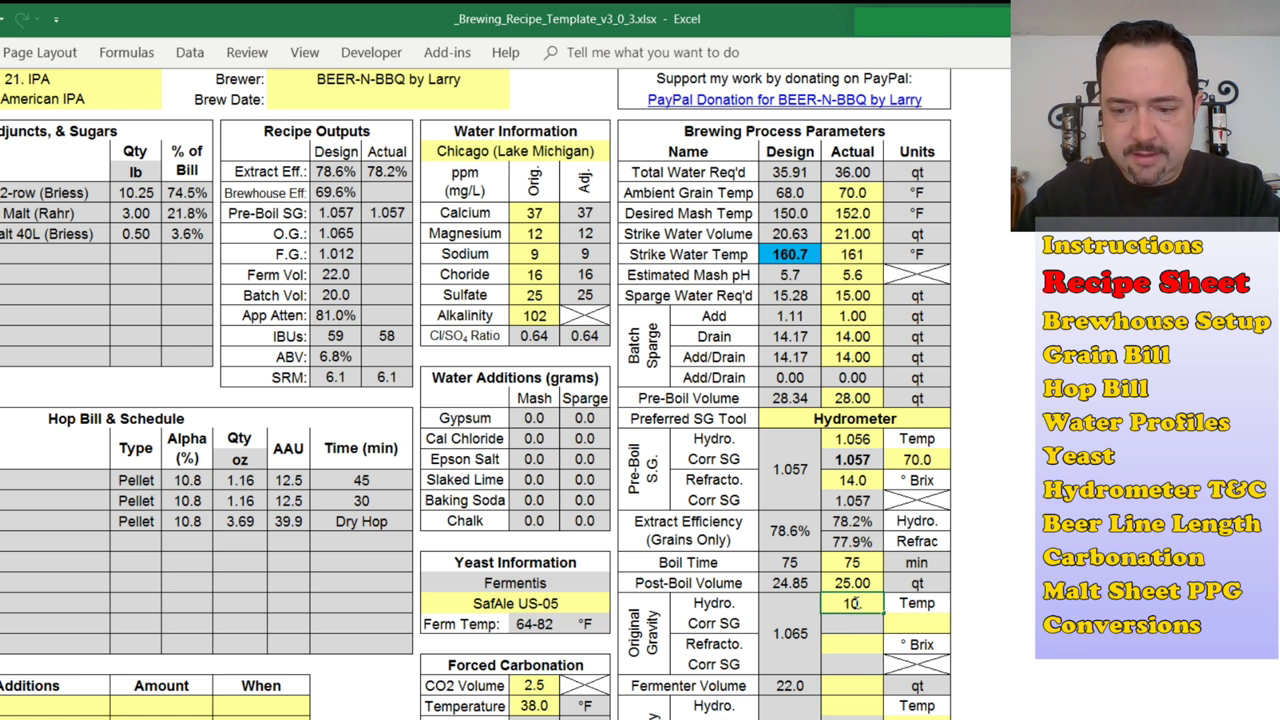
{"action": "type", "text": "67"}
{"action": "key", "text": "Return"}
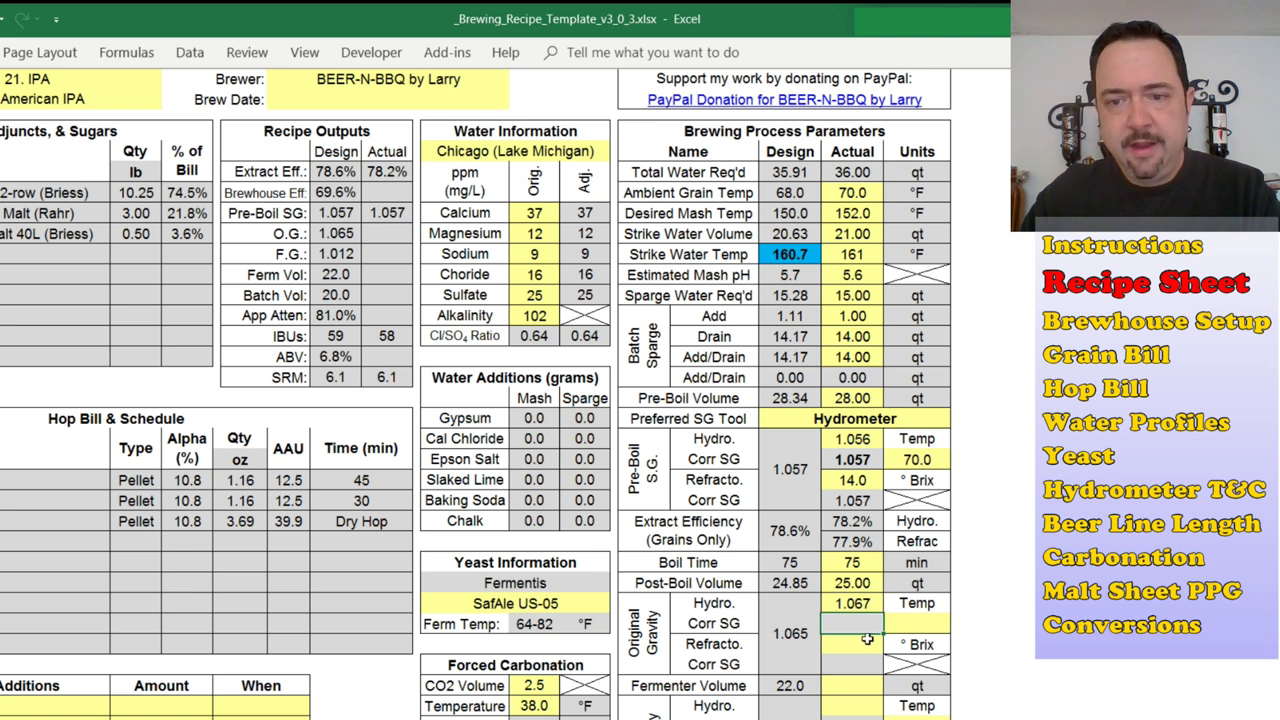
{"action": "left_click", "coordinate": [904, 622]}
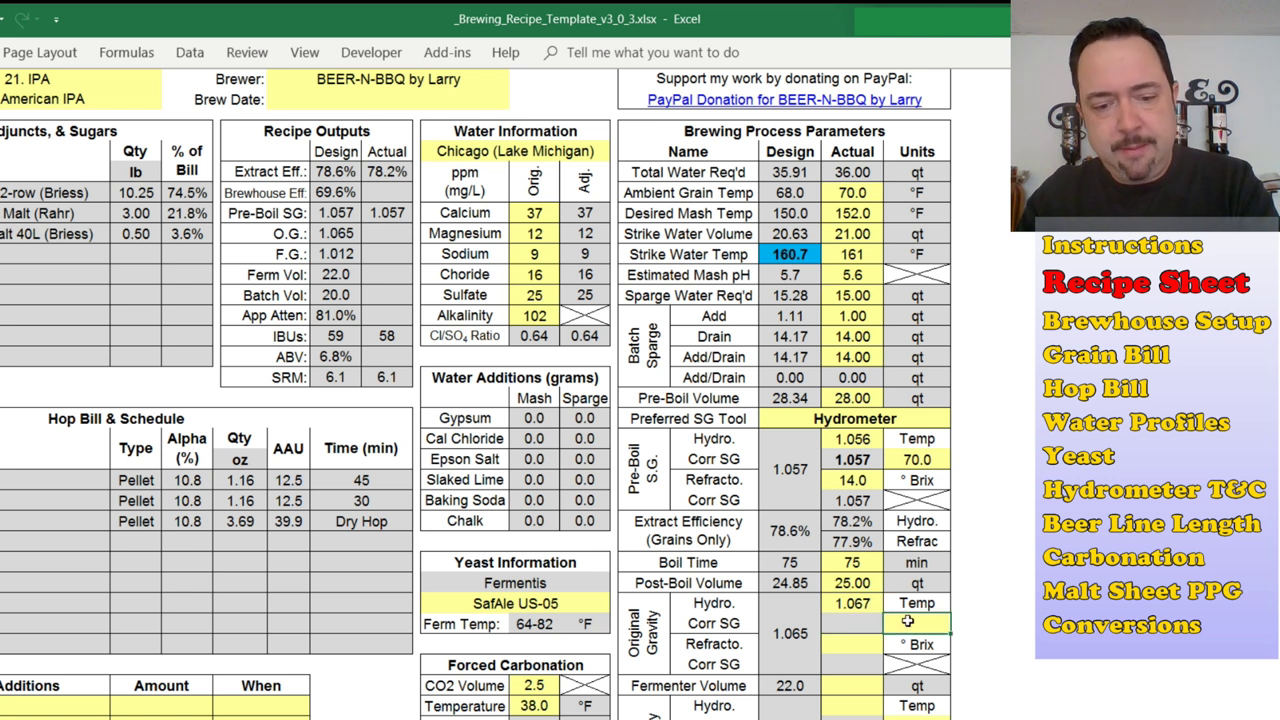
{"action": "type", "text": "70"}
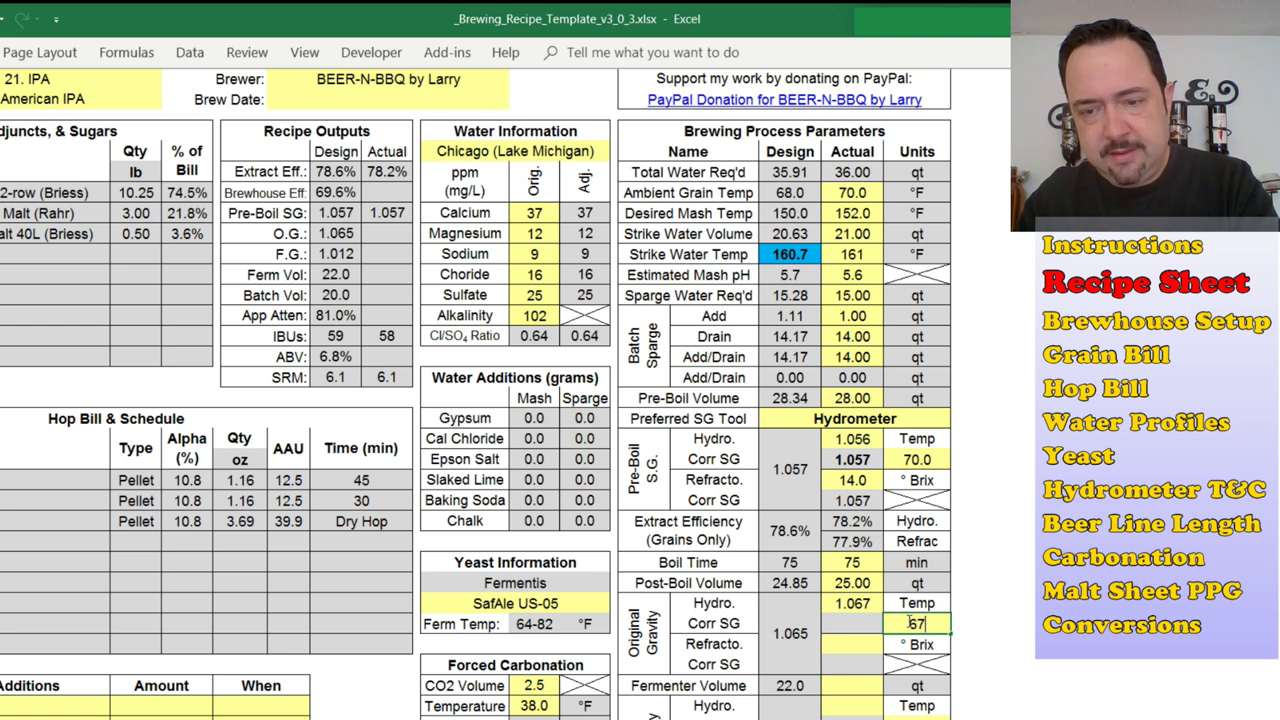
{"action": "key", "text": "Return"}
{"action": "left_click_drag", "start_coordinate": [862, 603], "coordinate": [862, 623]}
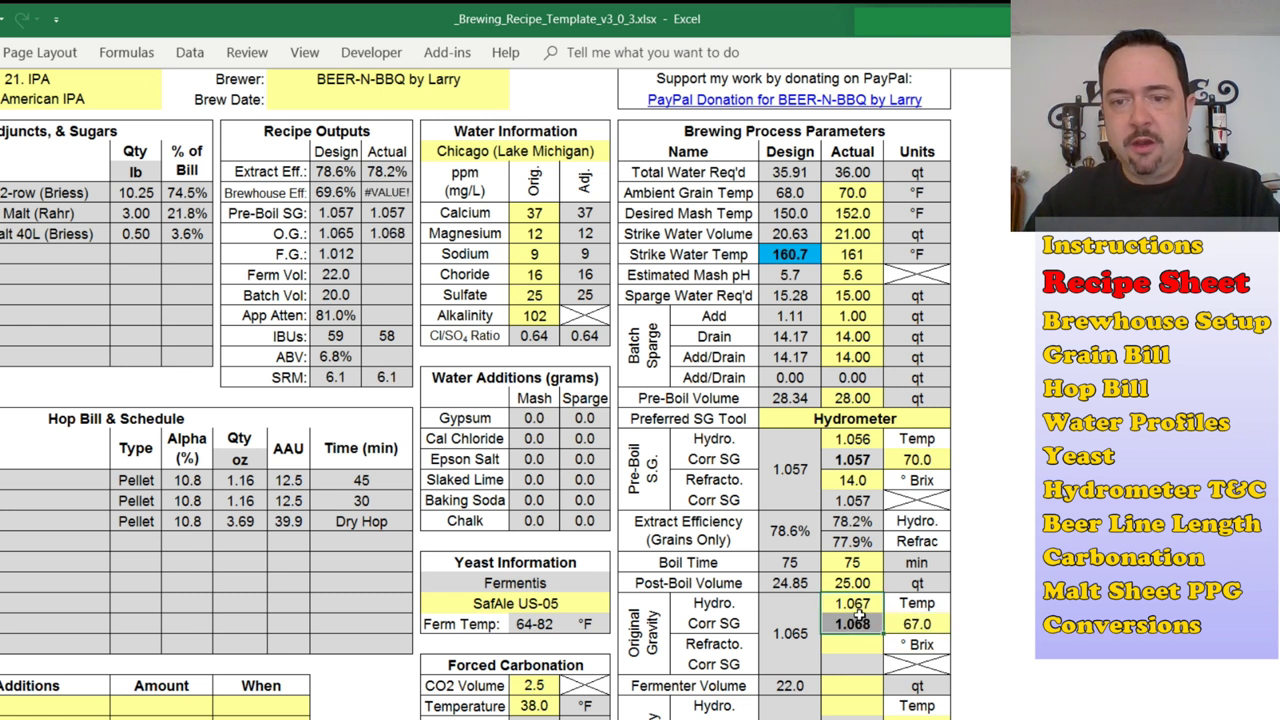
Enter 16 °Brix as the original gravity refractometer reading and 22 qt as the actual fermenter volume.
{"action": "left_click", "coordinate": [854, 645]}
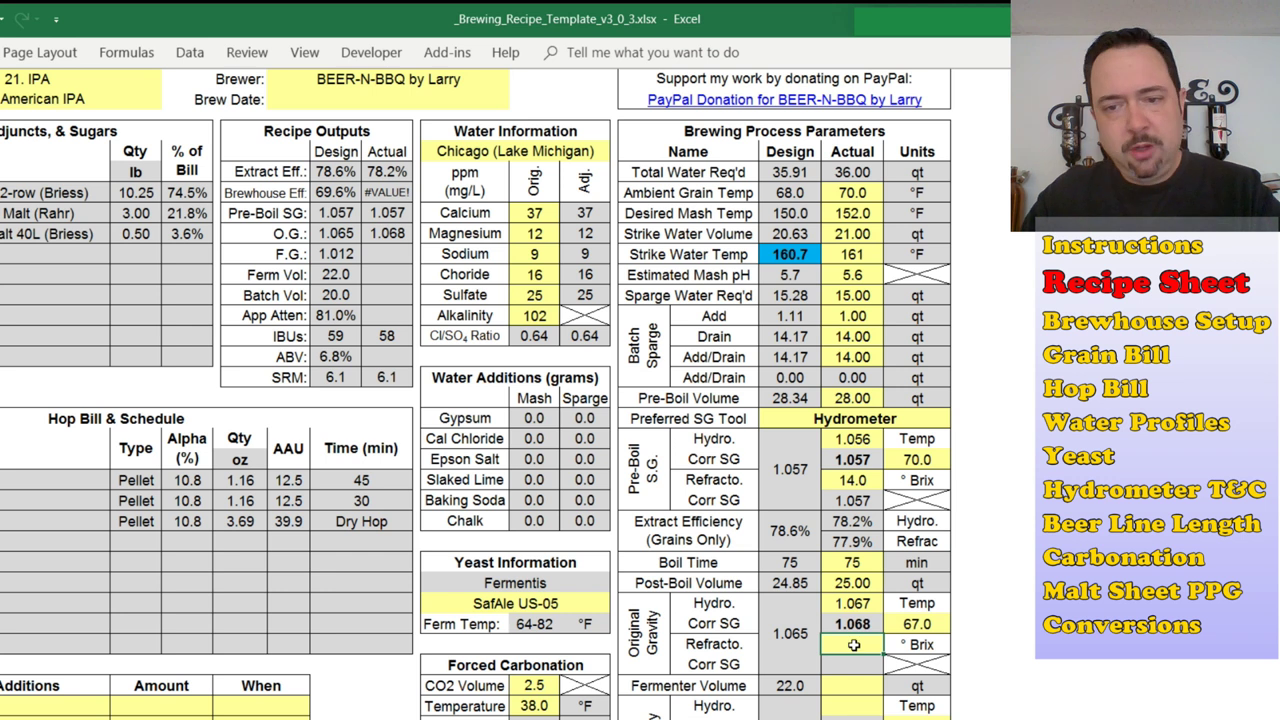
{"action": "type", "text": "16"}
{"action": "key", "text": "Return"}
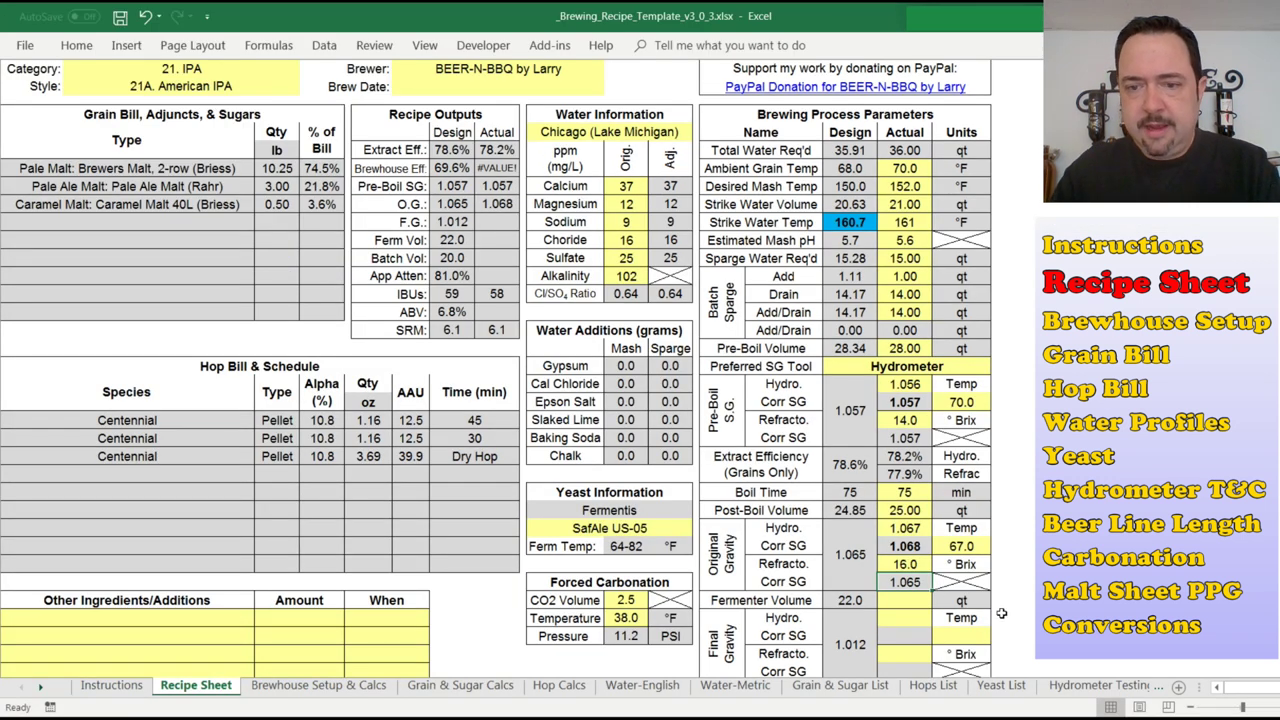
{"action": "left_click", "coordinate": [930, 601]}
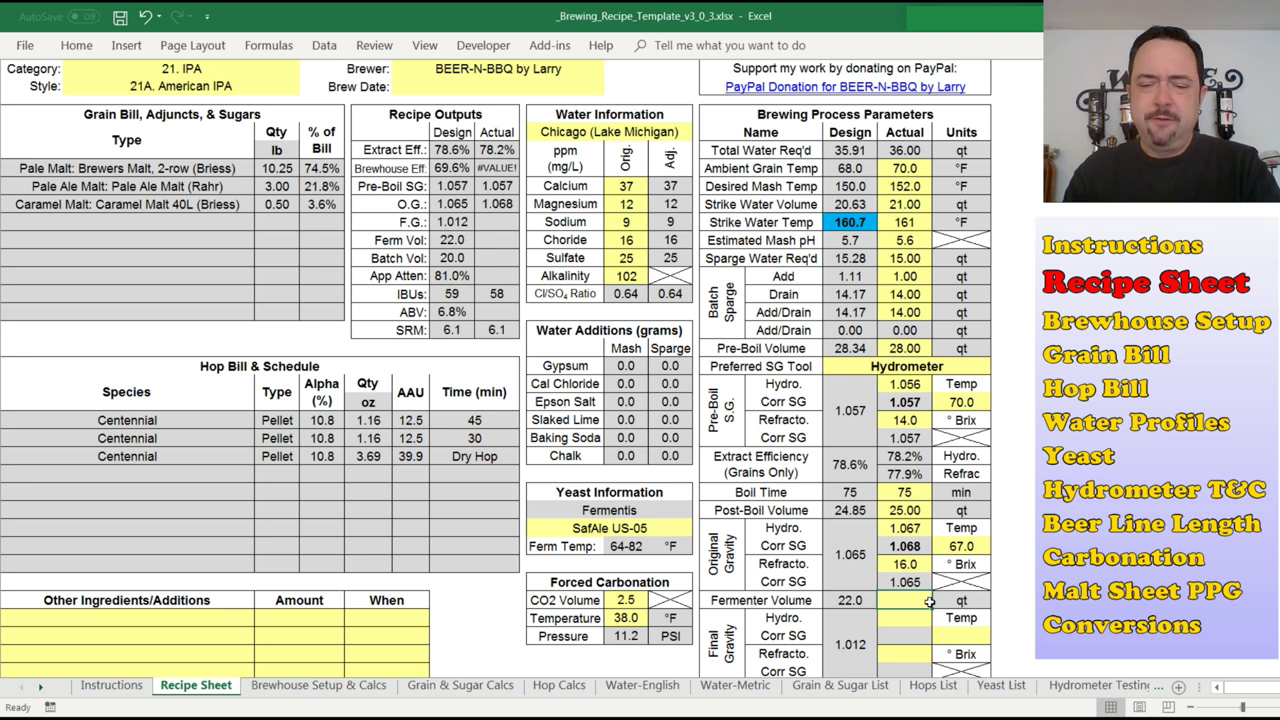
{"action": "type", "text": "22"}
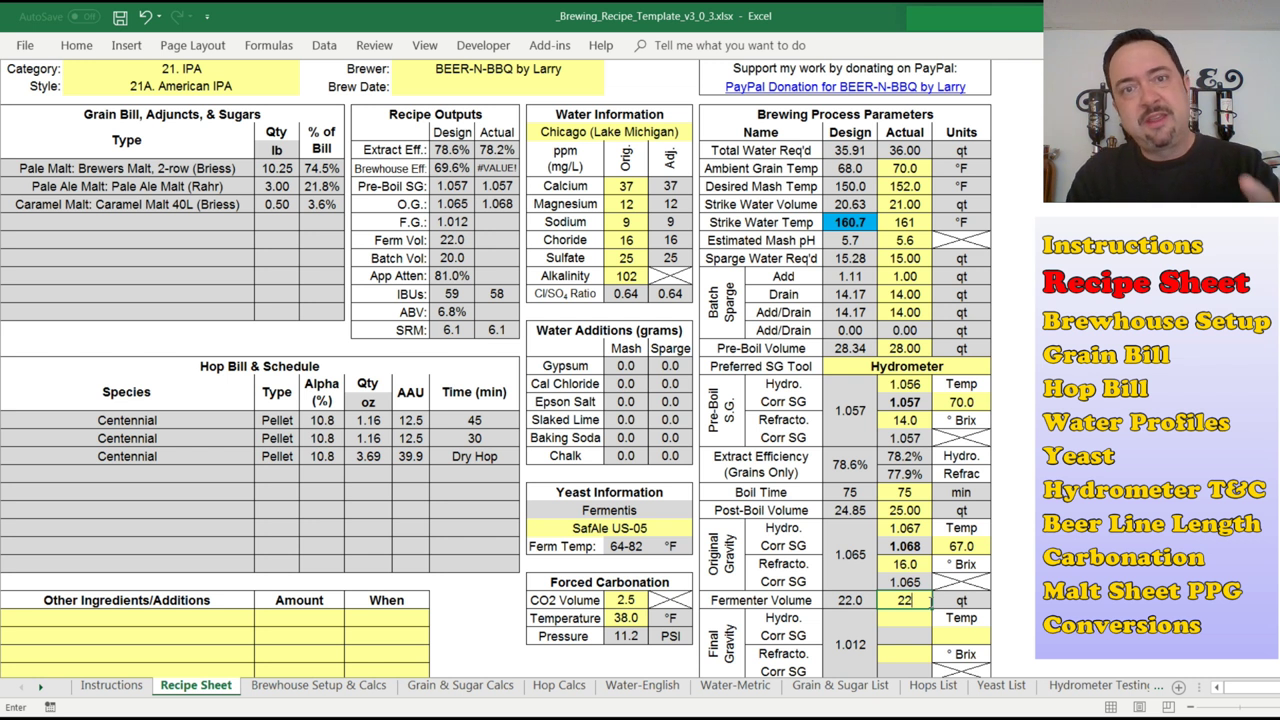
{"action": "key", "text": "Return"}
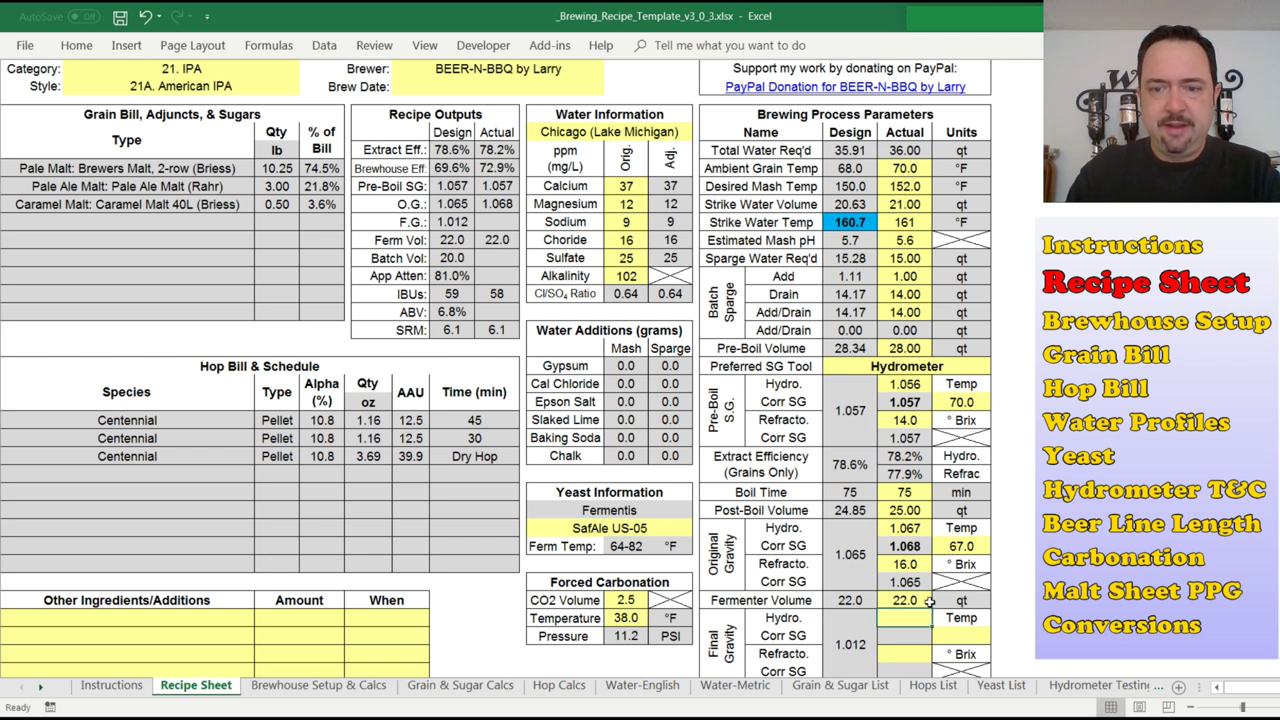
Enter a final gravity hydrometer reading of 1.014 with a sample temperature of 58 °F.
{"action": "scroll", "coordinate": [900, 446], "scroll_direction": "down", "scroll_amount": 3}
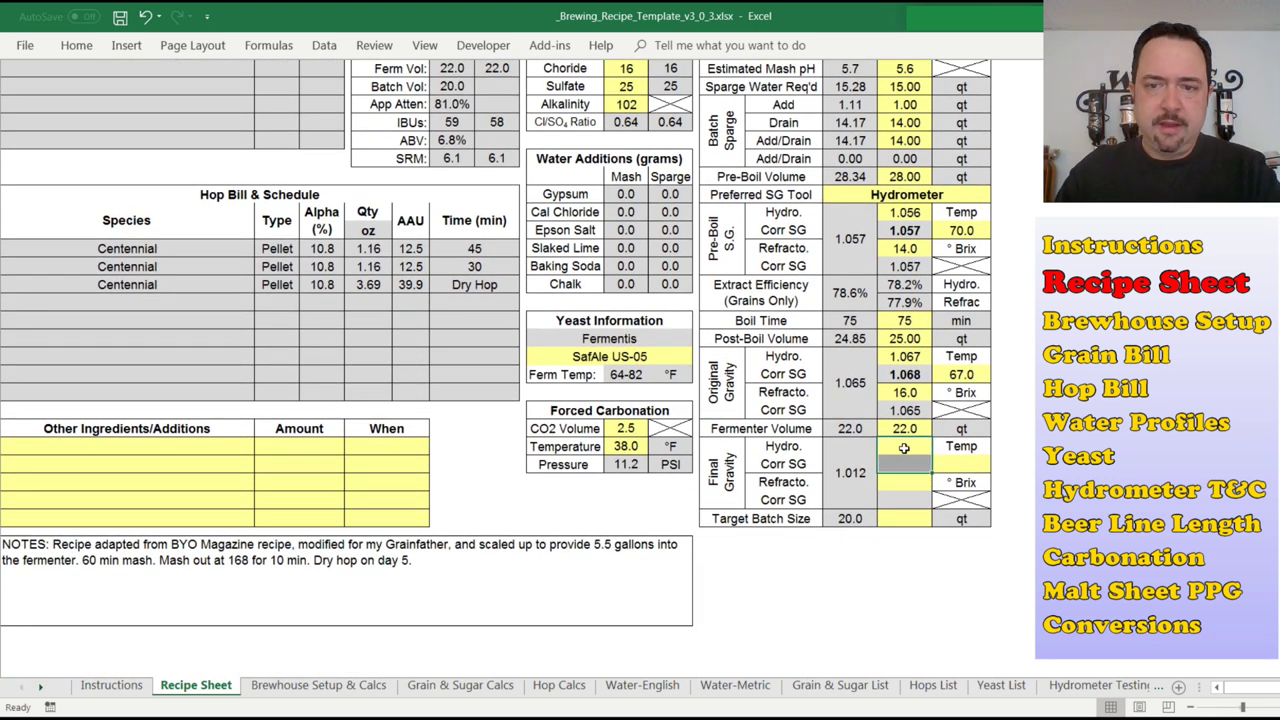
{"action": "type", "text": "1.014"}
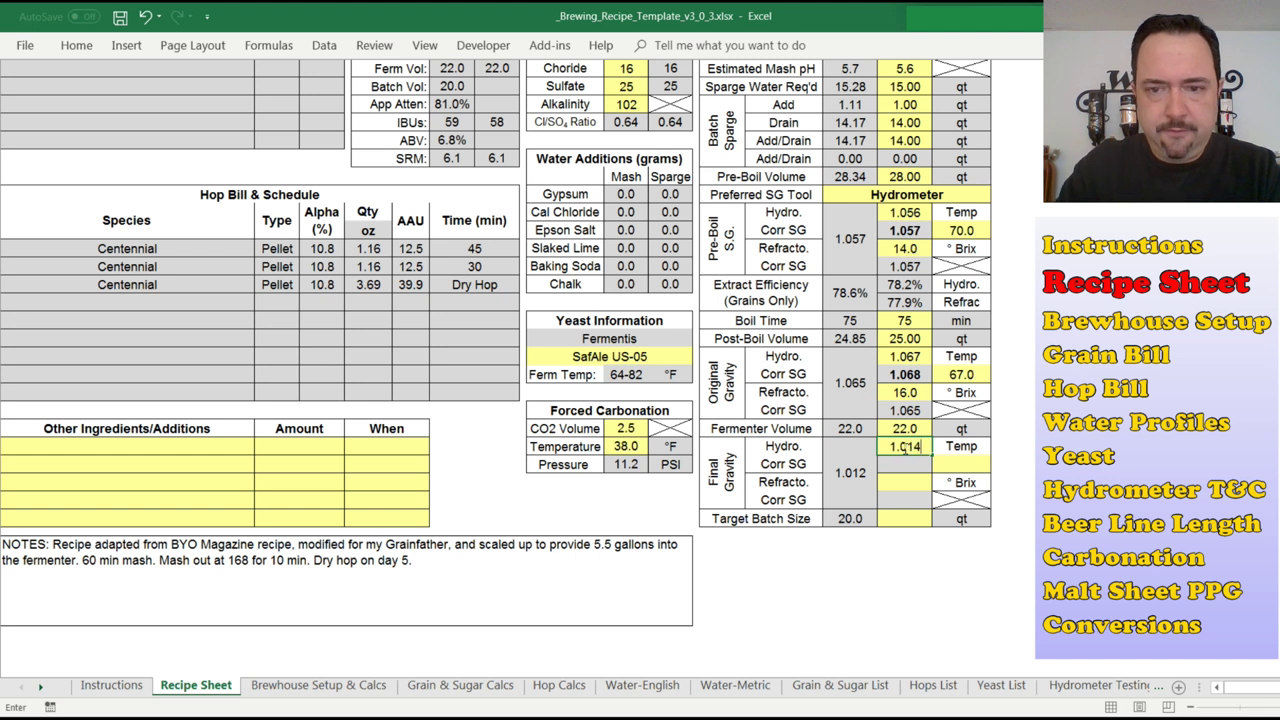
{"action": "key", "text": "Return"}
{"action": "left_click", "coordinate": [946, 460]}
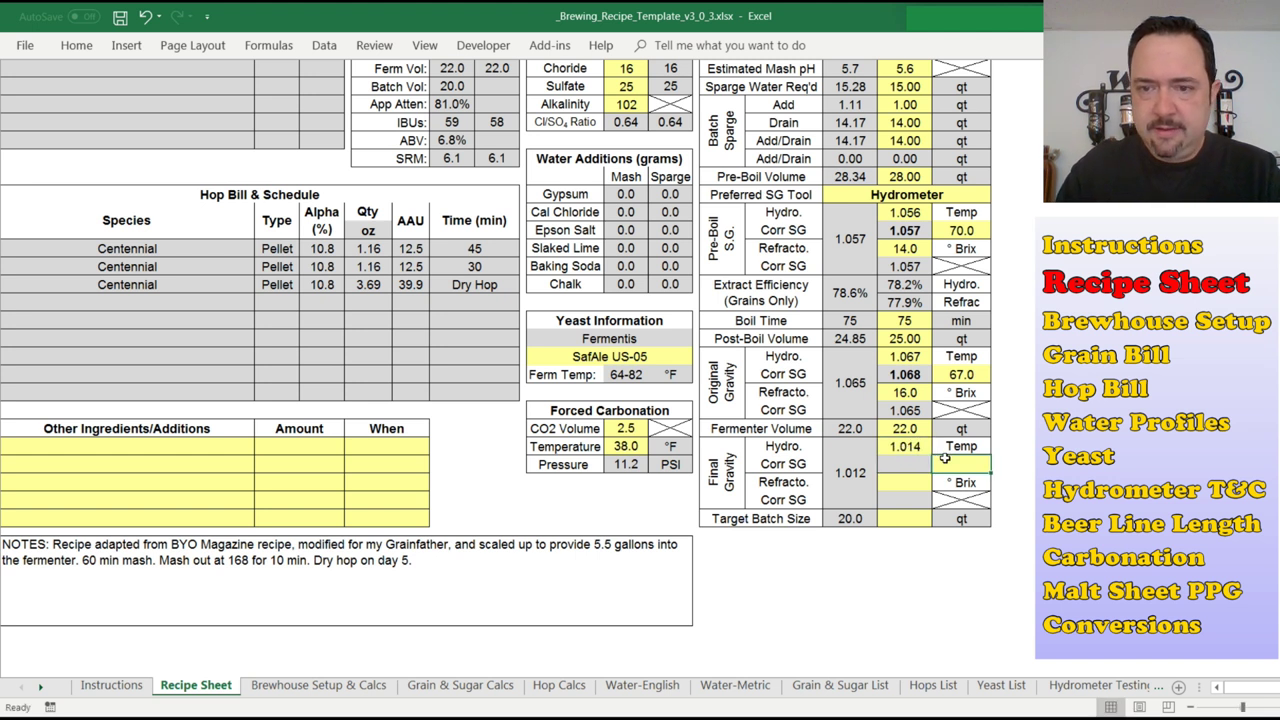
{"action": "type", "text": "58"}
{"action": "key", "text": "Return"}
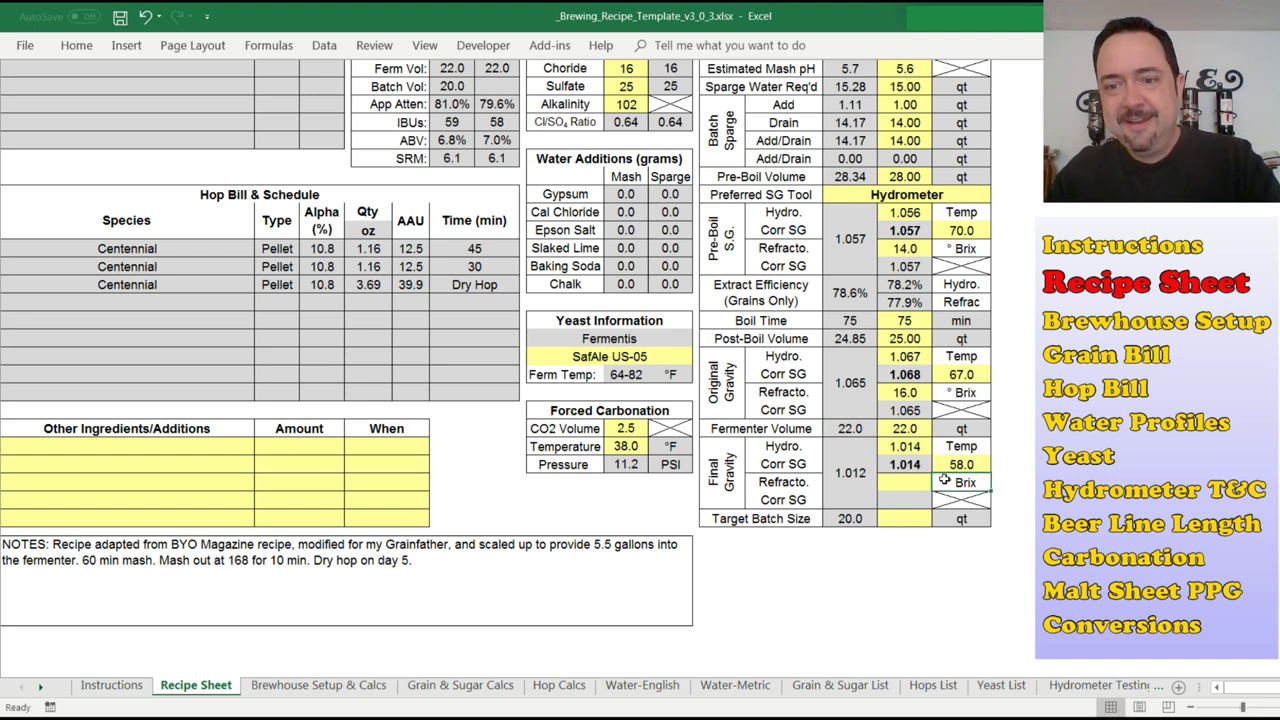
Enter 20 qt as the actual target batch size.
{"action": "left_click", "coordinate": [898, 515]}
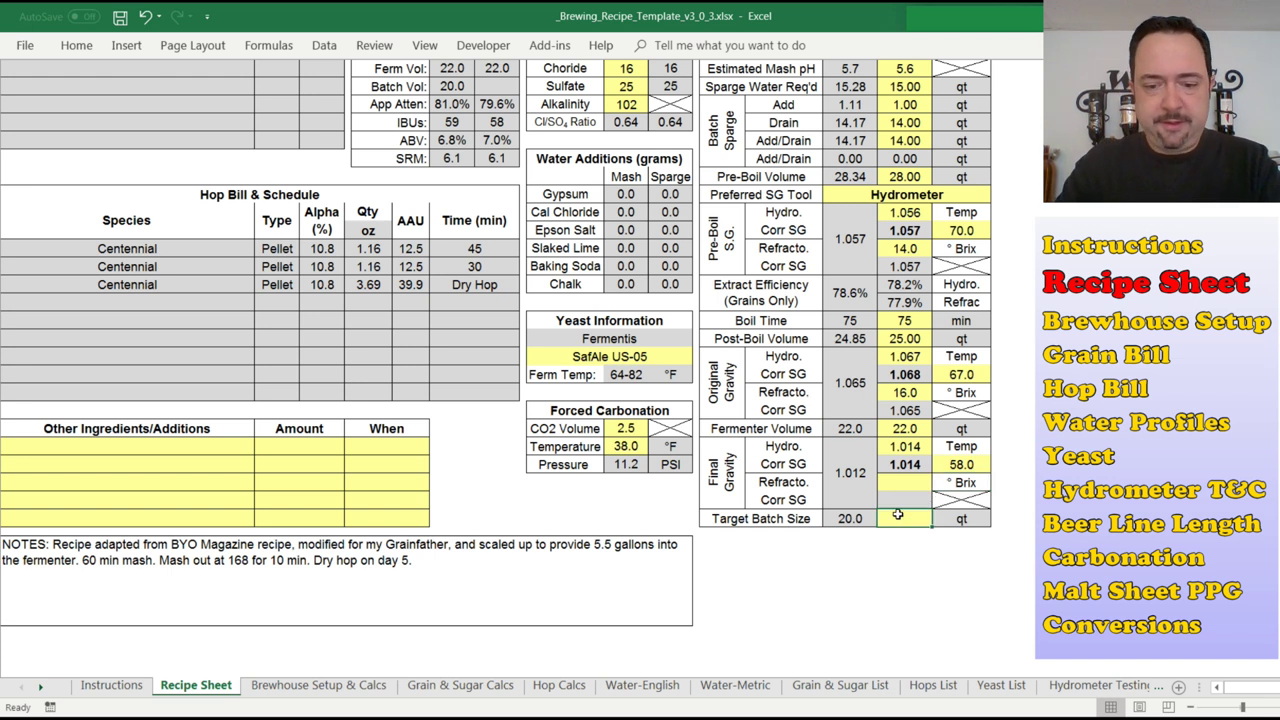
{"action": "type", "text": "20"}
{"action": "key", "text": "Return"}
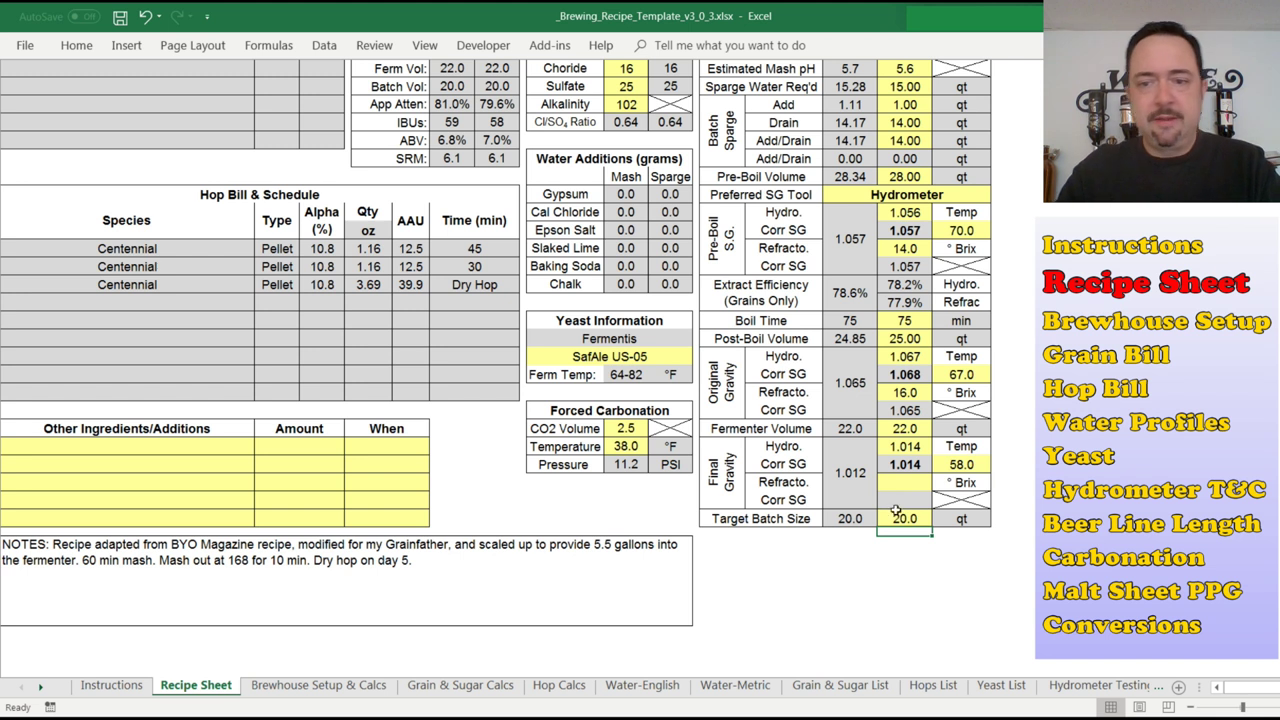
Try 6.0 and 8.0 °Brix as the final gravity refractometer reading.
{"action": "left_click", "coordinate": [914, 483]}
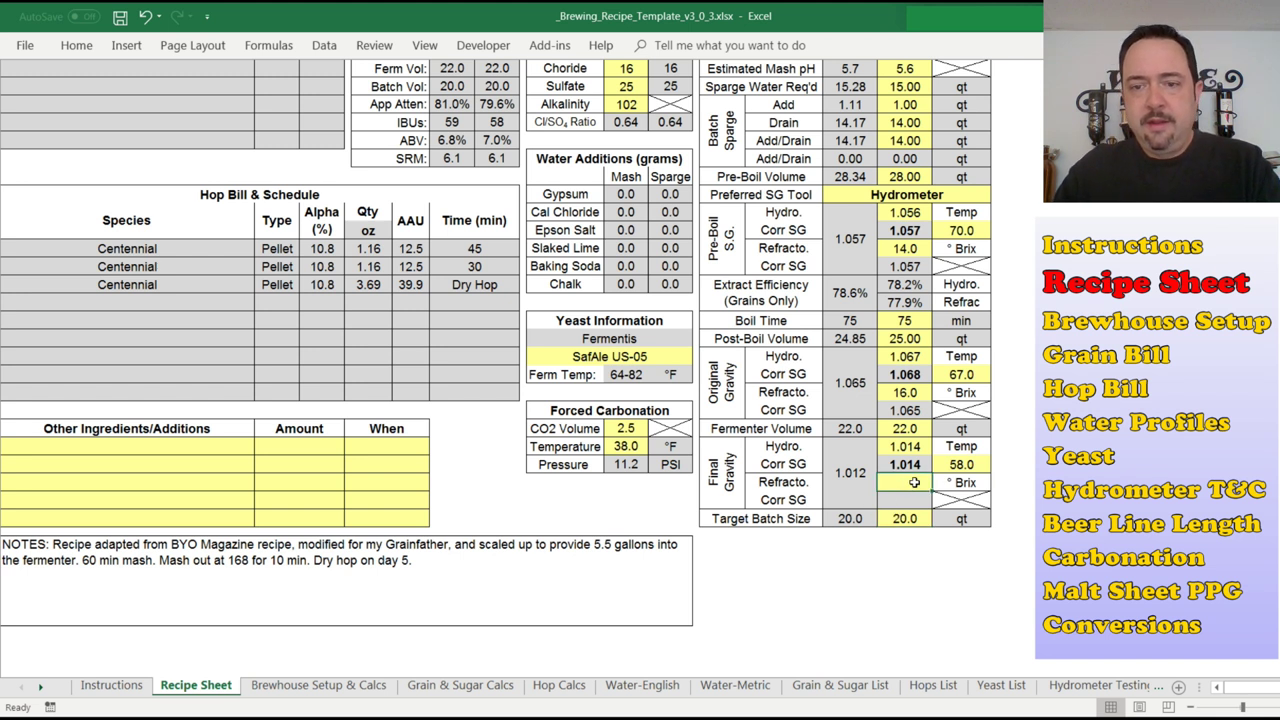
{"action": "type", "text": "6.0"}
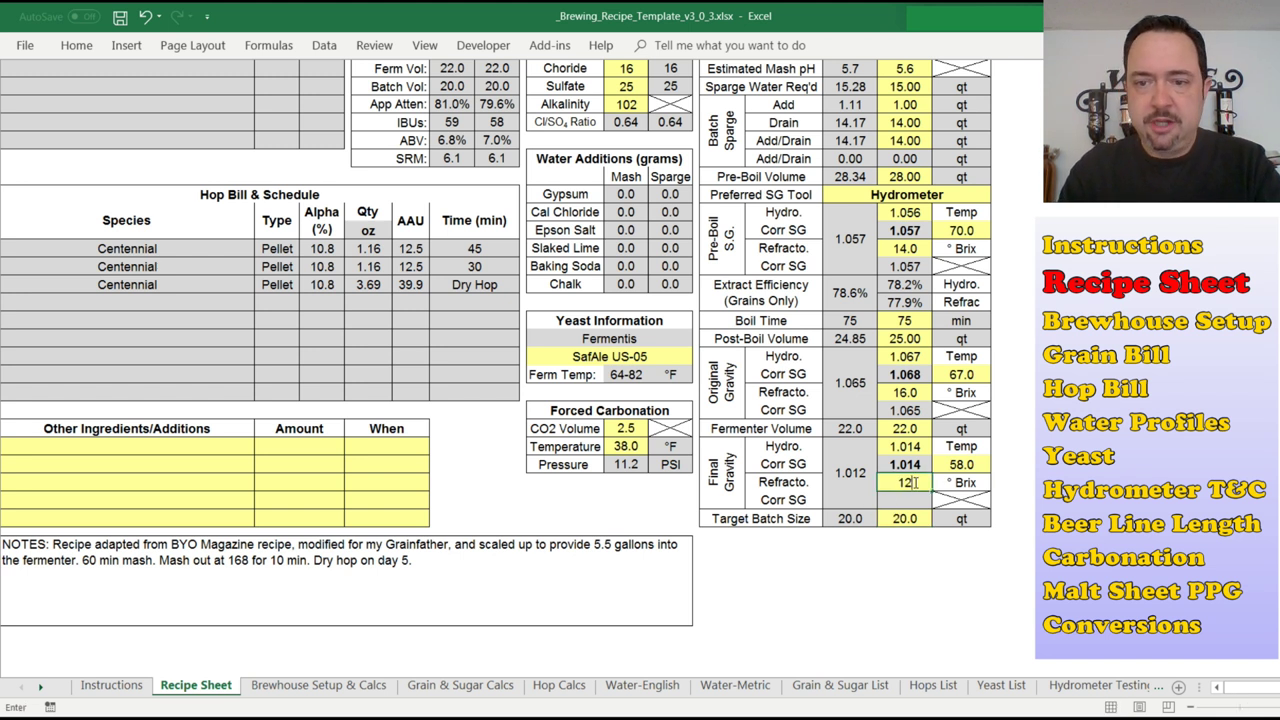
{"action": "key", "text": "Return"}
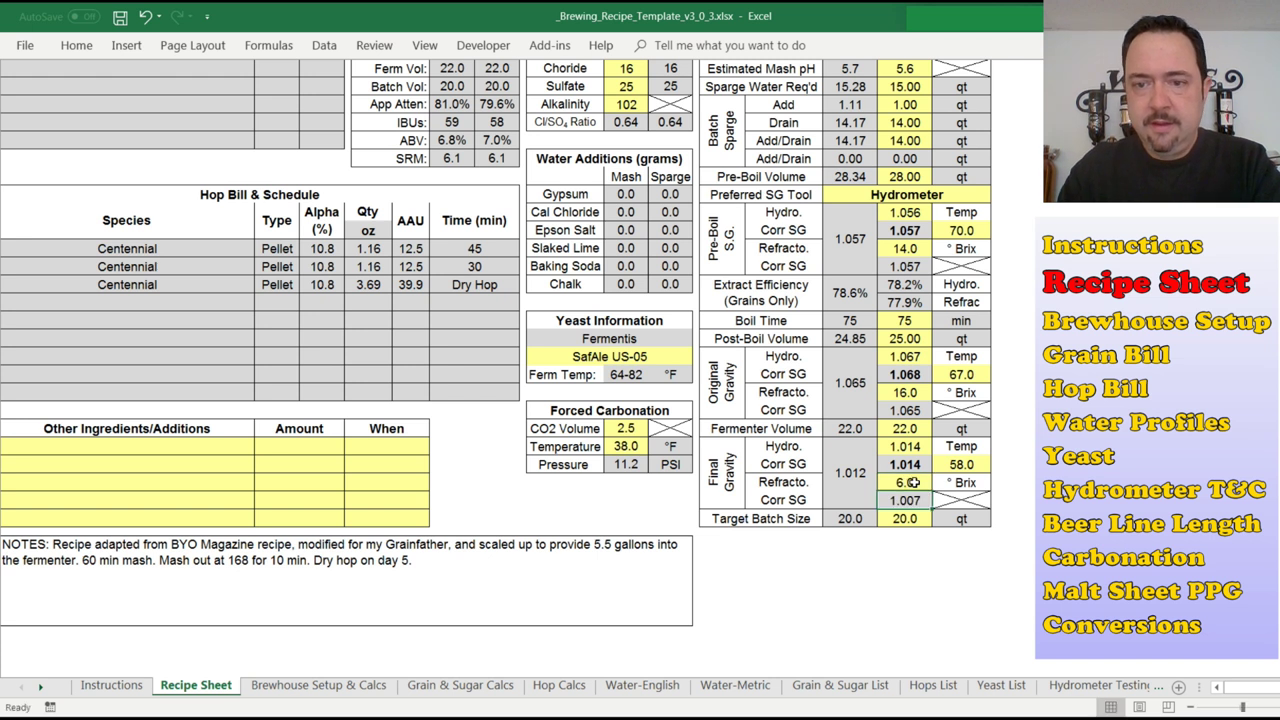
{"action": "left_click", "coordinate": [914, 483]}
{"action": "type", "text": "8.0"}
{"action": "key", "text": "Return"}
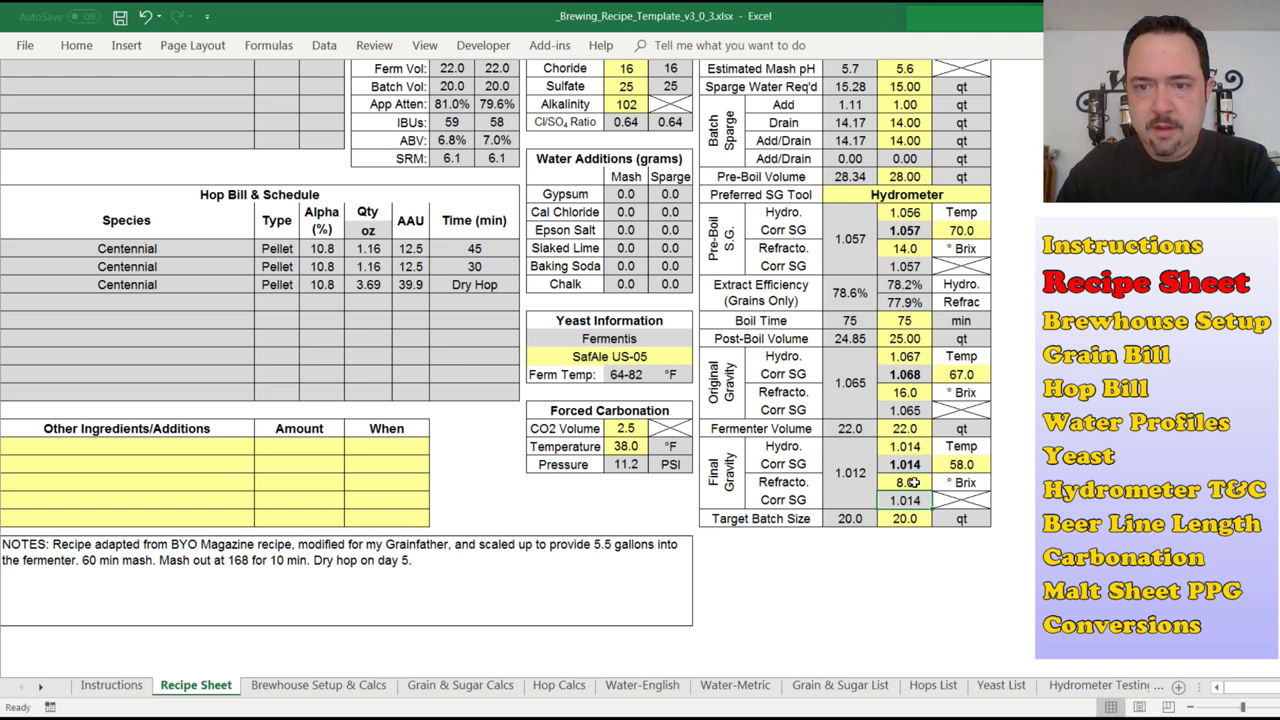
Set the final gravity refractometer reading to 7.5 °Brix and return to the Recipe Outputs for comparison.
{"action": "left_click", "coordinate": [913, 483]}
{"action": "type", "text": "7.5"}
{"action": "key", "text": "Return"}
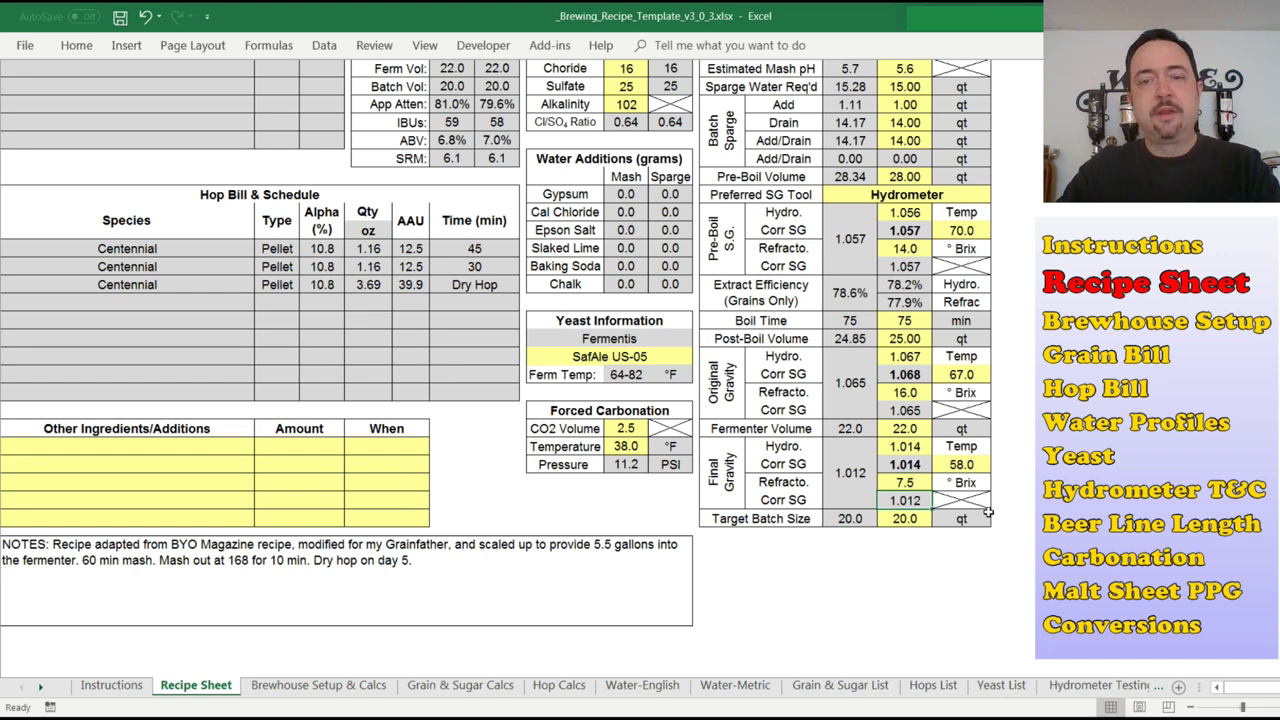
{"action": "scroll", "coordinate": [496, 365], "scroll_direction": "up", "scroll_amount": 3}
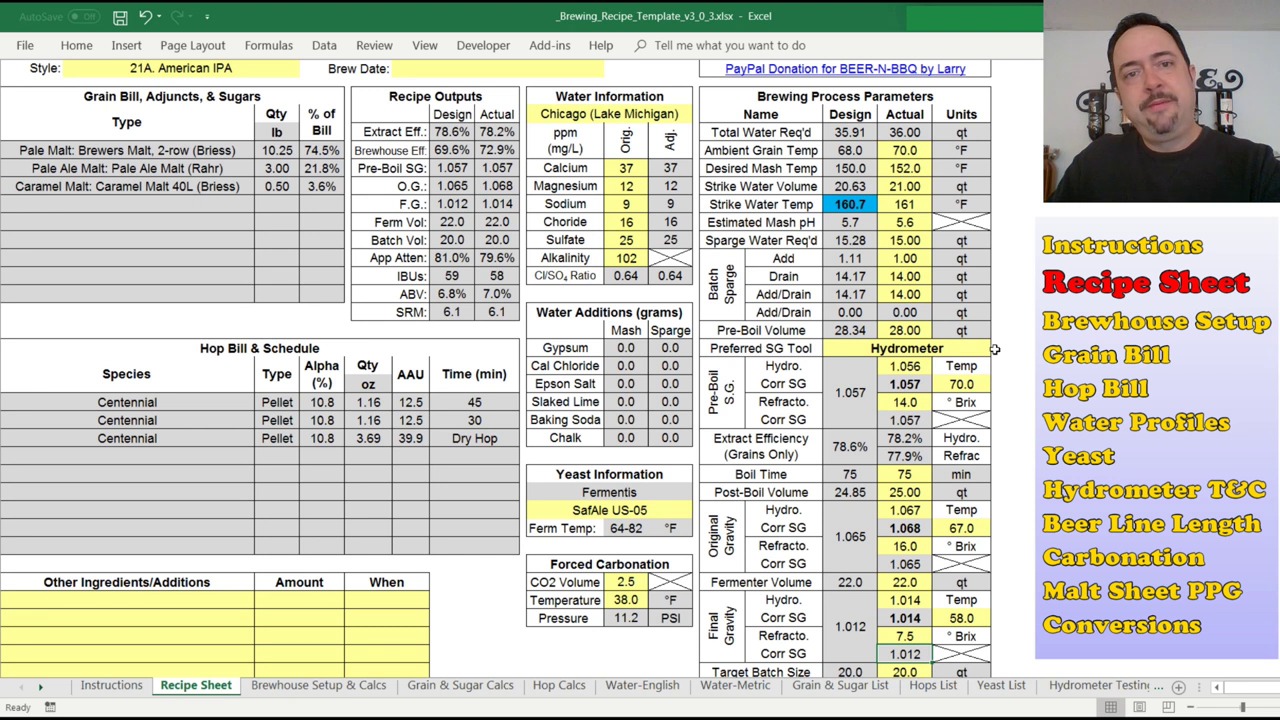
Compare the Design and Actual columns of the Recipe Outputs, including original gravity and extract efficiency.
{"action": "left_click_drag", "start_coordinate": [388, 102], "coordinate": [476, 232]}
{"action": "left_click_drag", "start_coordinate": [497, 114], "coordinate": [500, 312]}
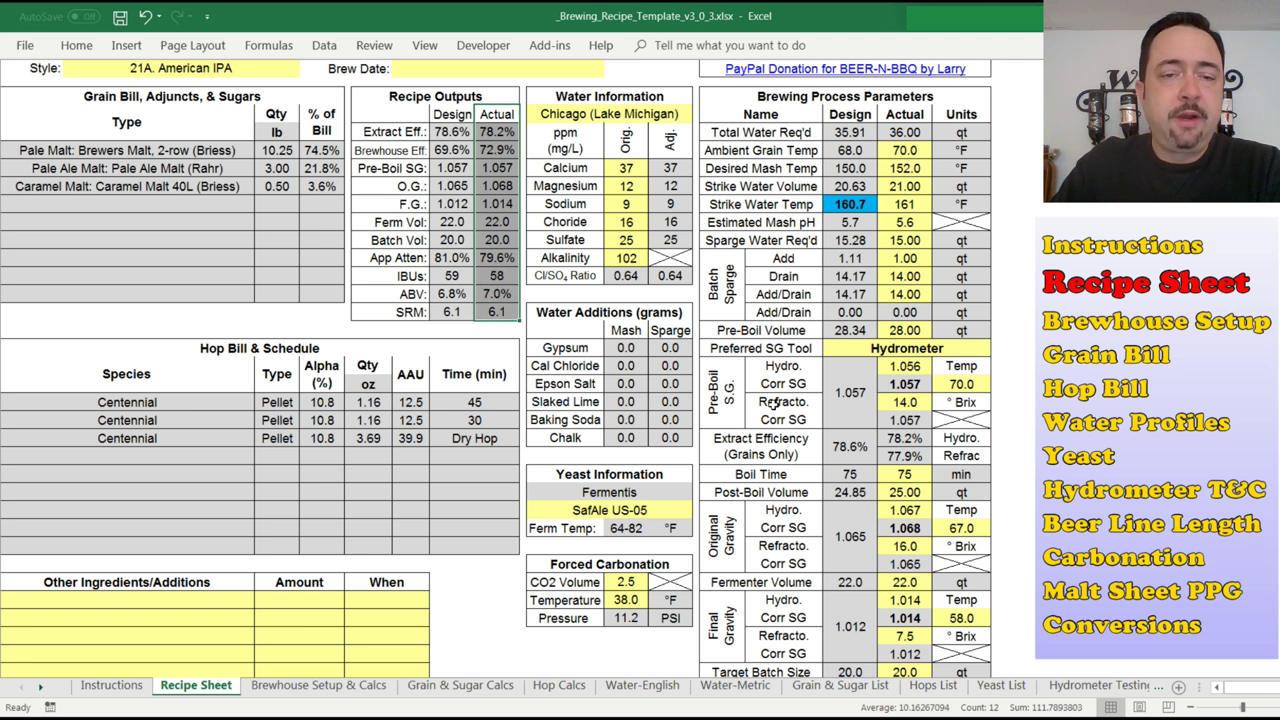
{"action": "left_click", "coordinate": [497, 187]}
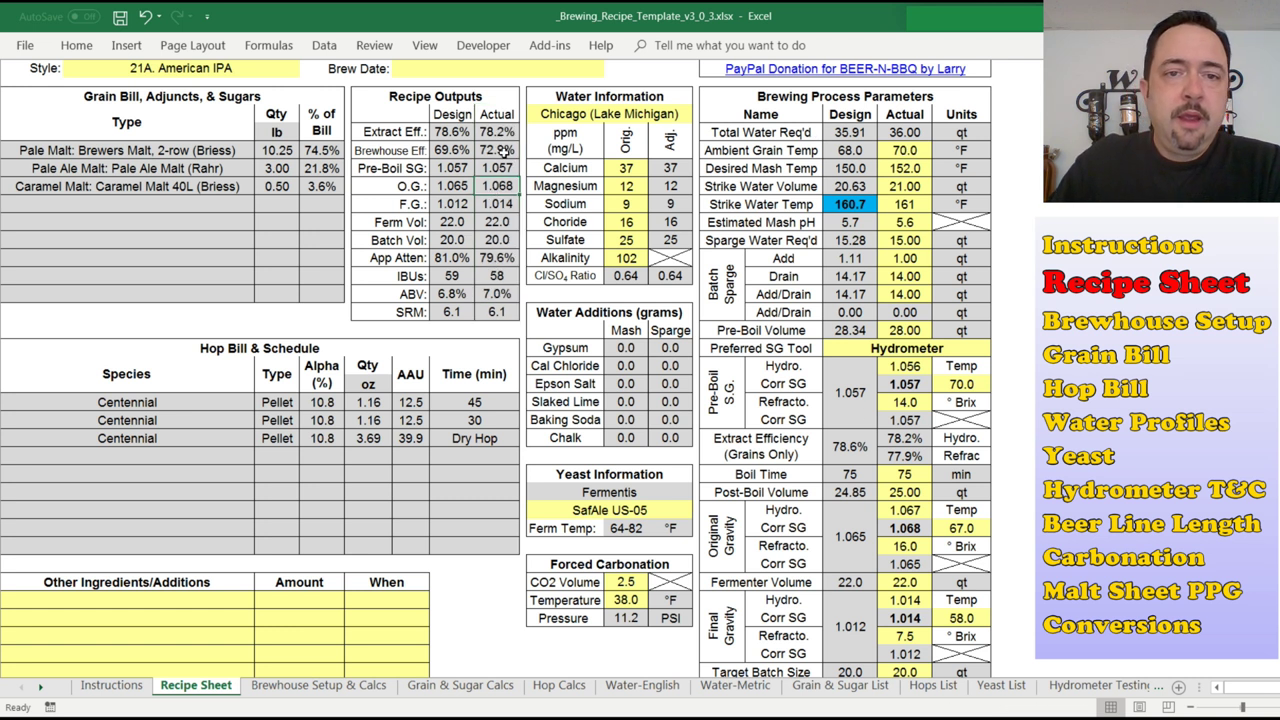
{"action": "left_click", "coordinate": [453, 132]}
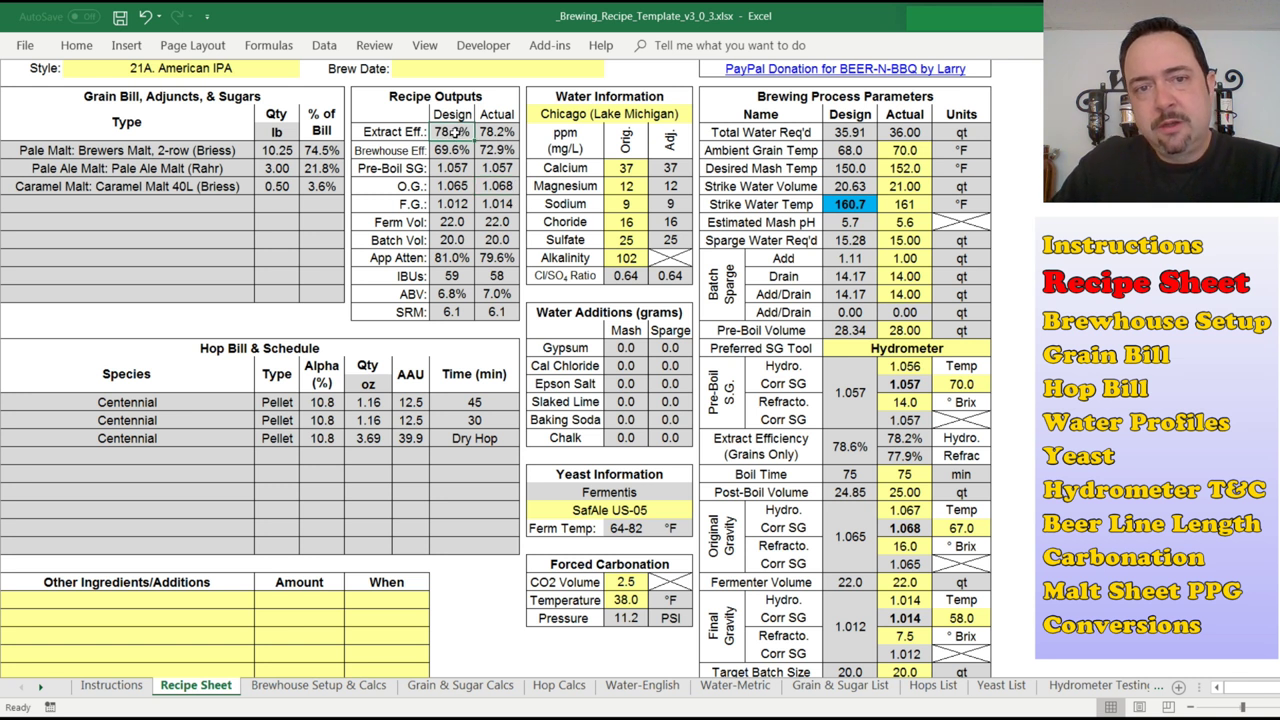
{"action": "left_click", "coordinate": [499, 133]}
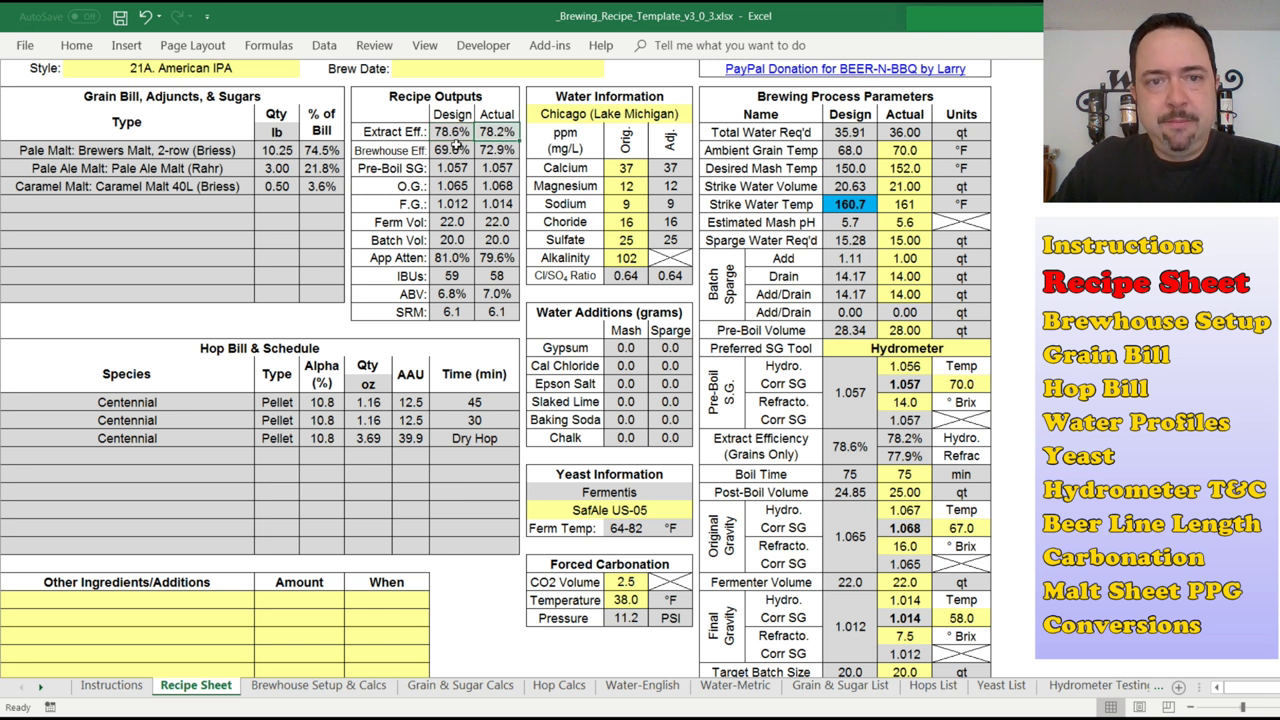
{"action": "left_click_drag", "start_coordinate": [451, 113], "coordinate": [448, 312]}
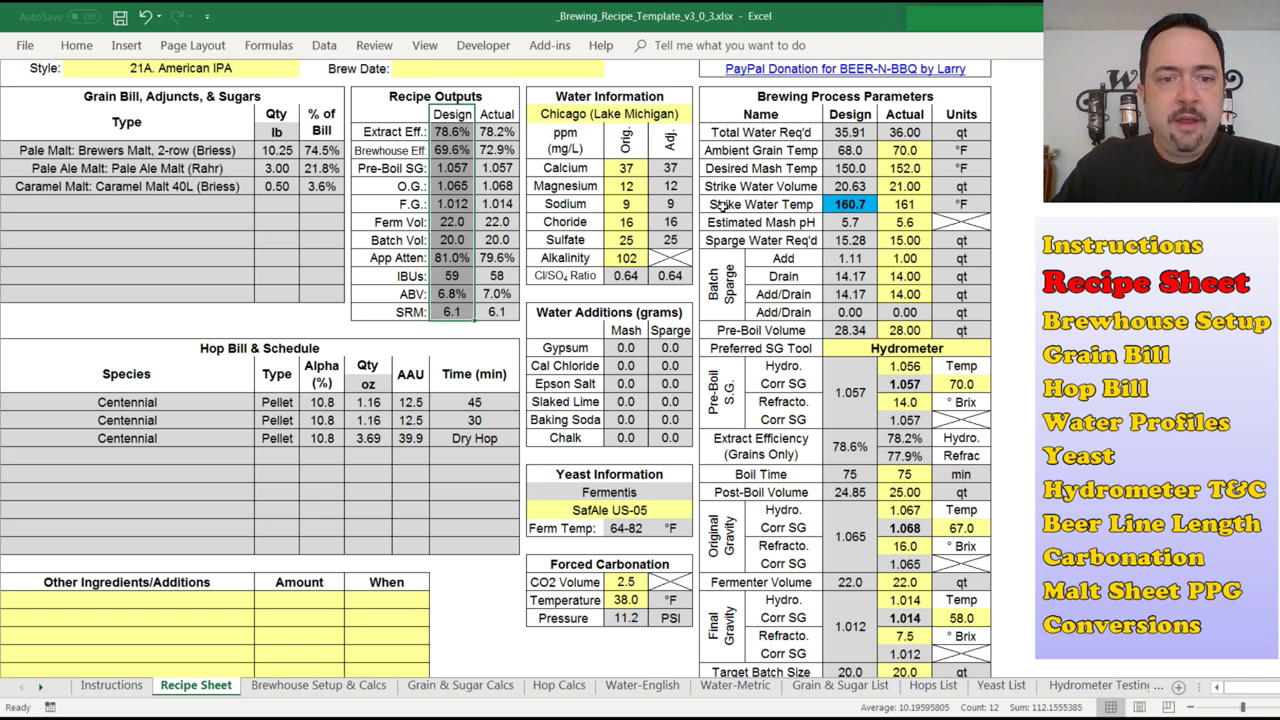
Check the Brewhouse Setup & Calcs and Grain & Sugar Calcs sheets, and return to the Recipe Sheet.
{"action": "left_click", "coordinate": [328, 686]}
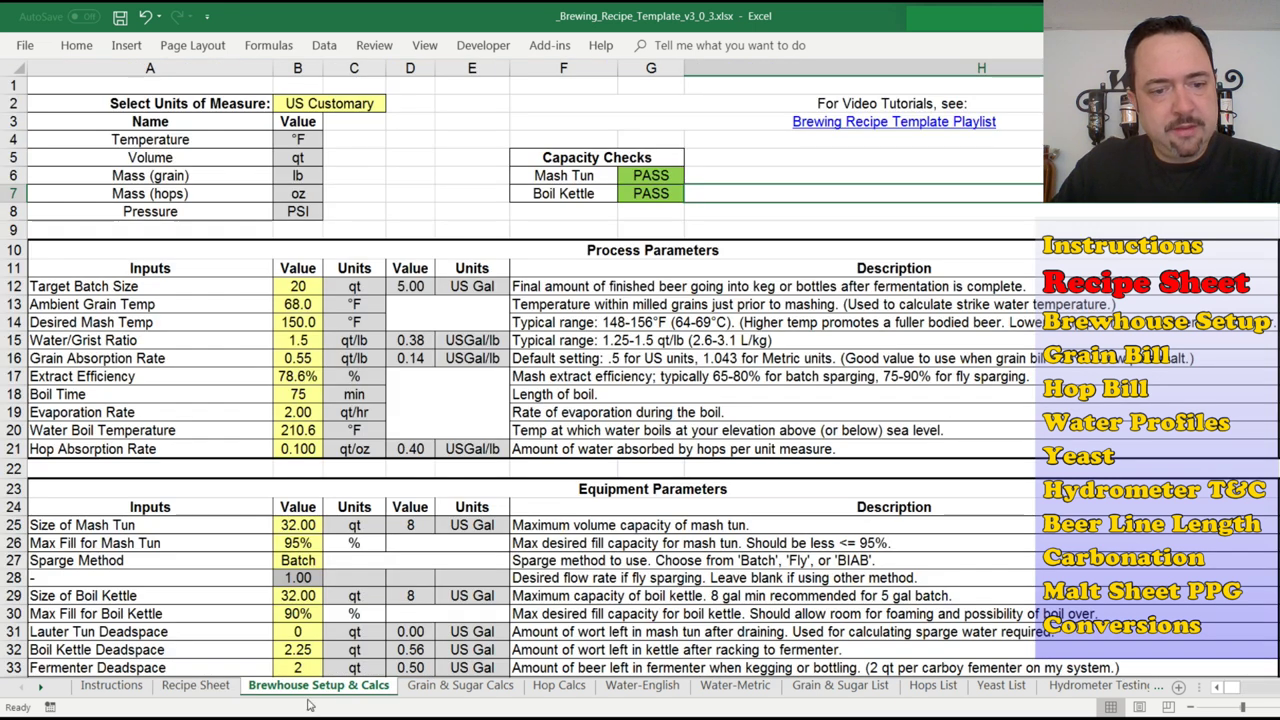
{"action": "left_click", "coordinate": [460, 686]}
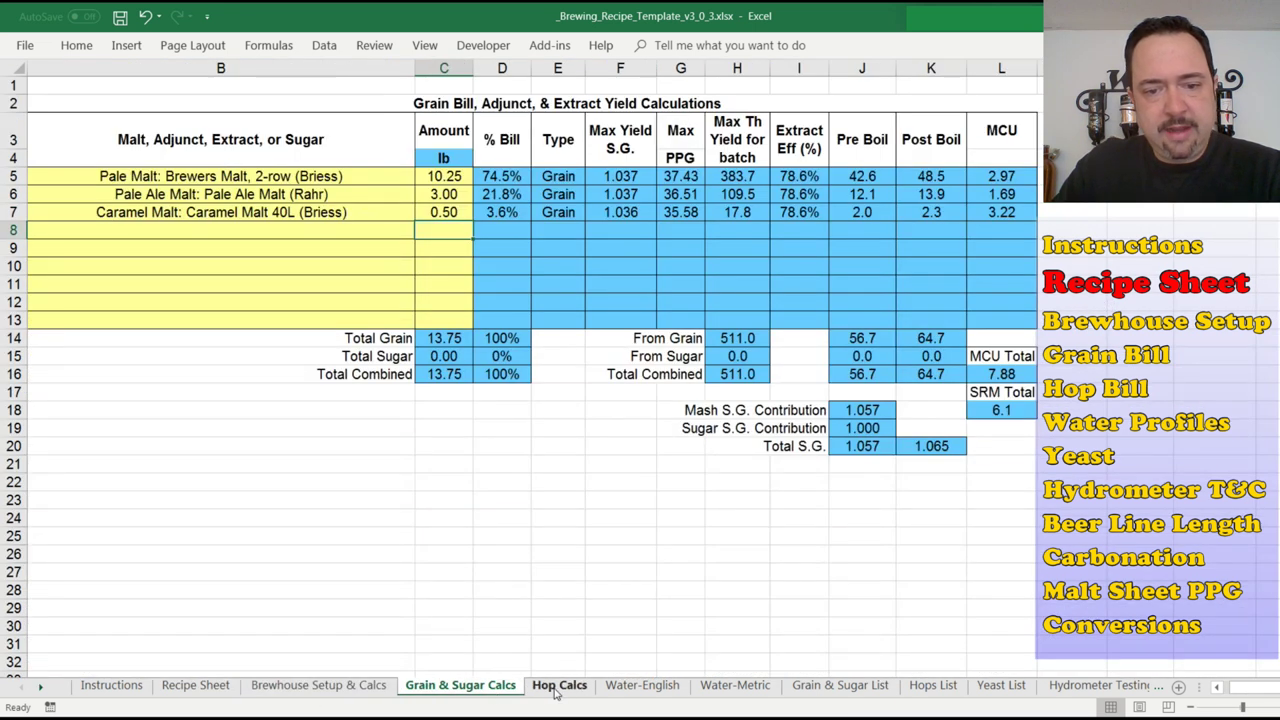
{"action": "left_click", "coordinate": [196, 686]}
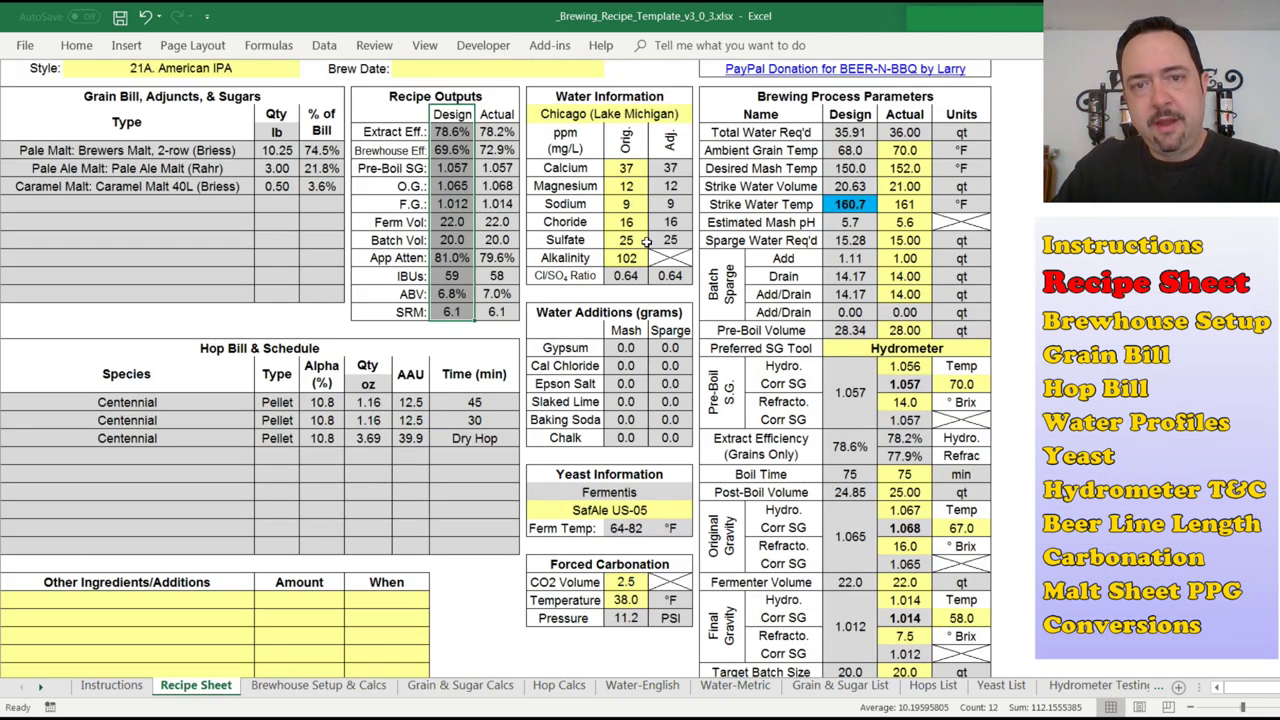
Examine the design pre-boil gravity, the Other Ingredients/Additions table and the Notes box on the Recipe Sheet.
{"action": "left_click", "coordinate": [836, 416]}
{"action": "scroll", "coordinate": [630, 452], "scroll_direction": "down", "scroll_amount": 3}
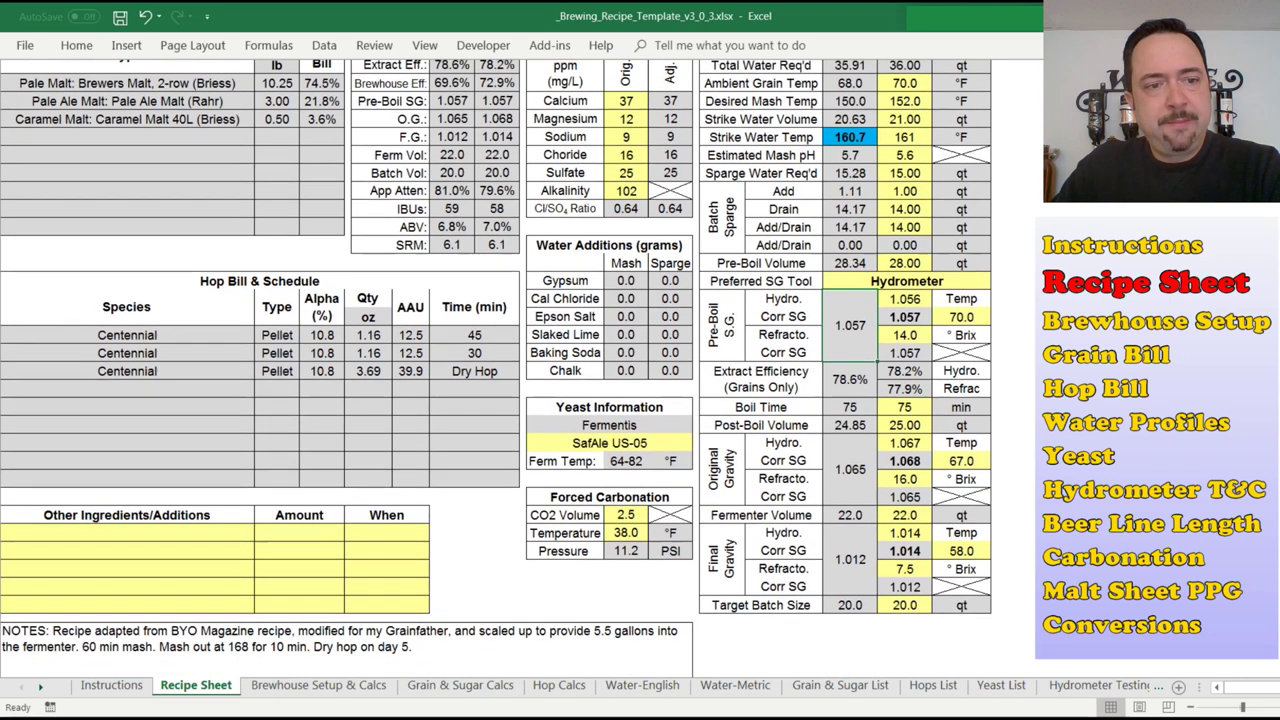
{"action": "left_click_drag", "start_coordinate": [186, 445], "coordinate": [401, 515]}
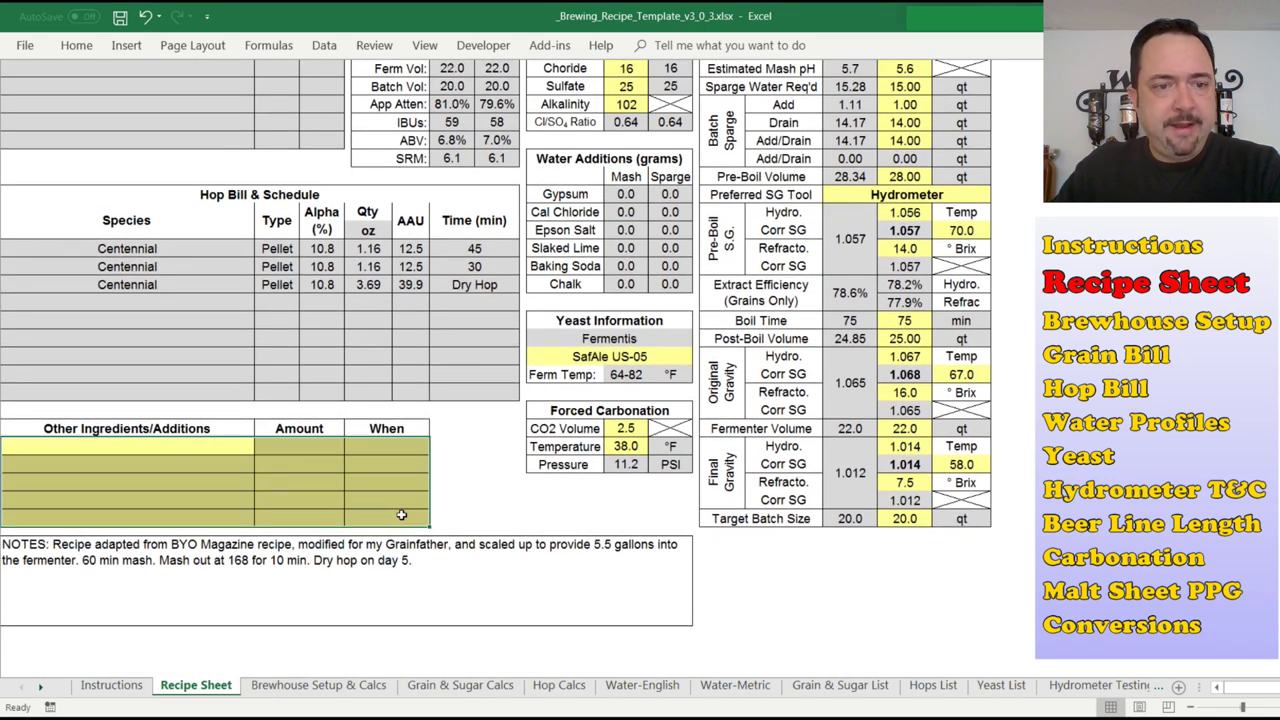
{"action": "left_click", "coordinate": [210, 450]}
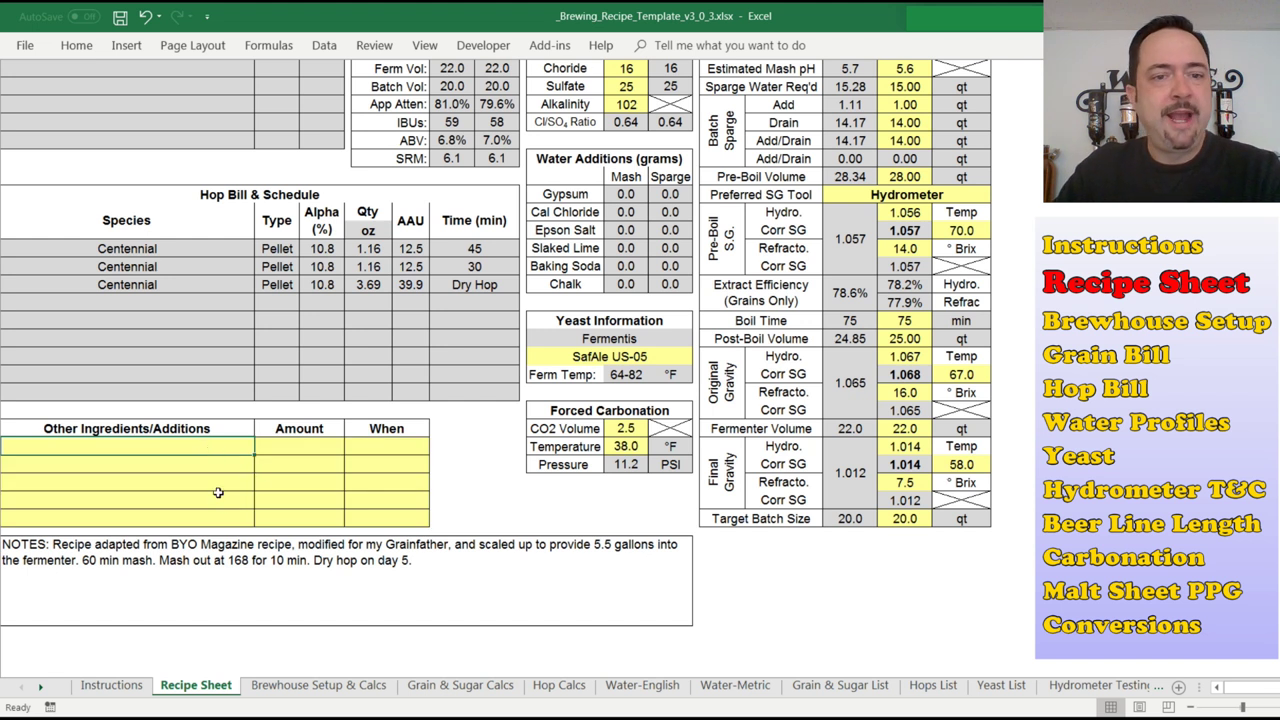
{"action": "left_click", "coordinate": [183, 553]}
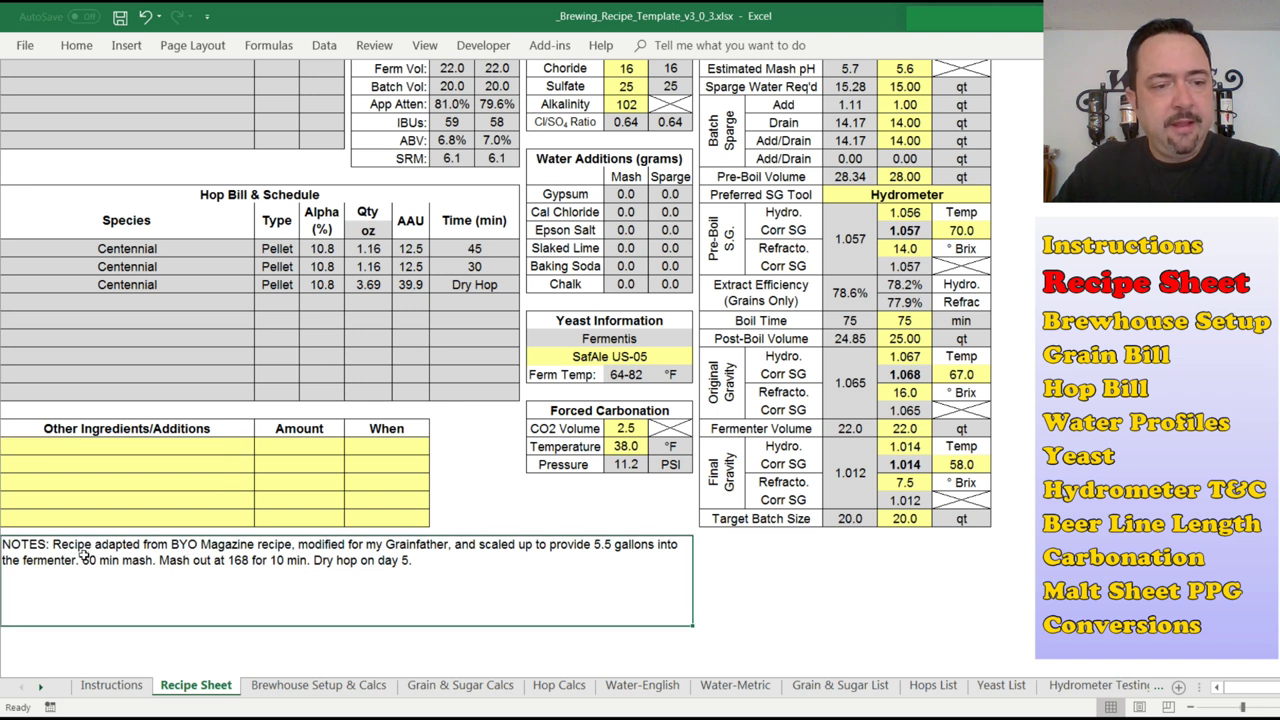
{"action": "double_click", "coordinate": [437, 561]}
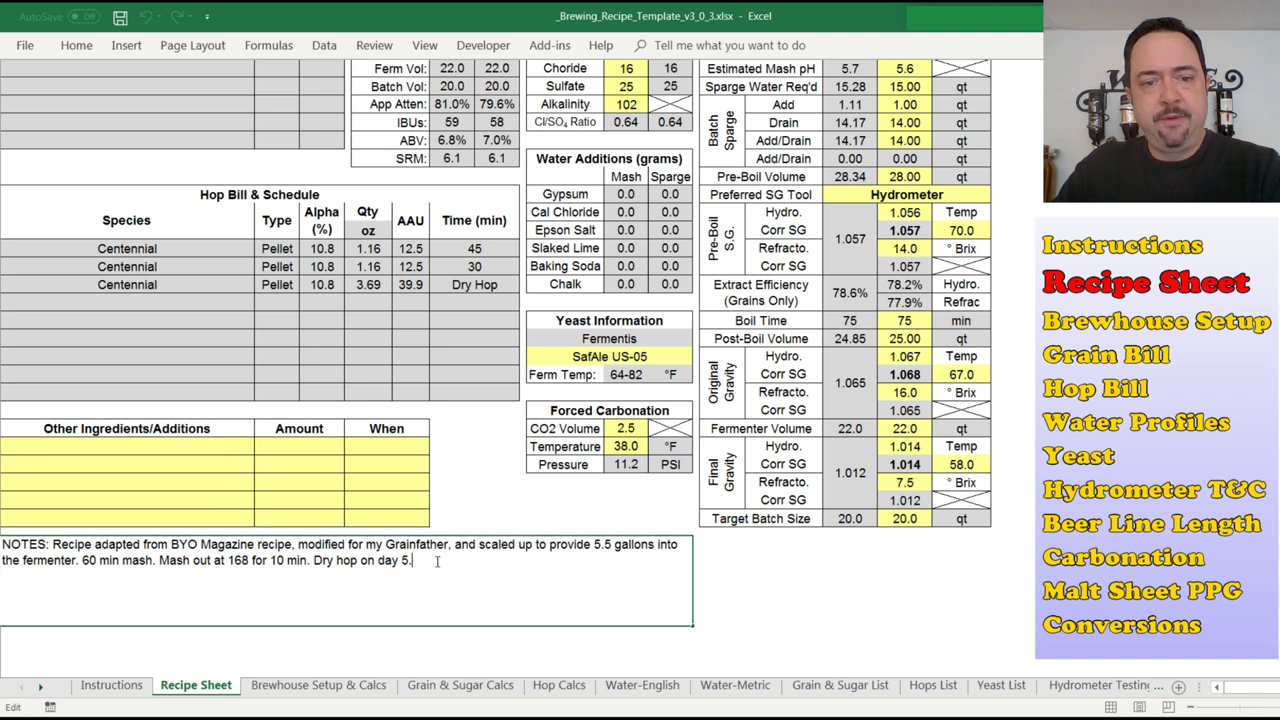
{"action": "left_click", "coordinate": [490, 464]}
{"action": "scroll", "coordinate": [490, 464], "scroll_direction": "up", "scroll_amount": 3}
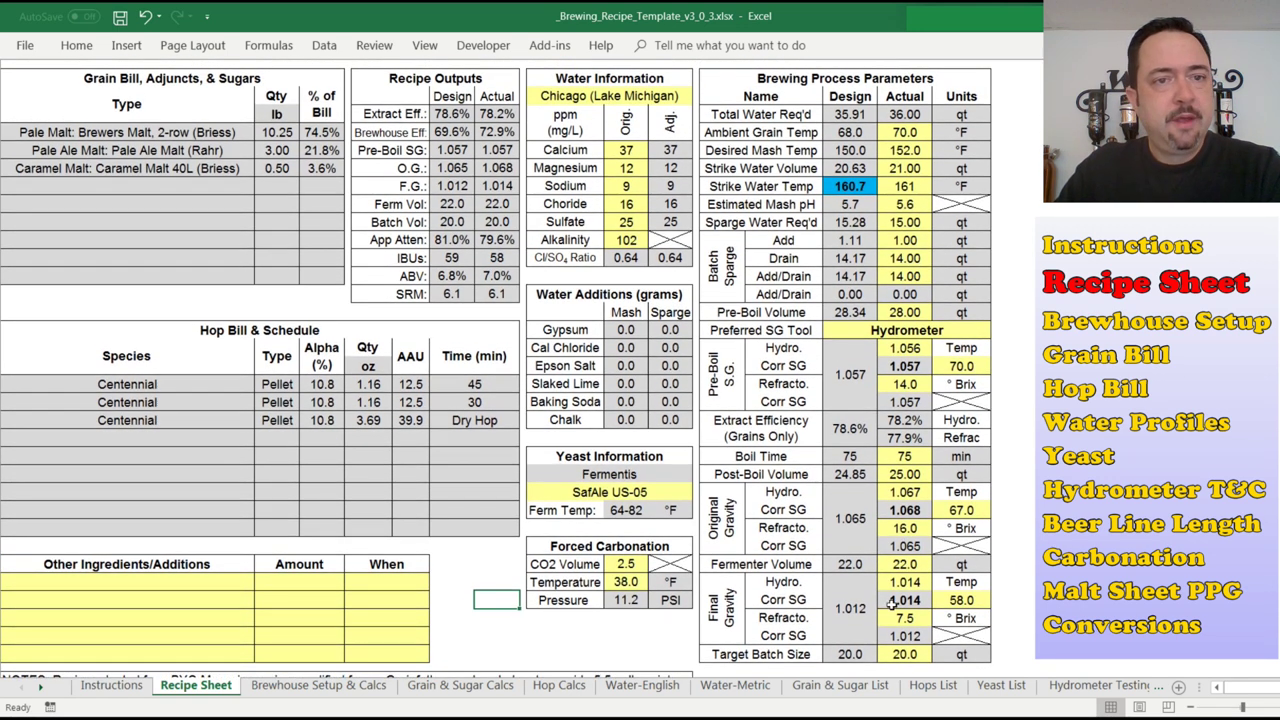
{"action": "scroll", "coordinate": [496, 400], "scroll_direction": "up", "scroll_amount": 1}
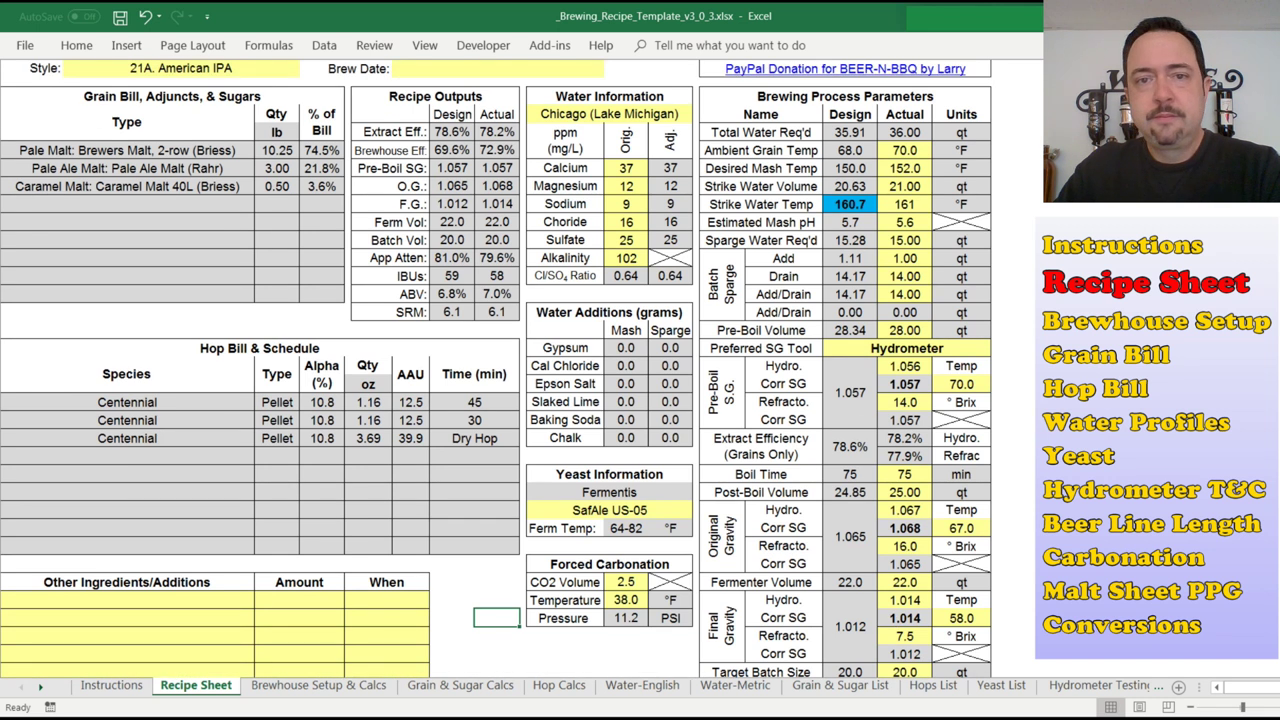
Switch the units of measure to Metric on the Brewhouse Setup & Calcs sheet.
{"action": "left_click", "coordinate": [316, 686]}
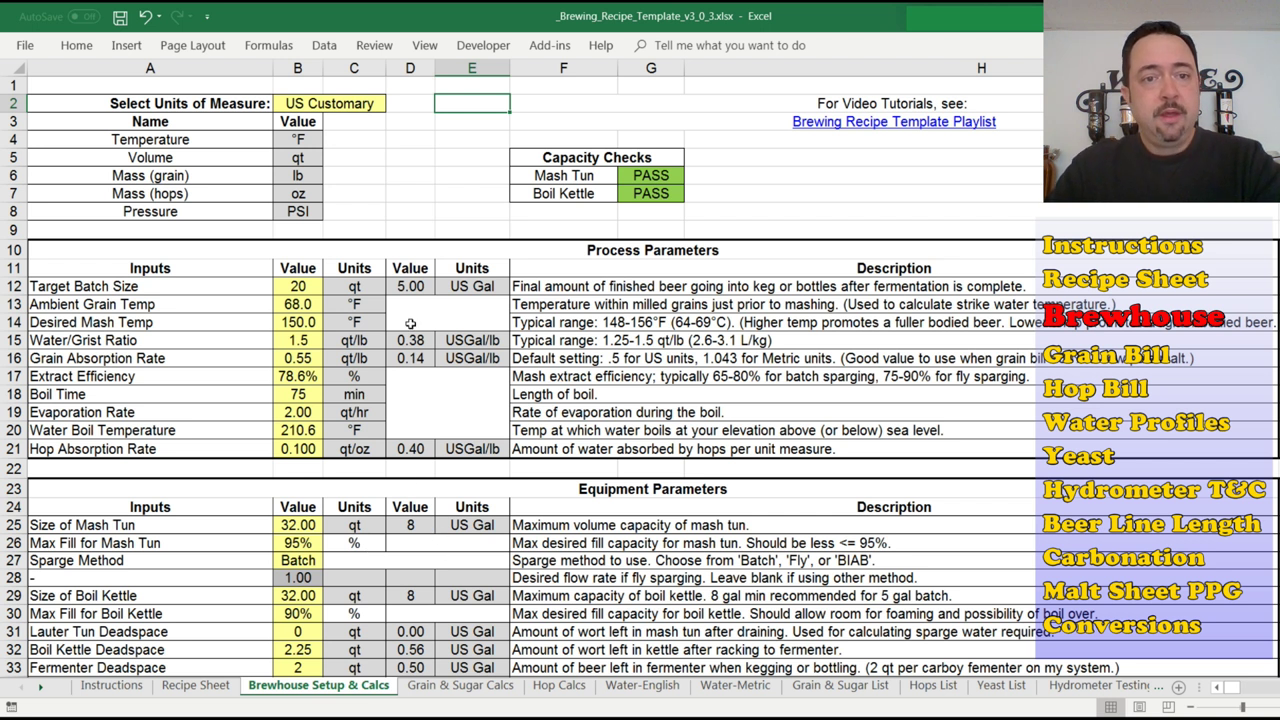
{"action": "left_click", "coordinate": [348, 110]}
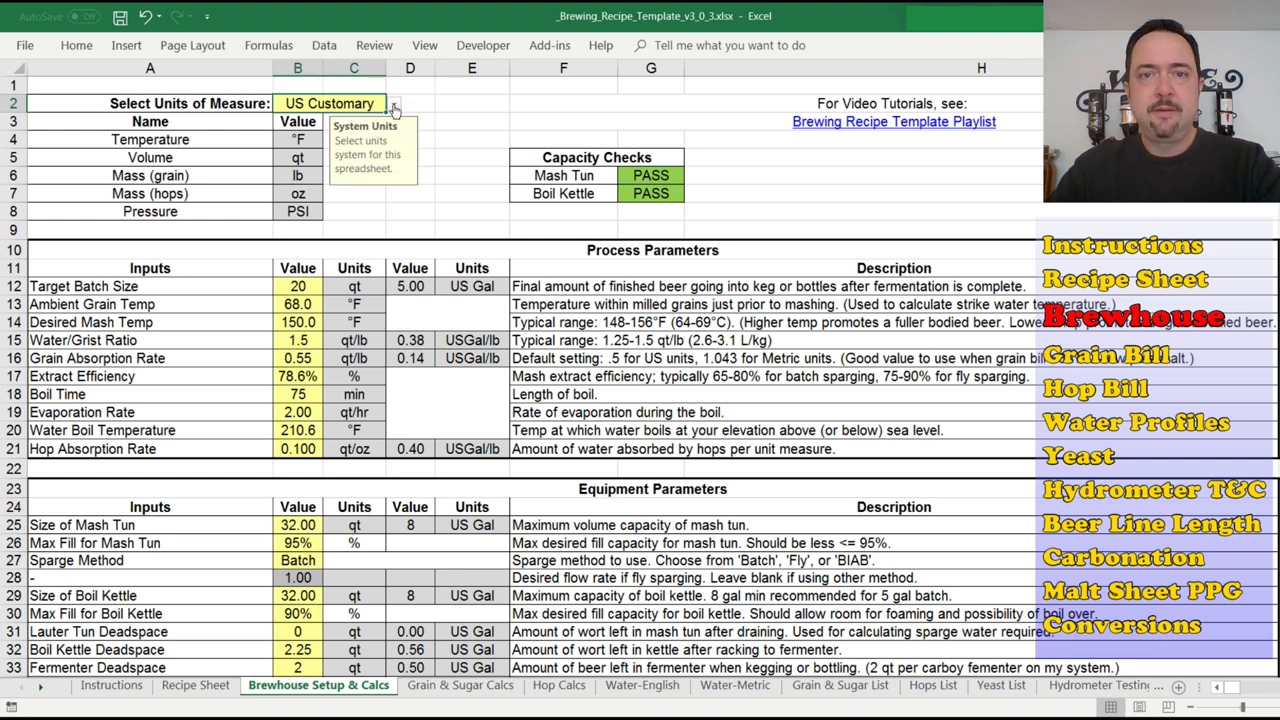
{"action": "left_click", "coordinate": [395, 110]}
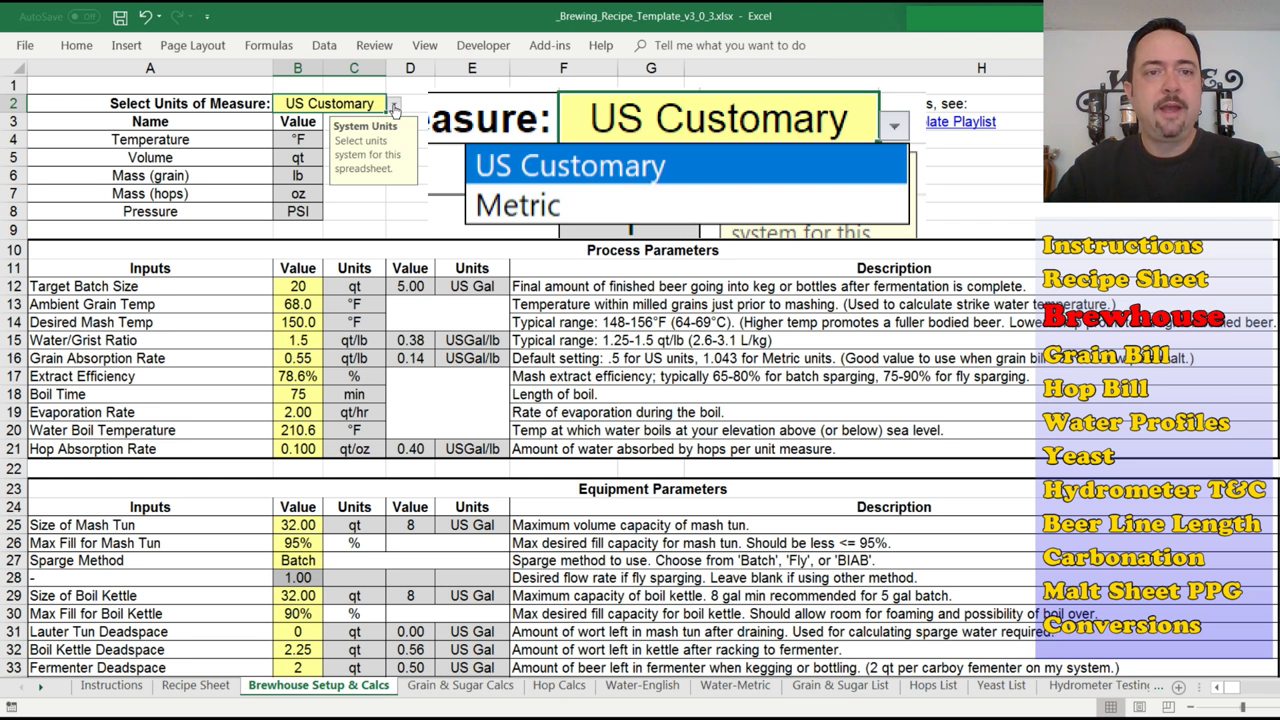
{"action": "left_click", "coordinate": [325, 140]}
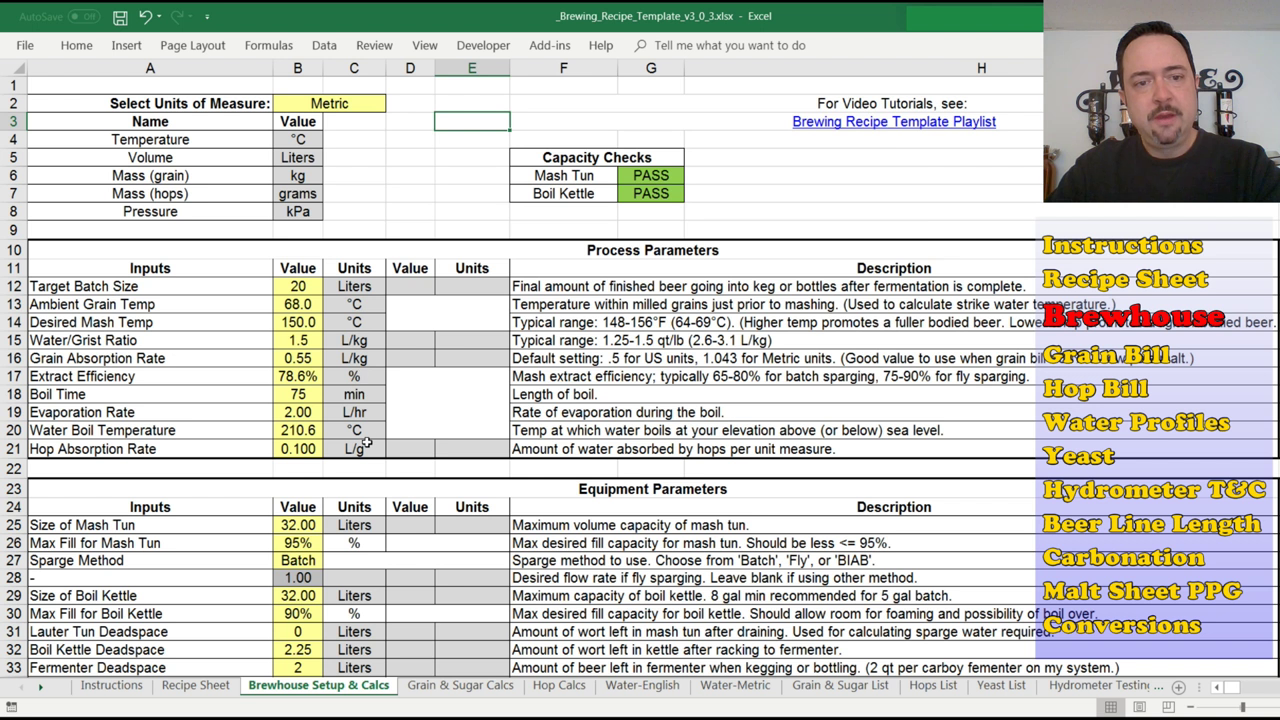
Toggle the units of measure to US Customary and back to Metric.
{"action": "left_click", "coordinate": [354, 96]}
{"action": "left_click", "coordinate": [394, 104]}
{"action": "left_click", "coordinate": [357, 125]}
{"action": "left_click", "coordinate": [394, 104]}
{"action": "left_click", "coordinate": [310, 140]}
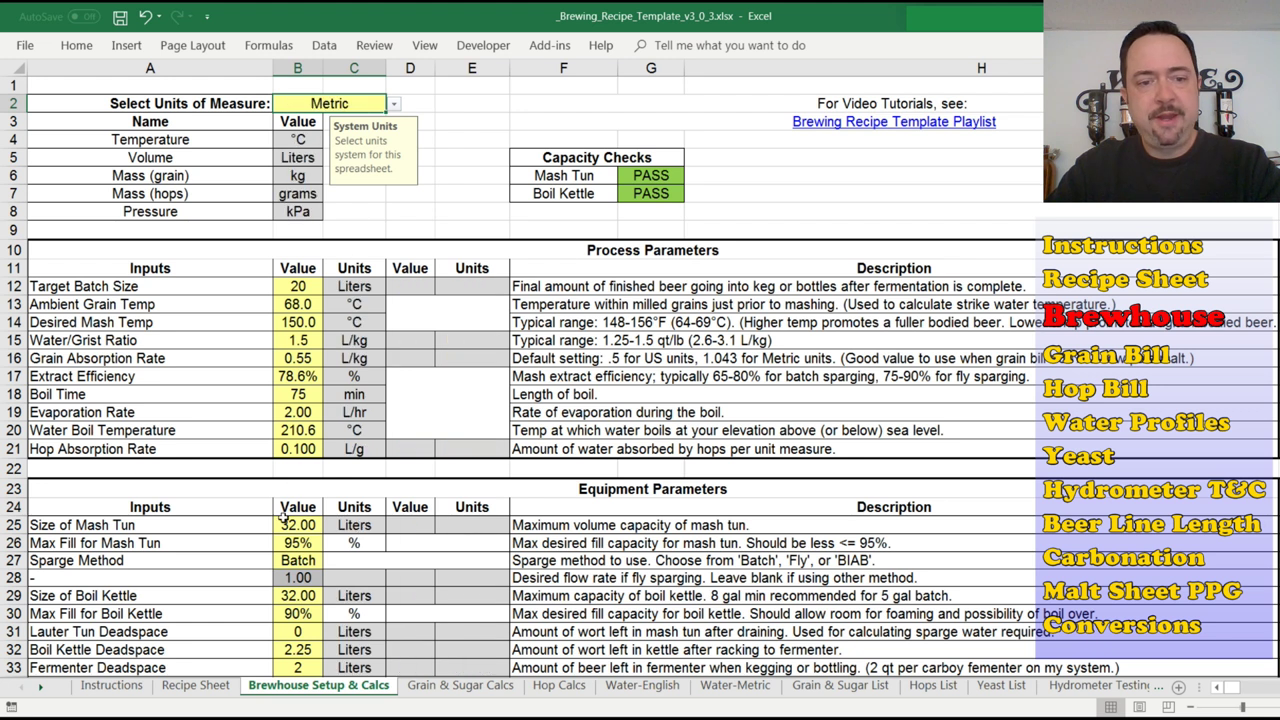
Check the units column on the Recipe Sheet and the process parameter input values on the Brewhouse Setup & Calcs sheet.
{"action": "left_click", "coordinate": [197, 686]}
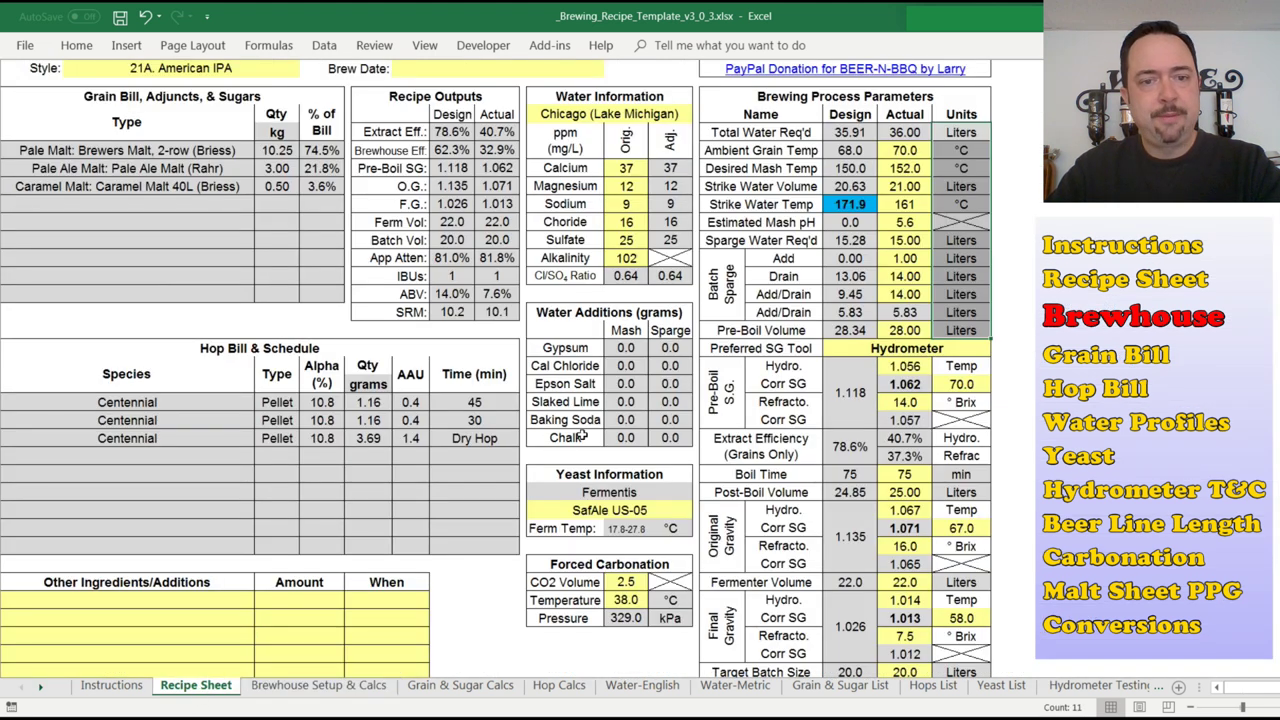
{"action": "left_click_drag", "start_coordinate": [968, 135], "coordinate": [968, 210]}
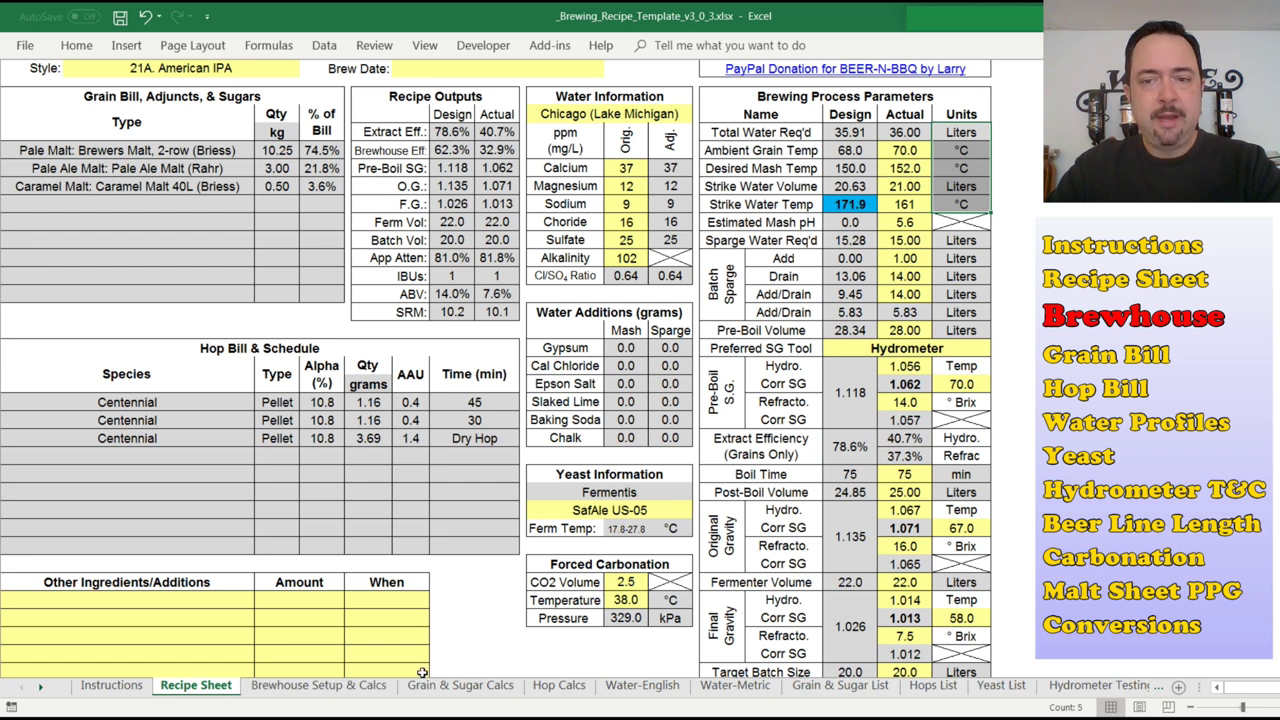
{"action": "left_click", "coordinate": [325, 686]}
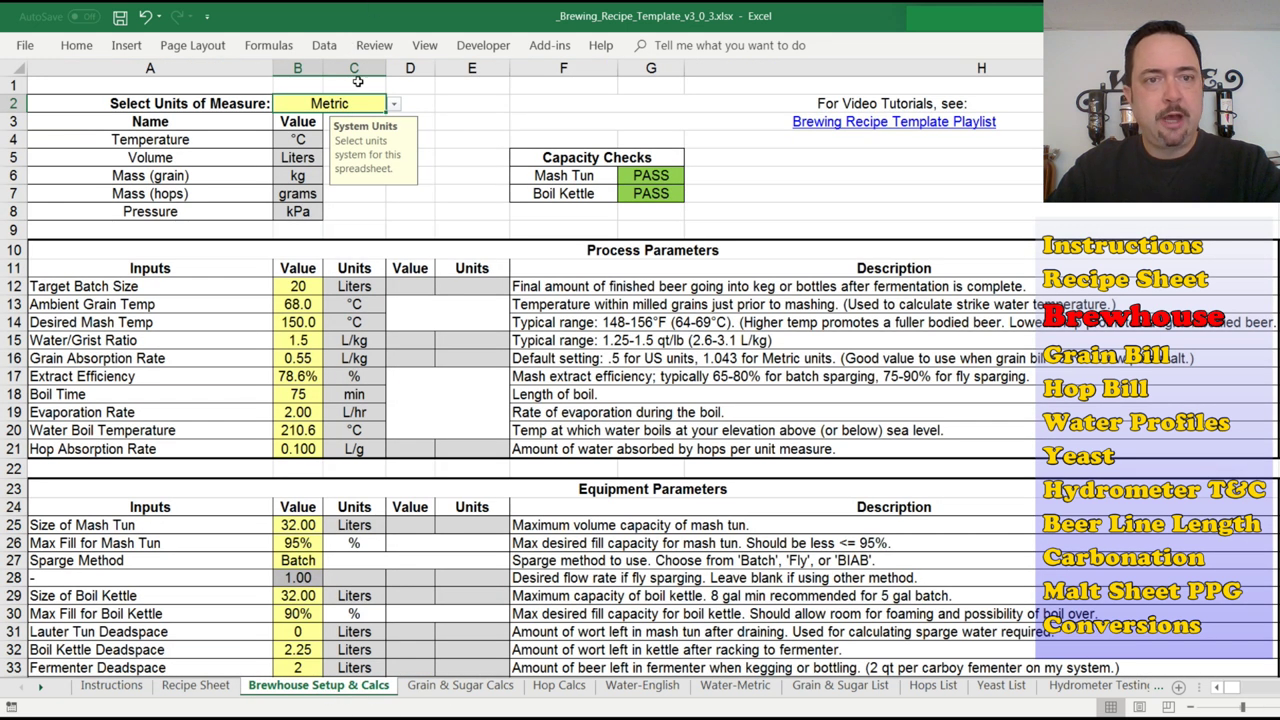
{"action": "left_click_drag", "start_coordinate": [298, 304], "coordinate": [298, 445]}
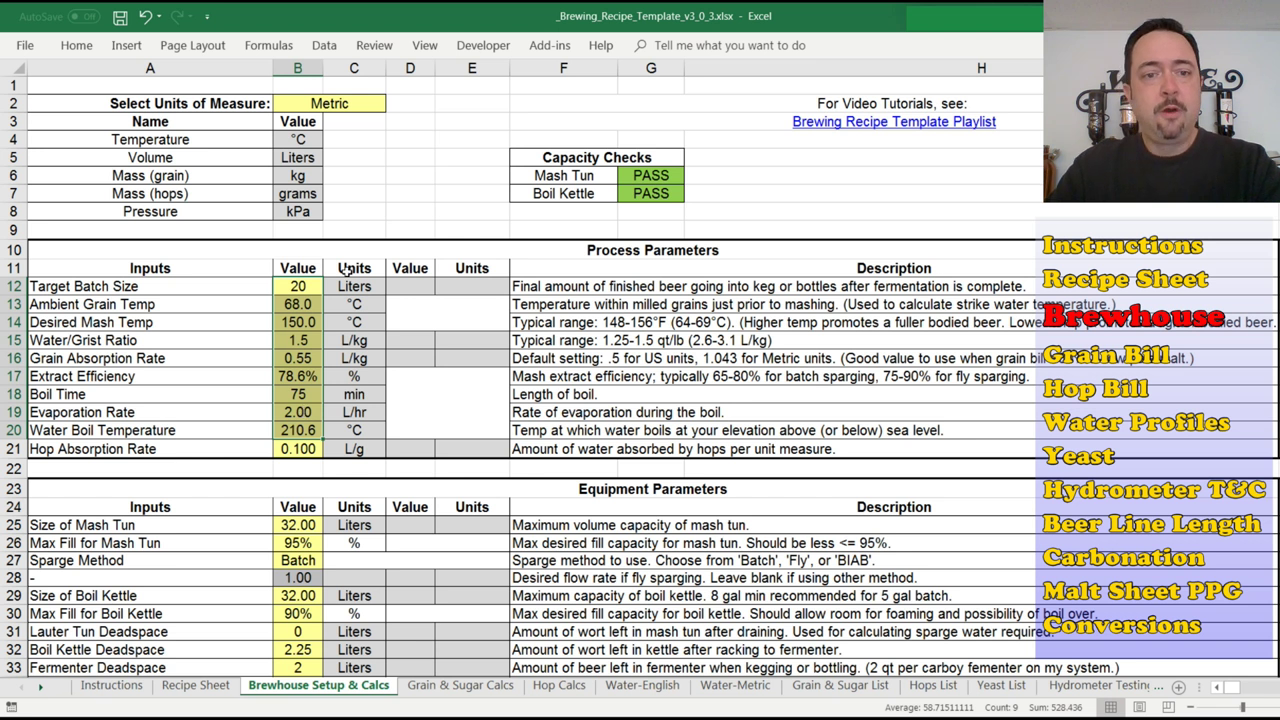
Set the units of measure to US Customary and highlight the process parameter values from Target Batch Size to Water Boil Temperature.
{"action": "left_click", "coordinate": [368, 102]}
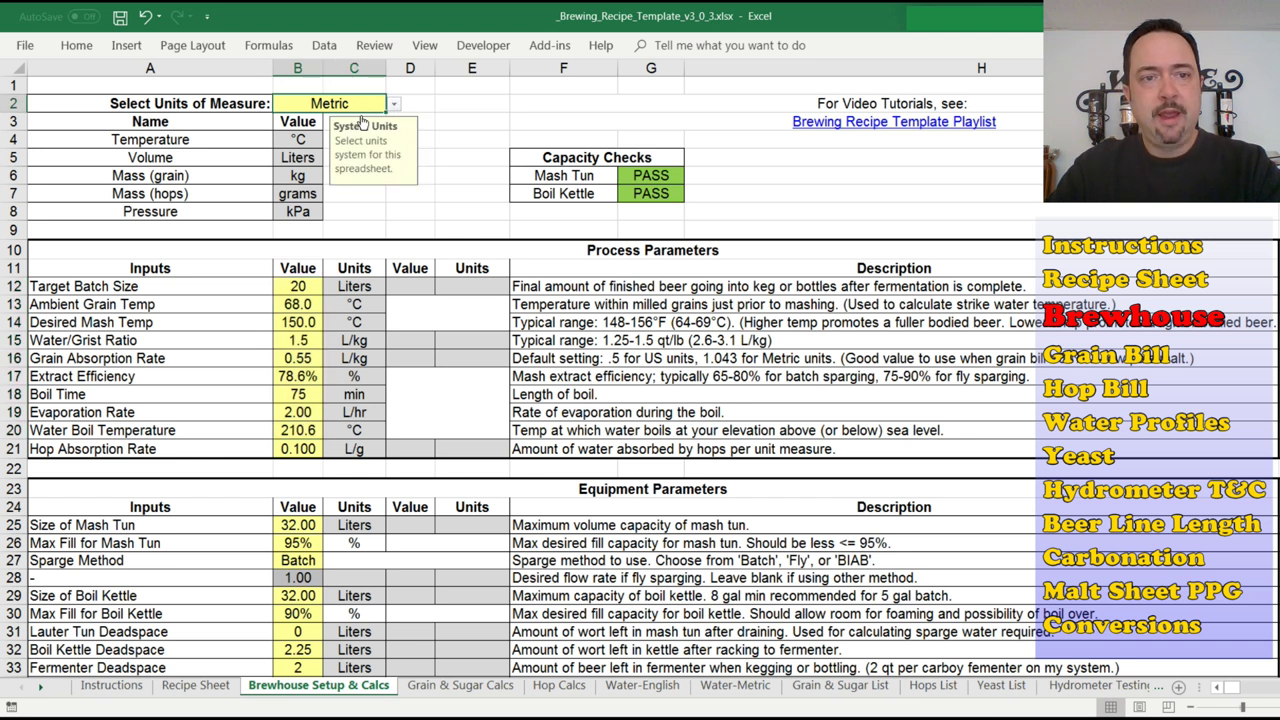
{"action": "left_click", "coordinate": [394, 103]}
{"action": "left_click", "coordinate": [380, 130]}
{"action": "left_click_drag", "start_coordinate": [298, 287], "coordinate": [302, 432]}
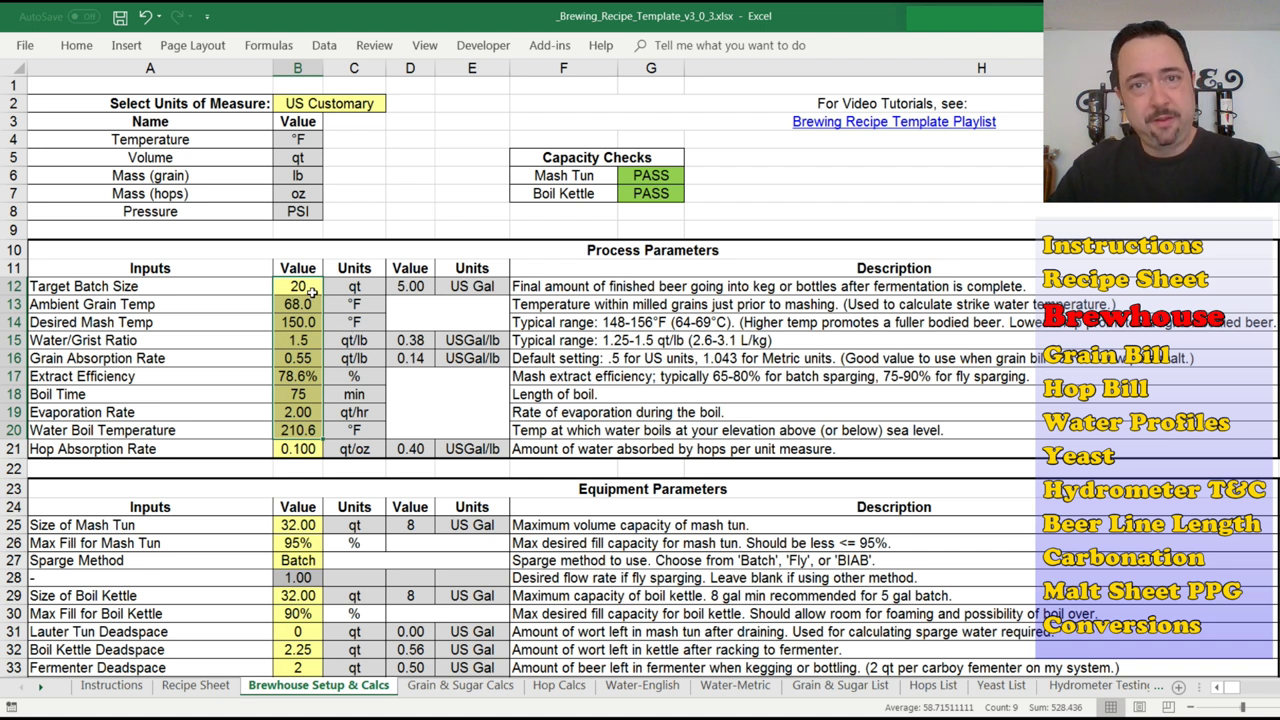
Set the units of measure to Metric again.
{"action": "left_click", "coordinate": [362, 105]}
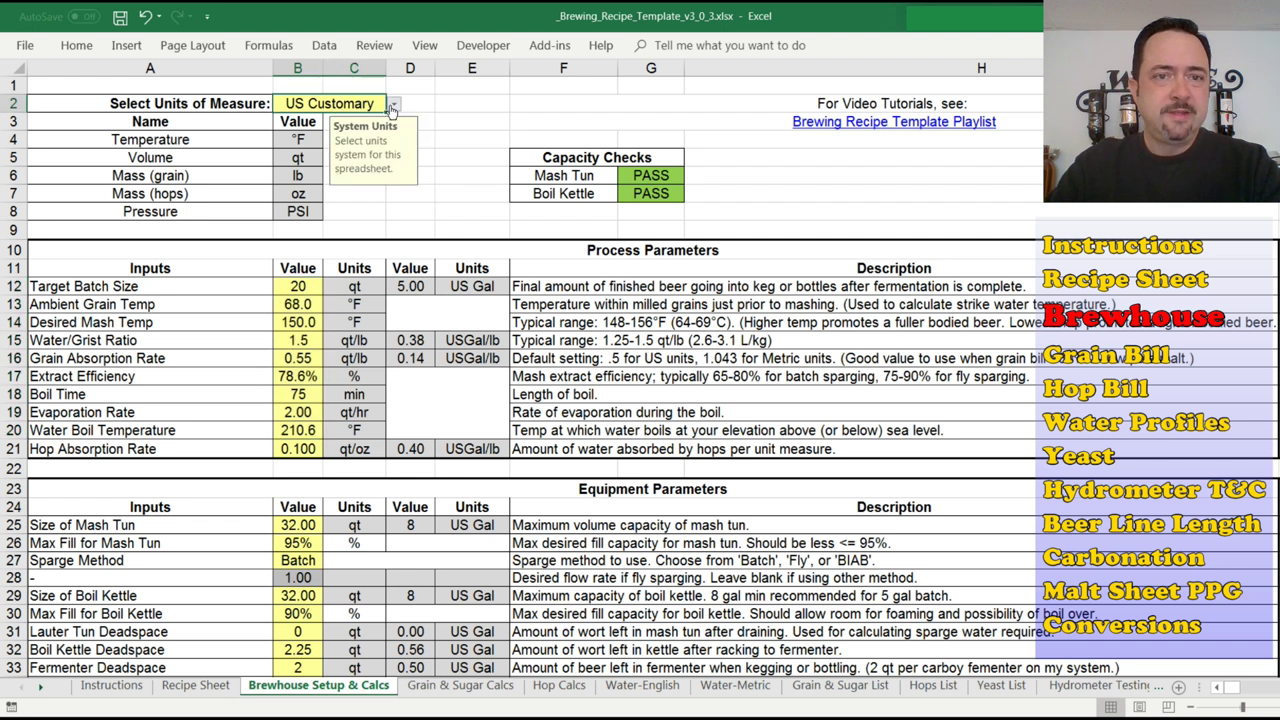
{"action": "left_click", "coordinate": [394, 104]}
{"action": "left_click", "coordinate": [345, 140]}
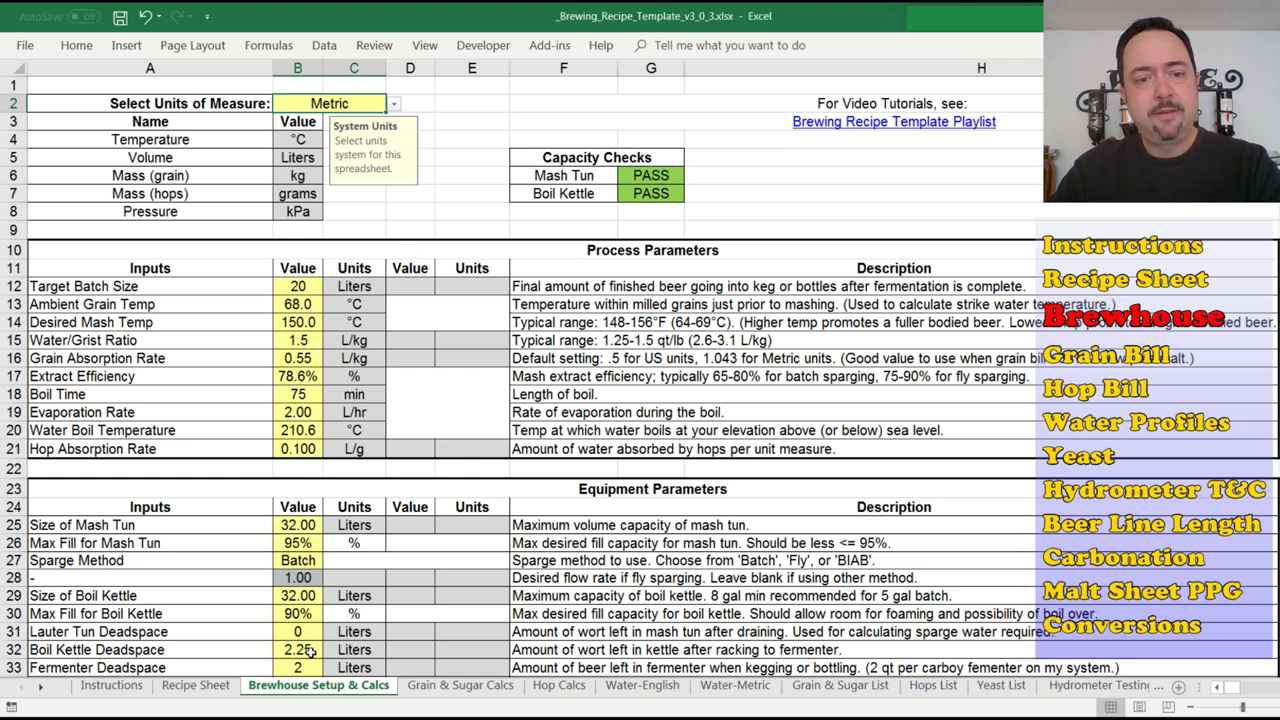
Review the Equipment Parameters and Calculations sections of the brewhouse sheet with metric units.
{"action": "scroll", "coordinate": [640, 378], "scroll_direction": "down", "scroll_amount": 10}
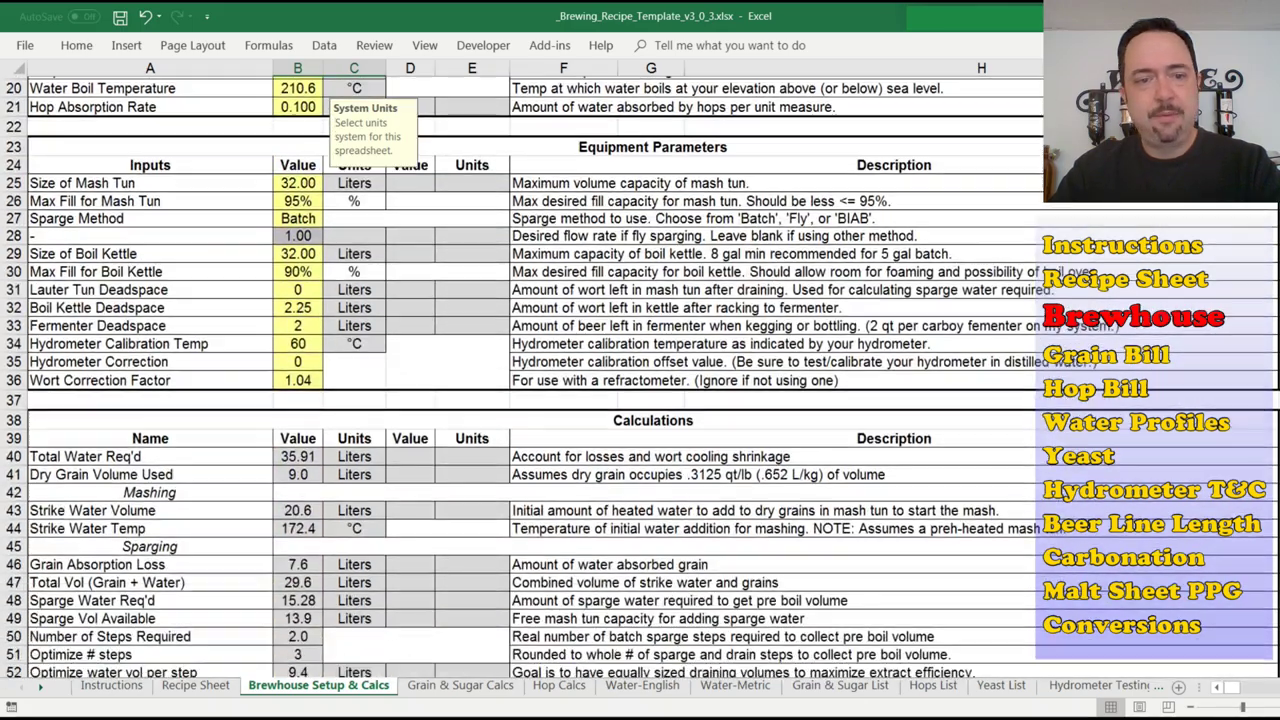
{"action": "scroll", "coordinate": [337, 366], "scroll_direction": "down", "scroll_amount": 1}
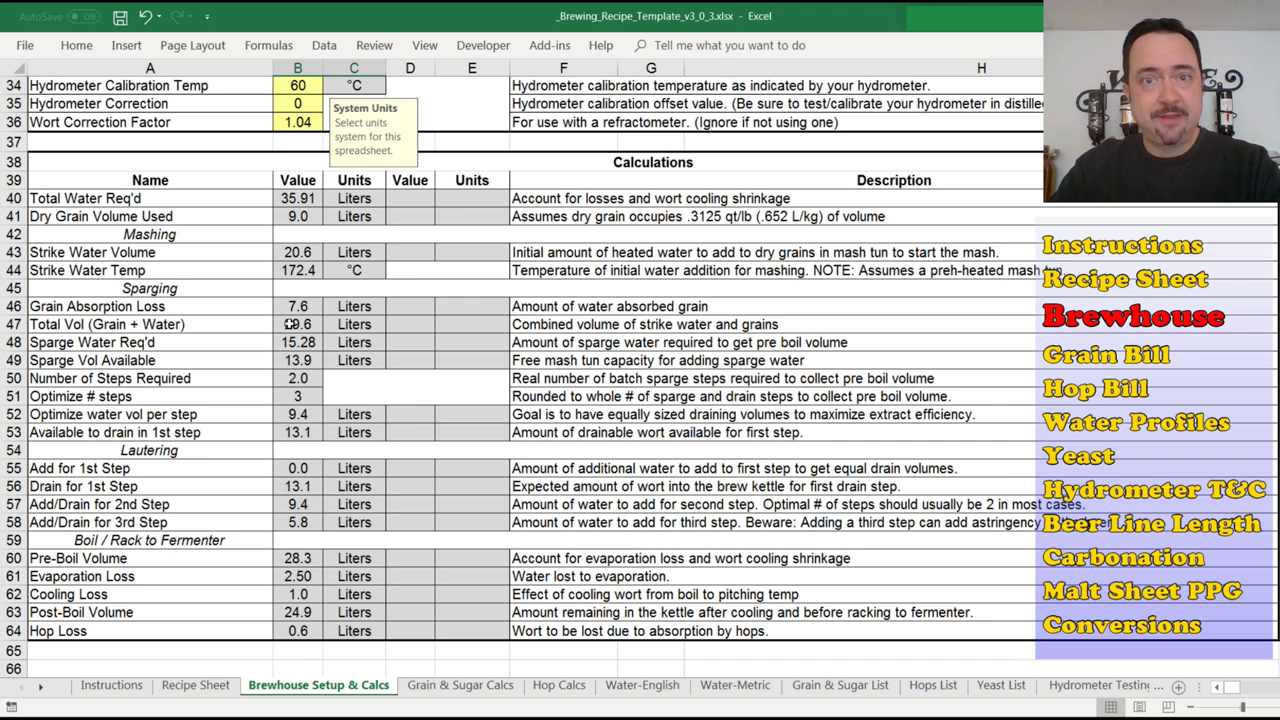
{"action": "left_click_drag", "start_coordinate": [315, 205], "coordinate": [295, 445]}
{"action": "left_click", "coordinate": [300, 433]}
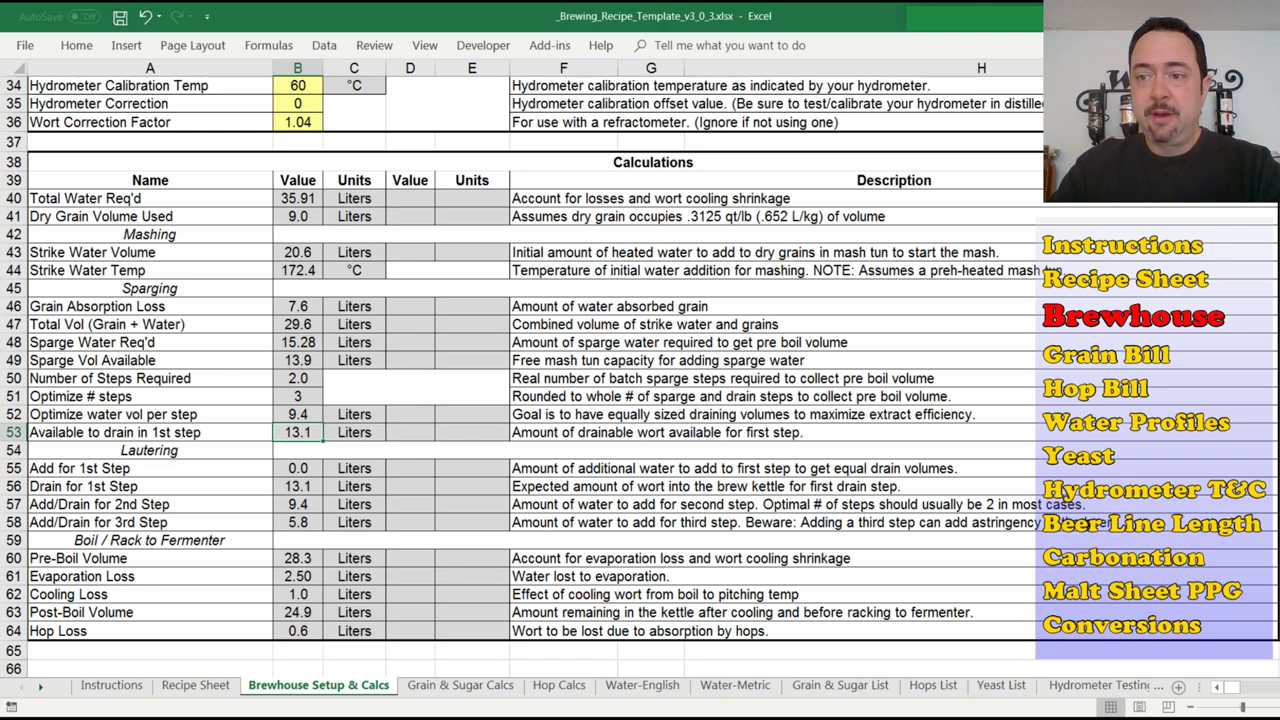
{"action": "scroll", "coordinate": [412, 268], "scroll_direction": "up", "scroll_amount": 11}
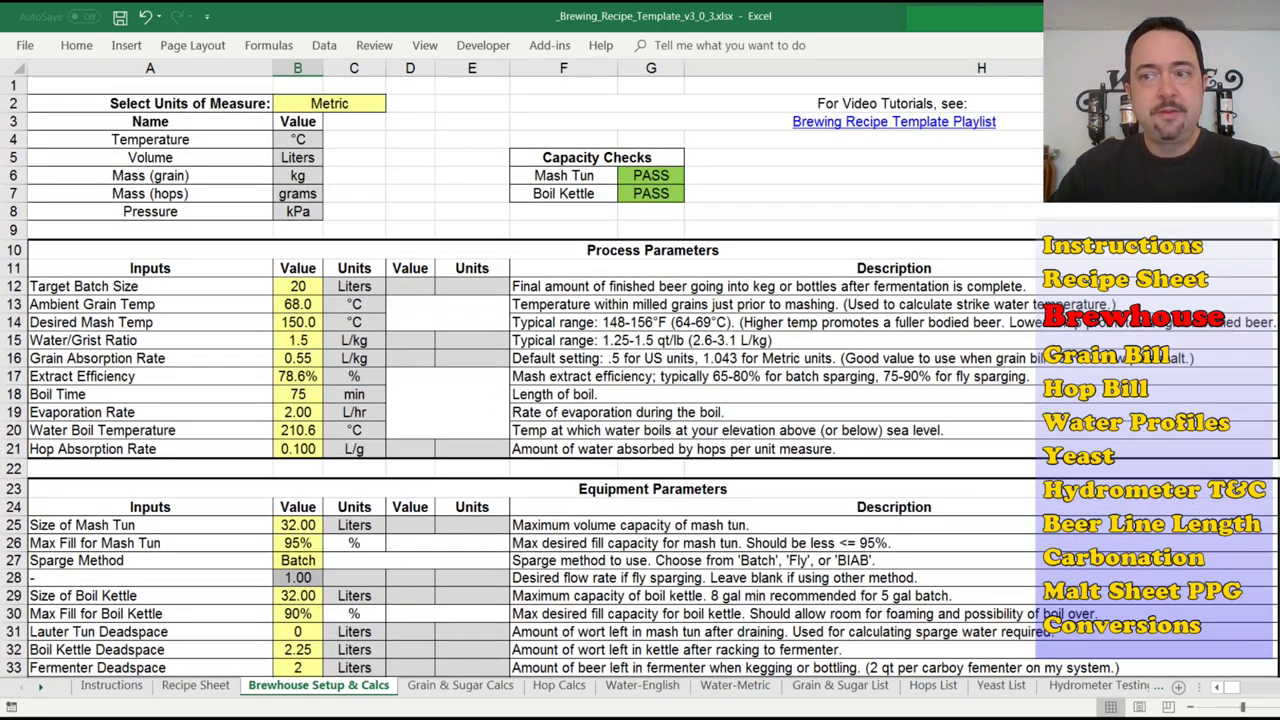
Highlight the process parameter values from Target Batch Size to Extract Efficiency and restore the units of measure to US Customary.
{"action": "left_click_drag", "start_coordinate": [294, 286], "coordinate": [295, 370]}
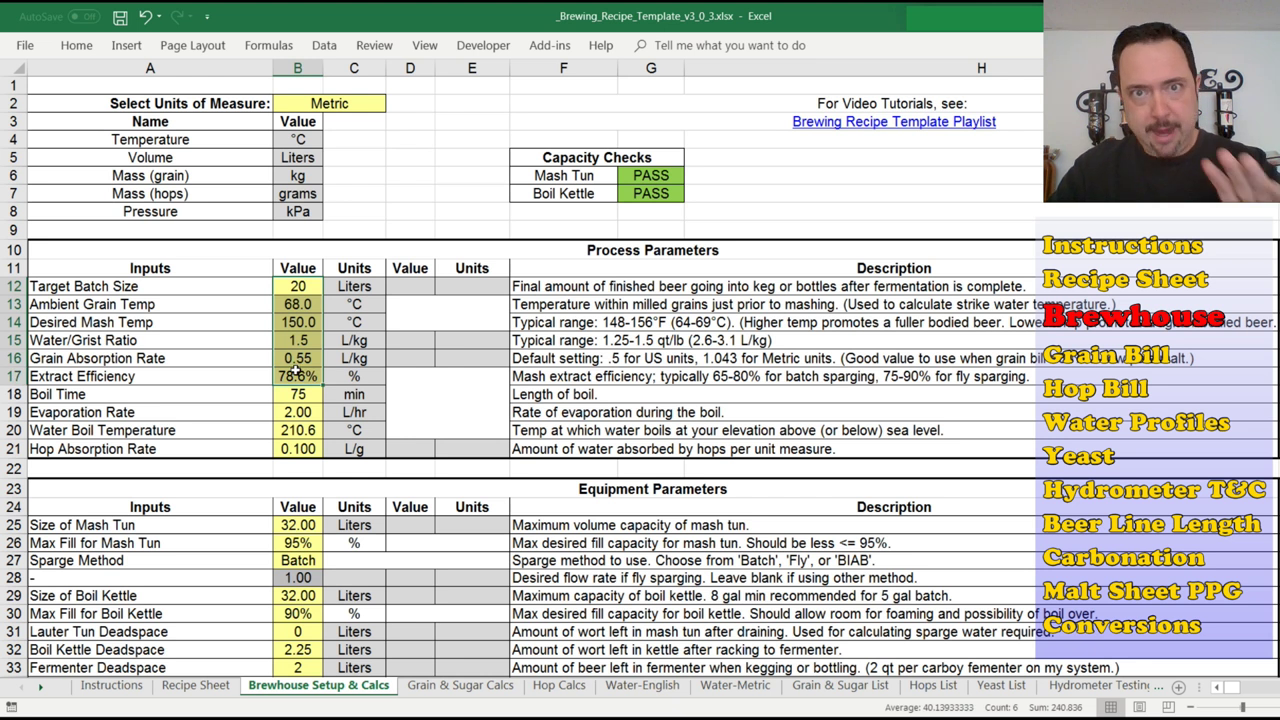
{"action": "left_click", "coordinate": [366, 105]}
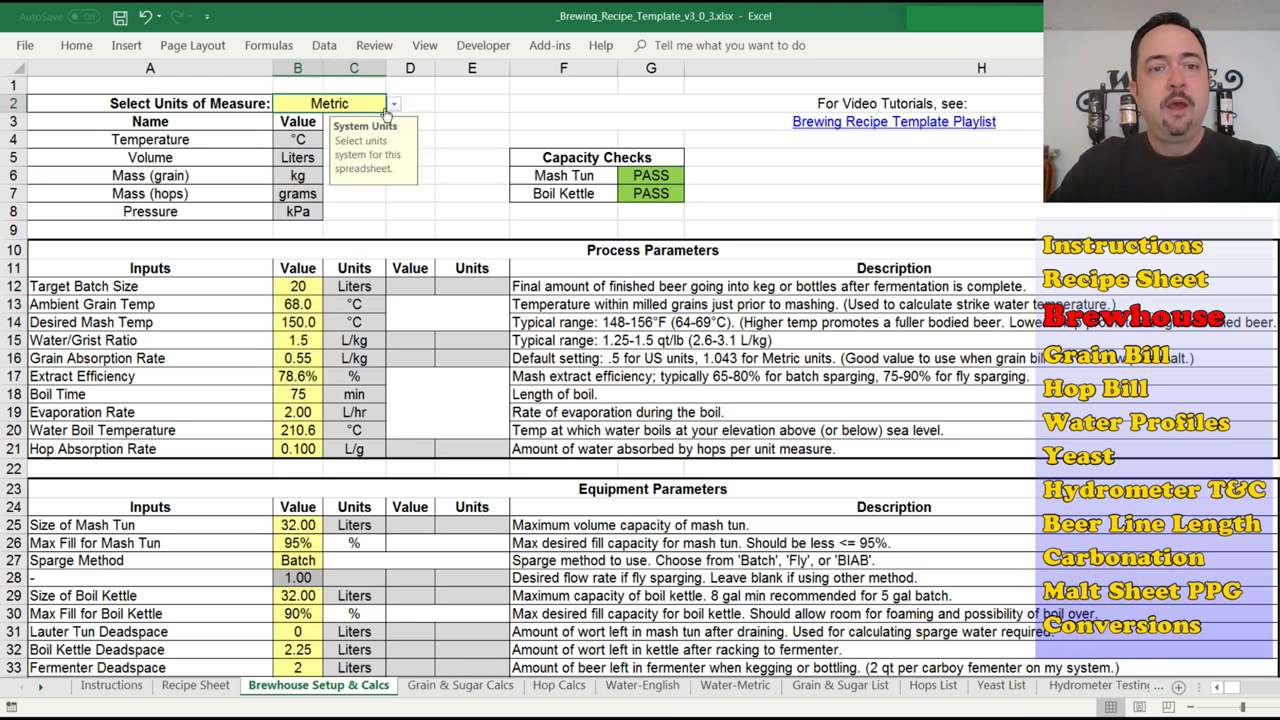
{"action": "left_click", "coordinate": [310, 121]}
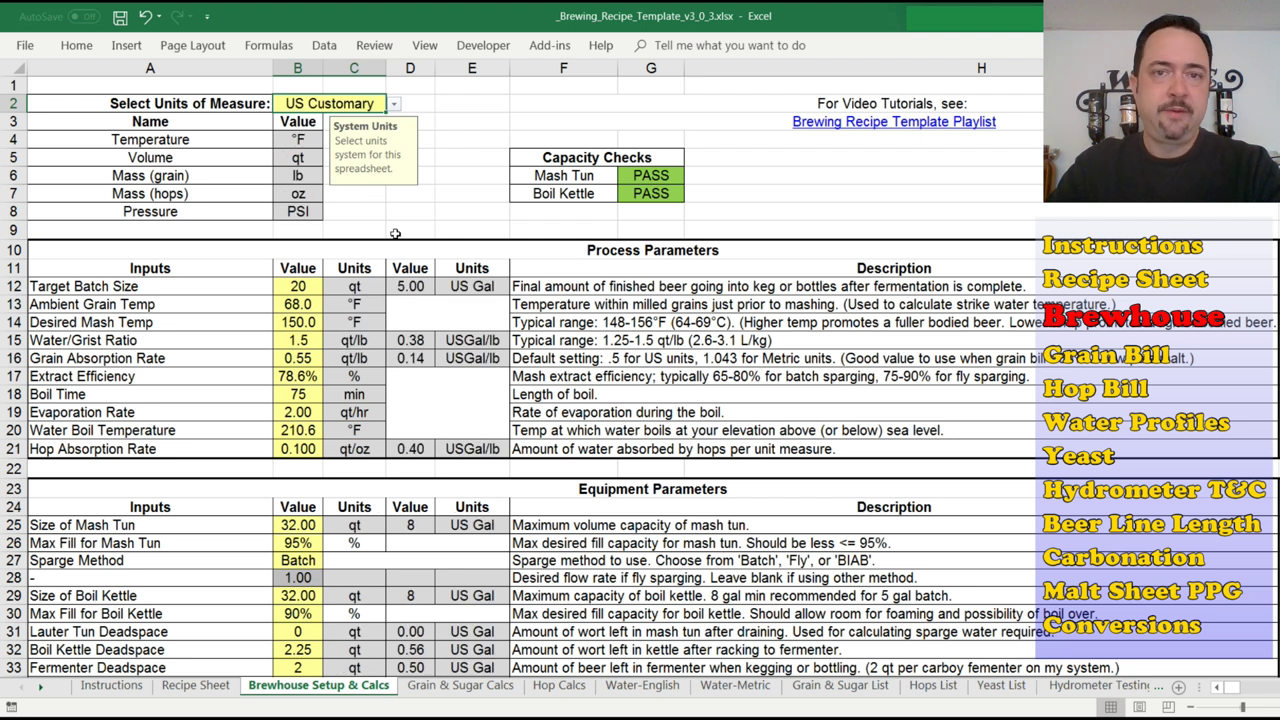
Highlight the process parameter inputs from Target Batch Size downward and the descriptions from Target Batch Size to Water Boil Temperature.
{"action": "left_click", "coordinate": [433, 275]}
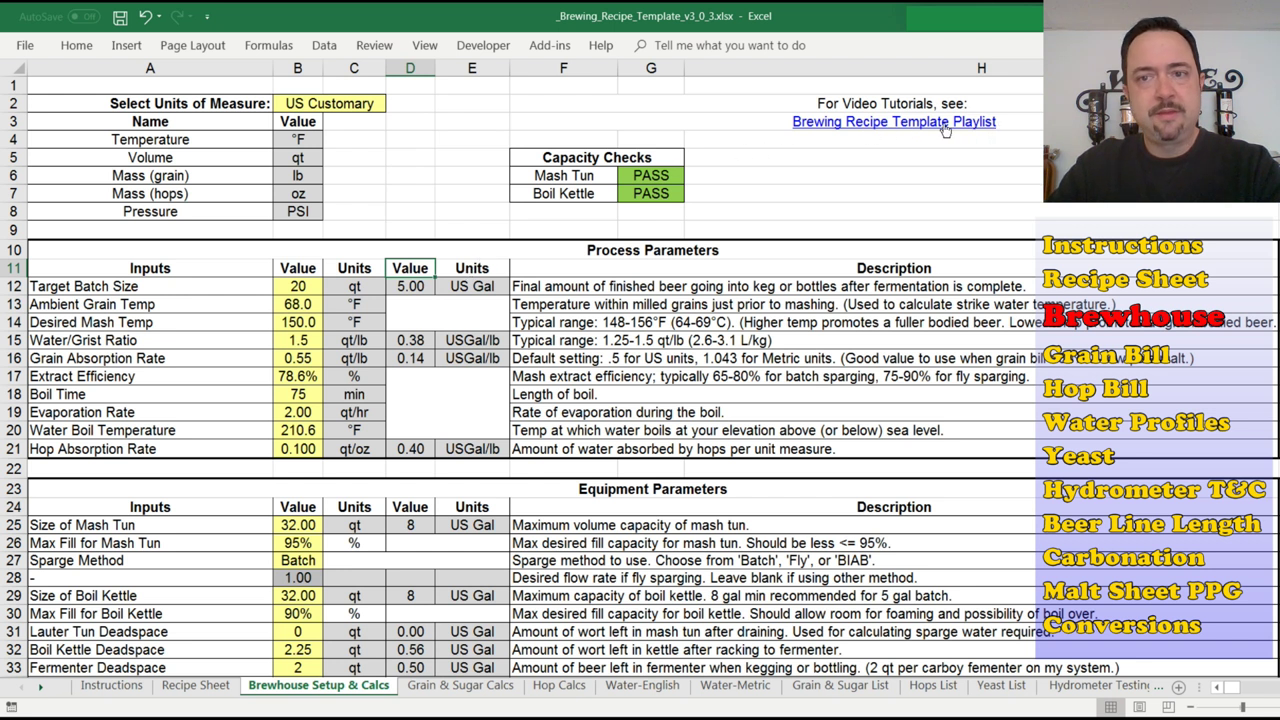
{"action": "left_click", "coordinate": [494, 340]}
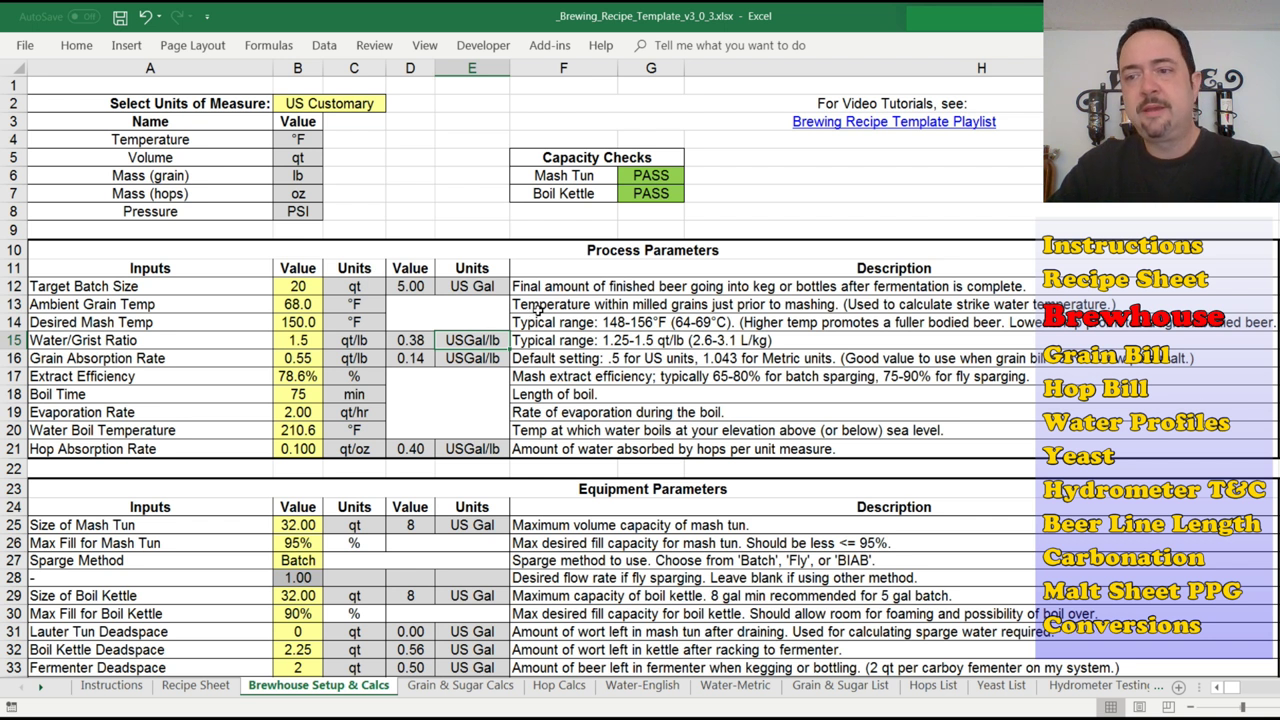
{"action": "left_click_drag", "start_coordinate": [148, 286], "coordinate": [296, 387]}
{"action": "left_click", "coordinate": [226, 346]}
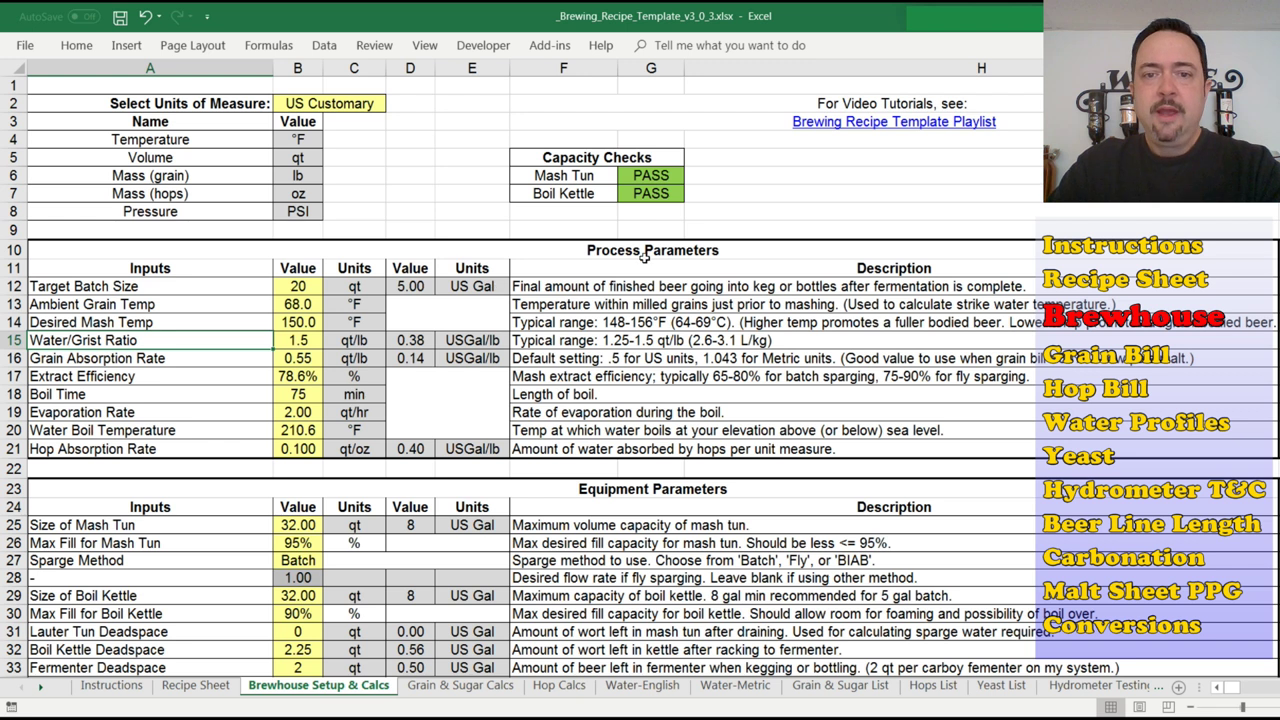
{"action": "left_click_drag", "start_coordinate": [800, 290], "coordinate": [822, 456]}
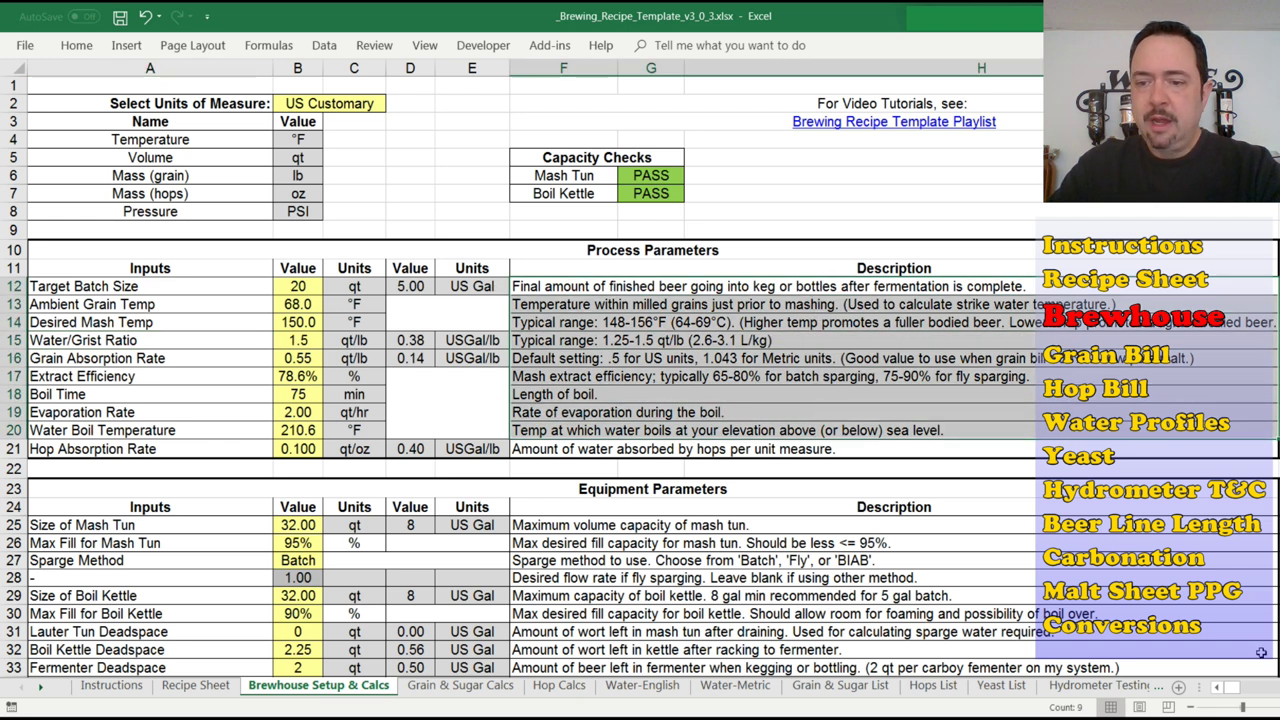
Review the Notes column beside the process parameters, selecting the Grain Absorption Rate and Evaporation Rate notes, and return to the inputs.
{"action": "scroll", "coordinate": [1245, 642], "scroll_direction": "right", "scroll_amount": 1}
{"action": "scroll", "coordinate": [653, 377], "scroll_direction": "right", "scroll_amount": 6}
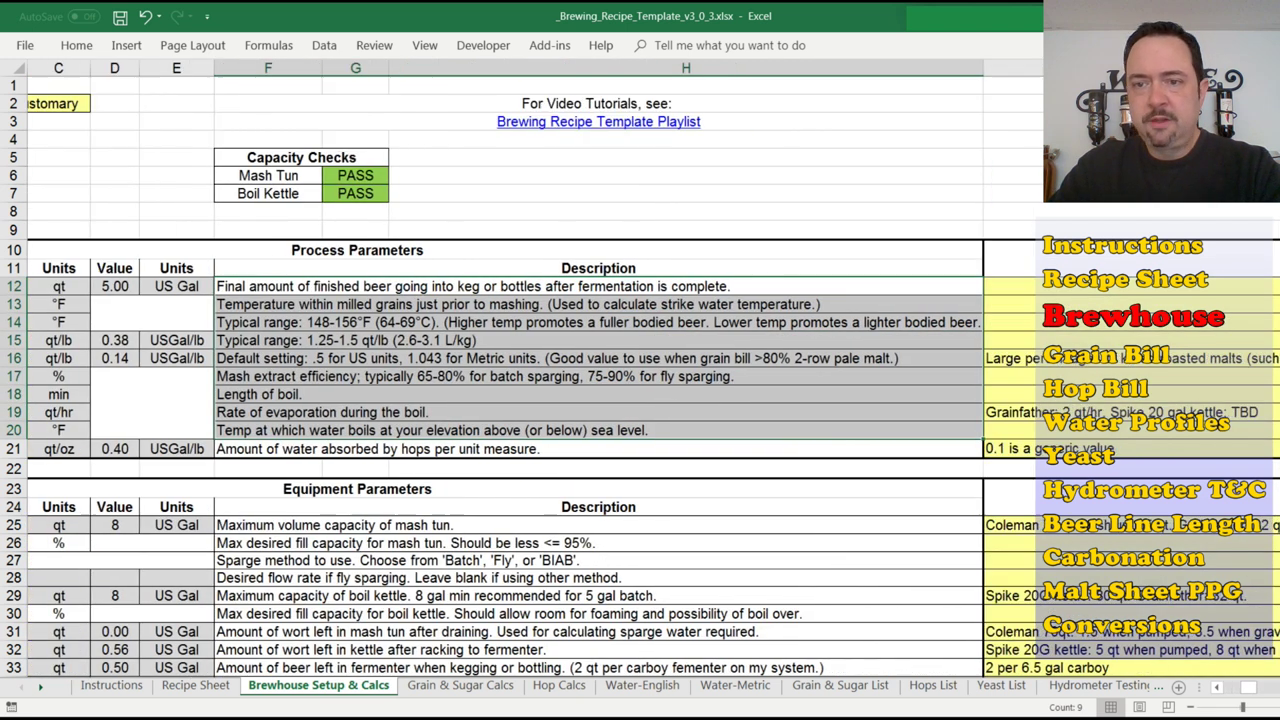
{"action": "scroll", "coordinate": [636, 457], "scroll_direction": "right", "scroll_amount": 1}
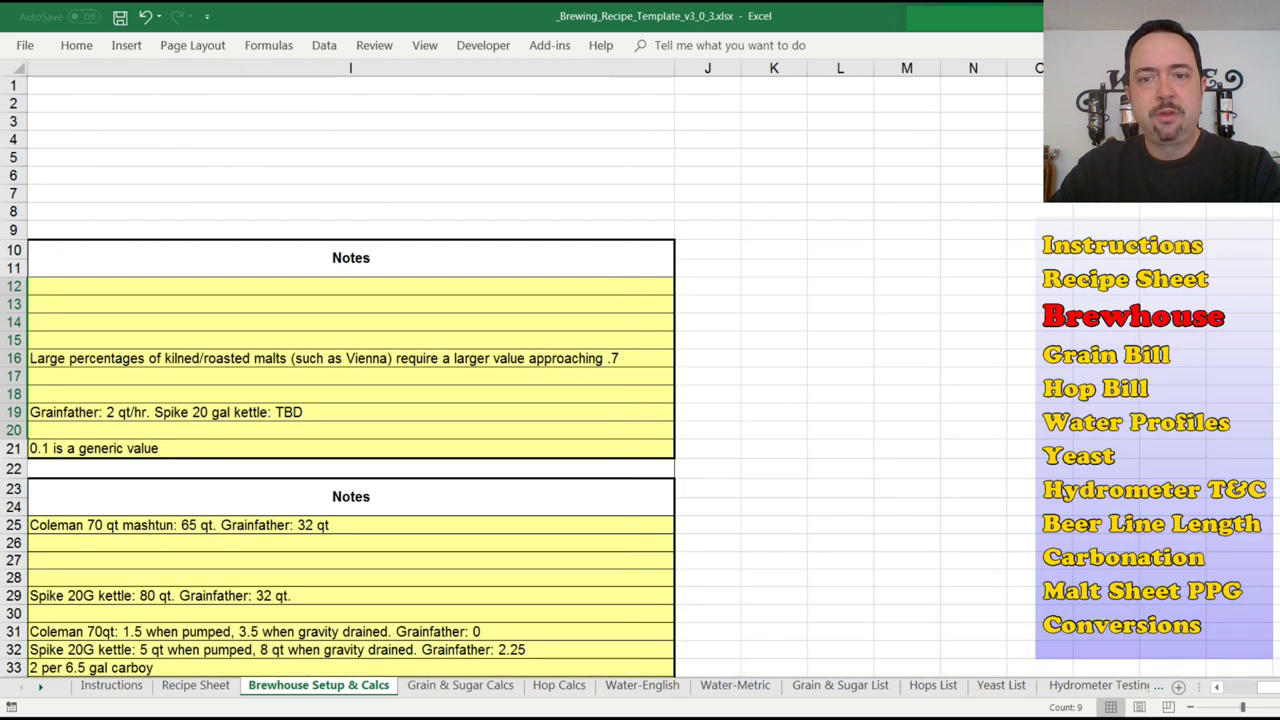
{"action": "left_click", "coordinate": [283, 352]}
{"action": "left_click", "coordinate": [191, 317]}
{"action": "left_click", "coordinate": [155, 357]}
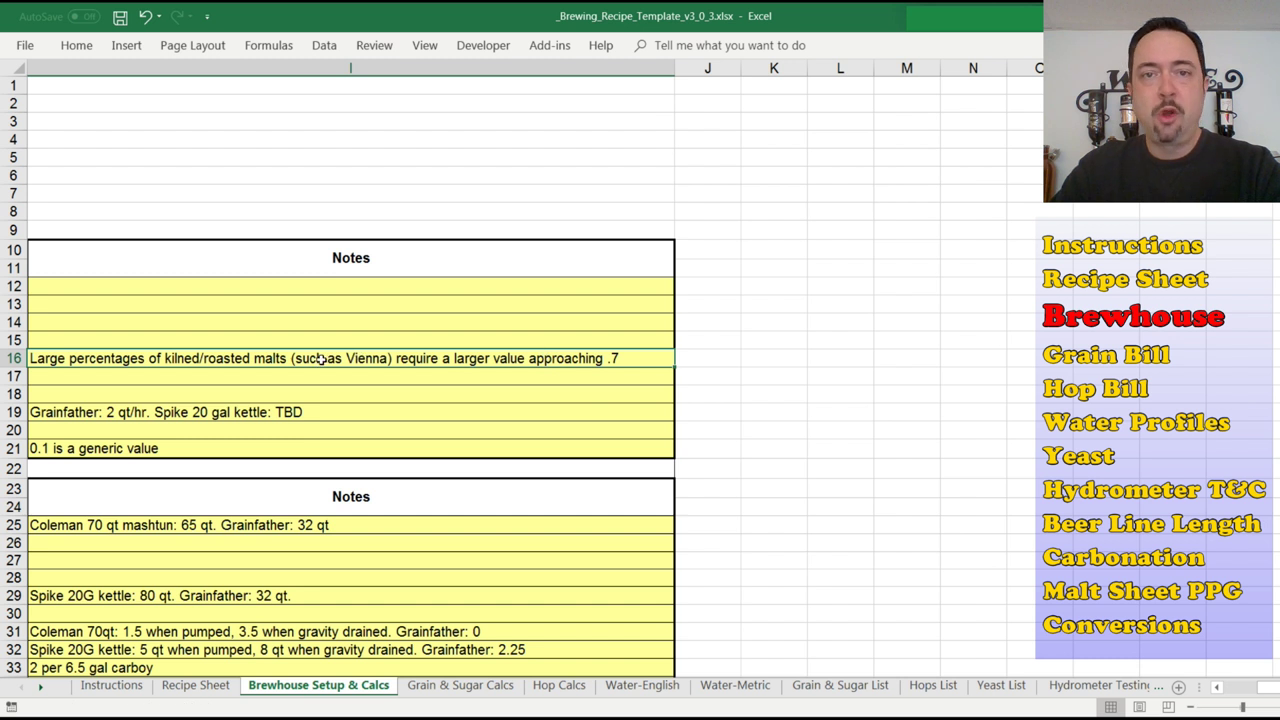
{"action": "left_click", "coordinate": [136, 412]}
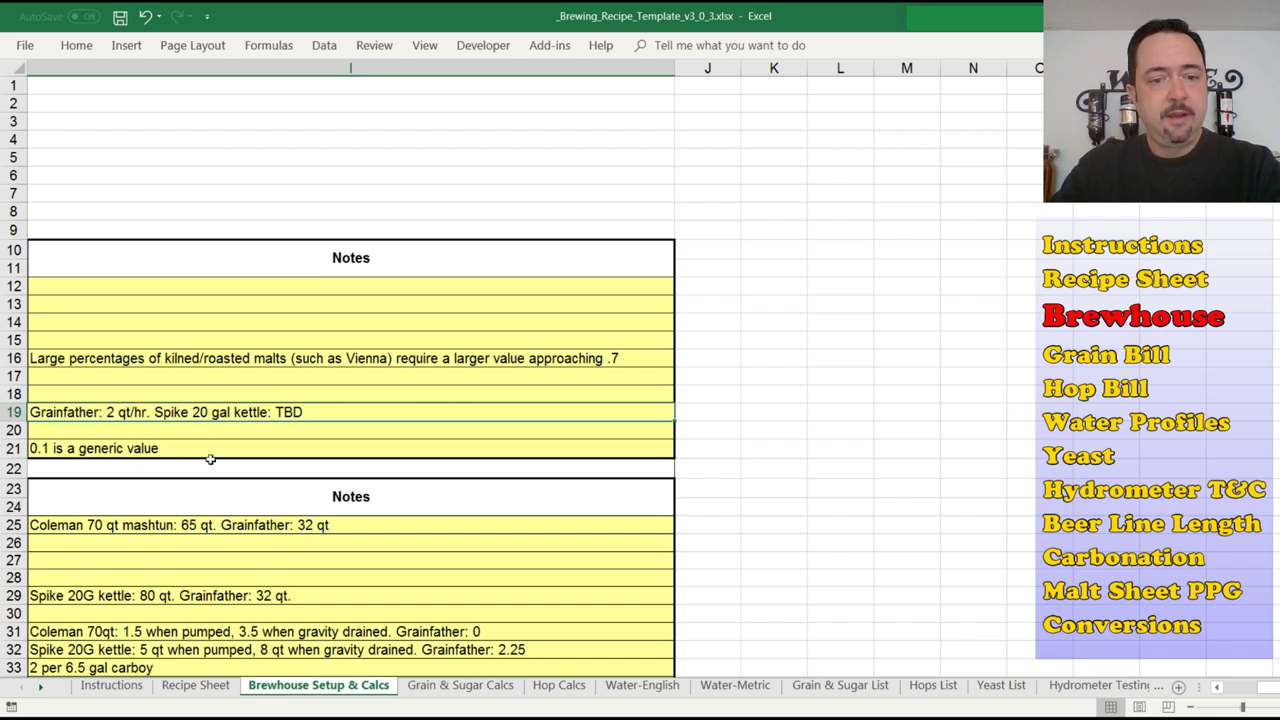
{"action": "left_click", "coordinate": [1240, 687]}
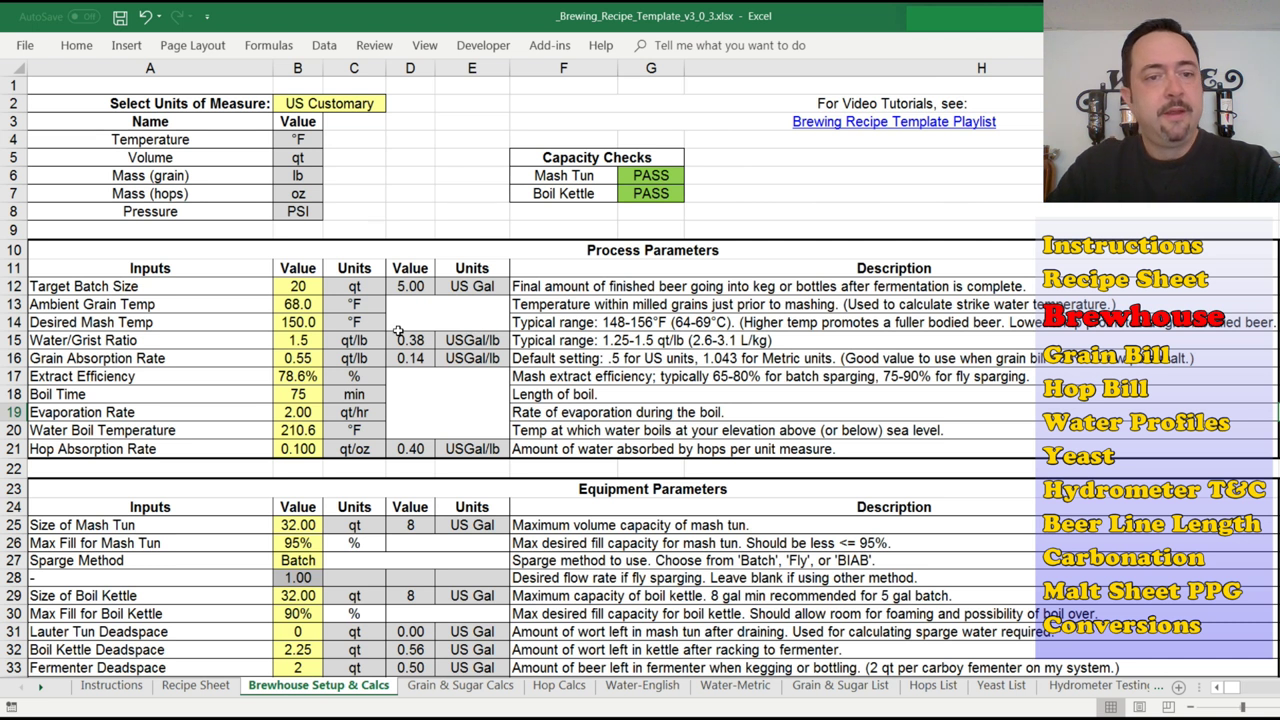
Examine the Target Batch Size value and its description in the Process Parameters section.
{"action": "left_click", "coordinate": [343, 320]}
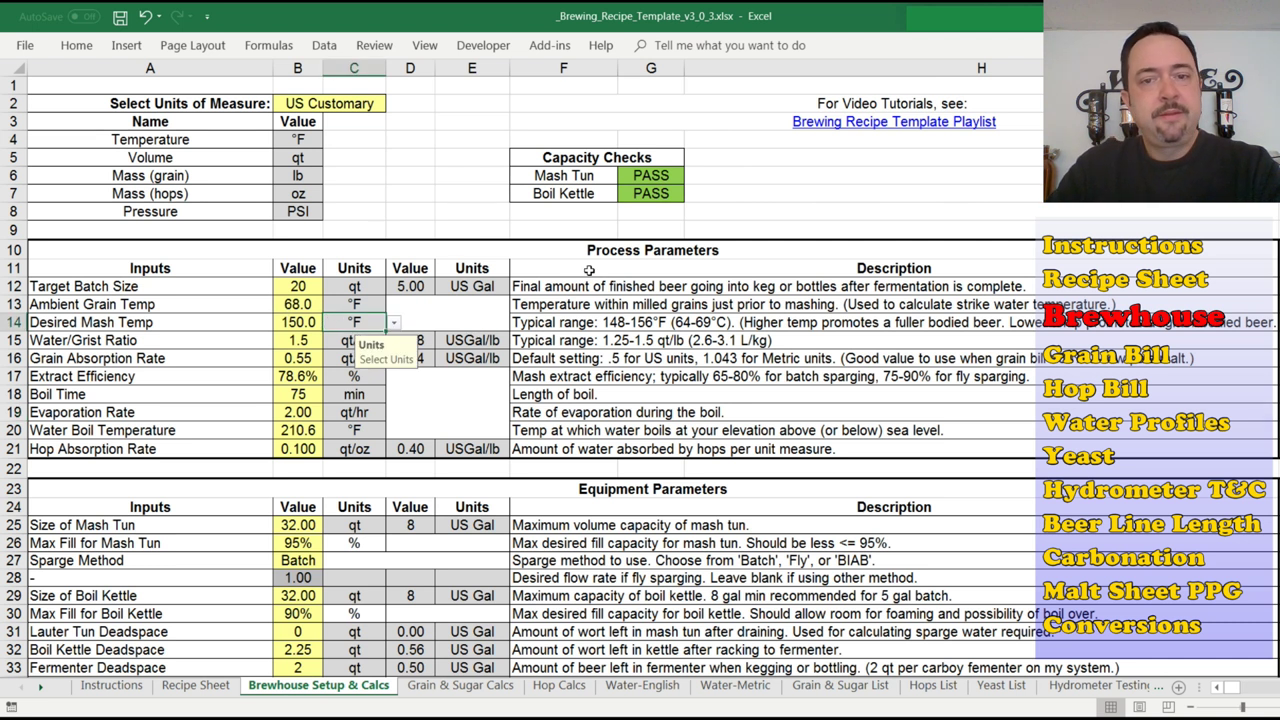
{"action": "left_click", "coordinate": [321, 287]}
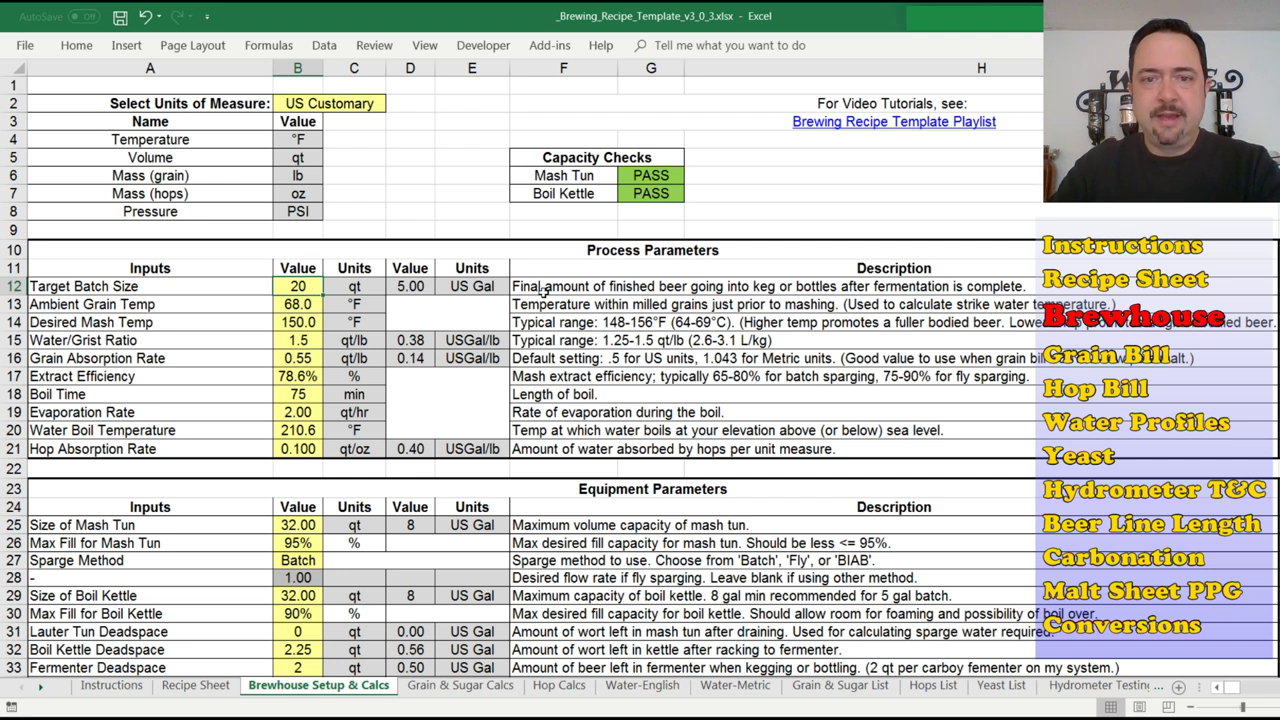
{"action": "left_click", "coordinate": [564, 288]}
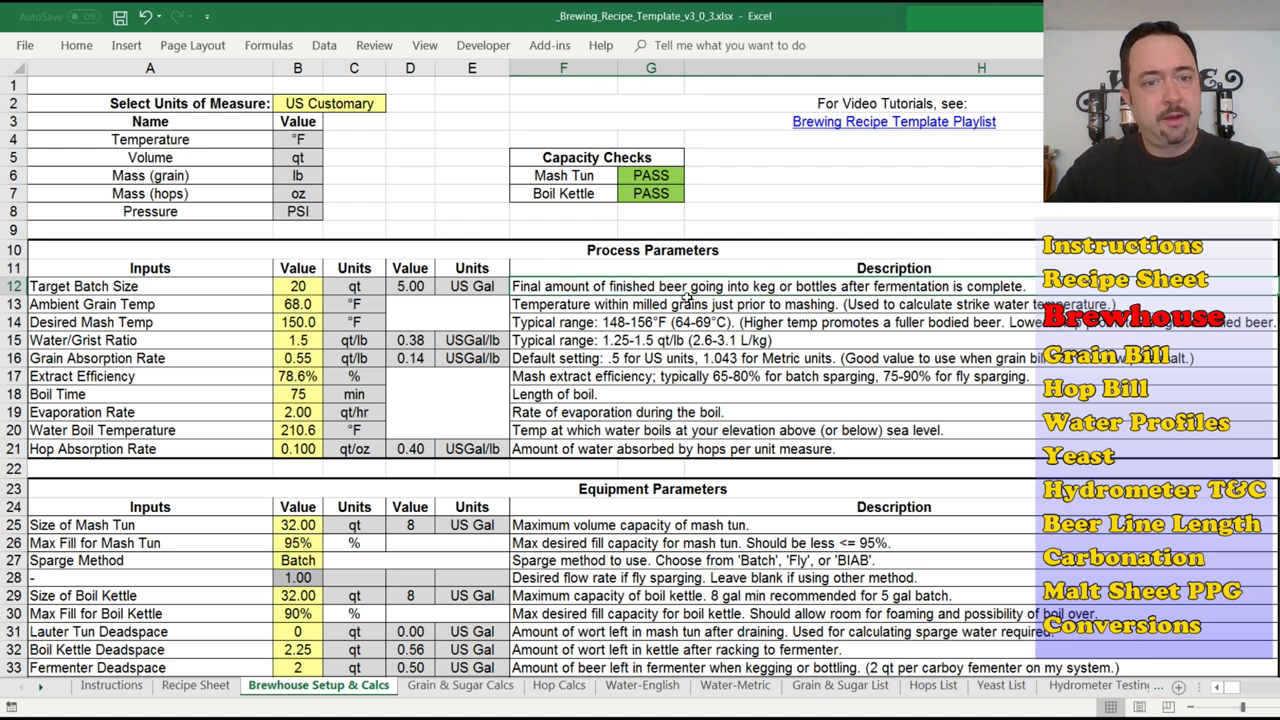
Compare the Ambient Grain Temp and Desired Mash Temp inputs and read the mash temperature guidance.
{"action": "left_click", "coordinate": [311, 305]}
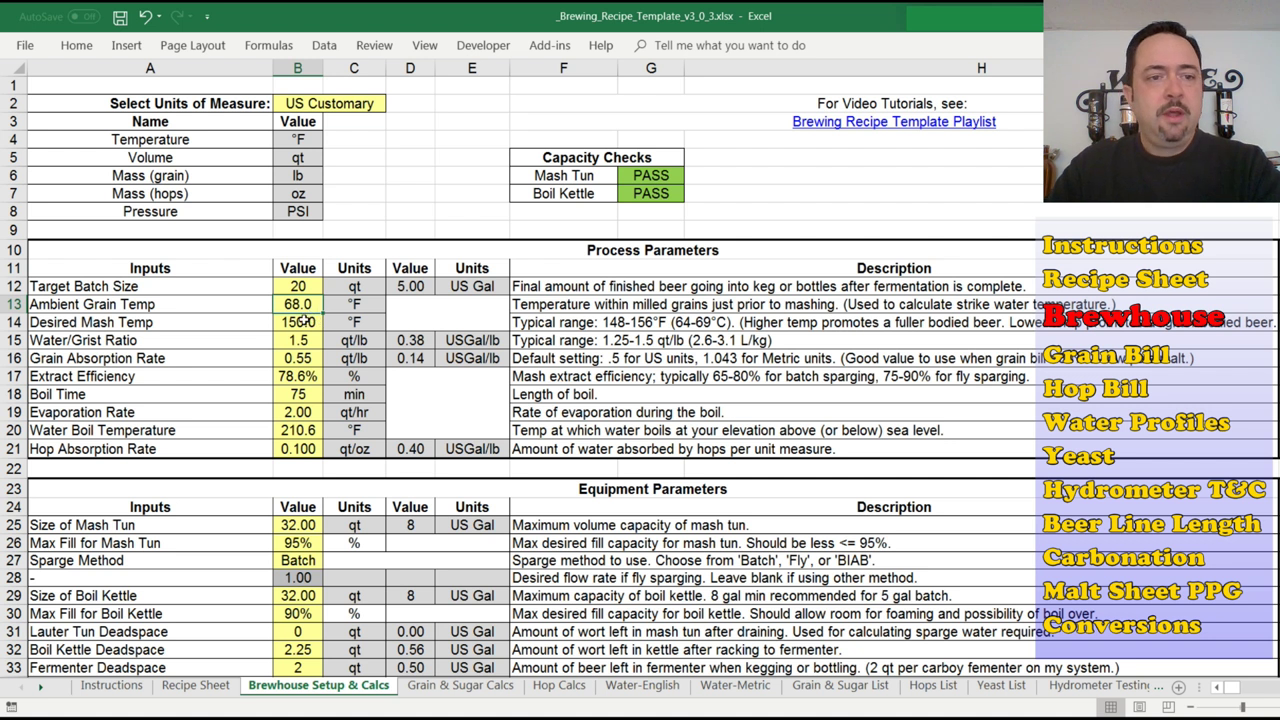
{"action": "left_click", "coordinate": [298, 322]}
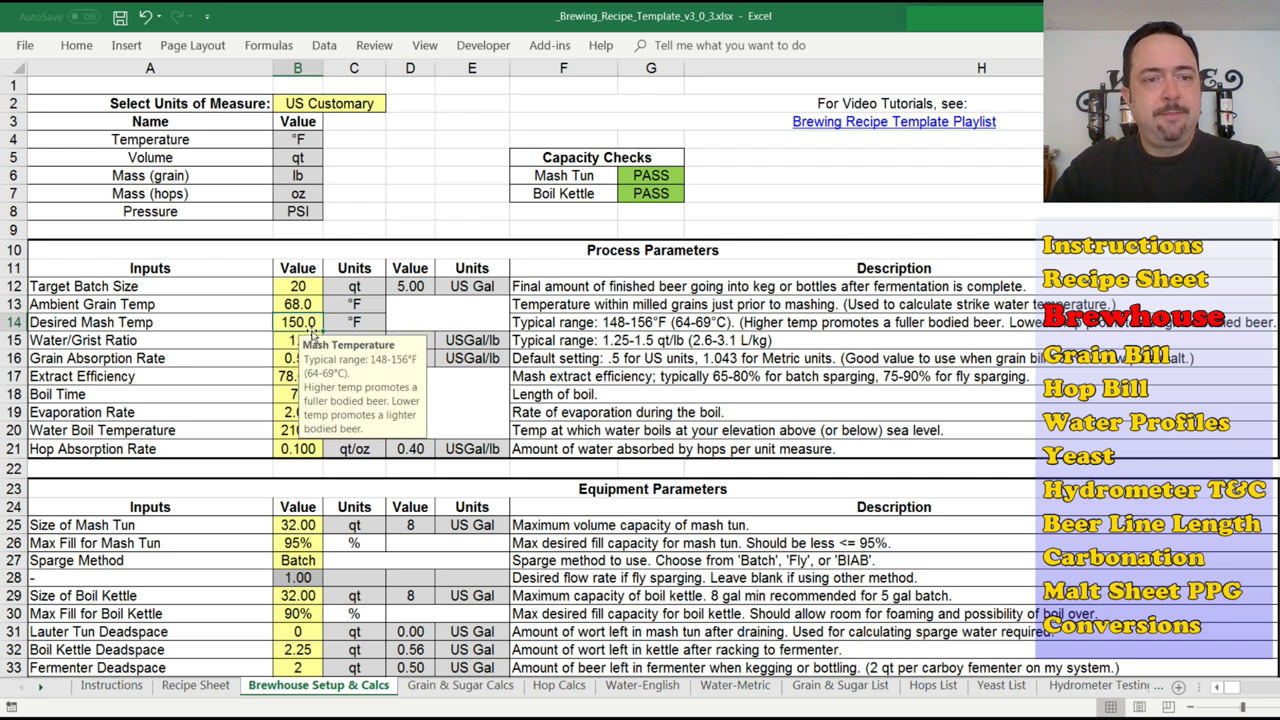
{"action": "left_click", "coordinate": [298, 304]}
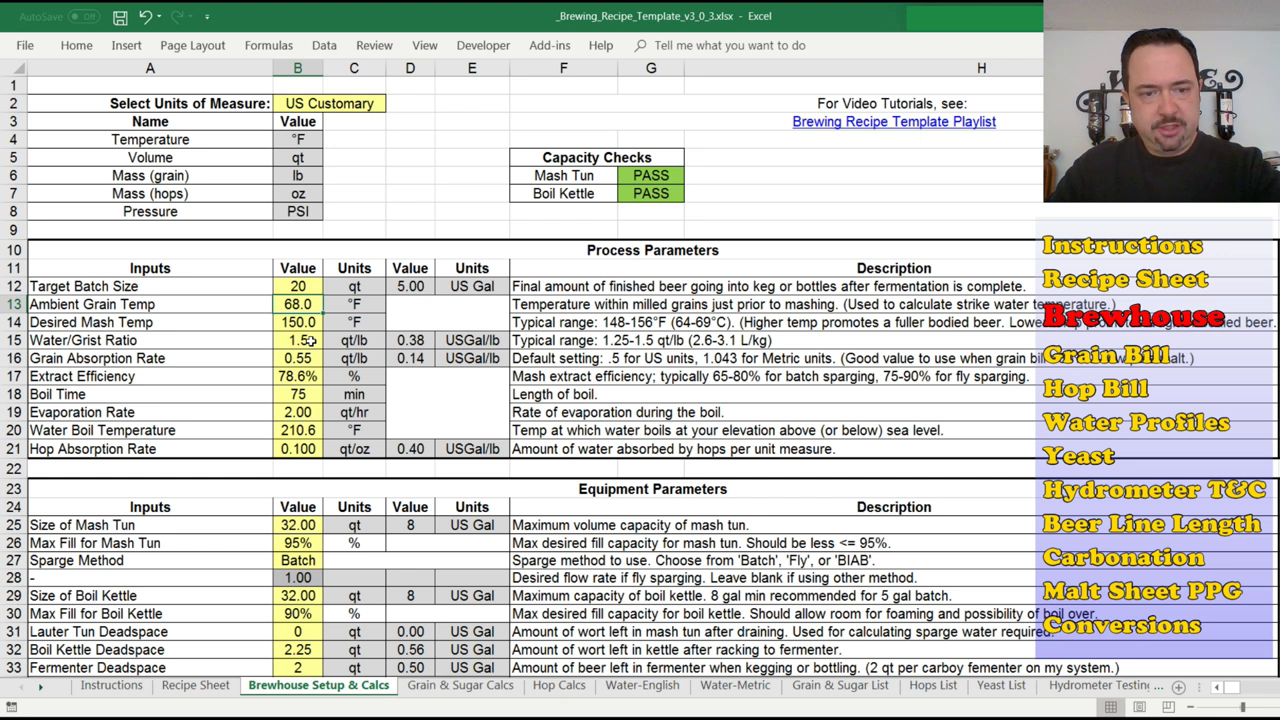
{"action": "left_click", "coordinate": [300, 328]}
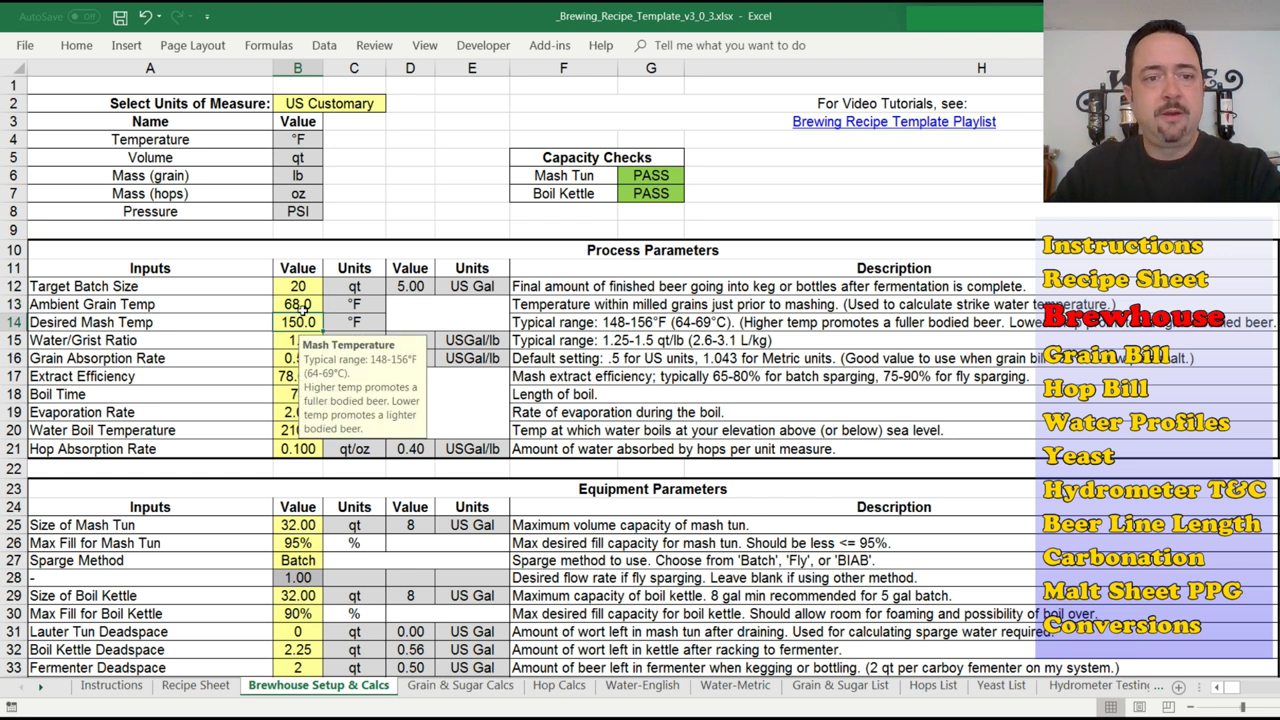
{"action": "left_click", "coordinate": [298, 305]}
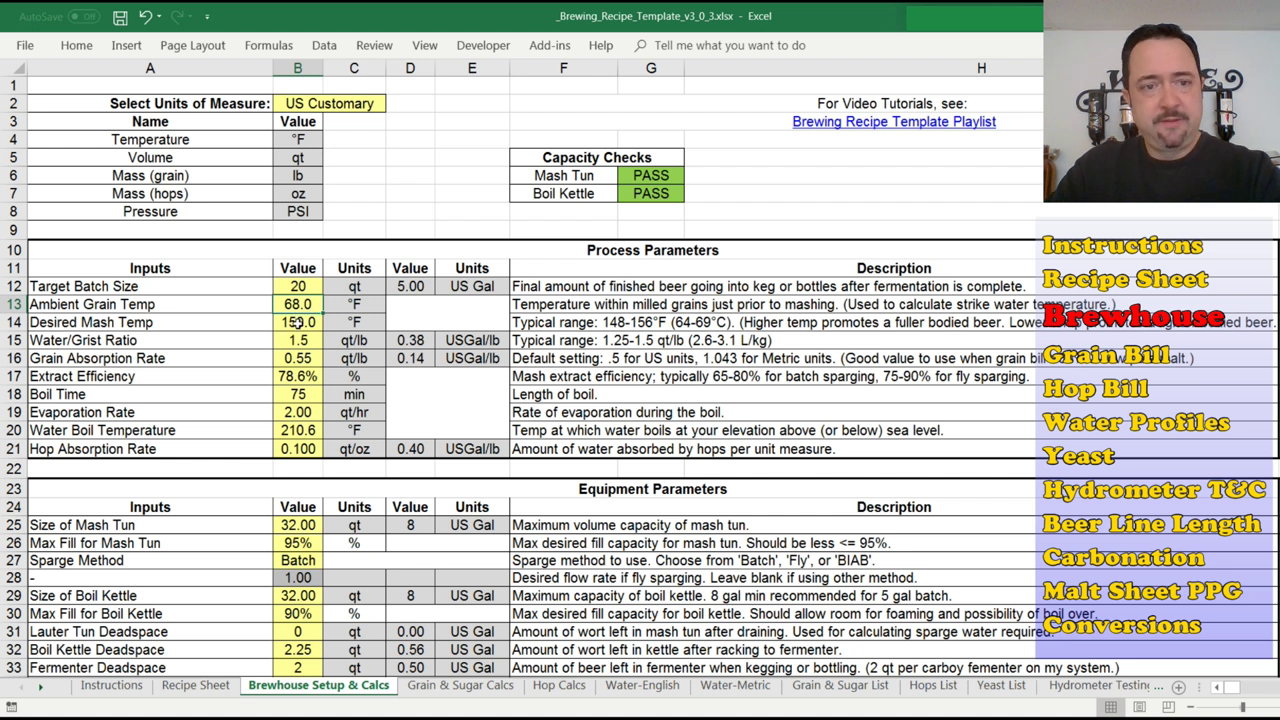
{"action": "left_click", "coordinate": [298, 322]}
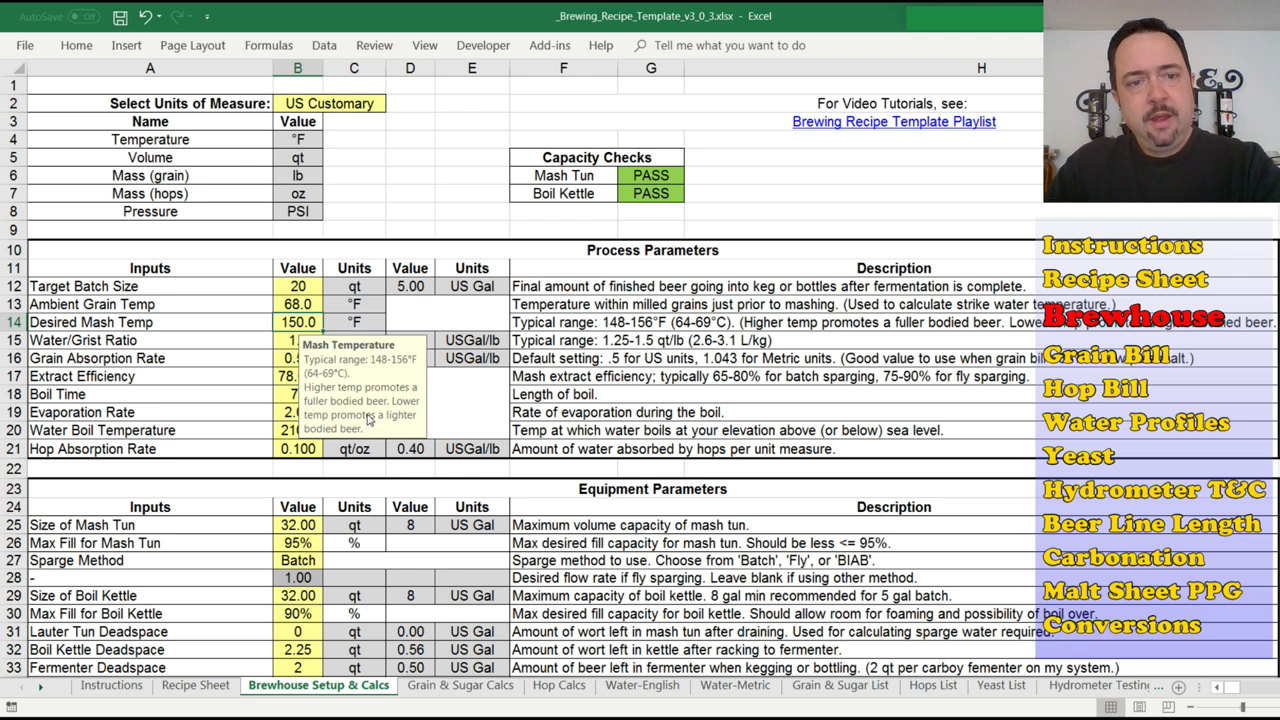
{"action": "left_click", "coordinate": [329, 323]}
{"action": "left_click", "coordinate": [314, 324]}
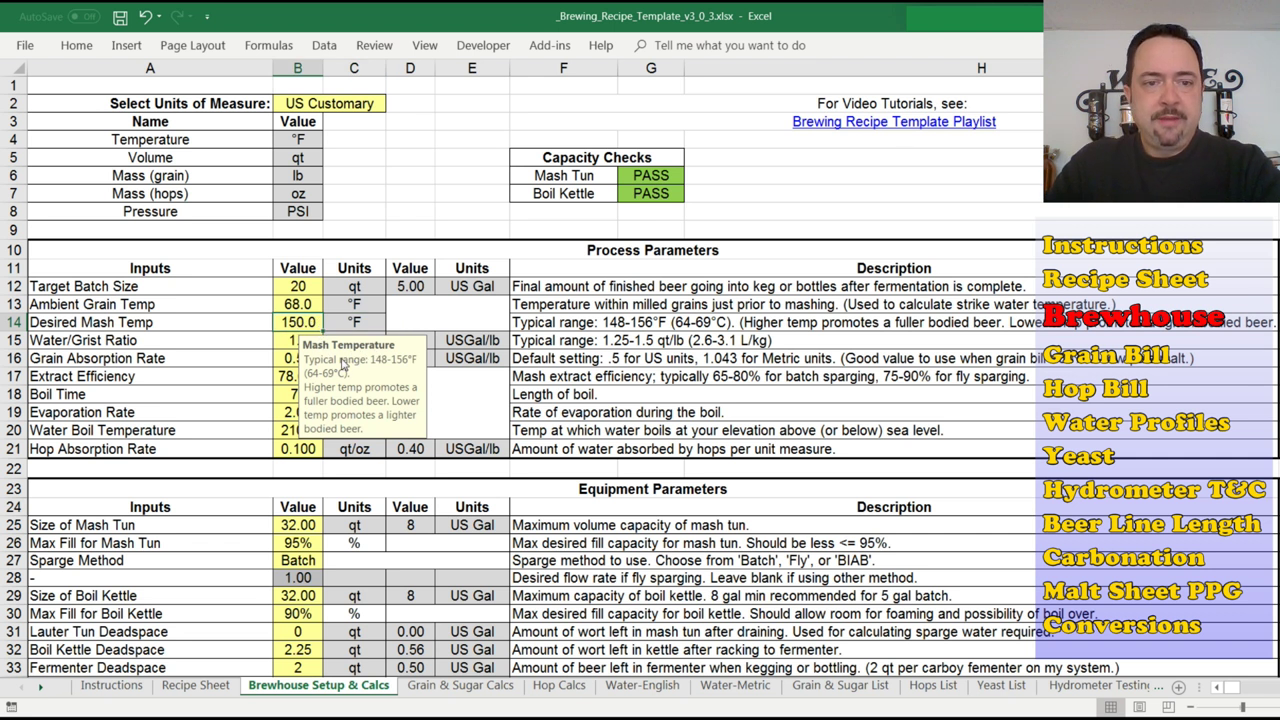
Check the input hints for Extract Efficiency and Grain Absorption Rate and highlight the descriptions from Desired Mash Temp to Boil Time.
{"action": "left_click", "coordinate": [281, 393]}
{"action": "left_click", "coordinate": [310, 377]}
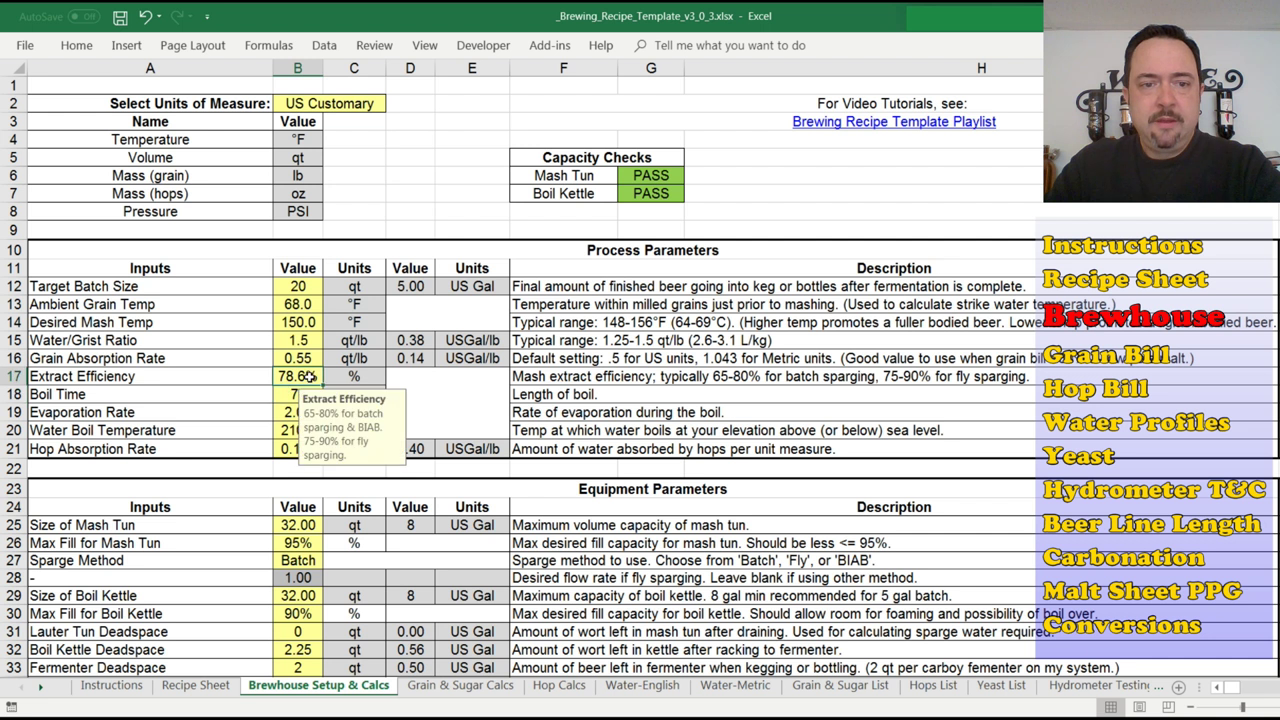
{"action": "left_click", "coordinate": [301, 359]}
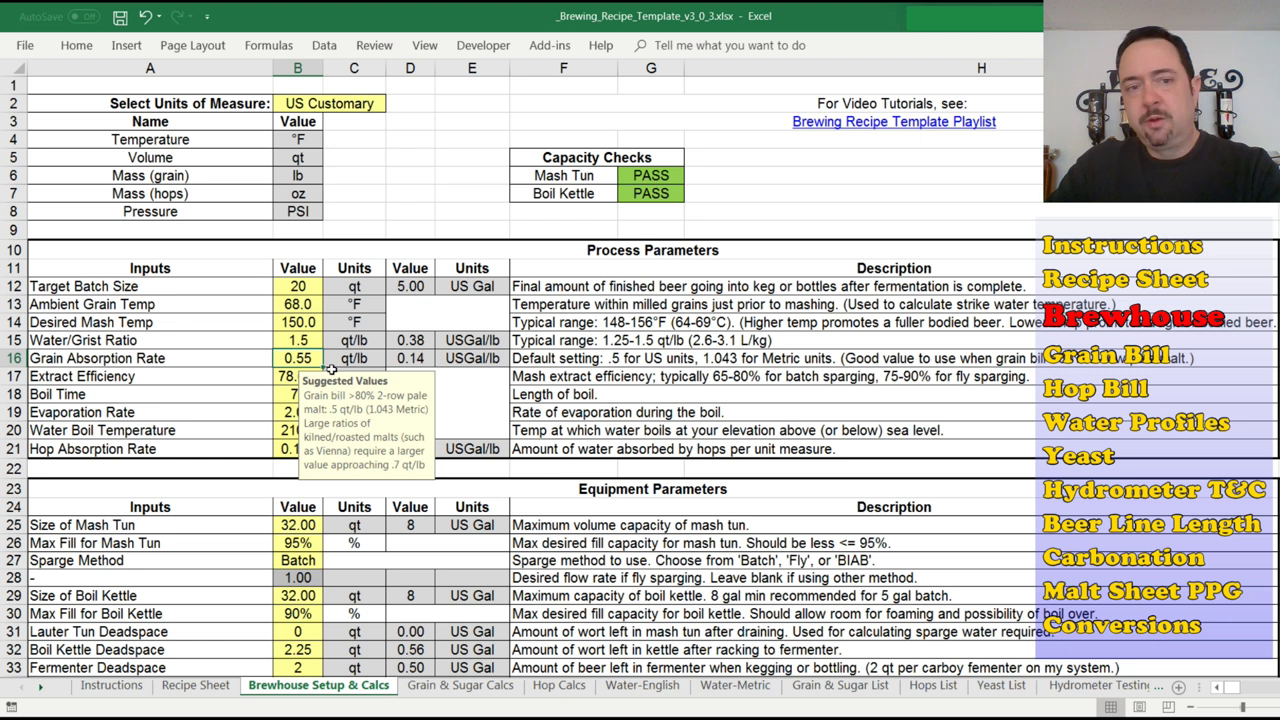
{"action": "left_click", "coordinate": [578, 368]}
{"action": "left_click_drag", "start_coordinate": [582, 322], "coordinate": [953, 394]}
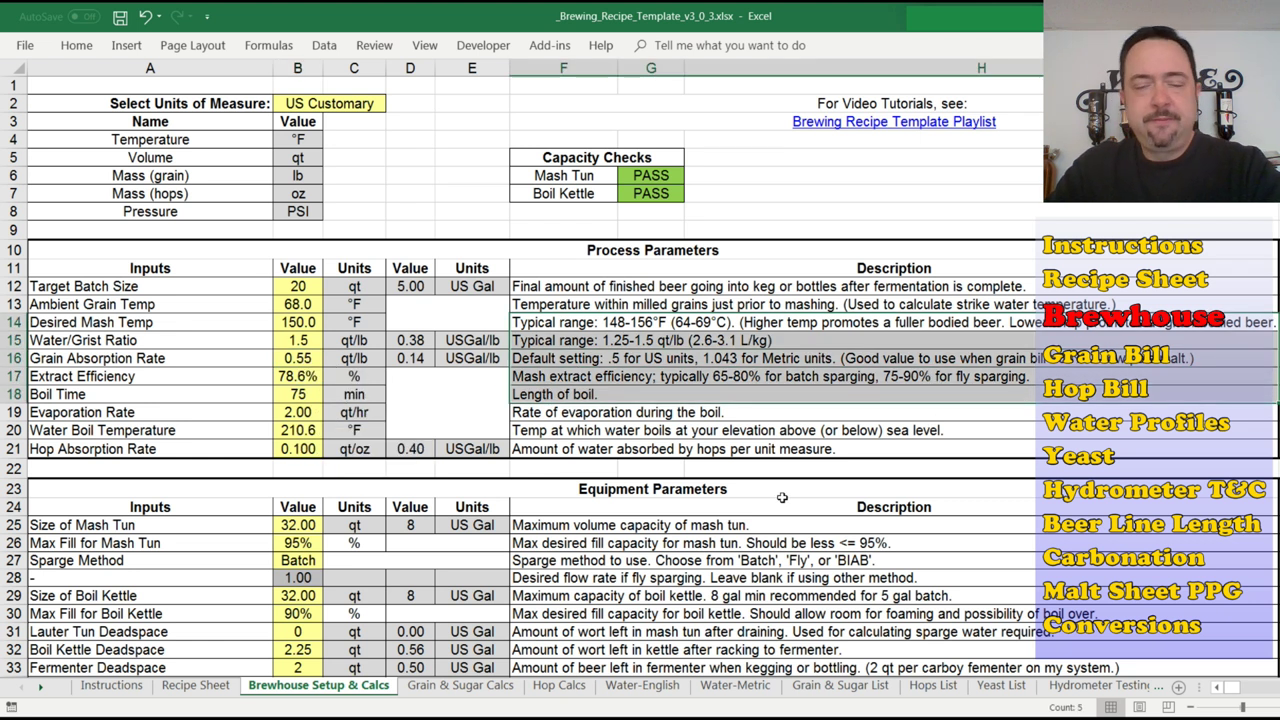
{"action": "left_click", "coordinate": [296, 378]}
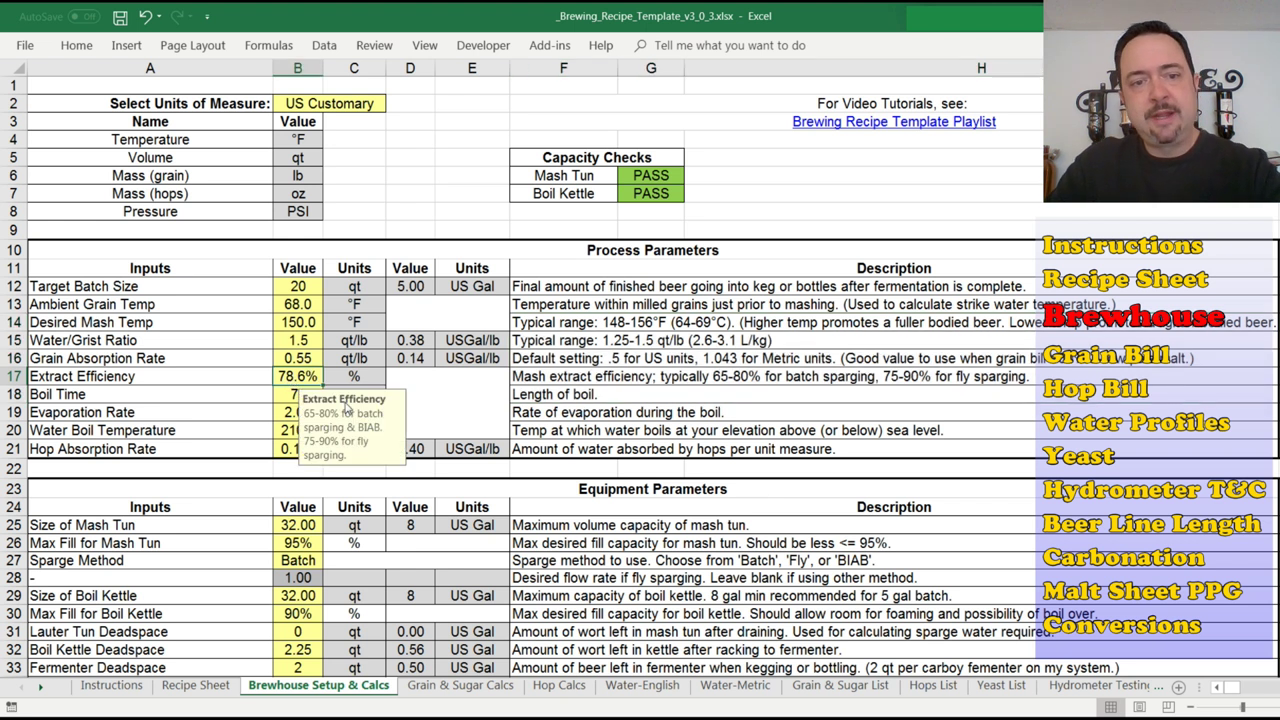
Read the suggested values for Water/Grist Ratio, Grain Absorption Rate and Extract Efficiency in turn.
{"action": "left_click", "coordinate": [305, 340]}
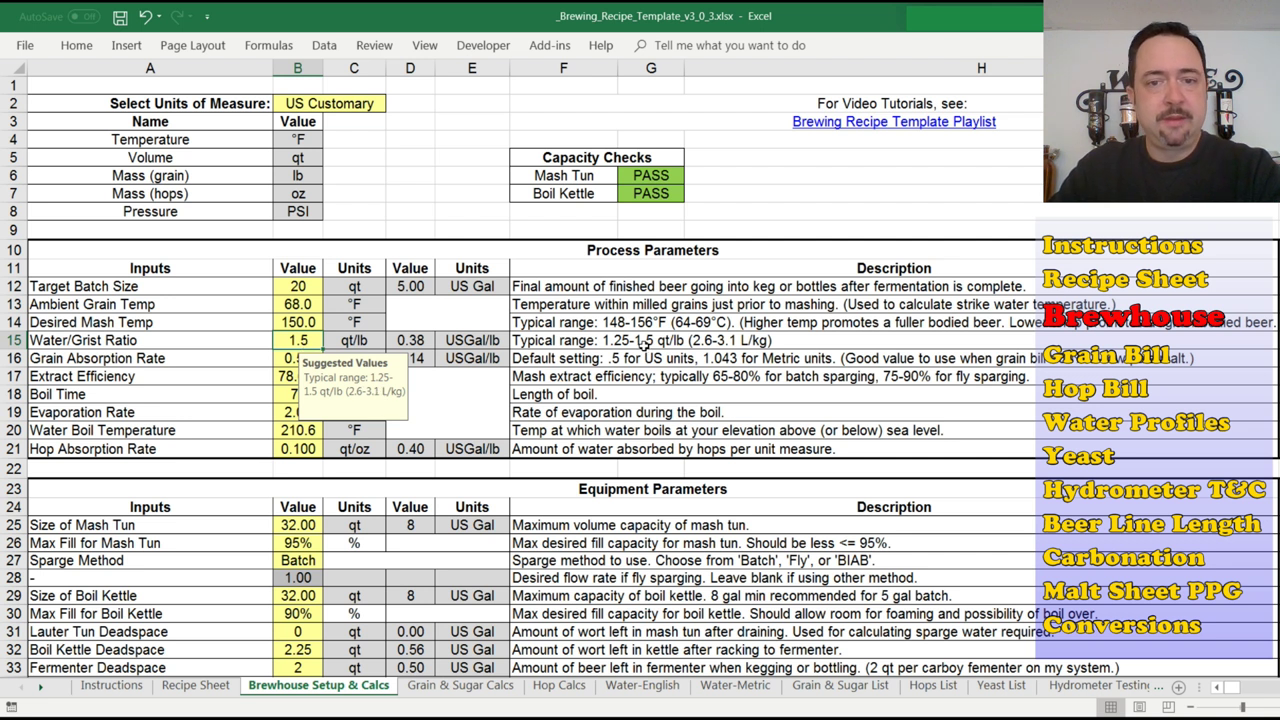
{"action": "left_click", "coordinate": [280, 363]}
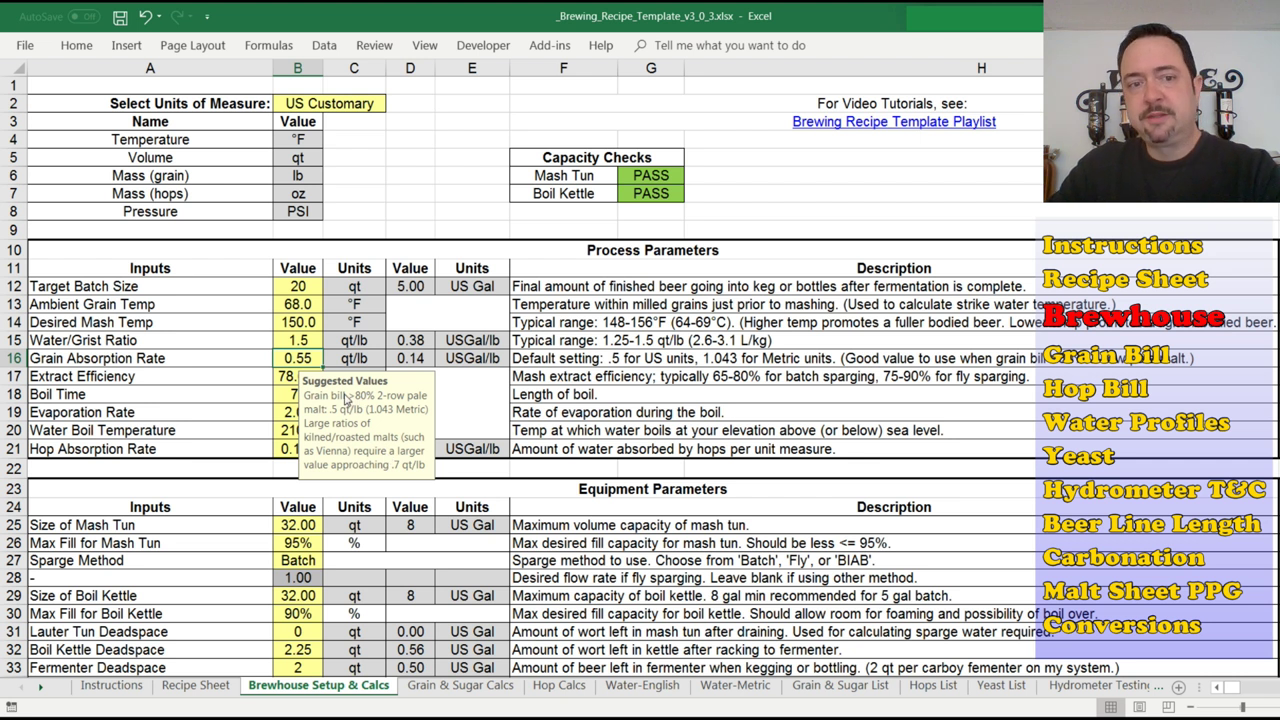
{"action": "left_click", "coordinate": [289, 379]}
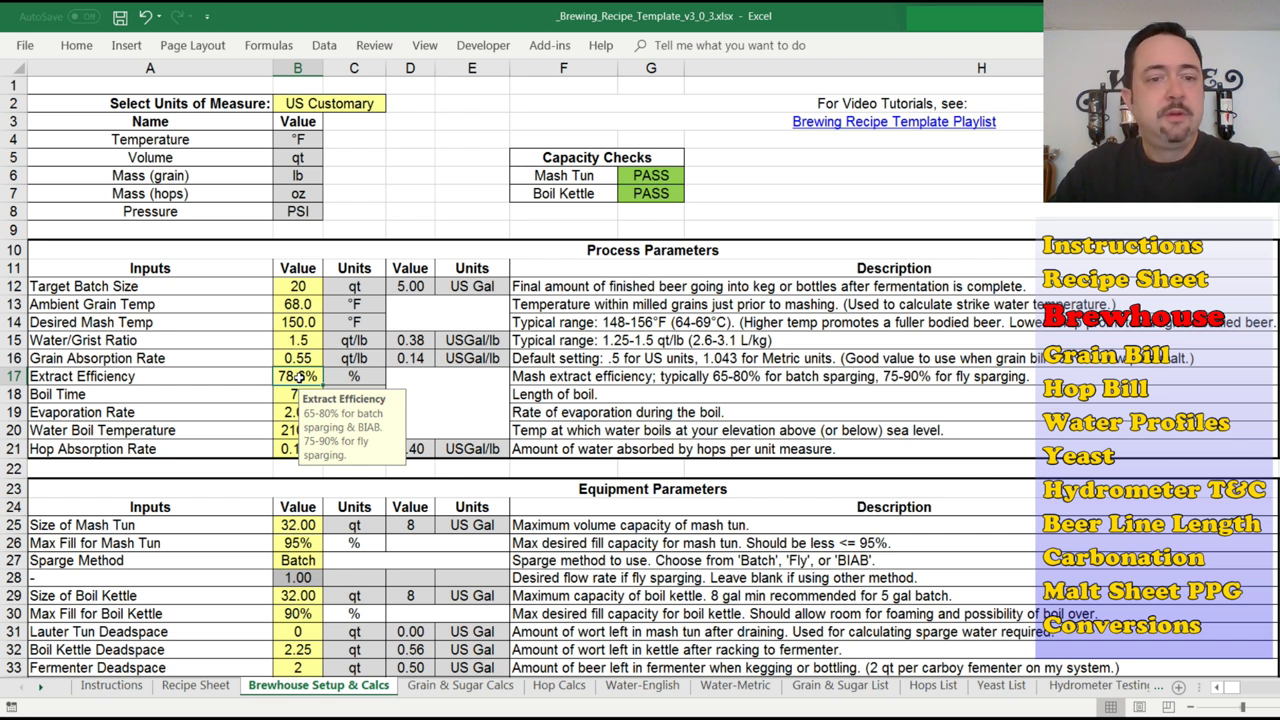
Inspect the remaining process parameter inputs from Boil Time through Hop Absorption Rate, one at a time.
{"action": "left_click", "coordinate": [304, 393]}
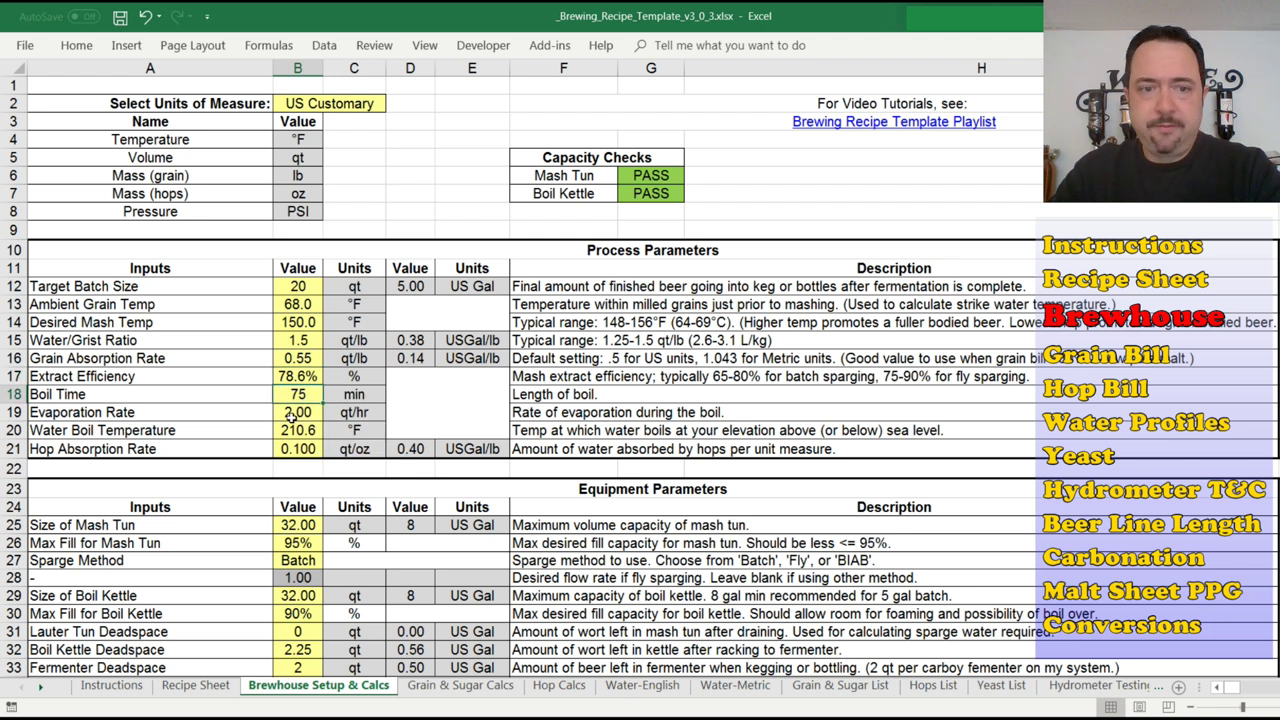
{"action": "left_click", "coordinate": [300, 413]}
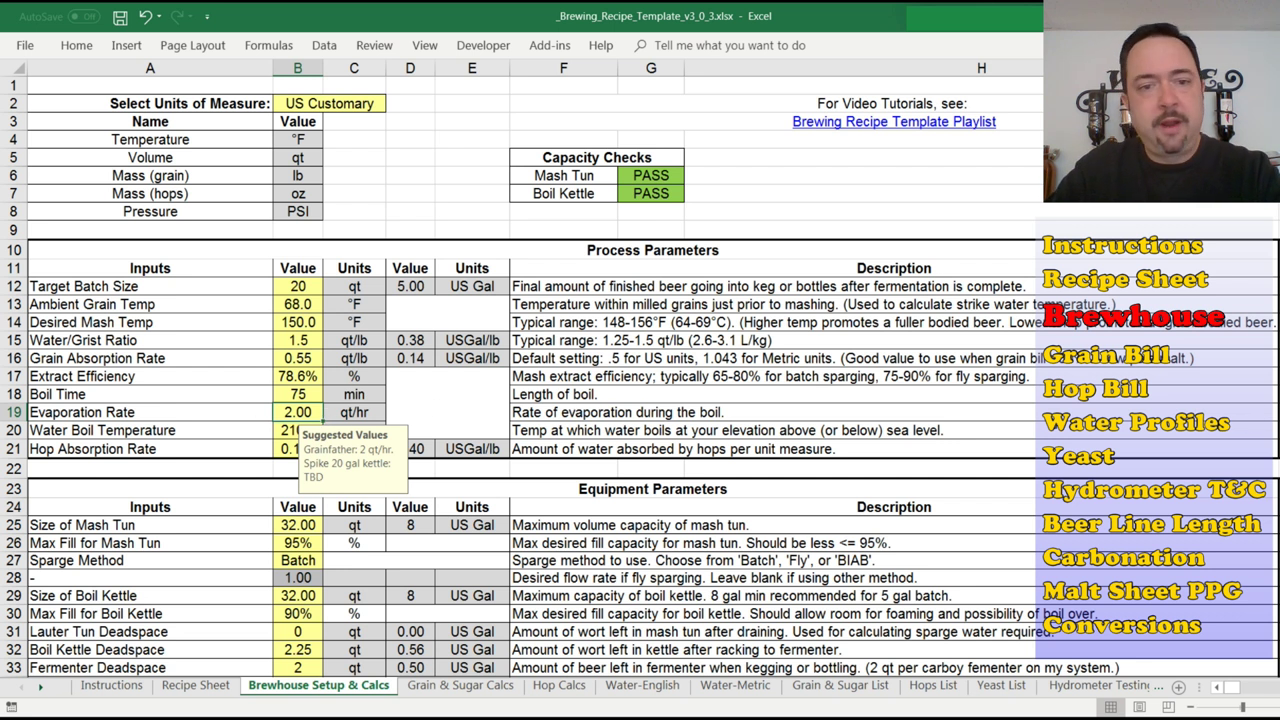
{"action": "left_click", "coordinate": [300, 431]}
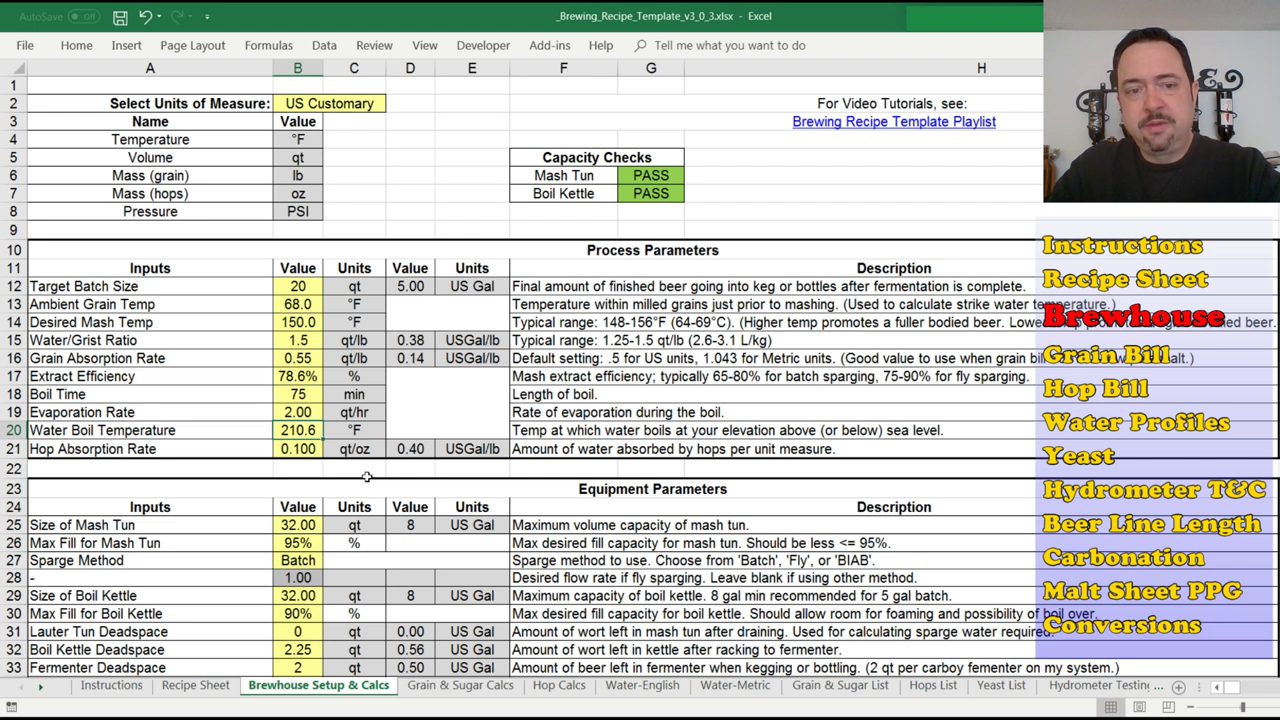
{"action": "left_click", "coordinate": [300, 449]}
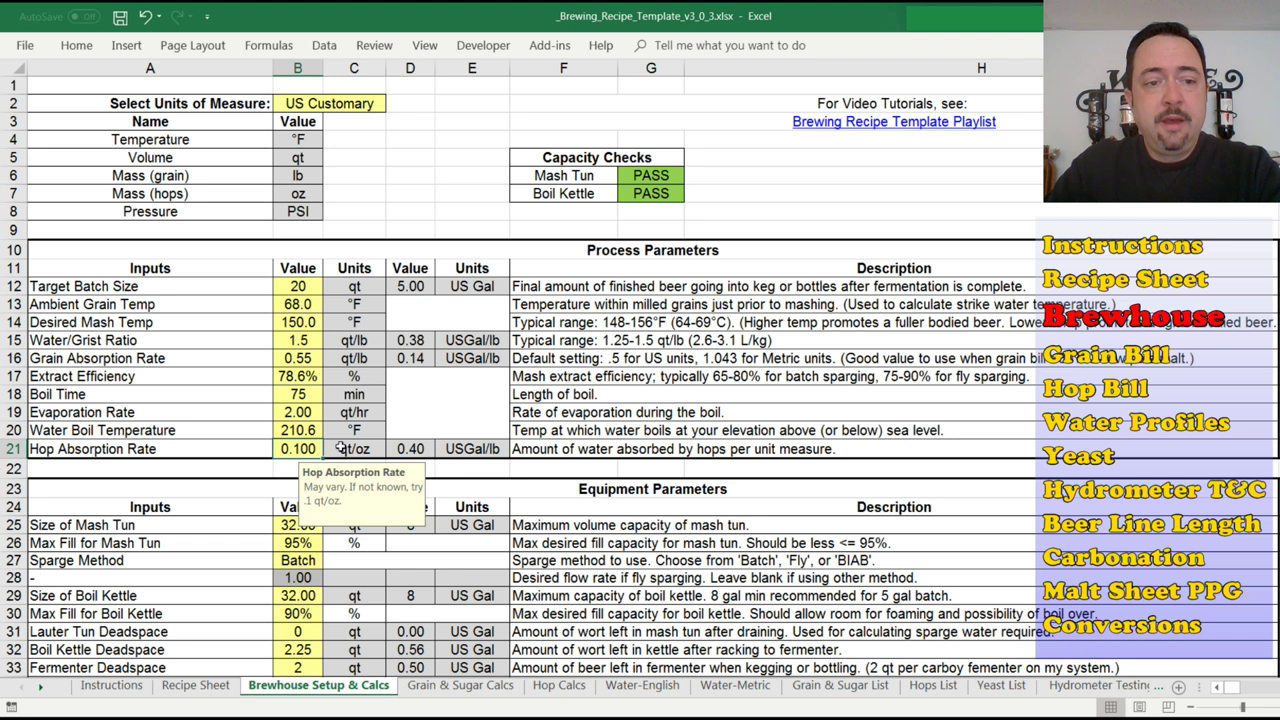
Compare the Grain Absorption Rate and Hop Absorption Rate inputs along with their suggested values.
{"action": "left_click_drag", "start_coordinate": [142, 358], "coordinate": [297, 358]}
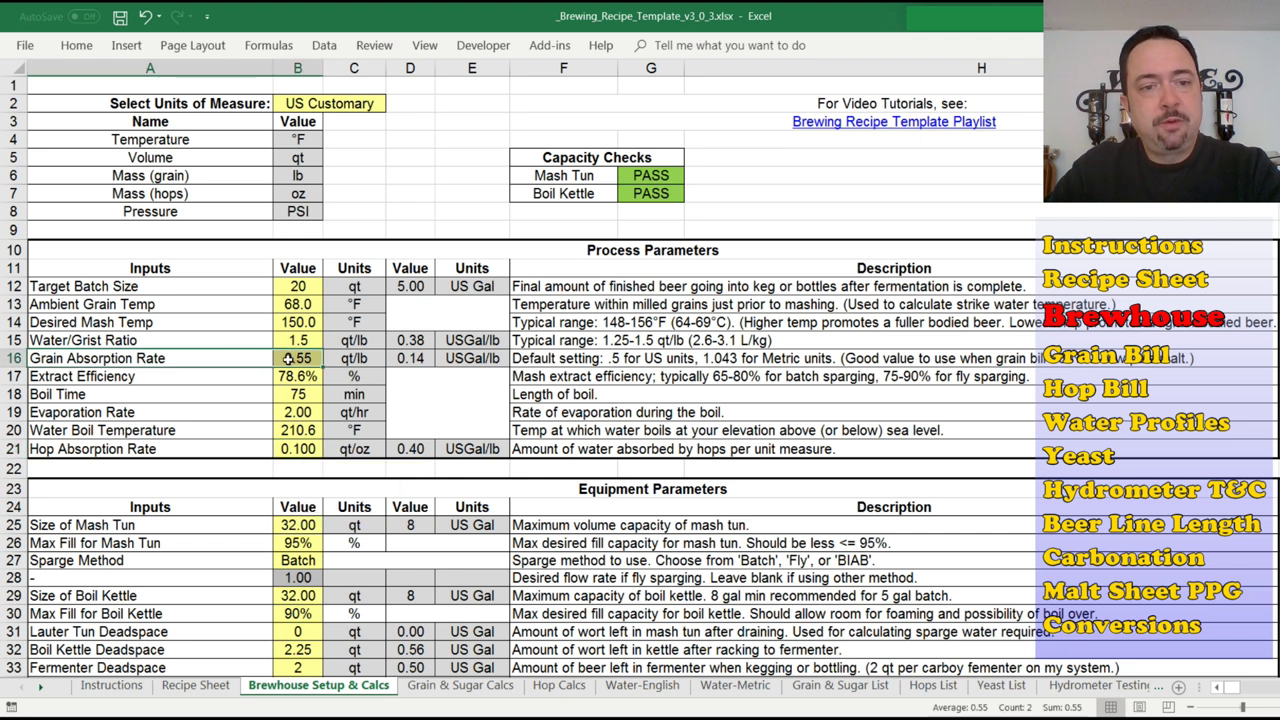
{"action": "left_click", "coordinate": [306, 450]}
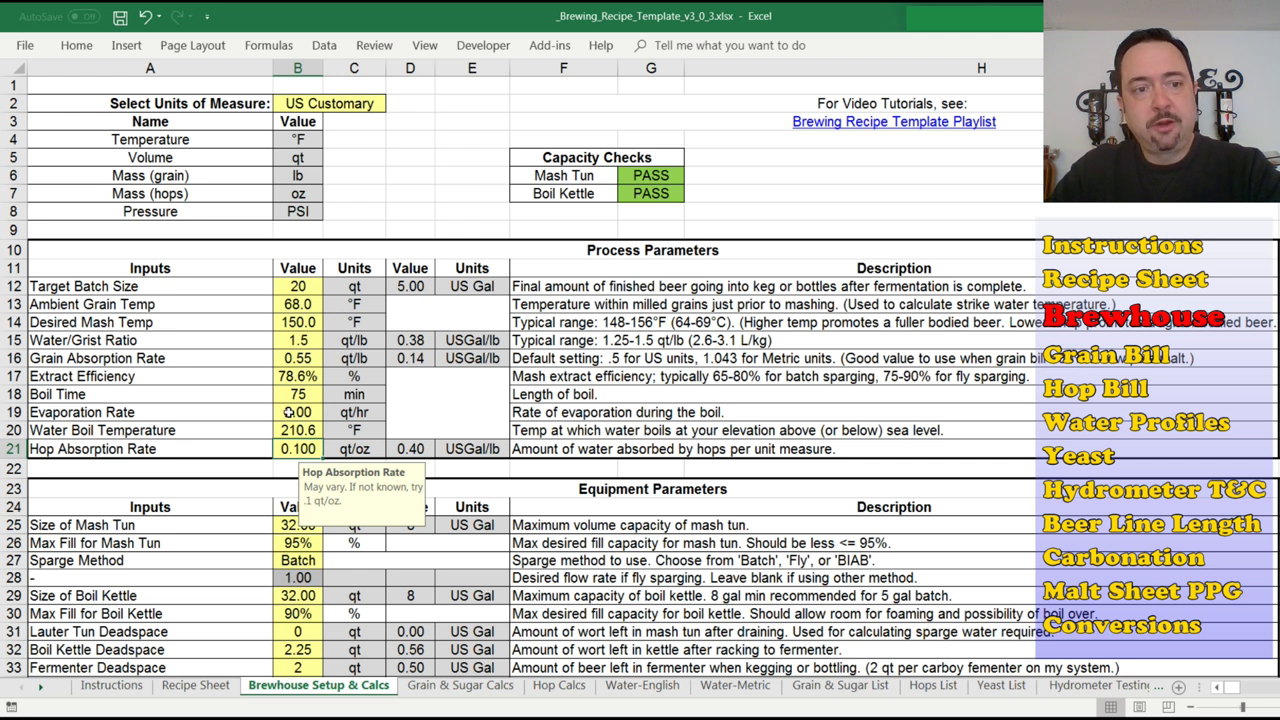
{"action": "left_click", "coordinate": [312, 358]}
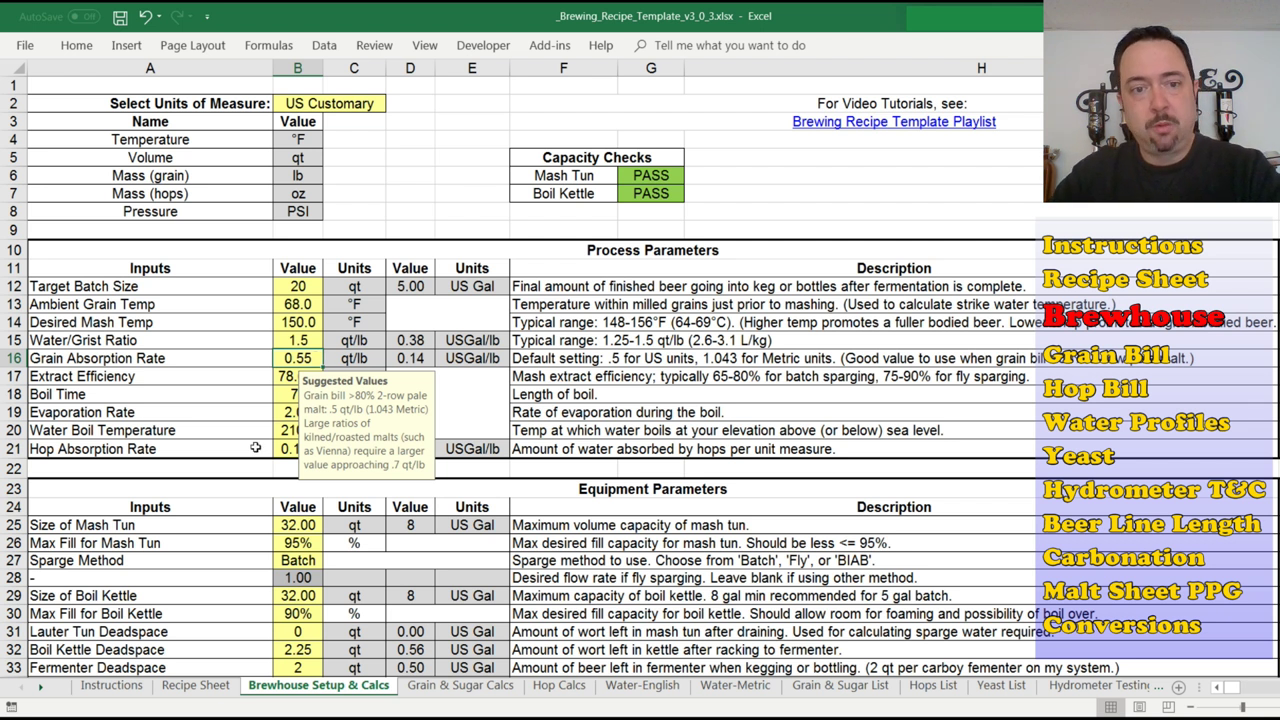
{"action": "left_click", "coordinate": [289, 451]}
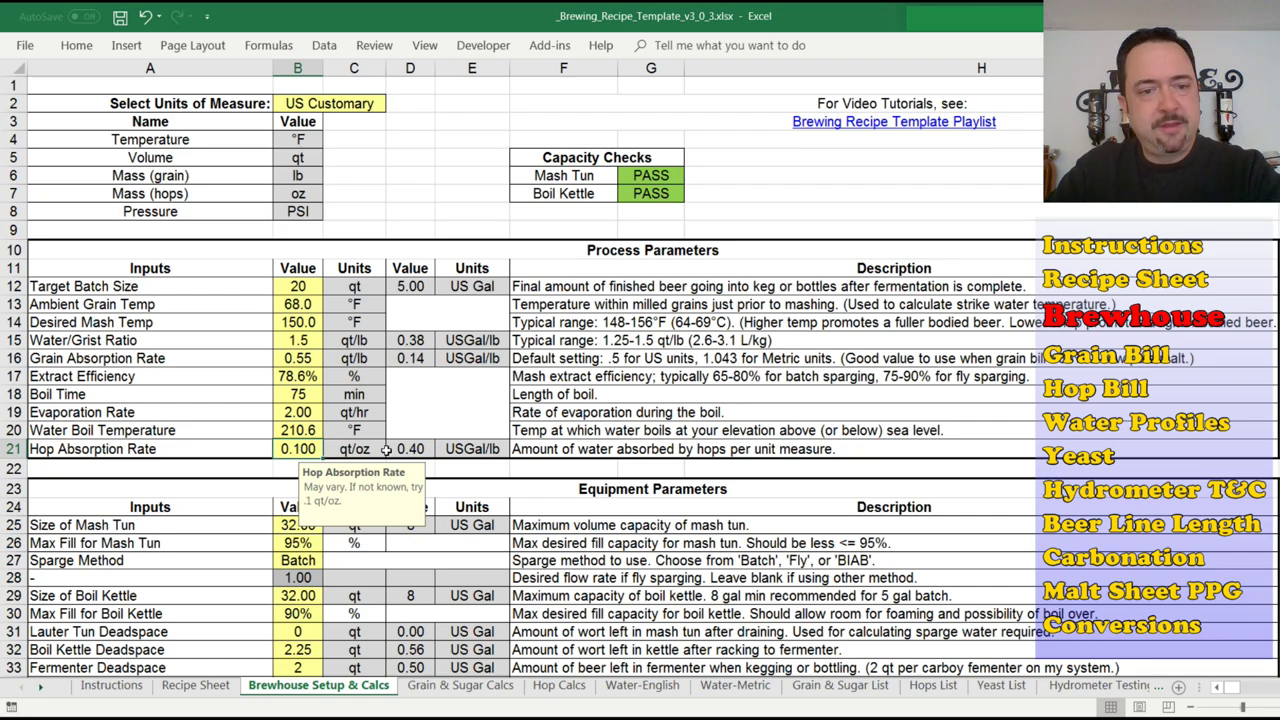
{"action": "scroll", "coordinate": [640, 380], "scroll_direction": "down", "scroll_amount": 4}
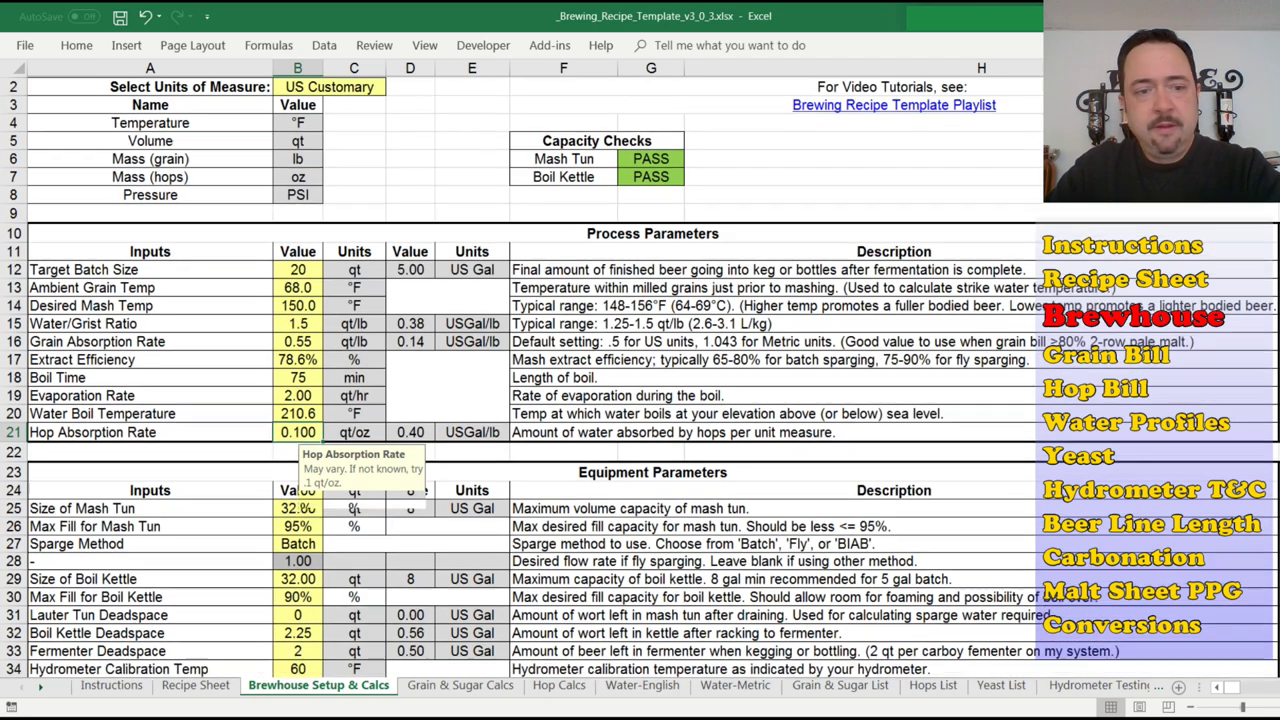
Examine the Equipment Parameters section, reading the suggested values and the note for Size of Mash Tun.
{"action": "scroll", "coordinate": [851, 421], "scroll_direction": "down", "scroll_amount": 3}
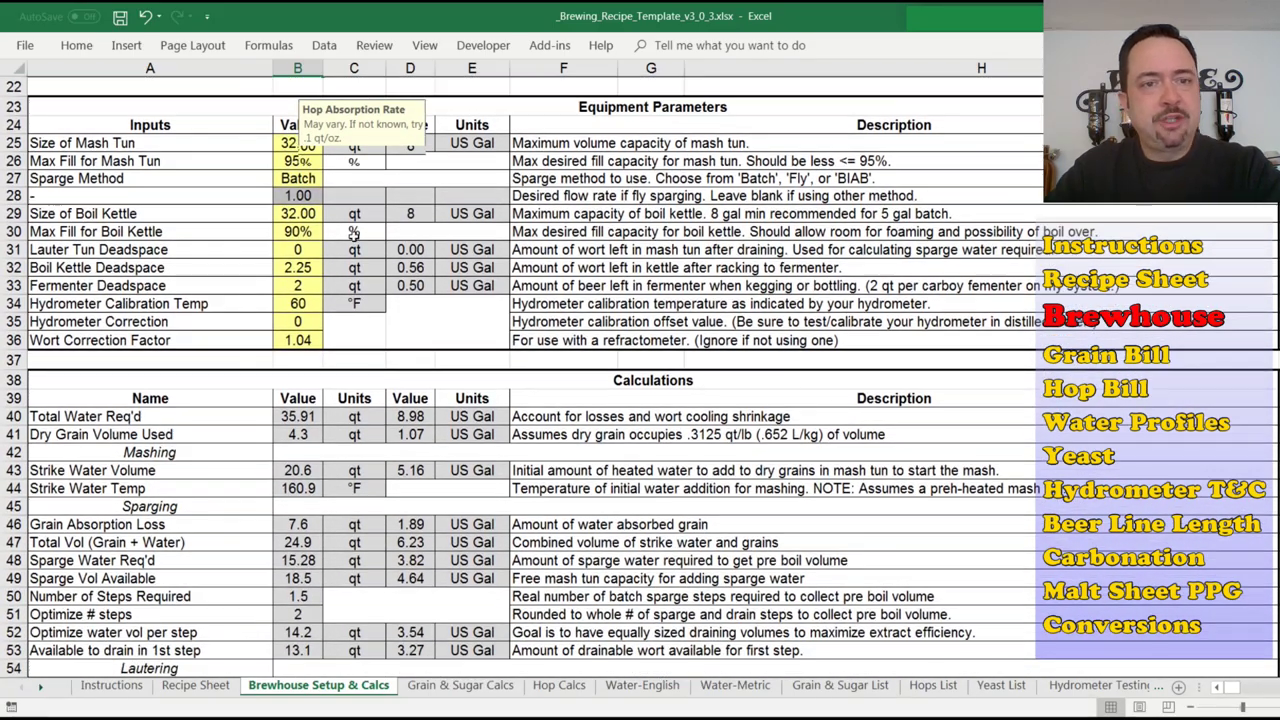
{"action": "left_click", "coordinate": [350, 231]}
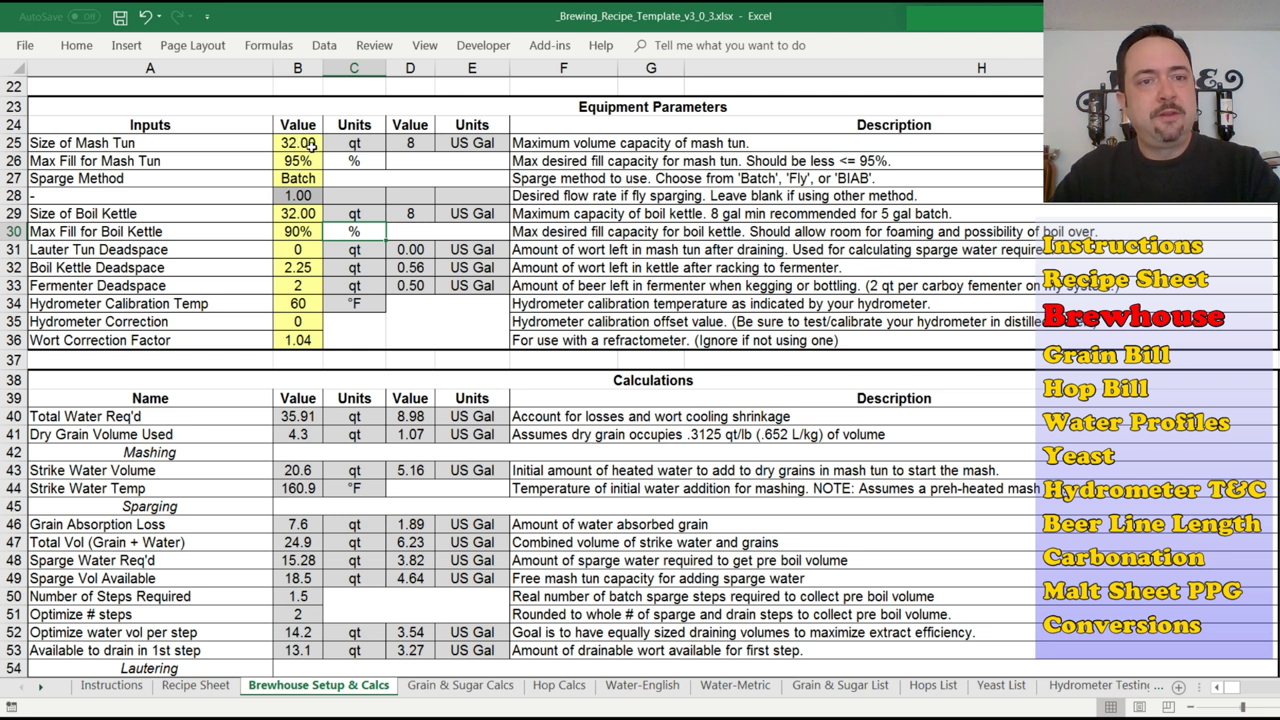
{"action": "left_click", "coordinate": [305, 145]}
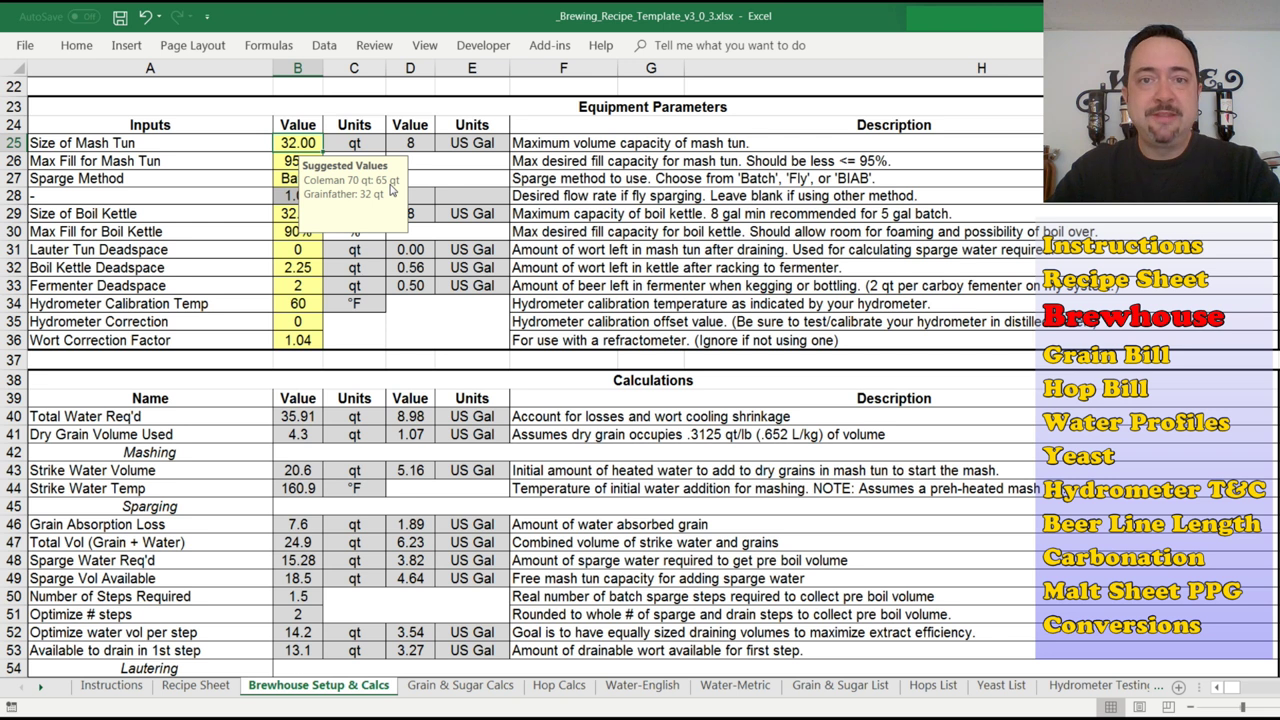
{"action": "left_click", "coordinate": [1202, 378]}
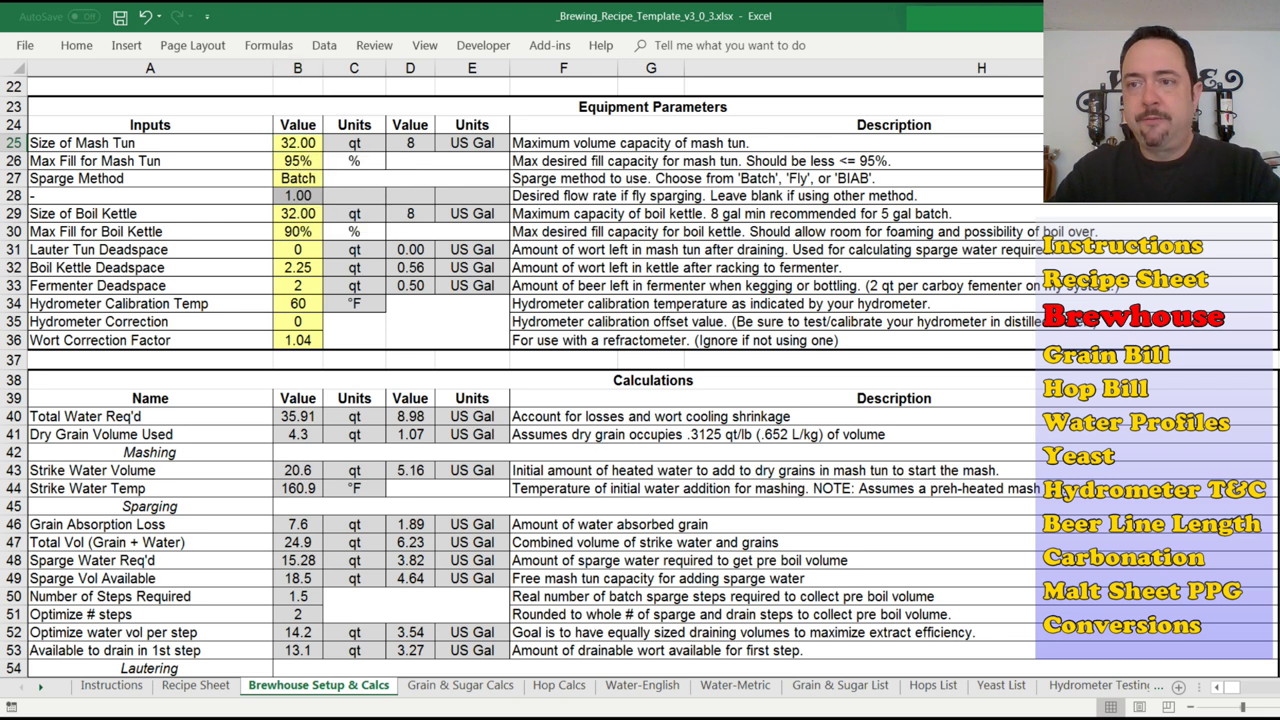
{"action": "scroll", "coordinate": [877, 363], "scroll_direction": "right", "scroll_amount": 6}
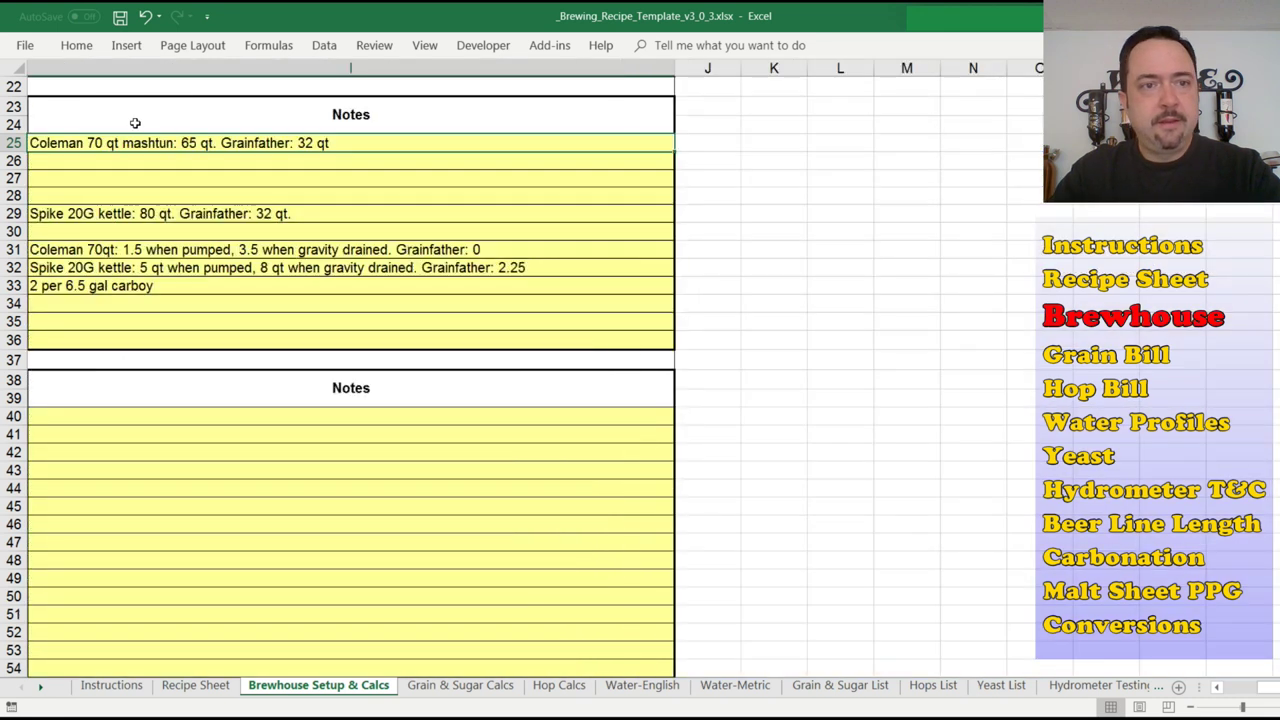
{"action": "scroll", "coordinate": [1268, 688], "scroll_direction": "left", "scroll_amount": 6}
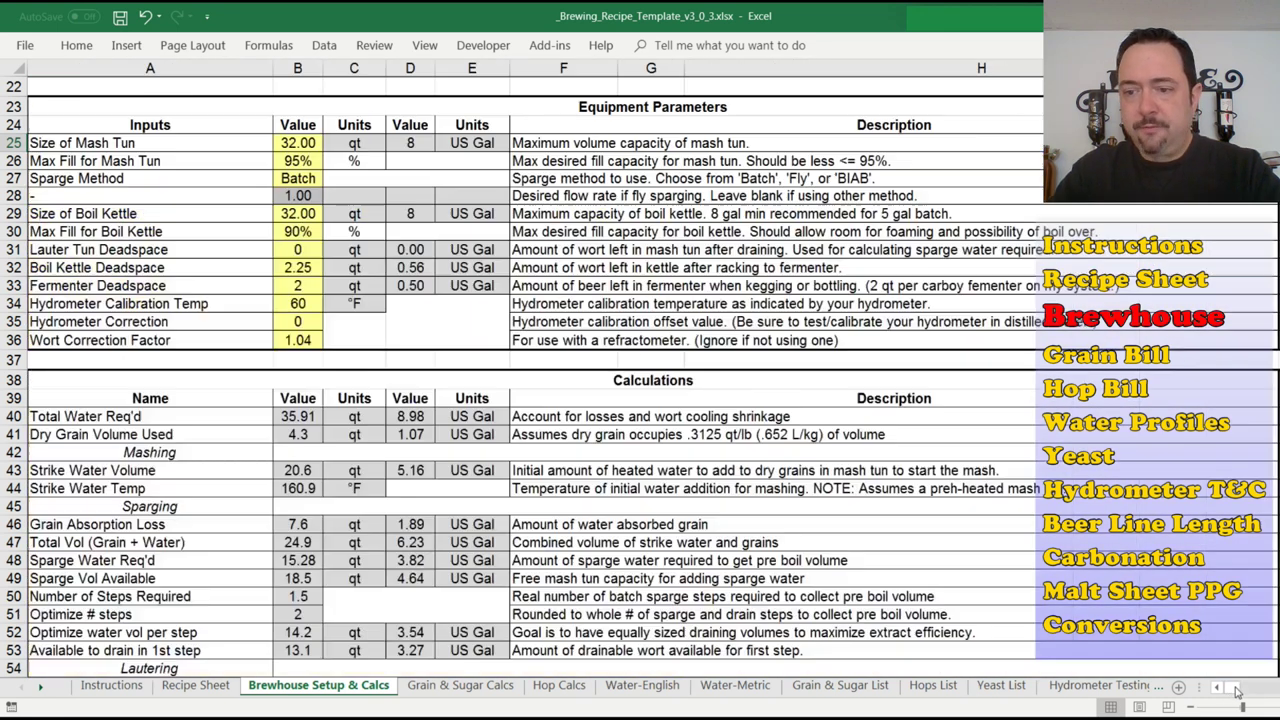
Set the Size of Mash Tun to 24 qt.
{"action": "left_click", "coordinate": [303, 143]}
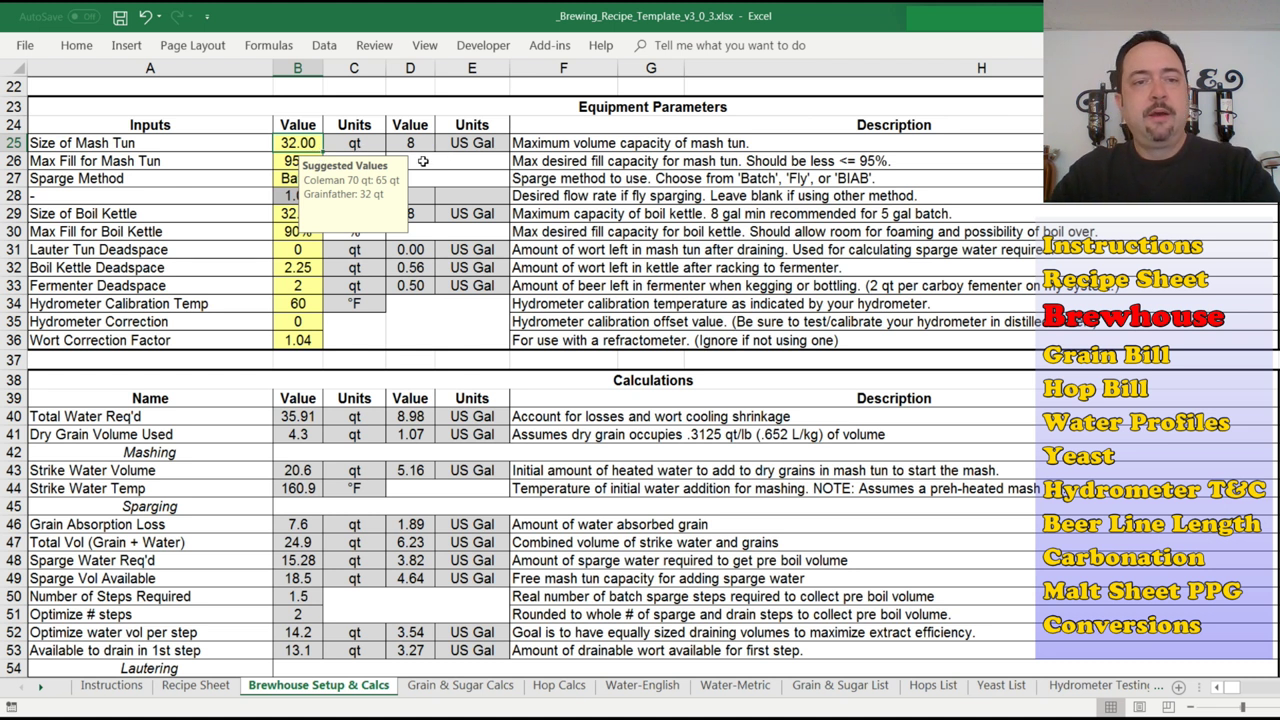
{"action": "type", "text": "24"}
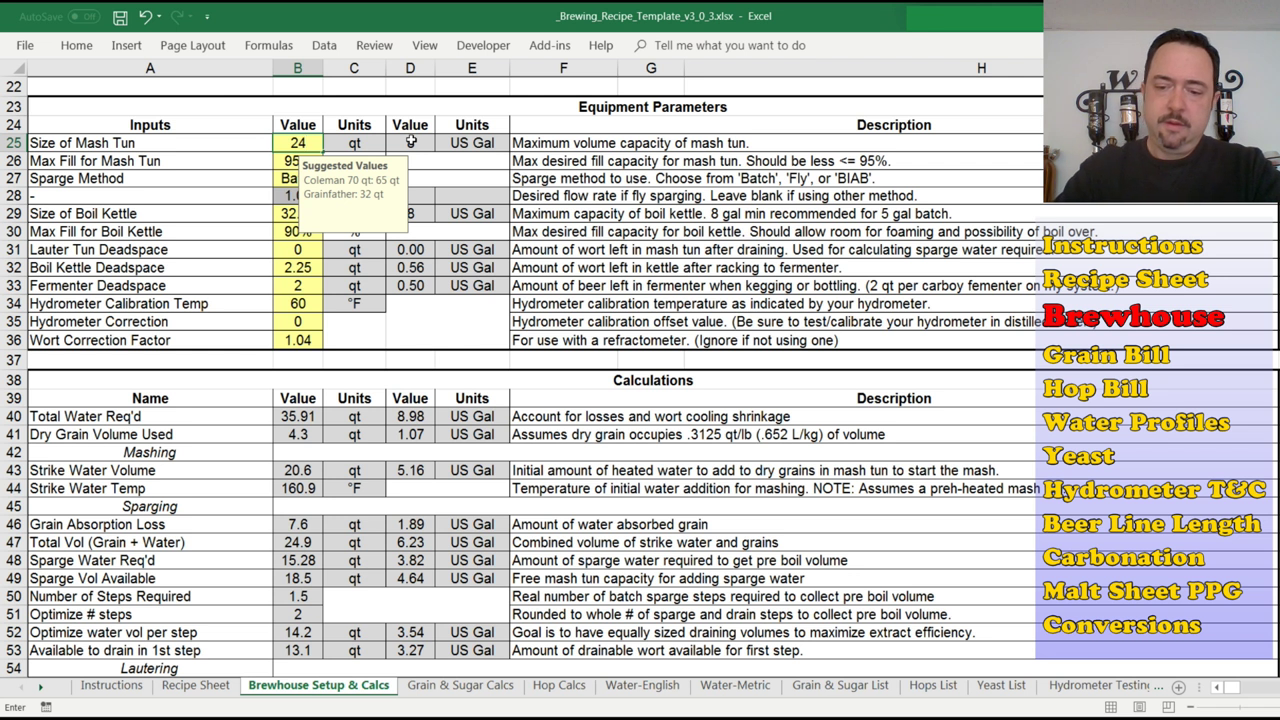
{"action": "key", "text": "Return"}
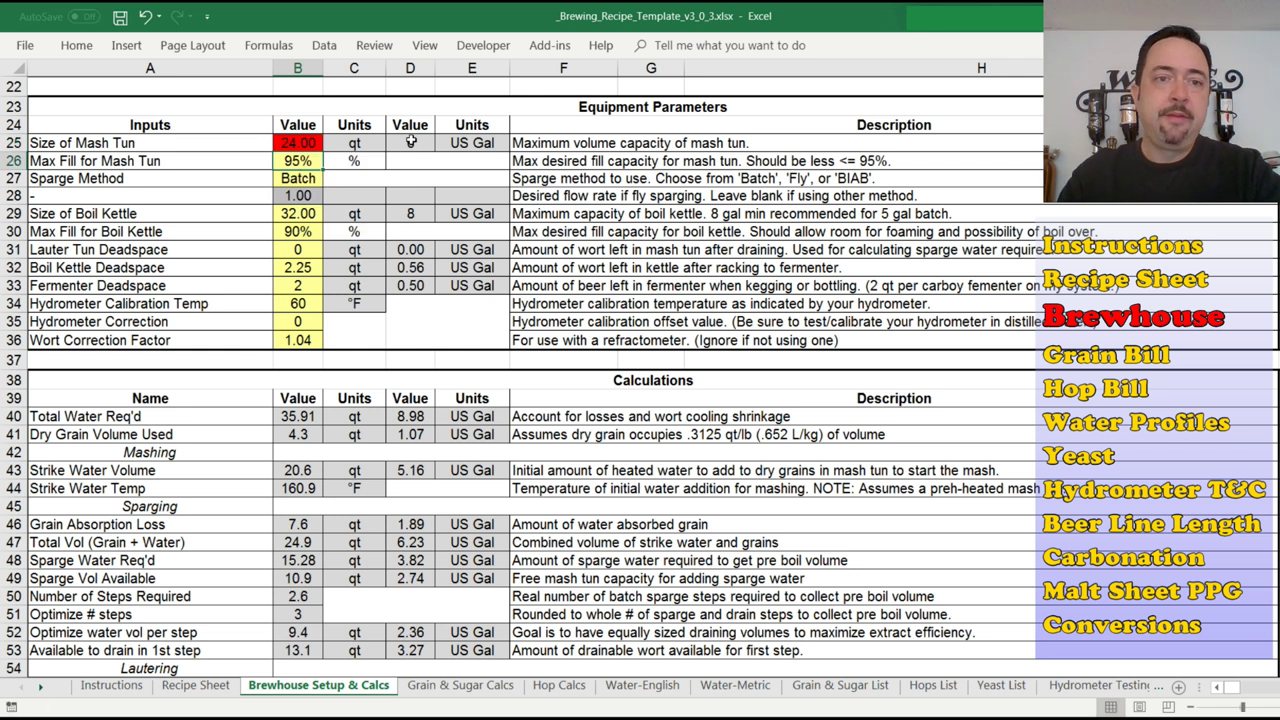
{"action": "left_click", "coordinate": [315, 143]}
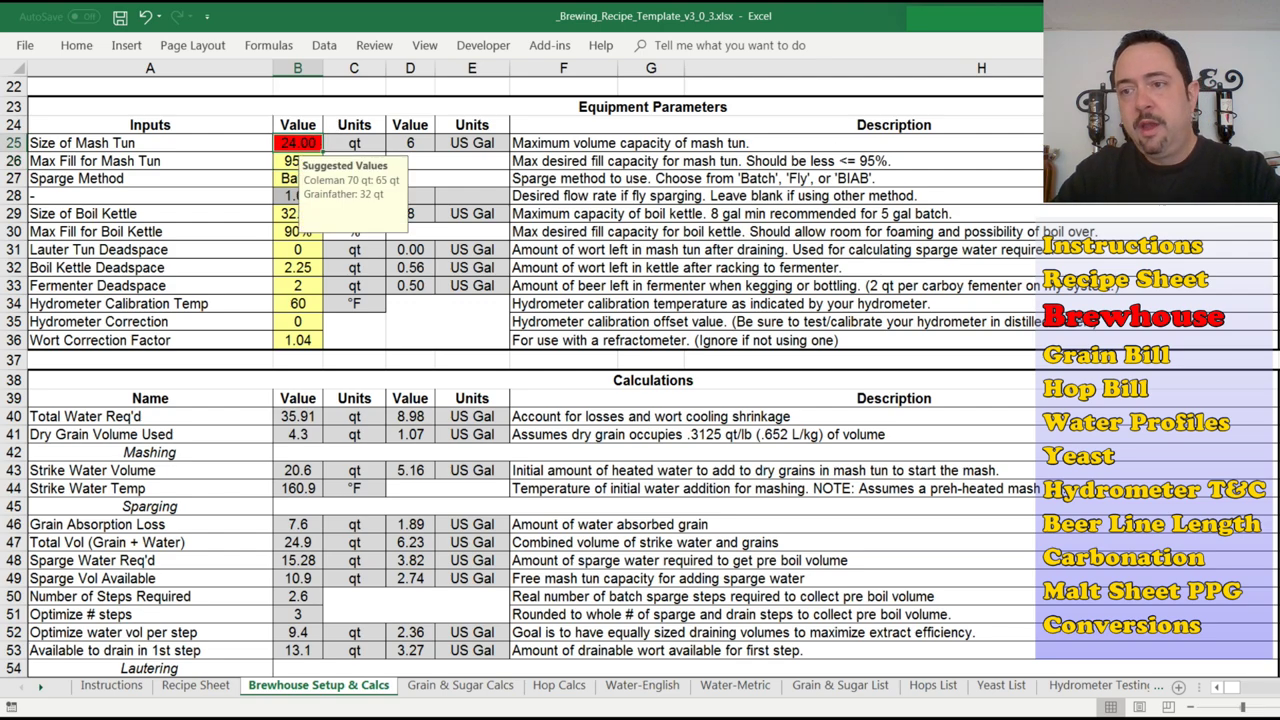
Highlight the Capacity Checks table and compare its Mash Tun result with the Size of Mash Tun input.
{"action": "scroll", "coordinate": [310, 145], "scroll_direction": "up", "scroll_amount": 7}
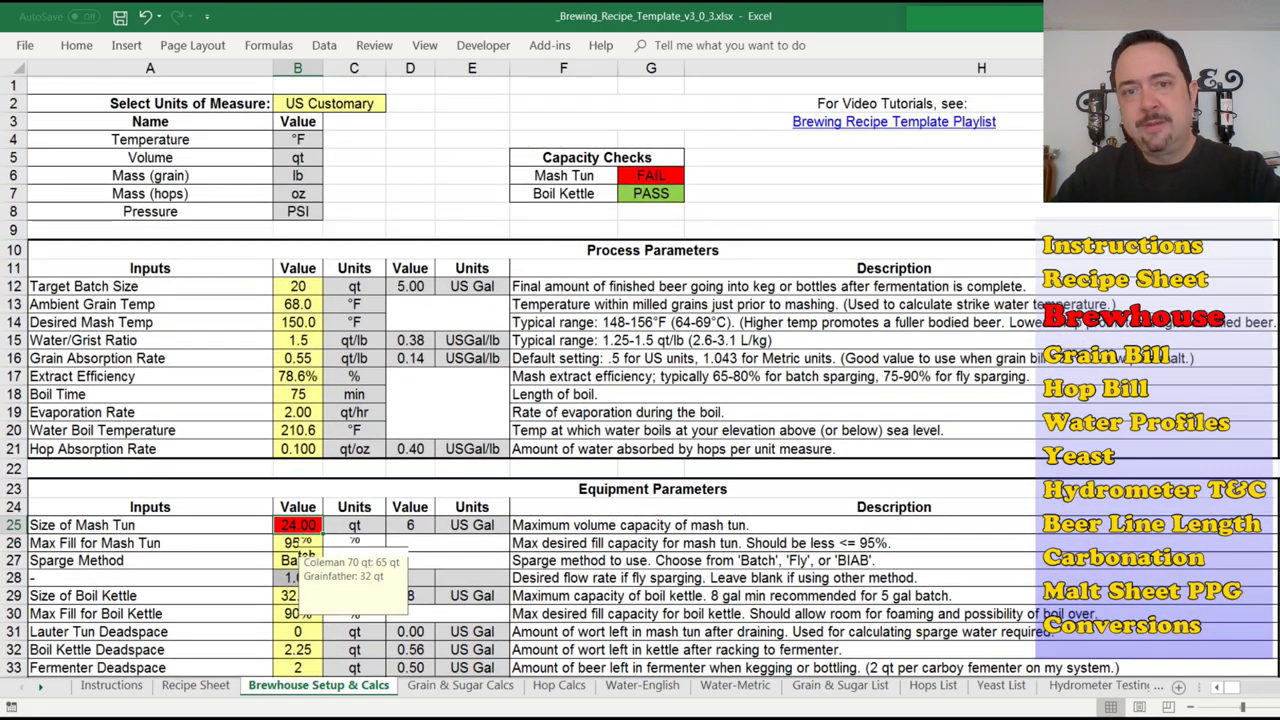
{"action": "left_click_drag", "start_coordinate": [578, 160], "coordinate": [665, 192]}
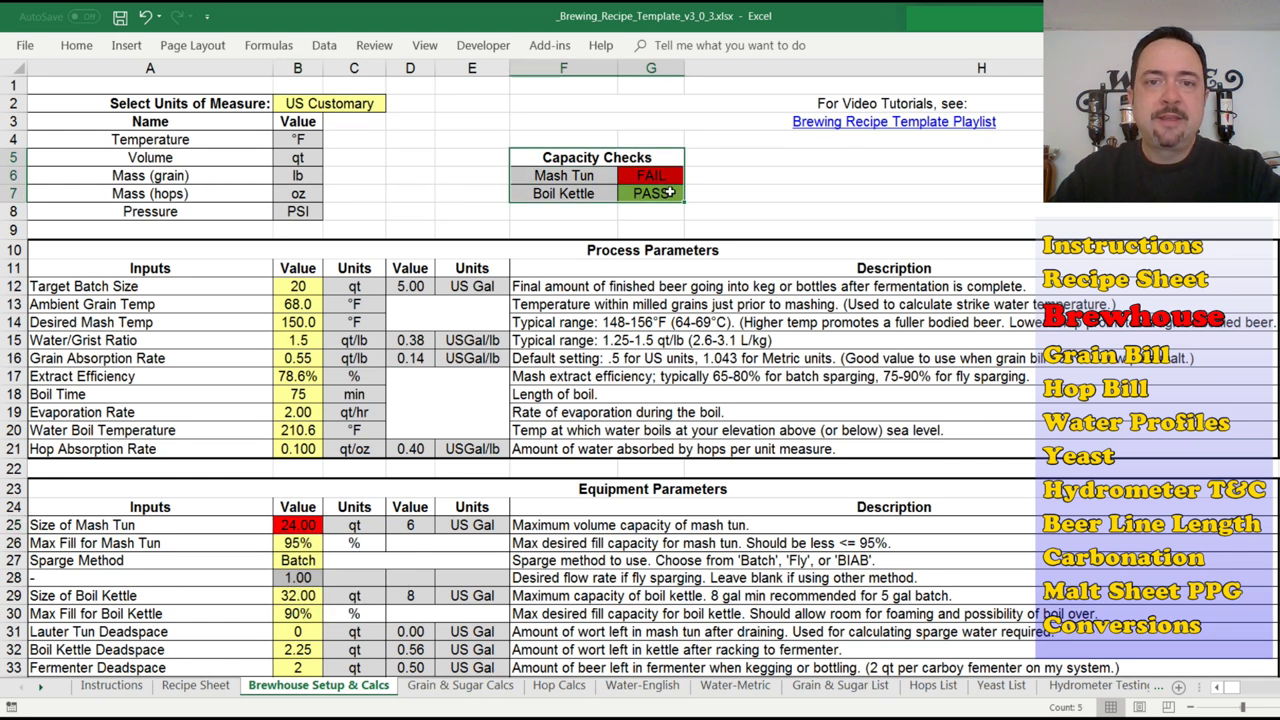
{"action": "left_click", "coordinate": [666, 191]}
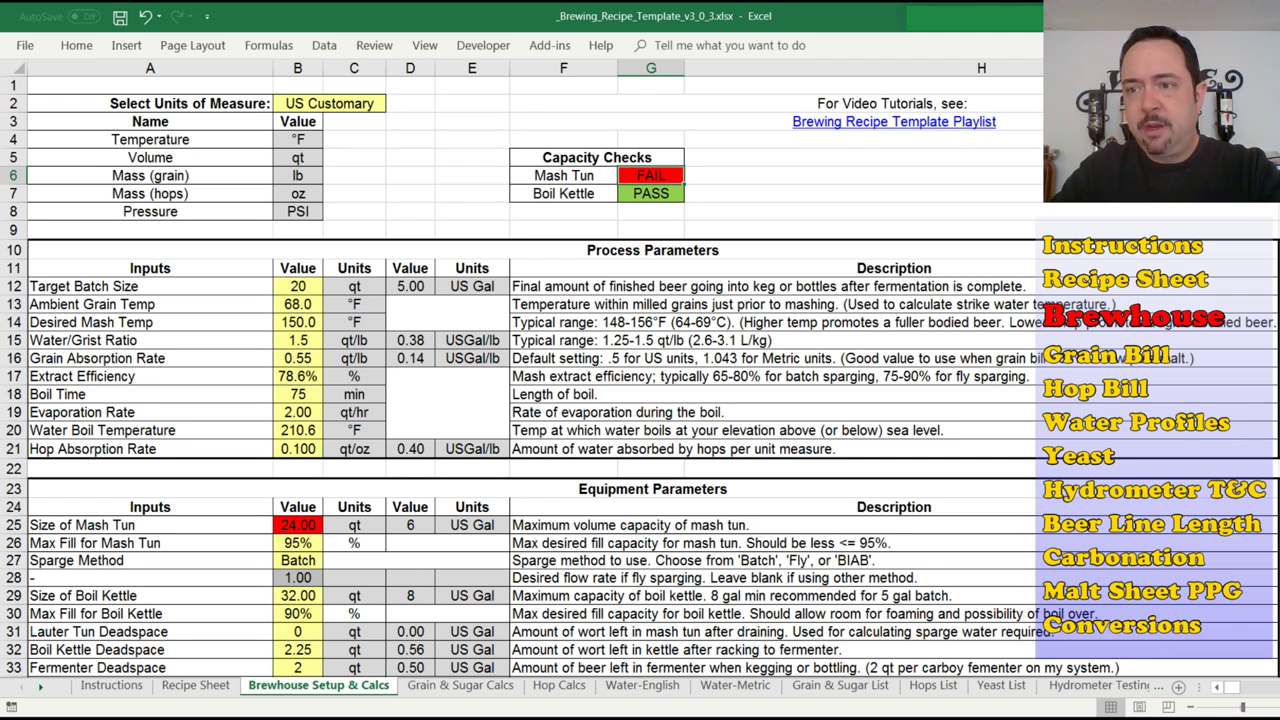
{"action": "scroll", "coordinate": [352, 305], "scroll_direction": "down", "scroll_amount": 5}
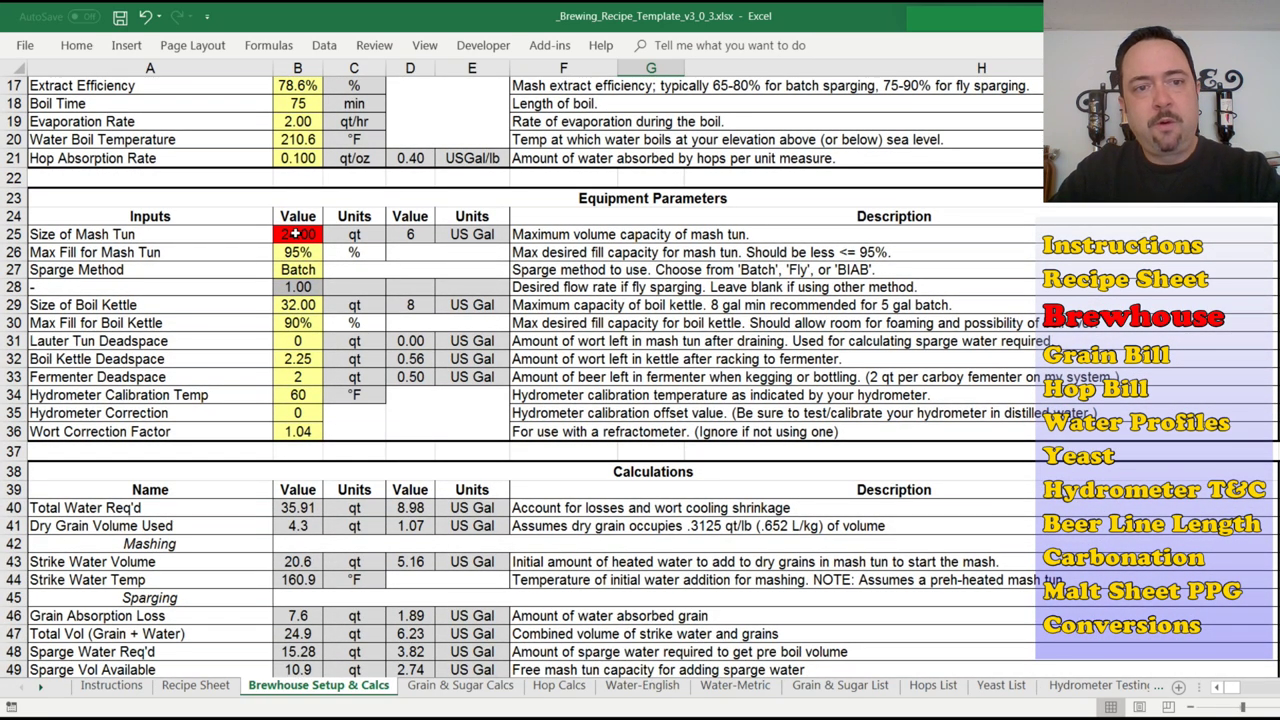
{"action": "scroll", "coordinate": [732, 146], "scroll_direction": "up", "scroll_amount": 5}
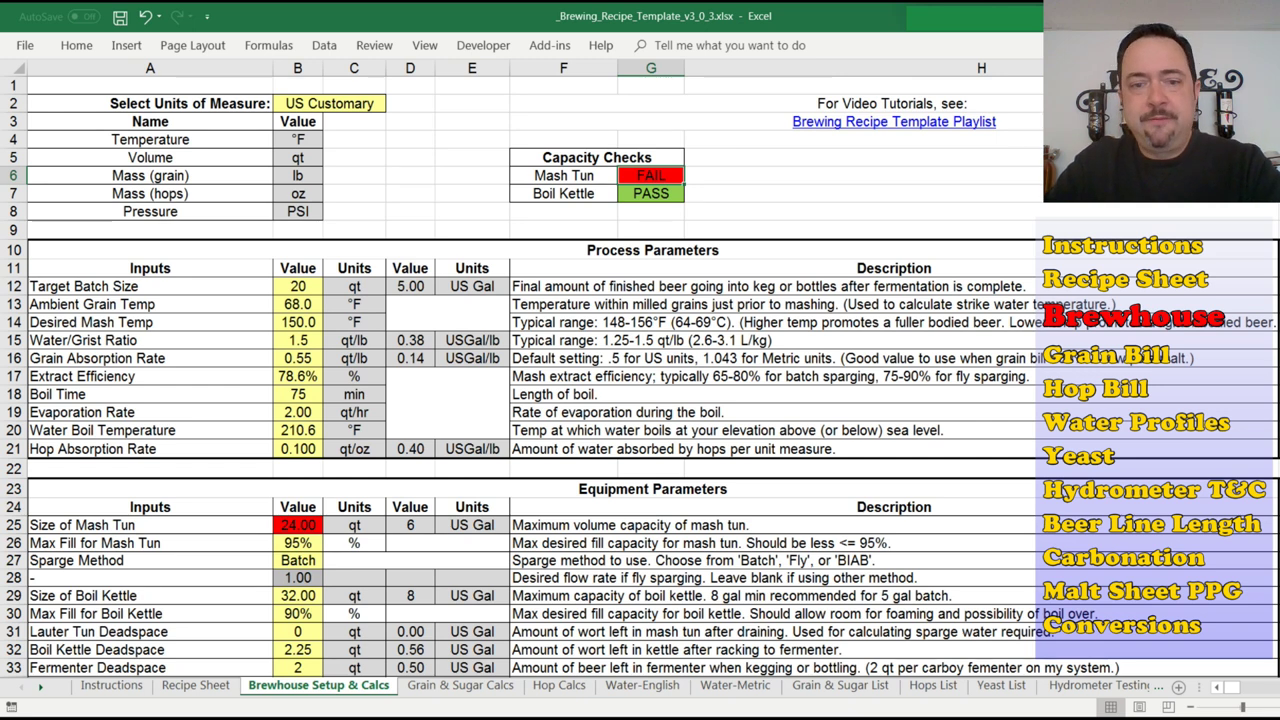
Try a Size of Mash Tun of 28 qt, restore it to 32 qt and highlight the Mash Tun capacity check.
{"action": "scroll", "coordinate": [640, 380], "scroll_direction": "down", "scroll_amount": 2}
{"action": "mouse_move", "coordinate": [307, 456]}
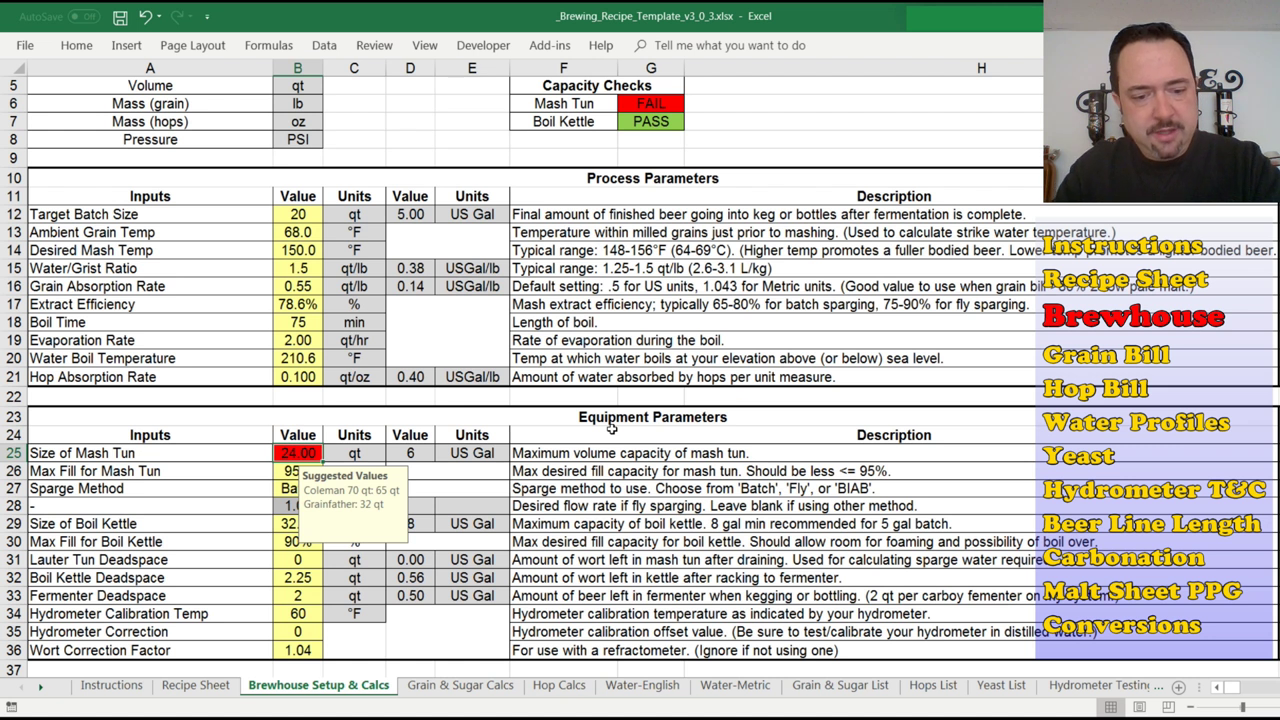
{"action": "type", "text": "28"}
{"action": "key", "text": "Return"}
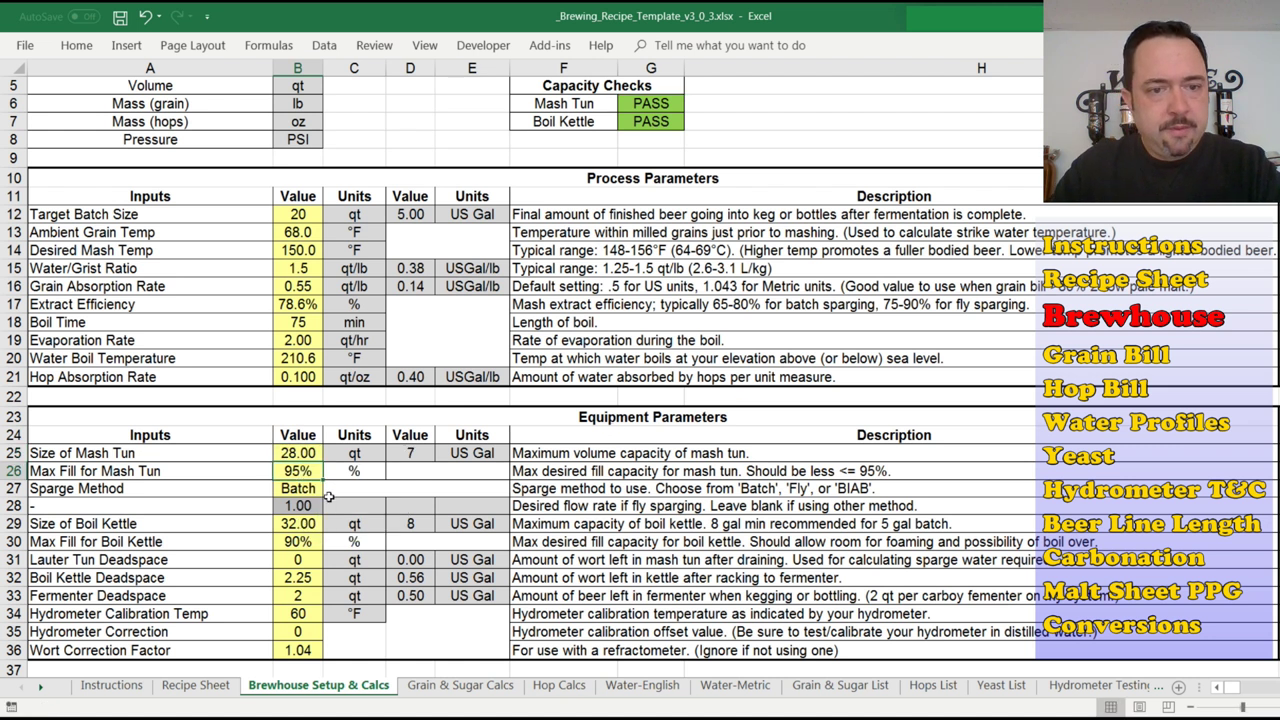
{"action": "left_click", "coordinate": [304, 453]}
{"action": "type", "text": "32"}
{"action": "key", "text": "Return"}
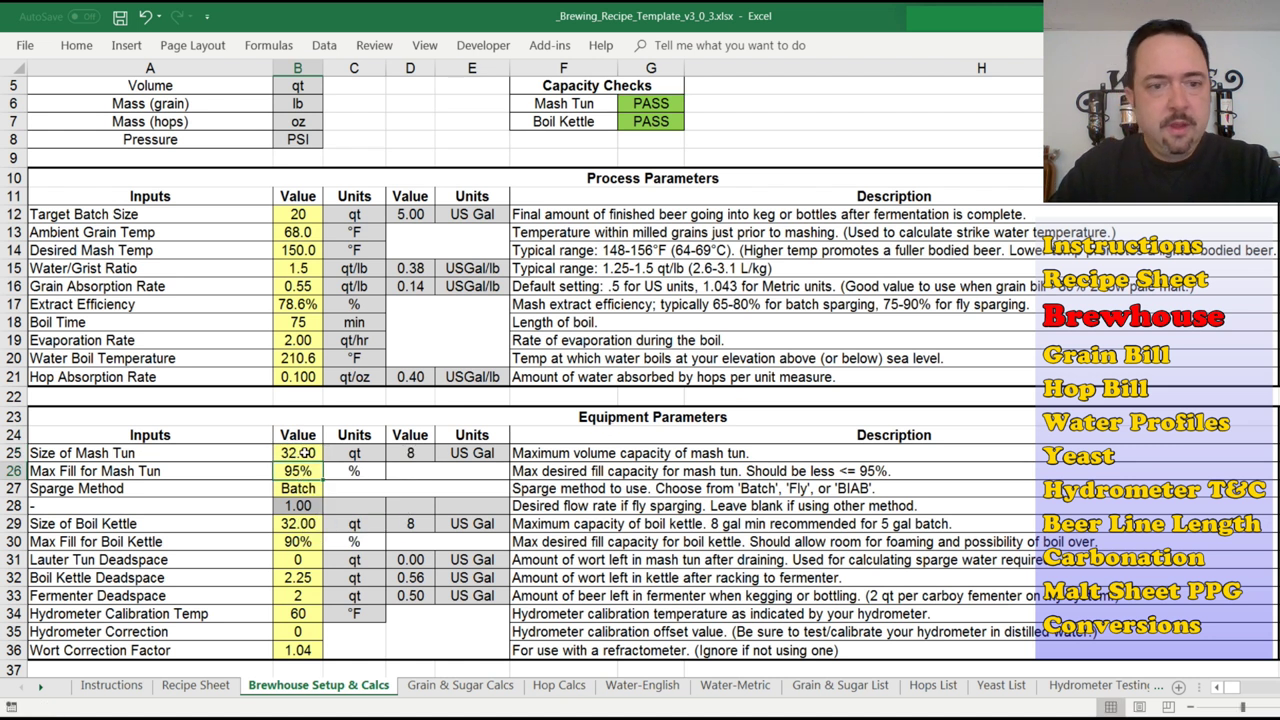
{"action": "left_click_drag", "start_coordinate": [585, 104], "coordinate": [676, 116]}
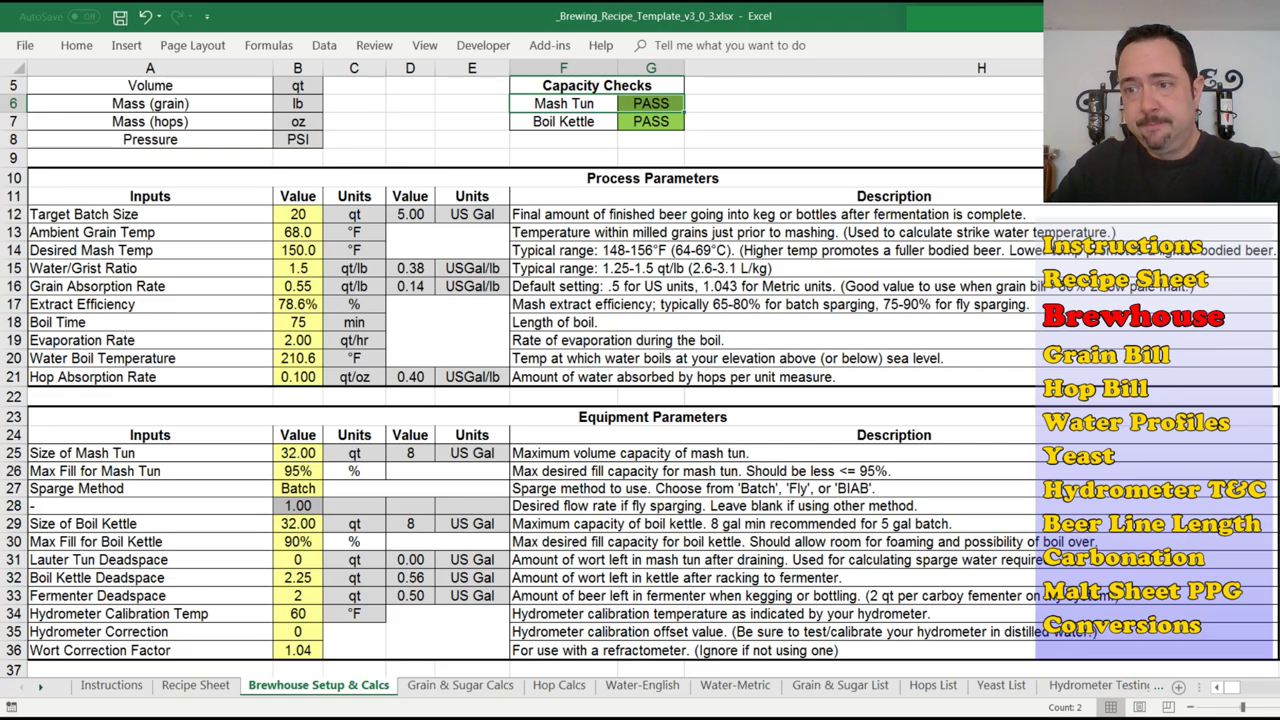
Inspect the Max Fill for Mash Tun, Size of Mash Tun and Max Fill for Boil Kettle inputs.
{"action": "scroll", "coordinate": [640, 376], "scroll_direction": "down", "scroll_amount": 4}
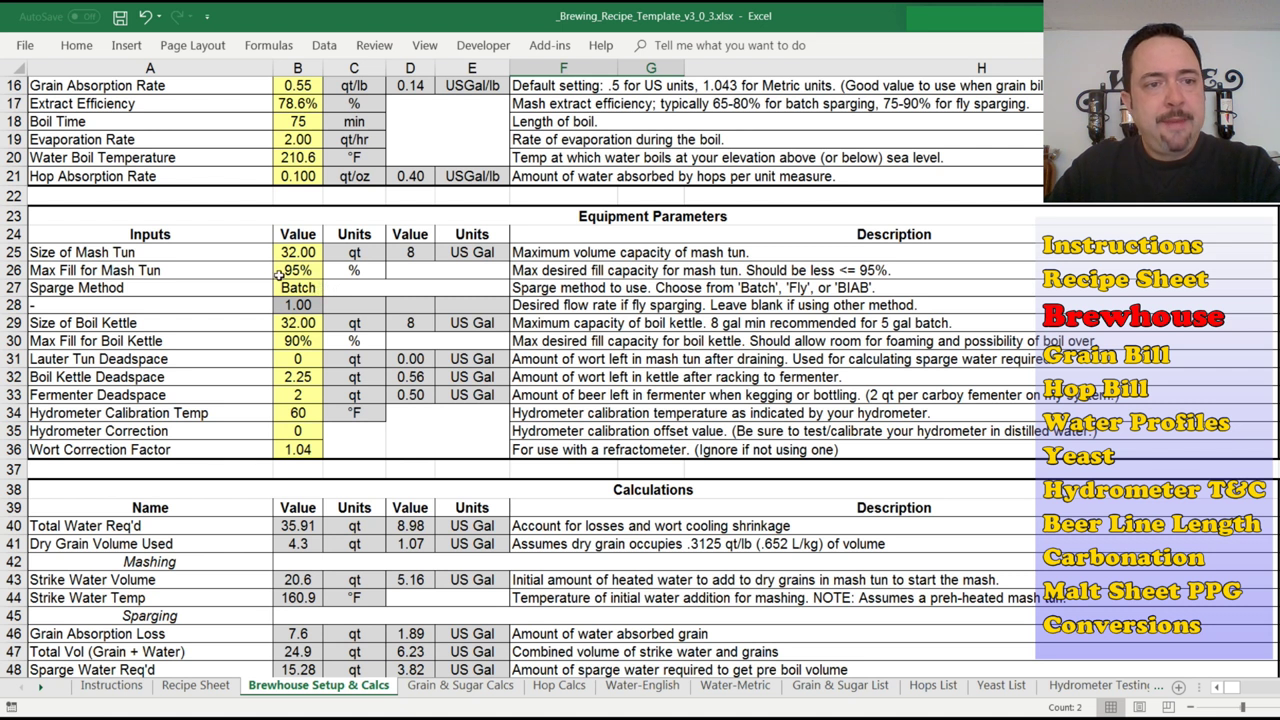
{"action": "left_click", "coordinate": [305, 268]}
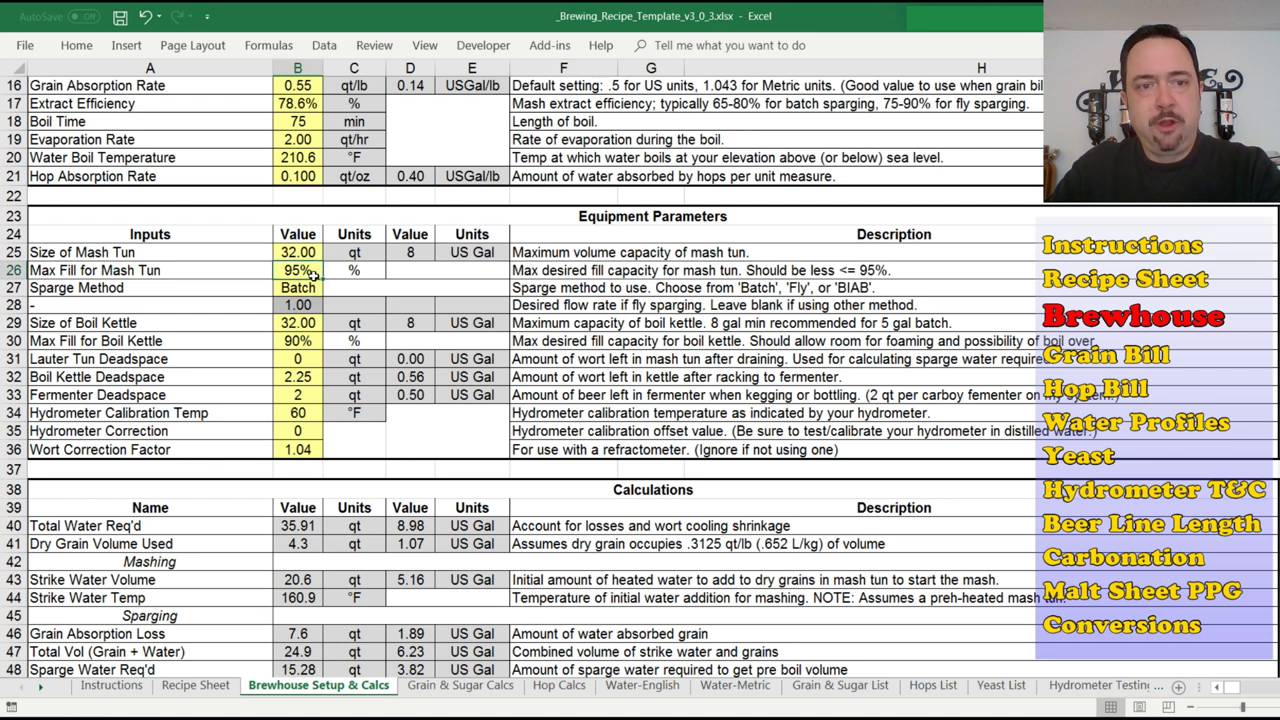
{"action": "left_click", "coordinate": [300, 254]}
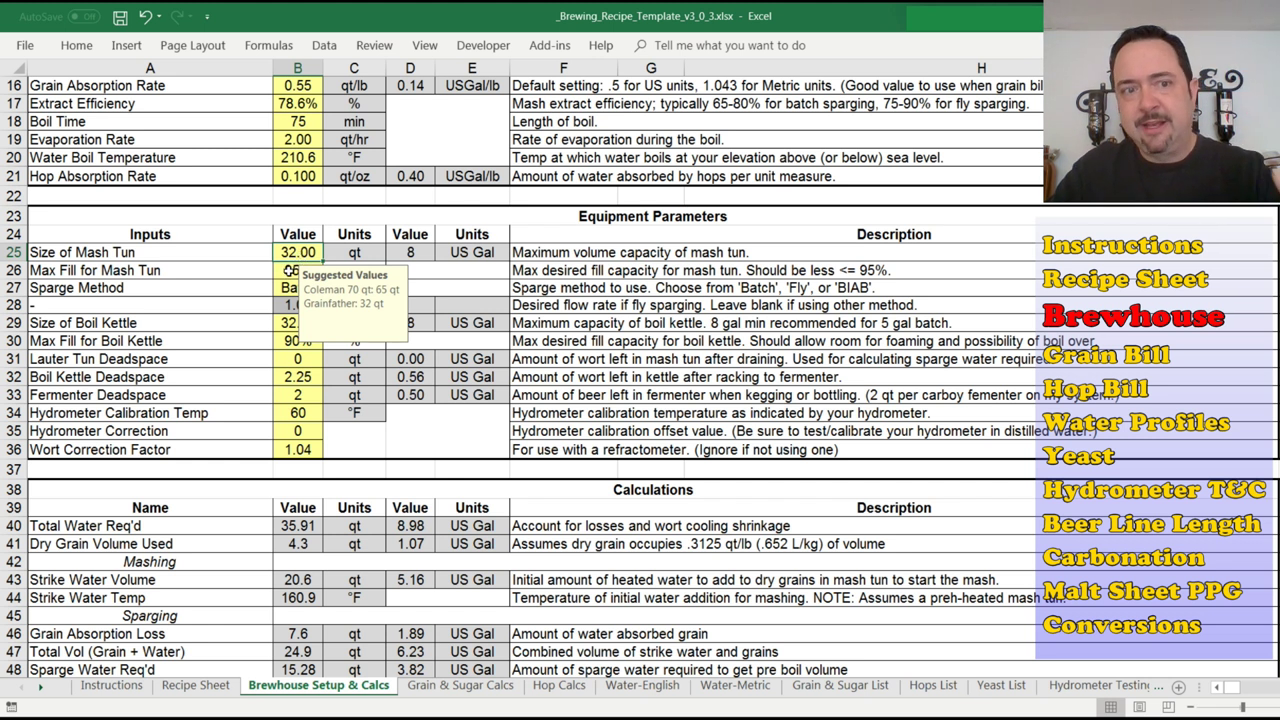
{"action": "left_click", "coordinate": [303, 339]}
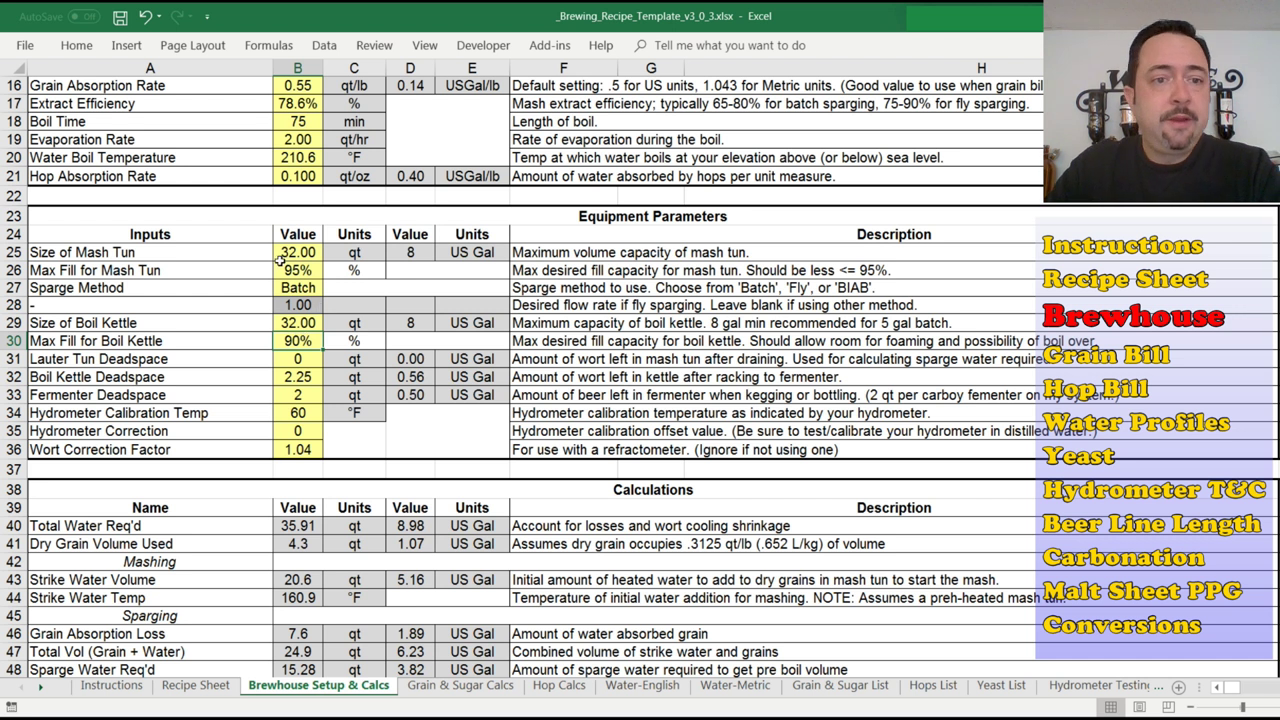
Highlight the Sparge Method row, and on the Recipe Sheet highlight the Sparge Water Req'd and Batch Sparge rows.
{"action": "left_click", "coordinate": [14, 287]}
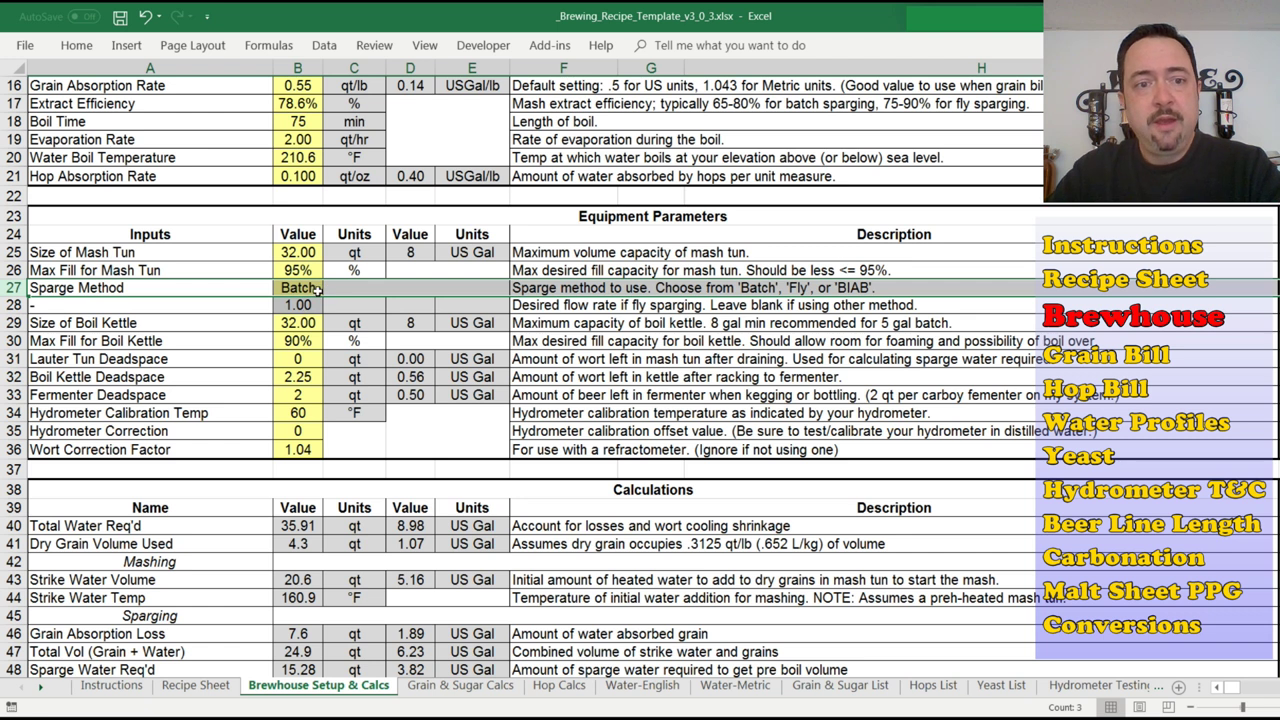
{"action": "left_click", "coordinate": [317, 288]}
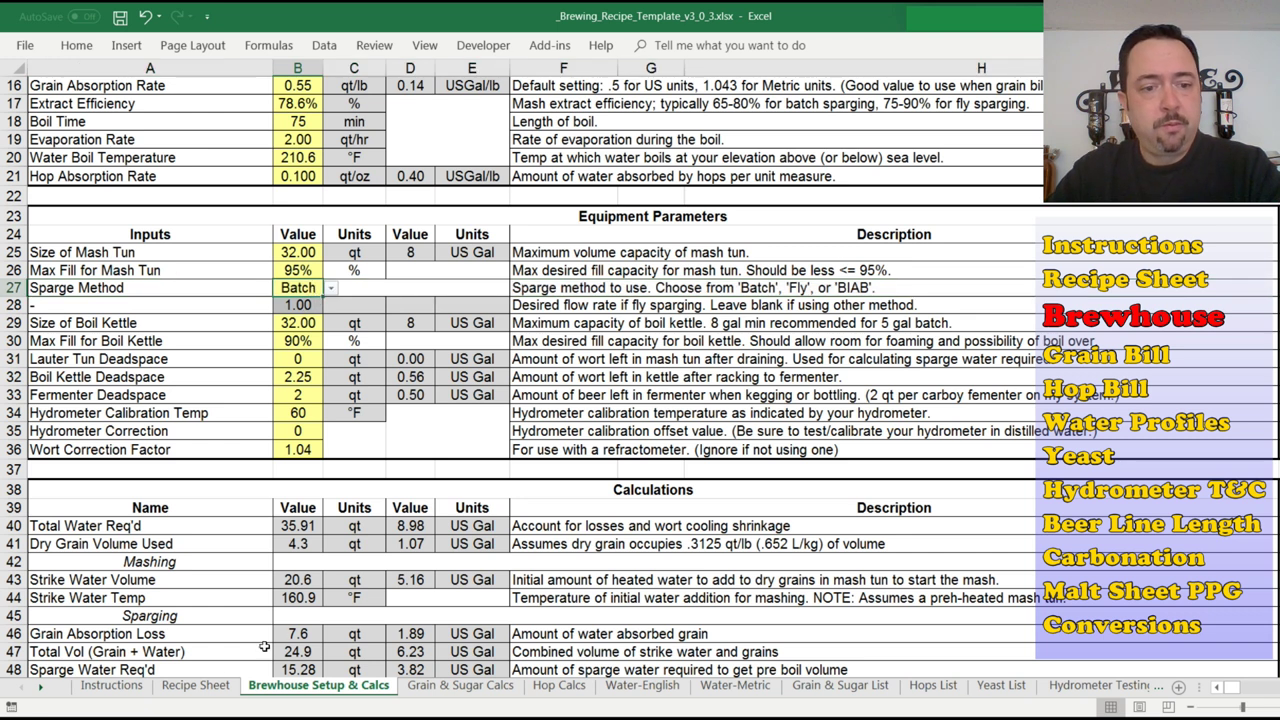
{"action": "left_click", "coordinate": [200, 686]}
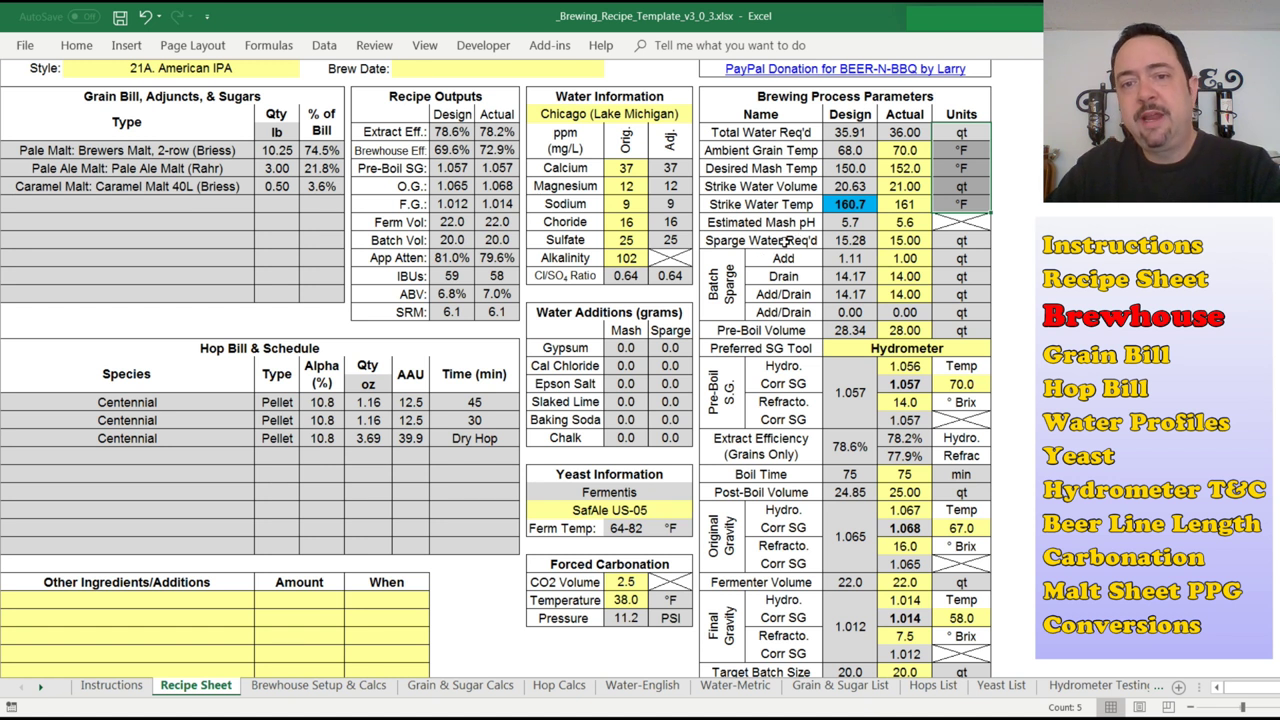
{"action": "left_click", "coordinate": [818, 240]}
{"action": "left_click_drag", "start_coordinate": [818, 240], "coordinate": [886, 238]}
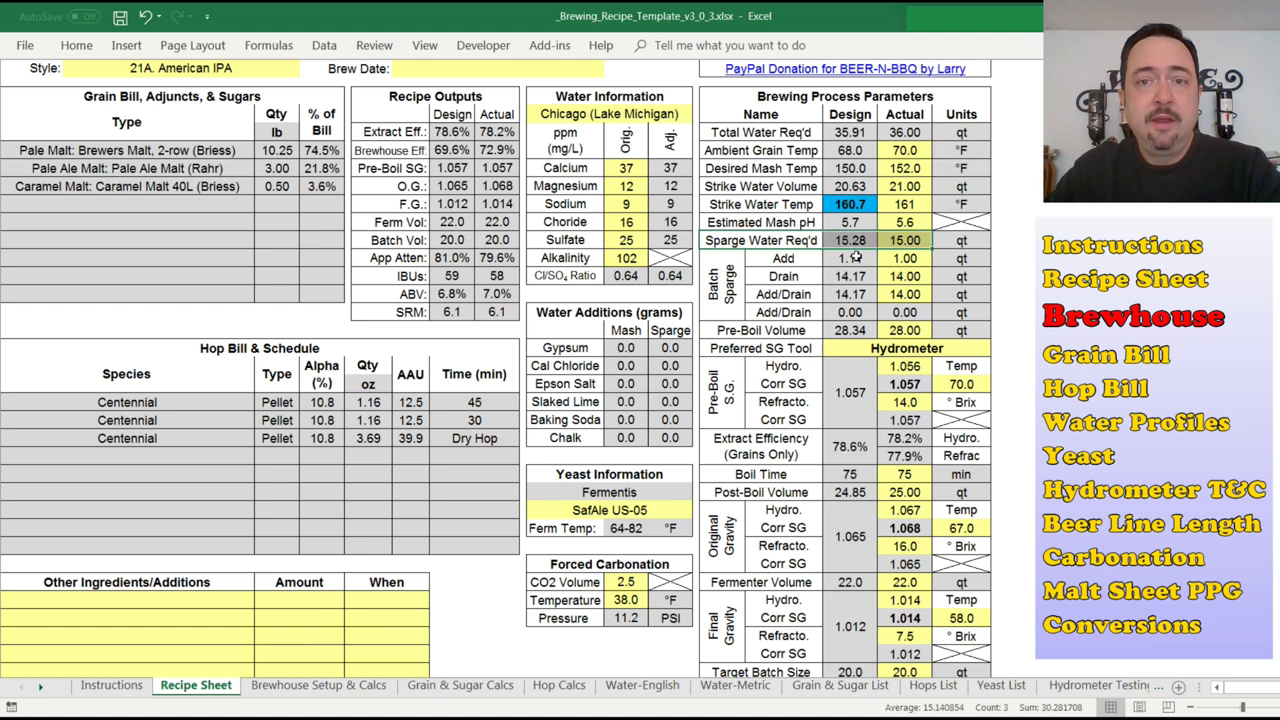
{"action": "left_click_drag", "start_coordinate": [740, 258], "coordinate": [944, 278]}
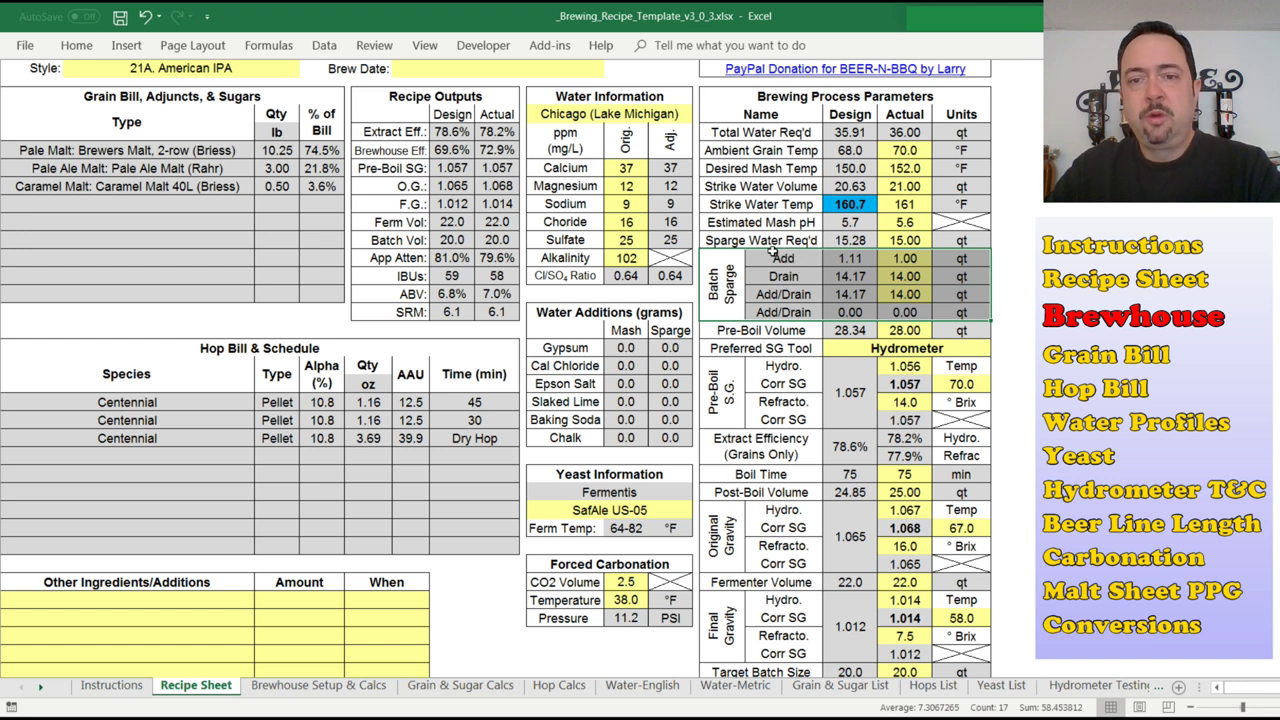
Set the Sparge Method to Fly on the Brewhouse Setup & Calcs sheet and select the Fly Sparge Flow Rate value.
{"action": "left_click", "coordinate": [318, 686]}
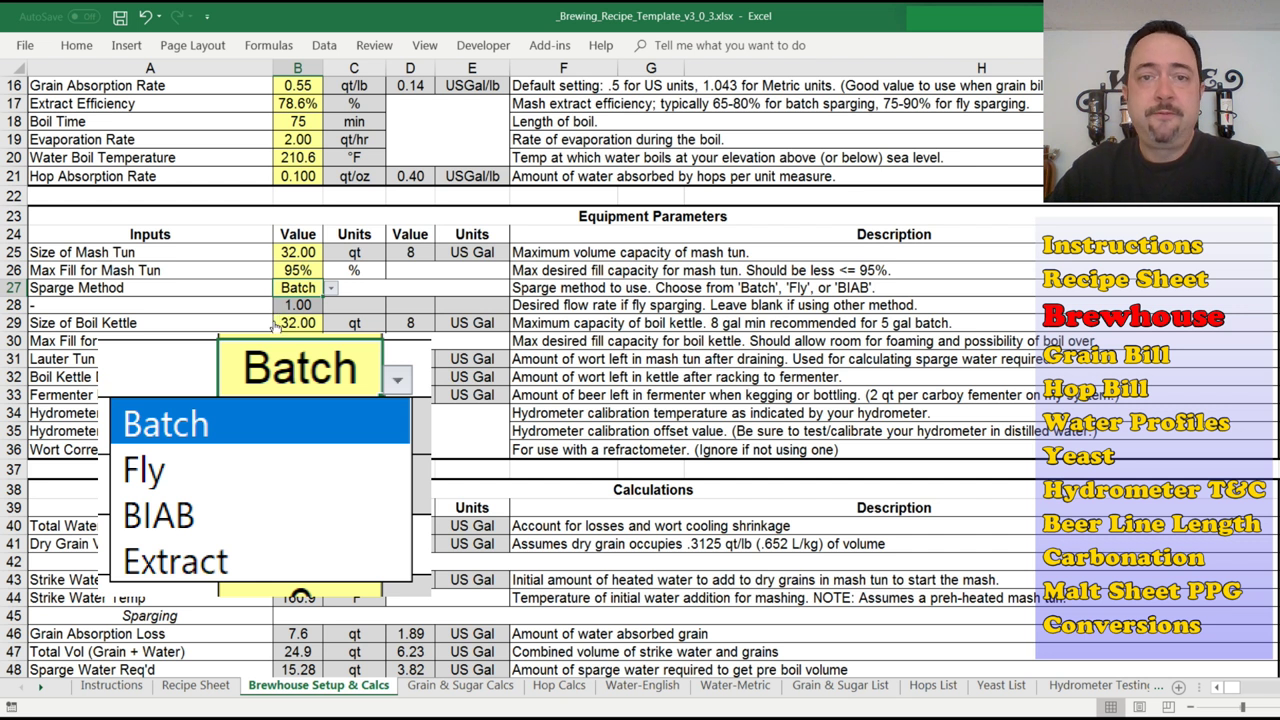
{"action": "left_click", "coordinate": [274, 326]}
{"action": "left_click", "coordinate": [14, 305]}
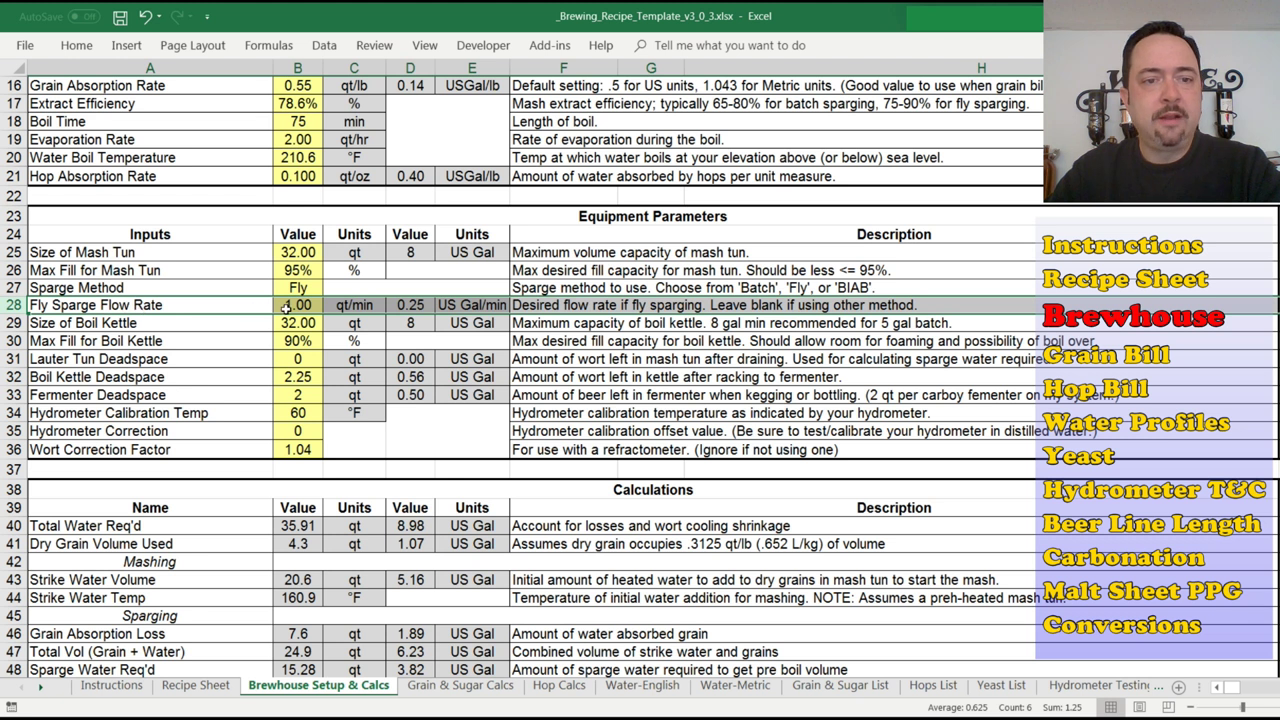
{"action": "left_click", "coordinate": [287, 306]}
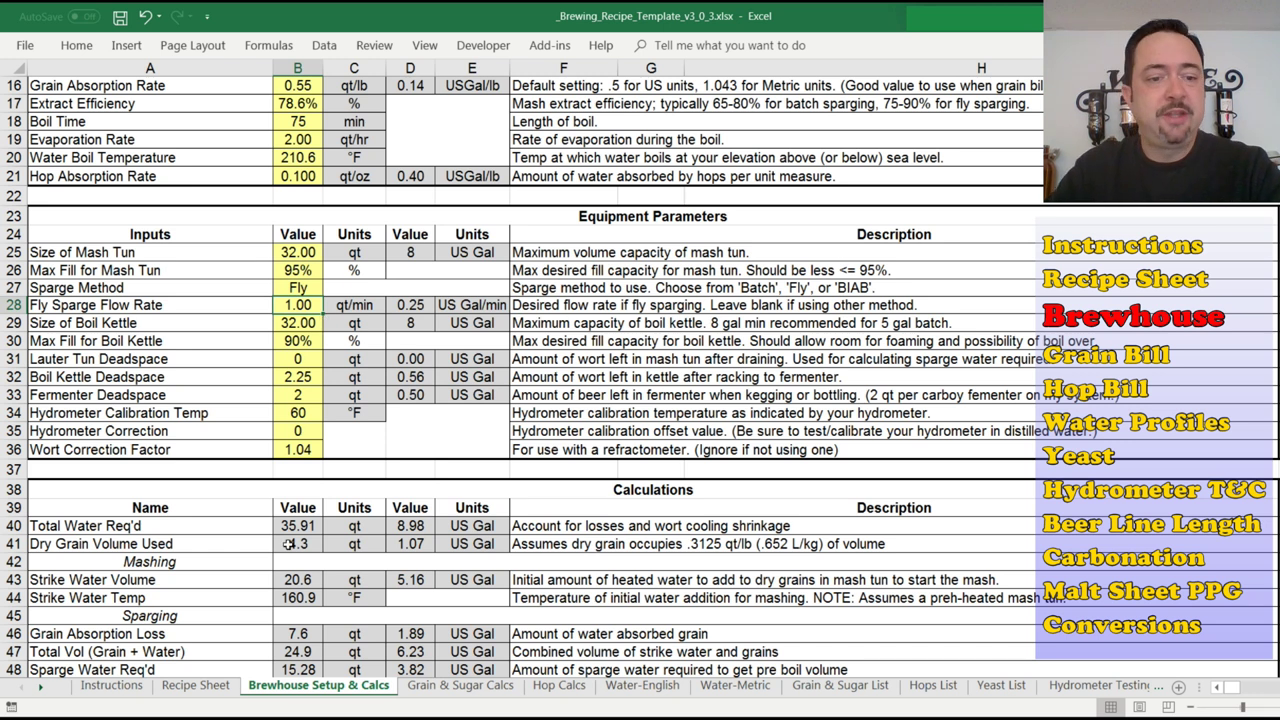
On the Recipe Sheet, clear the Actual values of the two unused Fly Sparge rows and select the Actual Time Req'd value.
{"action": "left_click", "coordinate": [198, 688]}
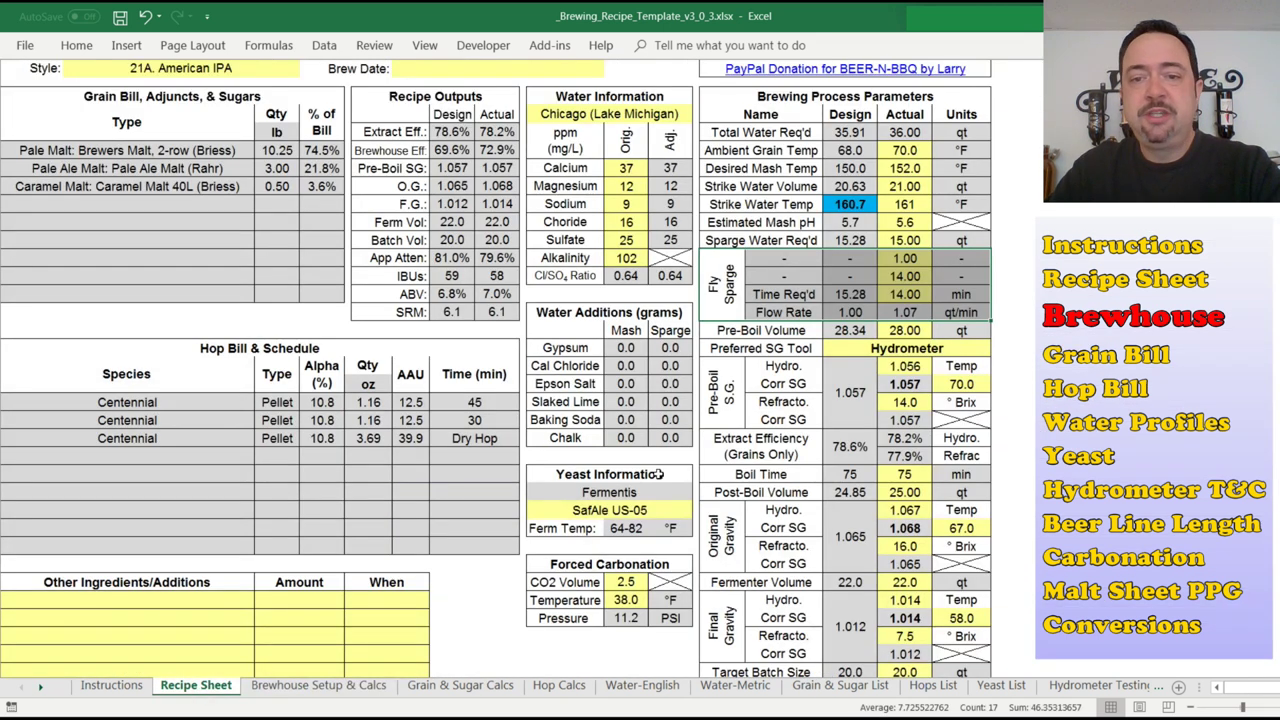
{"action": "left_click", "coordinate": [722, 278]}
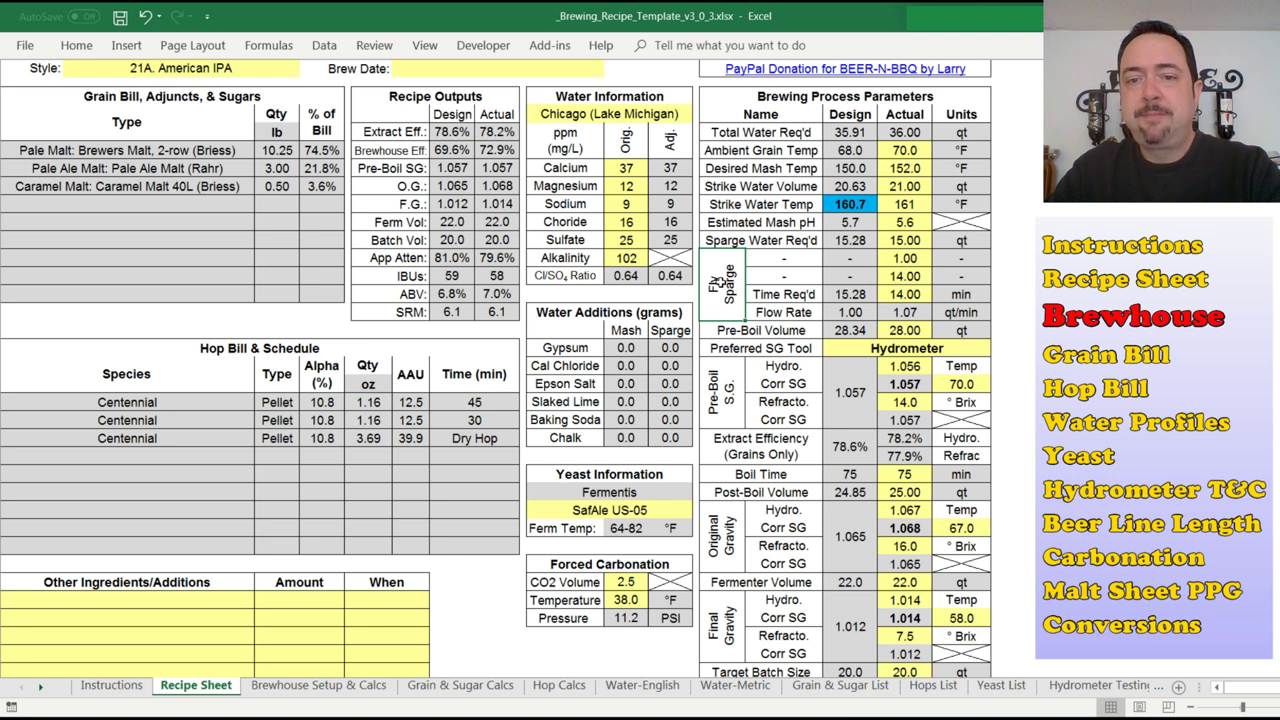
{"action": "left_click", "coordinate": [803, 260]}
{"action": "left_click_drag", "start_coordinate": [803, 260], "coordinate": [906, 276]}
{"action": "left_click", "coordinate": [906, 258]}
{"action": "key", "text": "Delete"}
{"action": "left_click", "coordinate": [962, 258]}
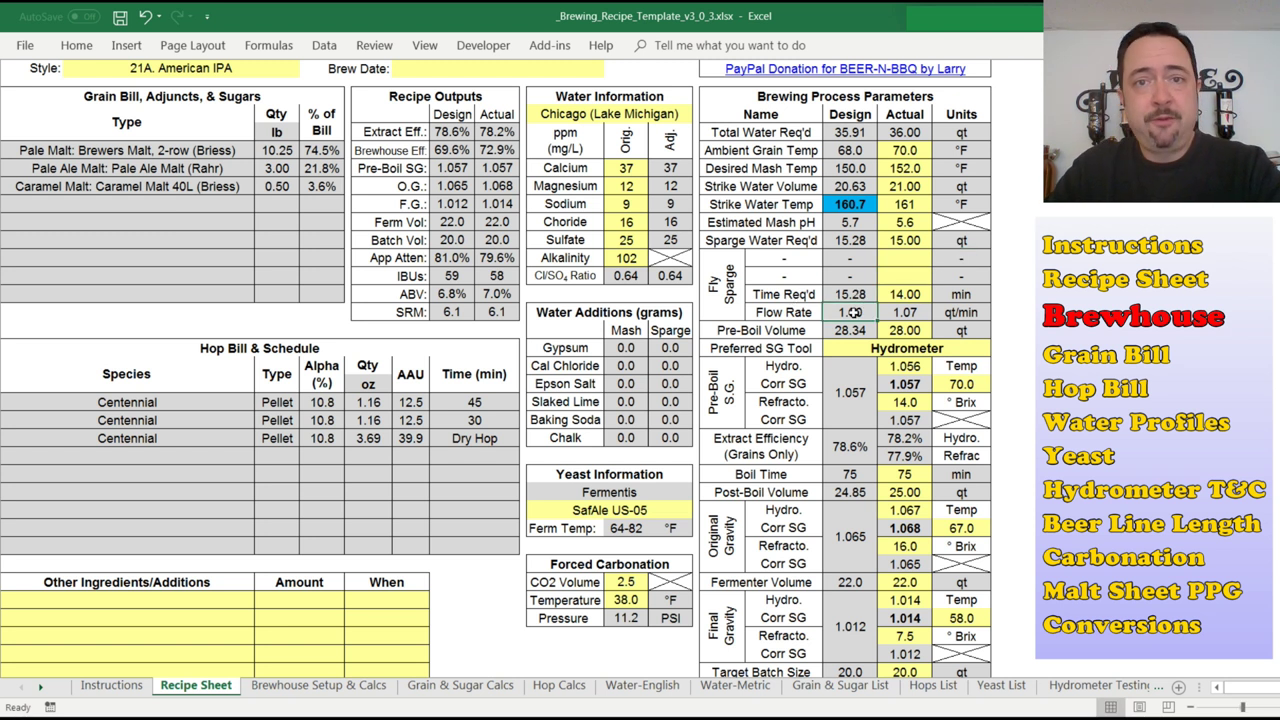
{"action": "left_click", "coordinate": [908, 298]}
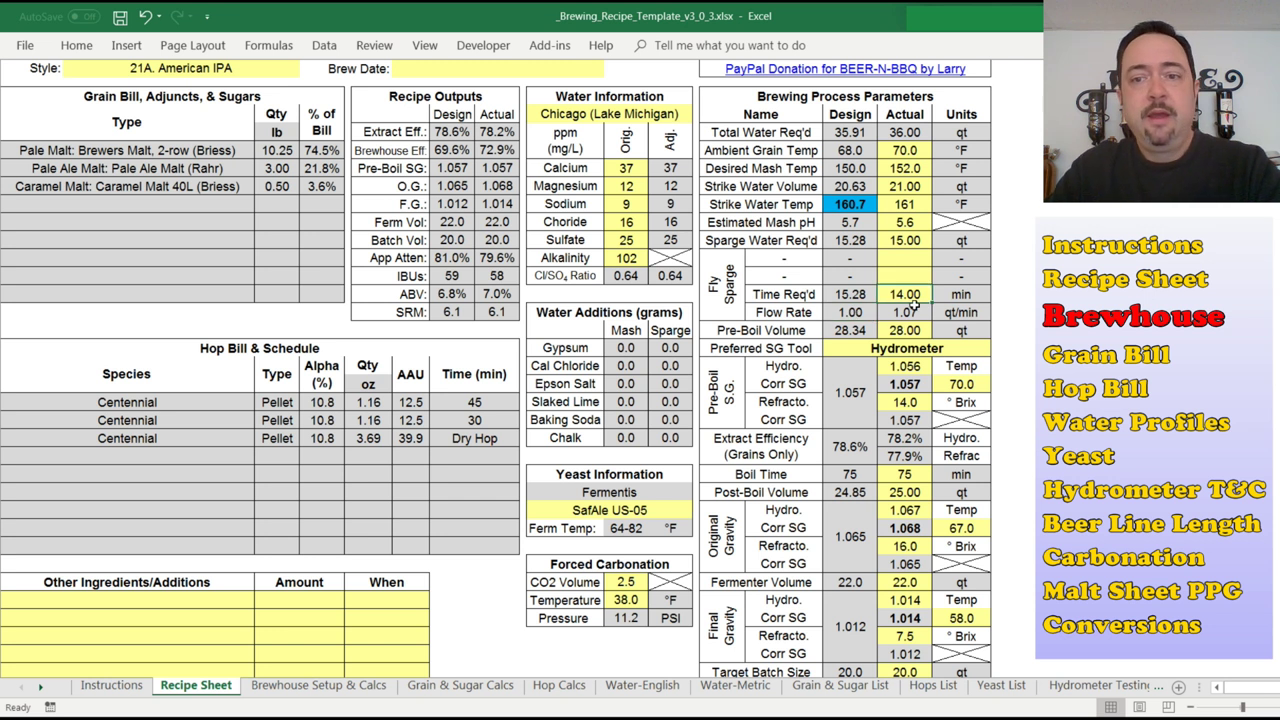
Set the Actual Time Req'd for the fly sparge to 20 min on the Recipe Sheet.
{"action": "type", "text": "20"}
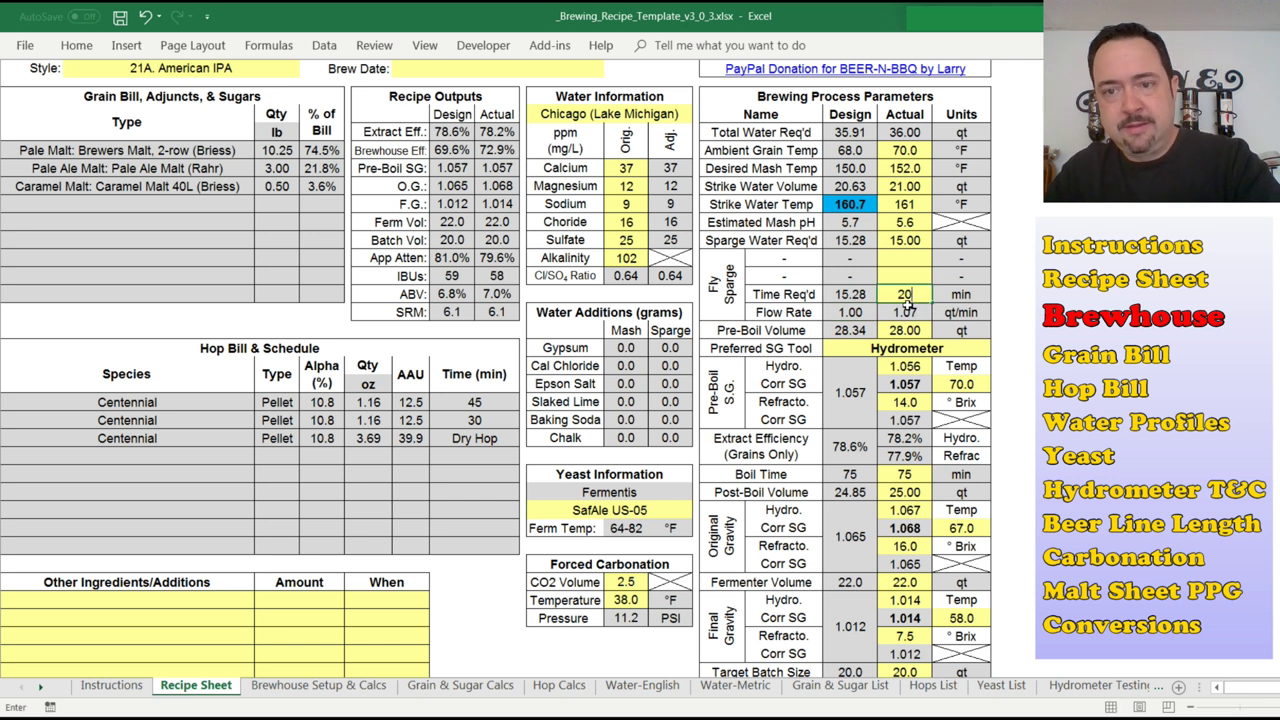
{"action": "key", "text": "Return"}
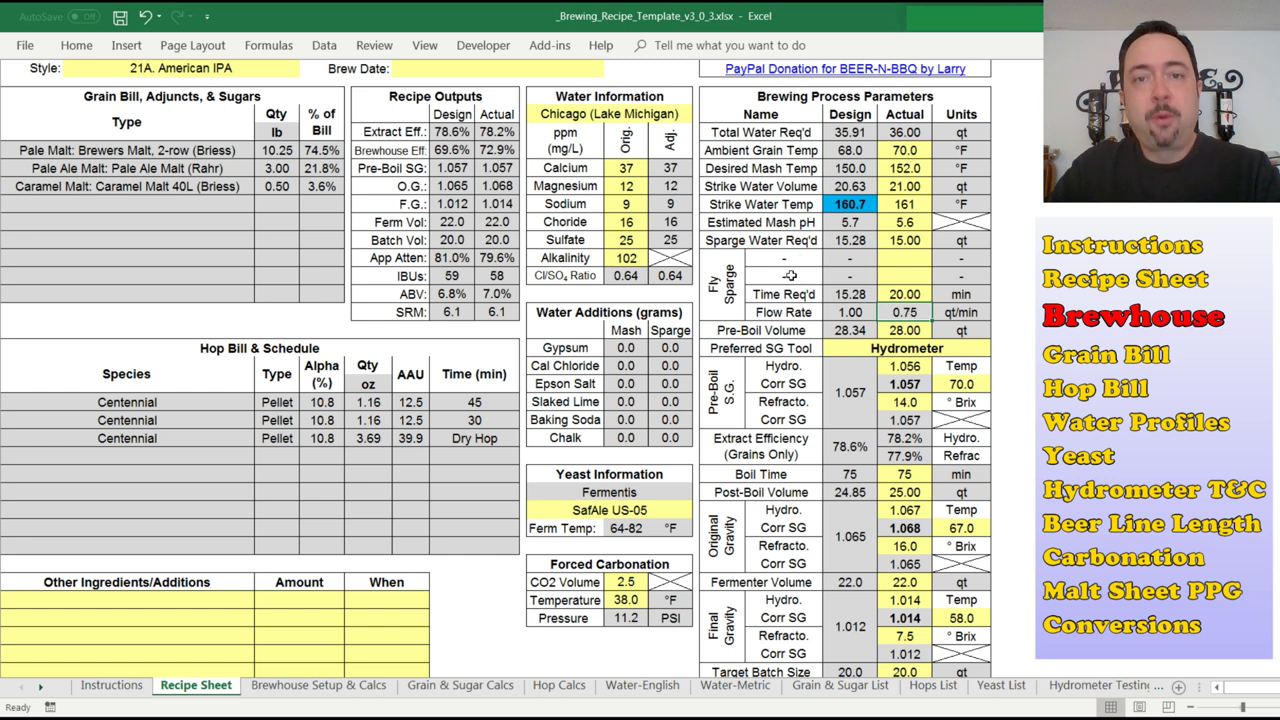
Set the Sparge Method to BIAB on the Brewhouse Setup & Calcs sheet and highlight the flow rate row beneath it.
{"action": "left_click", "coordinate": [318, 686]}
{"action": "left_click", "coordinate": [317, 287]}
{"action": "left_click", "coordinate": [330, 287]}
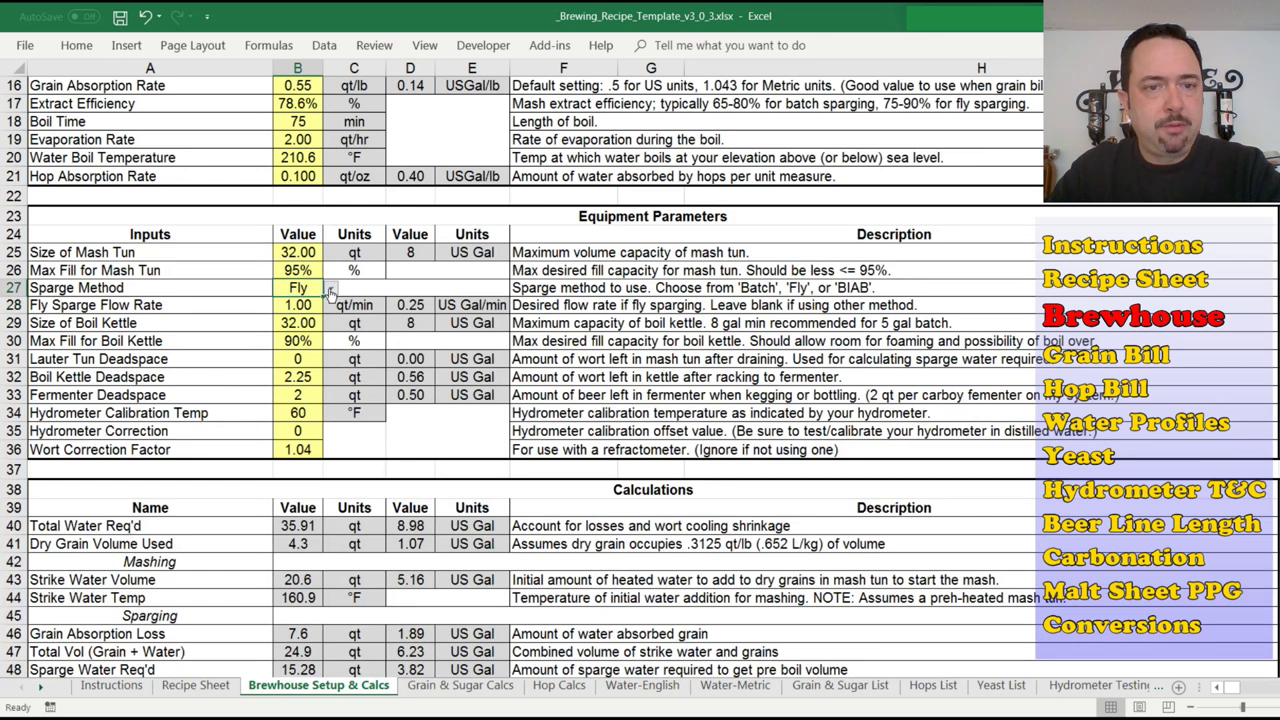
{"action": "left_click", "coordinate": [272, 332]}
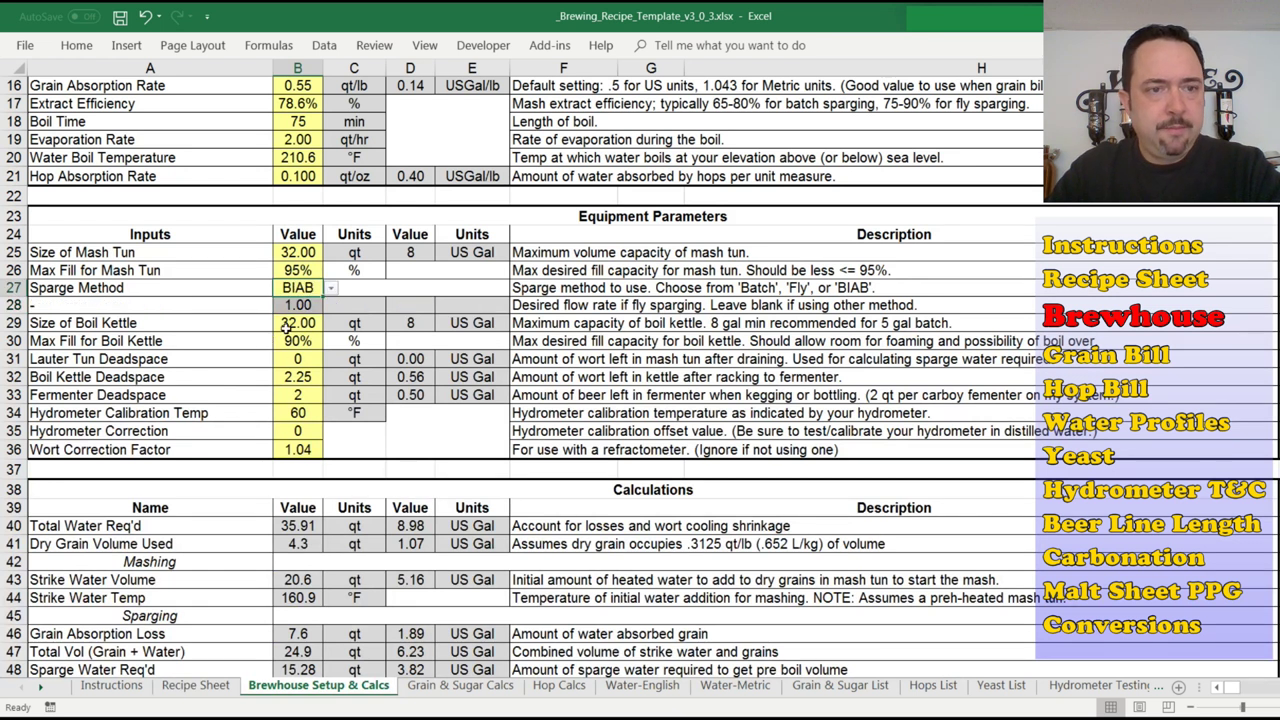
{"action": "left_click", "coordinate": [14, 305]}
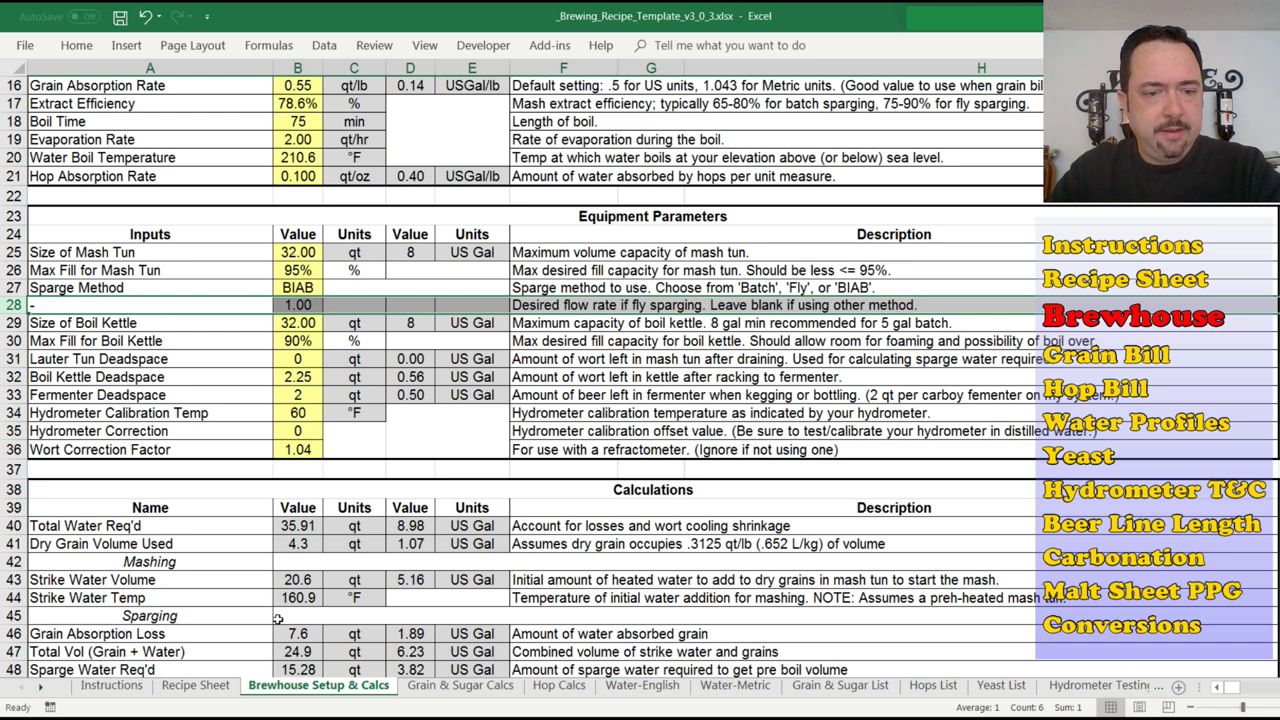
On the Recipe Sheet, clear the leftover Actual value in the BIAB block, then highlight the Sparge Water Req'd value and the BIAB rows.
{"action": "left_click", "coordinate": [196, 686]}
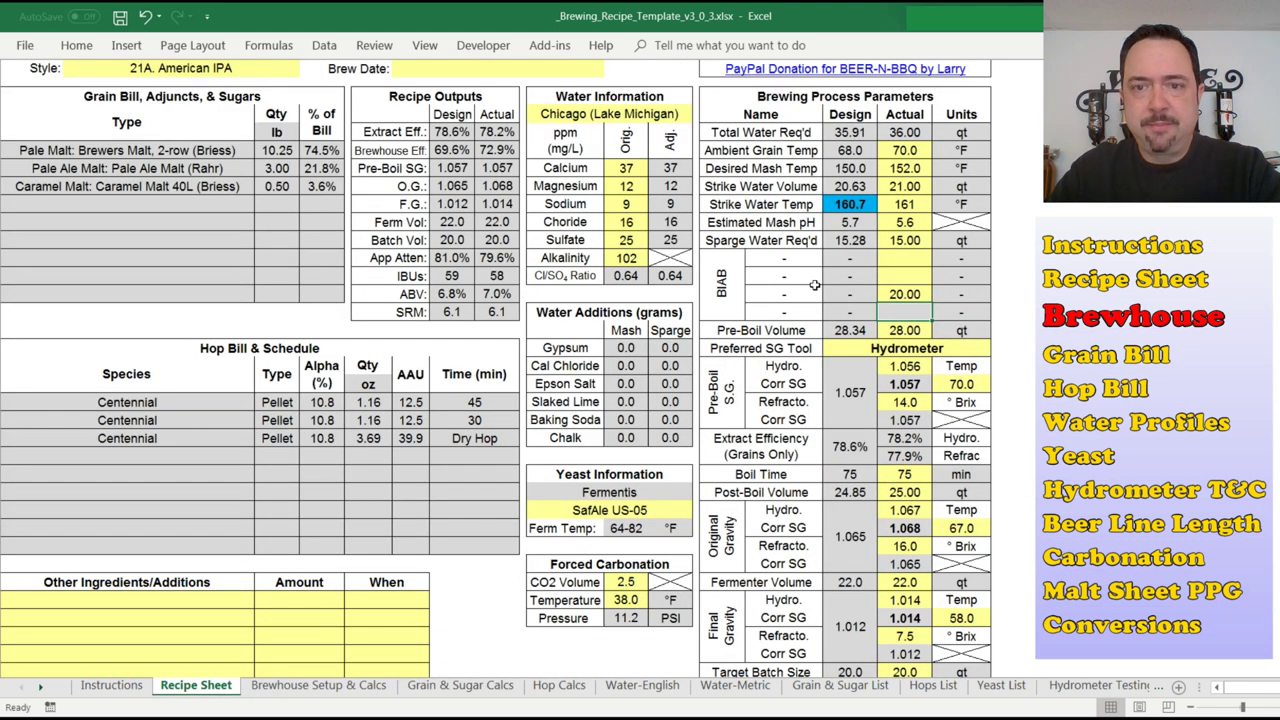
{"action": "left_click", "coordinate": [892, 293]}
{"action": "key", "text": "Delete"}
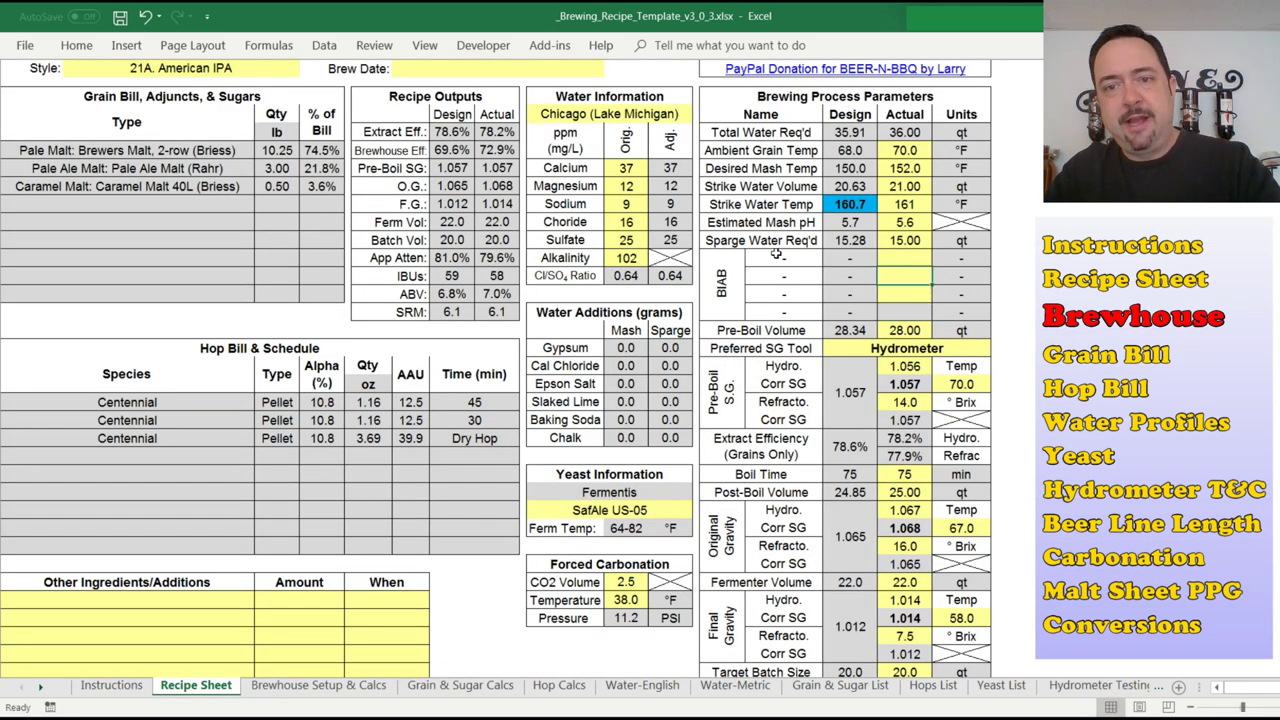
{"action": "left_click", "coordinate": [770, 244]}
{"action": "left_click", "coordinate": [892, 244]}
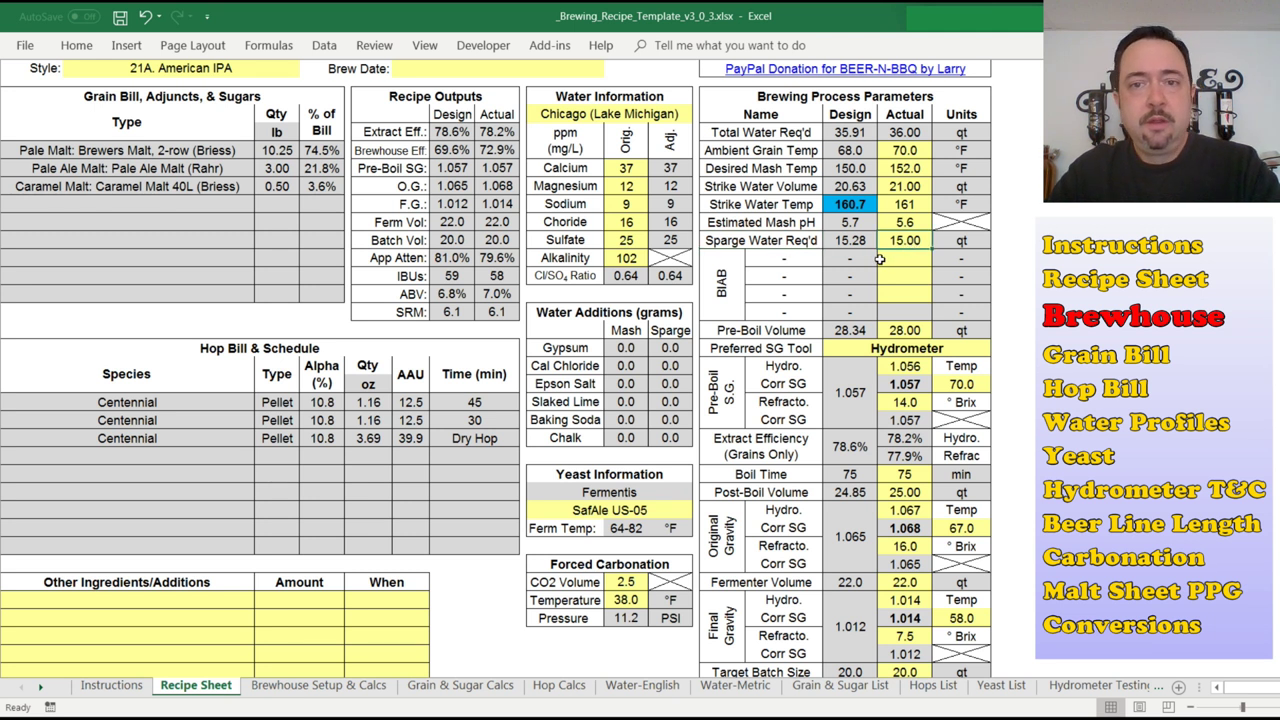
{"action": "left_click_drag", "start_coordinate": [786, 262], "coordinate": [946, 307]}
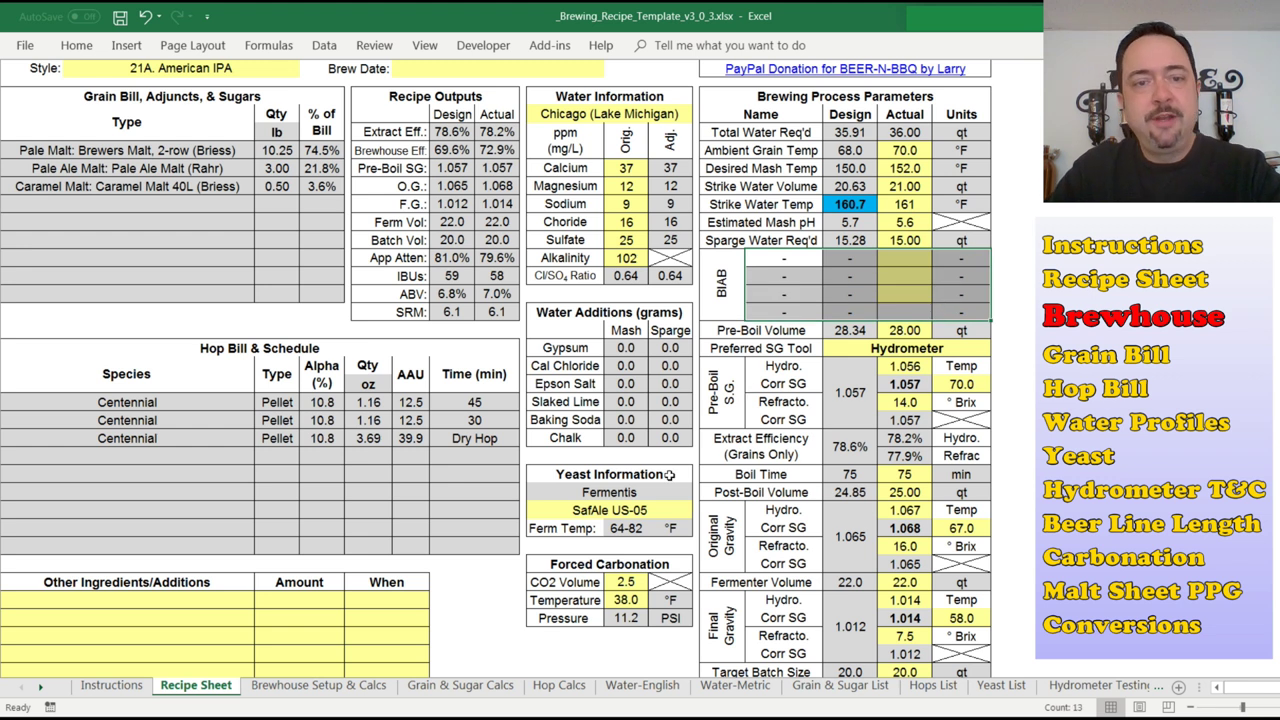
Set the Sparge Method to Extract on the Brewhouse Setup & Calcs sheet and check the sparge block on the Recipe Sheet.
{"action": "left_click", "coordinate": [297, 688]}
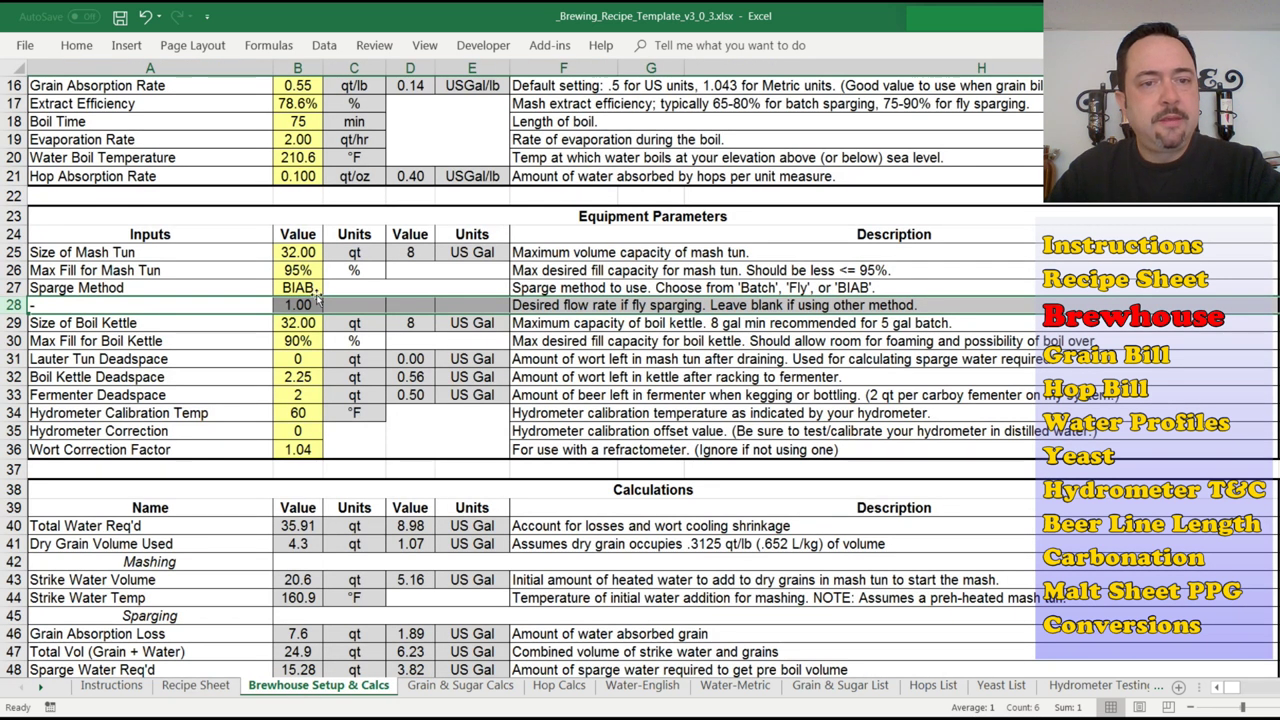
{"action": "left_click", "coordinate": [313, 288]}
{"action": "left_click", "coordinate": [330, 288]}
{"action": "left_click", "coordinate": [256, 353]}
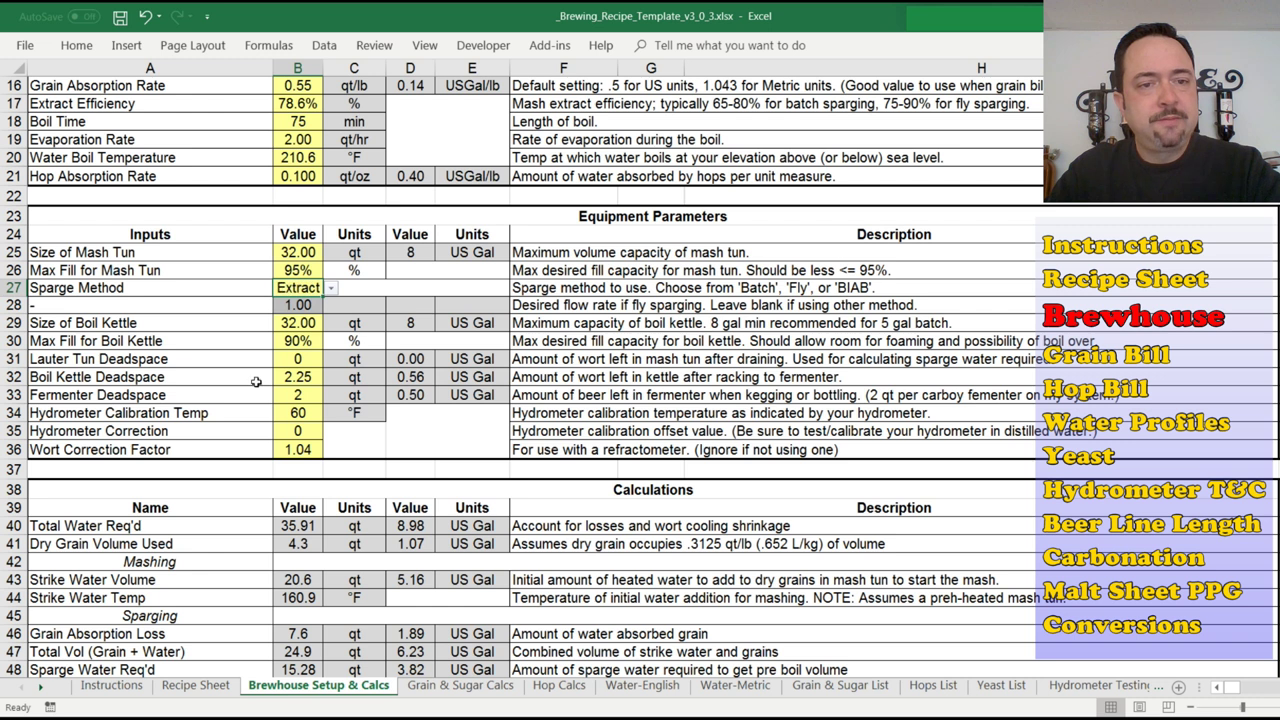
{"action": "left_click", "coordinate": [196, 686]}
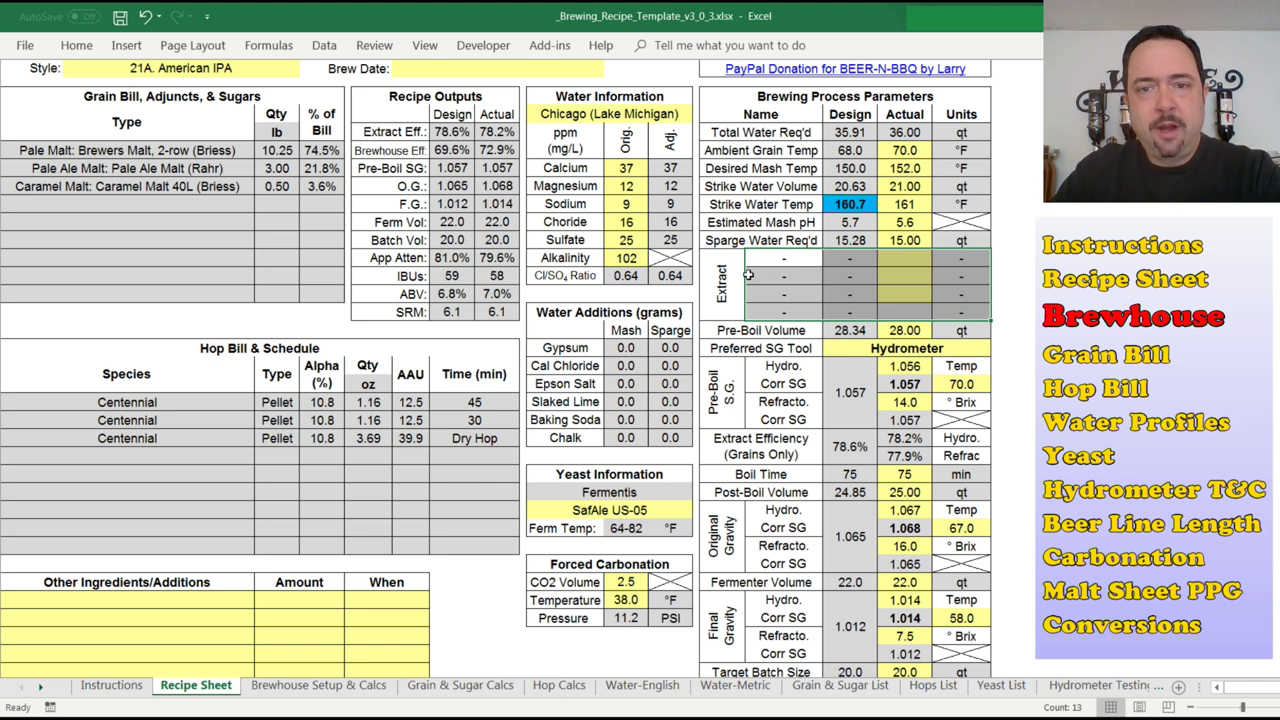
Set the Sparge Method to Batch on the Brewhouse Setup & Calcs sheet and highlight the Batch Sparge rows on the Recipe Sheet.
{"action": "left_click", "coordinate": [300, 686]}
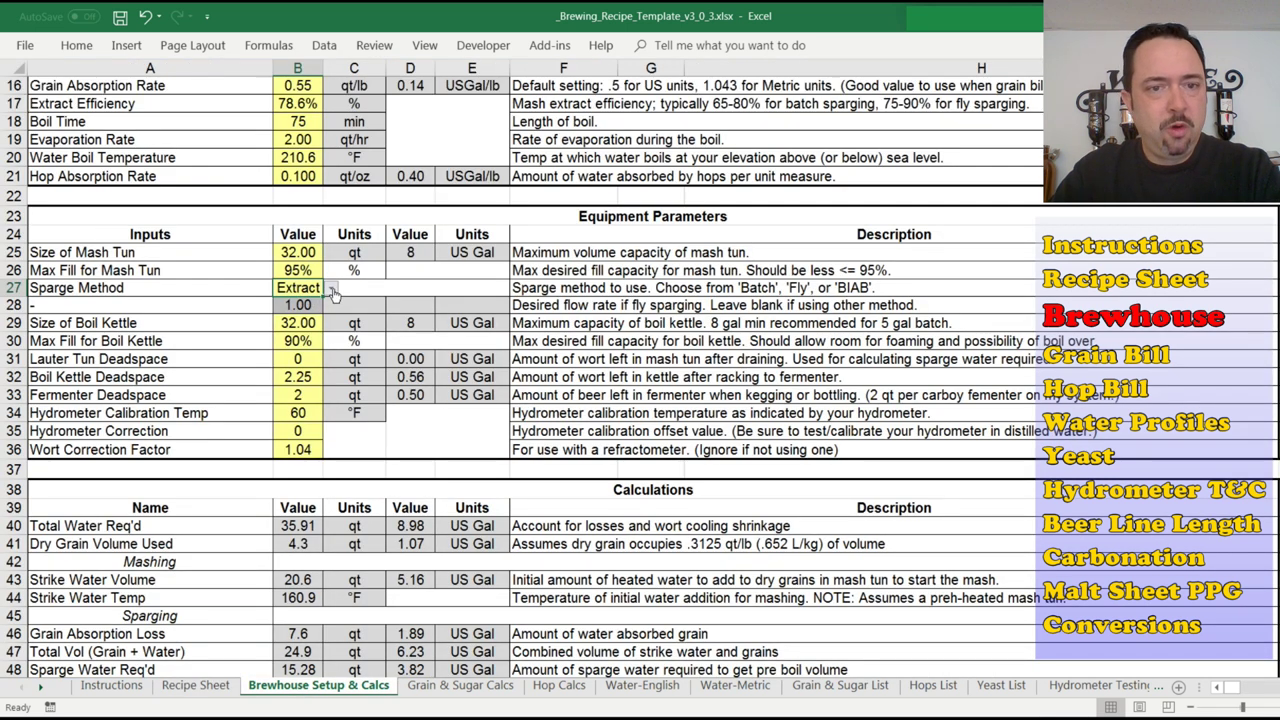
{"action": "left_click", "coordinate": [292, 310]}
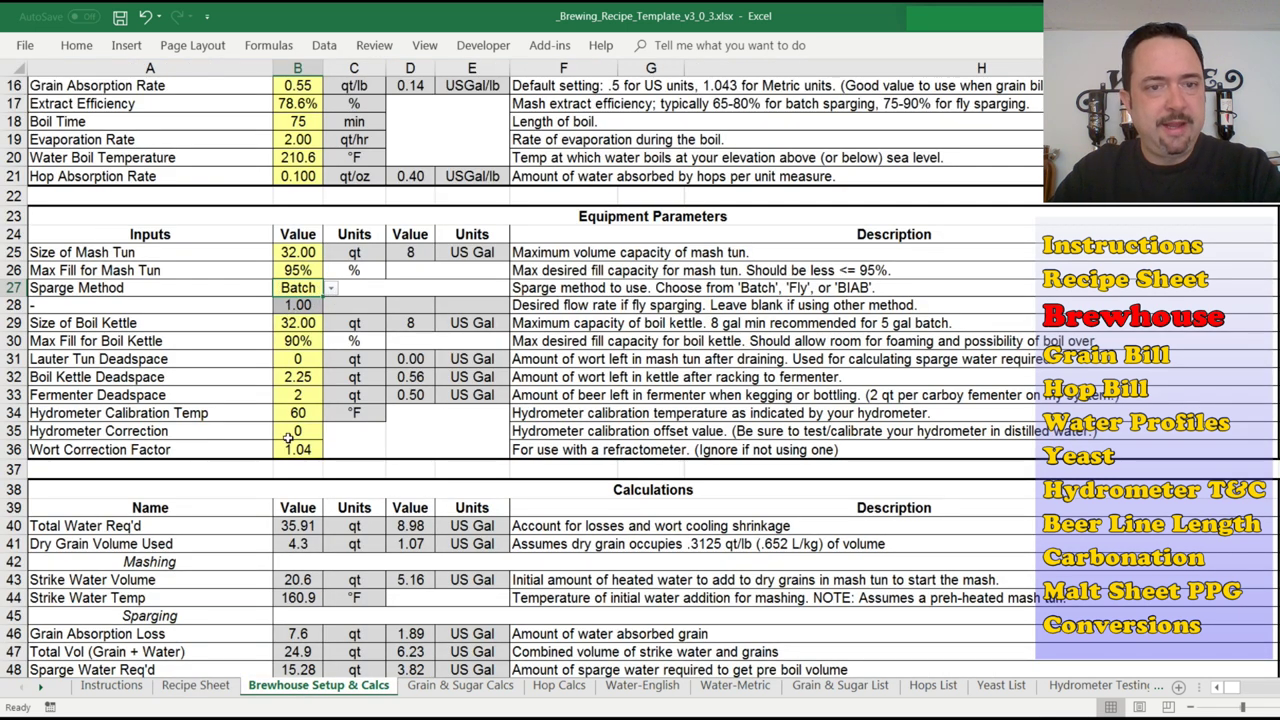
{"action": "left_click", "coordinate": [195, 686]}
{"action": "left_click_drag", "start_coordinate": [785, 258], "coordinate": [925, 310]}
{"action": "left_click", "coordinate": [942, 296]}
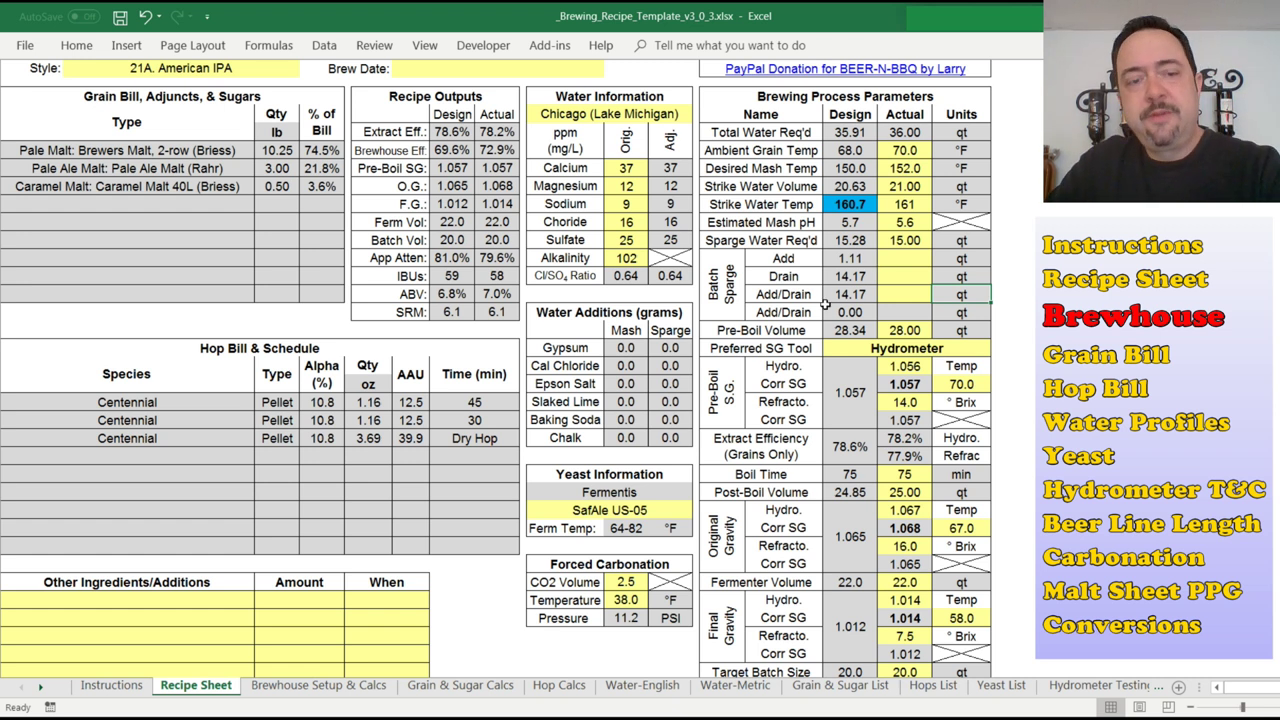
On the Brewhouse Setup & Calcs sheet, highlight the Lauter Tun, Boil Kettle and Fermenter Deadspace rows.
{"action": "left_click", "coordinate": [330, 688]}
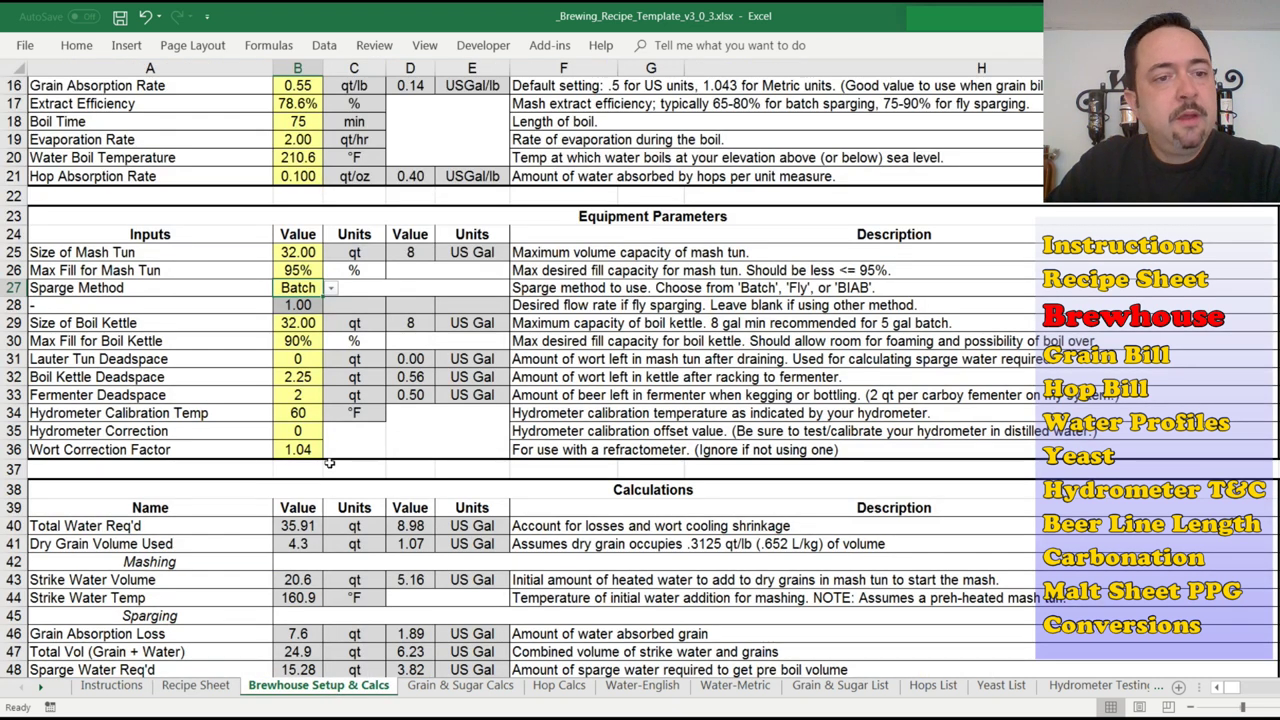
{"action": "left_click", "coordinate": [293, 360]}
{"action": "left_click_drag", "start_coordinate": [130, 362], "coordinate": [304, 399]}
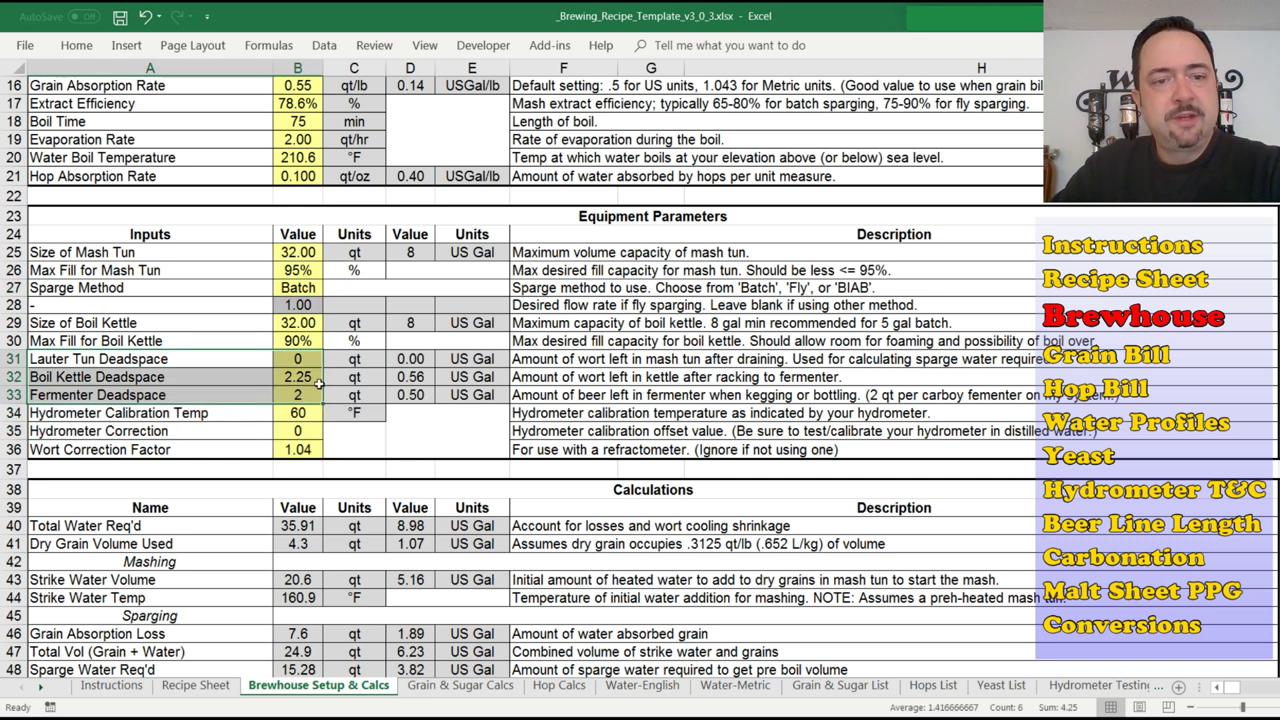
{"action": "left_click_drag", "start_coordinate": [18, 360], "coordinate": [16, 394]}
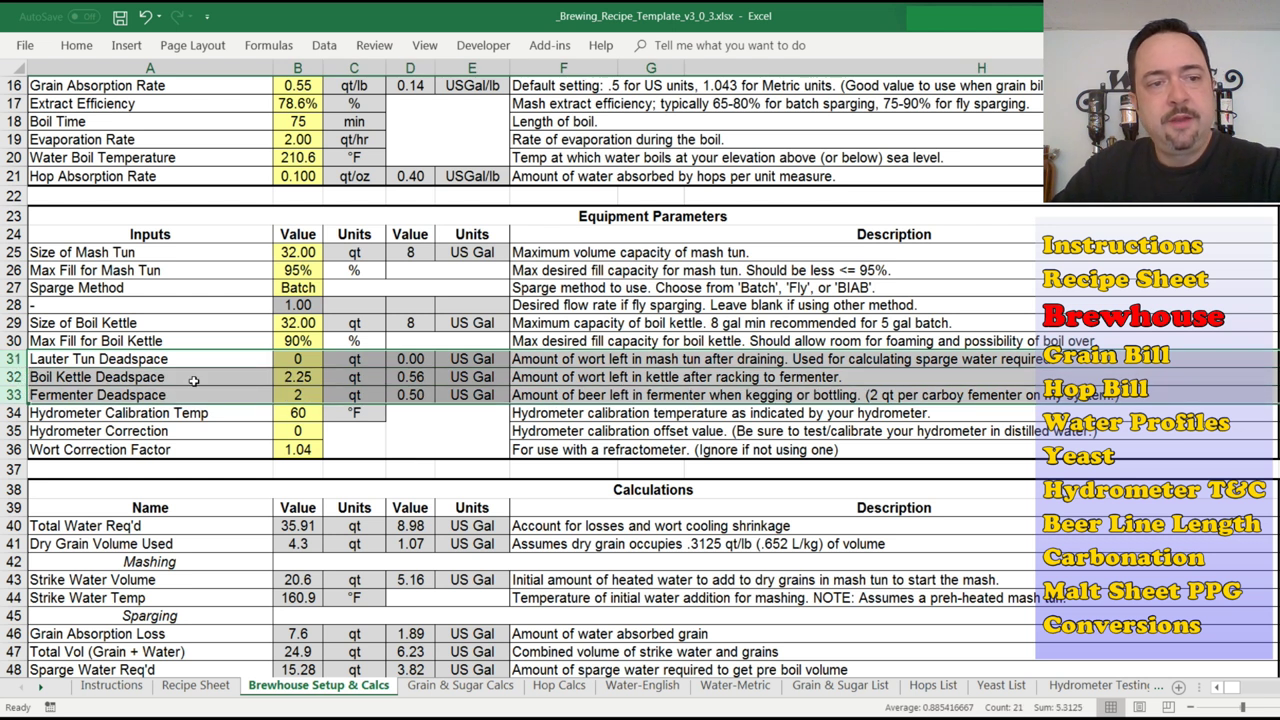
View the suggested values for the Lauter Tun Deadspace and Boil Kettle Deadspace inputs.
{"action": "left_click", "coordinate": [317, 359]}
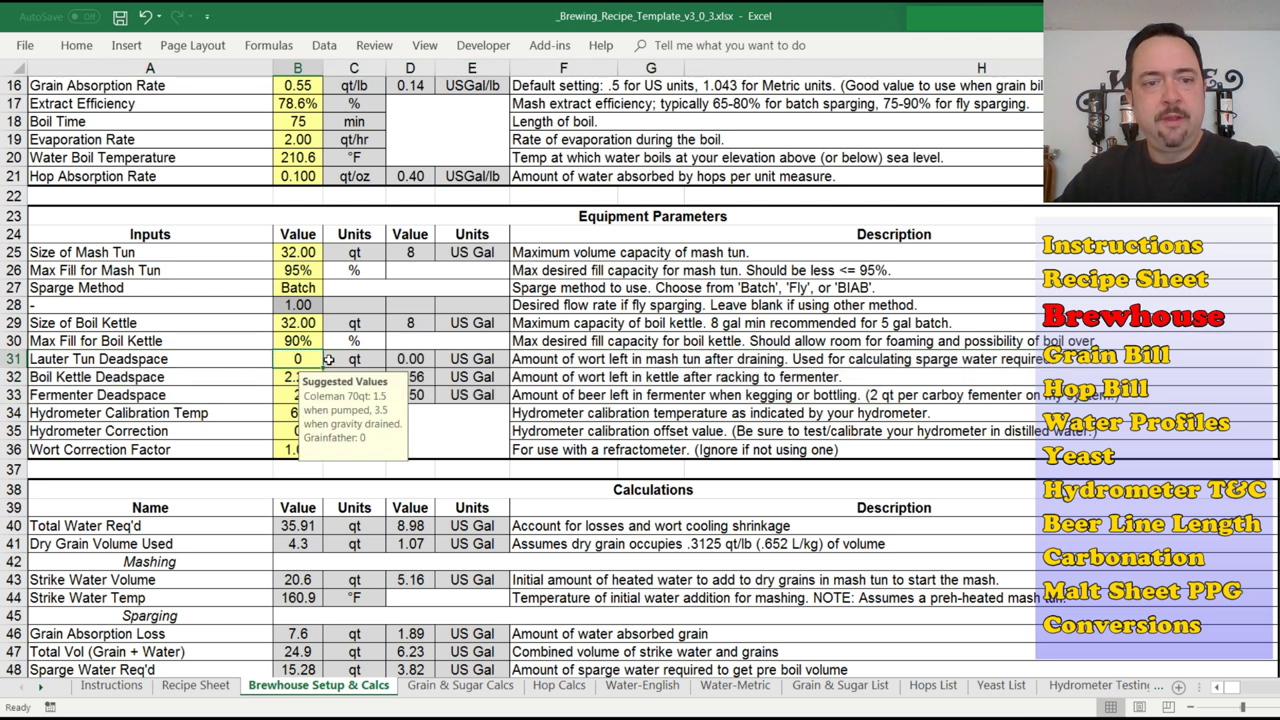
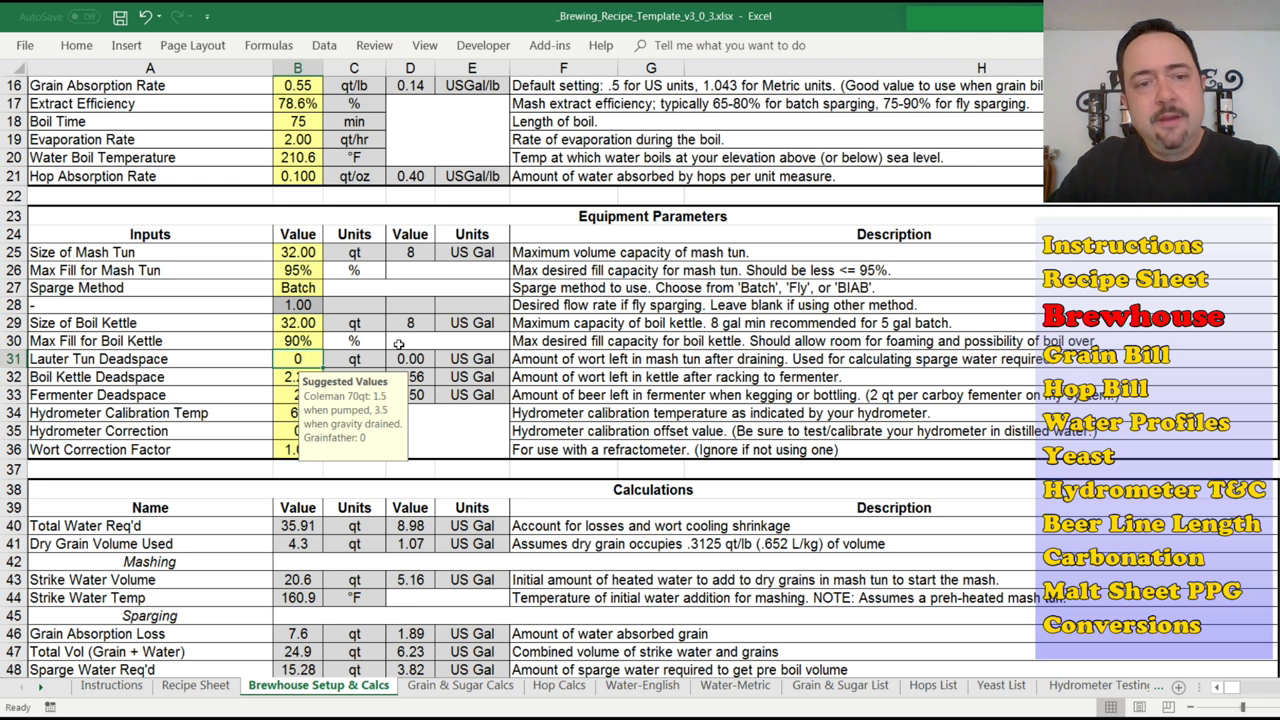
{"action": "left_click", "coordinate": [350, 357]}
{"action": "left_click_drag", "start_coordinate": [298, 360], "coordinate": [302, 418]}
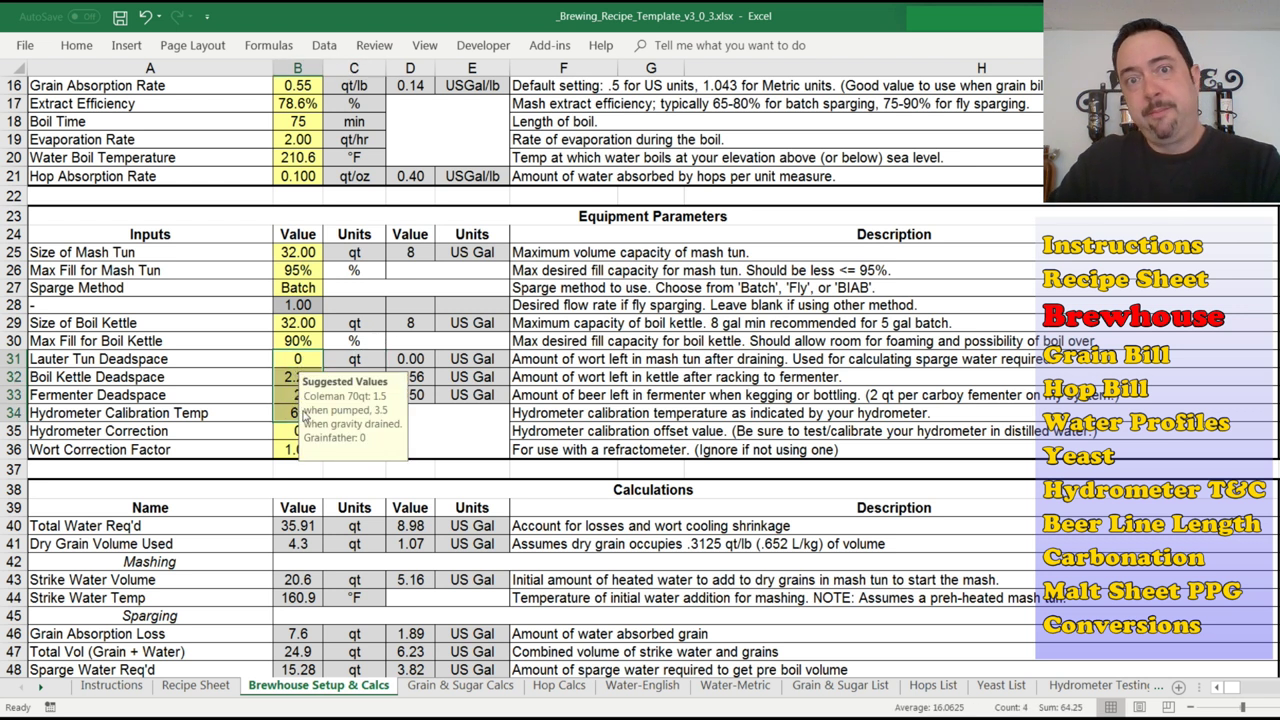
{"action": "left_click", "coordinate": [330, 361]}
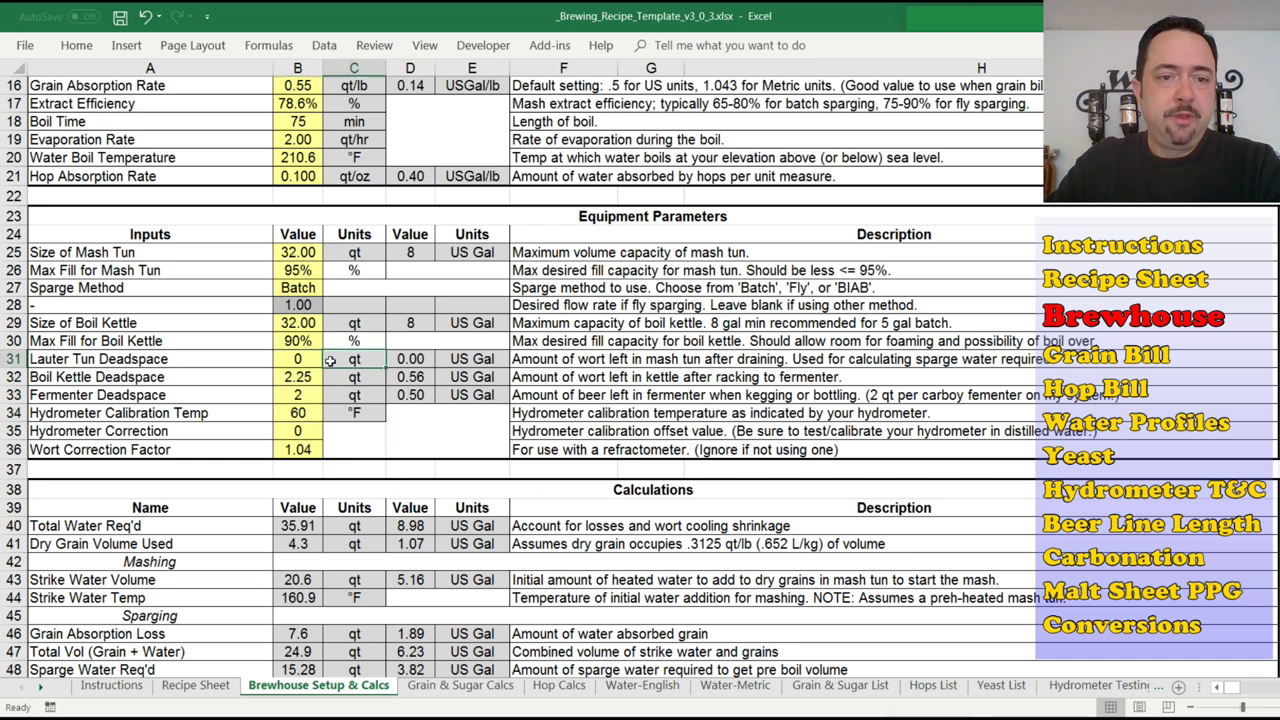
{"action": "left_click", "coordinate": [300, 360]}
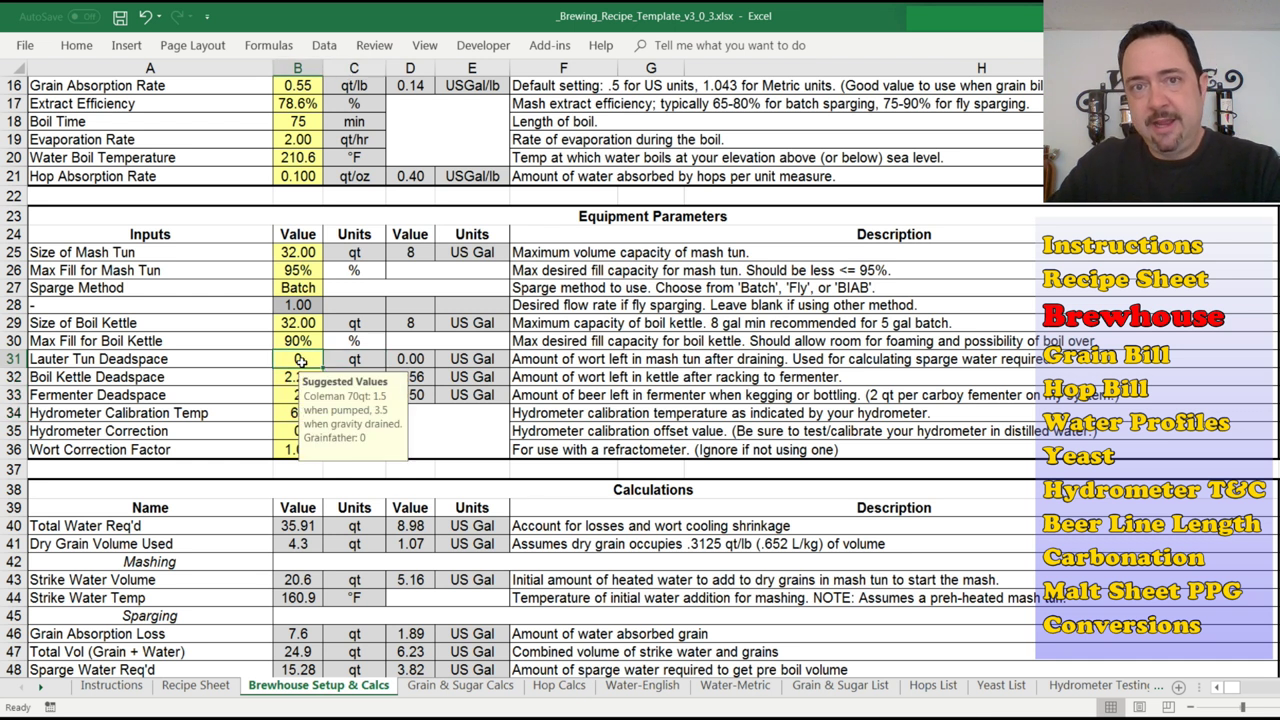
{"action": "left_click", "coordinate": [283, 382]}
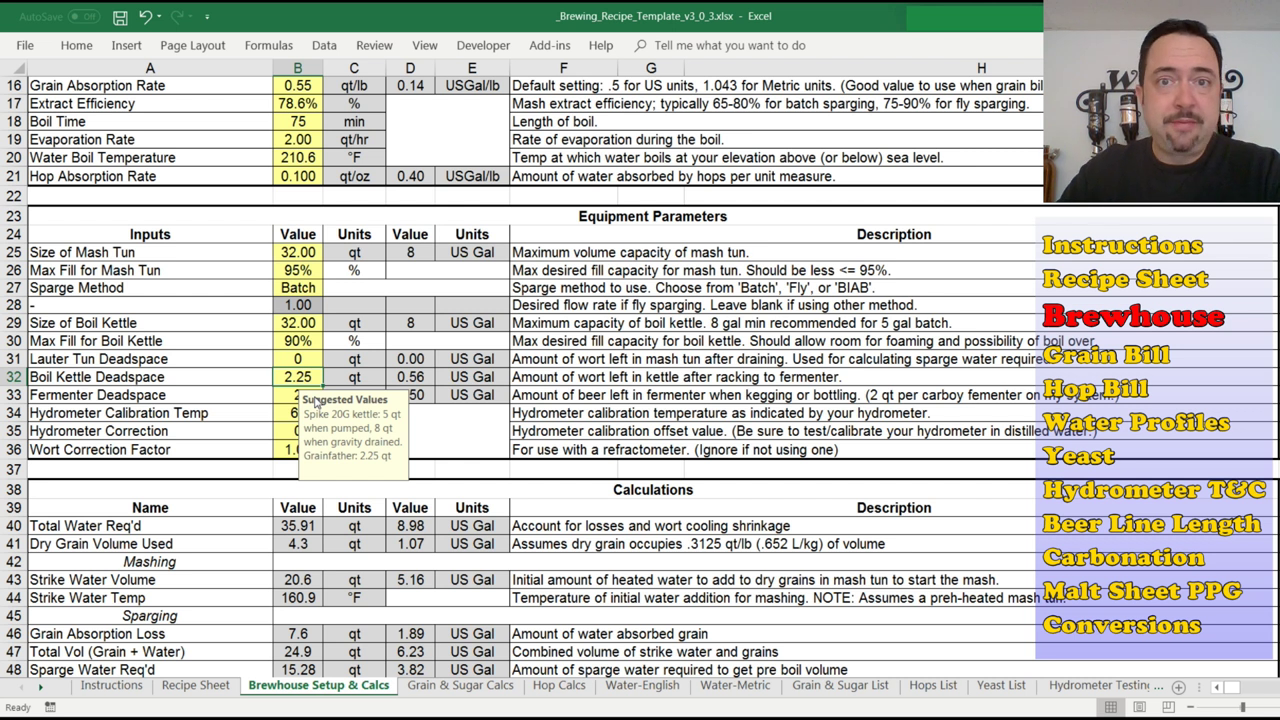
Highlight the Hydrometer Calibration Temp and Hydrometer Correction inputs and view the calibration temperature's guidance note.
{"action": "left_click", "coordinate": [293, 432]}
{"action": "left_click_drag", "start_coordinate": [92, 412], "coordinate": [188, 422]}
{"action": "left_click_drag", "start_coordinate": [292, 413], "coordinate": [290, 433]}
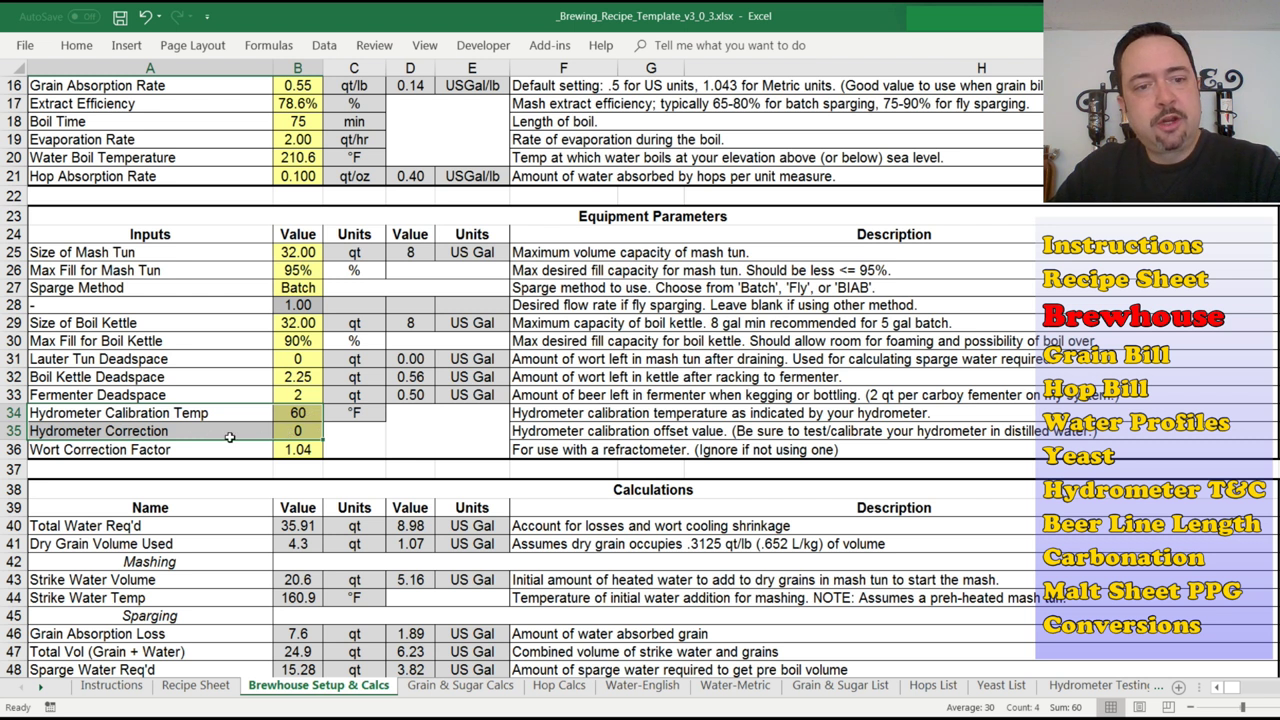
{"action": "left_click", "coordinate": [301, 431]}
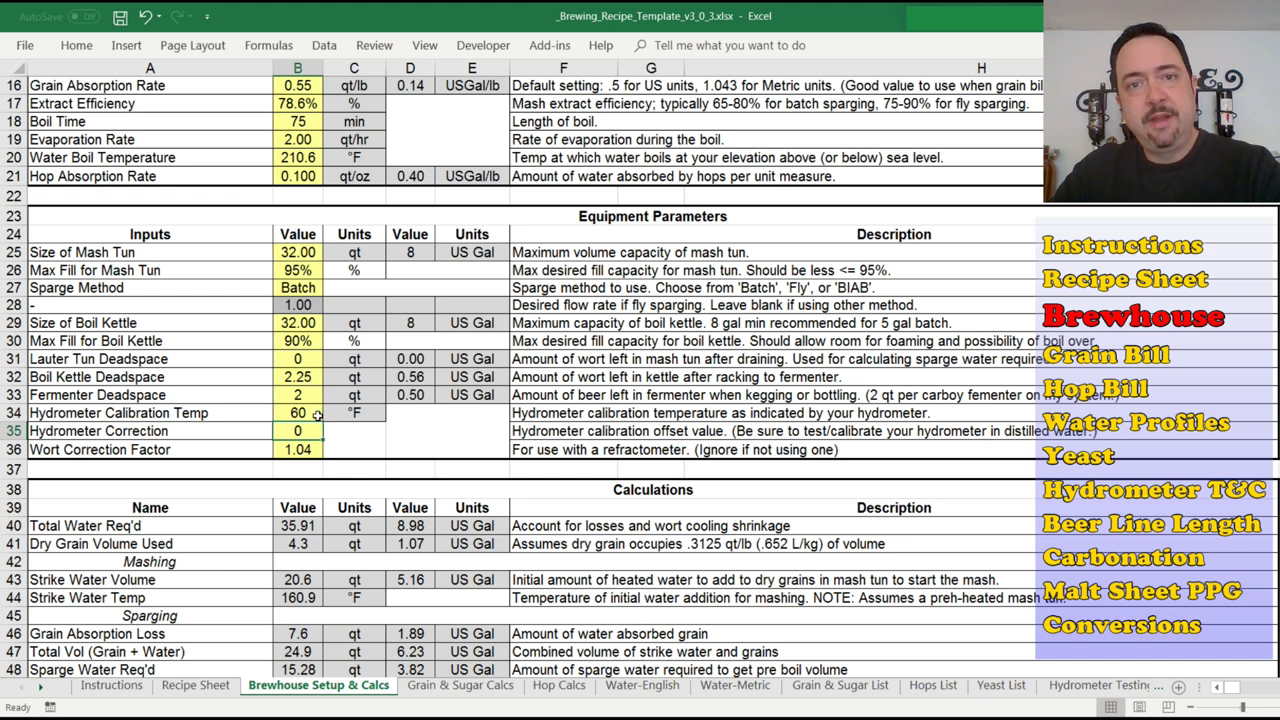
{"action": "left_click", "coordinate": [300, 412]}
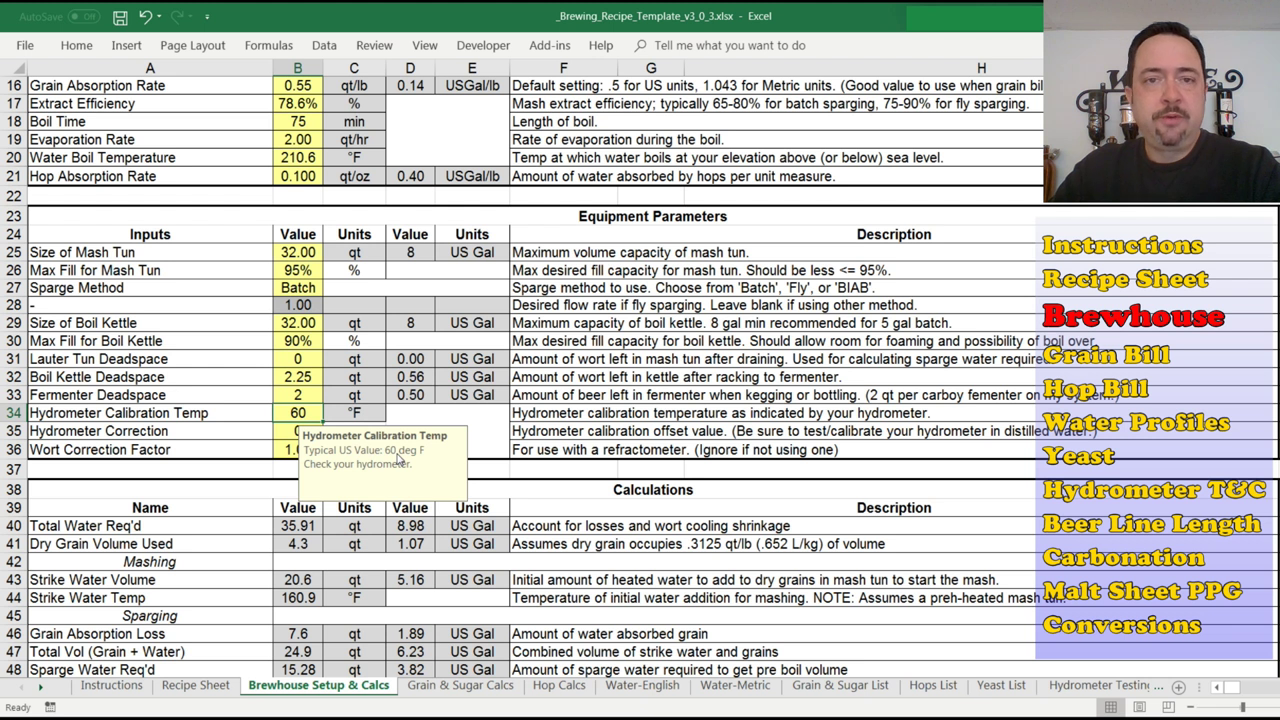
Set the Hydrometer Correction to 0.002 and reselect its value.
{"action": "left_click", "coordinate": [302, 432]}
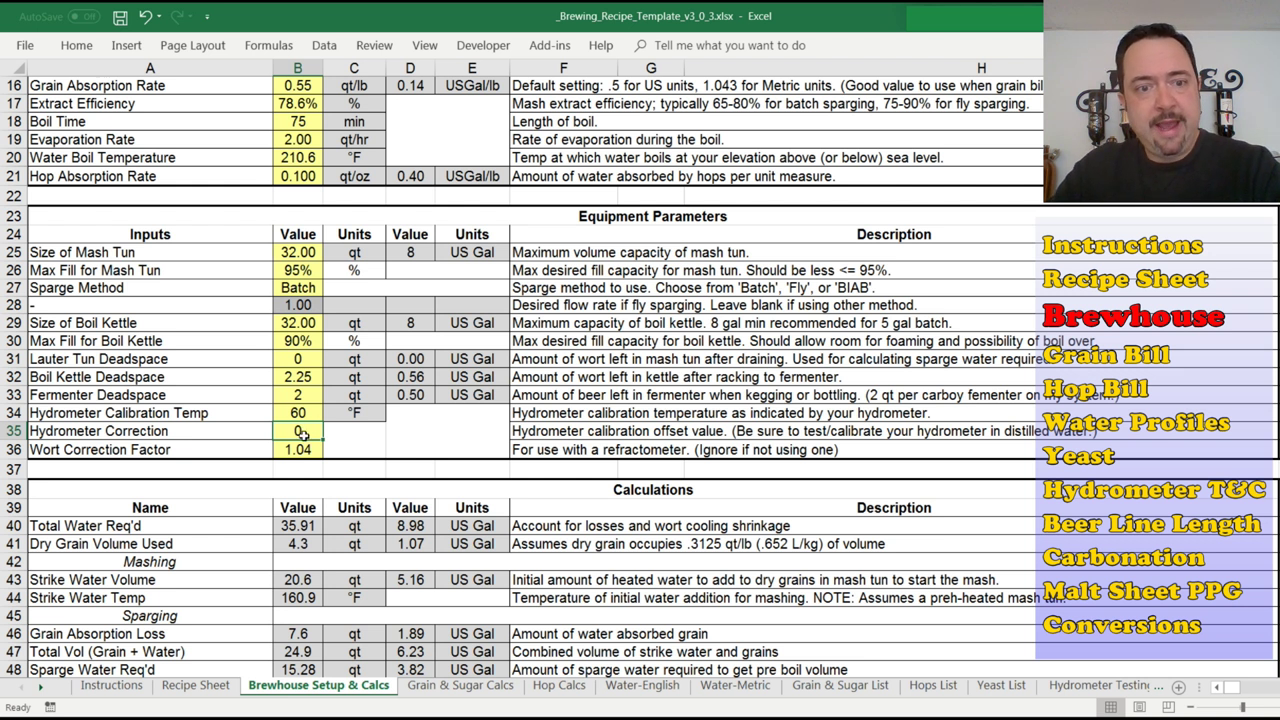
{"action": "type", "text": ".002"}
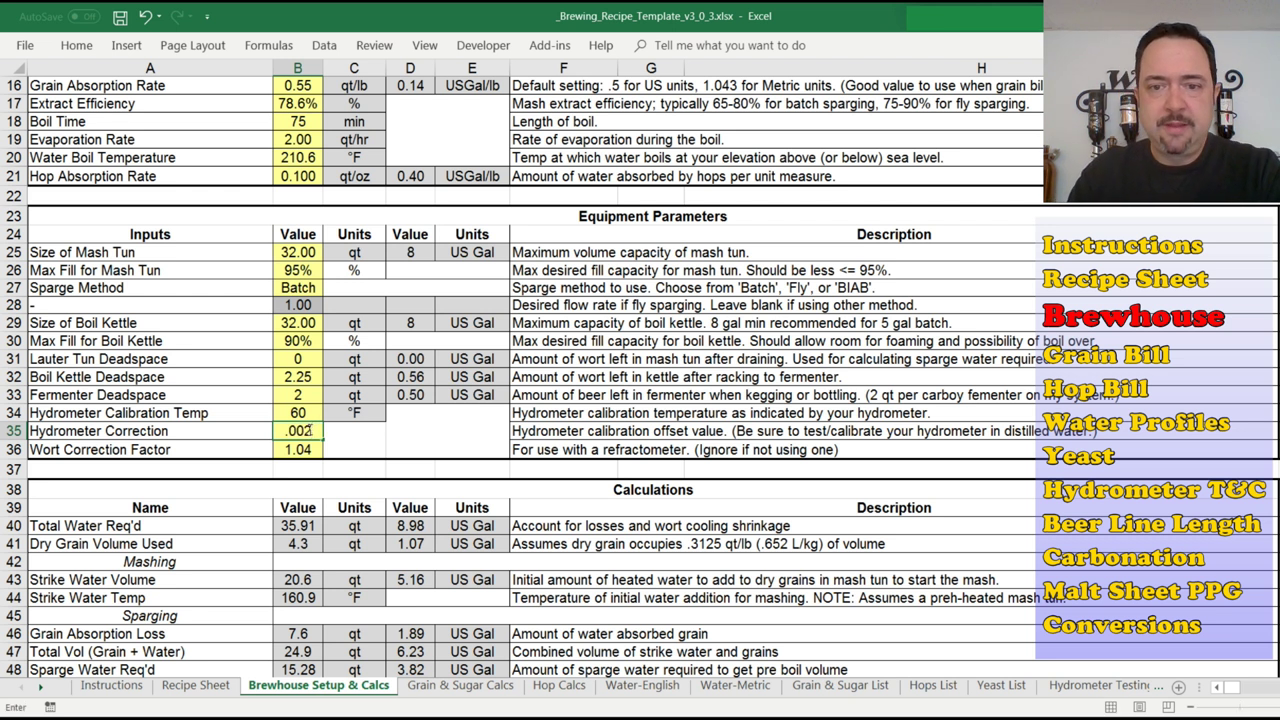
{"action": "key", "text": "Return"}
{"action": "left_click", "coordinate": [290, 426]}
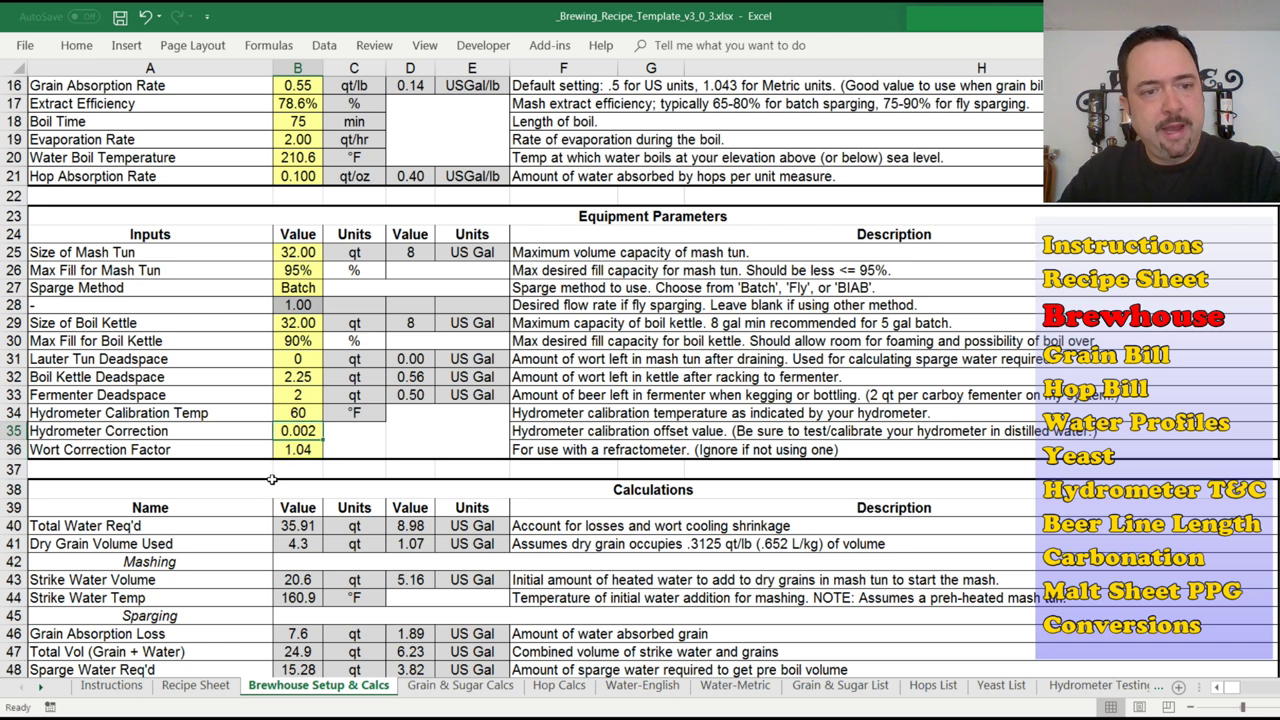
Compare the Pre-Boil hydrometer and refractometer Corr SG values on the Recipe Sheet, then return to the Brewhouse Setup & Calcs sheet.
{"action": "left_click", "coordinate": [208, 685]}
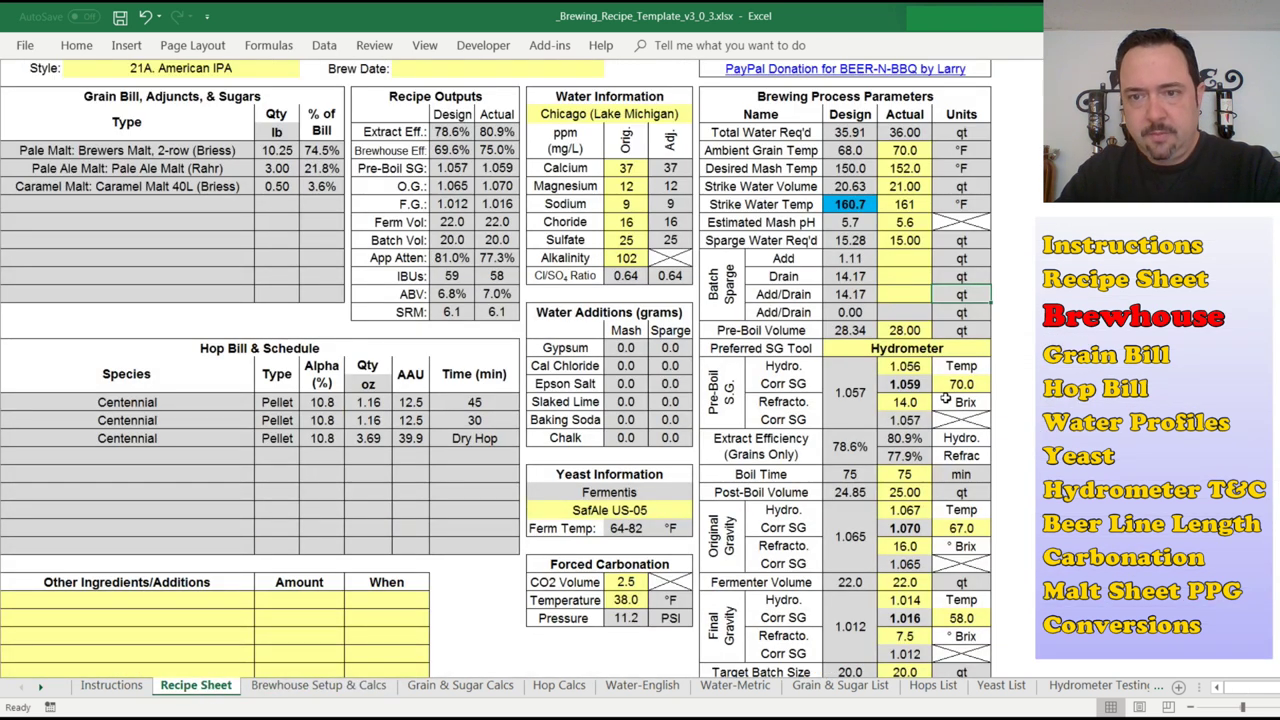
{"action": "left_click", "coordinate": [910, 384]}
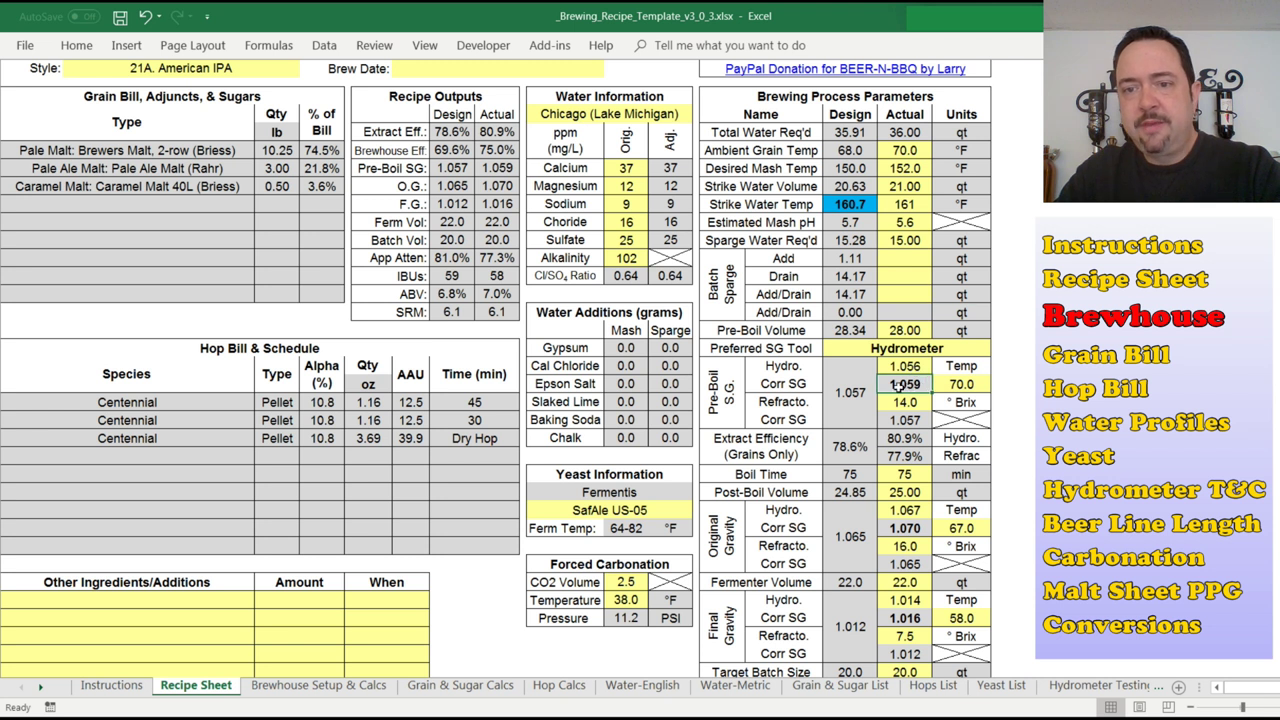
{"action": "left_click", "coordinate": [910, 418]}
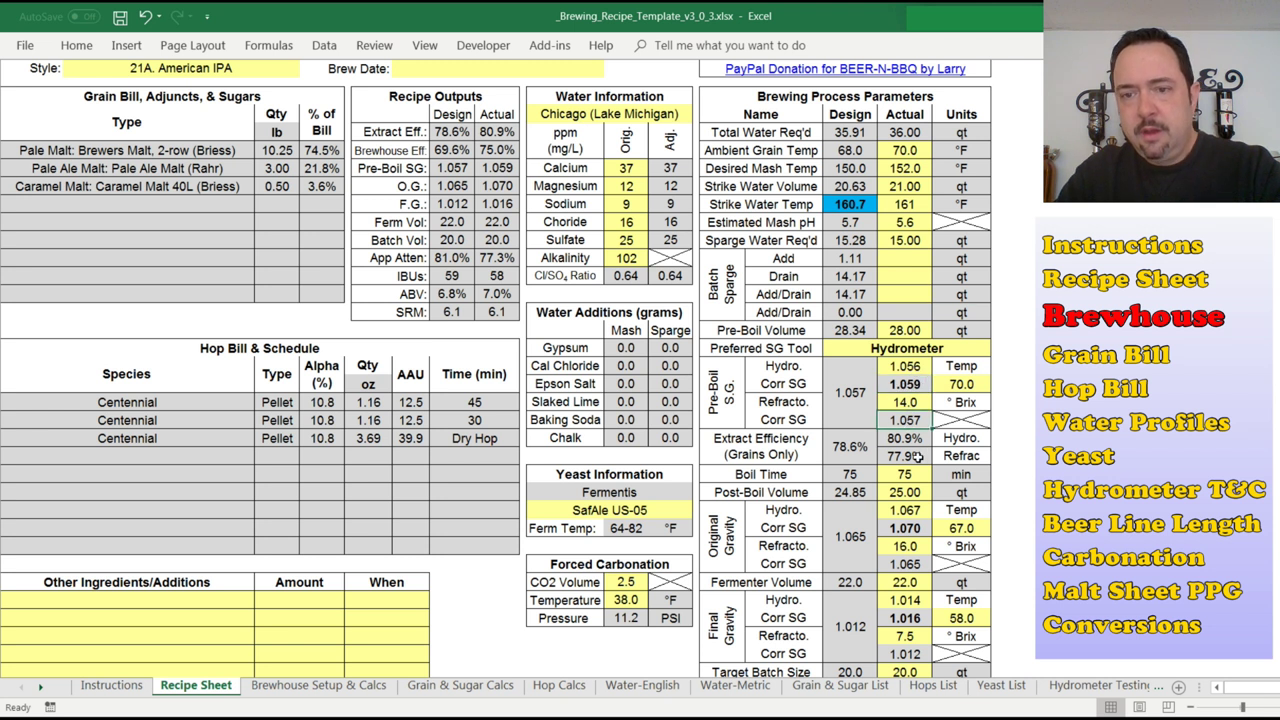
{"action": "left_click", "coordinate": [906, 385]}
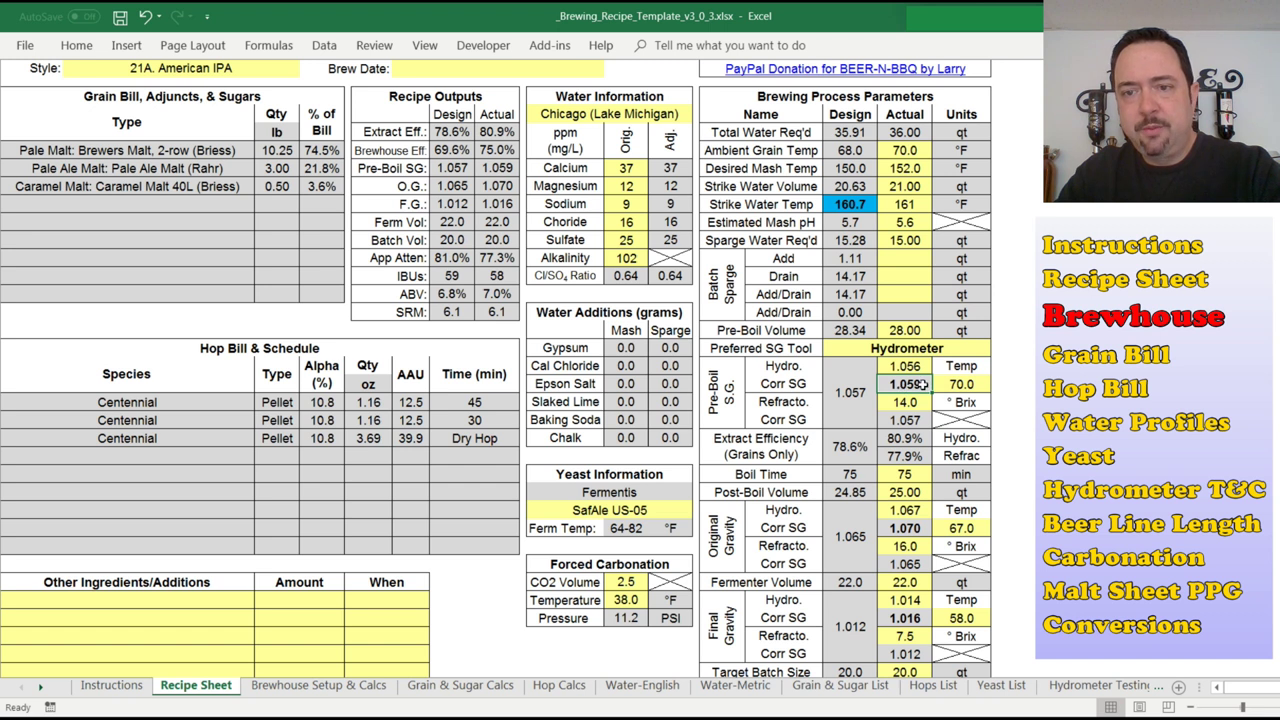
{"action": "left_click", "coordinate": [340, 684]}
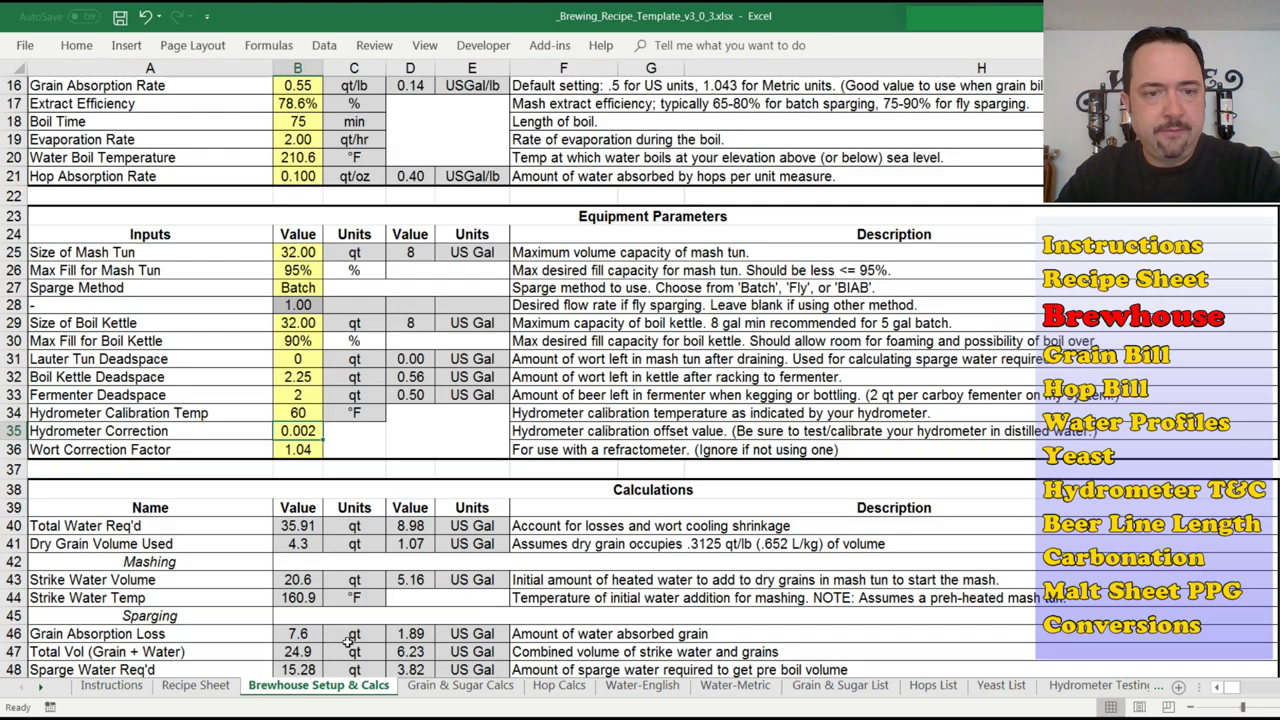
Set the Hydrometer Correction to 0, check the gravity values on the Recipe Sheet, and return to the Brewhouse Setup & Calcs sheet.
{"action": "key", "text": "Delete"}
{"action": "key", "text": "Return"}
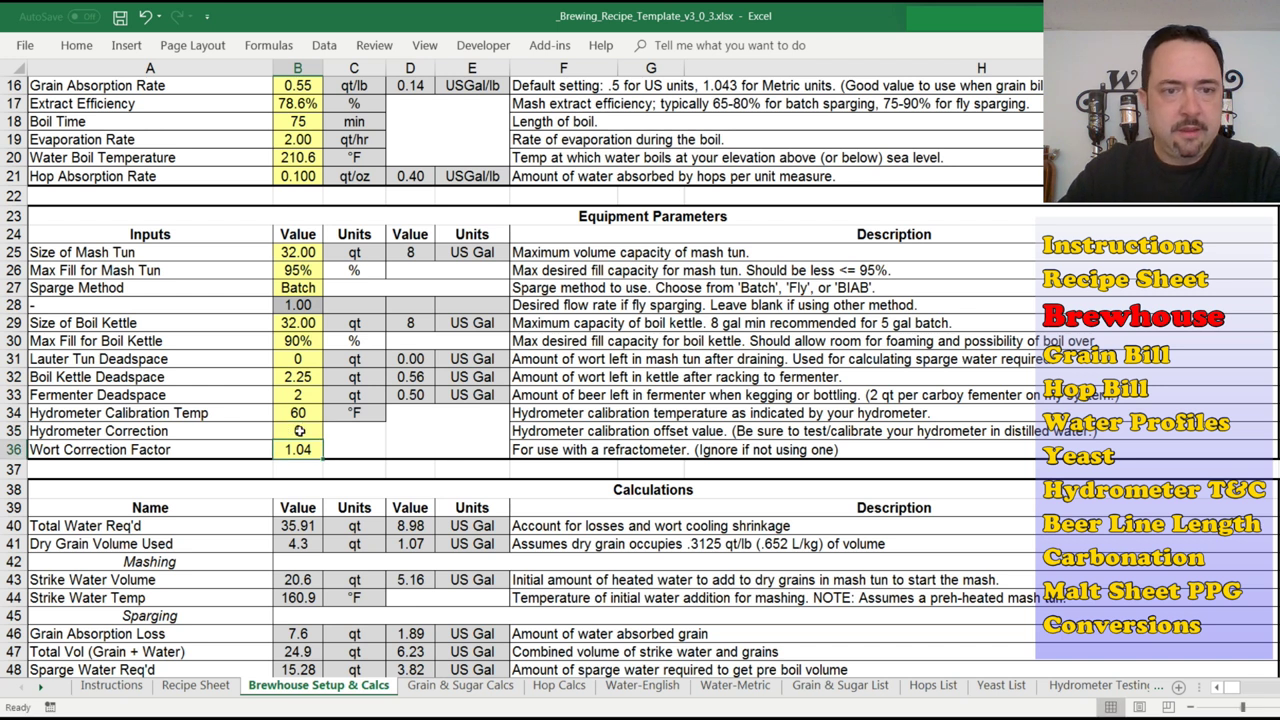
{"action": "left_click", "coordinate": [198, 685]}
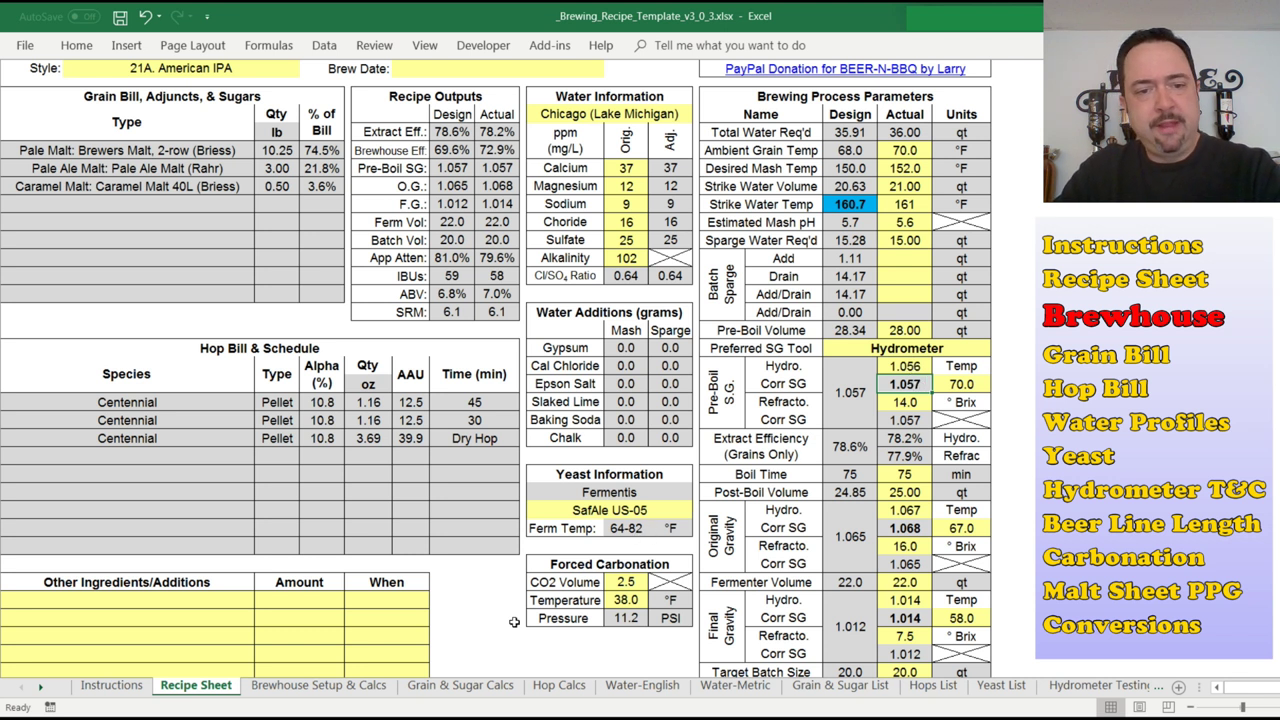
{"action": "left_click", "coordinate": [345, 687]}
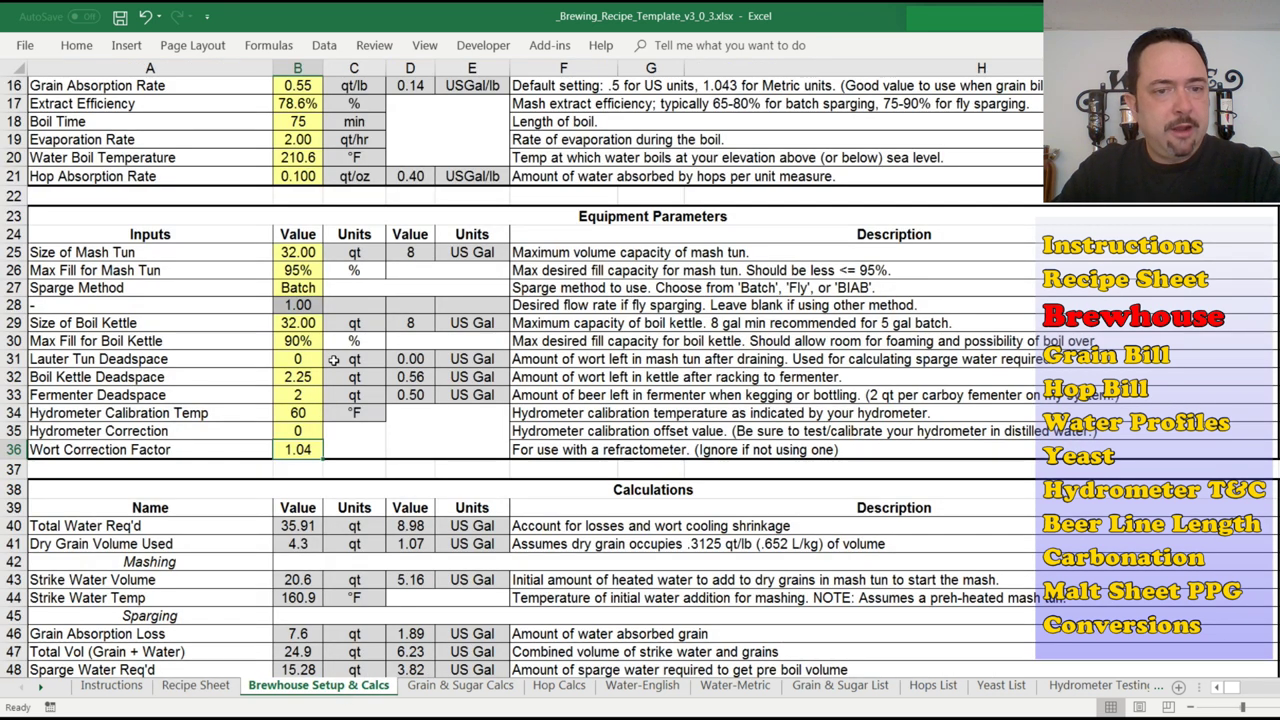
Set the Hydrometer Correction on the Brewhouse Setup & Calcs sheet to 0.002.
{"action": "left_click", "coordinate": [316, 430]}
{"action": "type", "text": ".002"}
{"action": "key", "text": "Return"}
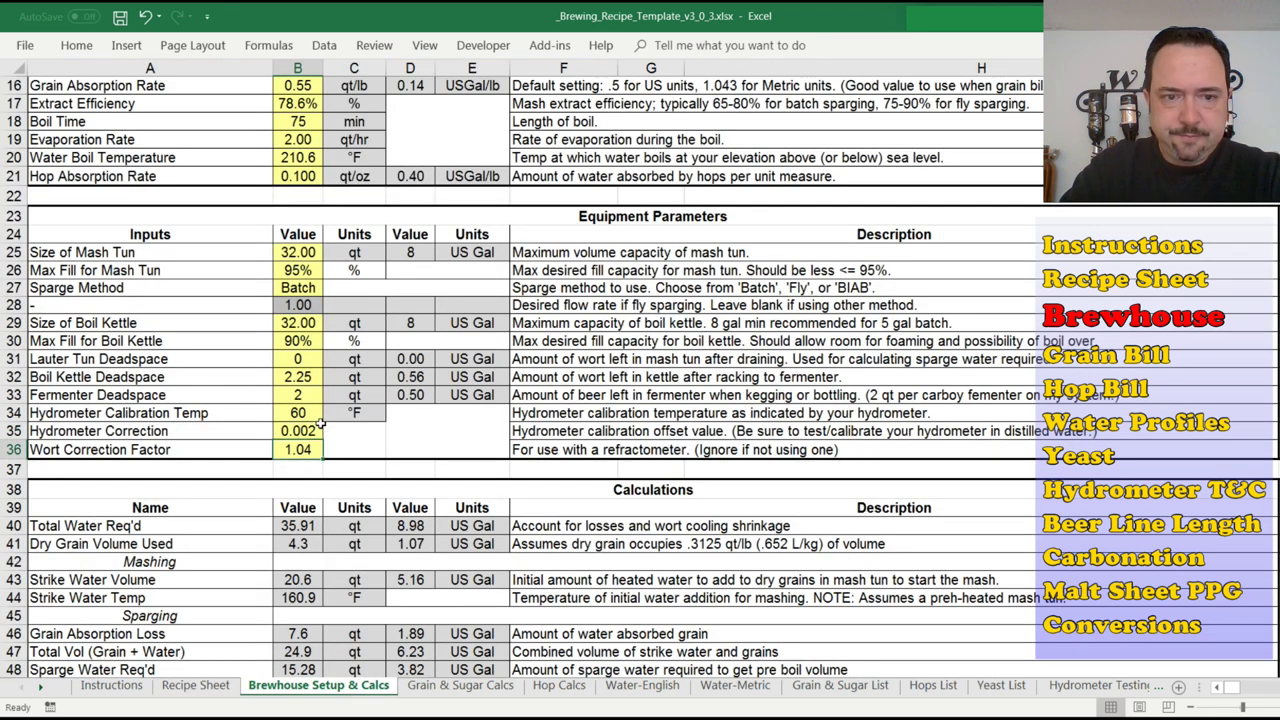
Compare the Pre-Boil hydrometer reading with its Corr SG value on the Recipe Sheet.
{"action": "left_click", "coordinate": [185, 686]}
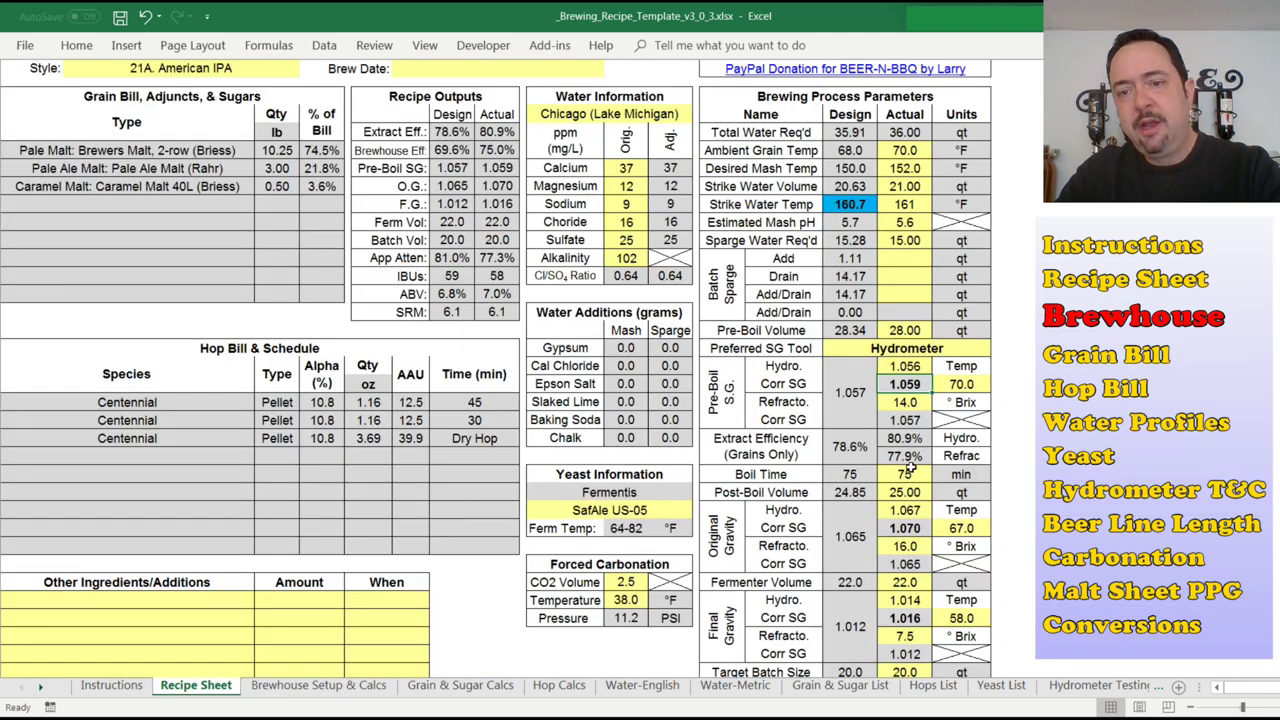
{"action": "left_click", "coordinate": [907, 369]}
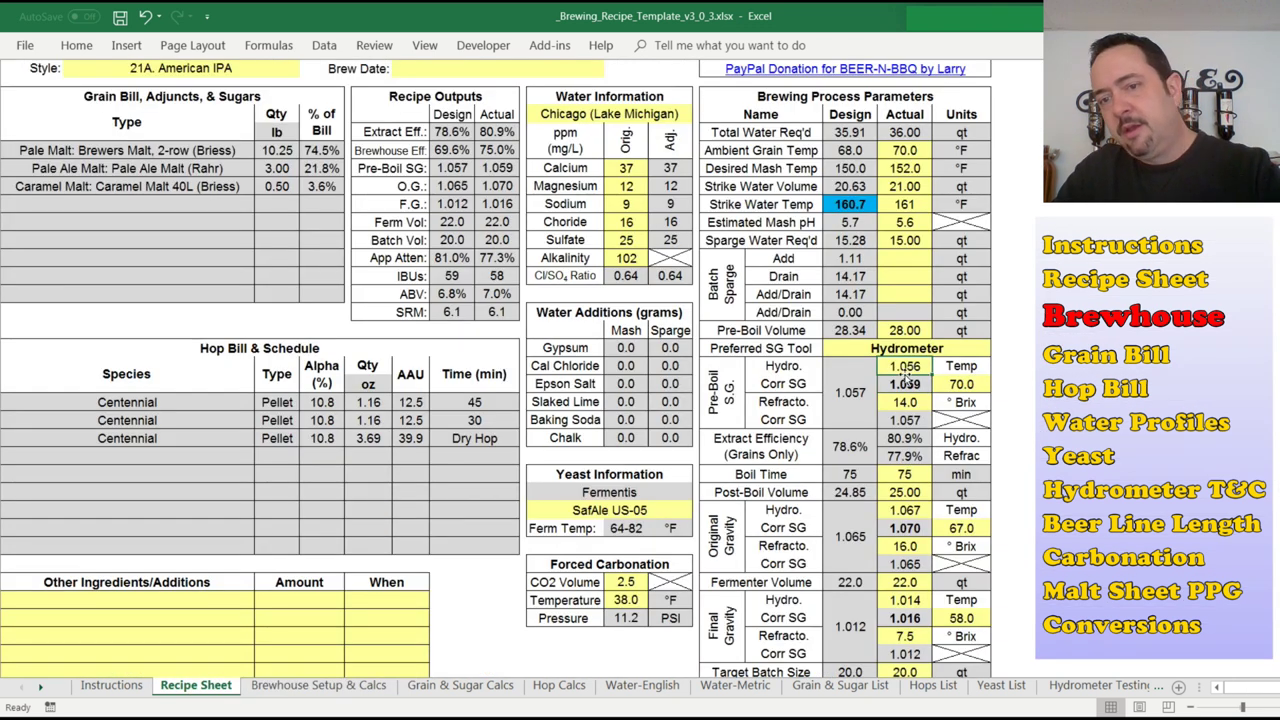
{"action": "left_click", "coordinate": [915, 386]}
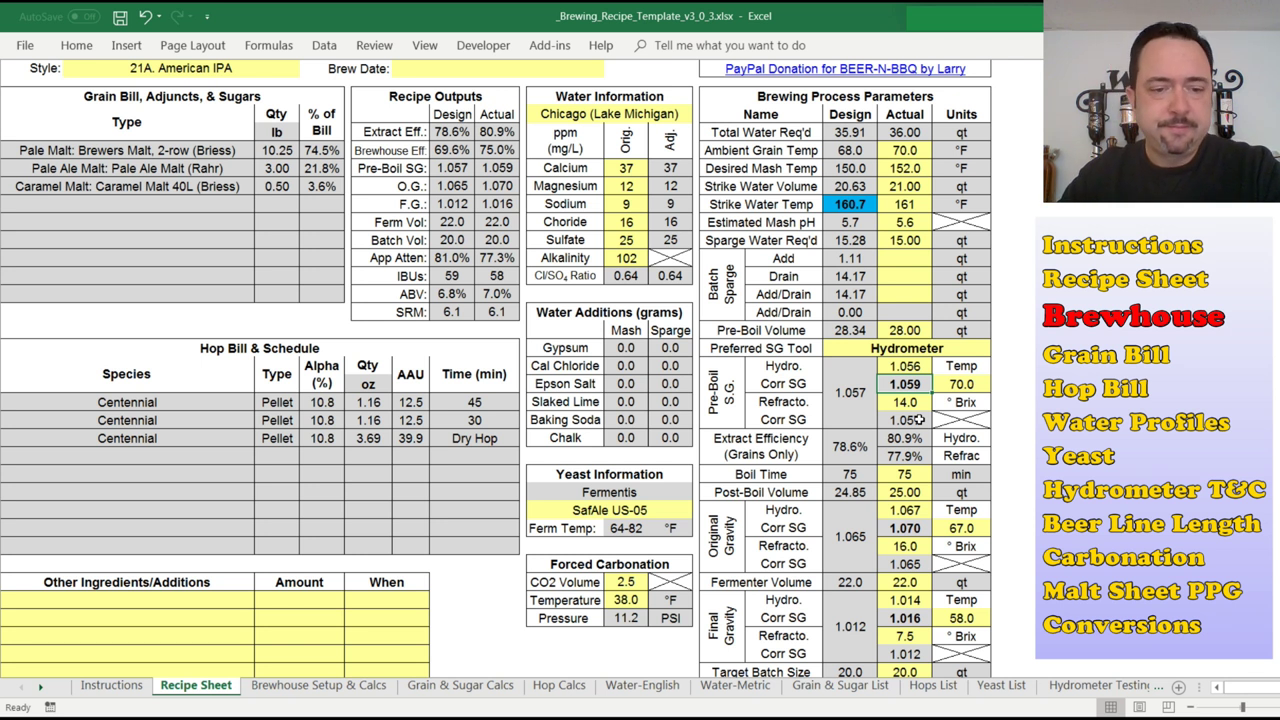
Return to the Brewhouse Setup & Calcs sheet and highlight the Wort Correction Factor value.
{"action": "left_click", "coordinate": [322, 683]}
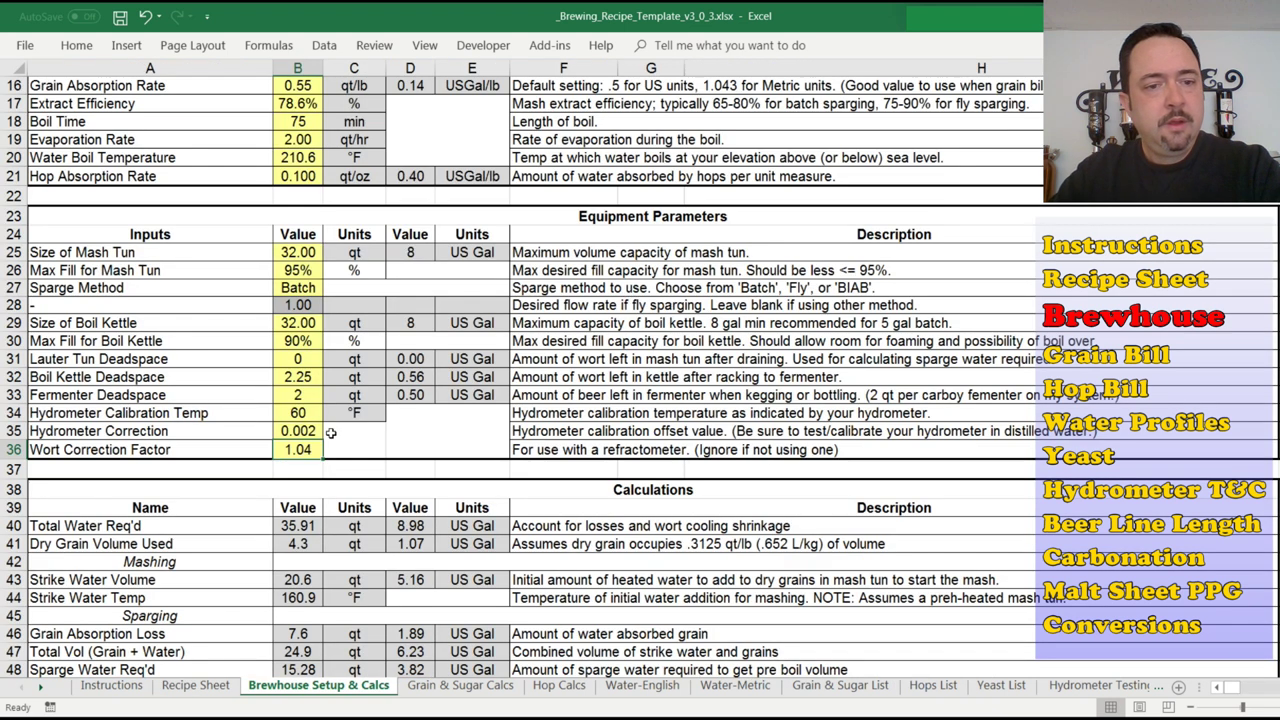
{"action": "left_click", "coordinate": [18, 450]}
{"action": "left_click", "coordinate": [306, 452]}
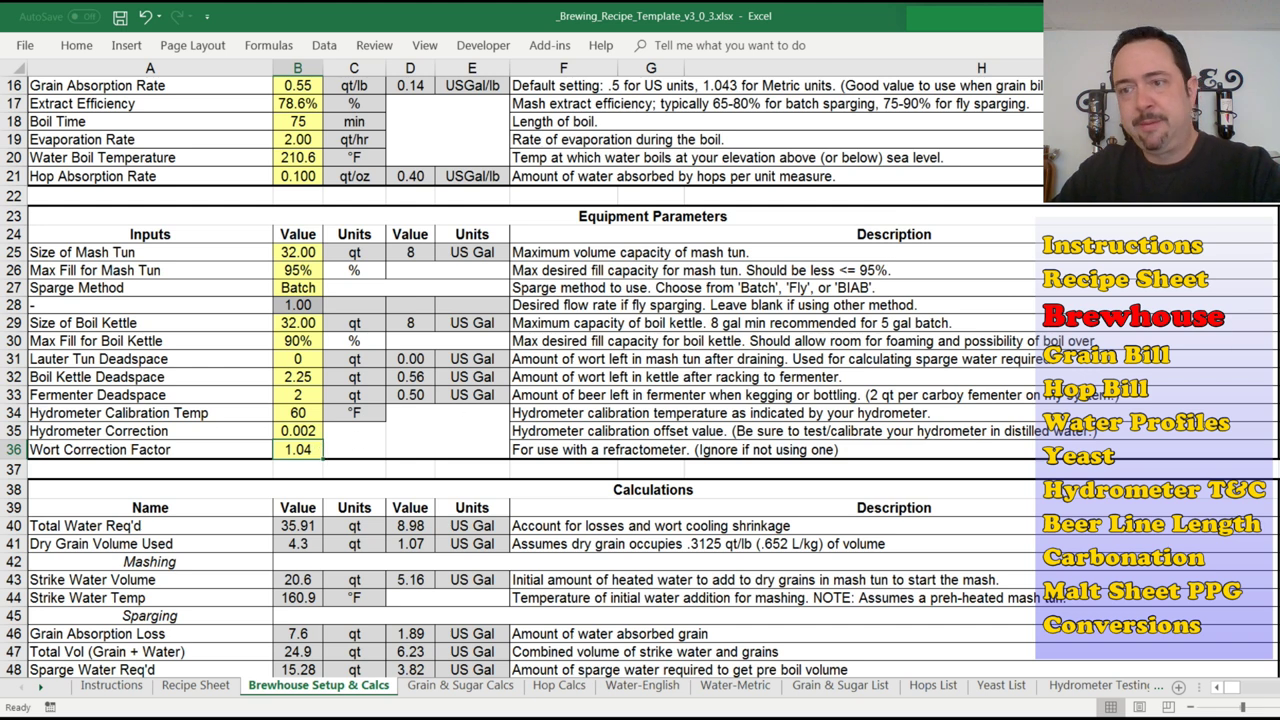
{"action": "scroll", "coordinate": [345, 437], "scroll_direction": "down", "scroll_amount": 1}
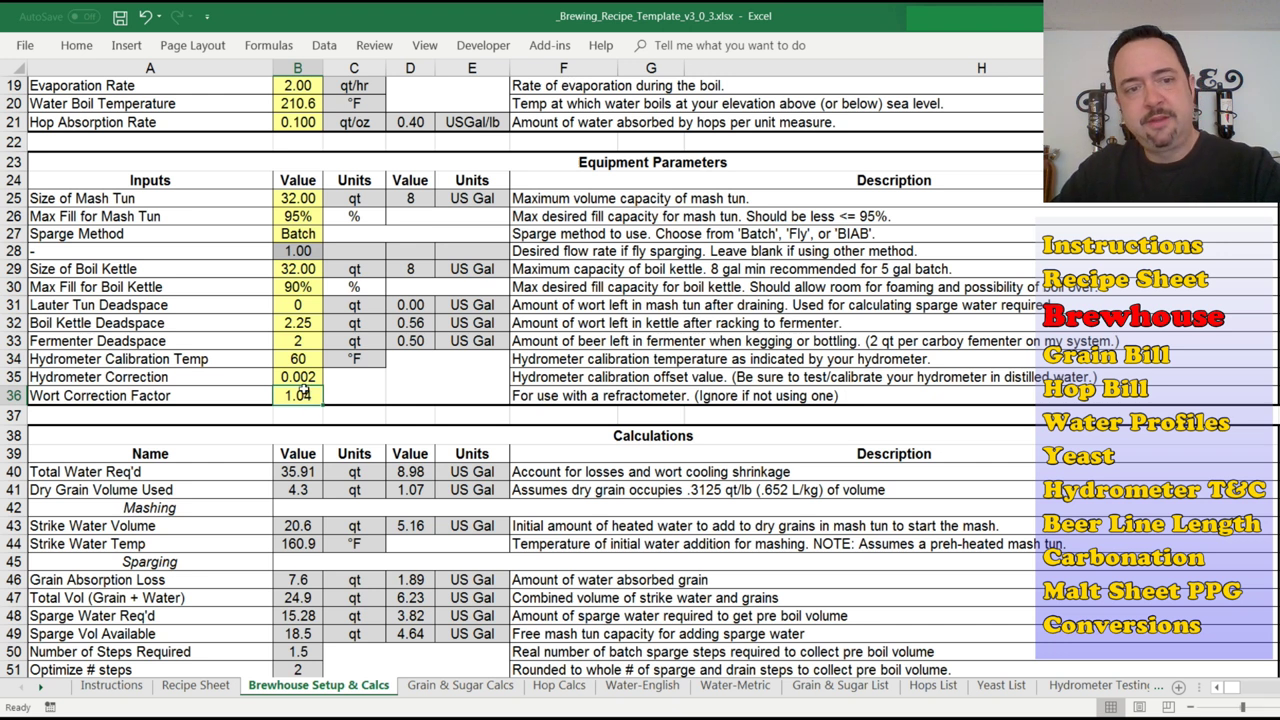
Check the Pre-Boil refractometer reading and its Corr SG on the Recipe Sheet, then return to the Brewhouse Setup & Calcs sheet.
{"action": "left_click", "coordinate": [196, 686]}
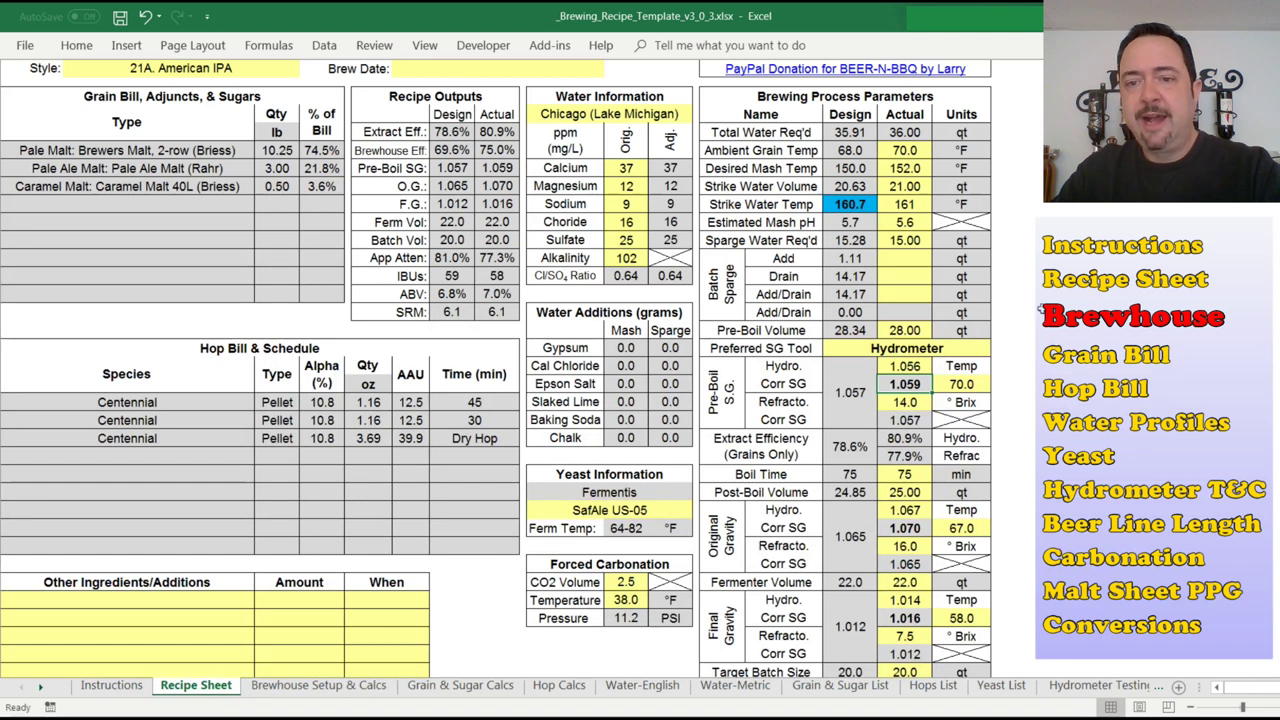
{"action": "left_click", "coordinate": [905, 420]}
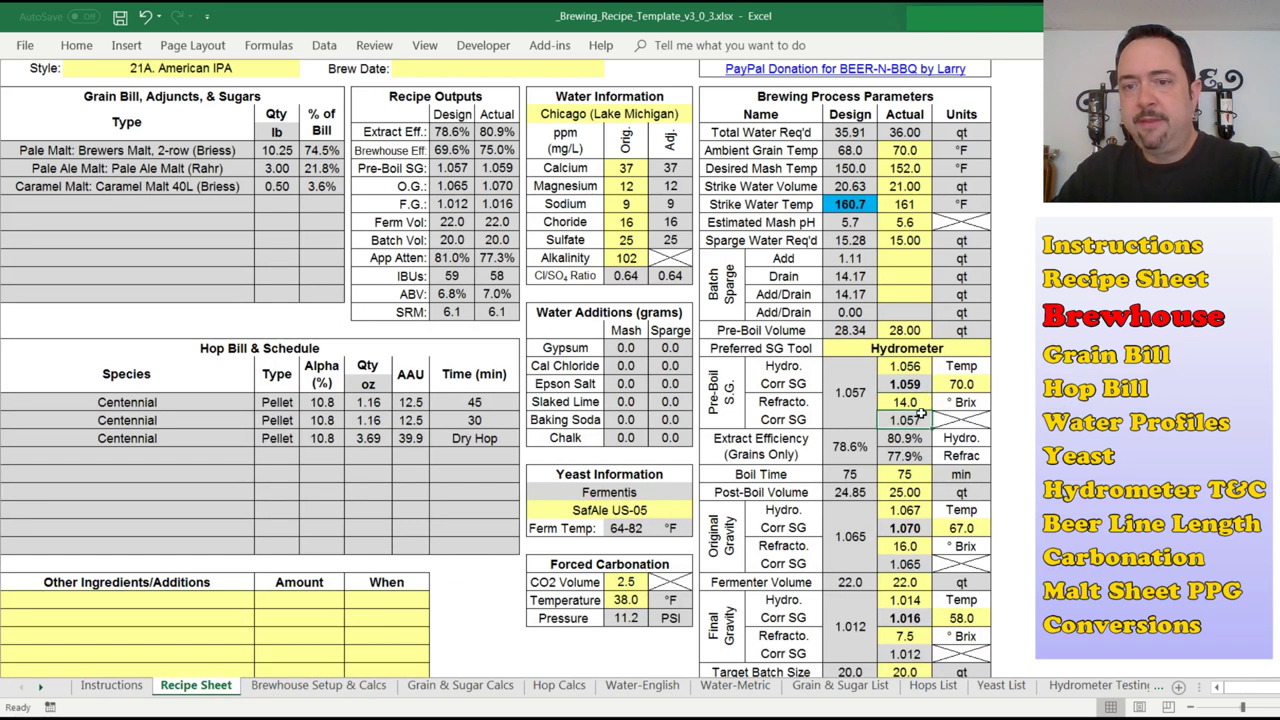
{"action": "left_click", "coordinate": [907, 402]}
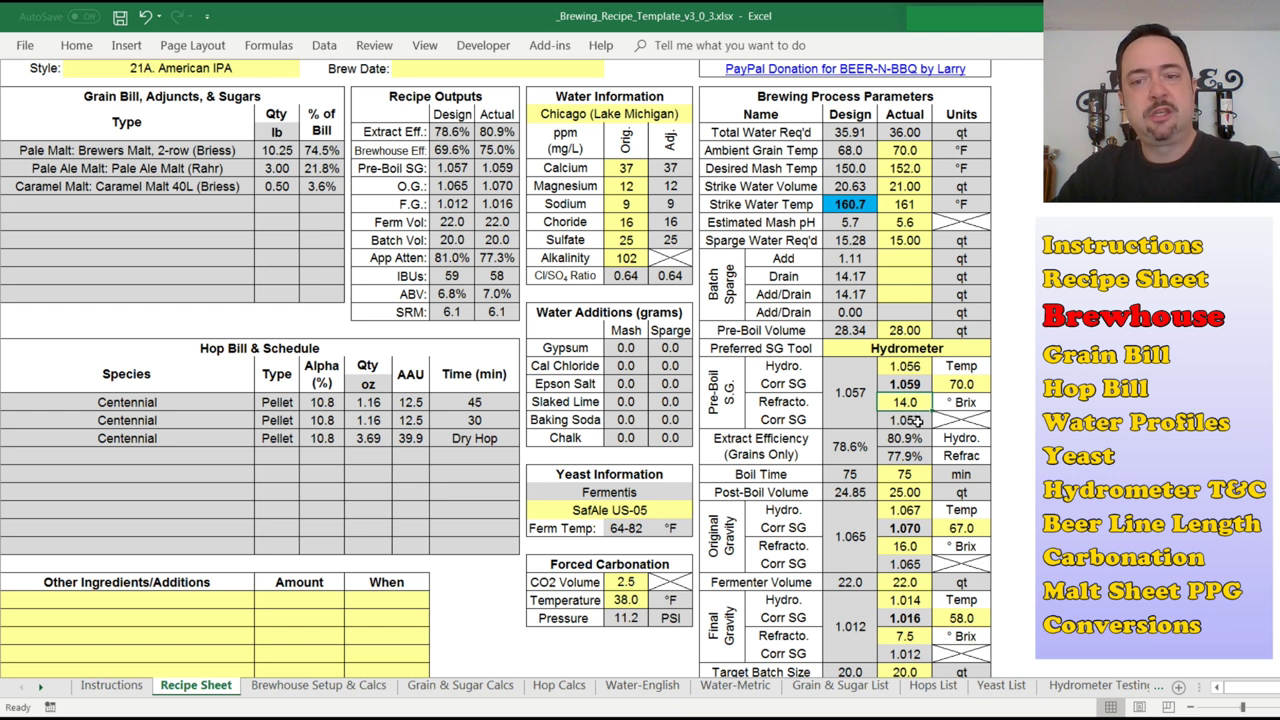
{"action": "left_click", "coordinate": [320, 688]}
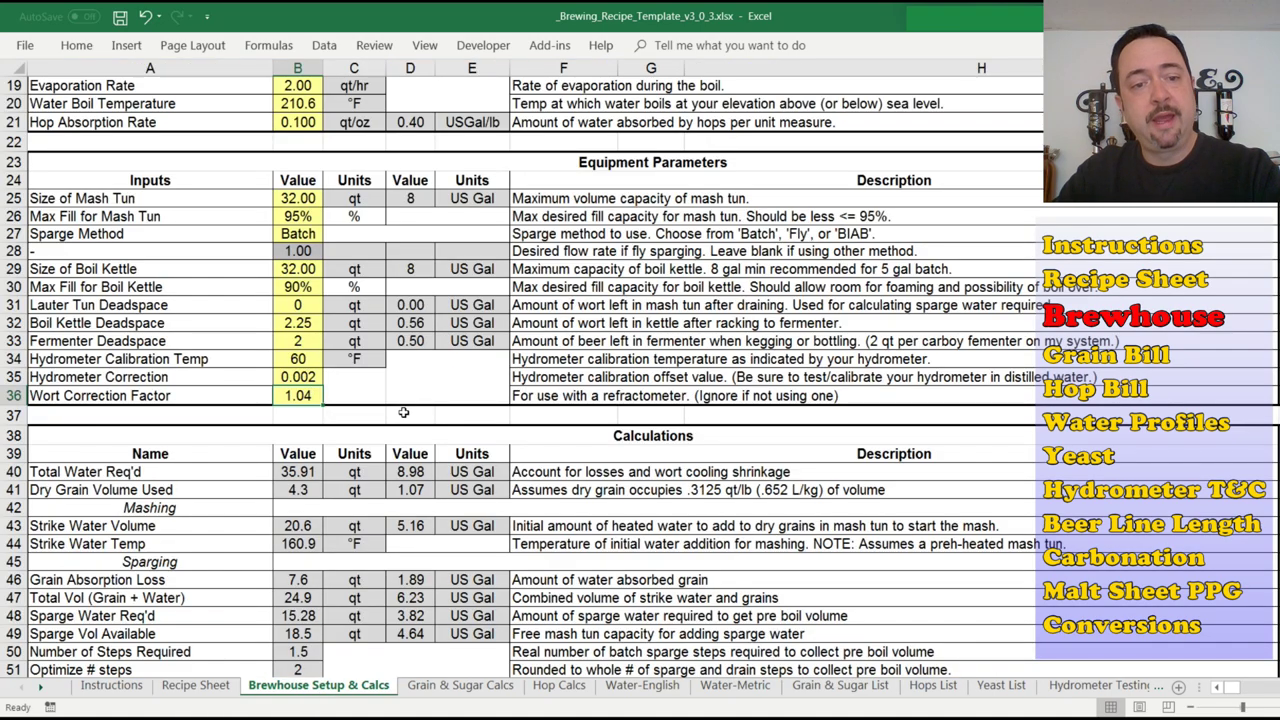
{"action": "scroll", "coordinate": [640, 380], "scroll_direction": "down", "scroll_amount": 3}
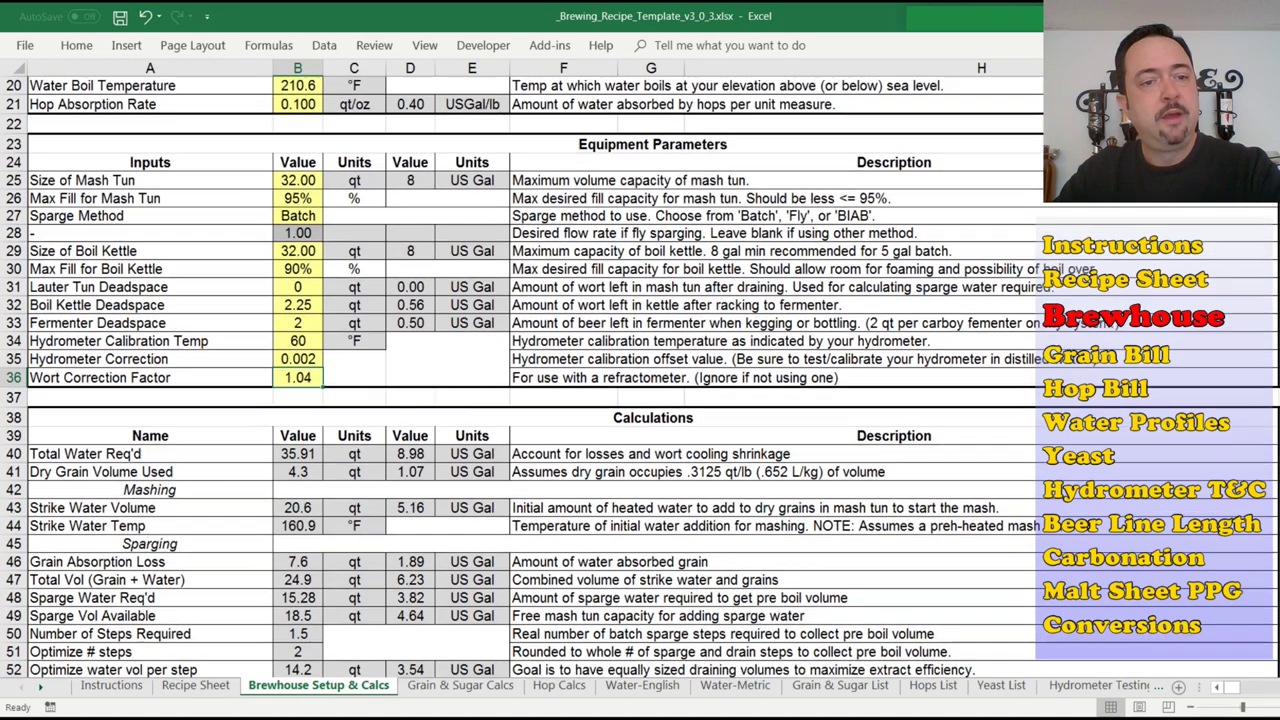
Examine the water, mashing, sparging and boil values in the Calculations section of the brewhouse sheet.
{"action": "scroll", "coordinate": [640, 380], "scroll_direction": "down", "scroll_amount": 3}
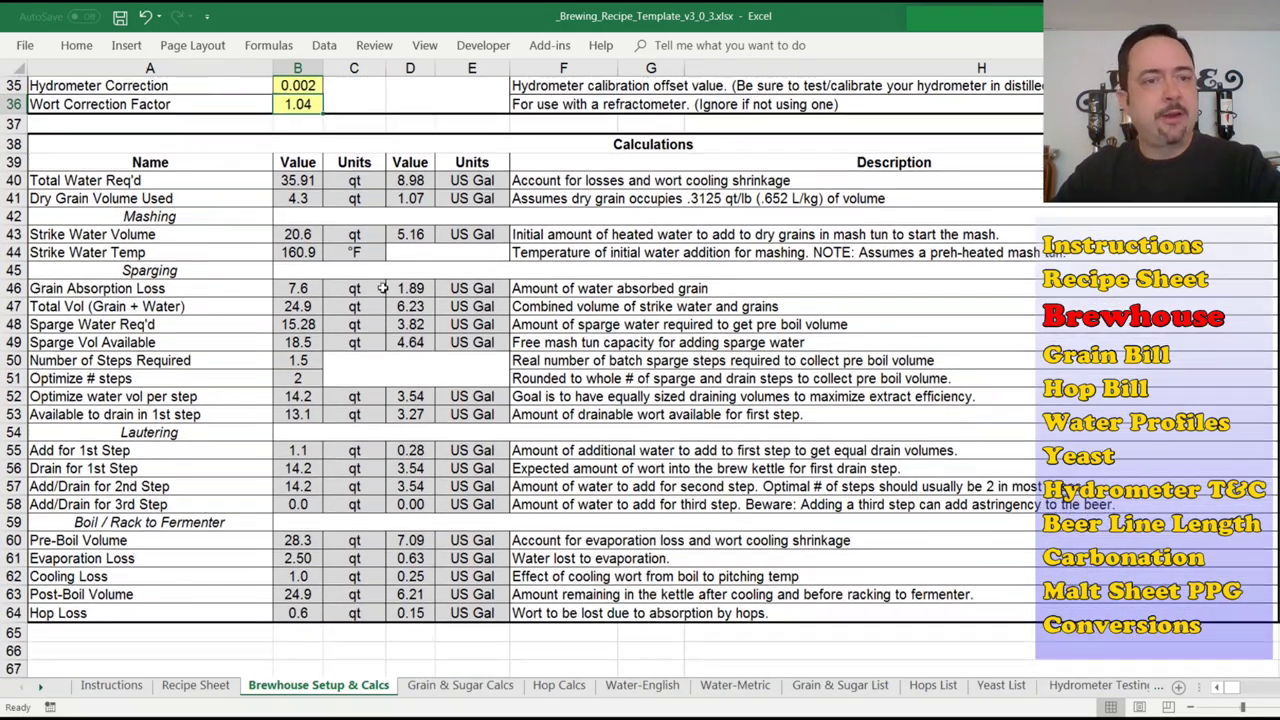
{"action": "left_click", "coordinate": [231, 180]}
{"action": "left_click_drag", "start_coordinate": [231, 180], "coordinate": [300, 195]}
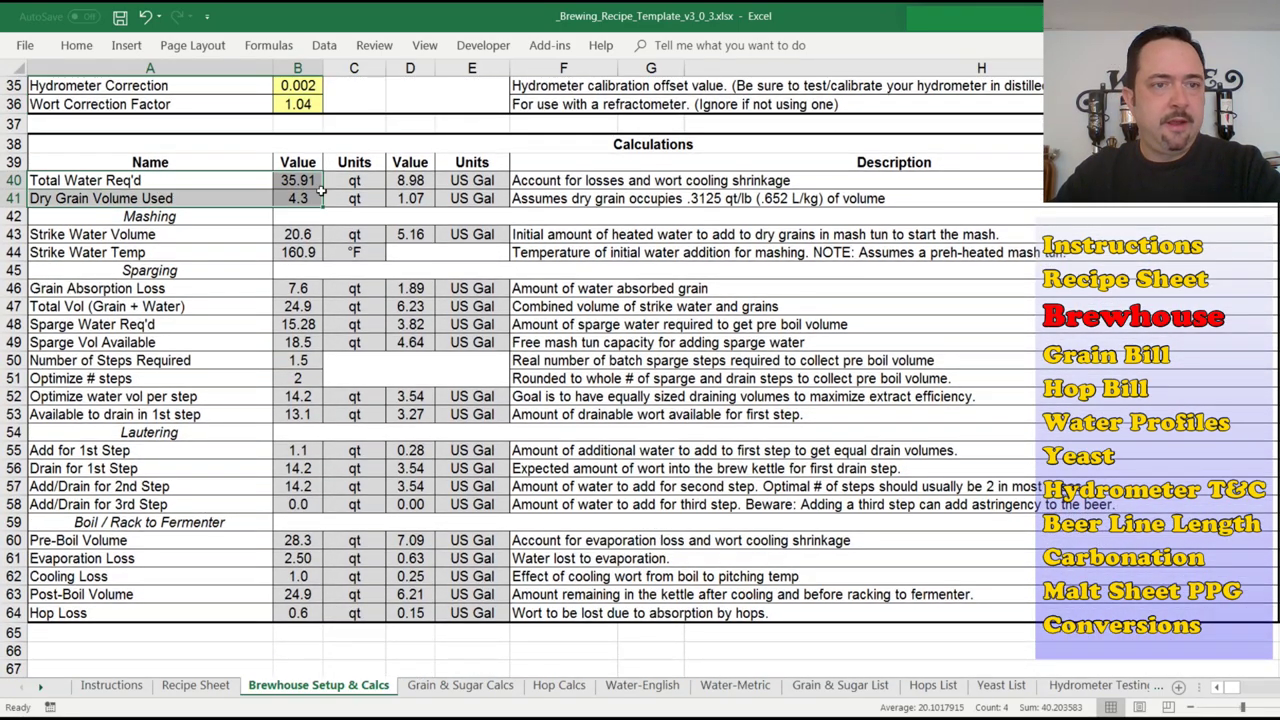
{"action": "left_click", "coordinate": [298, 196]}
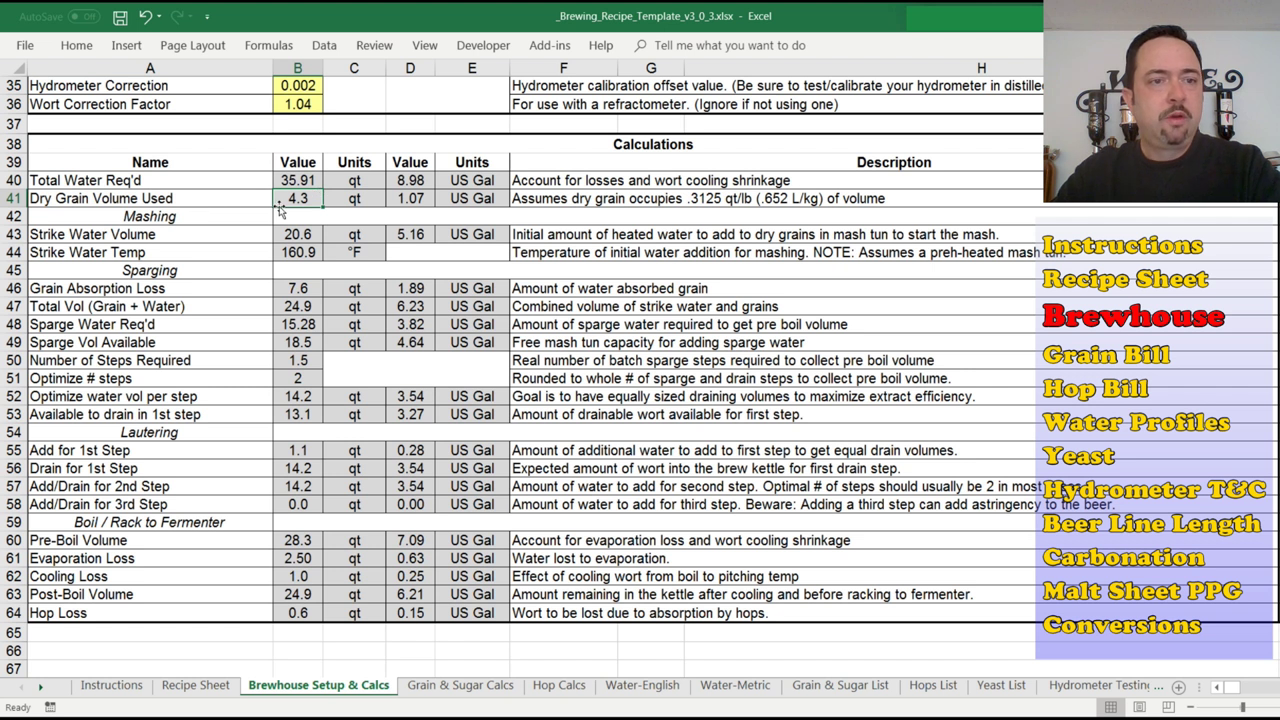
{"action": "left_click", "coordinate": [296, 181]}
{"action": "left_click", "coordinate": [284, 240]}
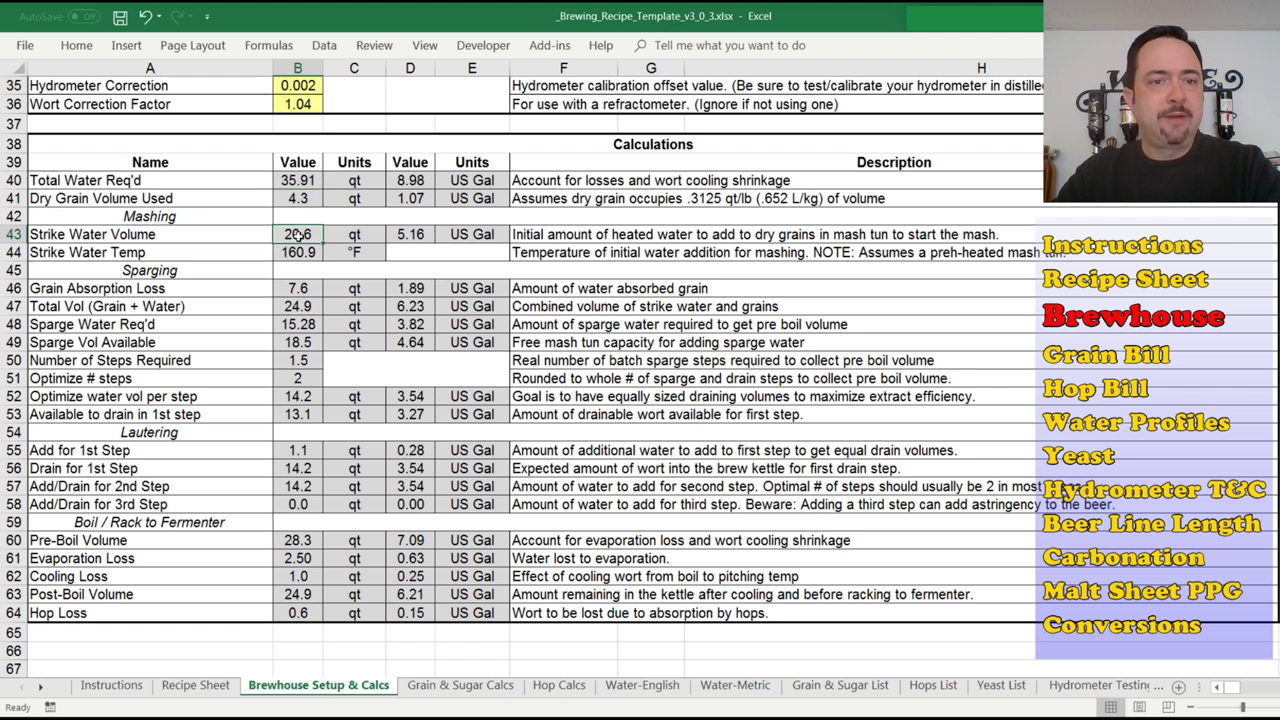
{"action": "left_click", "coordinate": [298, 252]}
{"action": "left_click_drag", "start_coordinate": [297, 290], "coordinate": [298, 414]}
{"action": "left_click", "coordinate": [298, 376]}
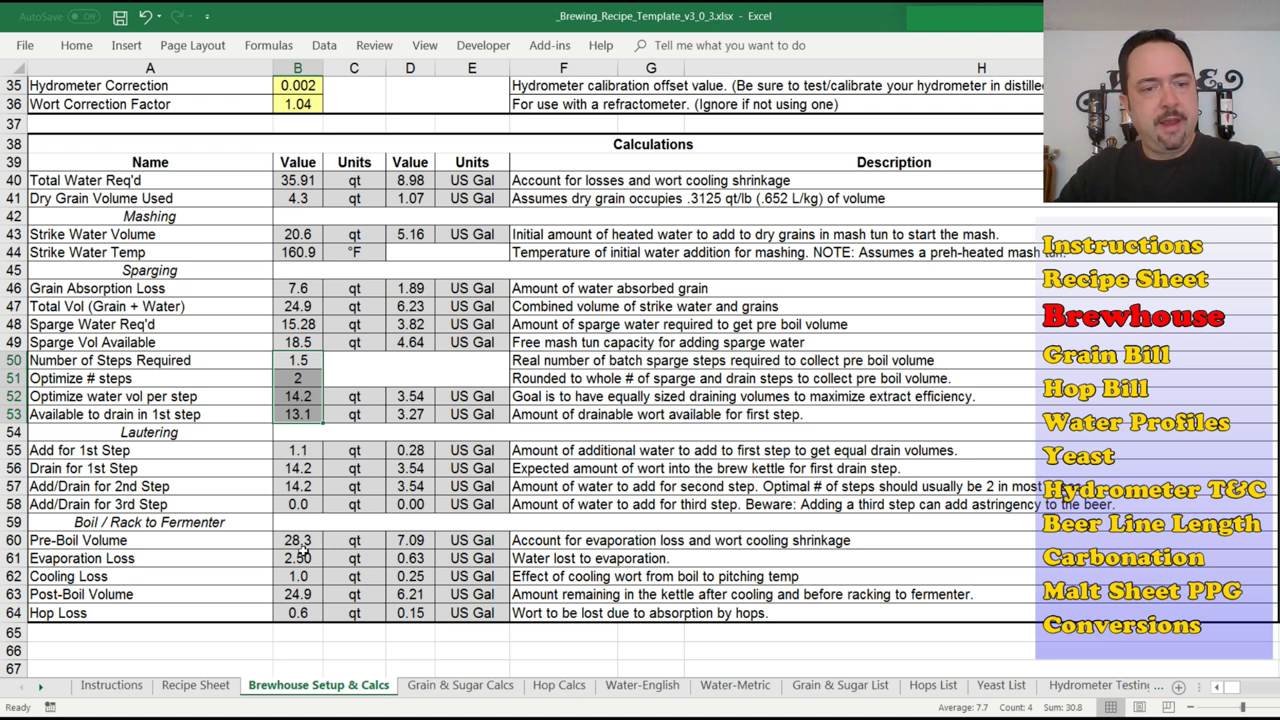
{"action": "left_click_drag", "start_coordinate": [302, 545], "coordinate": [304, 616]}
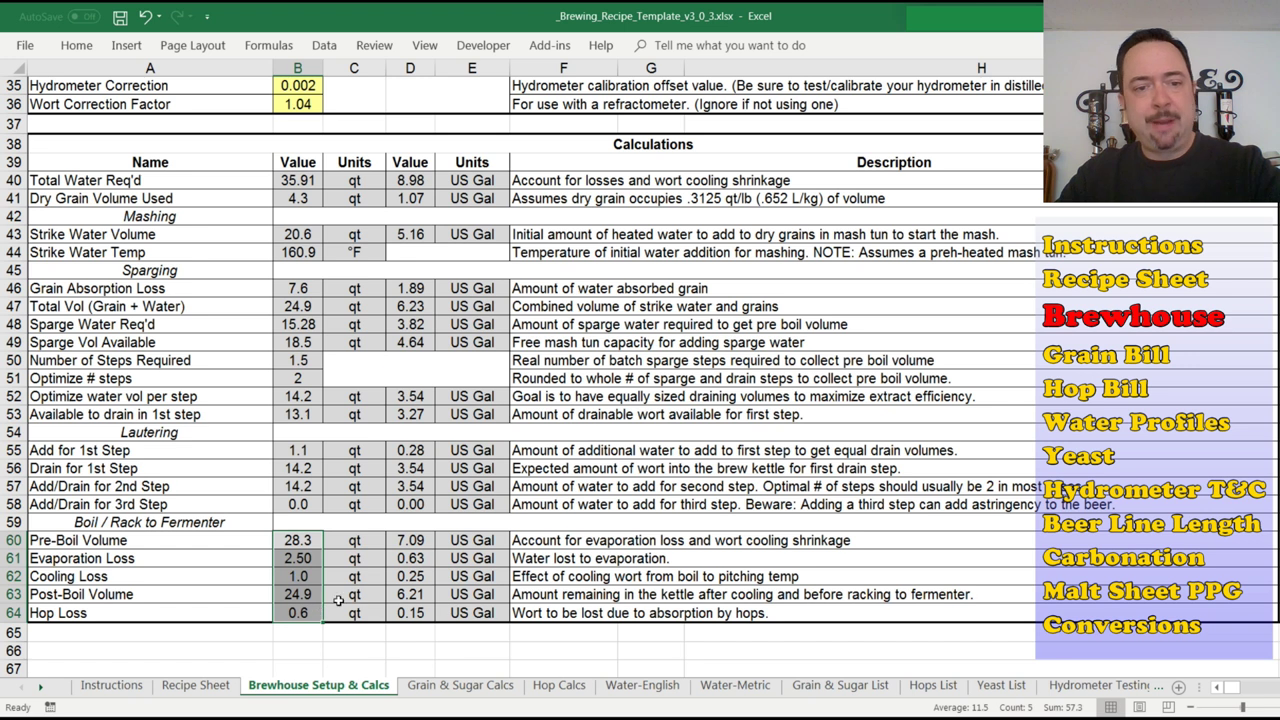
Review the design values under Recipe Outputs on the Recipe Sheet, then return to the start of Brewhouse Setup & Calcs.
{"action": "left_click", "coordinate": [196, 686]}
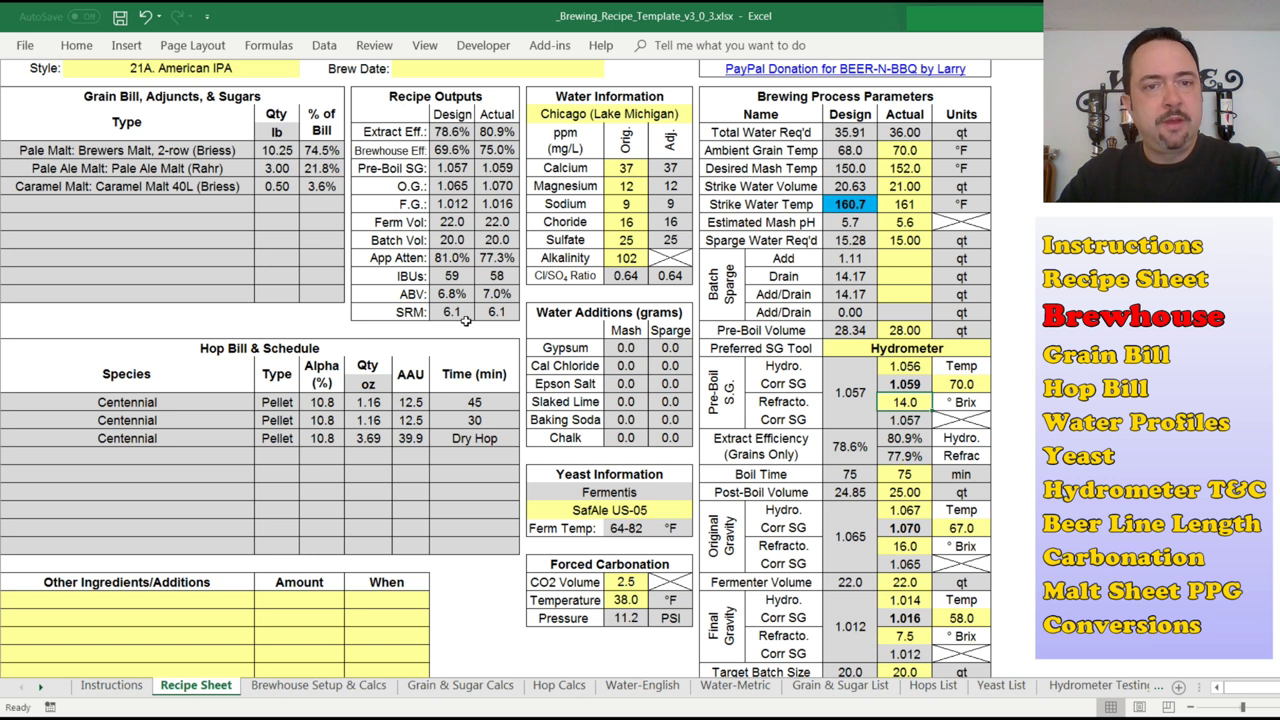
{"action": "left_click_drag", "start_coordinate": [450, 168], "coordinate": [451, 310]}
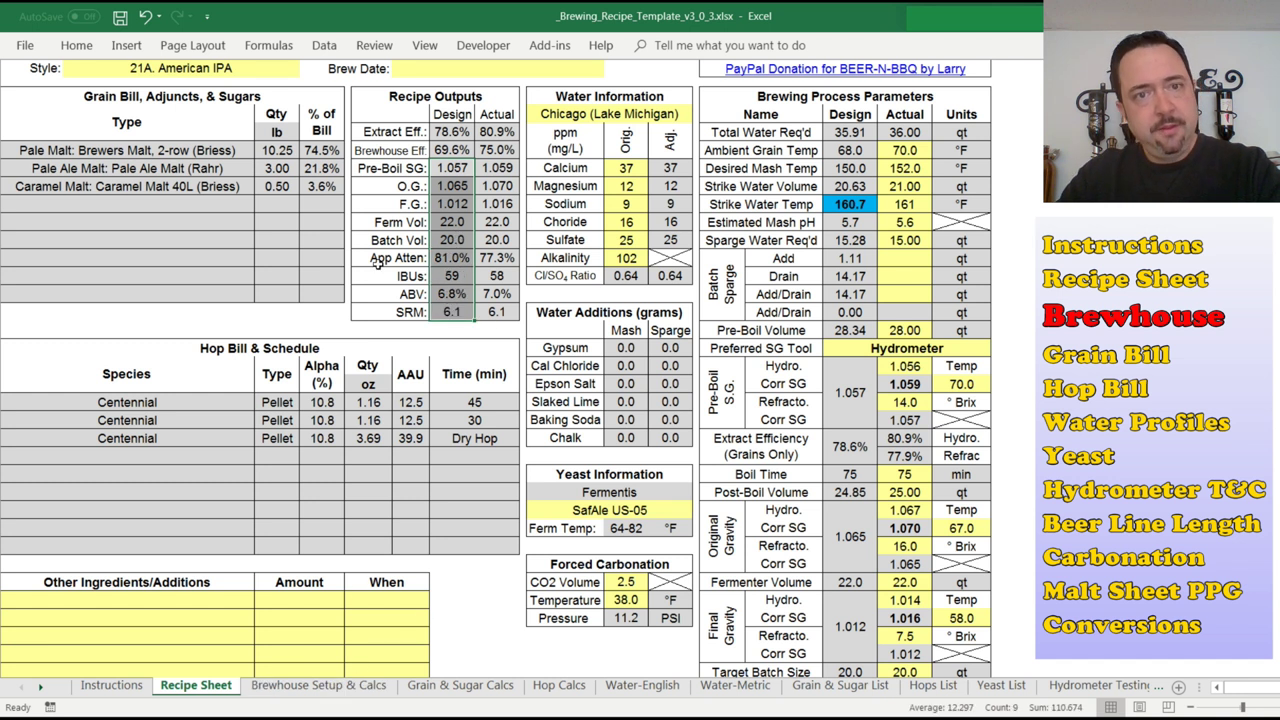
{"action": "left_click", "coordinate": [311, 684]}
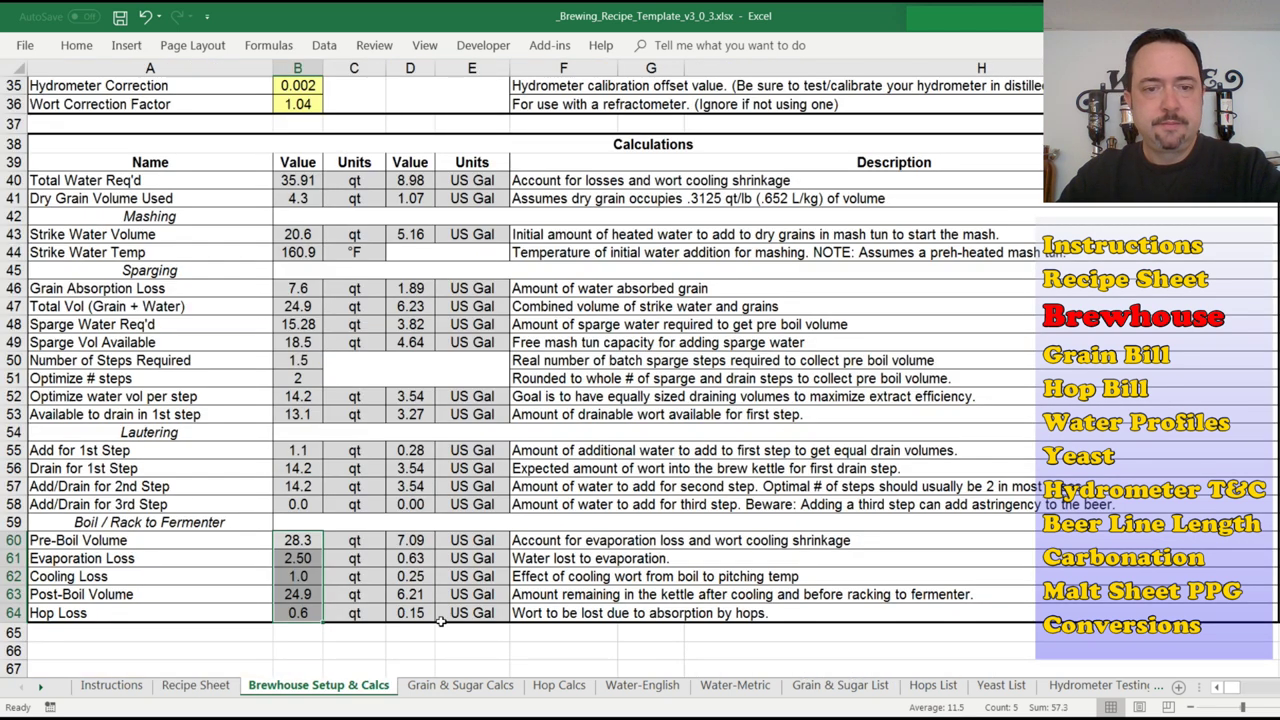
{"action": "scroll", "coordinate": [640, 377], "scroll_direction": "up", "scroll_amount": 11}
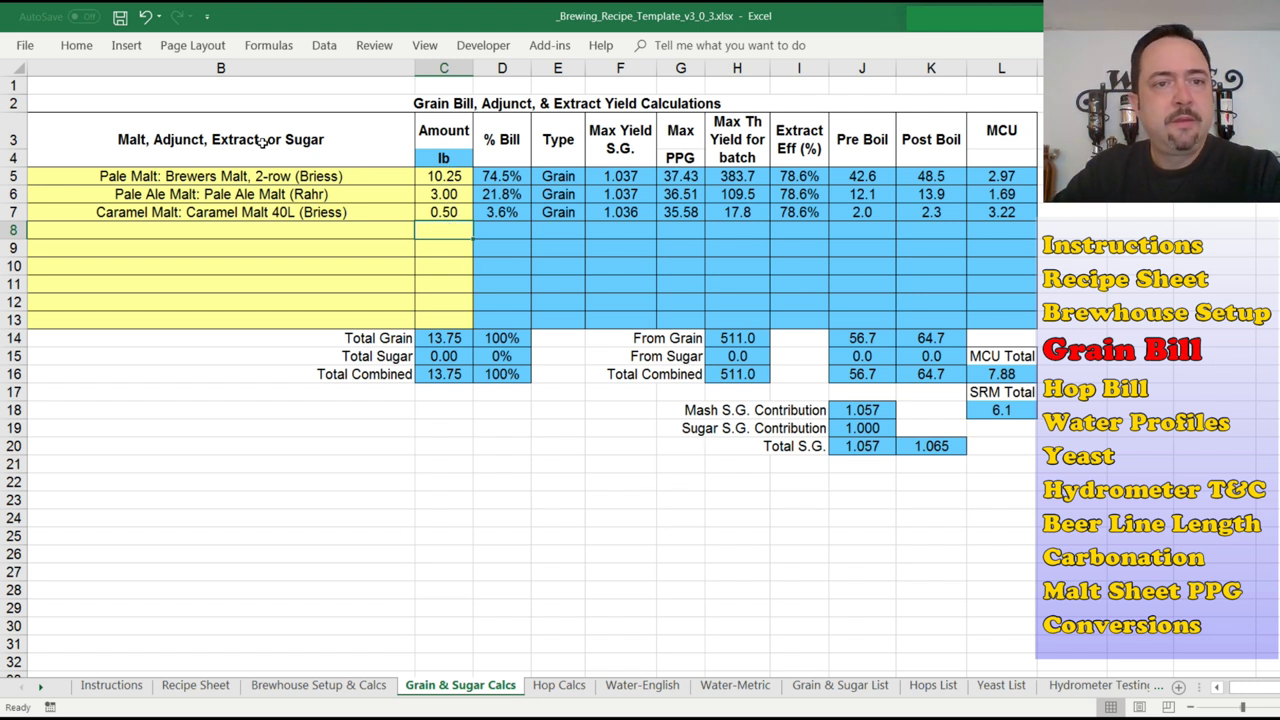
Inspect the grain bill's ingredient and amount entries, the available malt choices and the amount unit on Grain & Sugar Calcs.
{"action": "left_click_drag", "start_coordinate": [323, 176], "coordinate": [436, 300]}
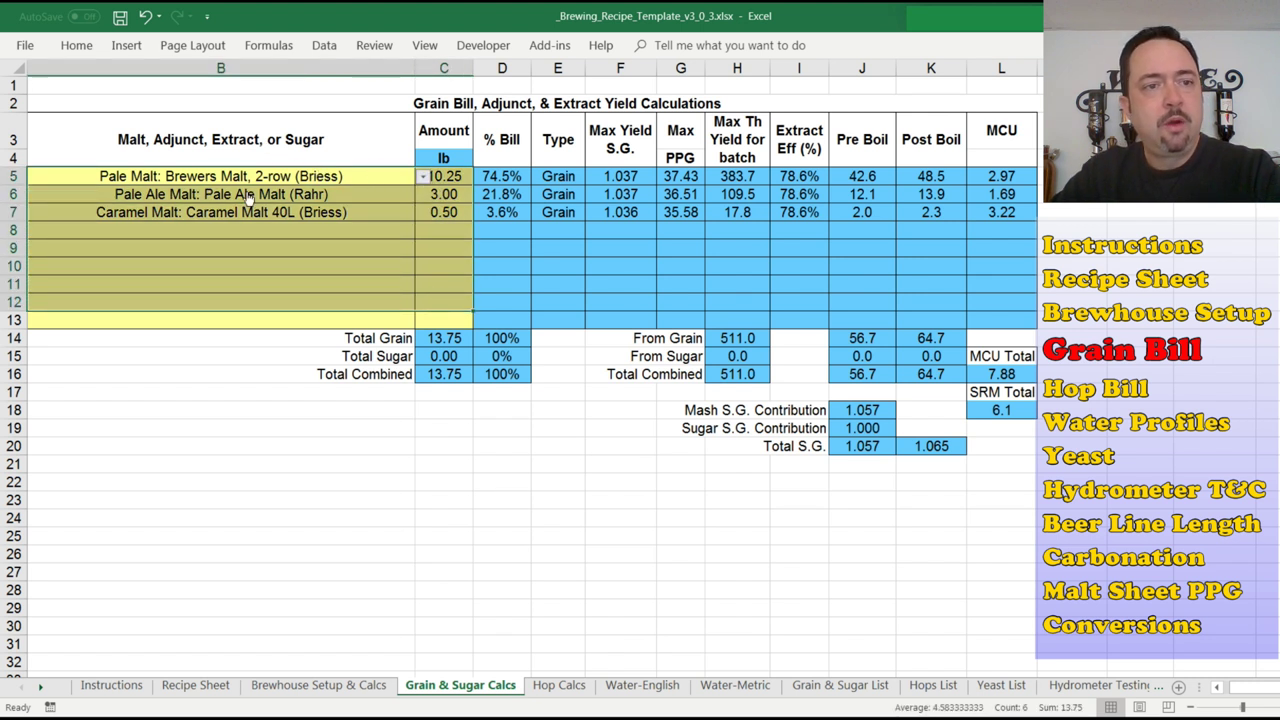
{"action": "key", "text": "alt+Down"}
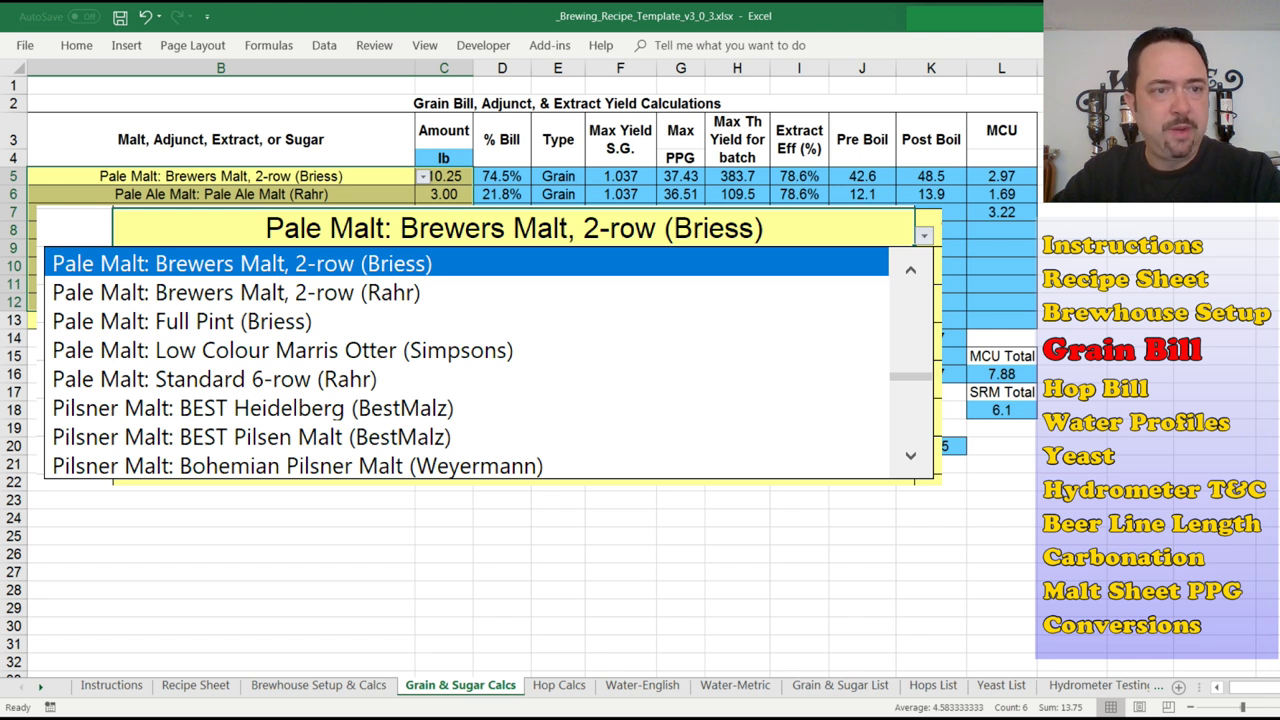
{"action": "left_click", "coordinate": [440, 181]}
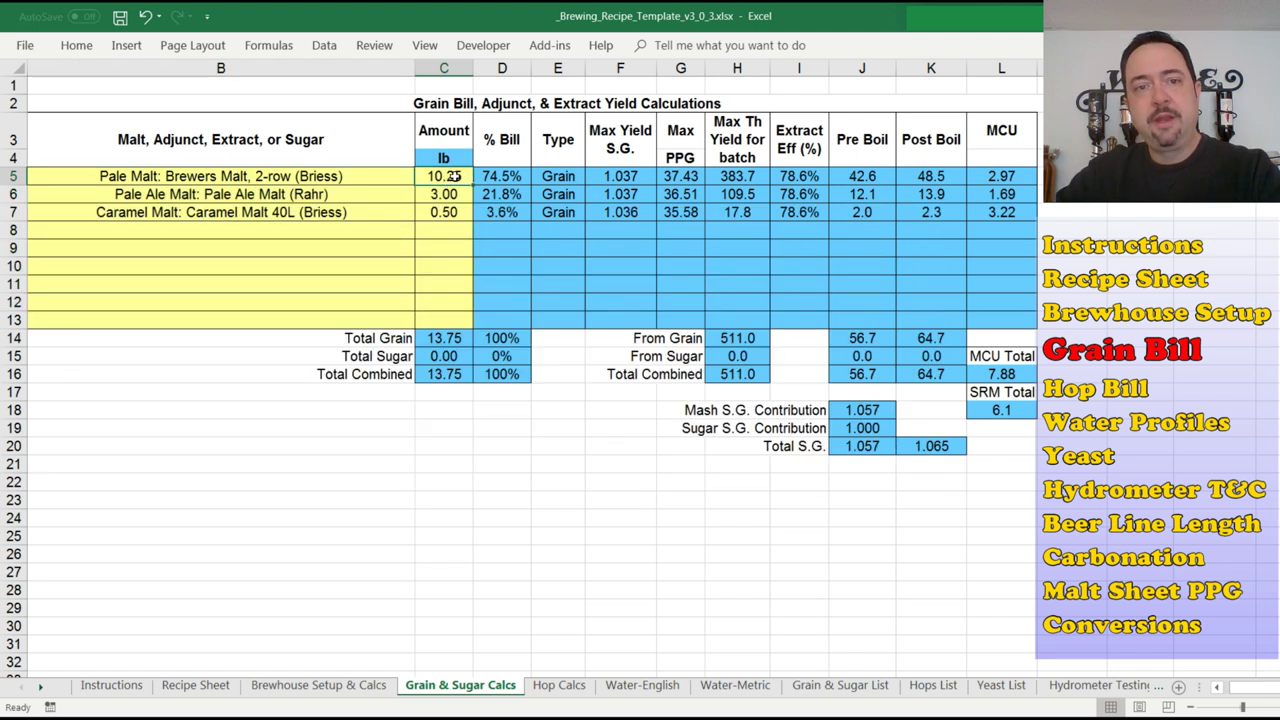
{"action": "left_click", "coordinate": [452, 160]}
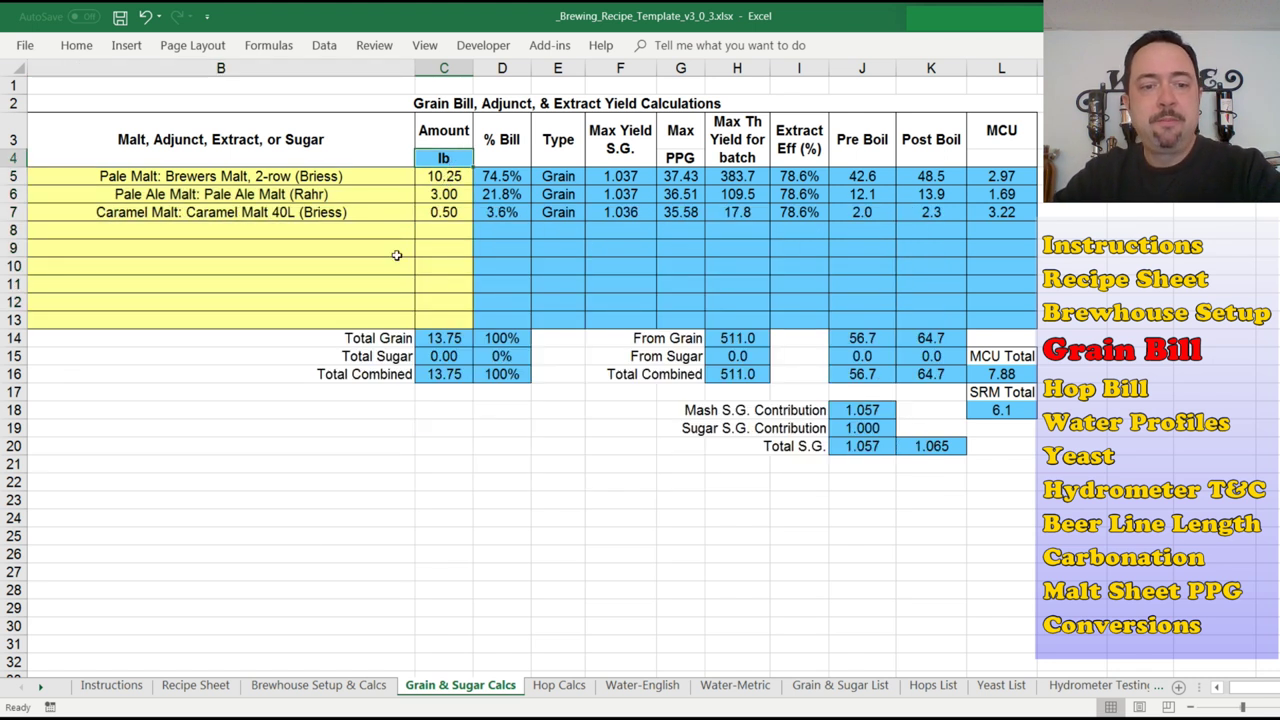
Set the brewhouse units of measure to Metric and check the amount unit on Grain & Sugar Calcs.
{"action": "left_click", "coordinate": [310, 685]}
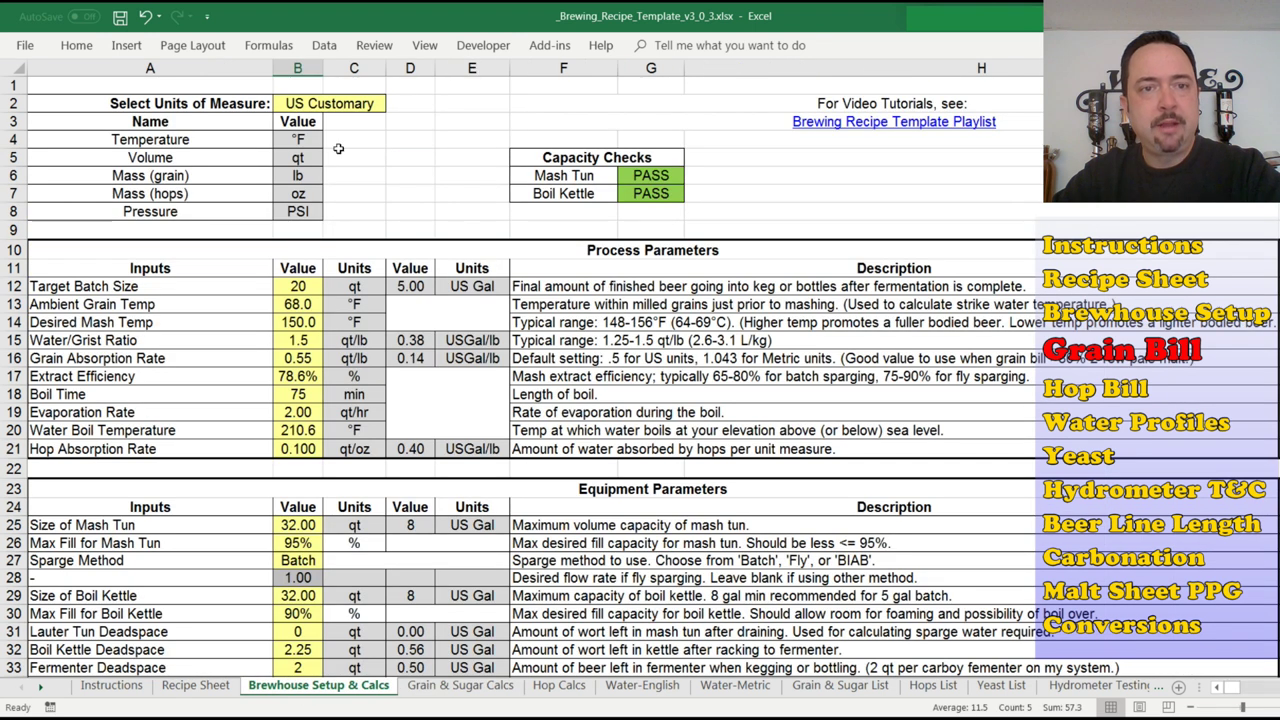
{"action": "left_click", "coordinate": [382, 106]}
{"action": "left_click", "coordinate": [394, 104]}
{"action": "left_click", "coordinate": [320, 136]}
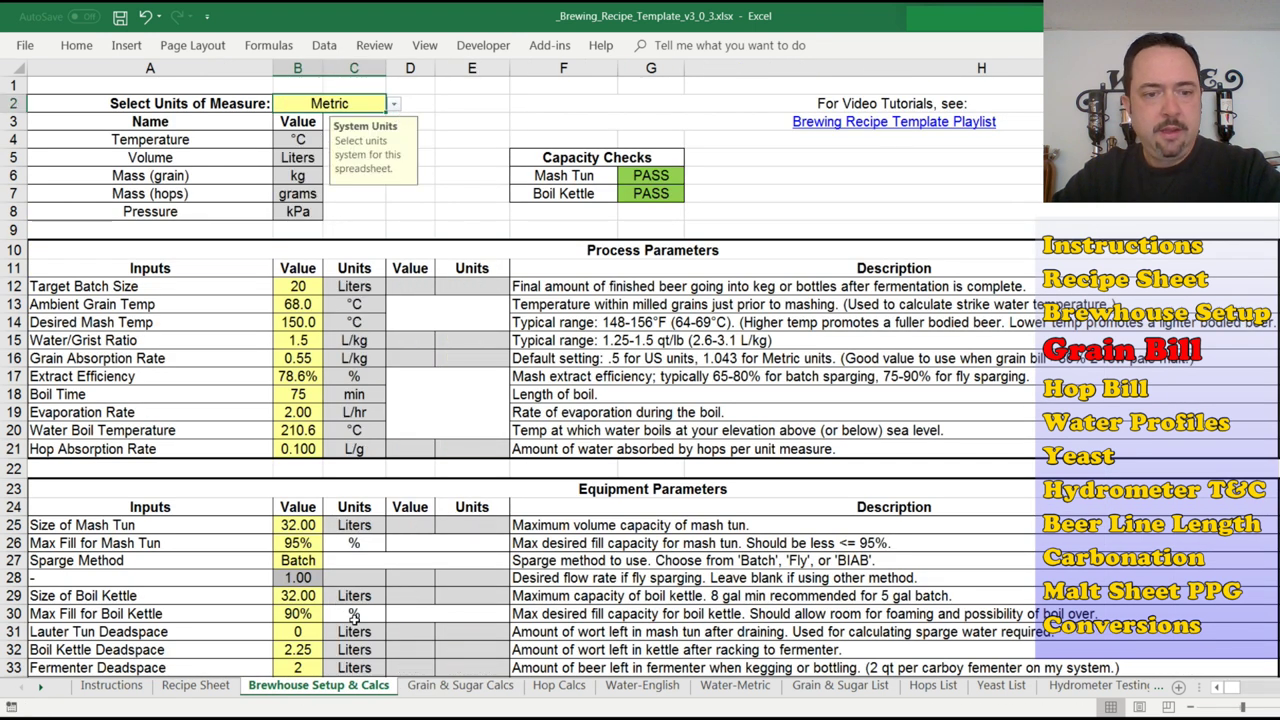
{"action": "left_click", "coordinate": [440, 686]}
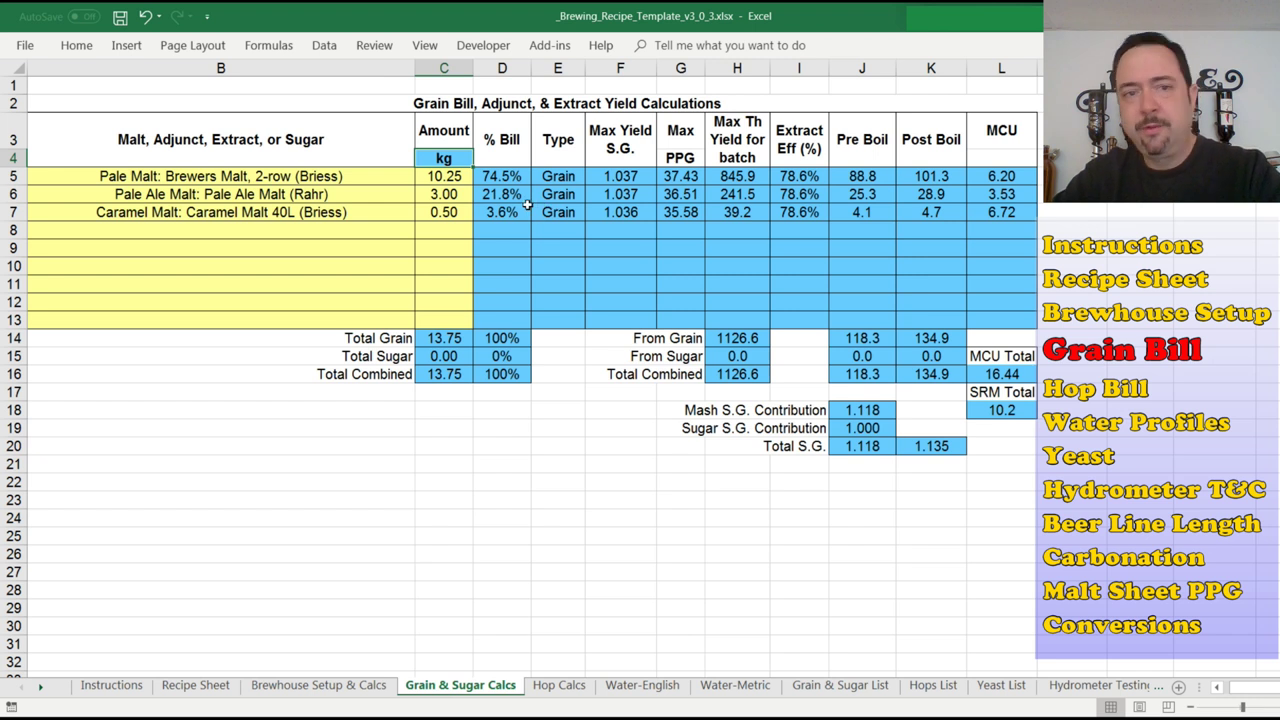
Set the units of measure on Brewhouse Setup & Calcs back to US Customary.
{"action": "left_click", "coordinate": [300, 687]}
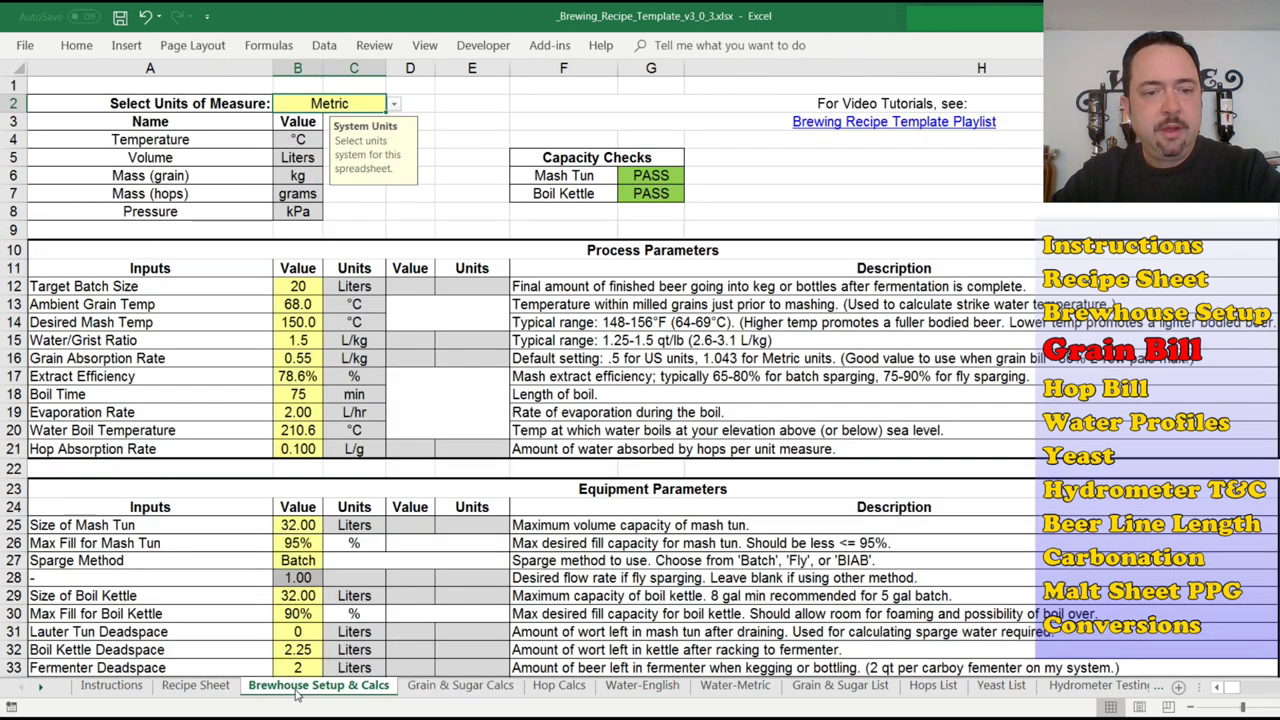
{"action": "left_click", "coordinate": [394, 104]}
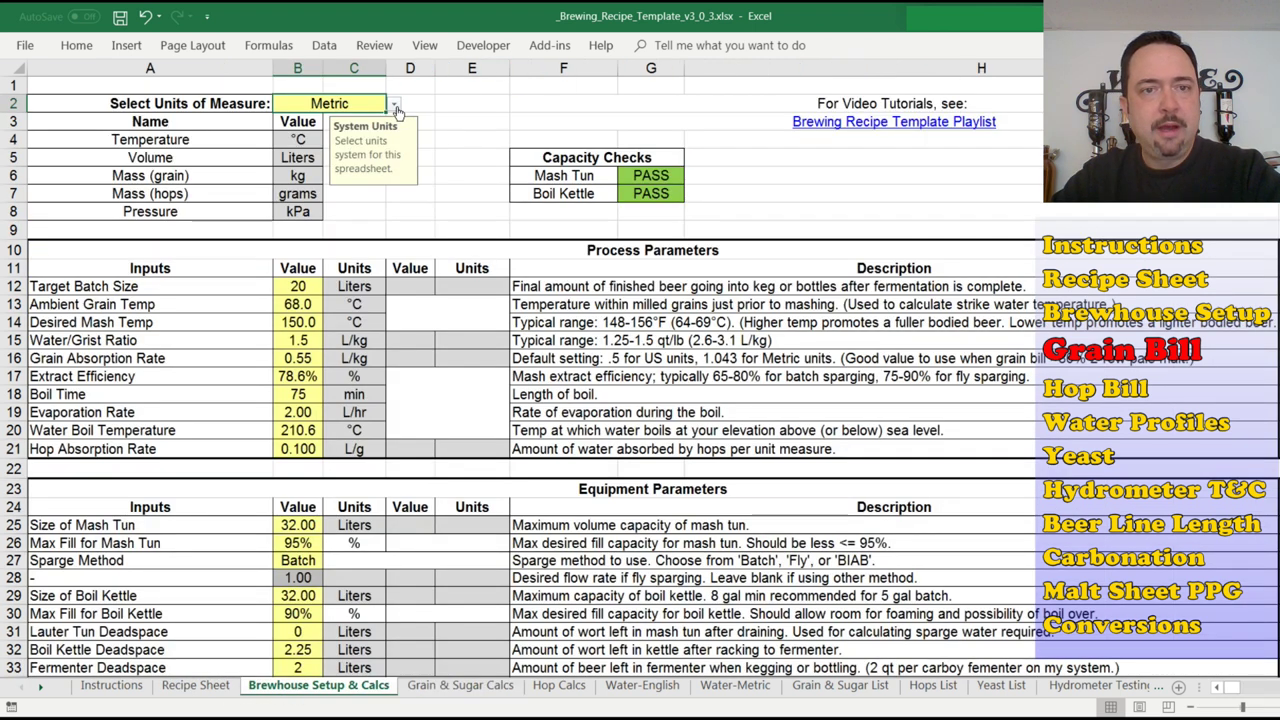
{"action": "left_click", "coordinate": [325, 122]}
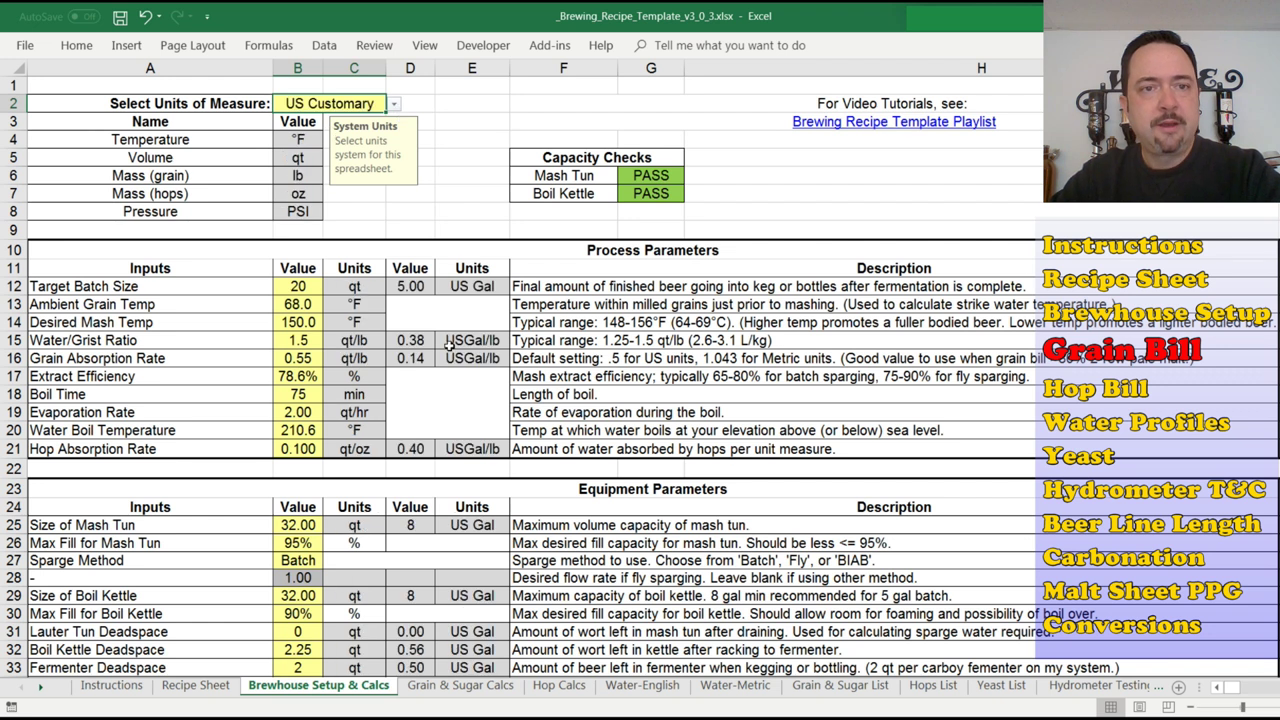
Examine the amount, bill percentage, type, maximum yield and PPG values of the malts on Grain & Sugar Calcs.
{"action": "left_click", "coordinate": [460, 686]}
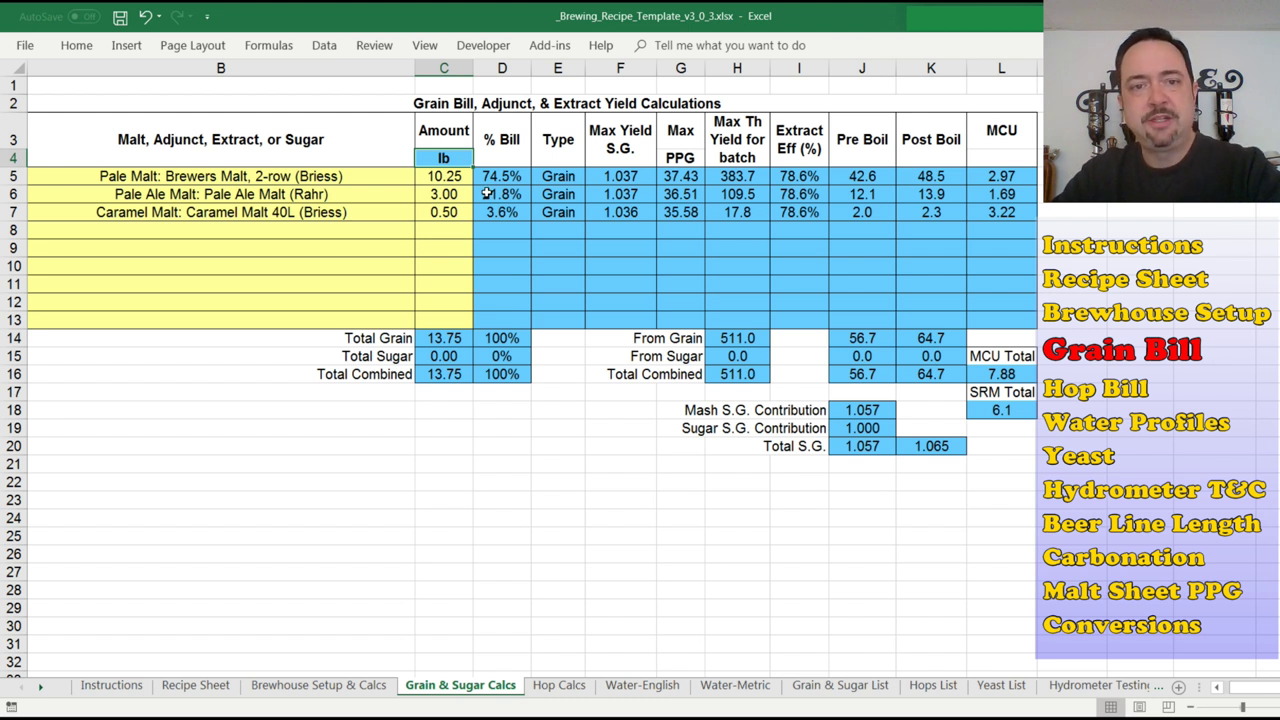
{"action": "left_click", "coordinate": [448, 182]}
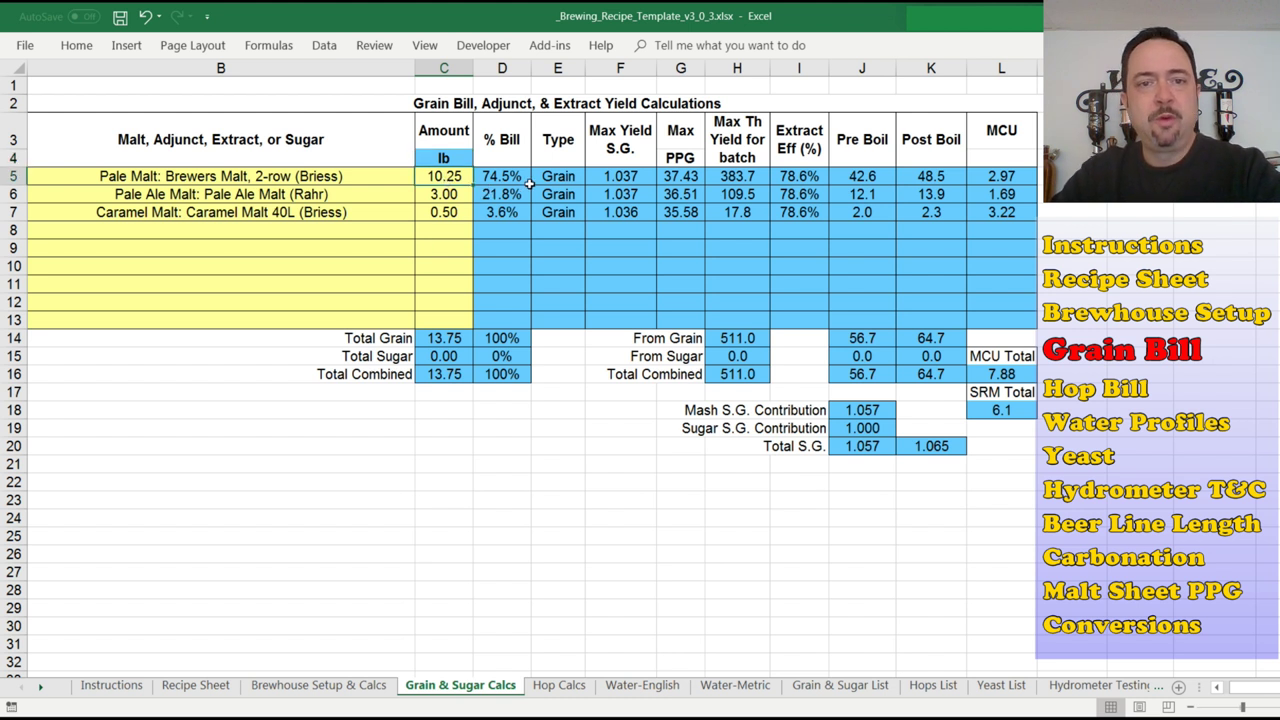
{"action": "left_click", "coordinate": [507, 176]}
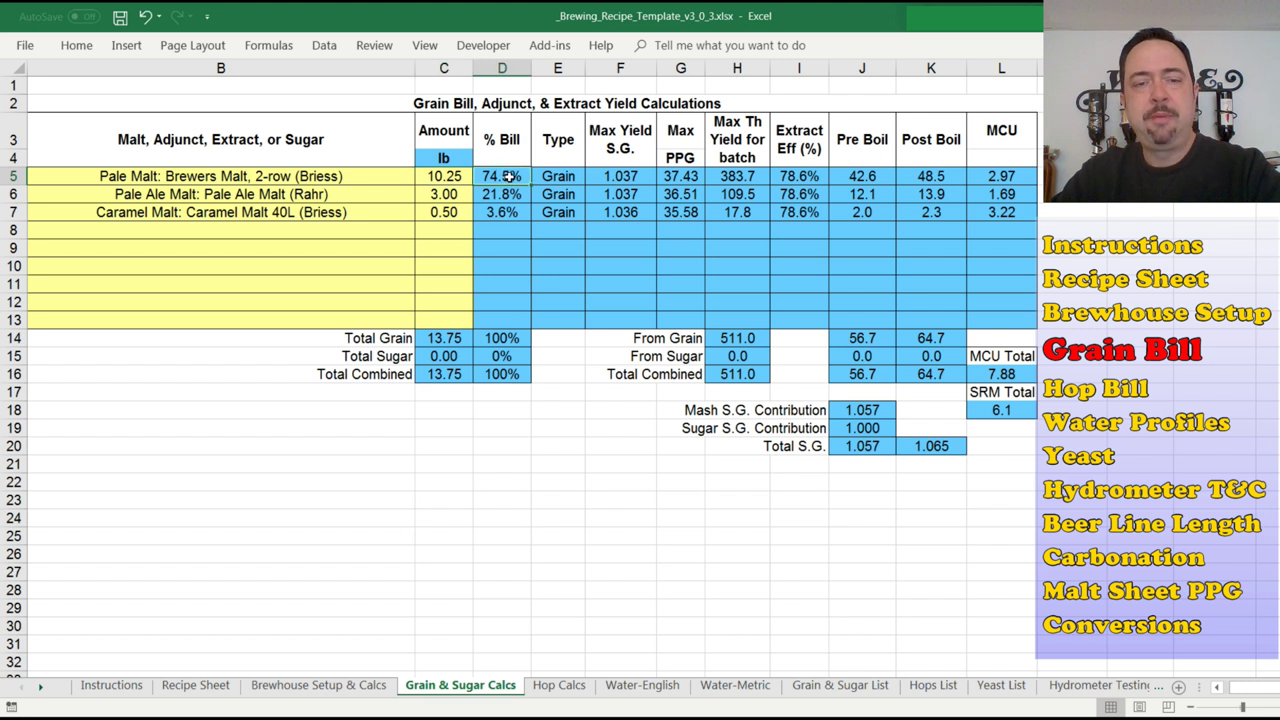
{"action": "left_click", "coordinate": [512, 211]}
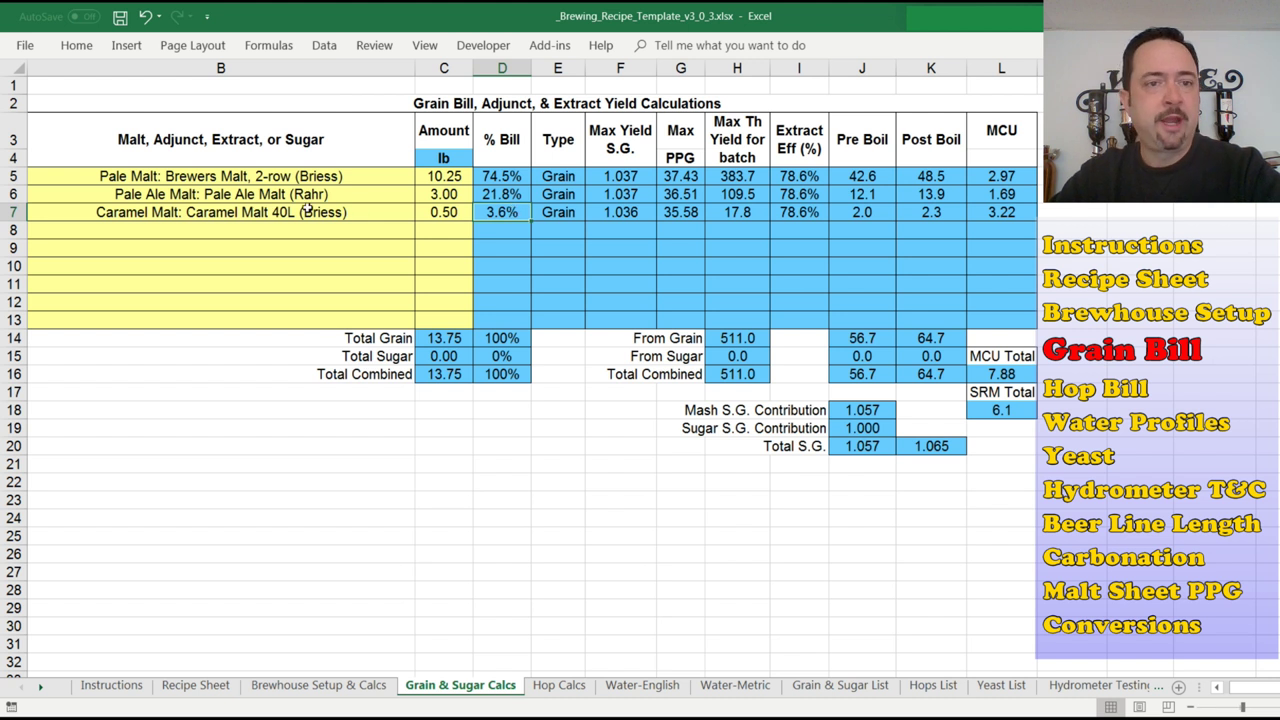
{"action": "left_click", "coordinate": [248, 216]}
{"action": "left_click", "coordinate": [510, 212]}
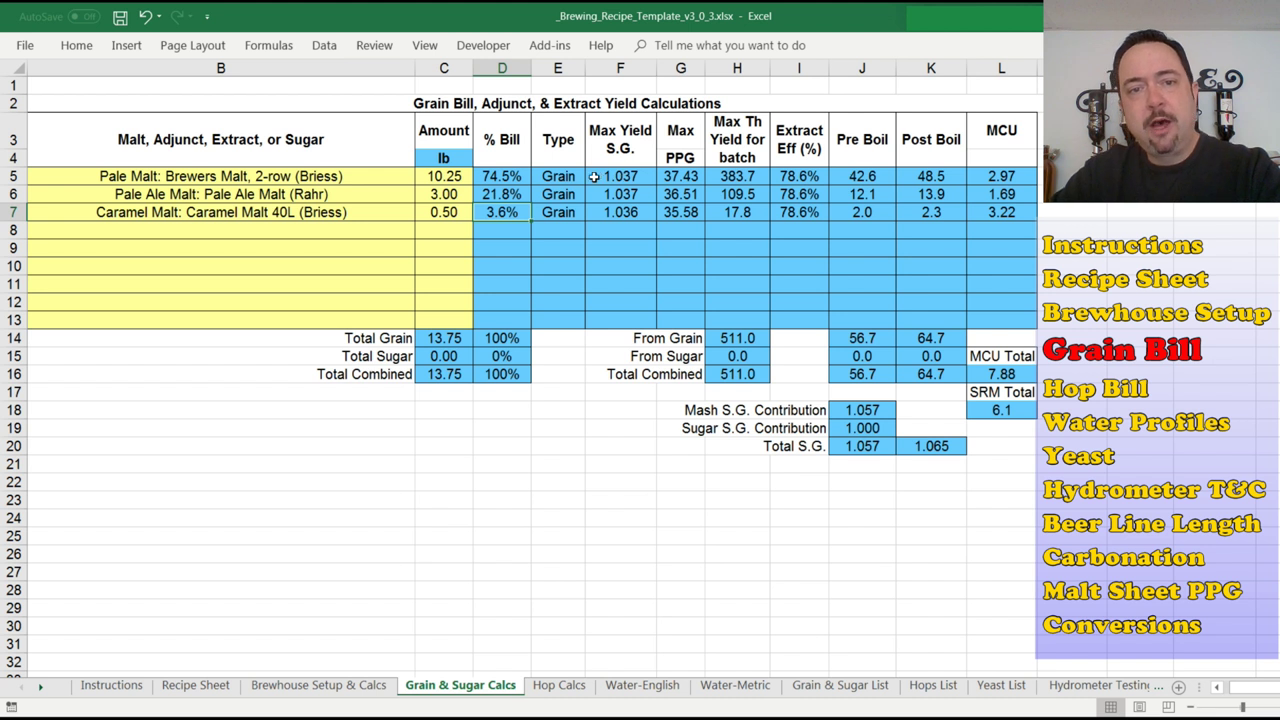
{"action": "left_click", "coordinate": [632, 176]}
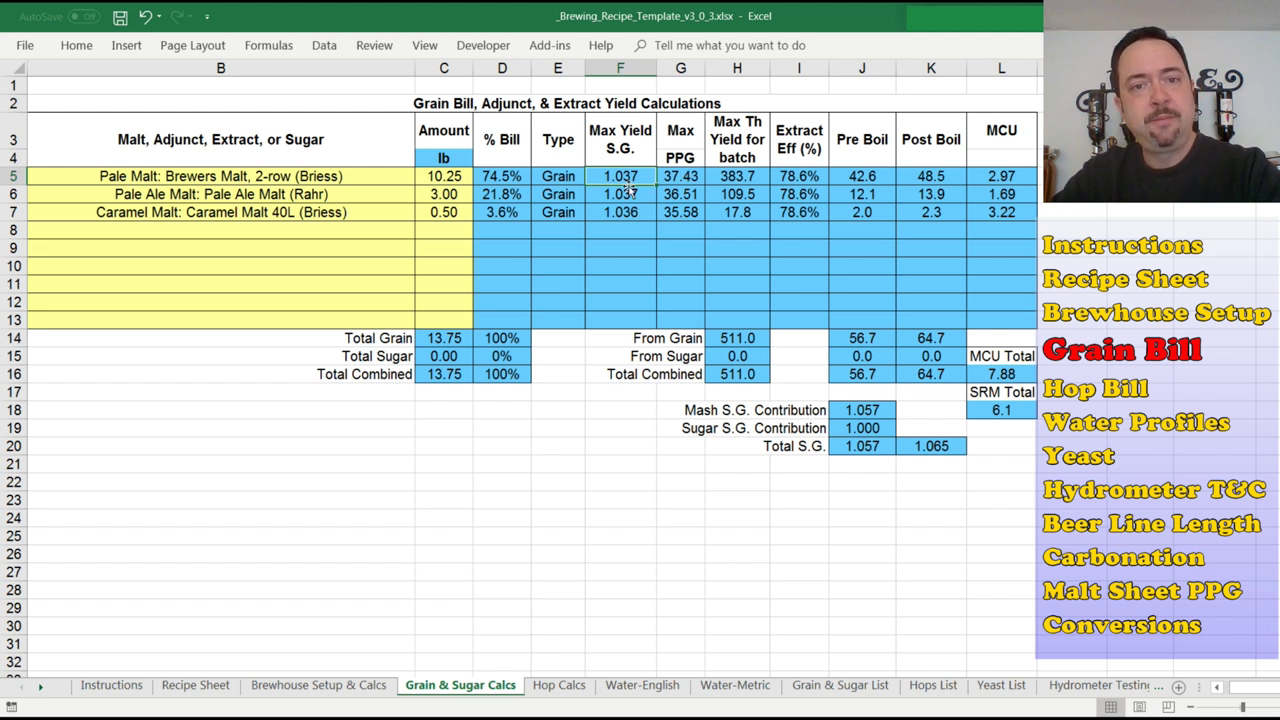
{"action": "left_click_drag", "start_coordinate": [561, 181], "coordinate": [680, 196]}
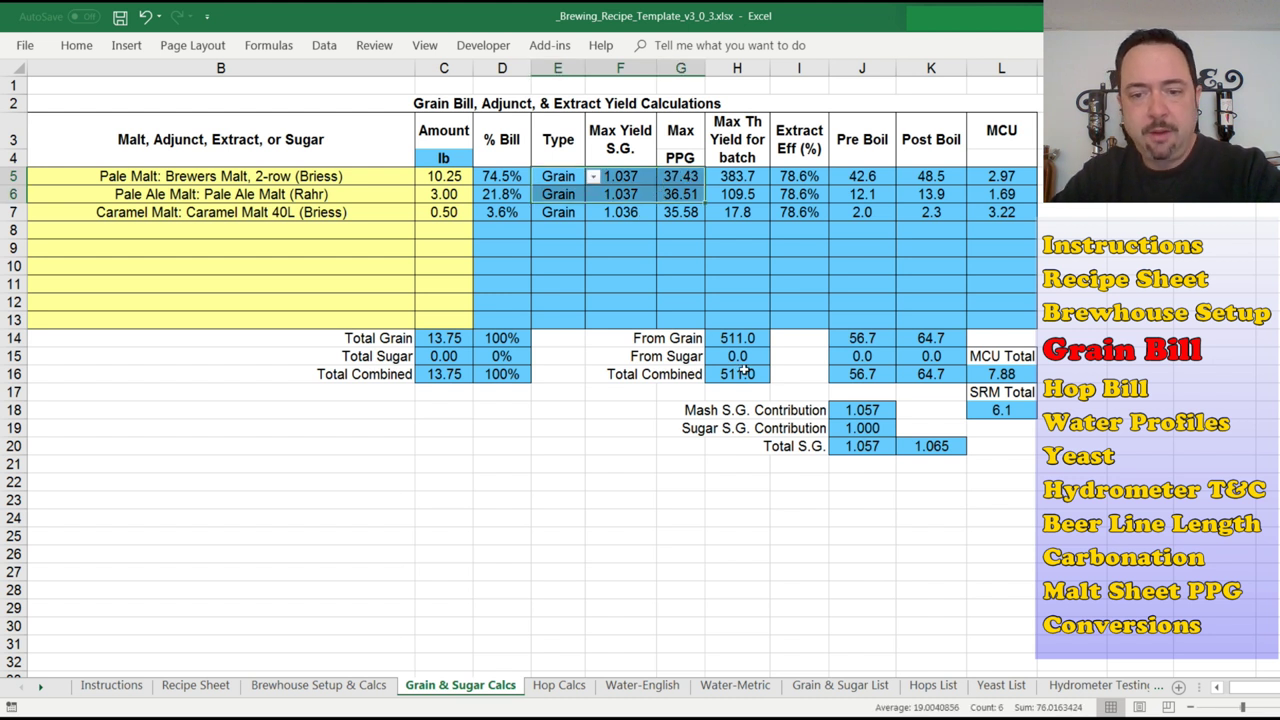
Insert a blank row above Aromatic Malt (Simpsons) in the Grain & Sugar List table.
{"action": "left_click", "coordinate": [840, 686]}
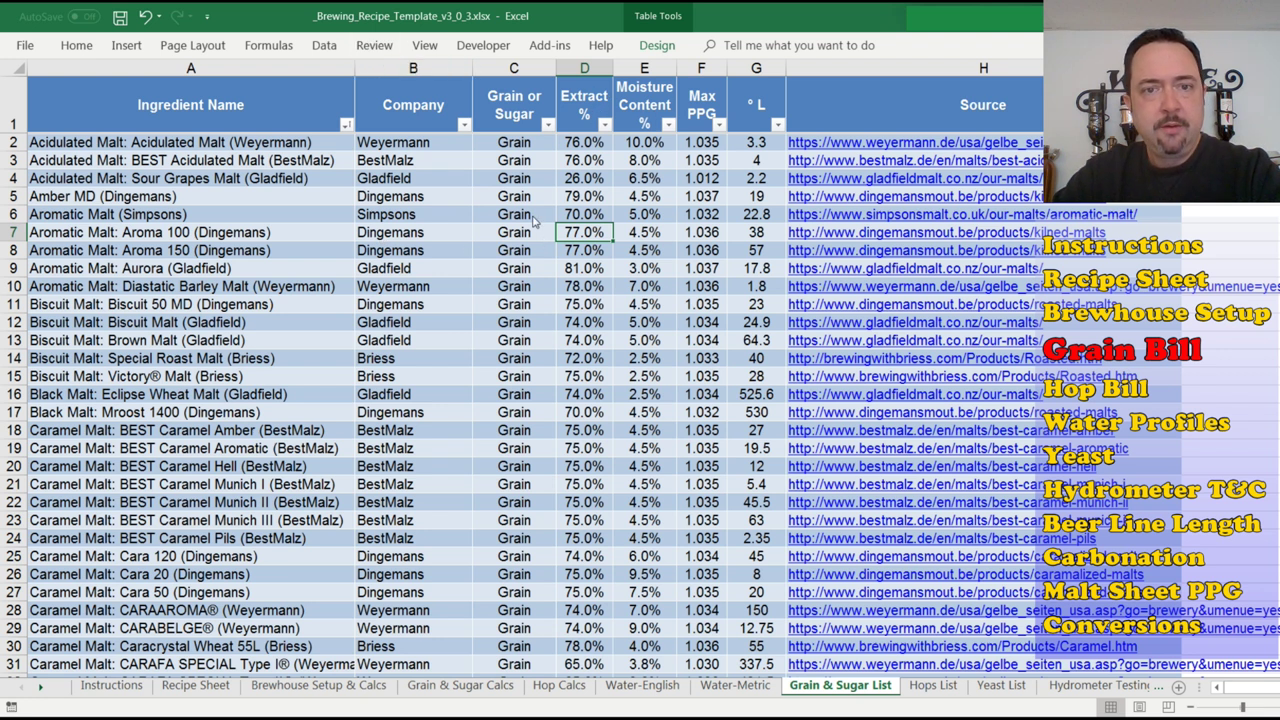
{"action": "left_click", "coordinate": [14, 214]}
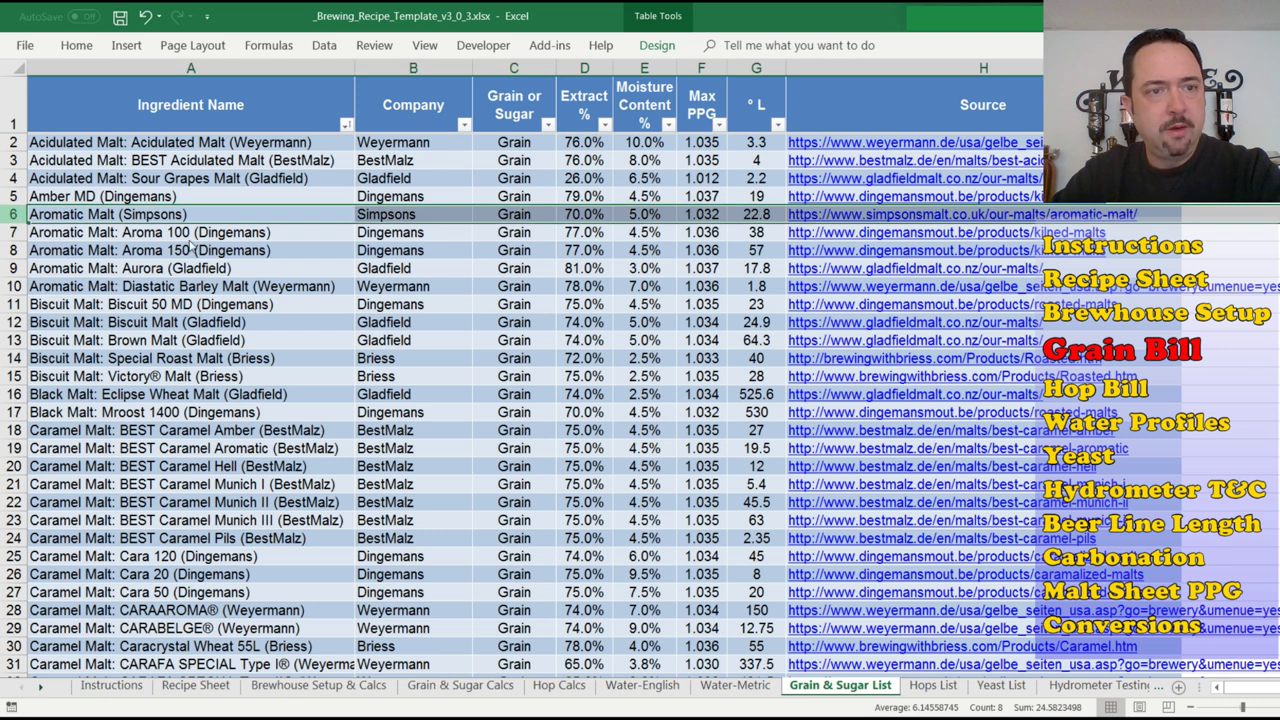
{"action": "key", "text": "ctrl+shift+plus"}
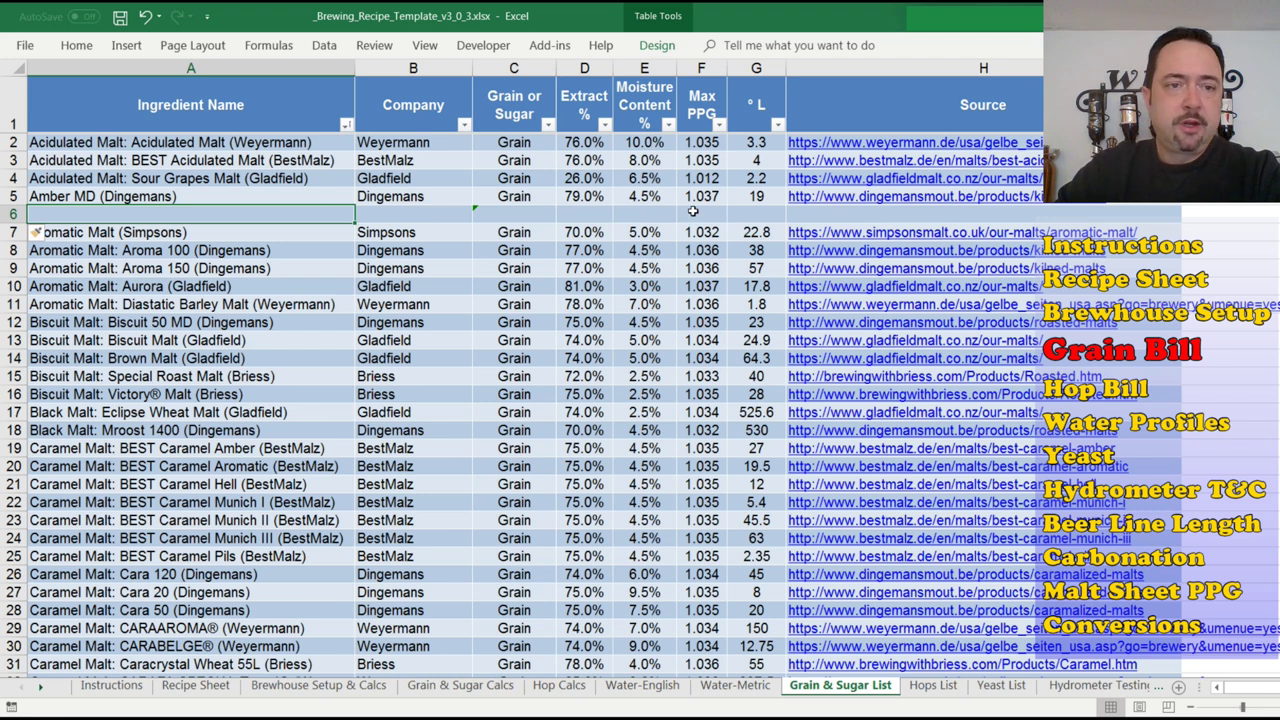
{"action": "left_click", "coordinate": [375, 46]}
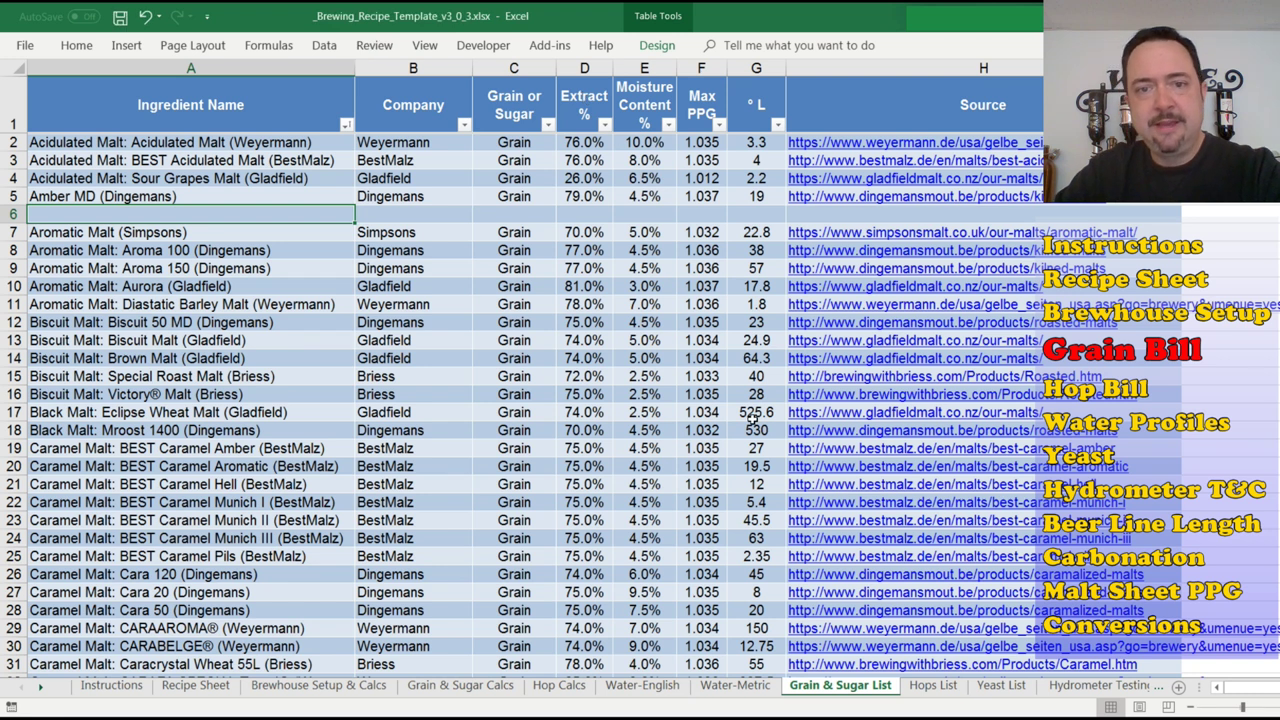
{"action": "left_click", "coordinate": [700, 291]}
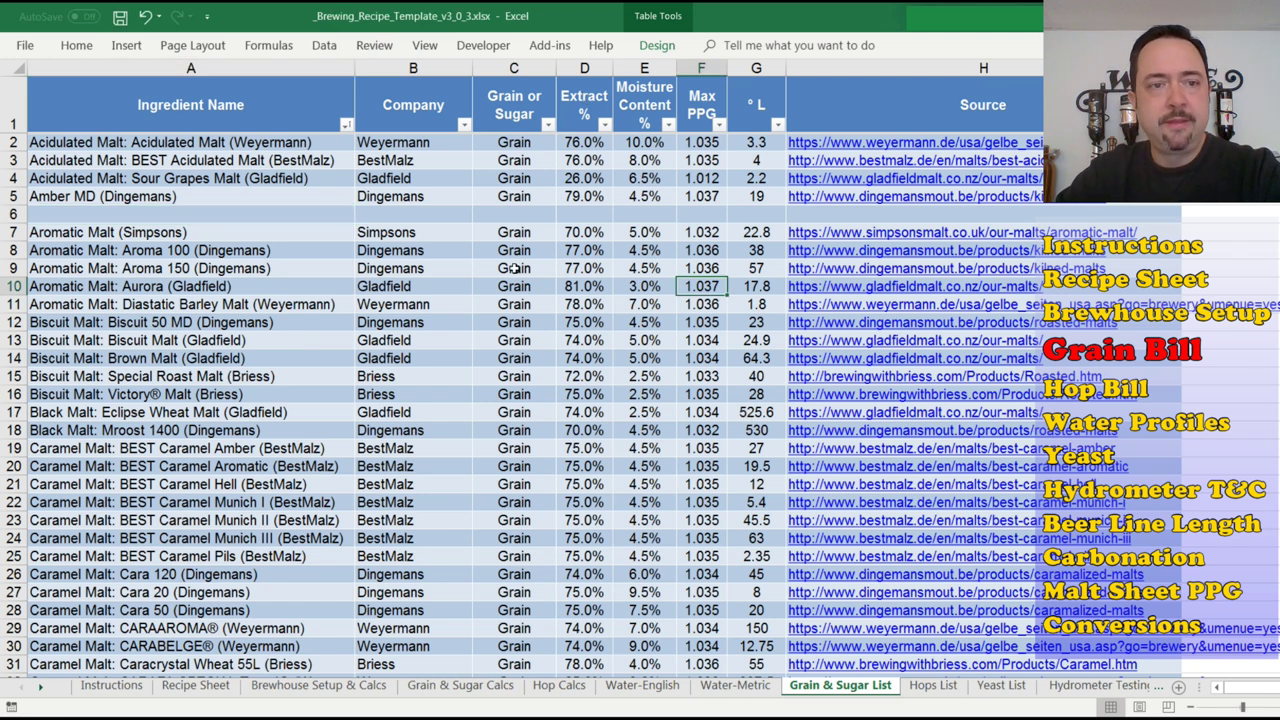
Examine the fields a new ingredient needs in the blank row of Grain & Sugar List, from Ingredient Name through Max PPG.
{"action": "left_click", "coordinate": [222, 213]}
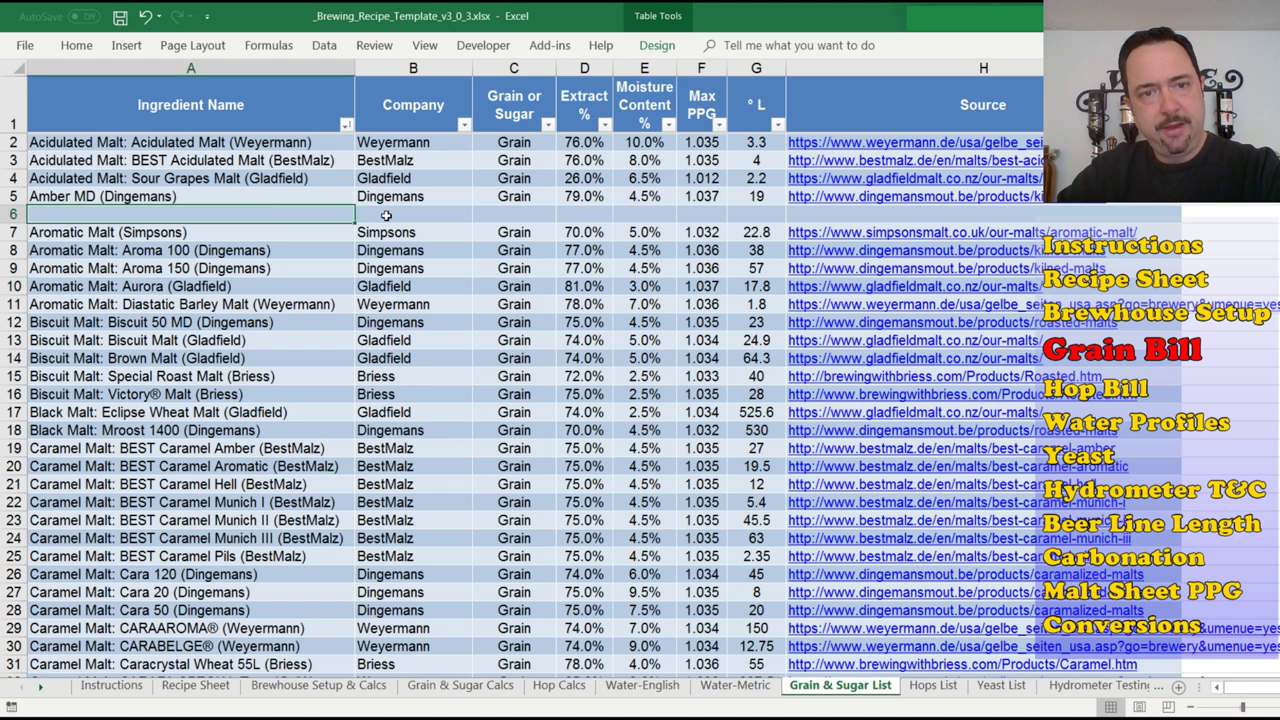
{"action": "left_click", "coordinate": [445, 214]}
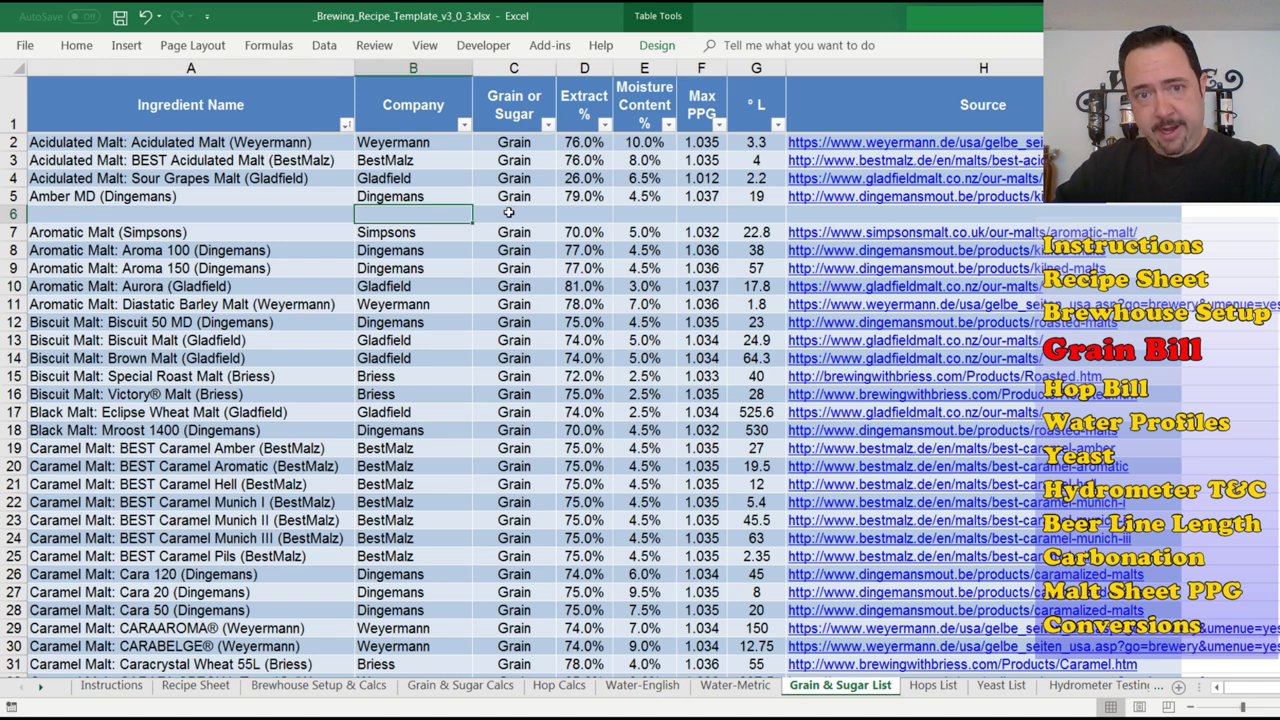
{"action": "left_click", "coordinate": [530, 212]}
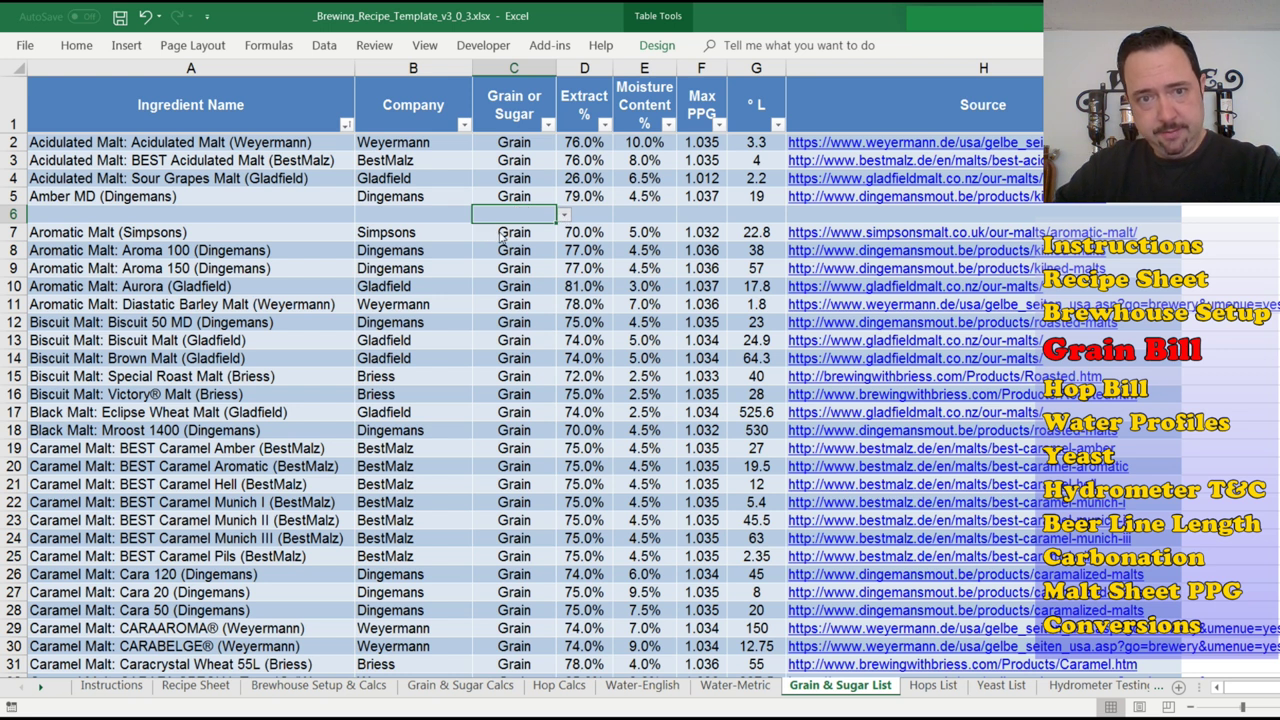
{"action": "left_click", "coordinate": [597, 224]}
{"action": "left_click", "coordinate": [600, 213]}
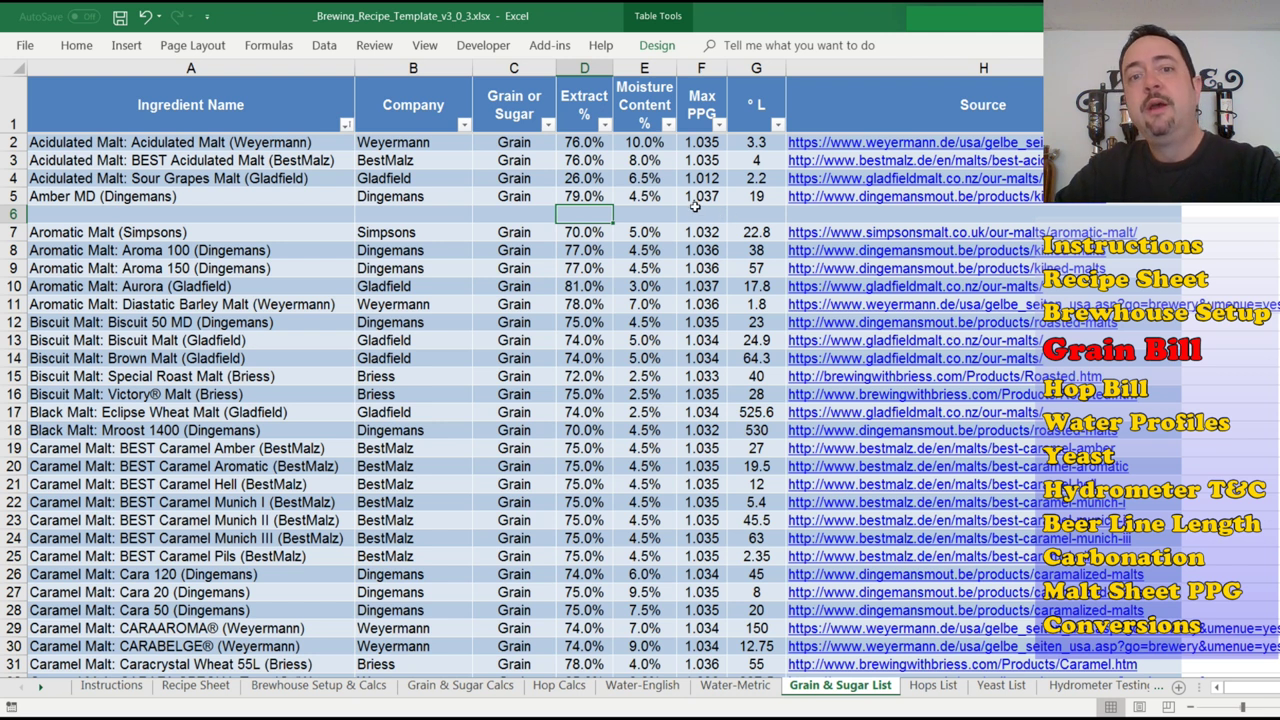
{"action": "left_click", "coordinate": [662, 213]}
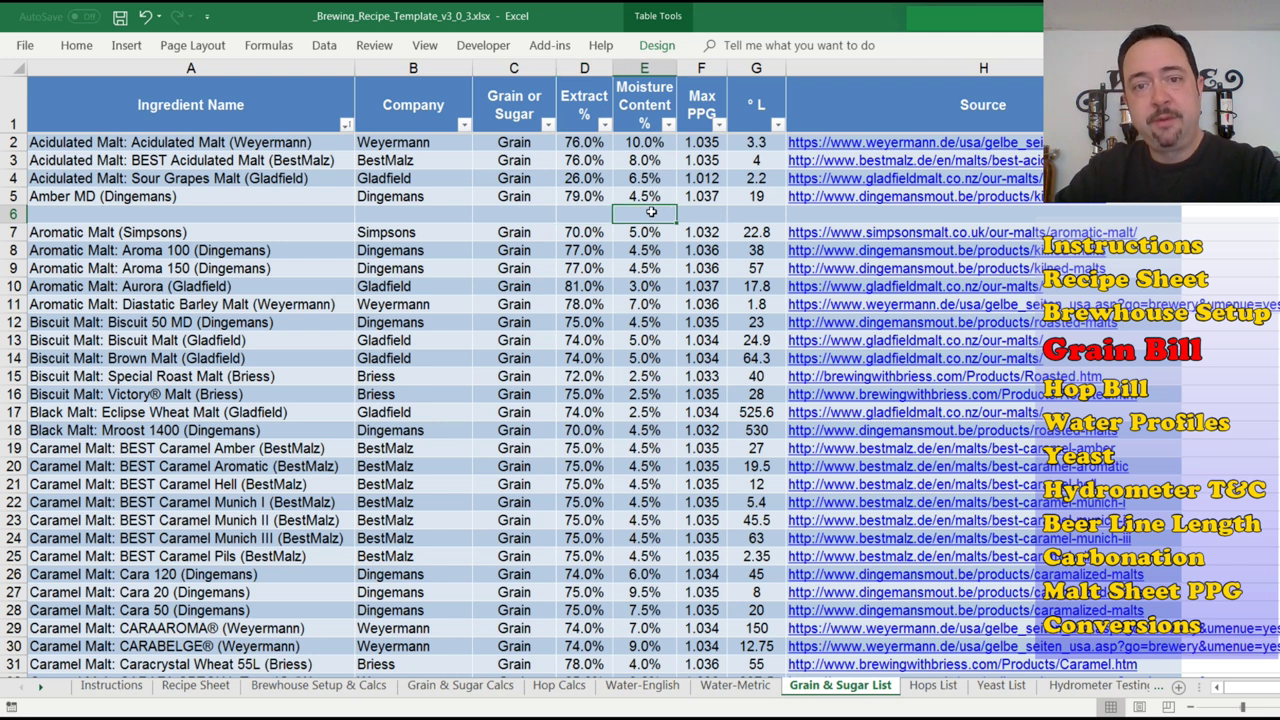
{"action": "left_click", "coordinate": [713, 212]}
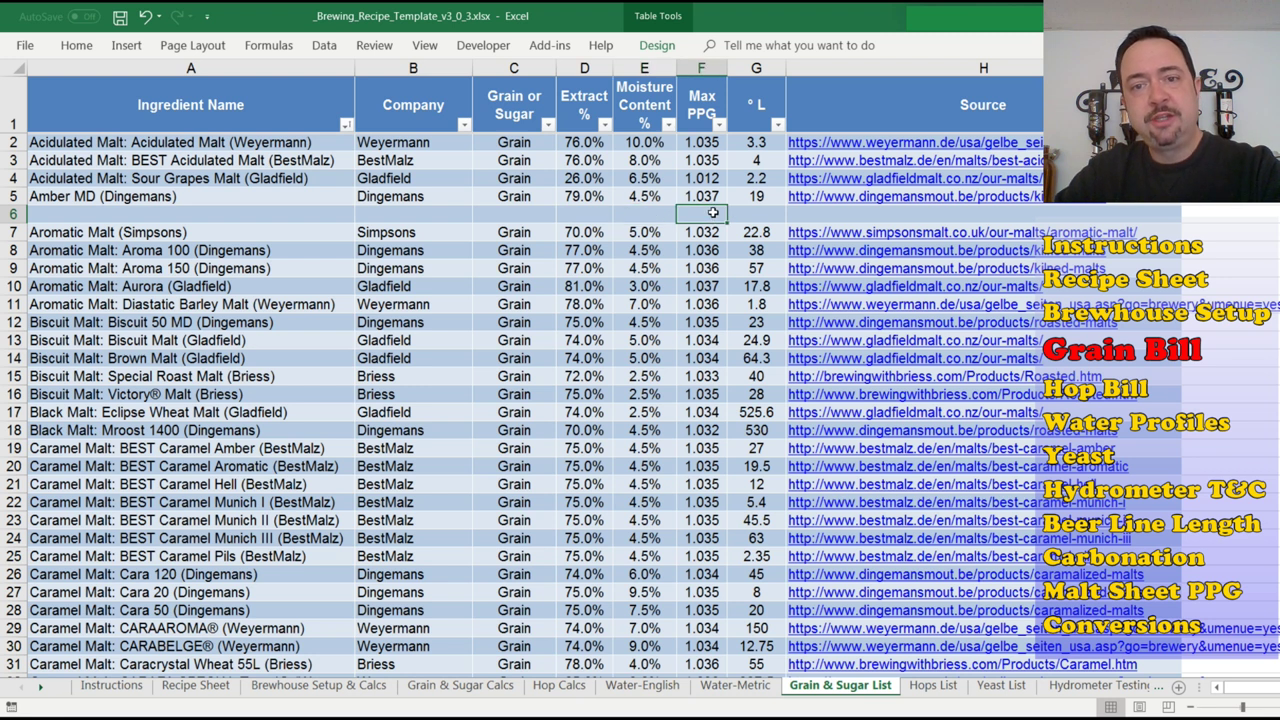
{"action": "left_click", "coordinate": [713, 195]}
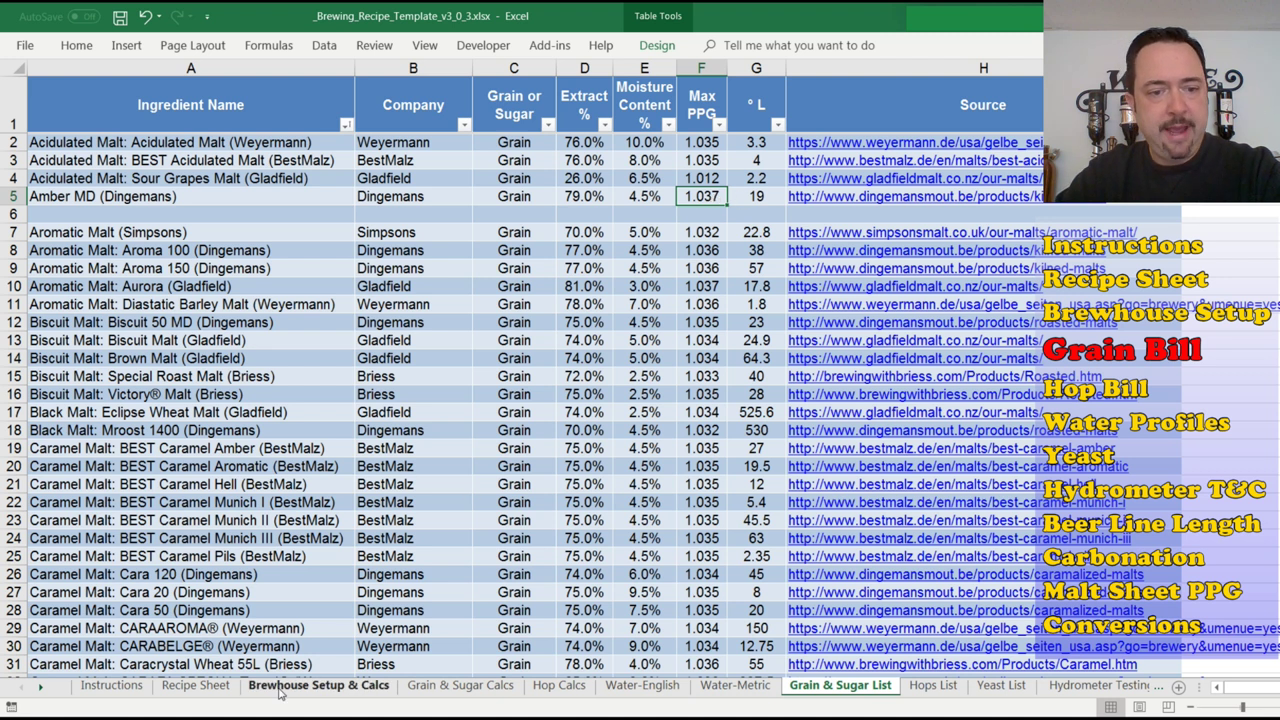
Examine the combined amount, batch yield, pre-boil and post-boil totals, specific gravity contributions and SRM total on Grain & Sugar Calcs.
{"action": "left_click", "coordinate": [458, 686]}
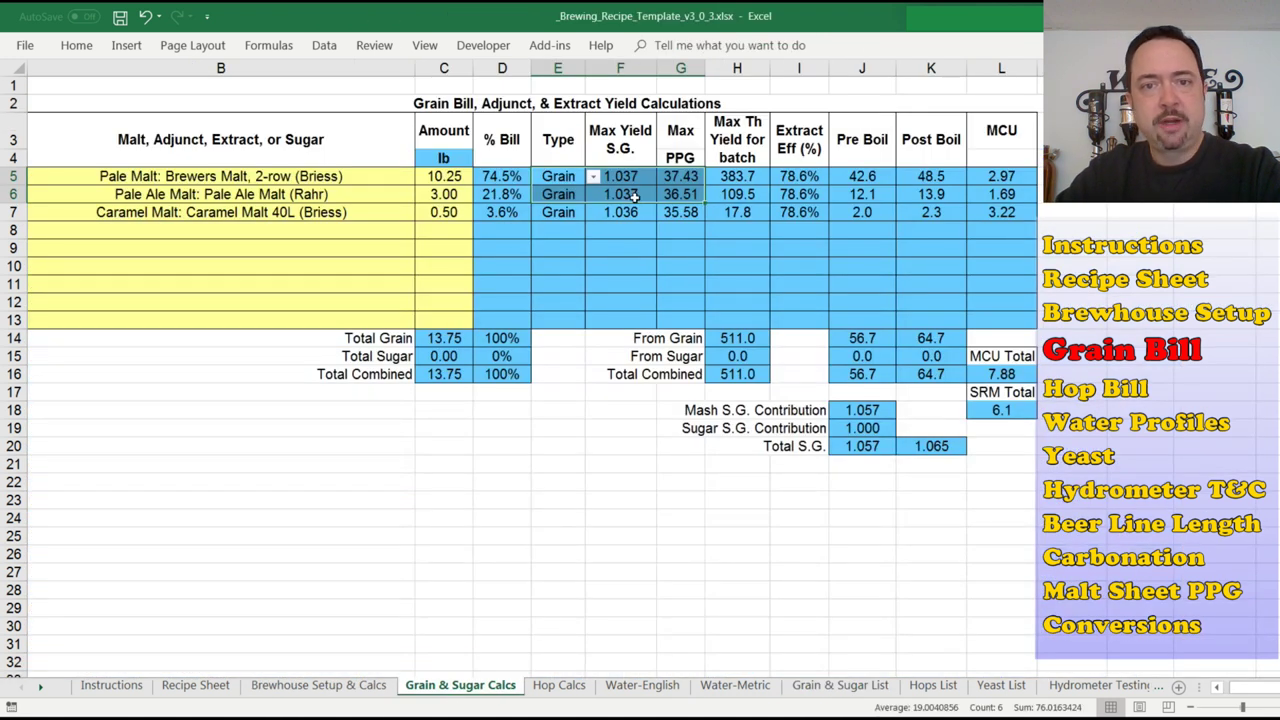
{"action": "left_click", "coordinate": [672, 194]}
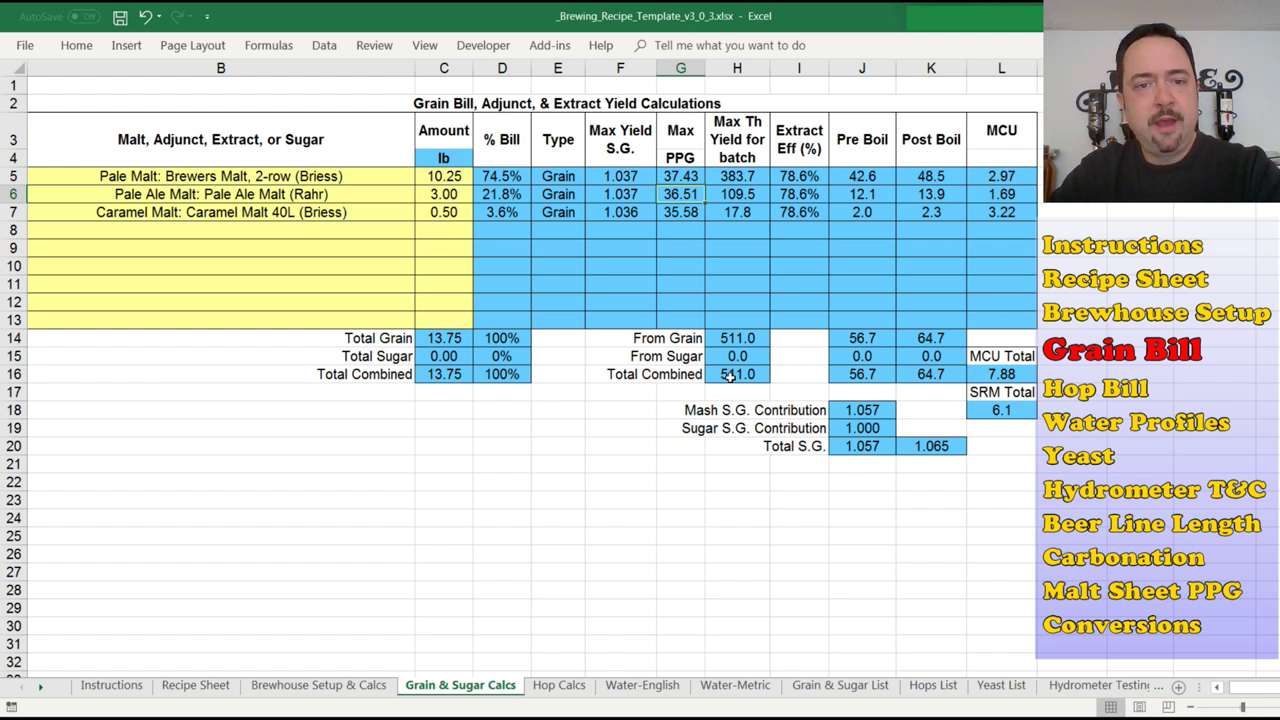
{"action": "left_click", "coordinate": [451, 378]}
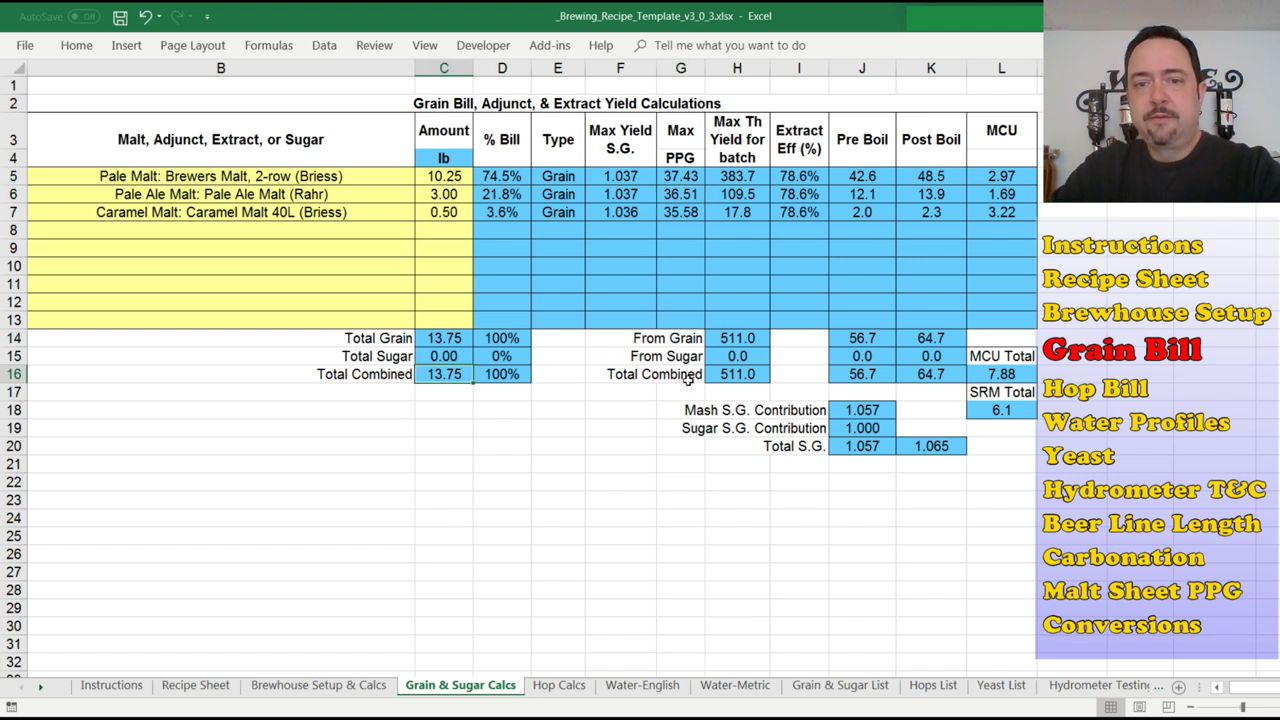
{"action": "left_click", "coordinate": [733, 378]}
{"action": "left_click", "coordinate": [859, 373]}
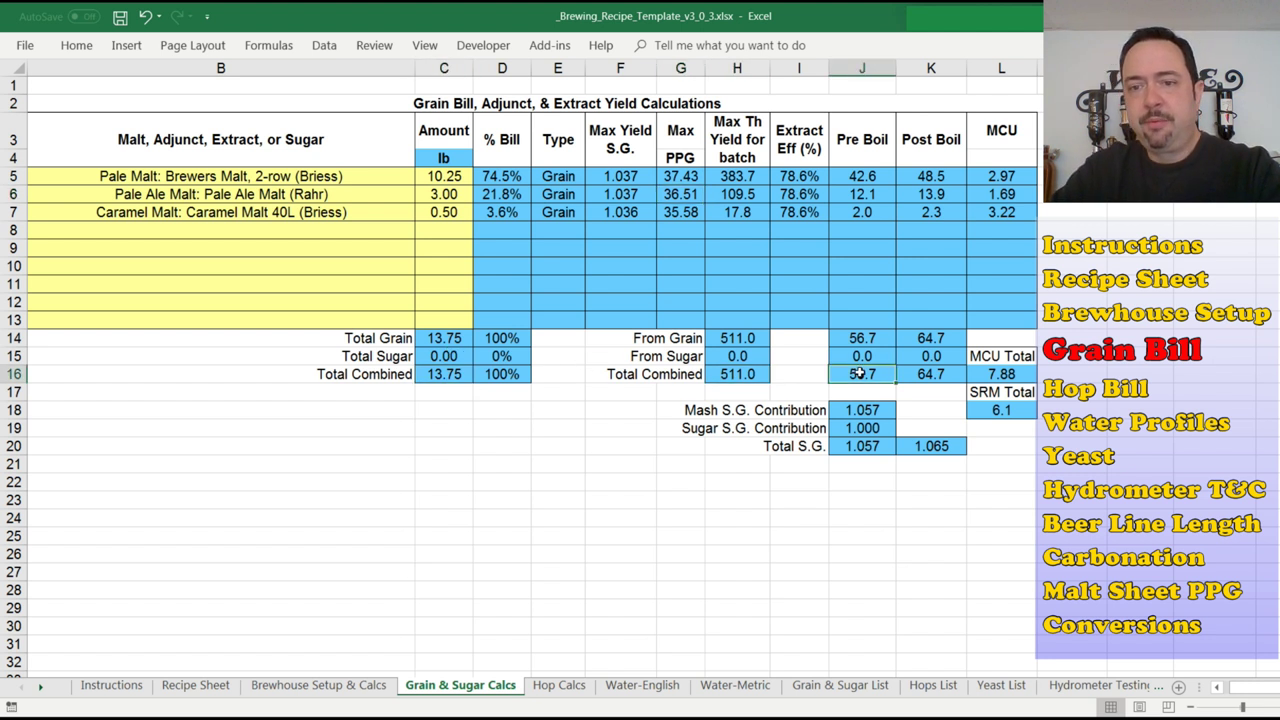
{"action": "left_click", "coordinate": [939, 376]}
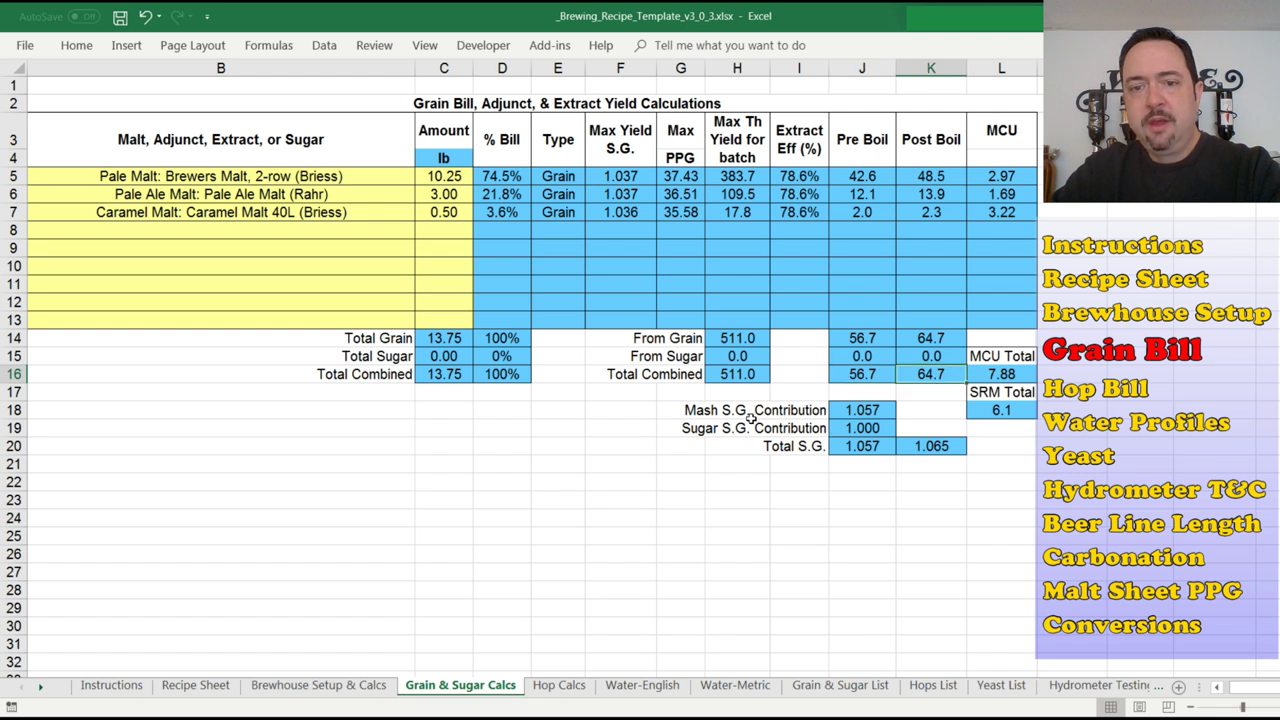
{"action": "left_click", "coordinate": [856, 408]}
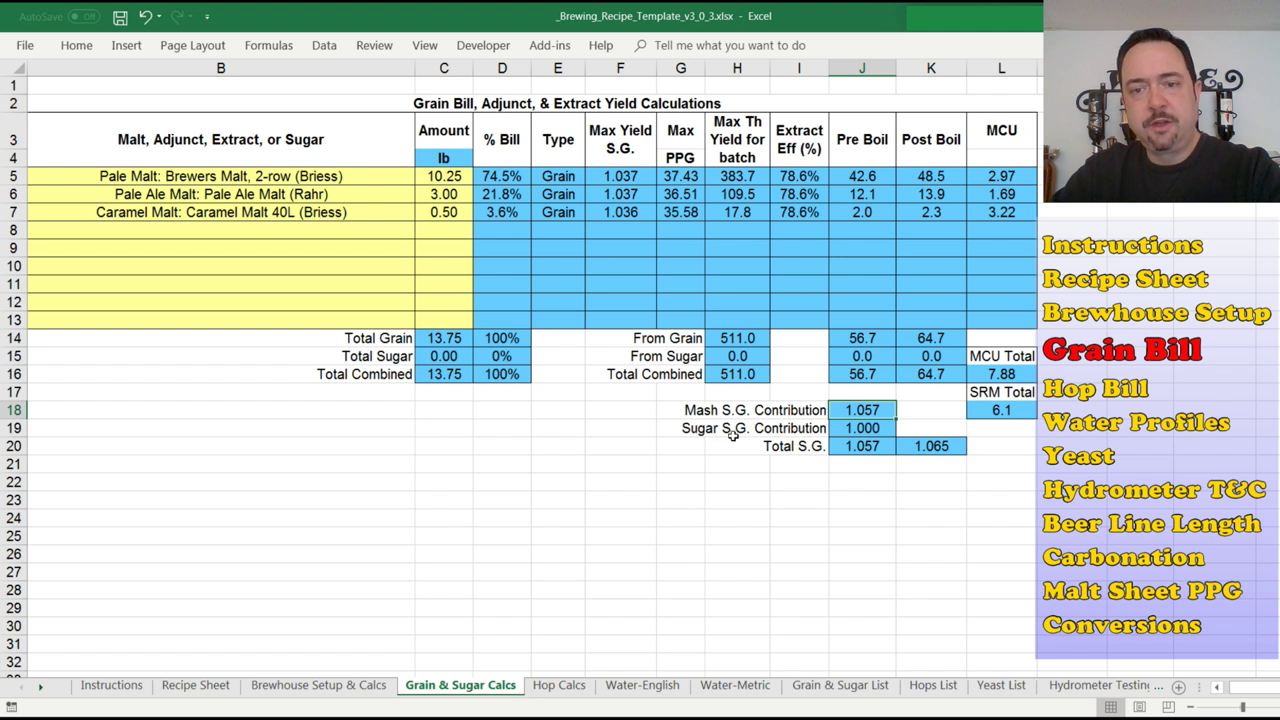
{"action": "left_click", "coordinate": [854, 452]}
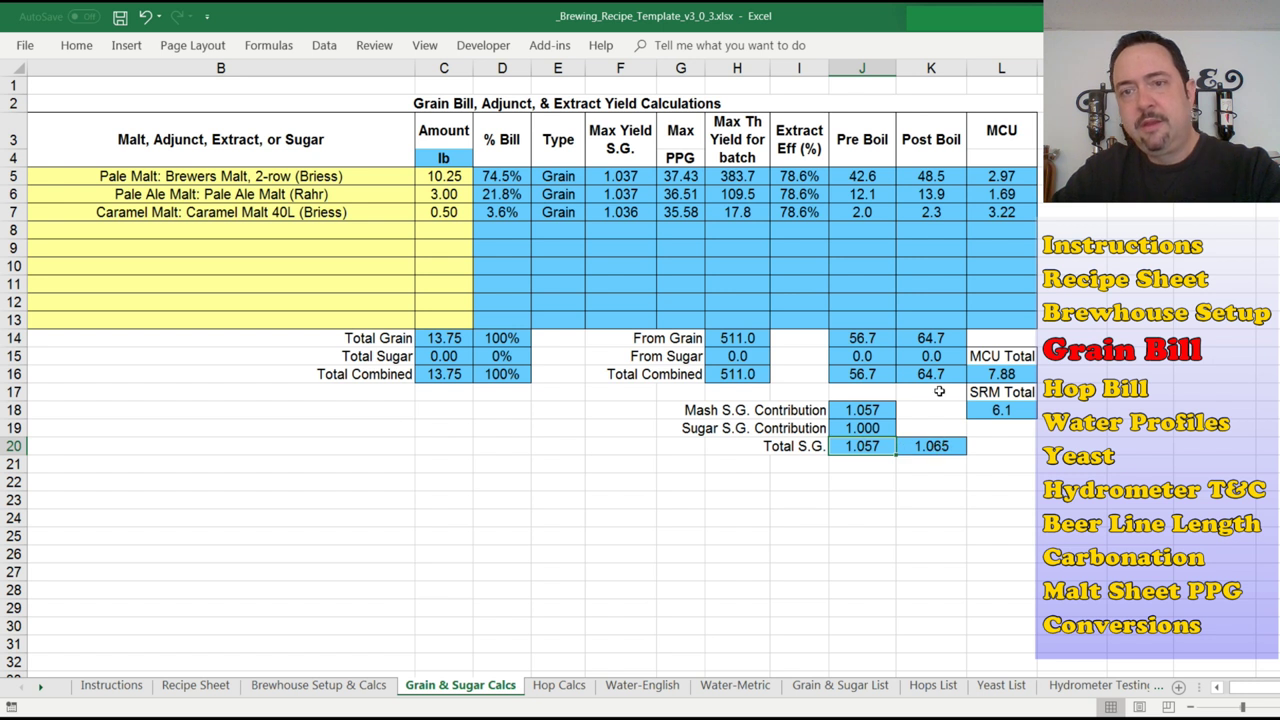
{"action": "left_click", "coordinate": [942, 448]}
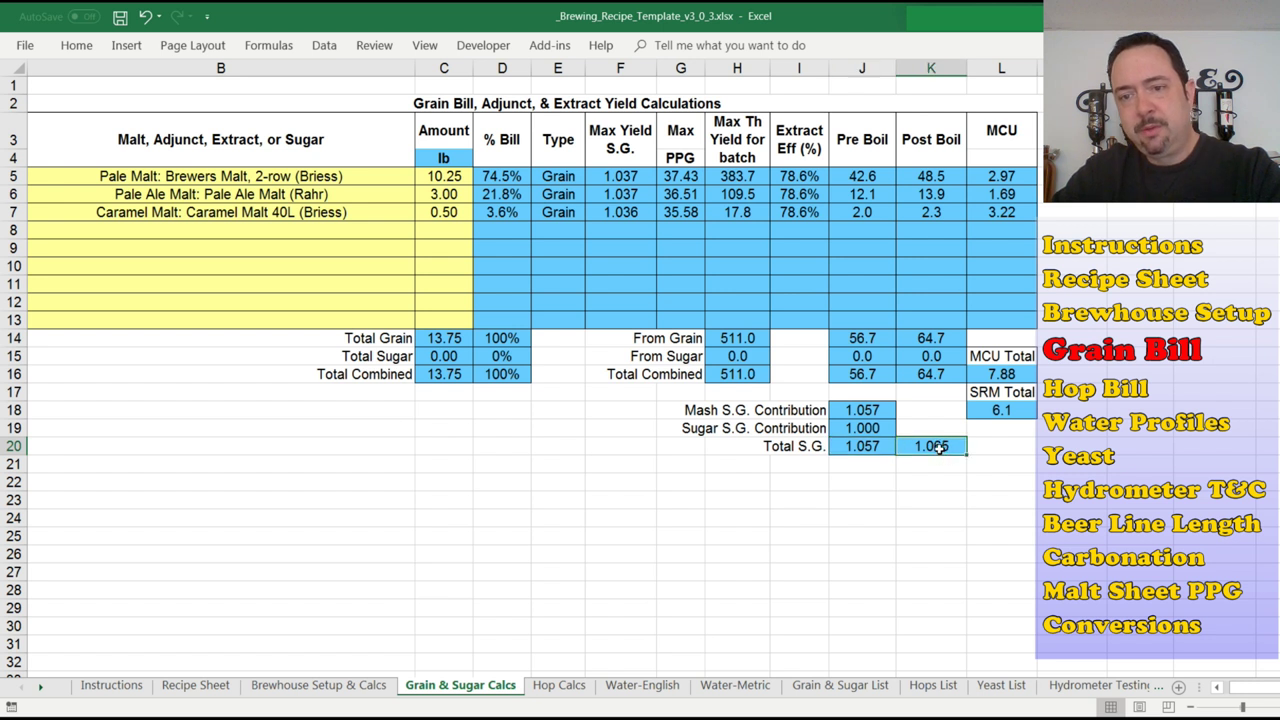
{"action": "left_click", "coordinate": [1011, 409]}
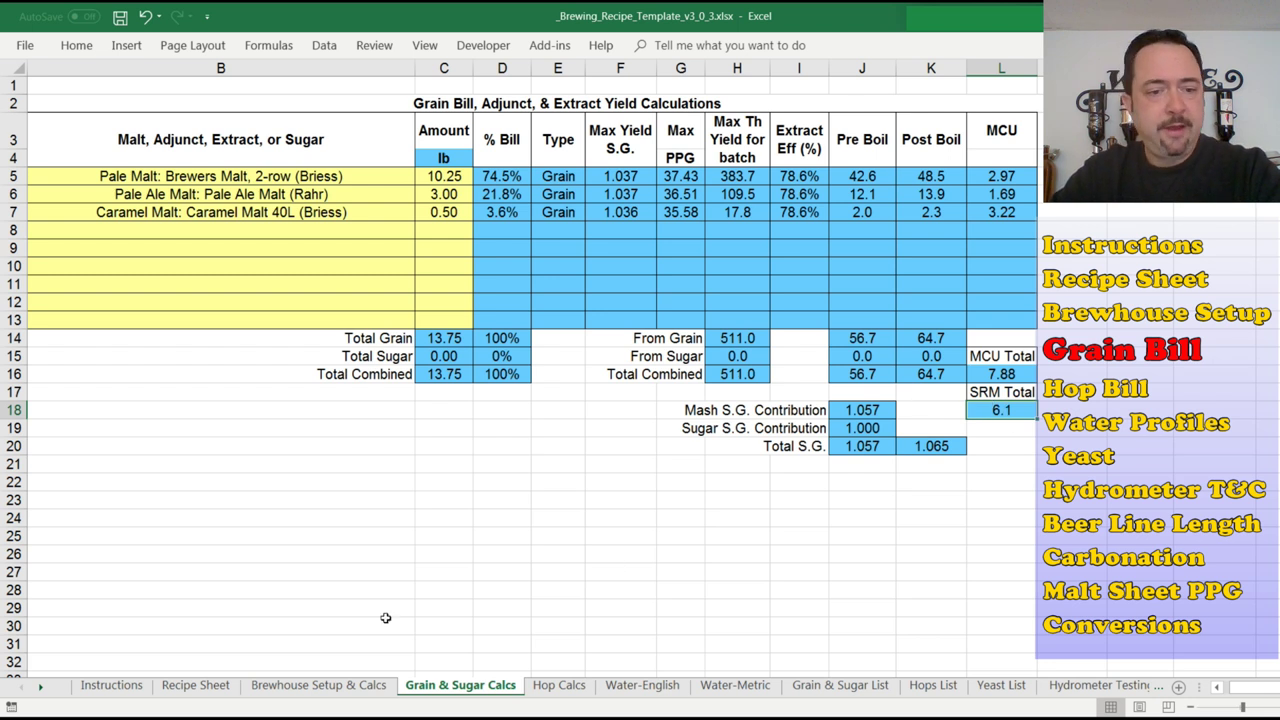
Review the malt entries in the grain bill and the Centennial additions in the hop bill on Recipe Sheet.
{"action": "left_click", "coordinate": [196, 685]}
{"action": "left_click_drag", "start_coordinate": [132, 150], "coordinate": [315, 190]}
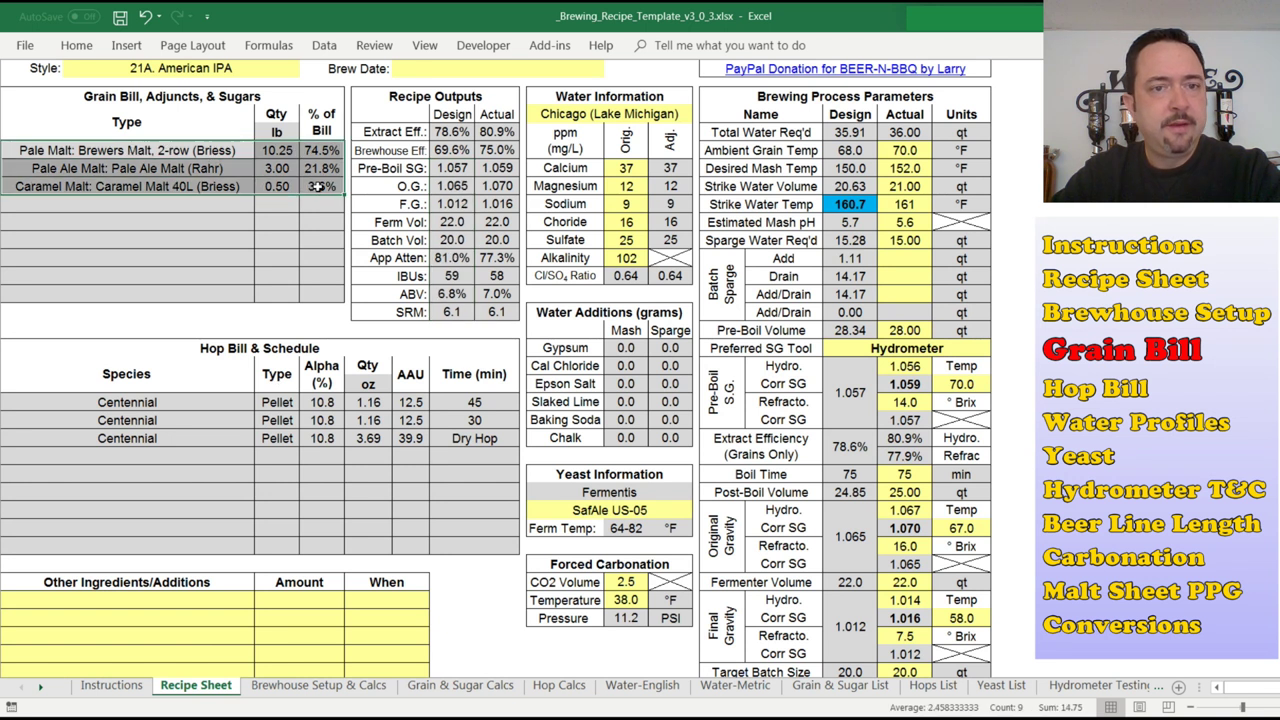
{"action": "left_click", "coordinate": [262, 240]}
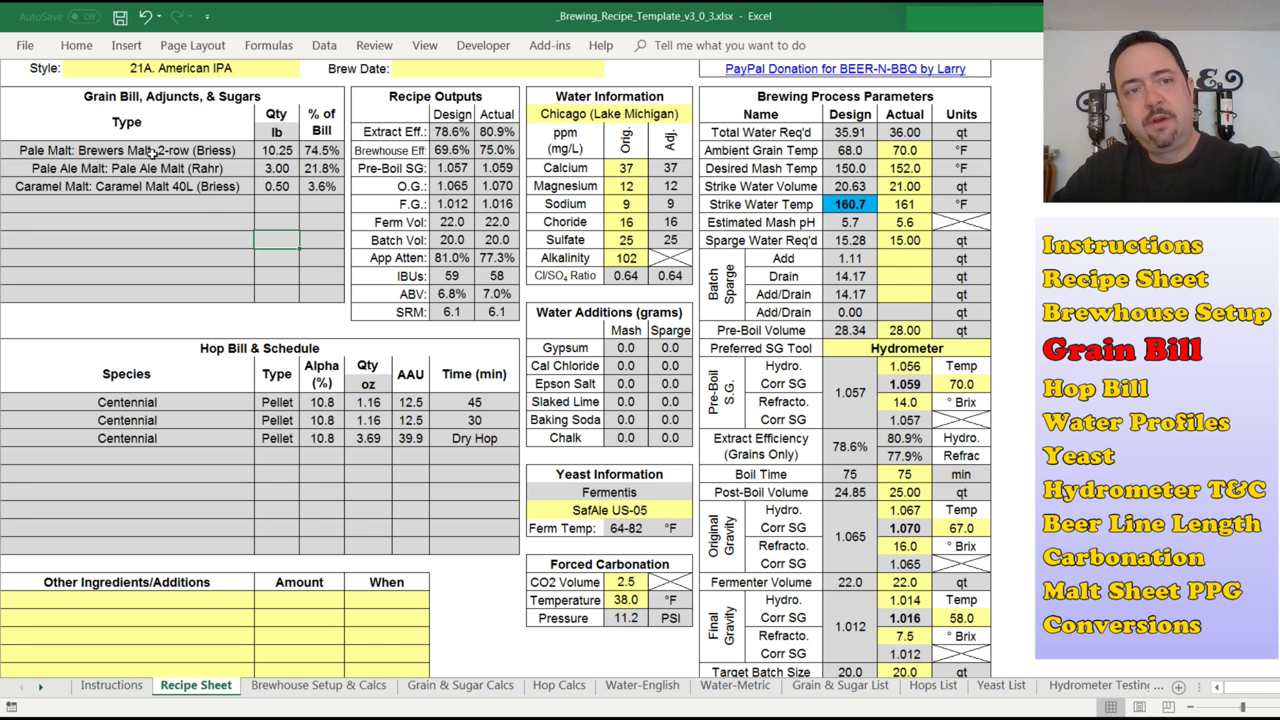
{"action": "left_click_drag", "start_coordinate": [140, 151], "coordinate": [314, 178]}
{"action": "left_click_drag", "start_coordinate": [236, 400], "coordinate": [494, 452]}
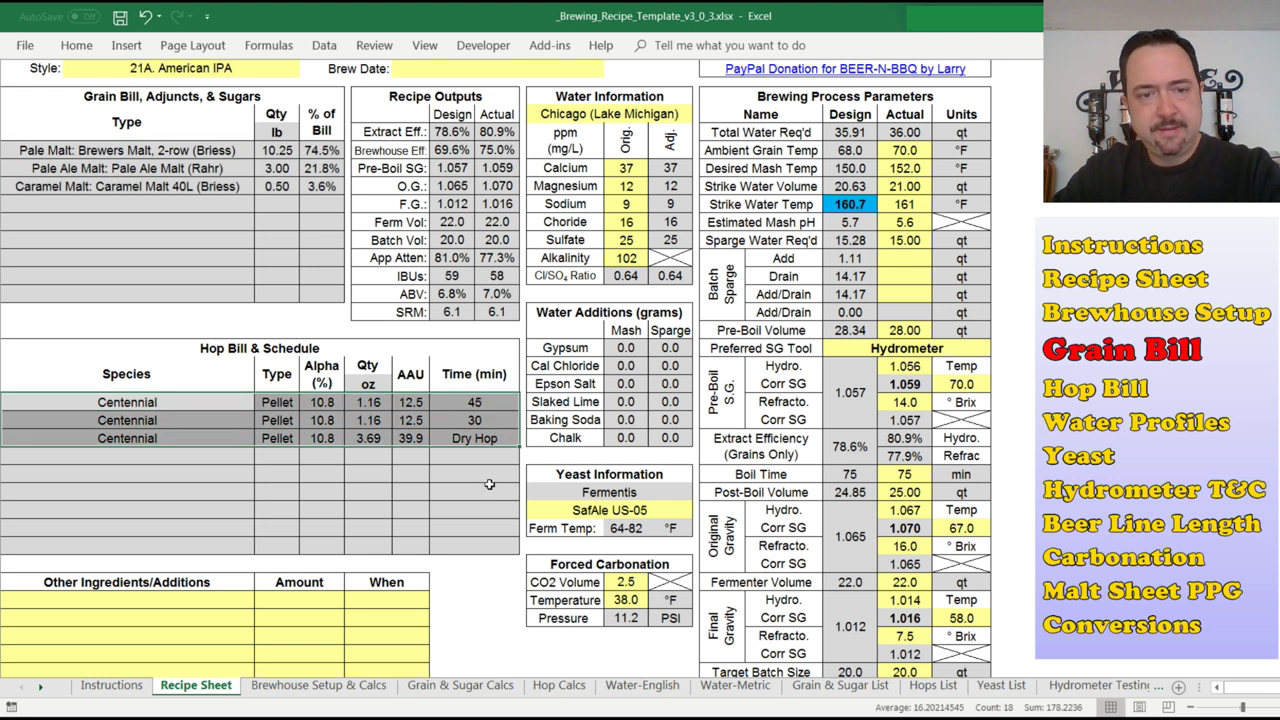
Review the hop additions on Hop Calcs and the species choices offered for the 45-minute addition.
{"action": "left_click", "coordinate": [559, 685]}
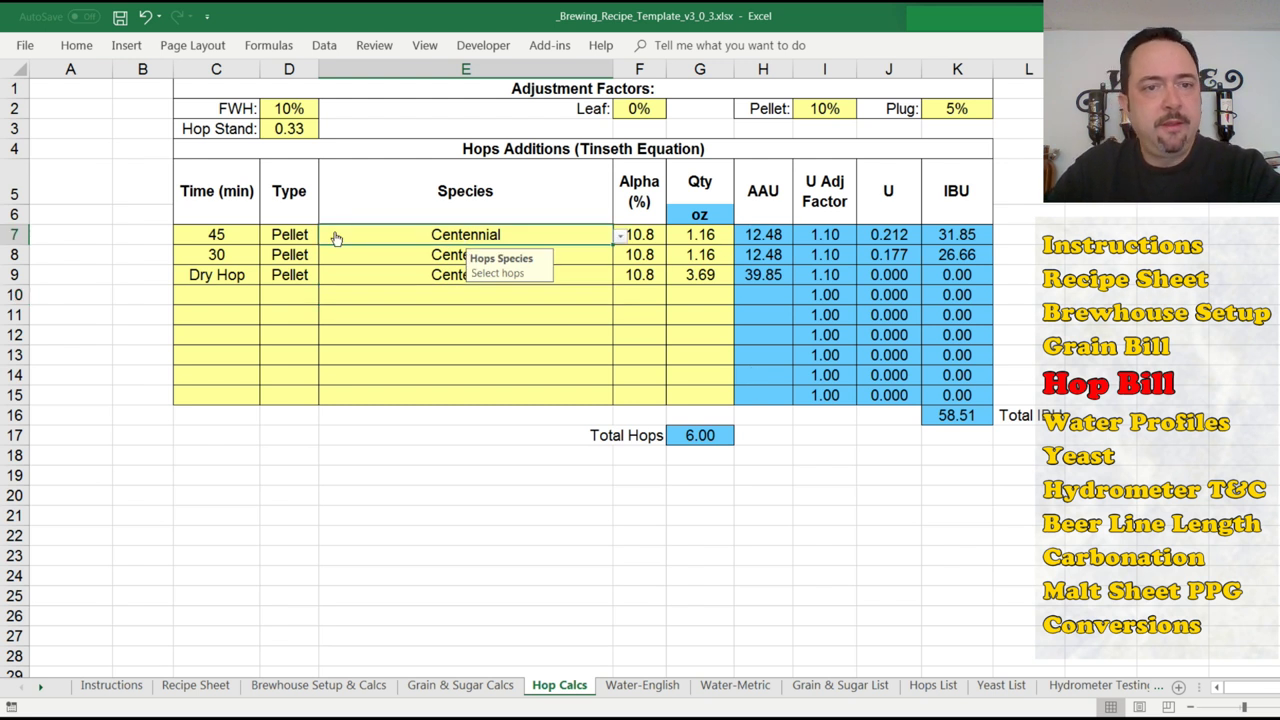
{"action": "left_click_drag", "start_coordinate": [250, 232], "coordinate": [680, 270]}
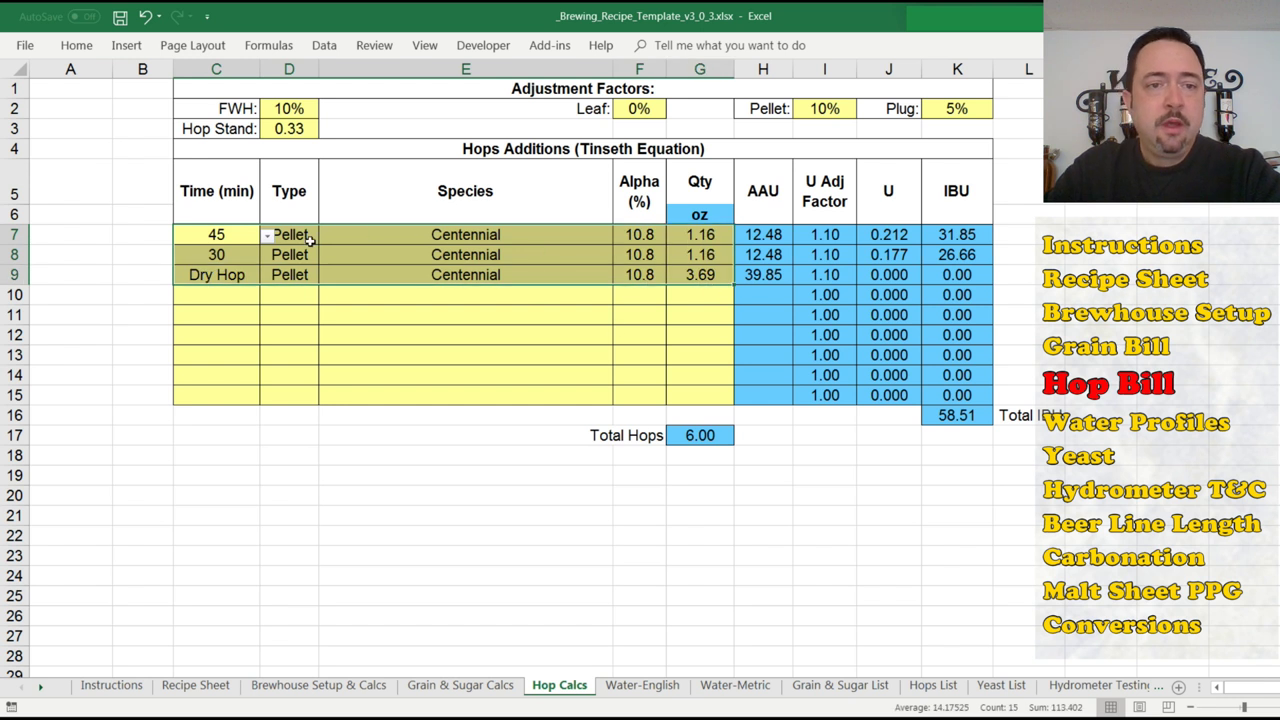
{"action": "left_click", "coordinate": [583, 236]}
{"action": "left_click", "coordinate": [620, 236]}
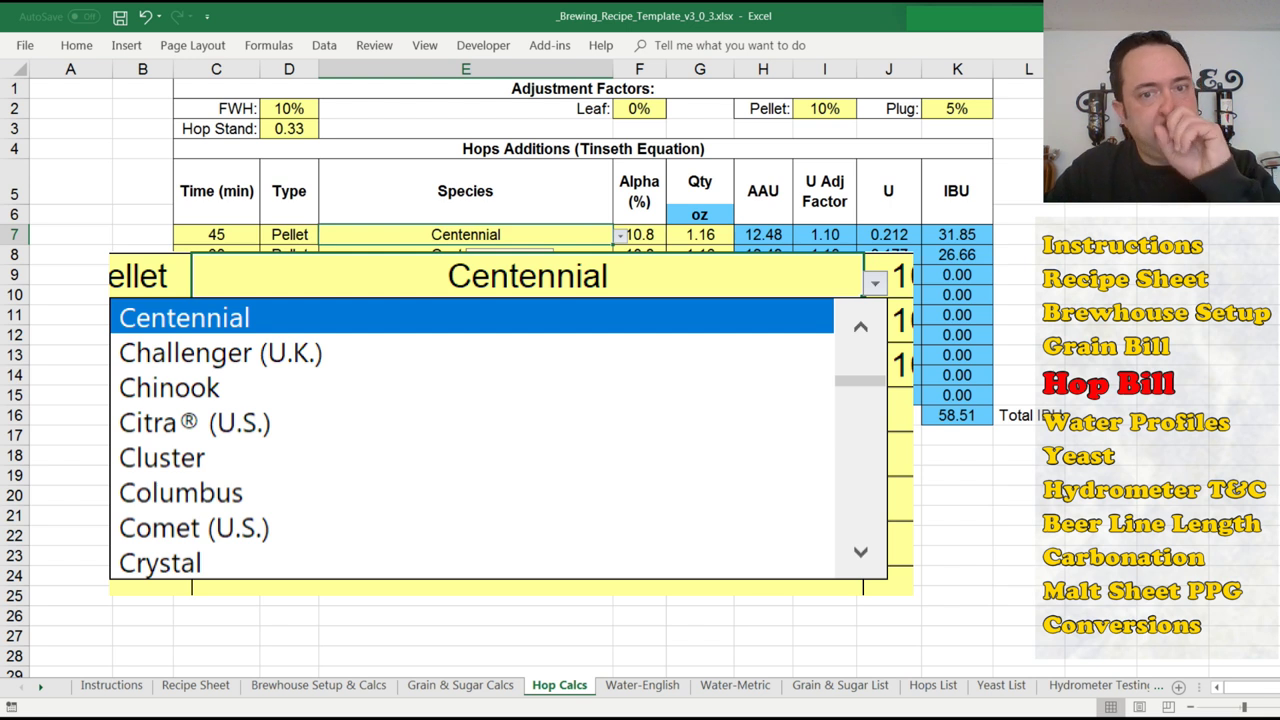
{"action": "key", "text": "Escape"}
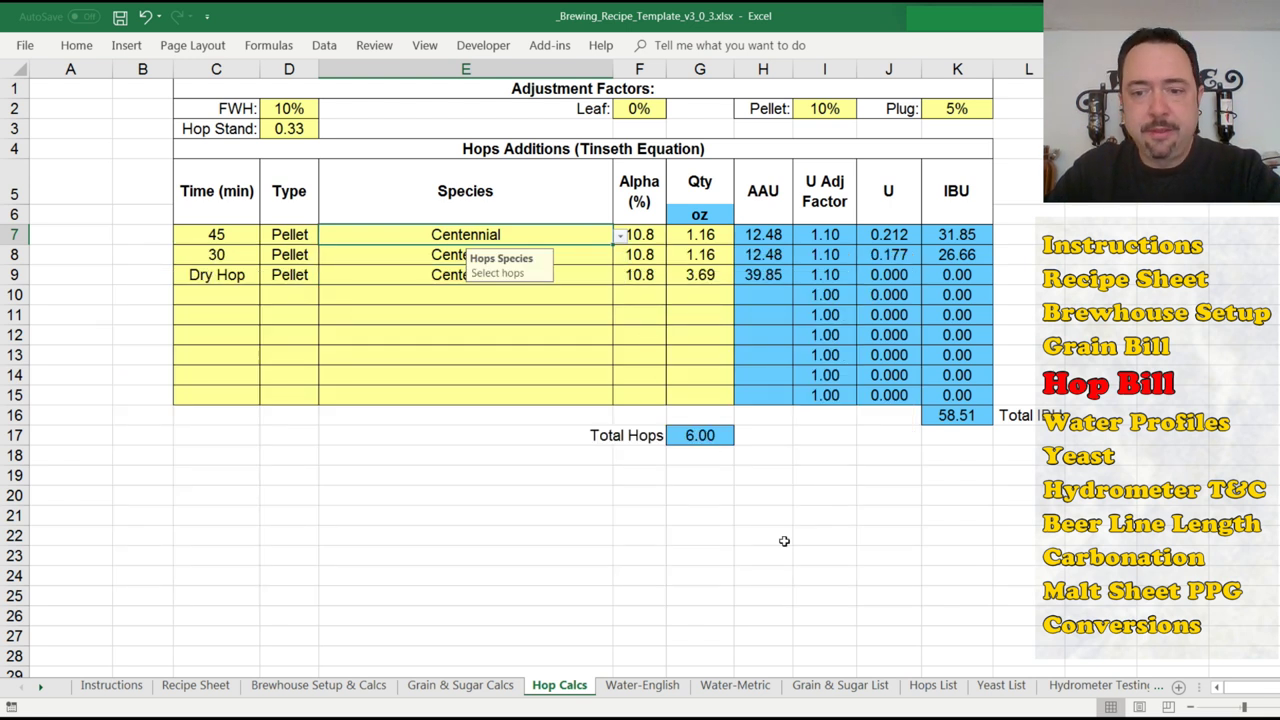
Check the name, alpha acid and possible substitution columns on Hops List, and return to Hop Calcs.
{"action": "left_click", "coordinate": [934, 686]}
{"action": "left_click_drag", "start_coordinate": [78, 90], "coordinate": [450, 266]}
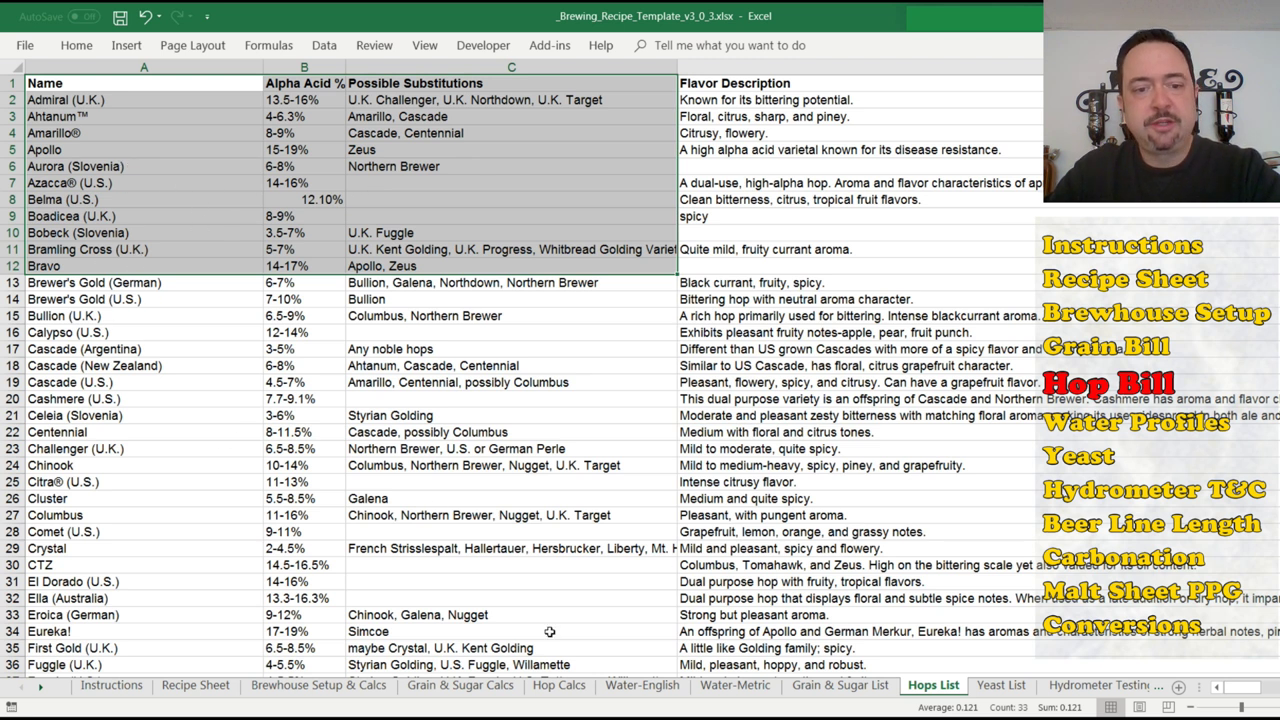
{"action": "left_click", "coordinate": [562, 690]}
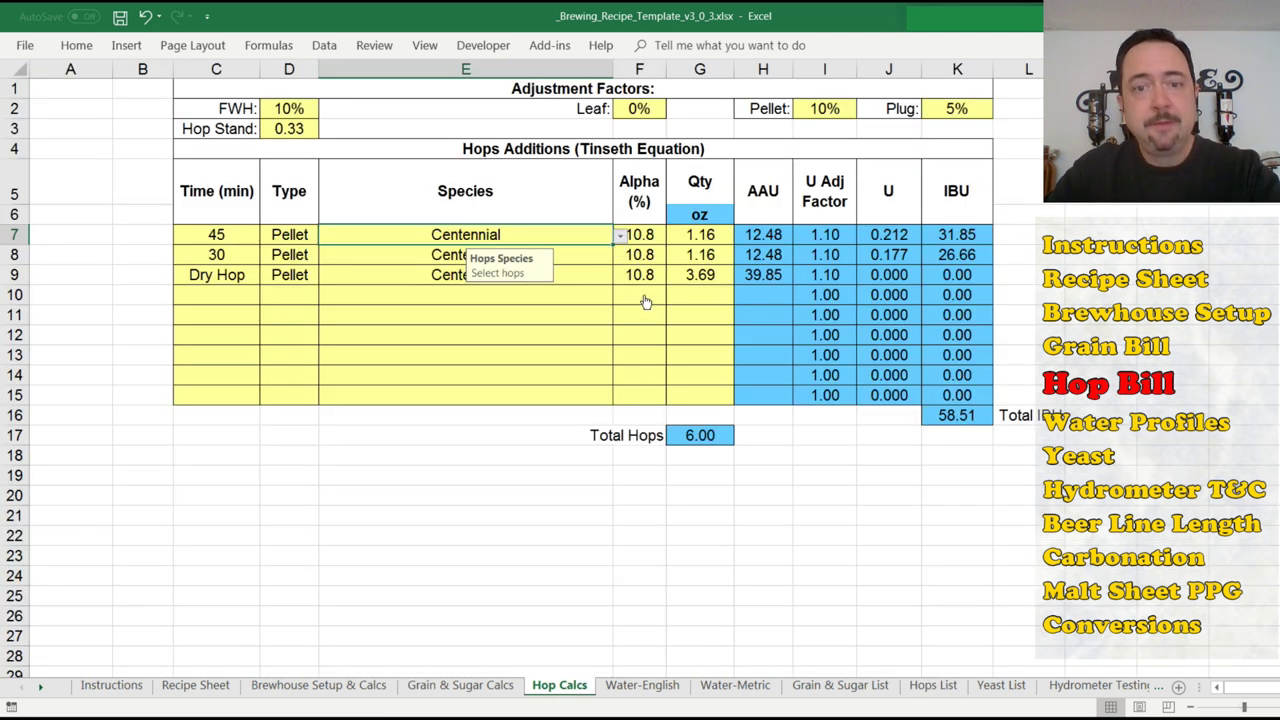
Check the alpha percentage, quantity, quantity unit and available hop types for the 45-minute Centennial addition.
{"action": "left_click", "coordinate": [643, 236]}
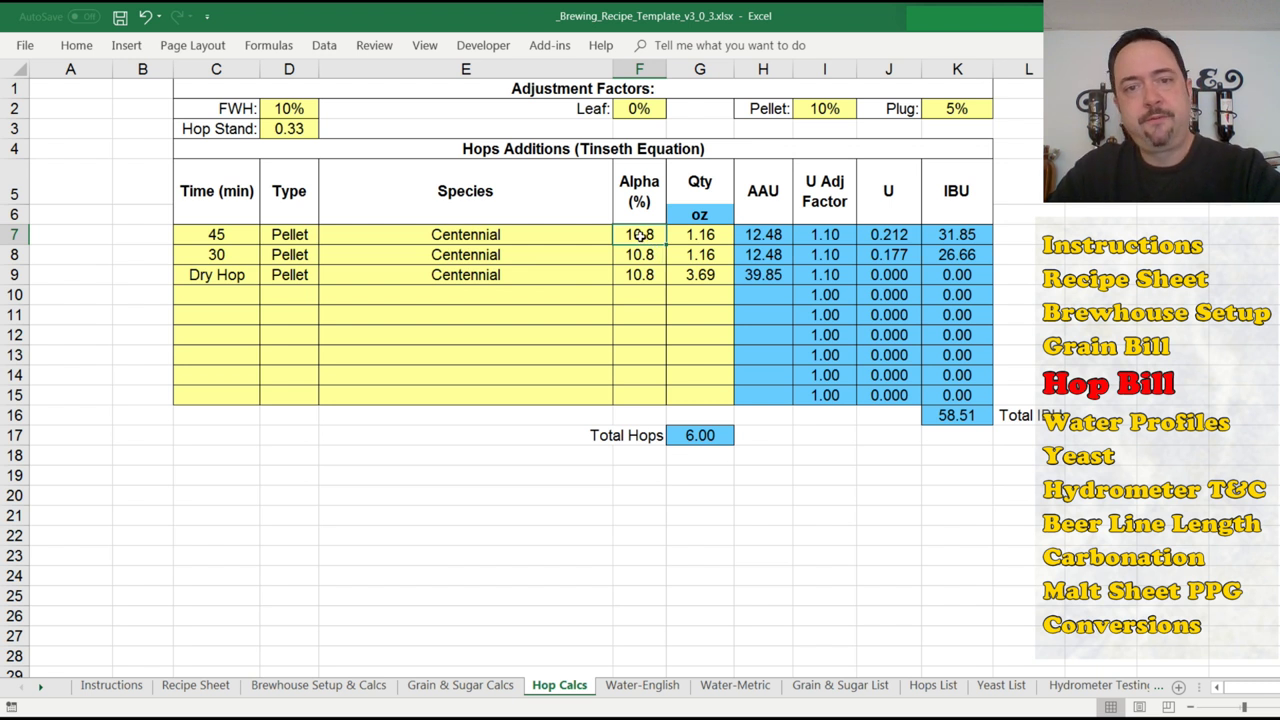
{"action": "left_click", "coordinate": [703, 235]}
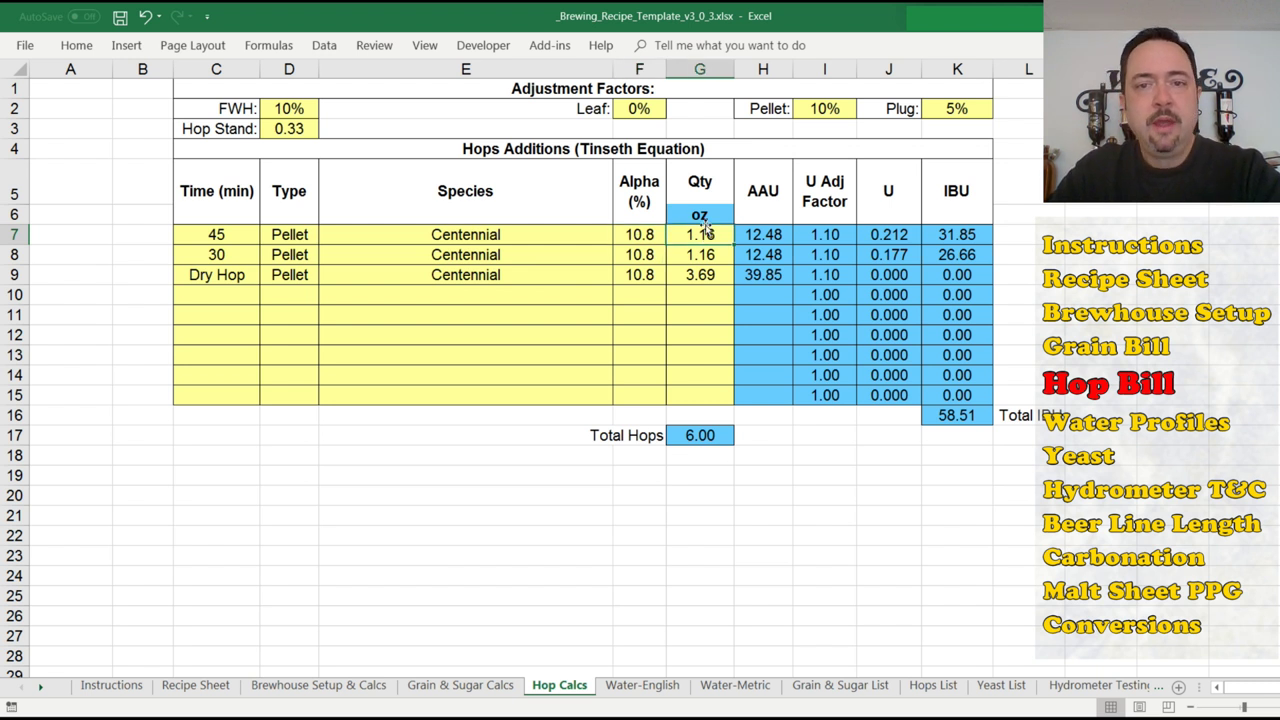
{"action": "left_click", "coordinate": [717, 216]}
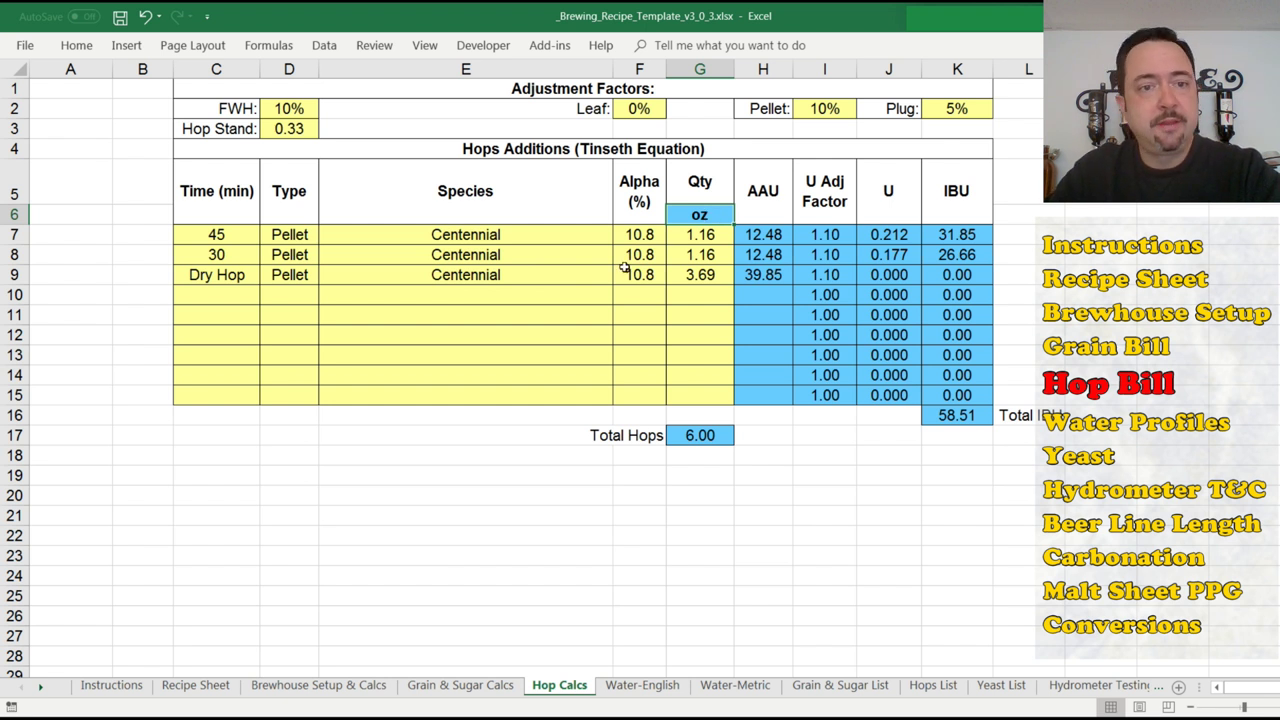
{"action": "left_click", "coordinate": [311, 241]}
{"action": "left_click", "coordinate": [325, 238]}
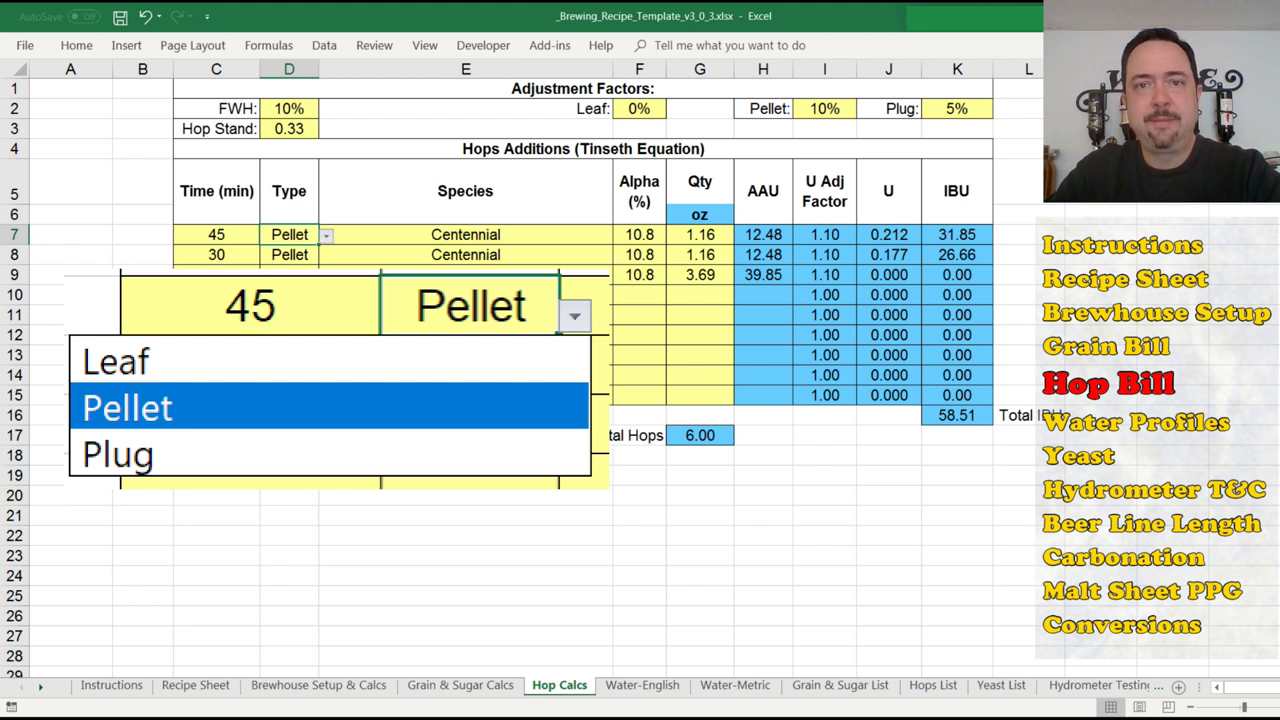
{"action": "key", "text": "Escape"}
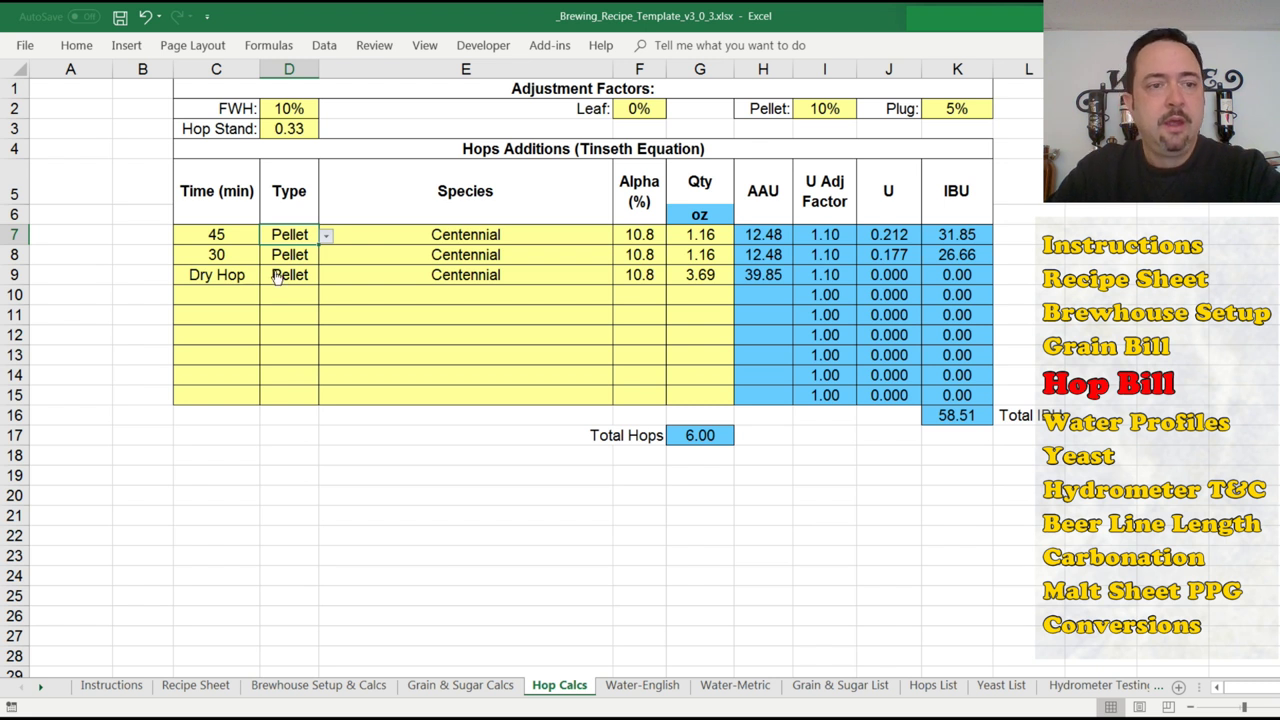
Review the addition time choices from FWH to Dry Hop, the dry hop entry and the AAU column on Hop Calcs.
{"action": "left_click", "coordinate": [250, 232]}
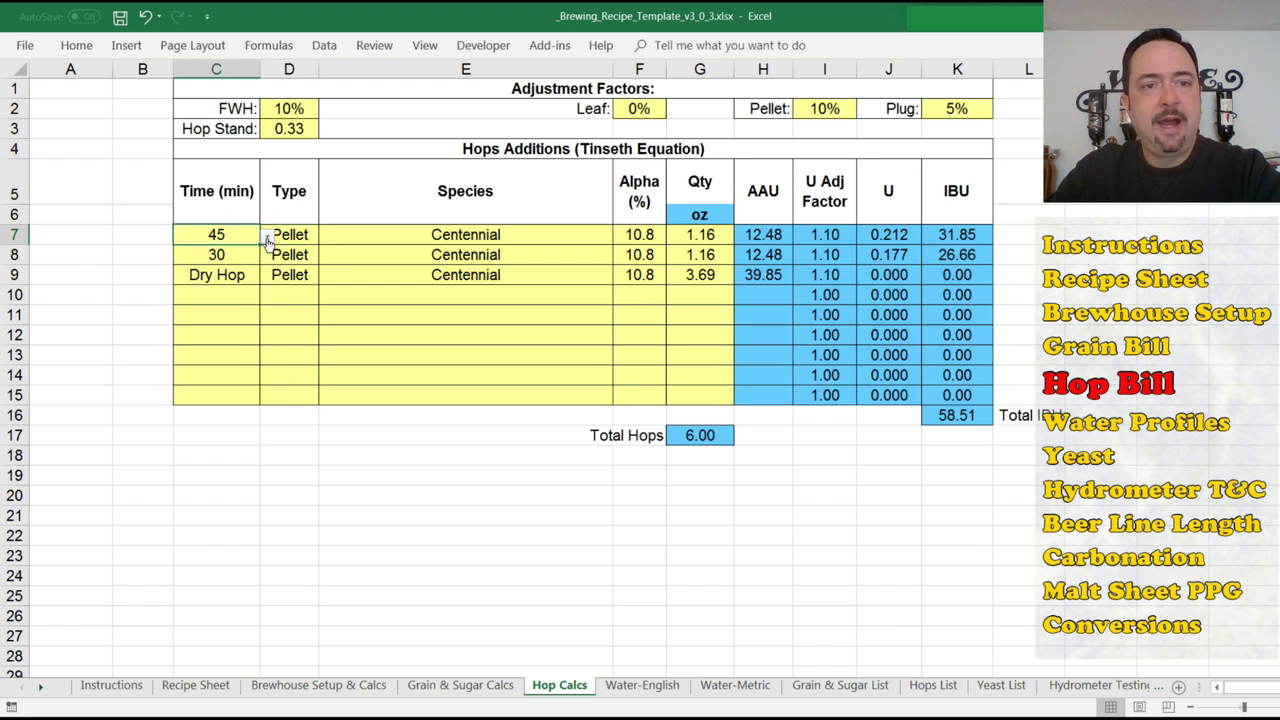
{"action": "left_click", "coordinate": [267, 238]}
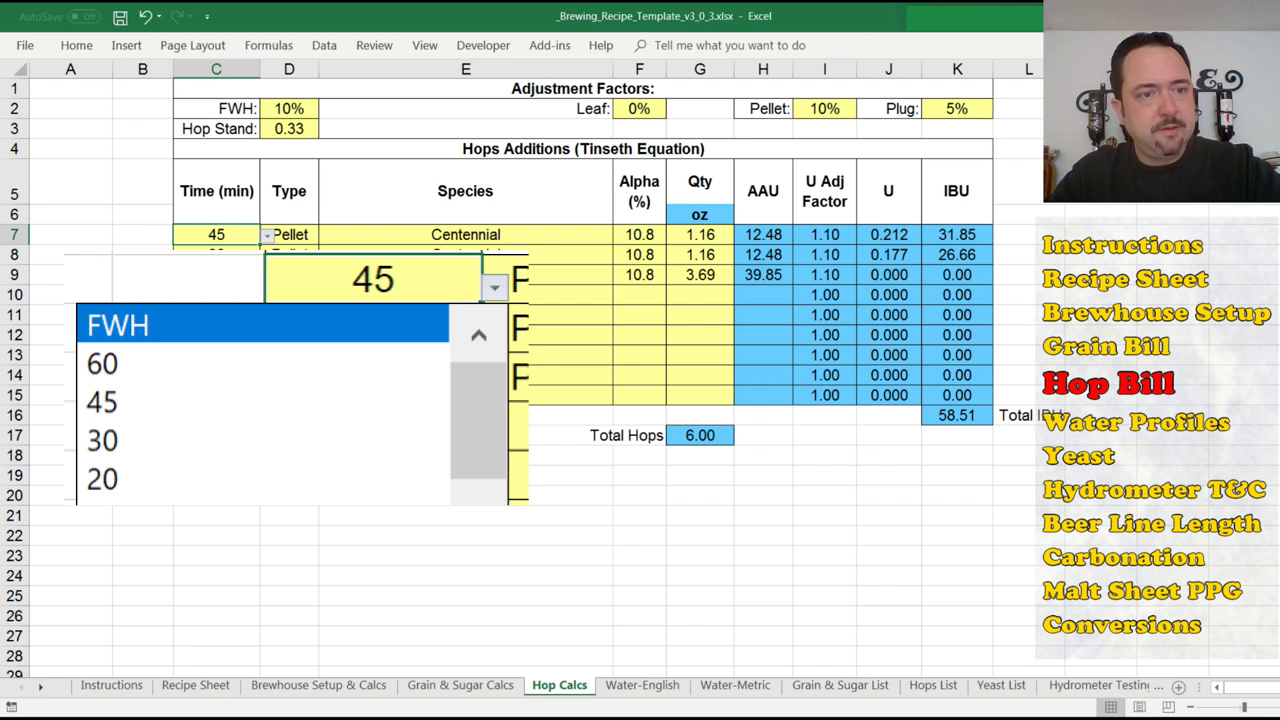
{"action": "scroll", "coordinate": [290, 390], "scroll_direction": "down", "scroll_amount": 3}
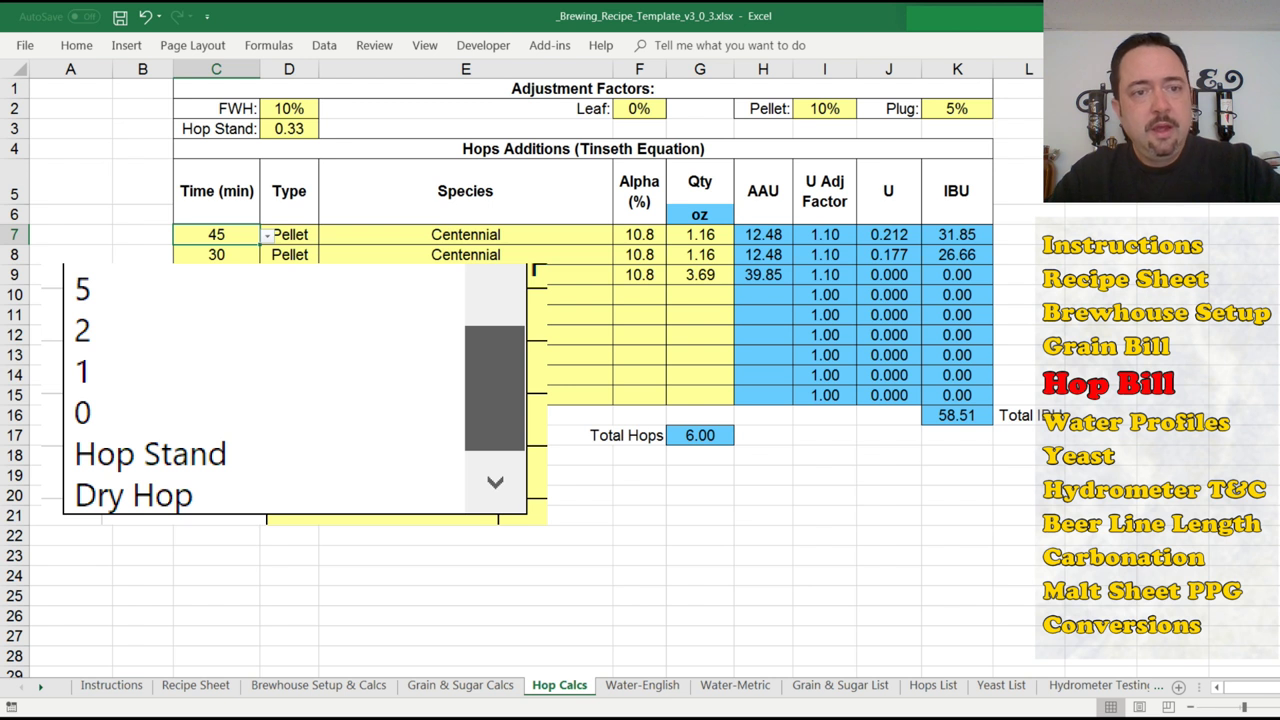
{"action": "left_click", "coordinate": [224, 274]}
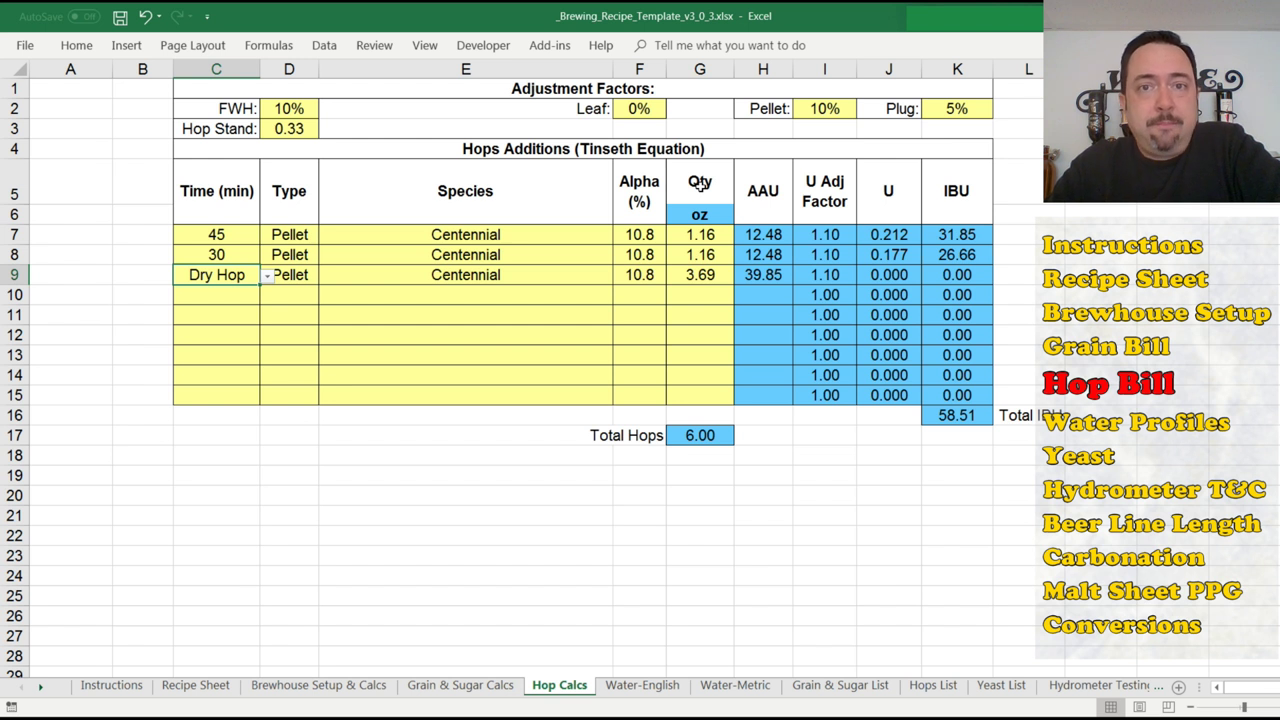
{"action": "left_click", "coordinate": [752, 208]}
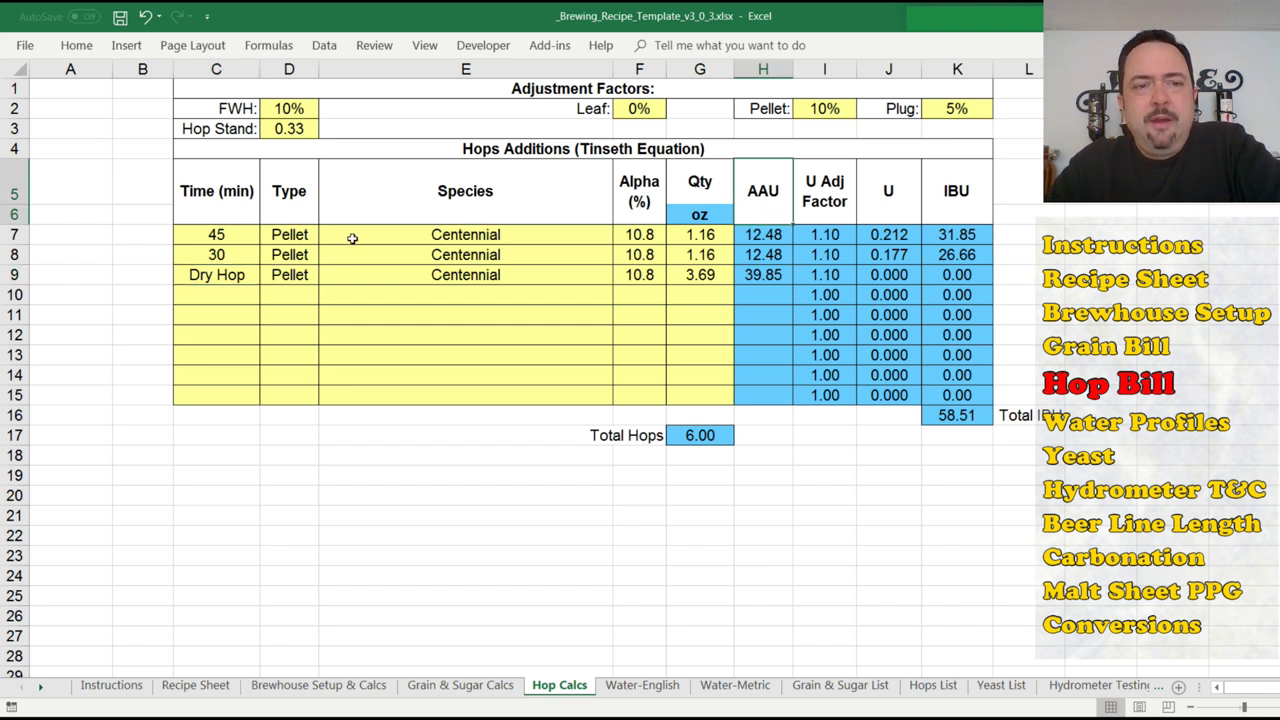
Check the total and dry hop IBU cells, and read the notes on the Hop Stand, FWH, Leaf, Pellet and Plug adjustment factors.
{"action": "left_click", "coordinate": [972, 416]}
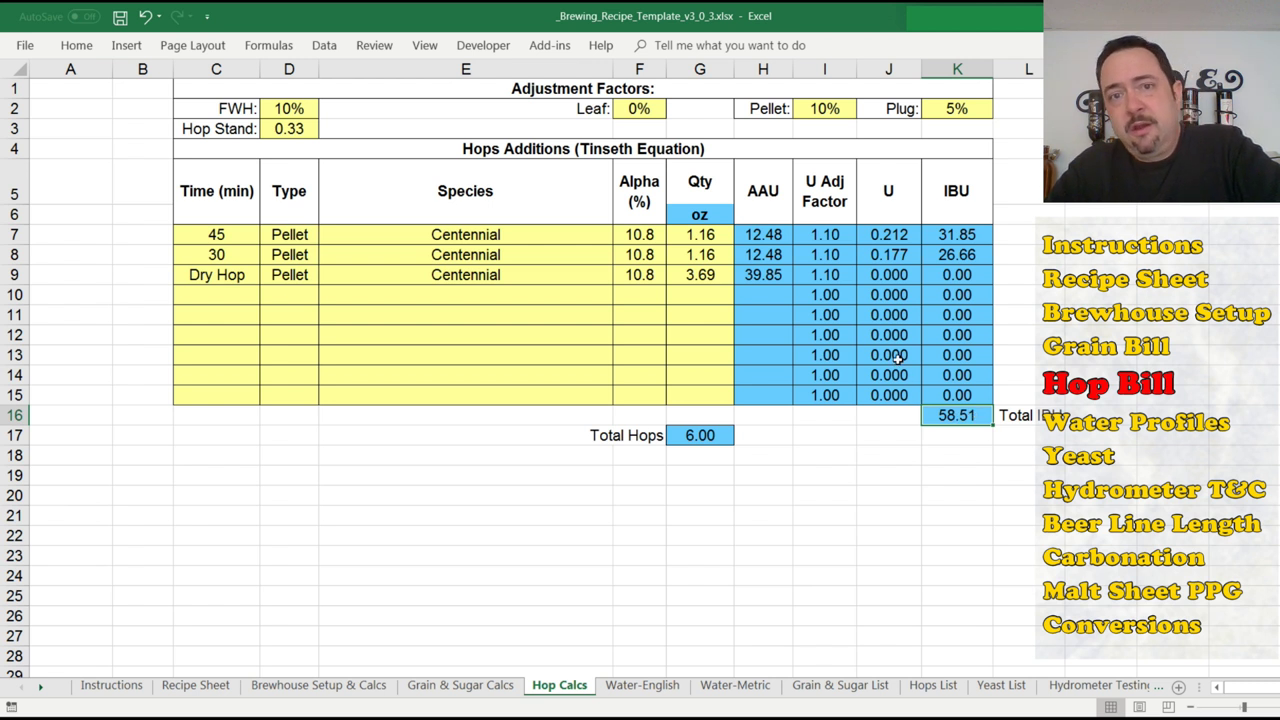
{"action": "left_click", "coordinate": [957, 277]}
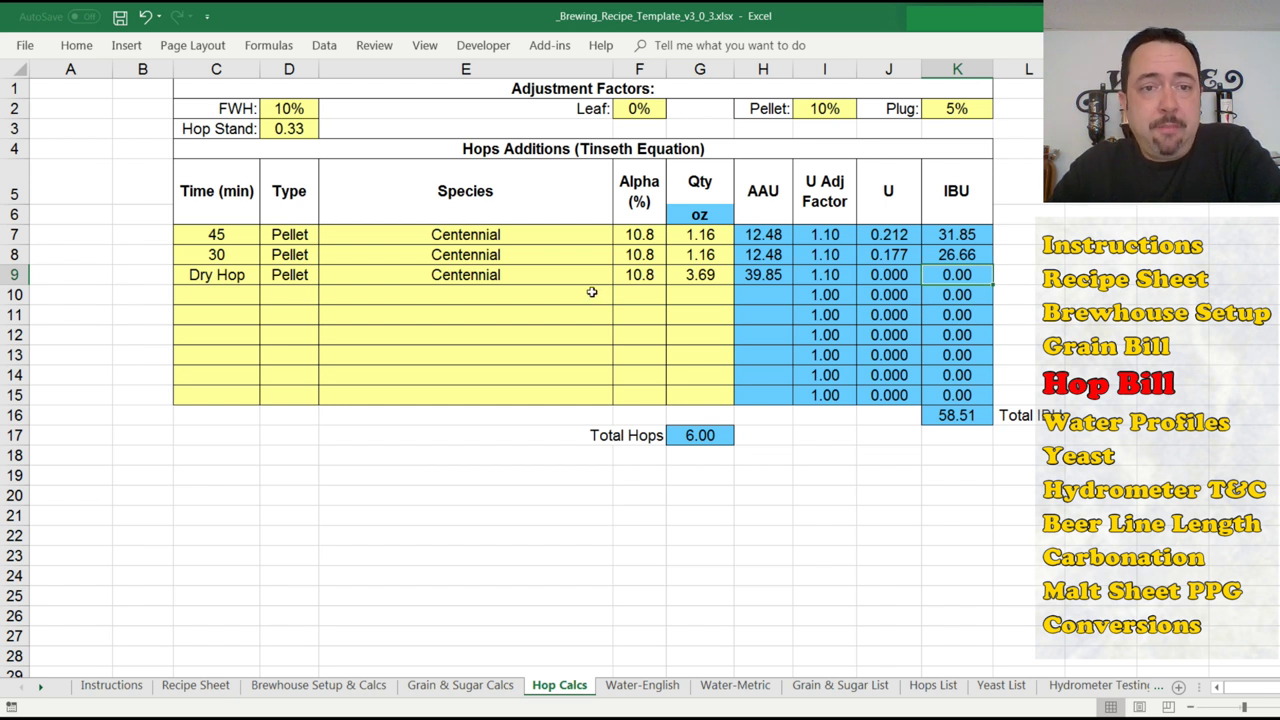
{"action": "left_click", "coordinate": [289, 129]}
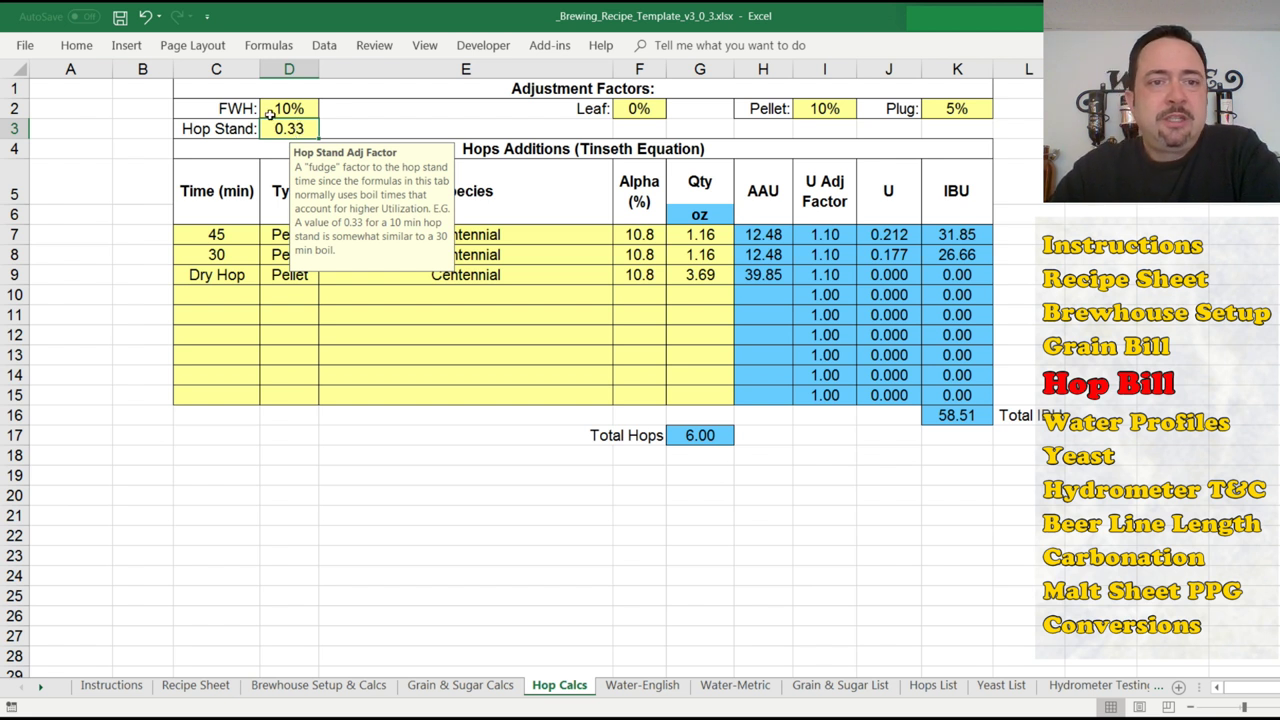
{"action": "left_click", "coordinate": [290, 110]}
{"action": "left_click", "coordinate": [636, 108]}
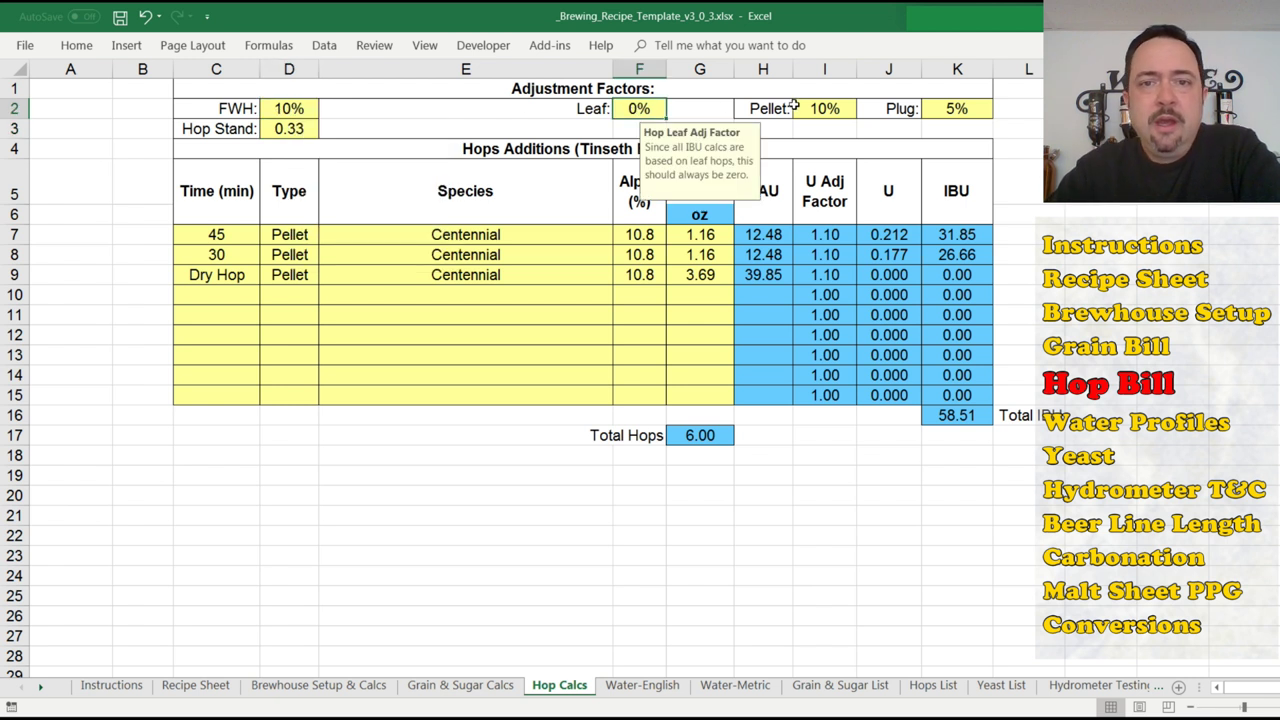
{"action": "left_click_drag", "start_coordinate": [290, 108], "coordinate": [935, 108]}
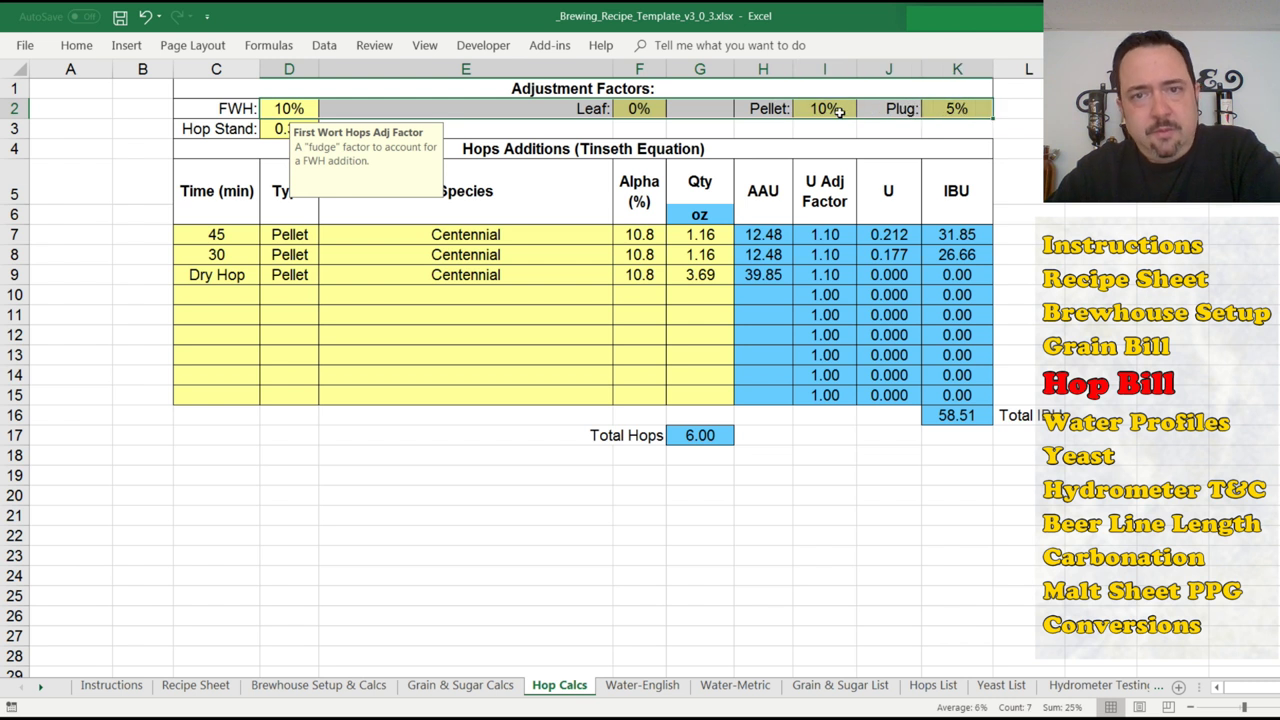
{"action": "left_click", "coordinate": [956, 110]}
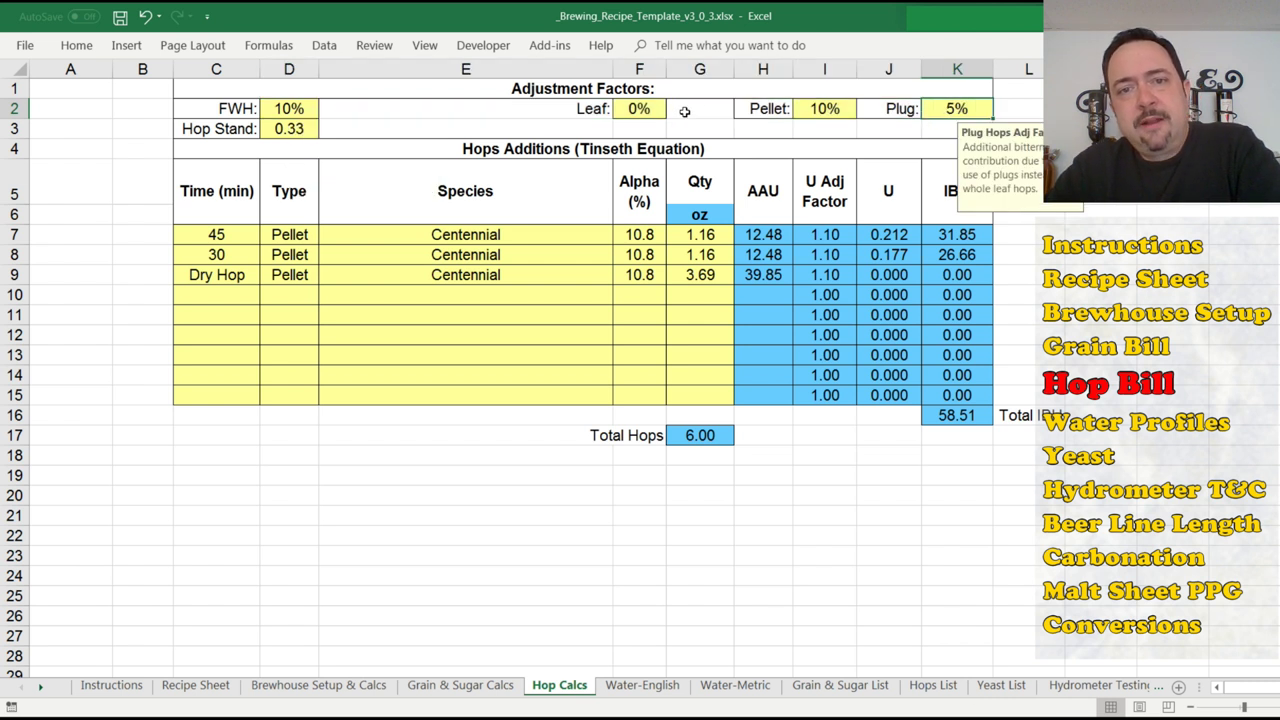
{"action": "left_click", "coordinate": [645, 111]}
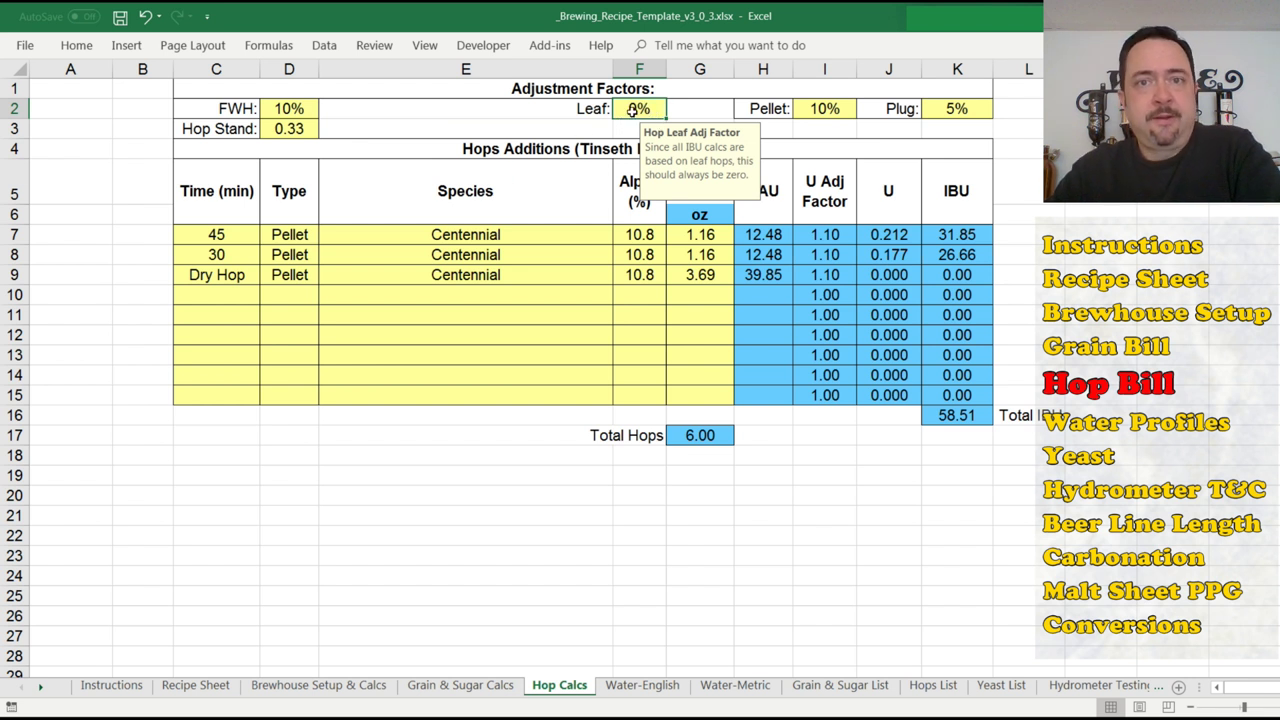
{"action": "left_click", "coordinate": [824, 109]}
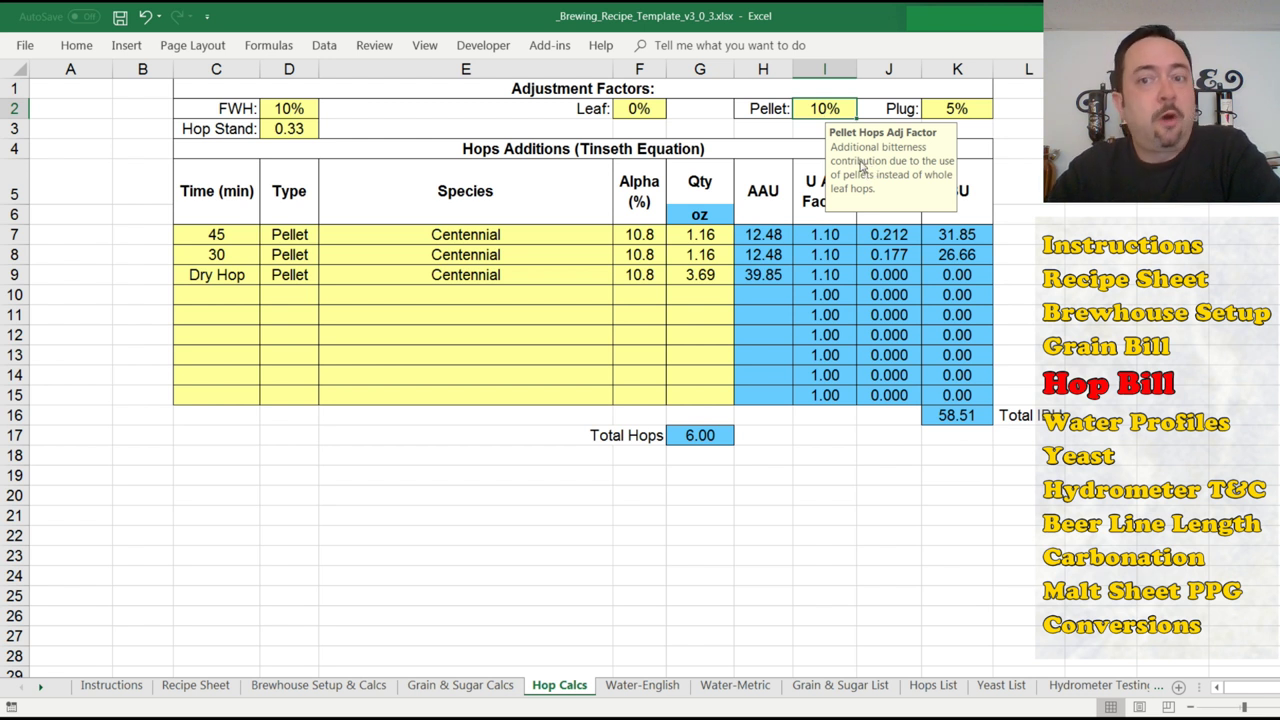
{"action": "left_click", "coordinate": [937, 110]}
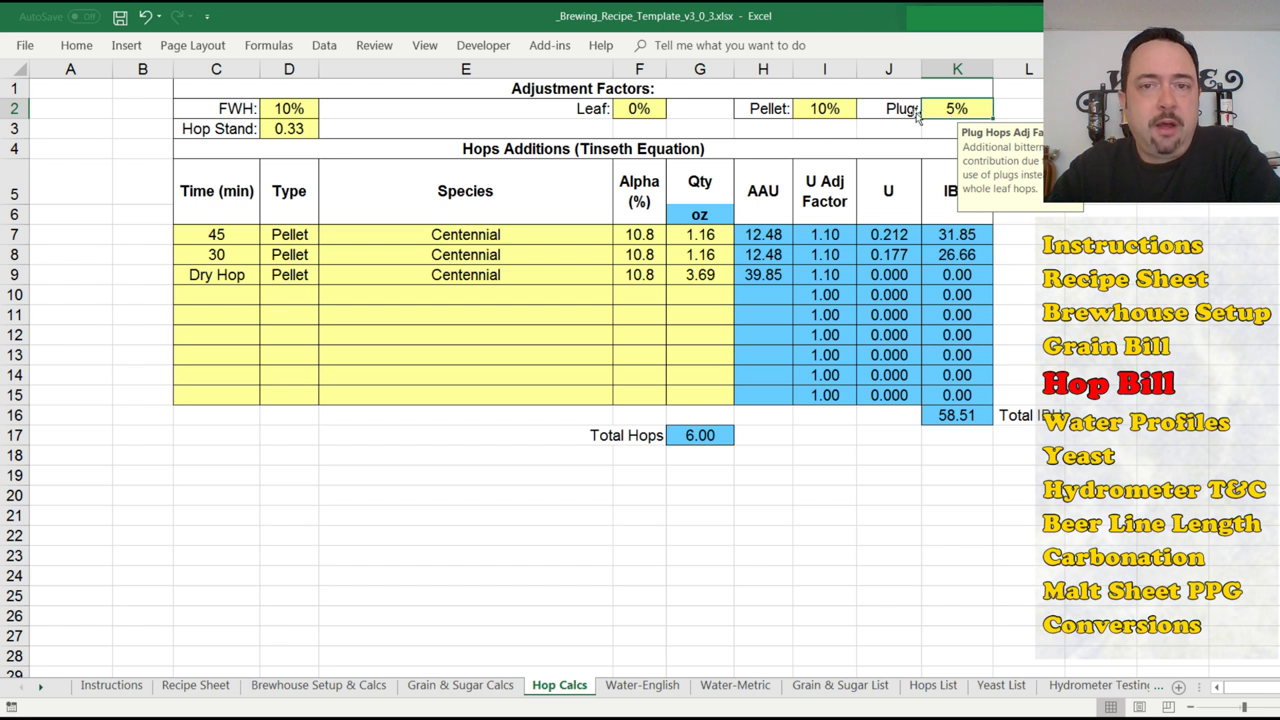
{"action": "left_click", "coordinate": [288, 110]}
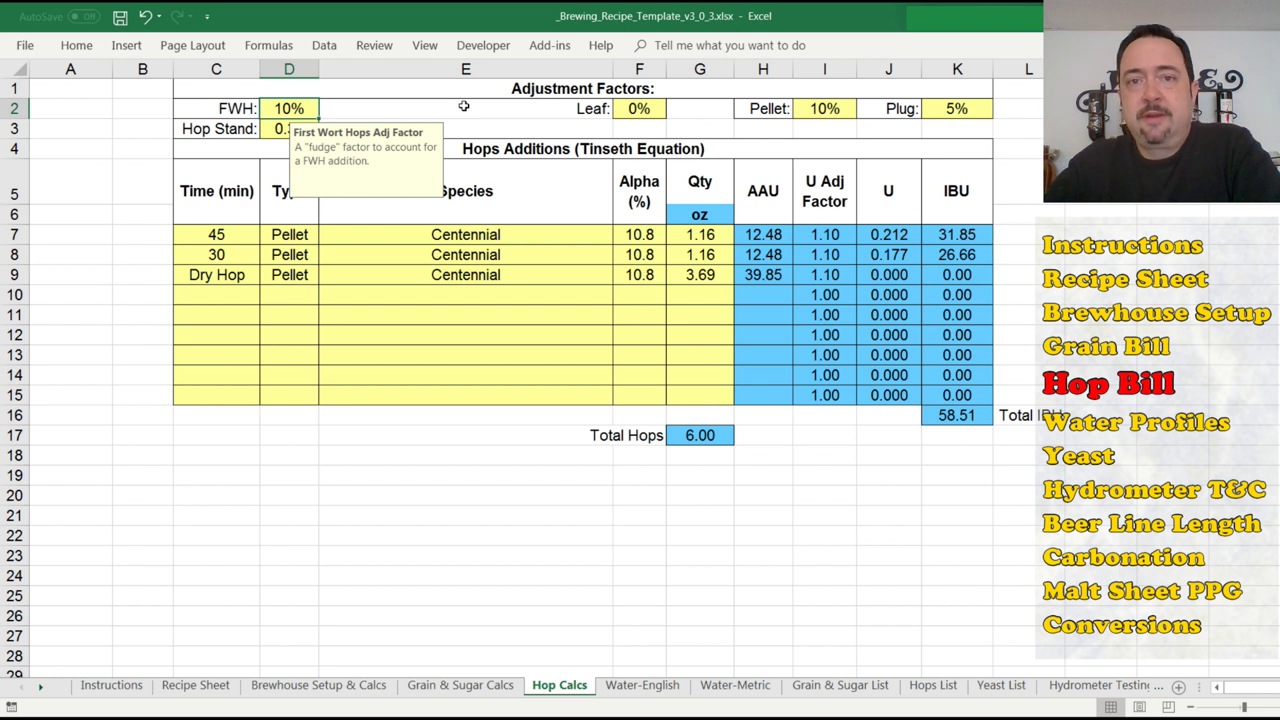
{"action": "left_click_drag", "start_coordinate": [286, 108], "coordinate": [929, 136]}
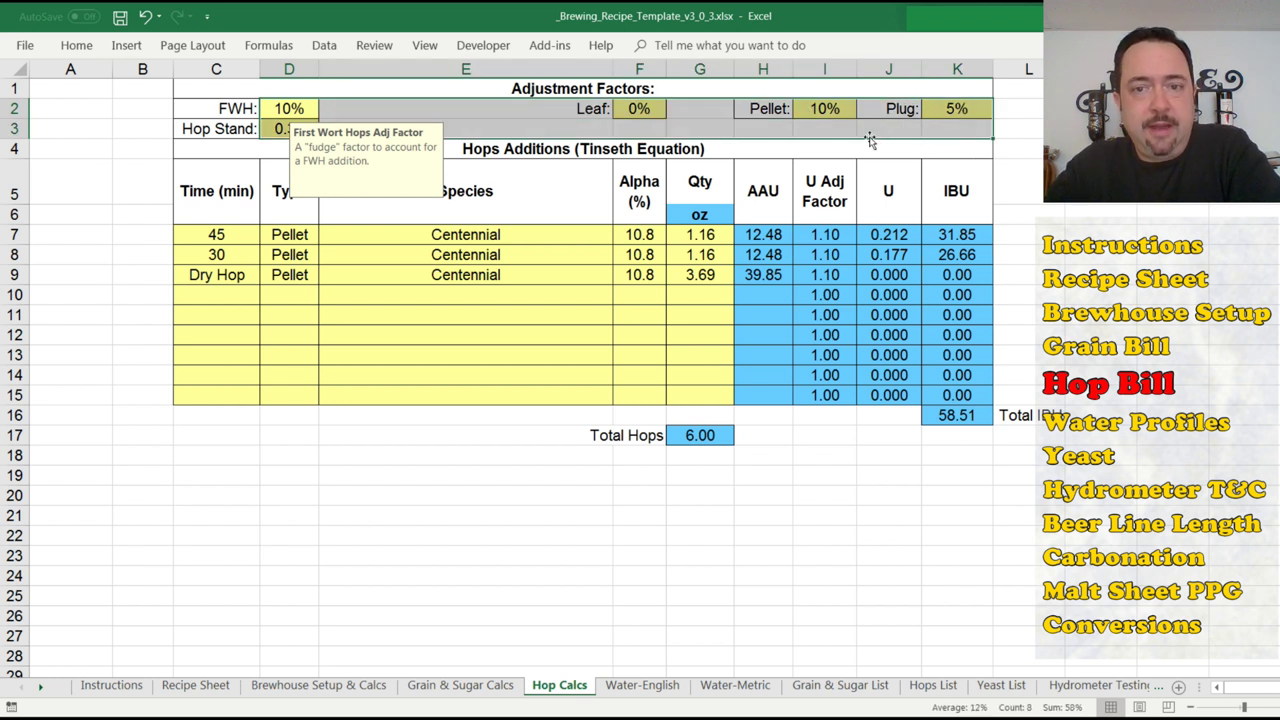
Check the total IBU and the total hop quantity below the hop additions table.
{"action": "left_click", "coordinate": [429, 293]}
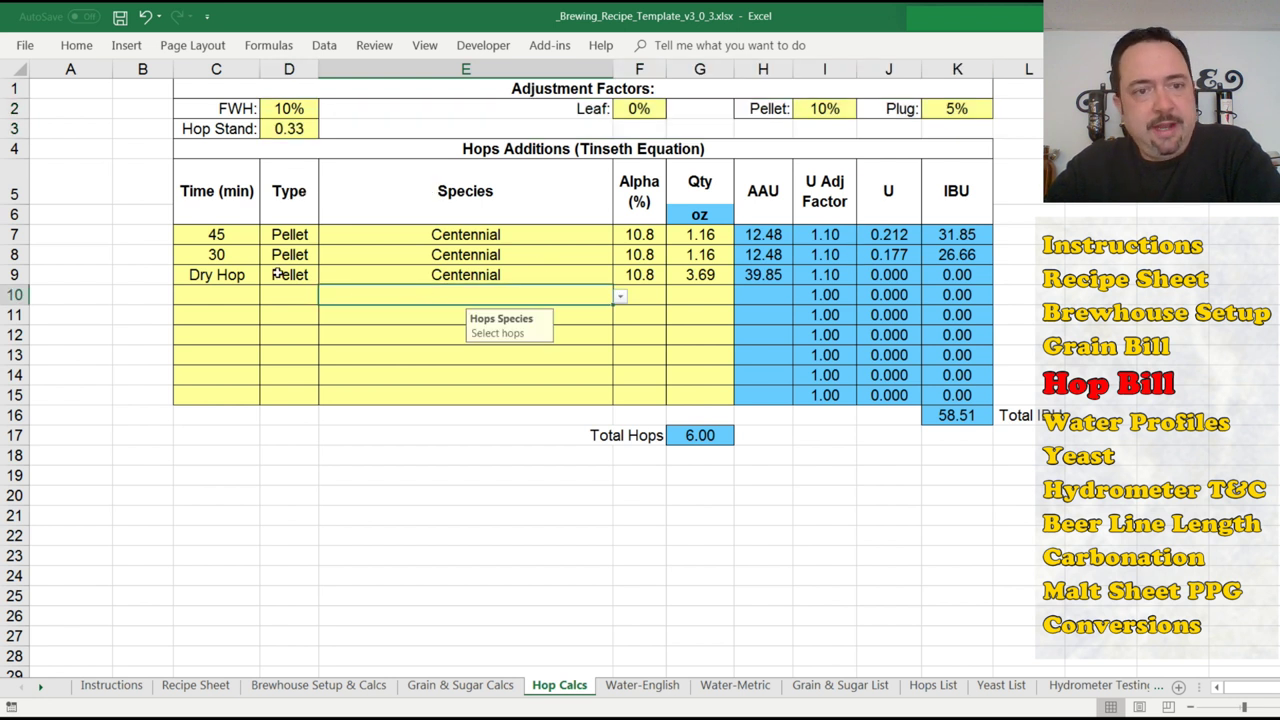
{"action": "left_click", "coordinate": [945, 412]}
{"action": "left_click", "coordinate": [704, 437]}
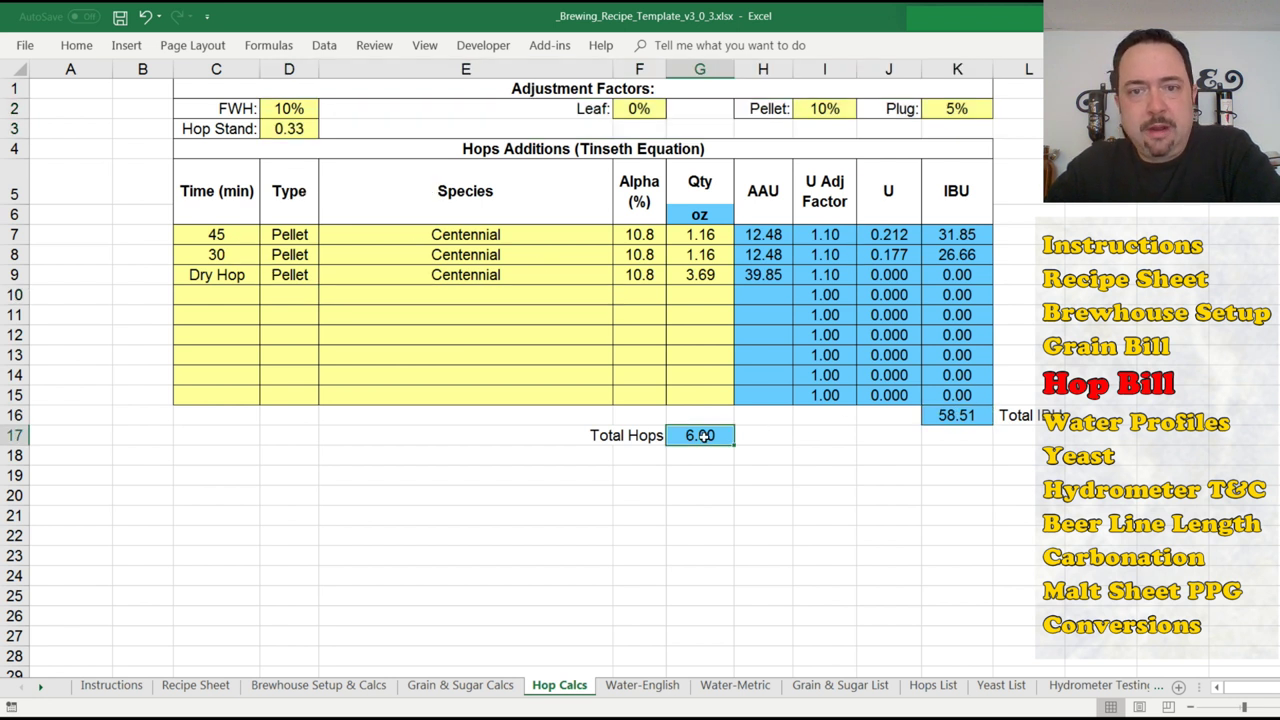
Change the time of the 30-minute Centennial addition to Hop Stand.
{"action": "left_click", "coordinate": [248, 281]}
{"action": "left_click", "coordinate": [250, 254]}
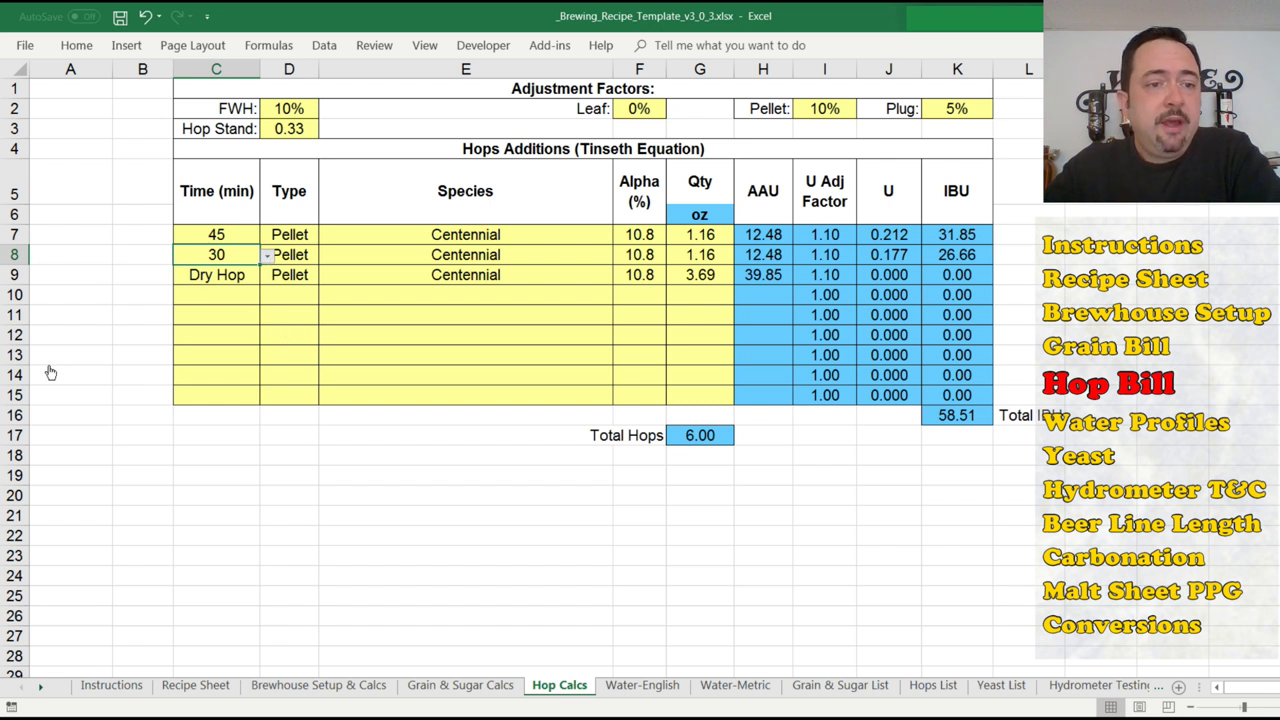
{"action": "key", "text": "alt+Down"}
{"action": "key", "text": "Down"}
{"action": "key", "text": "Return"}
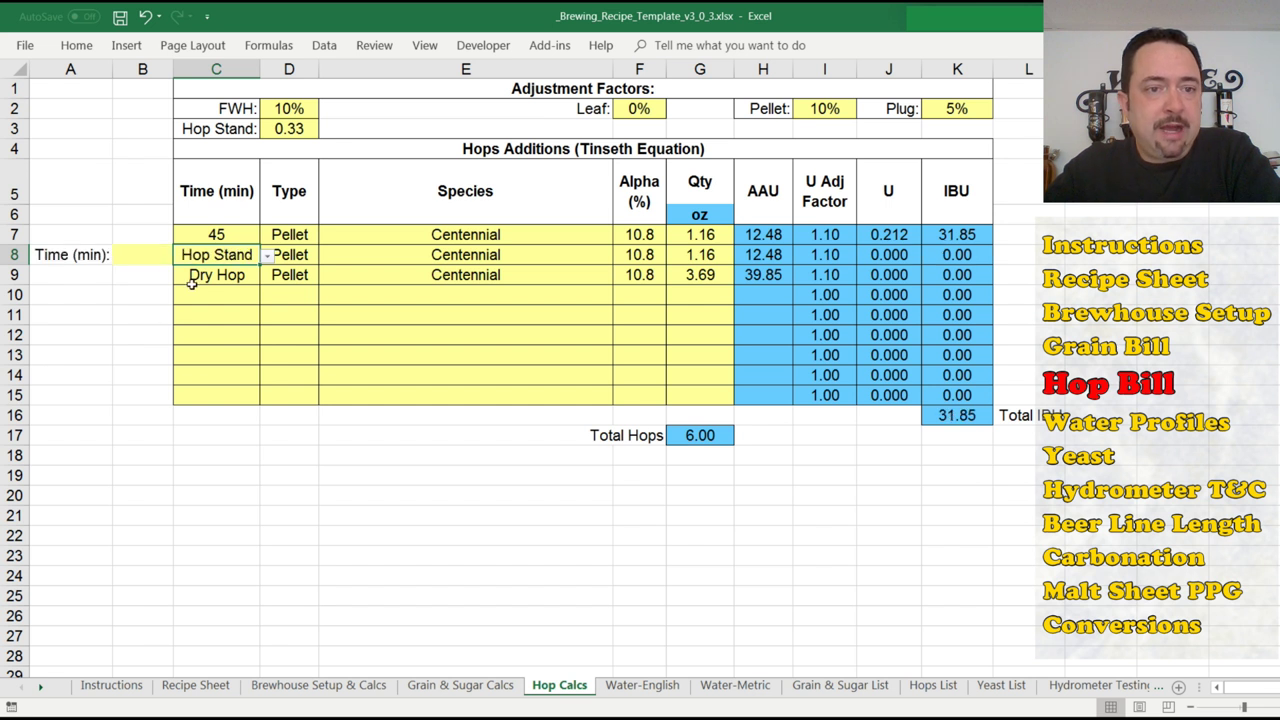
Set the second addition's hop stand time to 15 minutes and check its IBU and utilization.
{"action": "left_click", "coordinate": [74, 254]}
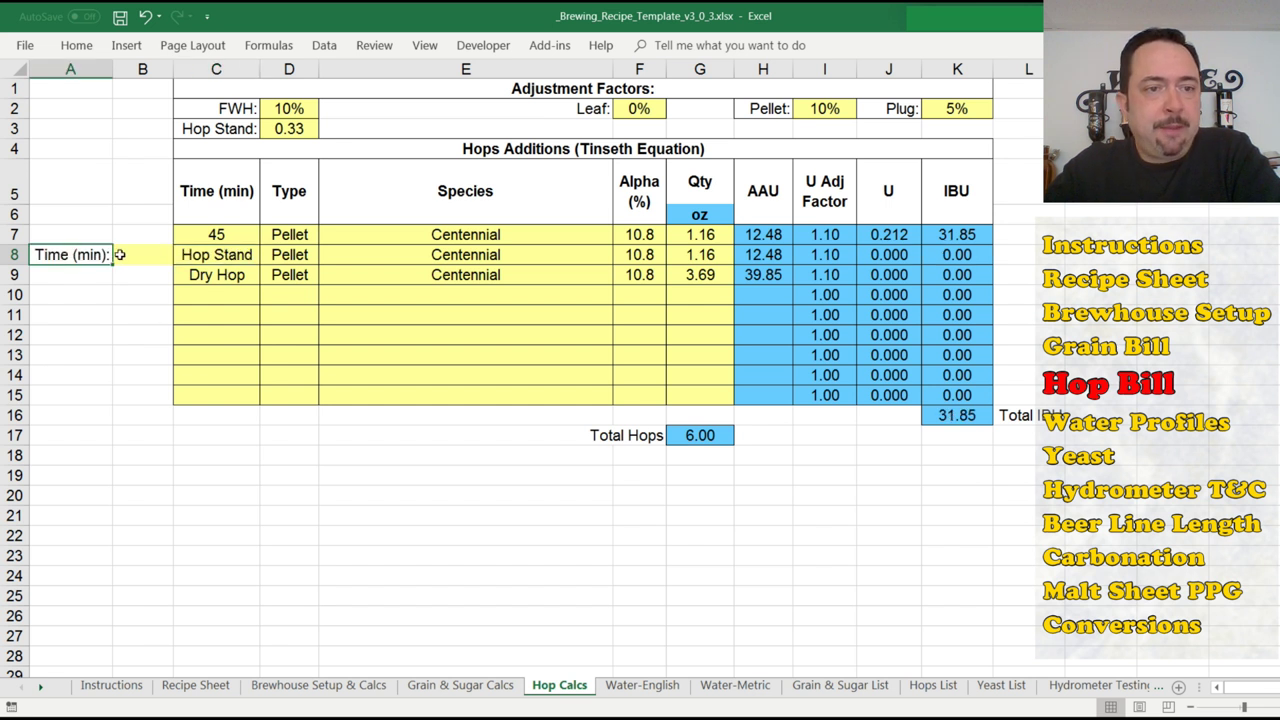
{"action": "left_click", "coordinate": [154, 254]}
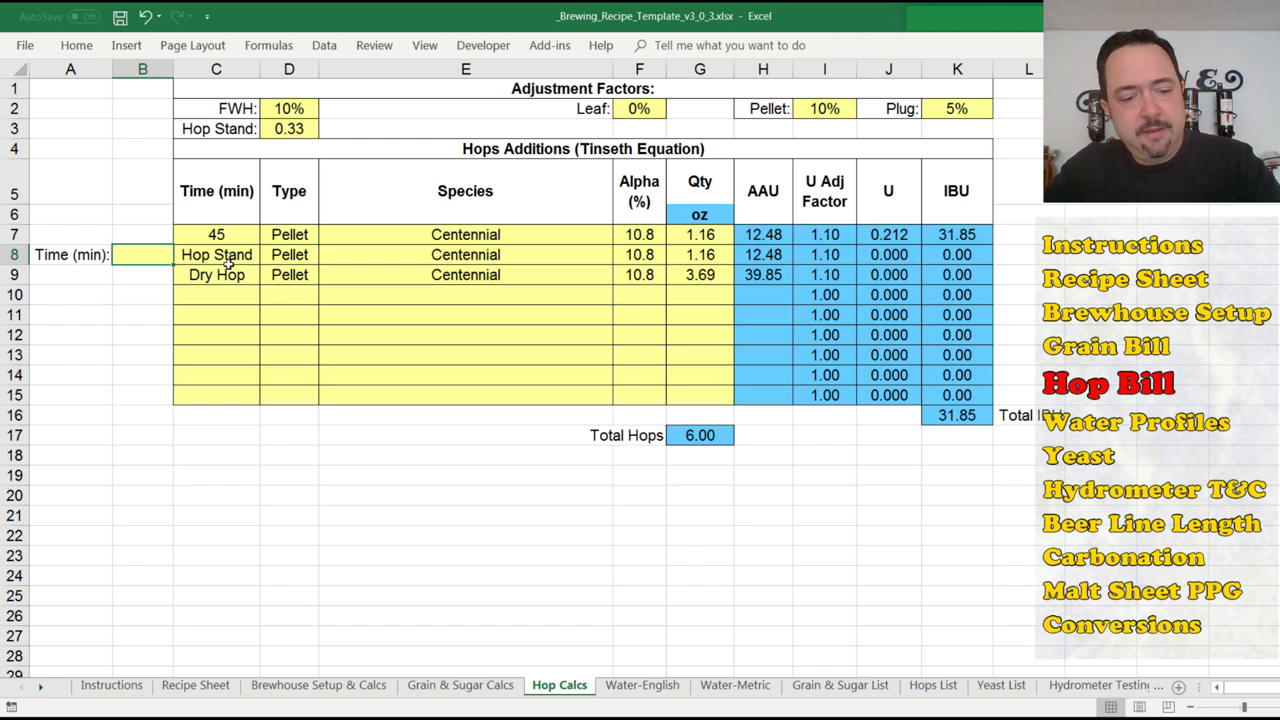
{"action": "type", "text": "15"}
{"action": "key", "text": "Return"}
{"action": "left_click", "coordinate": [944, 257]}
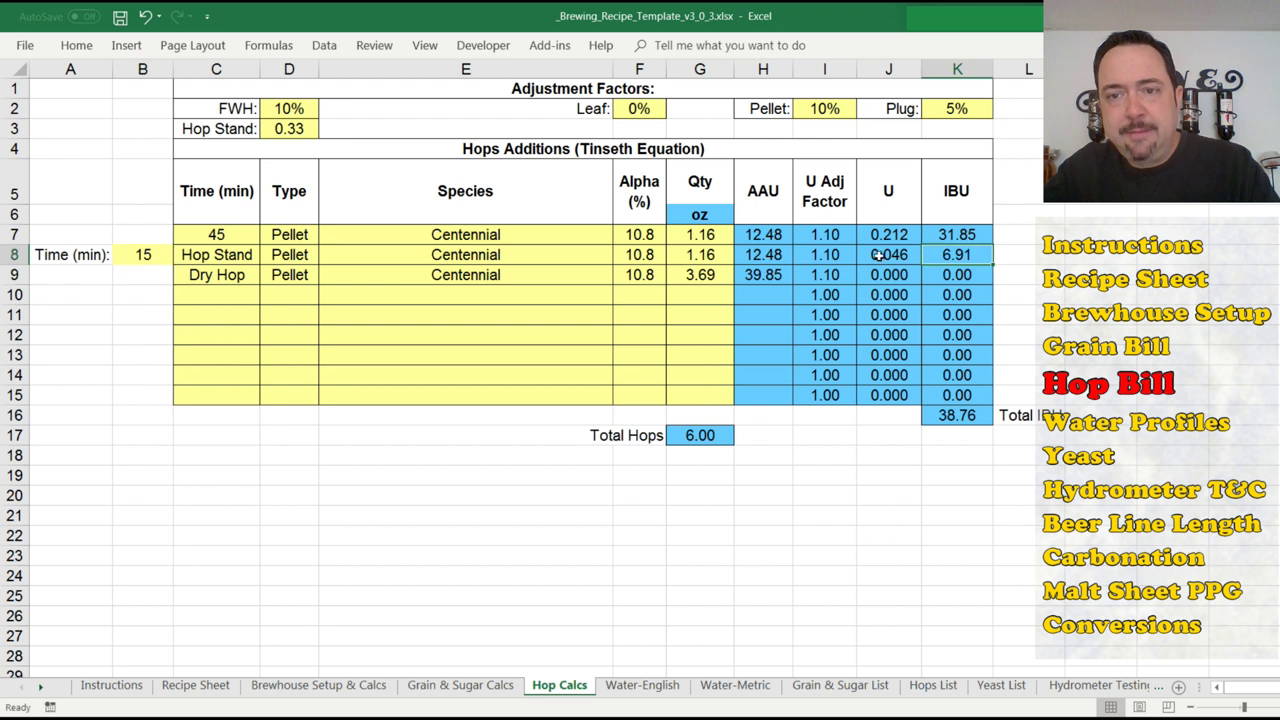
{"action": "left_click", "coordinate": [910, 257]}
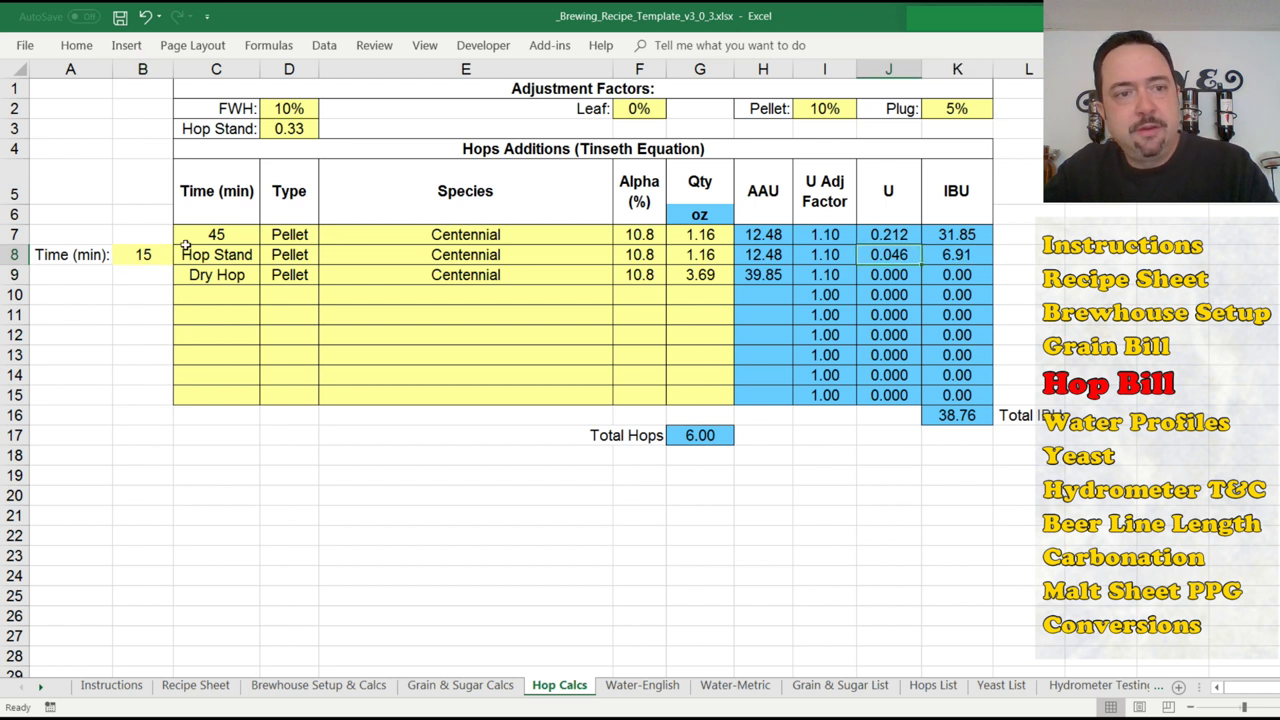
Set the second addition's hop stand time to 0 minutes and check its IBU.
{"action": "left_click", "coordinate": [153, 255]}
{"action": "type", "text": "0"}
{"action": "key", "text": "Return"}
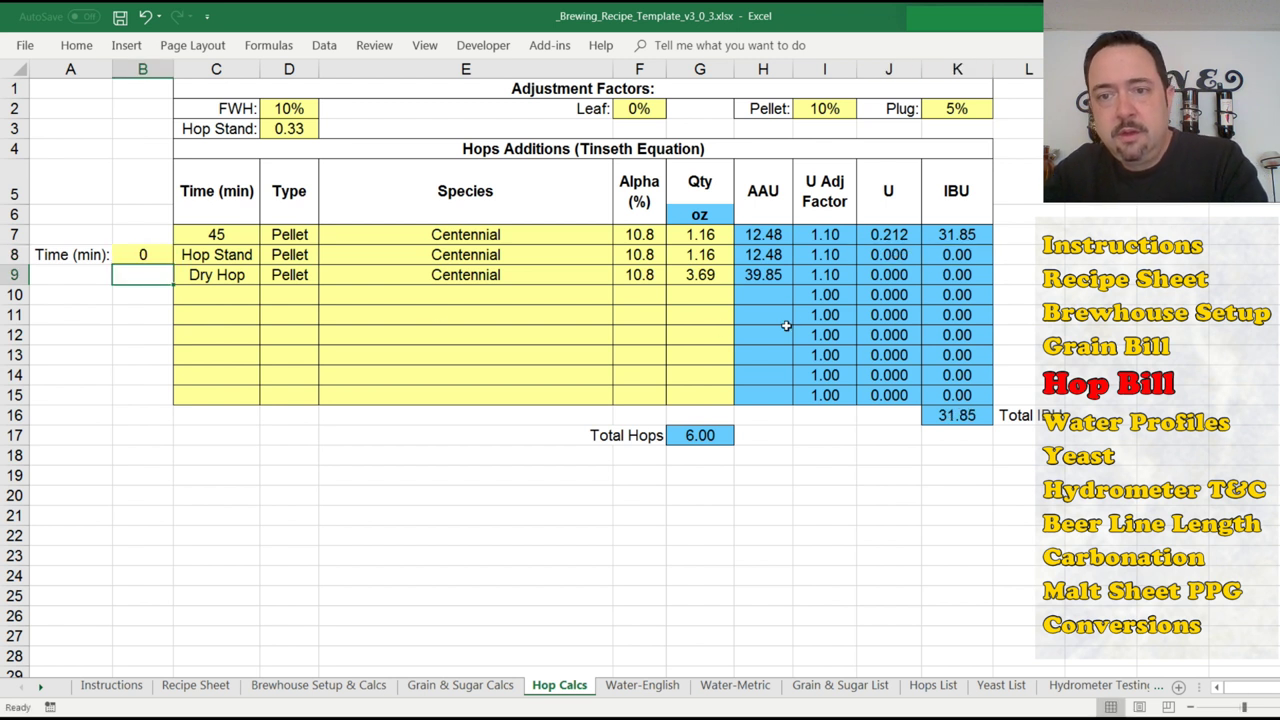
{"action": "left_click", "coordinate": [946, 257]}
Change the dry hop Centennial addition in row 9 to Hop Stand with a time of 15 minutes.
{"action": "left_click", "coordinate": [238, 262]}
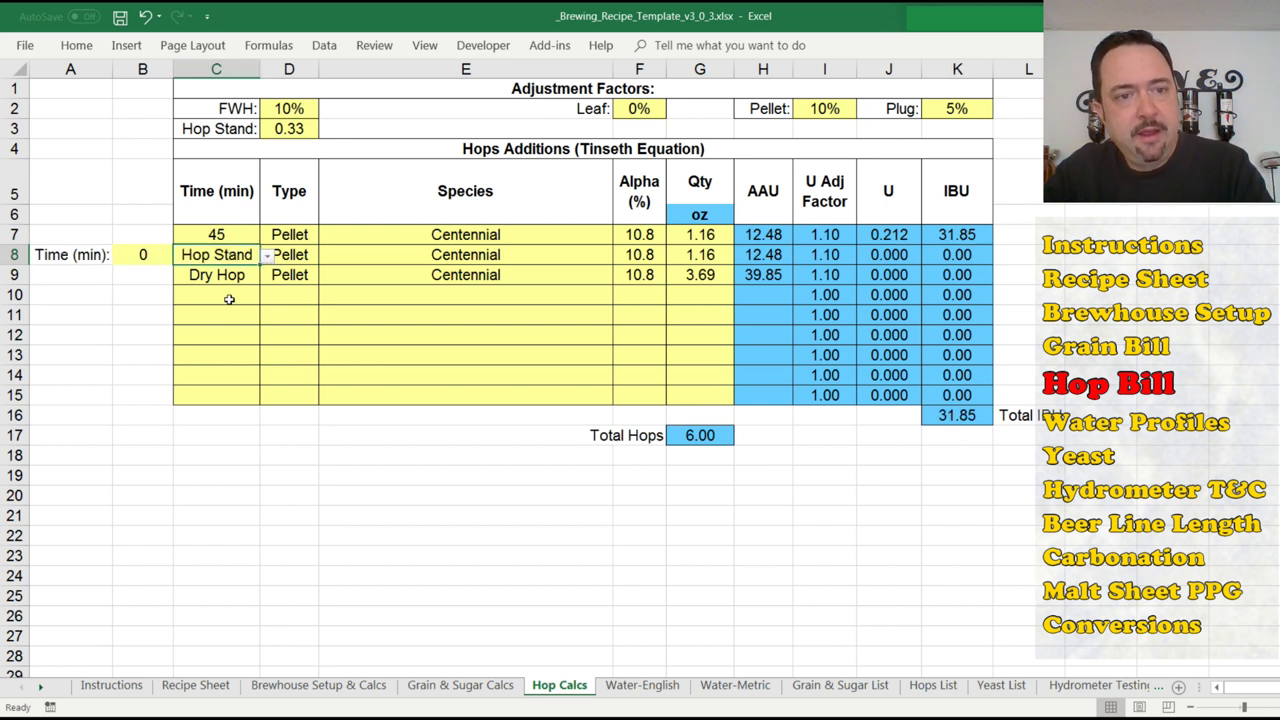
{"action": "left_click", "coordinate": [246, 278]}
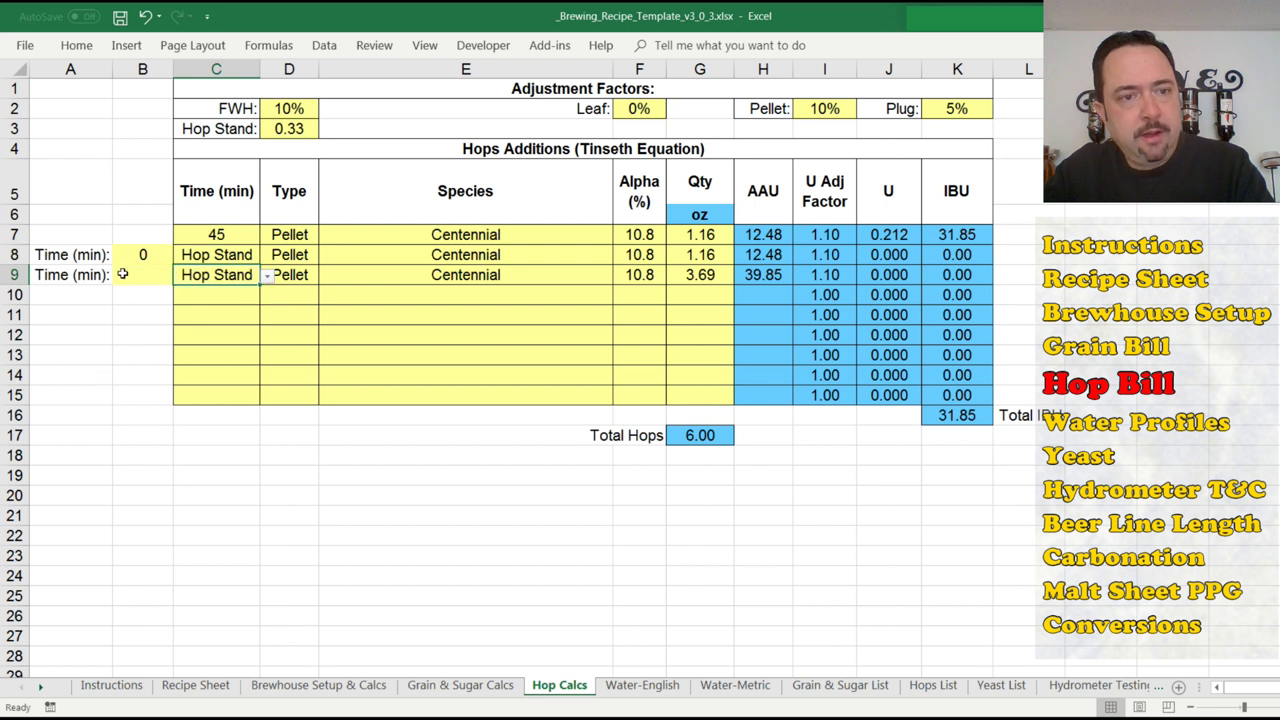
{"action": "left_click", "coordinate": [143, 276]}
{"action": "type", "text": "15"}
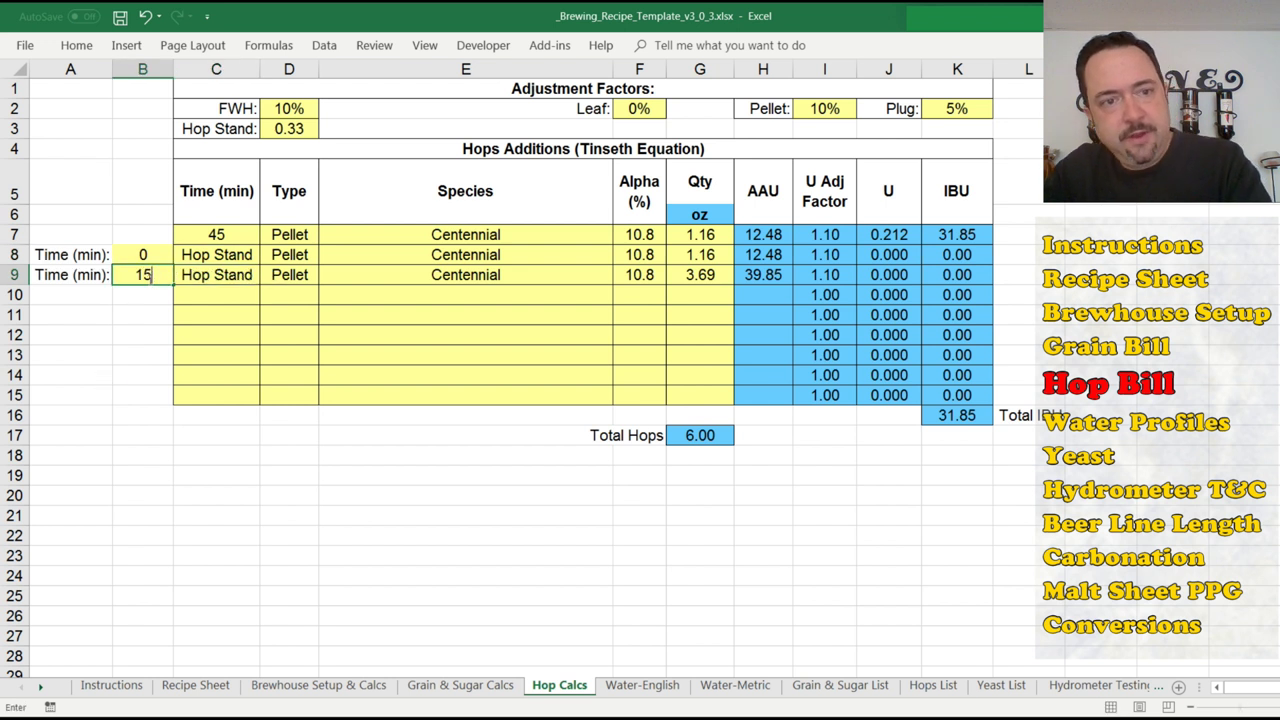
{"action": "key", "text": "Return"}
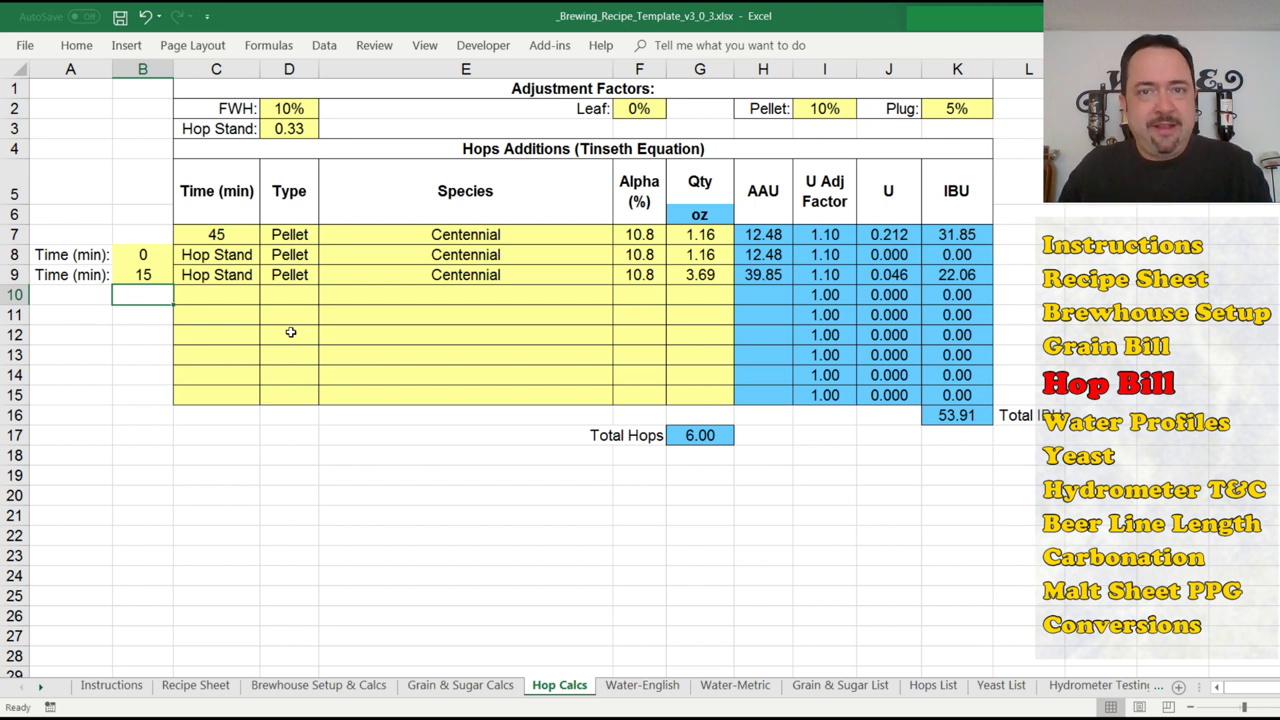
Change the second Centennial addition from Hop Stand to Dry Hop and clear its leftover hop stand time in B8.
{"action": "left_click", "coordinate": [420, 282]}
{"action": "left_click", "coordinate": [242, 258]}
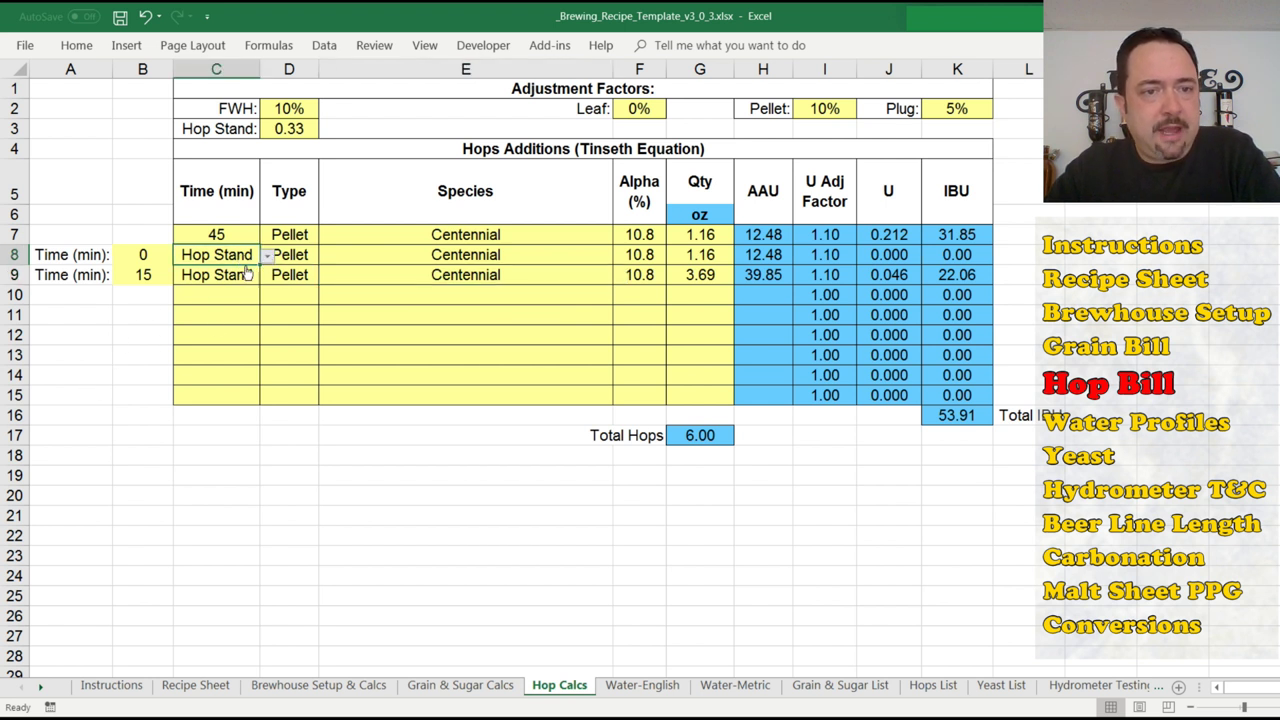
{"action": "key", "text": "ctrl+z"}
{"action": "left_click", "coordinate": [155, 251]}
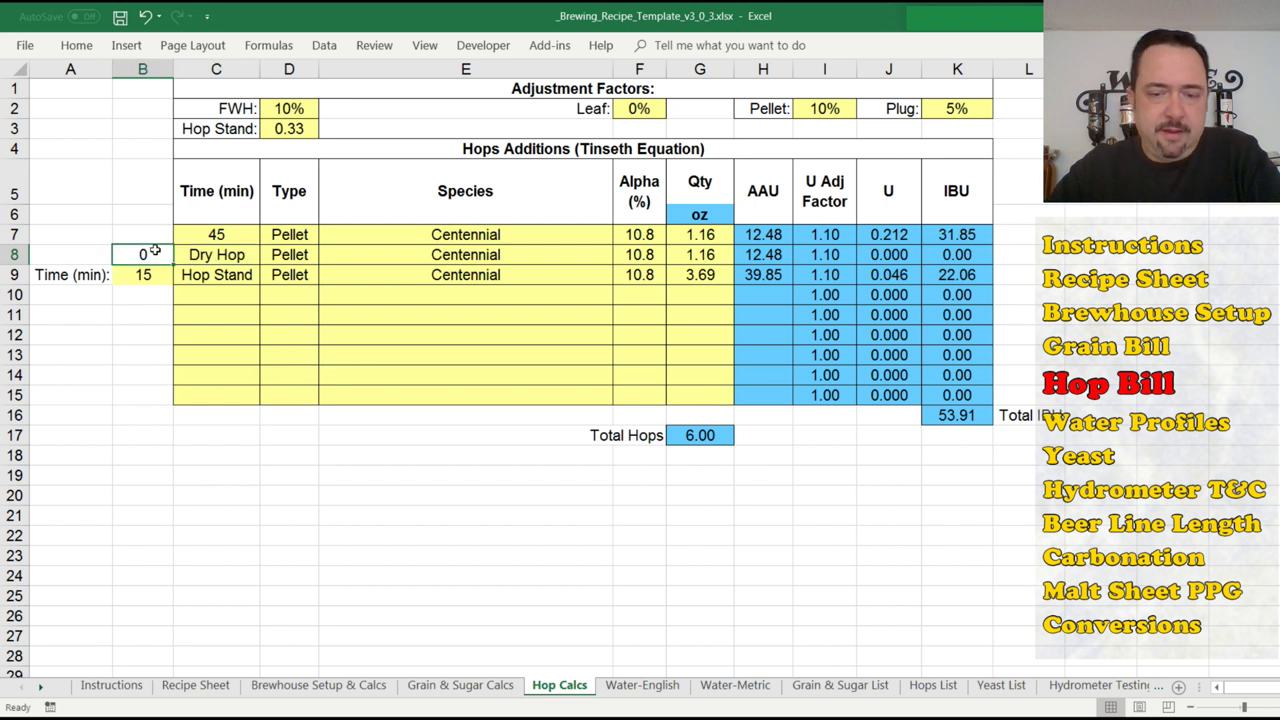
{"action": "key", "text": "BackSpace"}
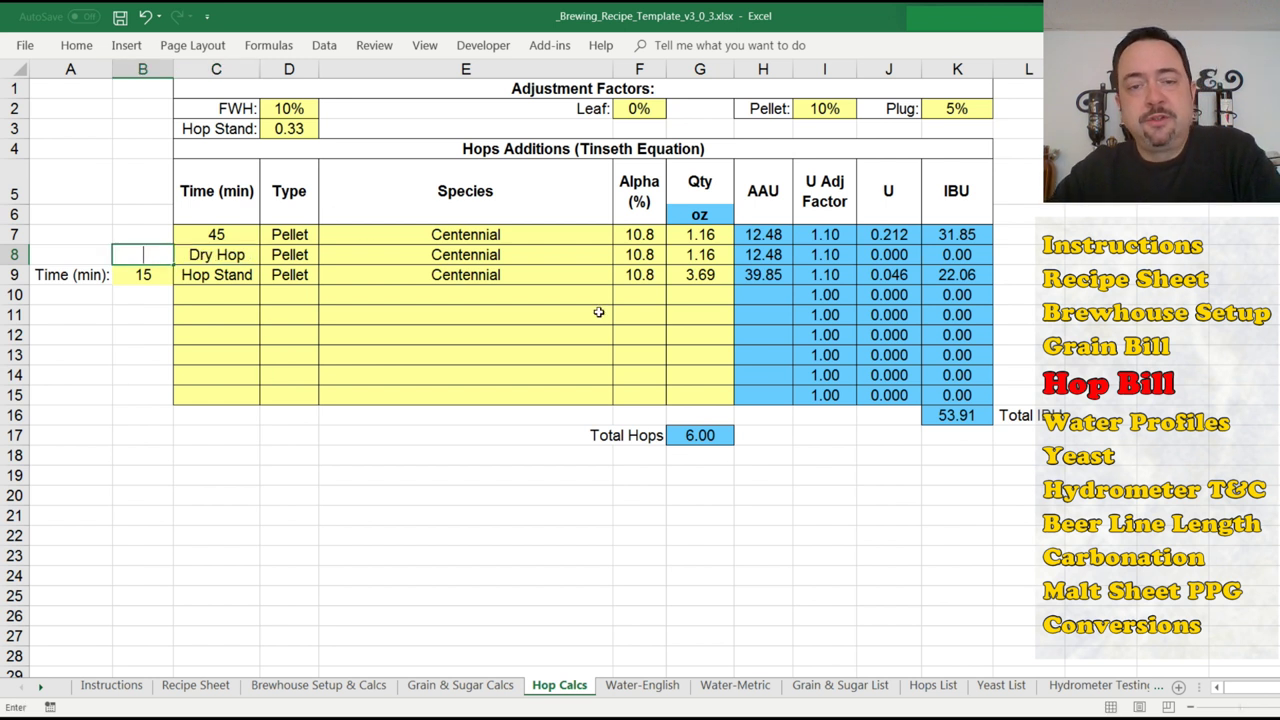
{"action": "left_click", "coordinate": [696, 332]}
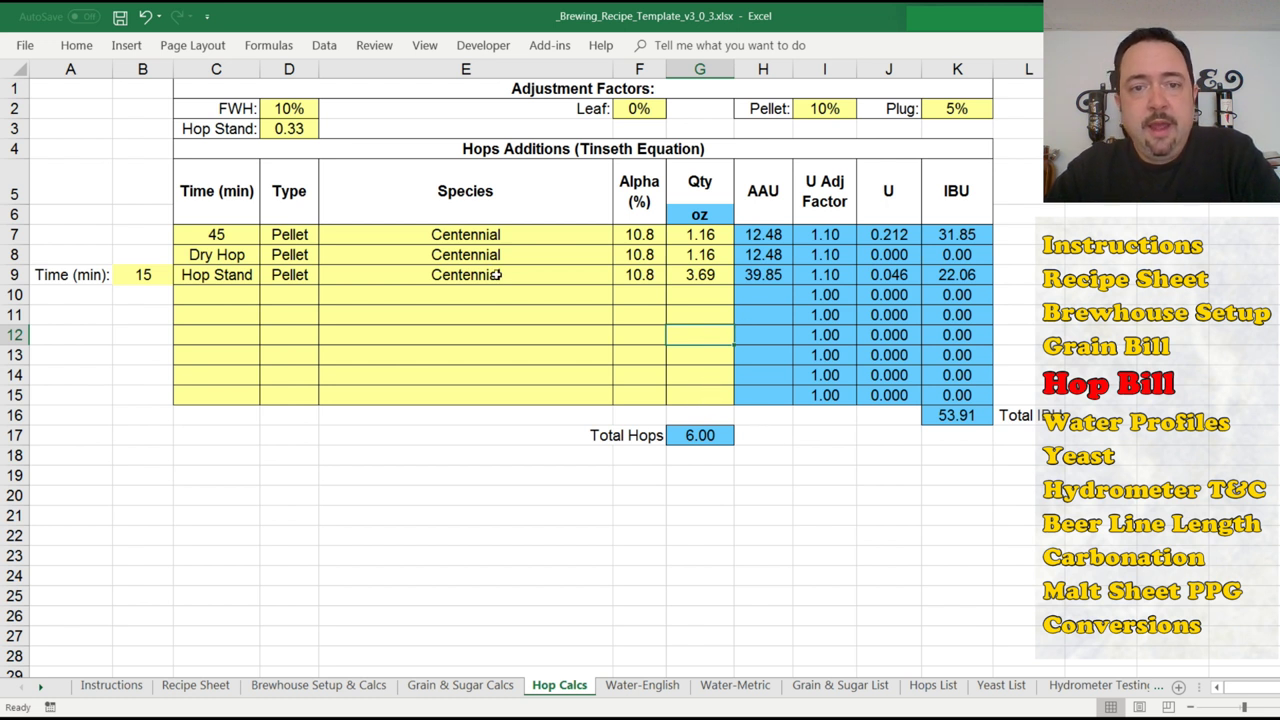
On Recipe Sheet, check the species, AAU and time entries of the three Centennial additions in the Hop Bill & Schedule.
{"action": "left_click", "coordinate": [198, 686]}
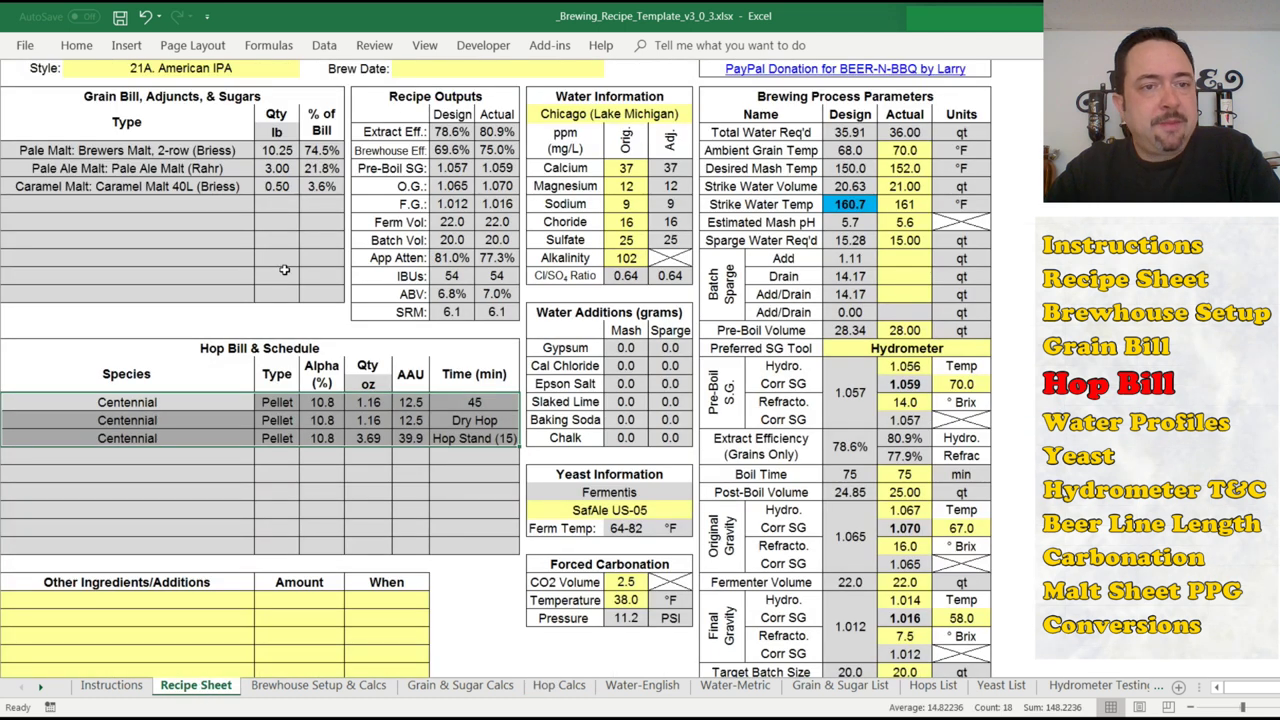
{"action": "left_click", "coordinate": [186, 401]}
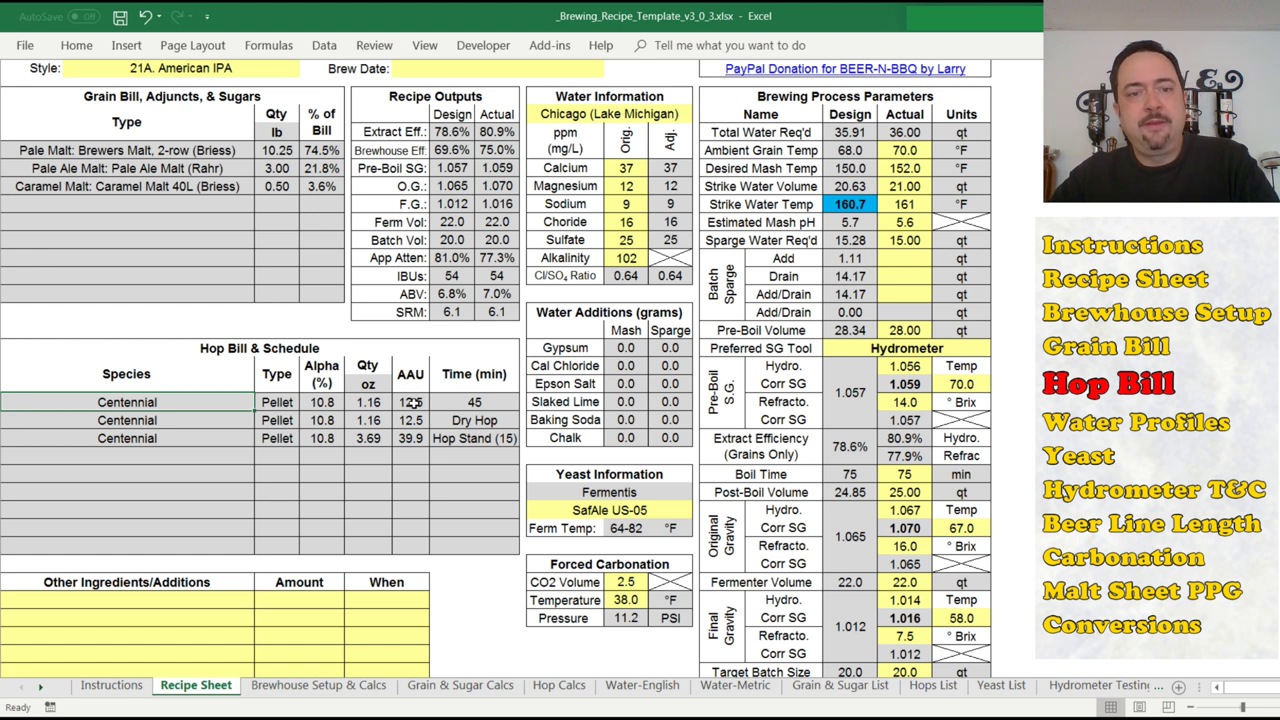
{"action": "left_click_drag", "start_coordinate": [412, 401], "coordinate": [413, 437]}
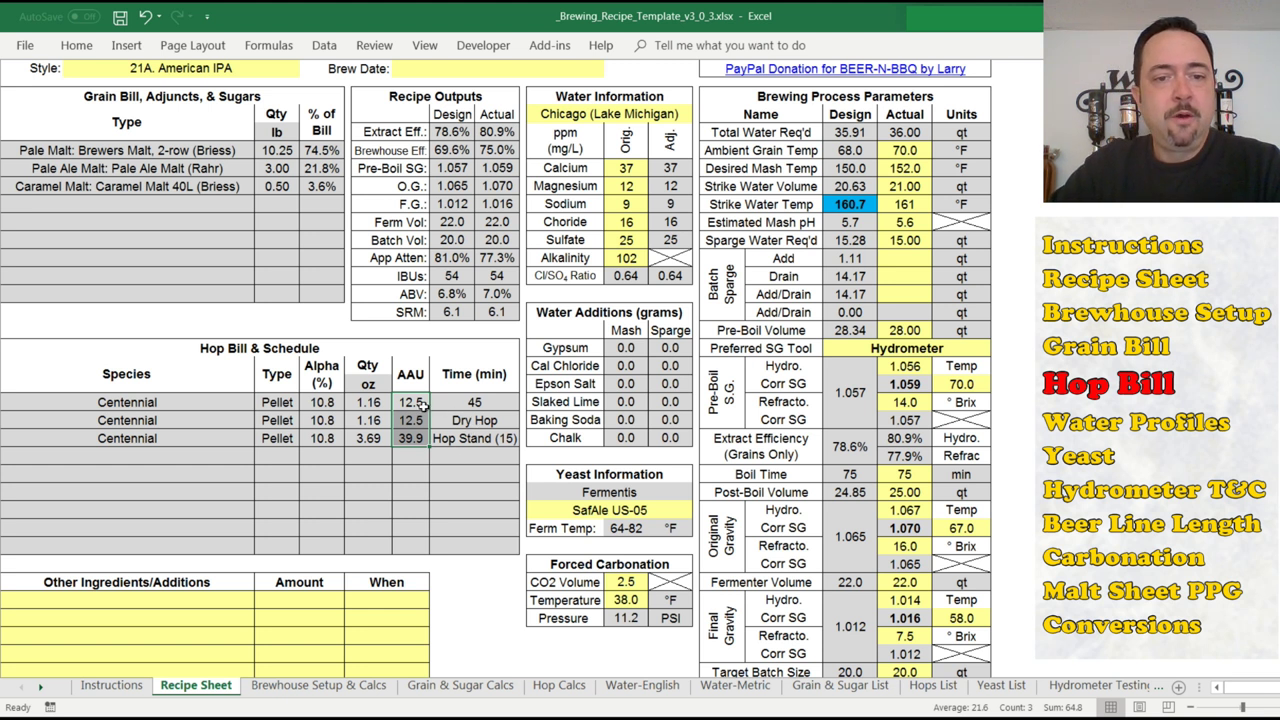
{"action": "left_click", "coordinate": [477, 402]}
{"action": "left_click", "coordinate": [497, 420]}
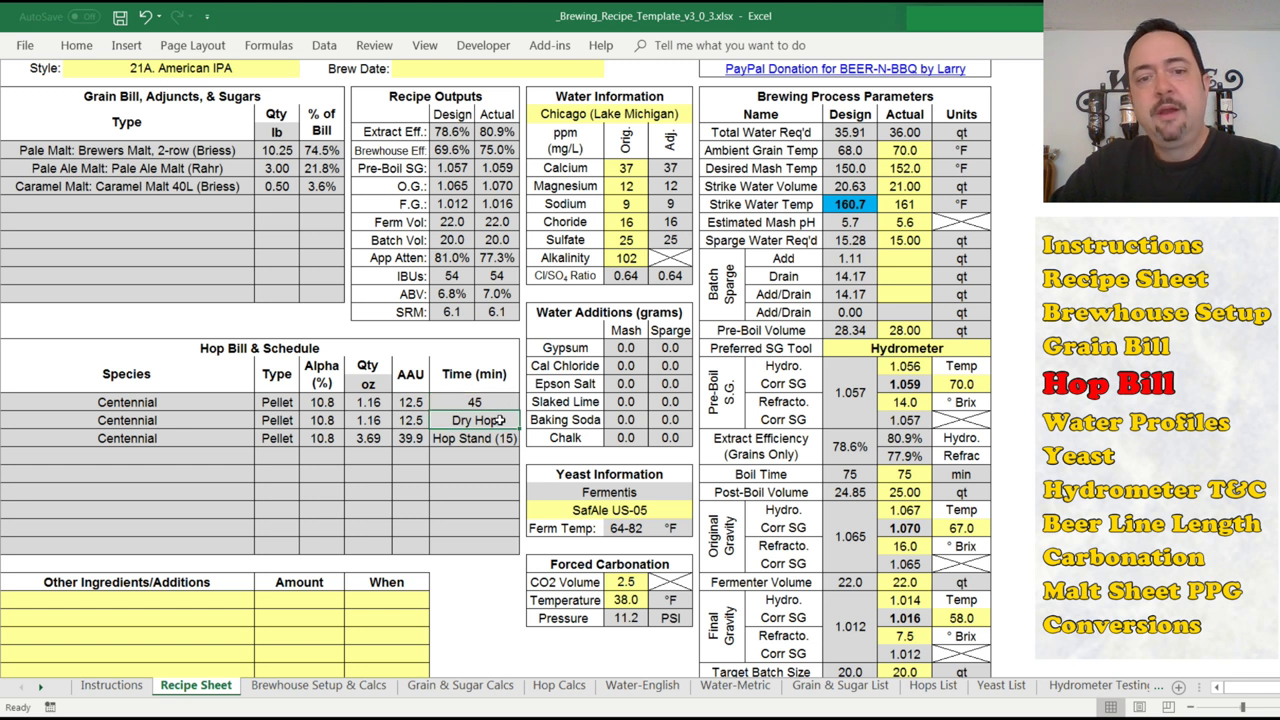
{"action": "left_click", "coordinate": [490, 440]}
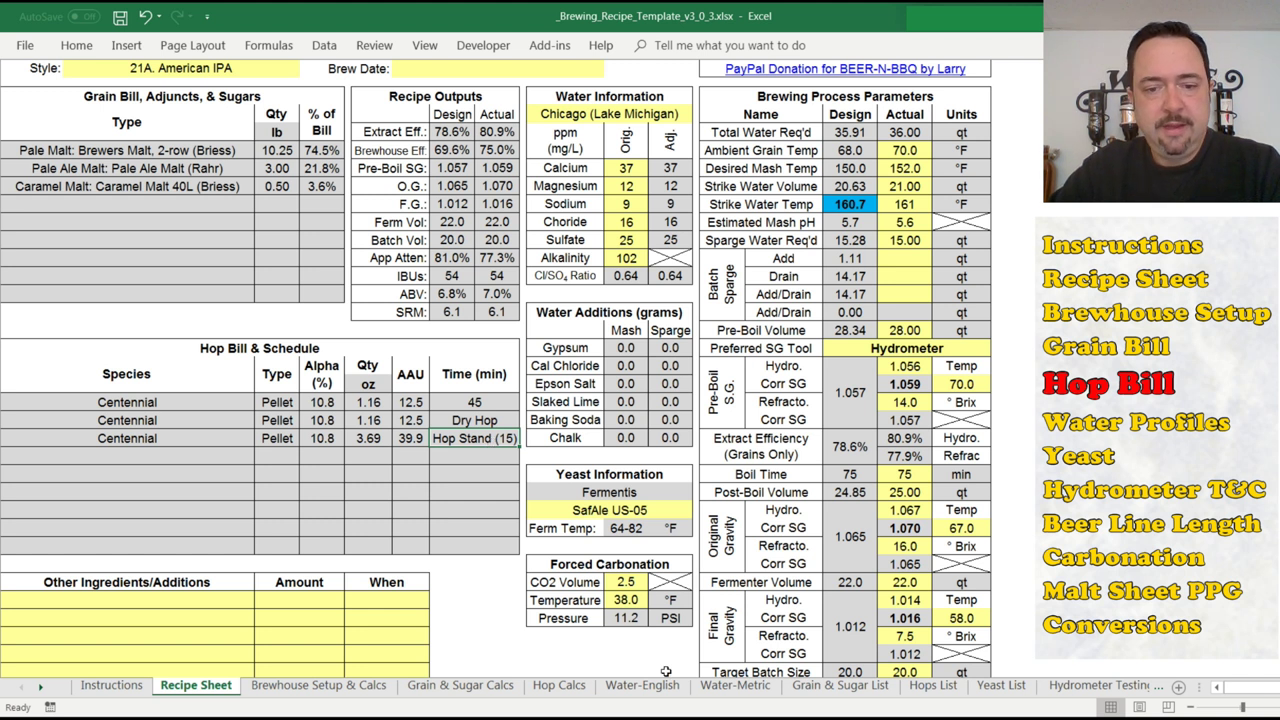
Return to Hop Calcs, and open the Water-English sheet to view the EZ Water Calculator.
{"action": "left_click", "coordinate": [559, 686]}
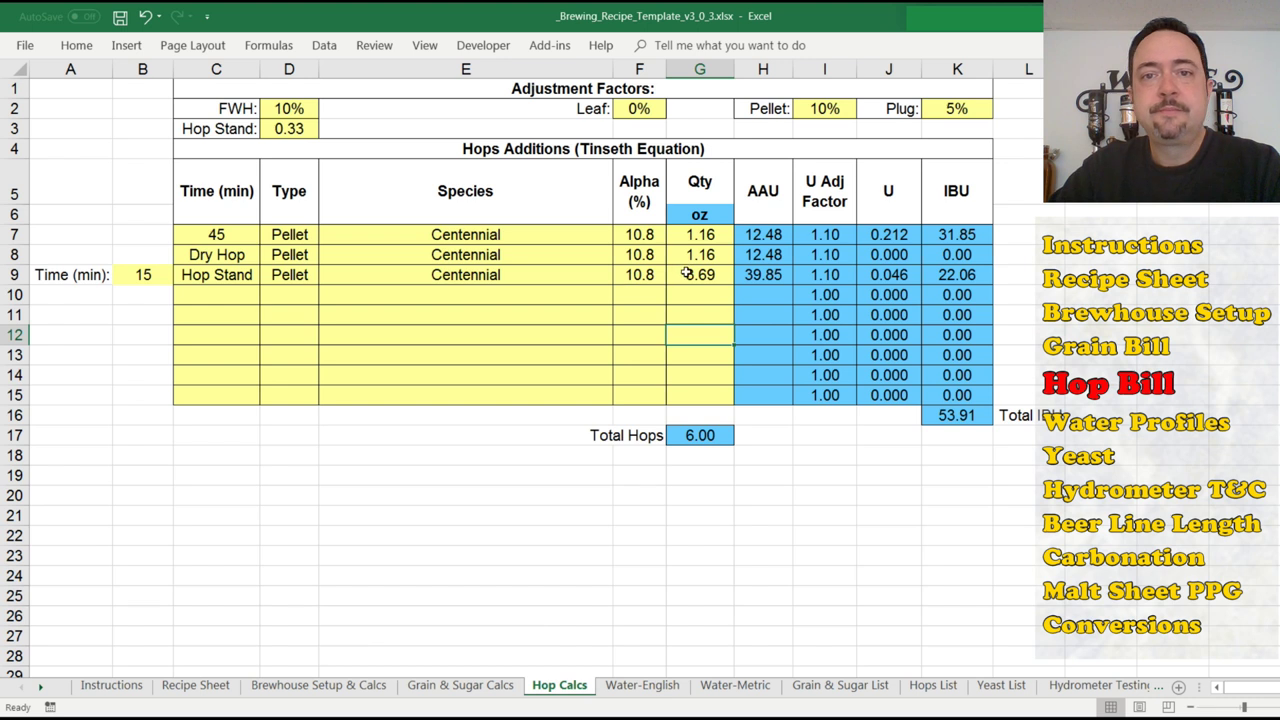
{"action": "key", "text": "ctrl+Page_Down"}
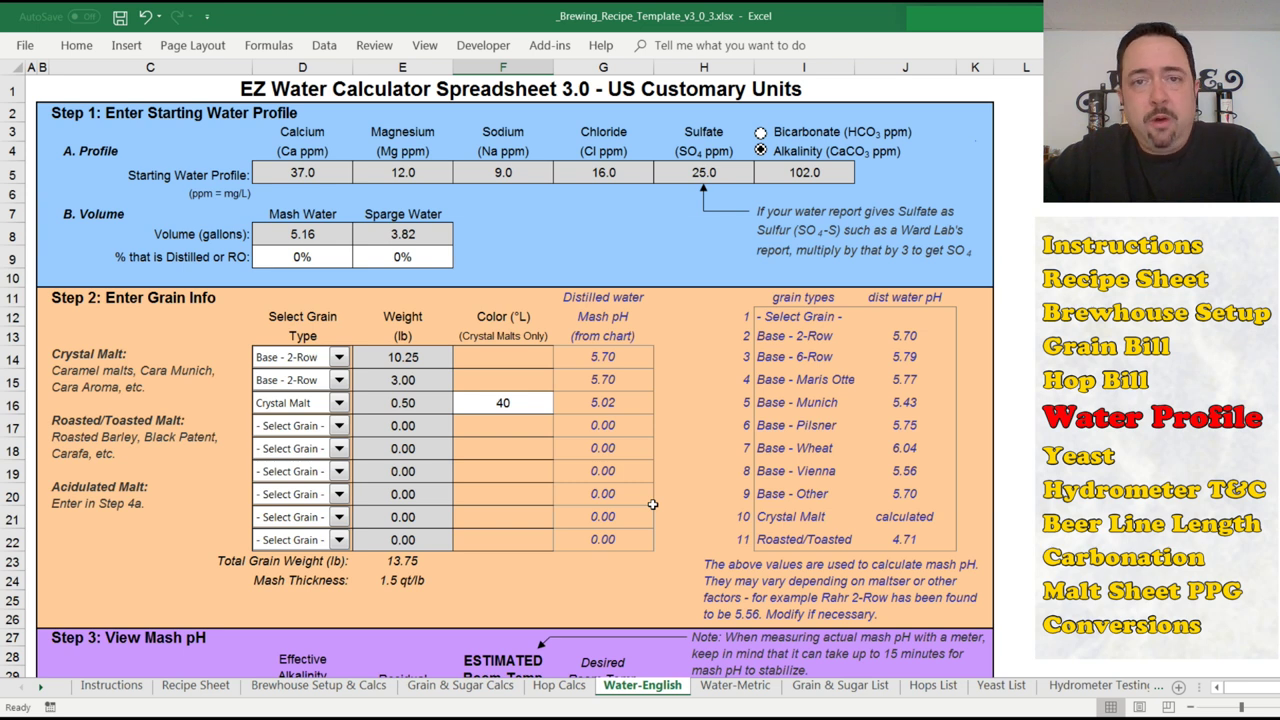
Look through the Water-English sheet down to its donation note and references, and view the Water-Metric version before returning to Water-English.
{"action": "scroll", "coordinate": [515, 376], "scroll_direction": "down", "scroll_amount": 15}
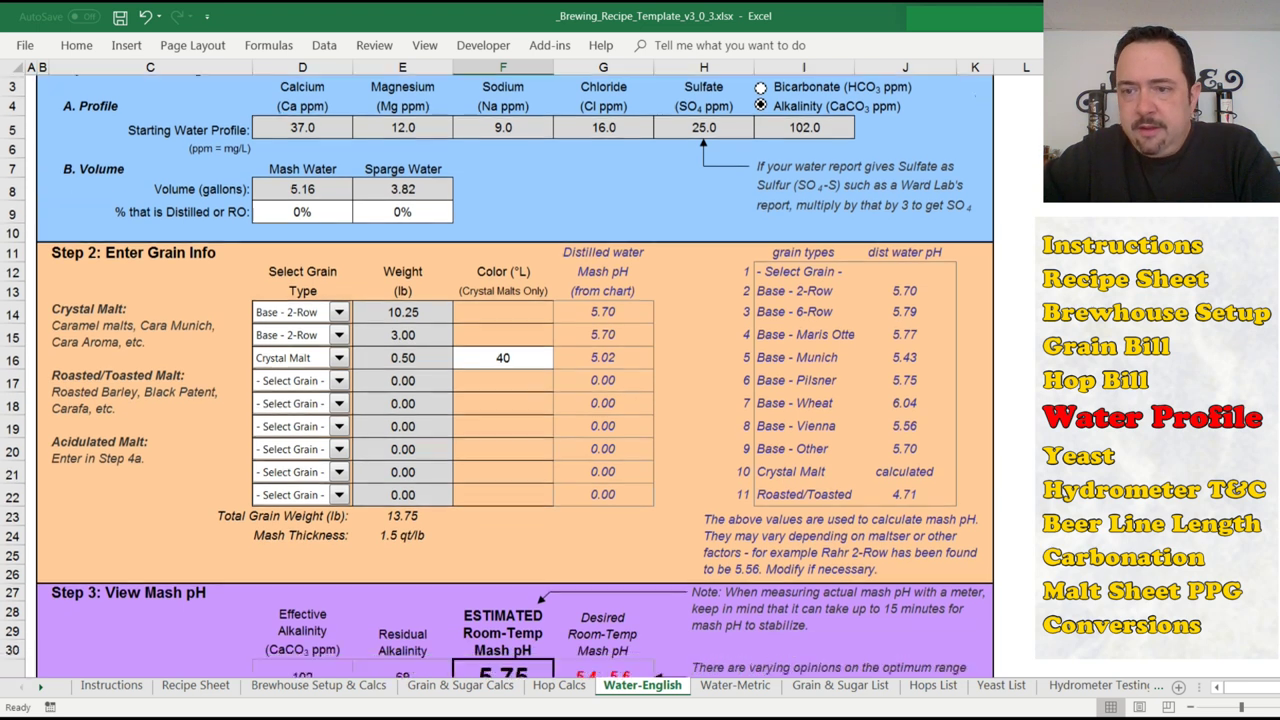
{"action": "scroll", "coordinate": [515, 376], "scroll_direction": "down", "scroll_amount": 1}
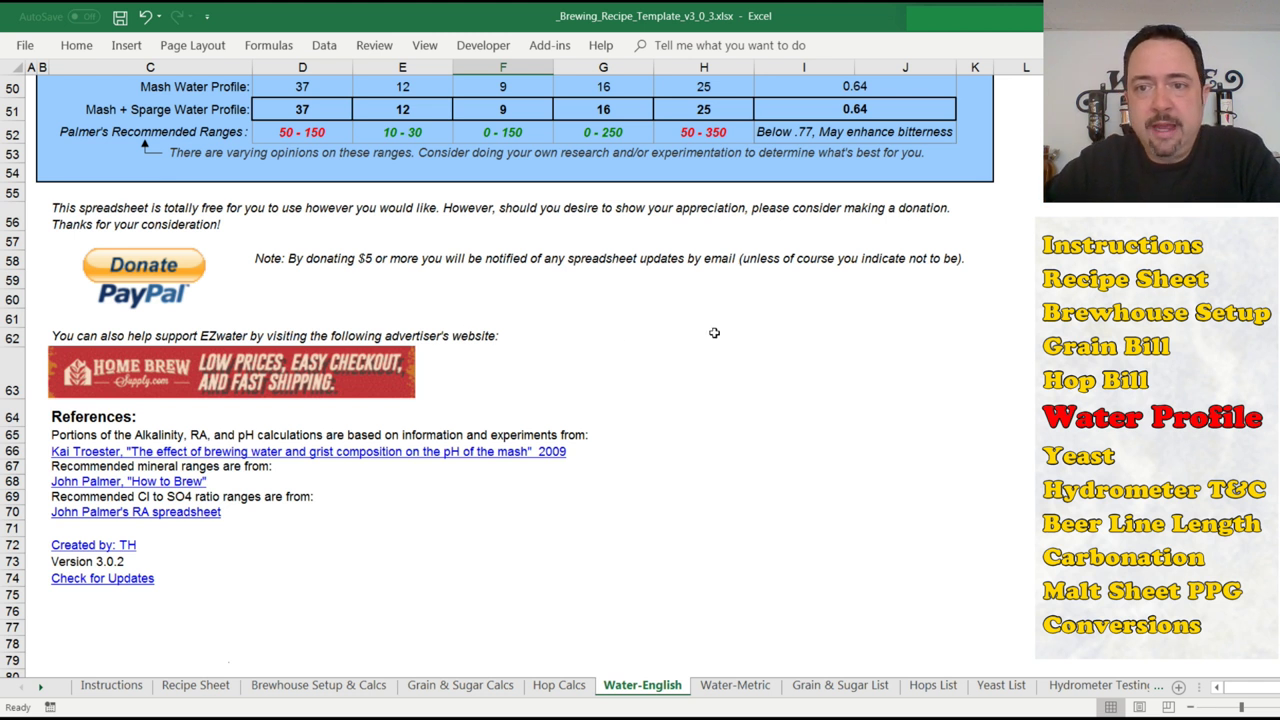
{"action": "left_click", "coordinate": [368, 258]}
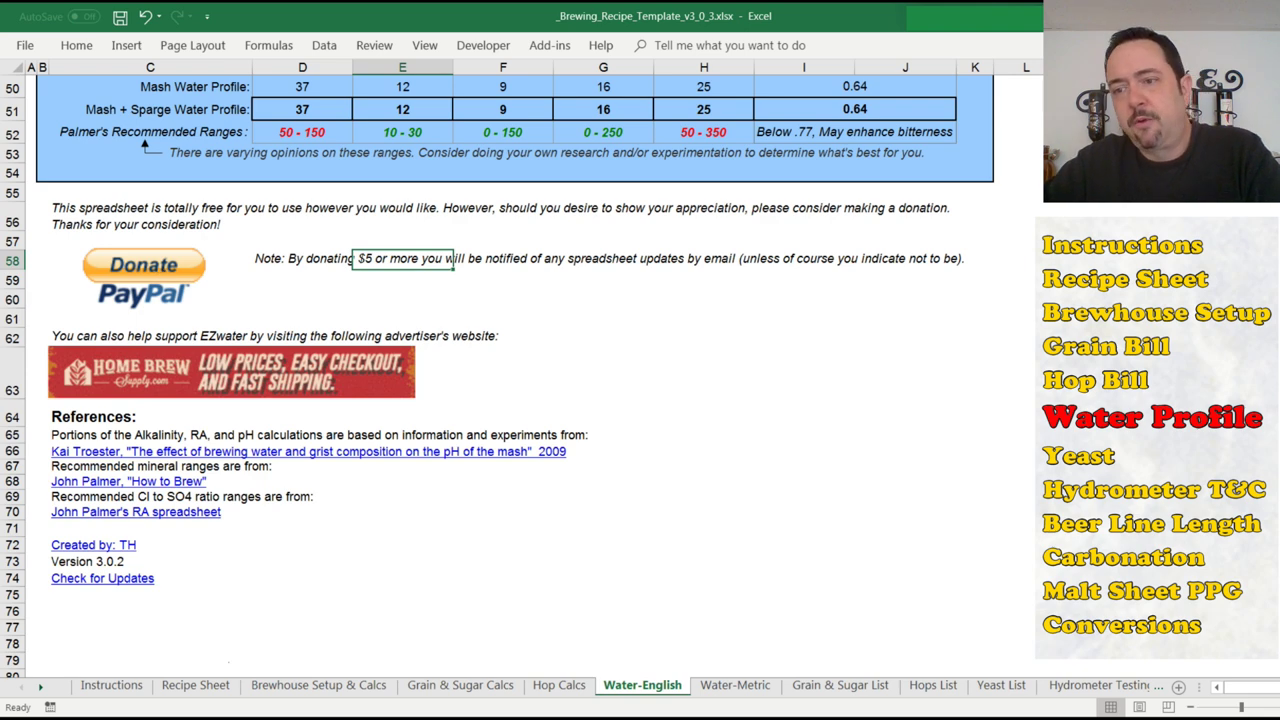
{"action": "scroll", "coordinate": [515, 376], "scroll_direction": "up", "scroll_amount": 11}
{"action": "scroll", "coordinate": [515, 376], "scroll_direction": "up", "scroll_amount": 5}
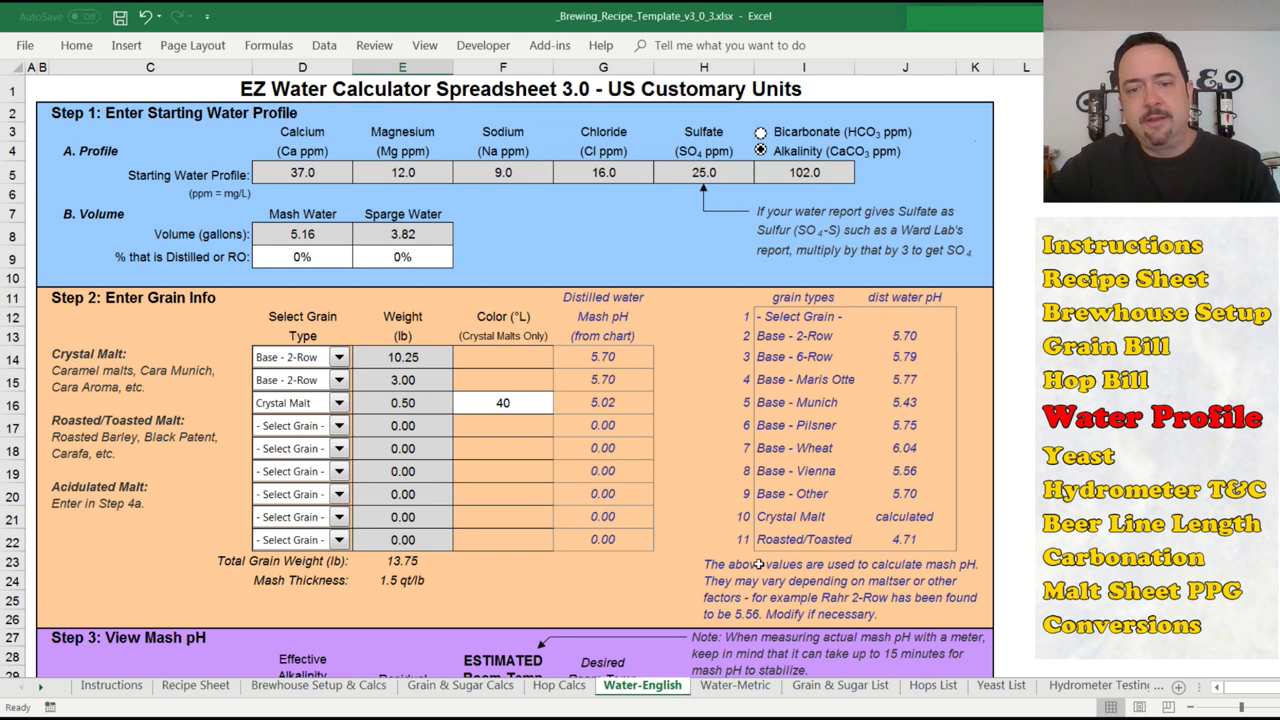
{"action": "left_click", "coordinate": [736, 688]}
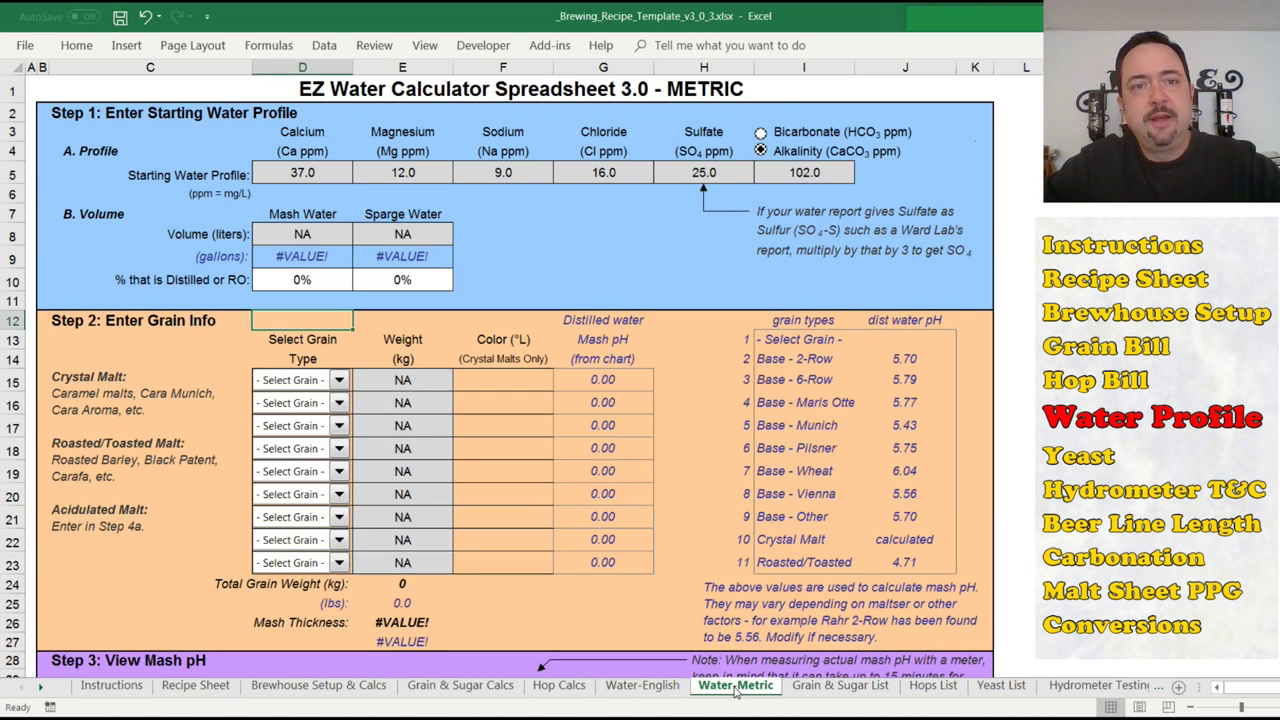
{"action": "left_click", "coordinate": [660, 692]}
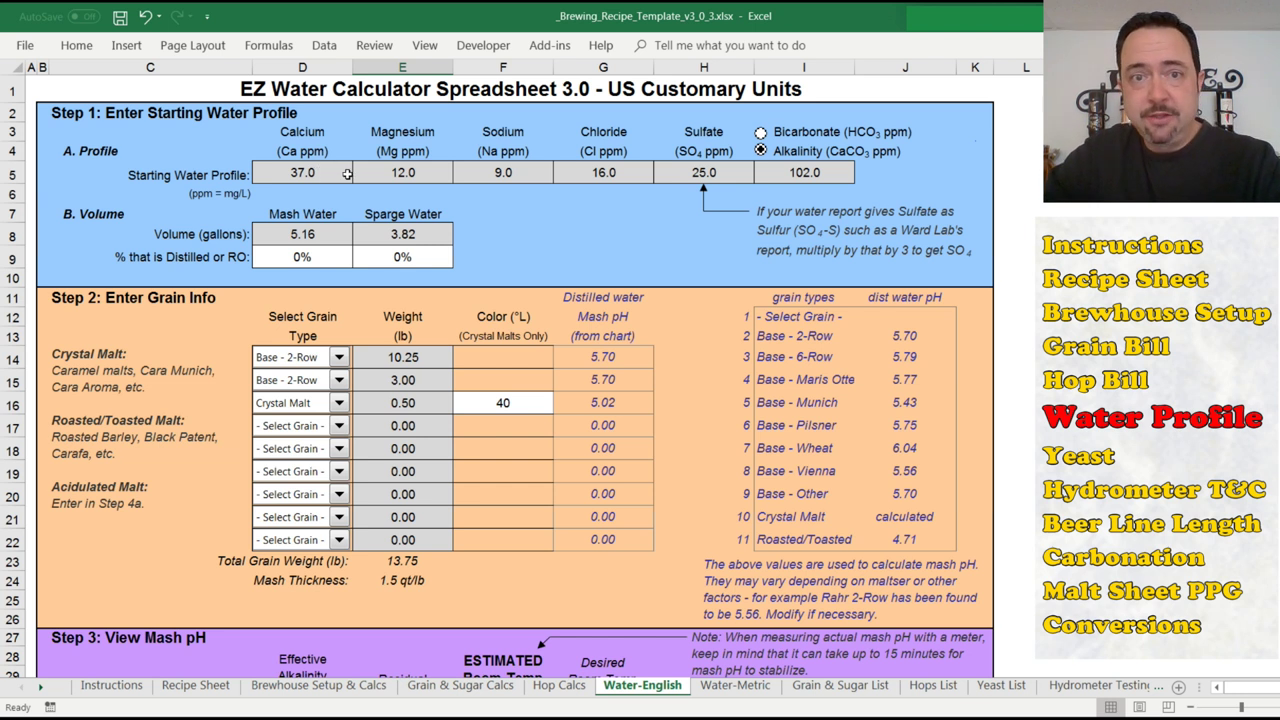
Examine the starting water profile on Water-English and its source entries under Water Information on Recipe Sheet, including the water source name.
{"action": "left_click_drag", "start_coordinate": [315, 172], "coordinate": [776, 170]}
{"action": "left_click", "coordinate": [716, 172]}
{"action": "left_click", "coordinate": [614, 172]}
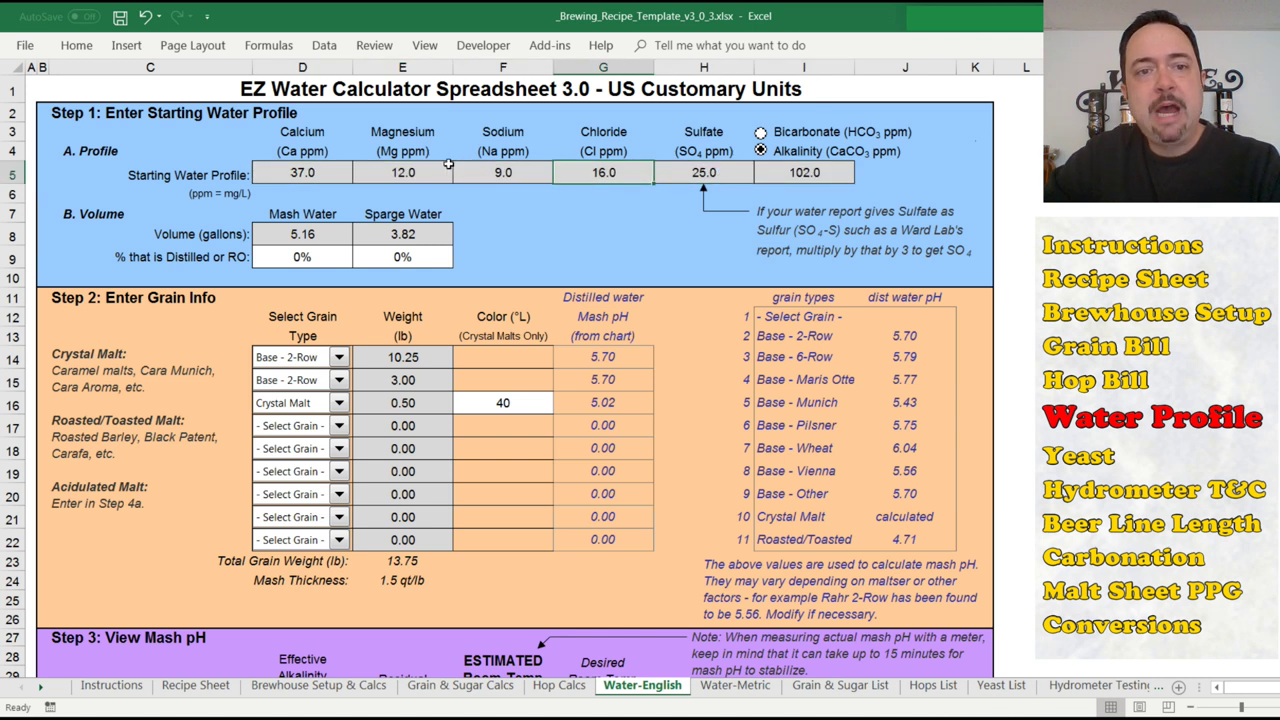
{"action": "left_click", "coordinate": [400, 170]}
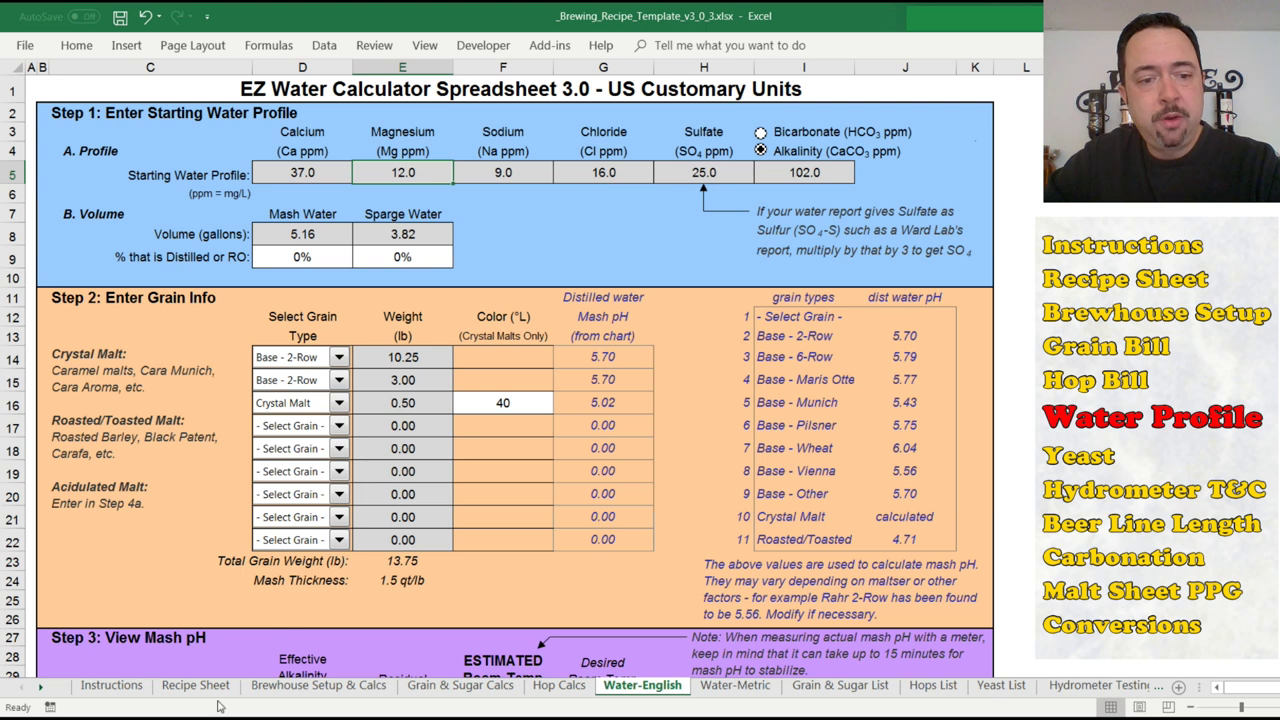
{"action": "left_click", "coordinate": [186, 688]}
{"action": "left_click", "coordinate": [628, 168]}
{"action": "left_click", "coordinate": [606, 115]}
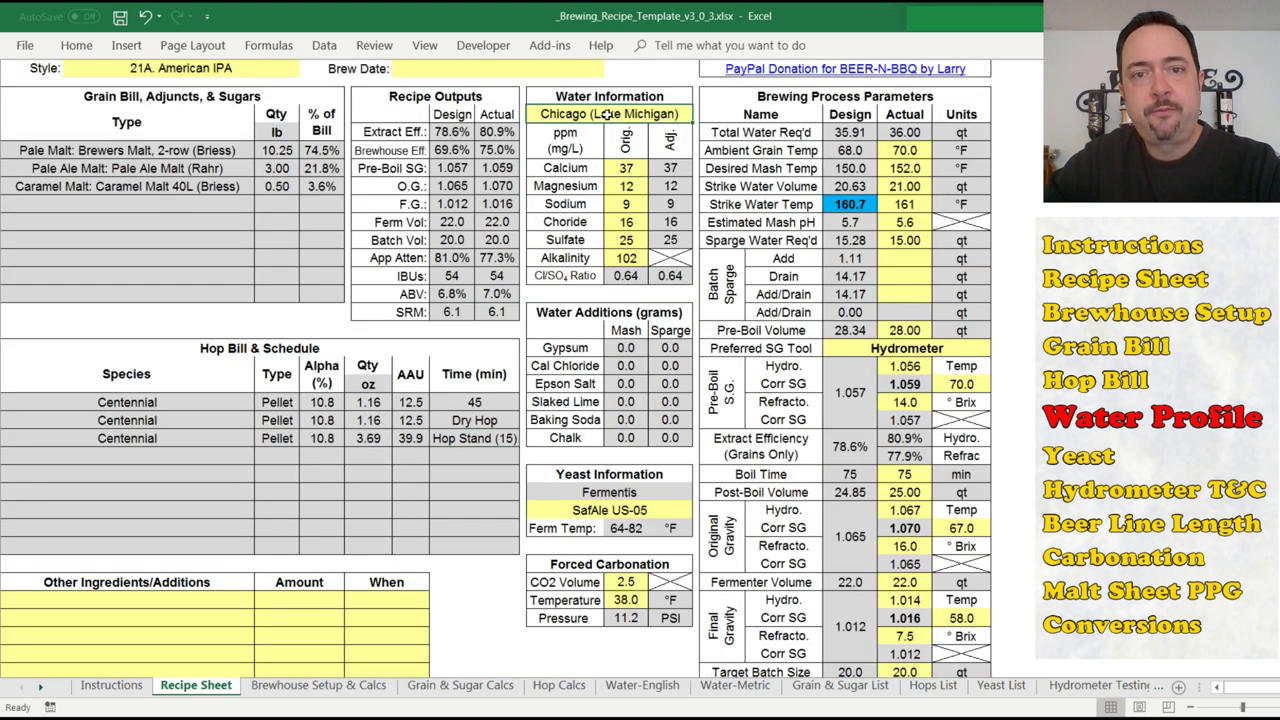
{"action": "left_click_drag", "start_coordinate": [630, 172], "coordinate": [626, 258]}
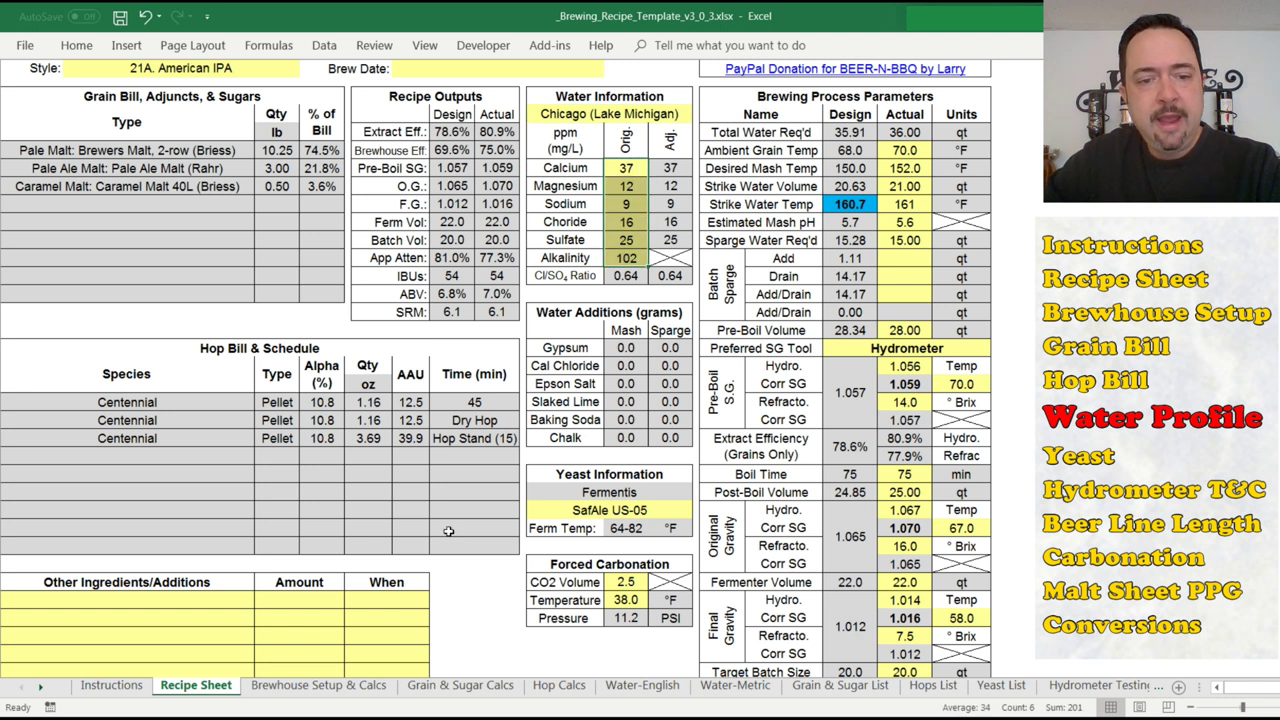
Check the mash and sparge water volumes on Water-English against the unit settings on Brewhouse Setup & Calcs, and return to Water-English.
{"action": "left_click", "coordinate": [645, 686]}
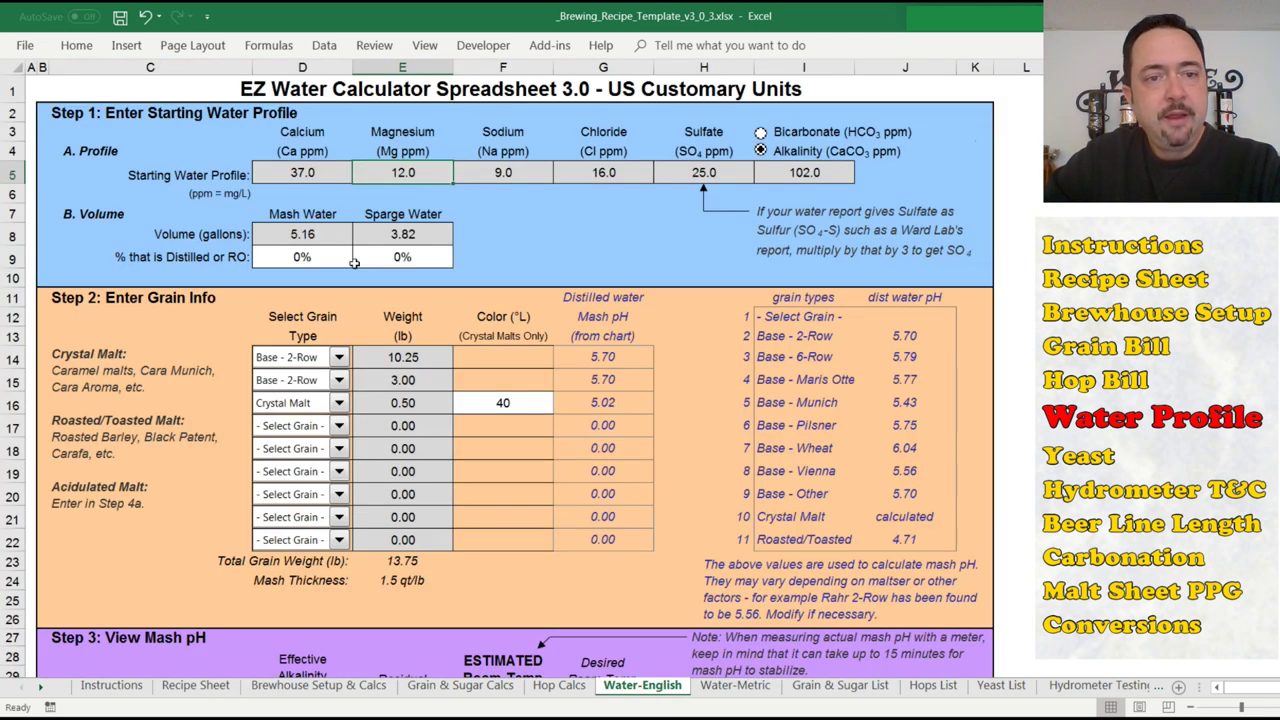
{"action": "left_click_drag", "start_coordinate": [292, 233], "coordinate": [378, 233]}
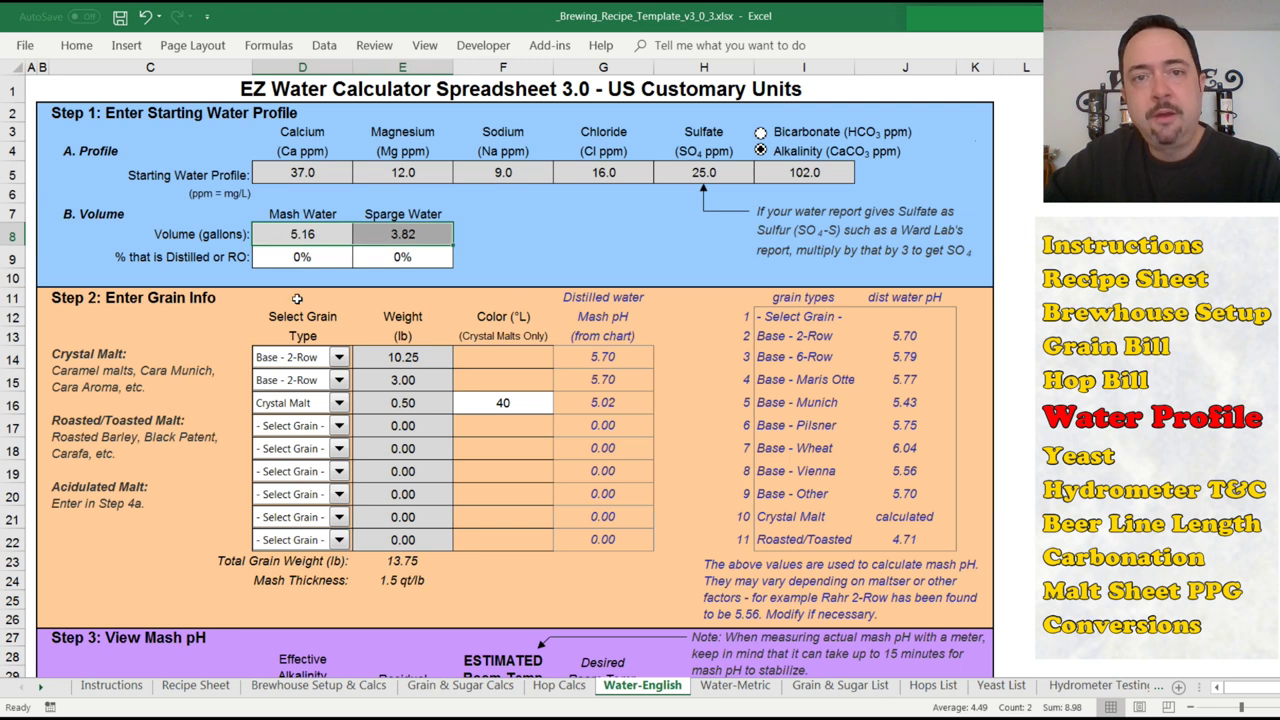
{"action": "left_click", "coordinate": [256, 690]}
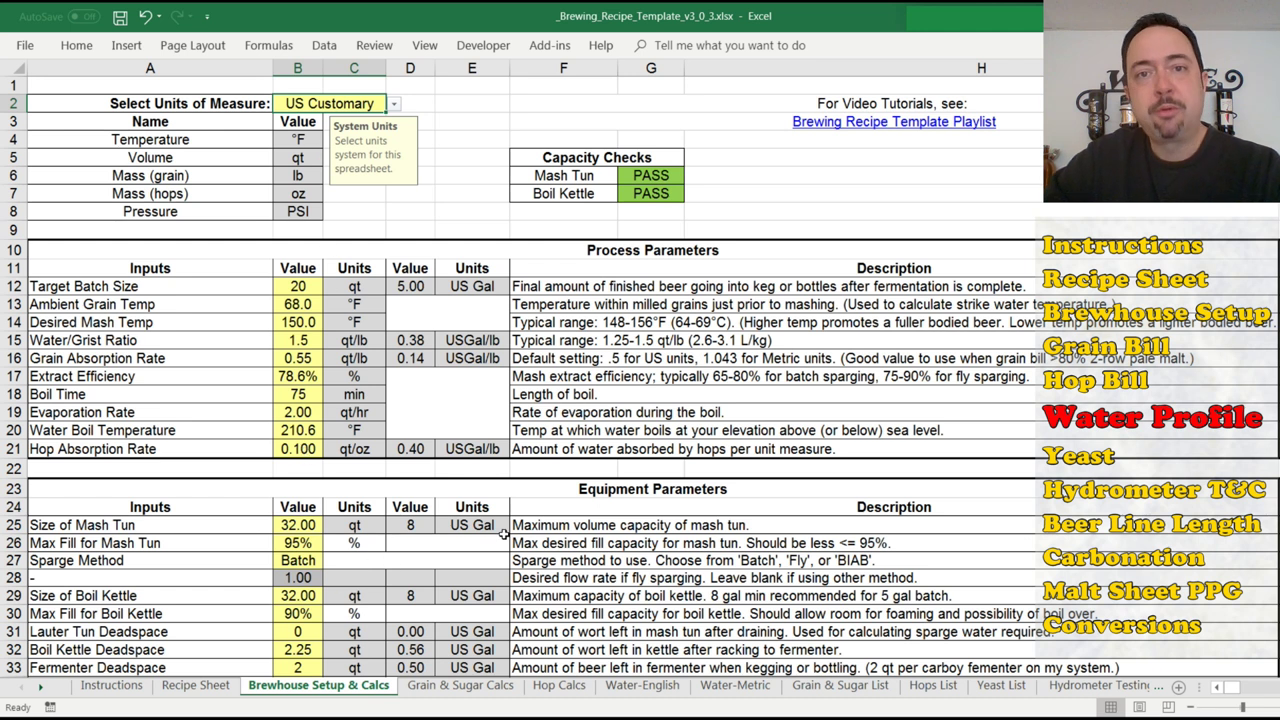
{"action": "left_click", "coordinate": [656, 689]}
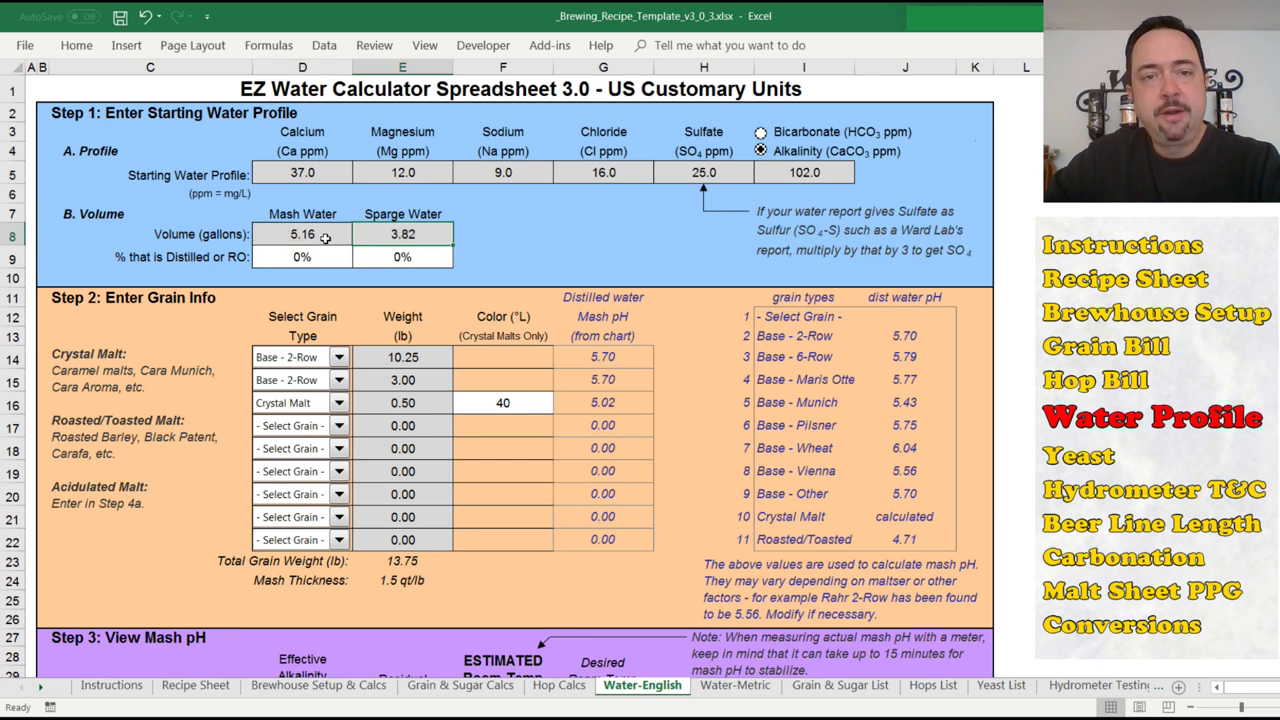
Examine the three grain weights in Step 2 and view the available grain types for the first grain, keeping its selection.
{"action": "left_click_drag", "start_coordinate": [420, 358], "coordinate": [422, 405]}
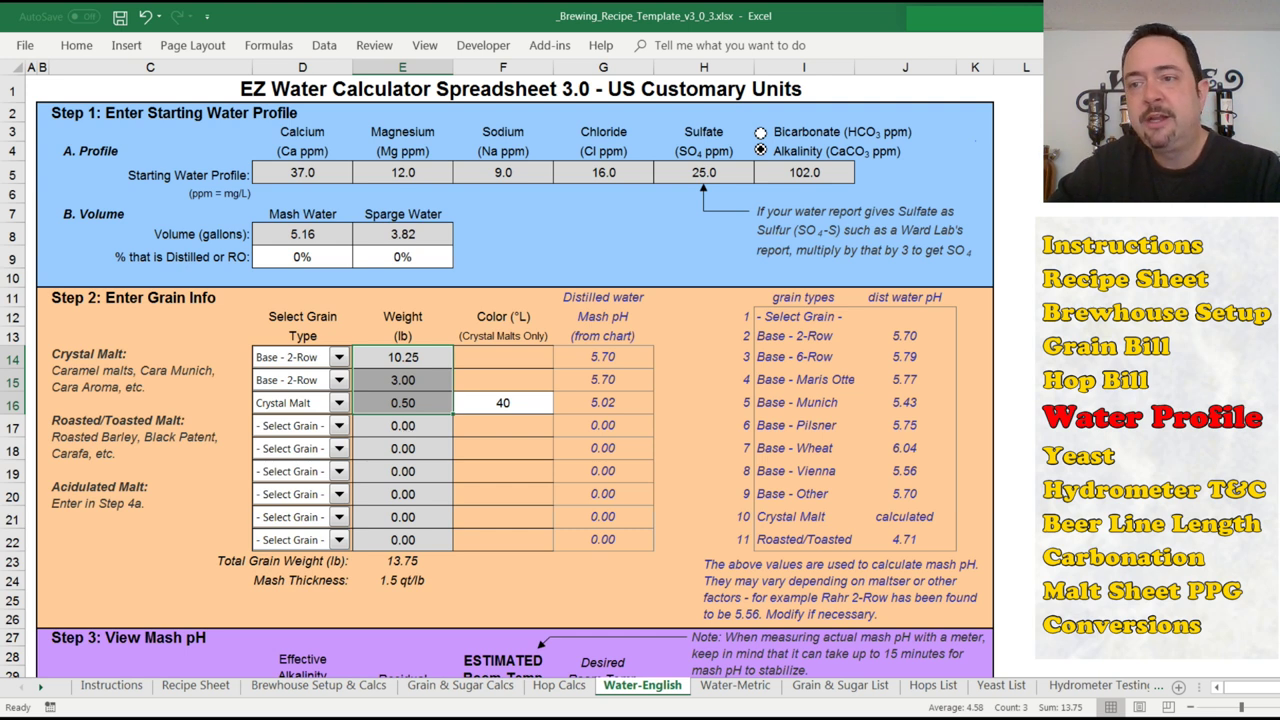
{"action": "scroll", "coordinate": [515, 376], "scroll_direction": "down", "scroll_amount": 1}
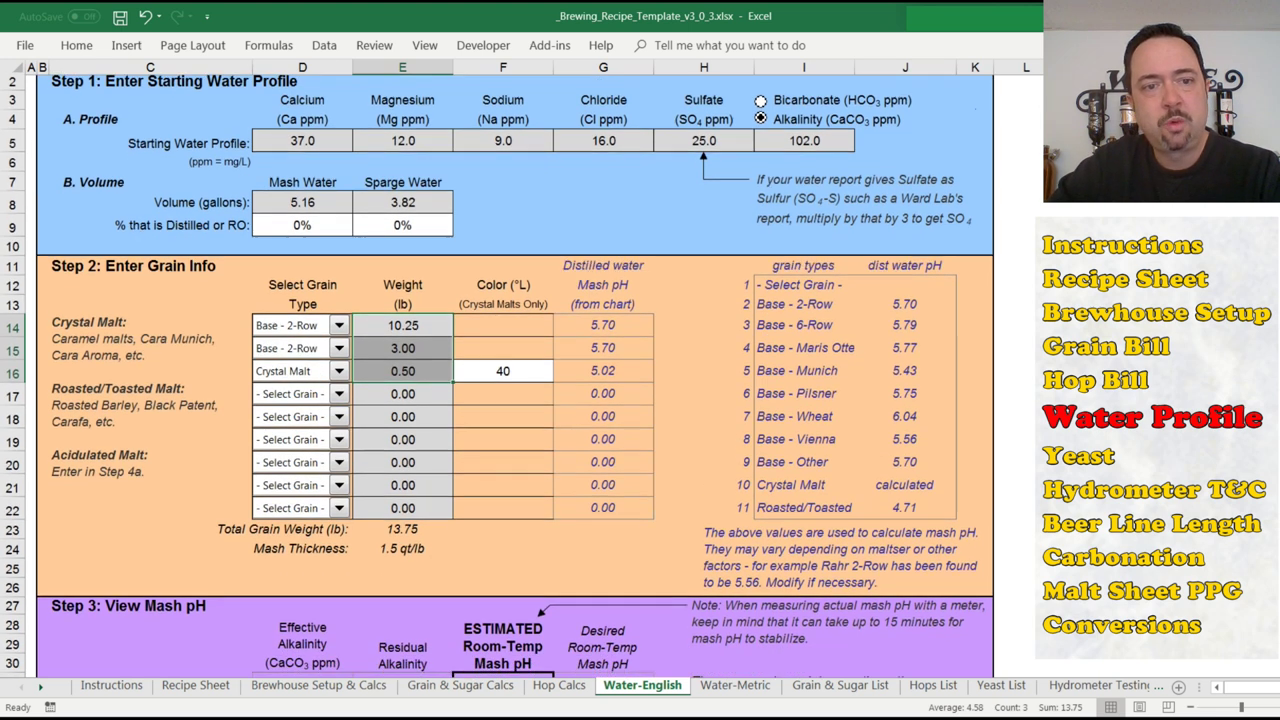
{"action": "scroll", "coordinate": [498, 376], "scroll_direction": "down", "scroll_amount": 2}
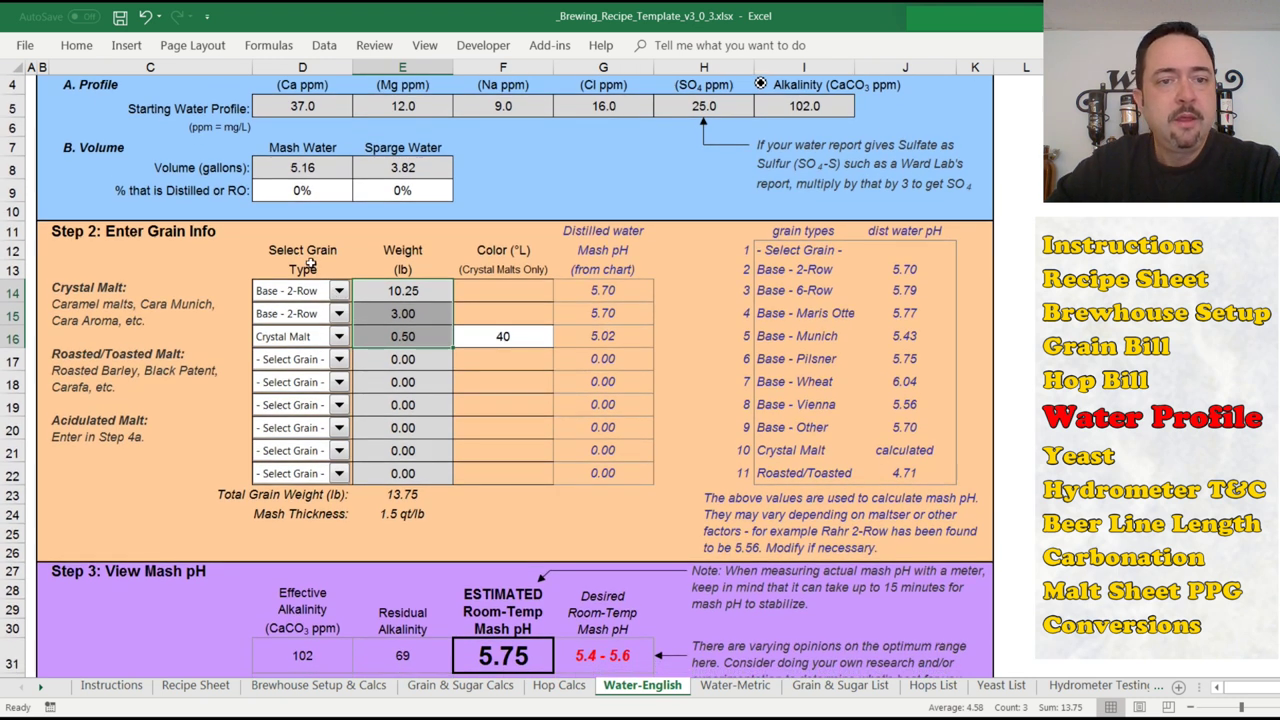
{"action": "left_click", "coordinate": [339, 291]}
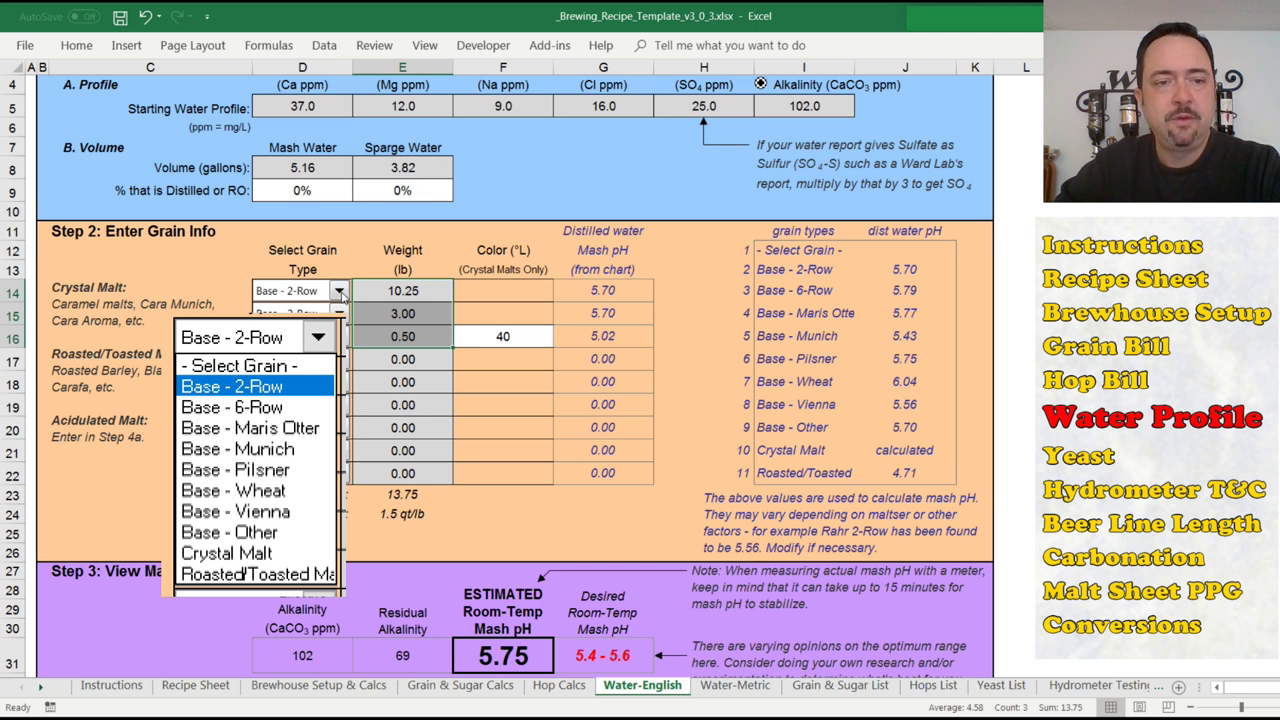
{"action": "left_click", "coordinate": [341, 293]}
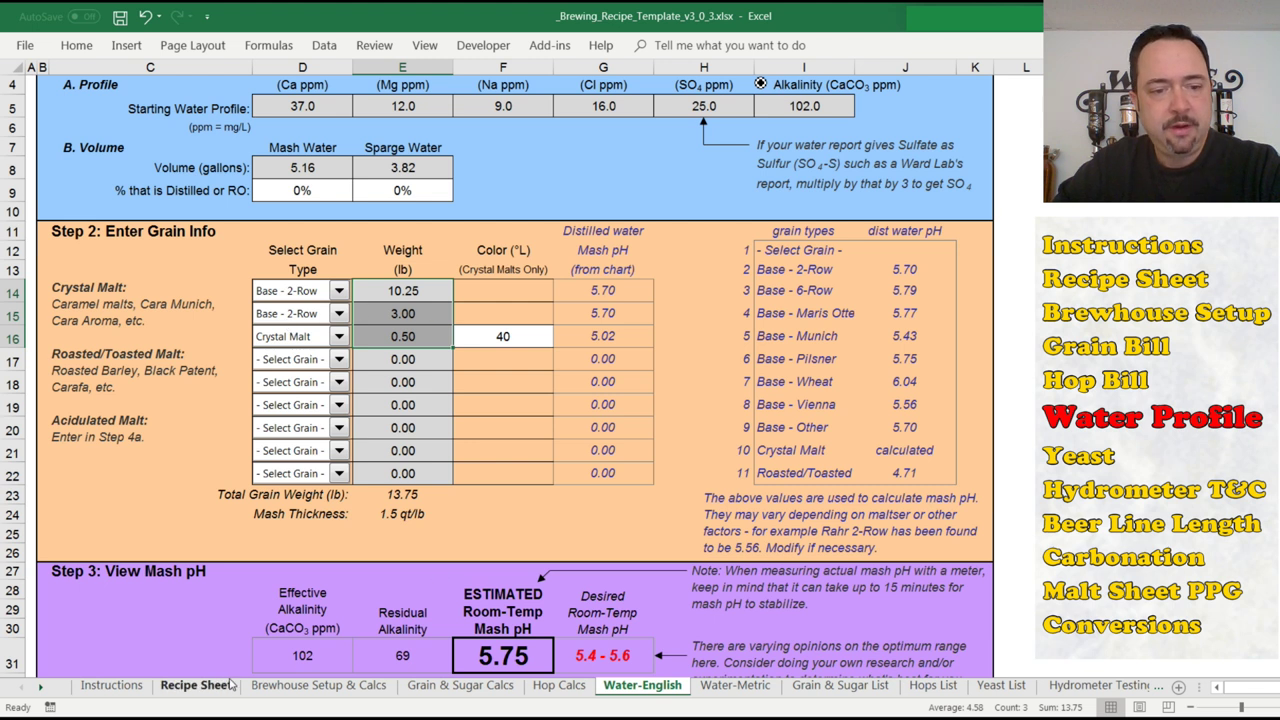
Compare the malts on Grain & Sugar Calcs with the grain types and crystal malt color entry on Water-English.
{"action": "left_click", "coordinate": [478, 688]}
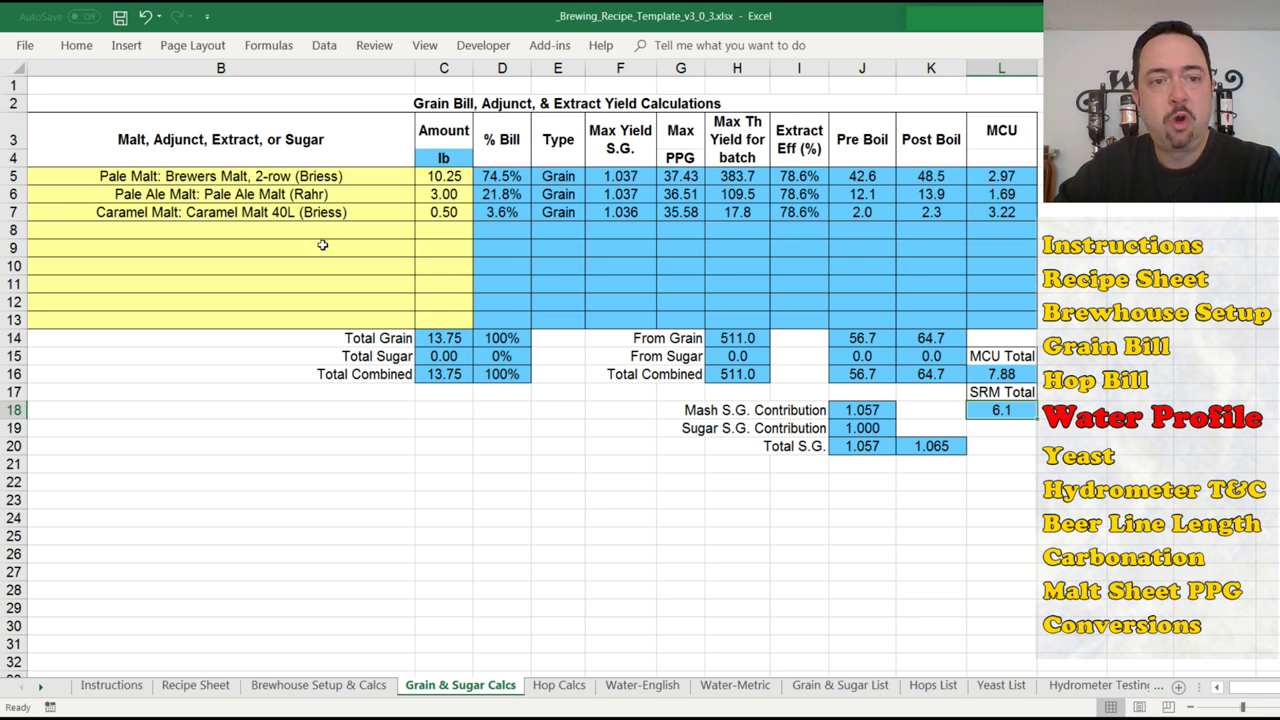
{"action": "left_click", "coordinate": [642, 686]}
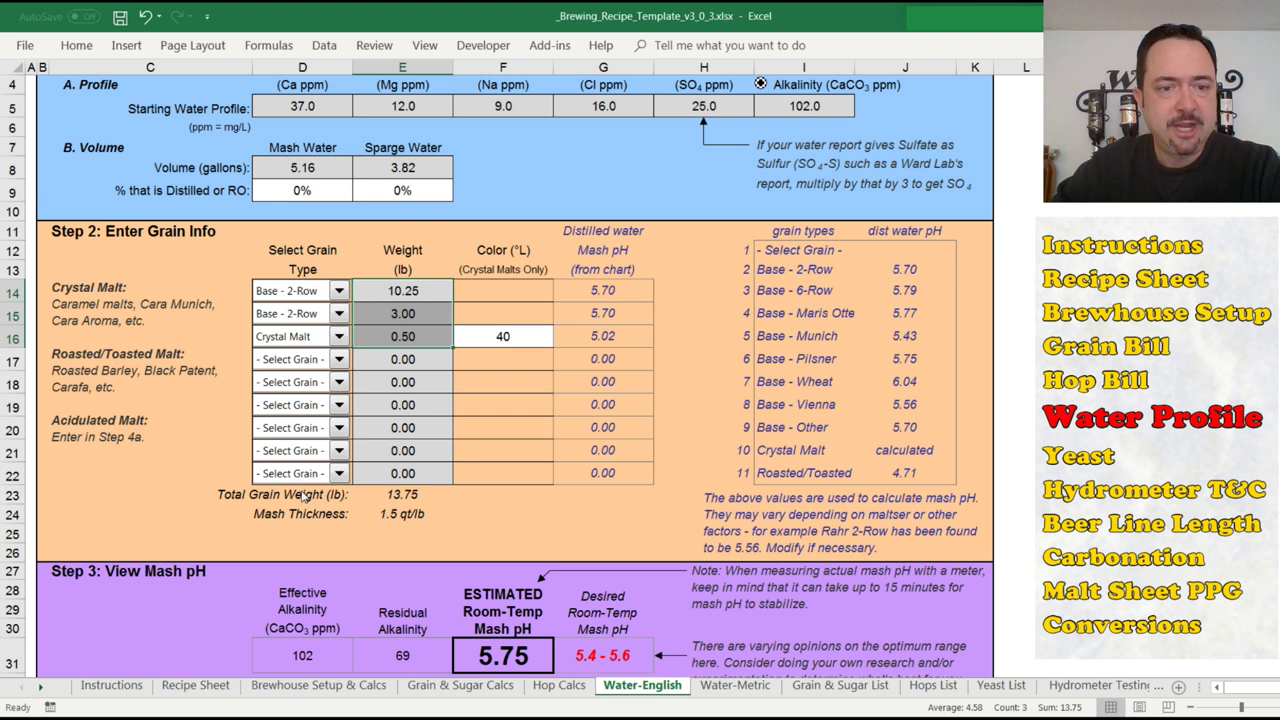
{"action": "left_click", "coordinate": [510, 336]}
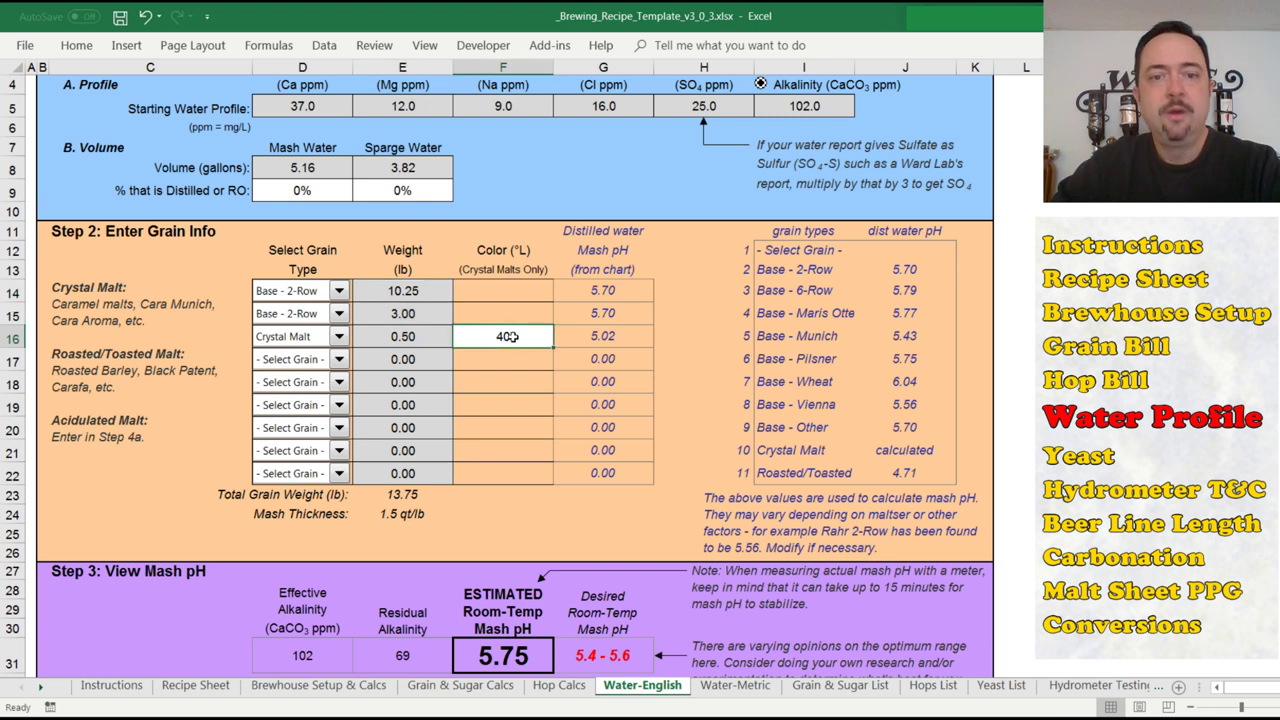
{"action": "left_click", "coordinate": [466, 680]}
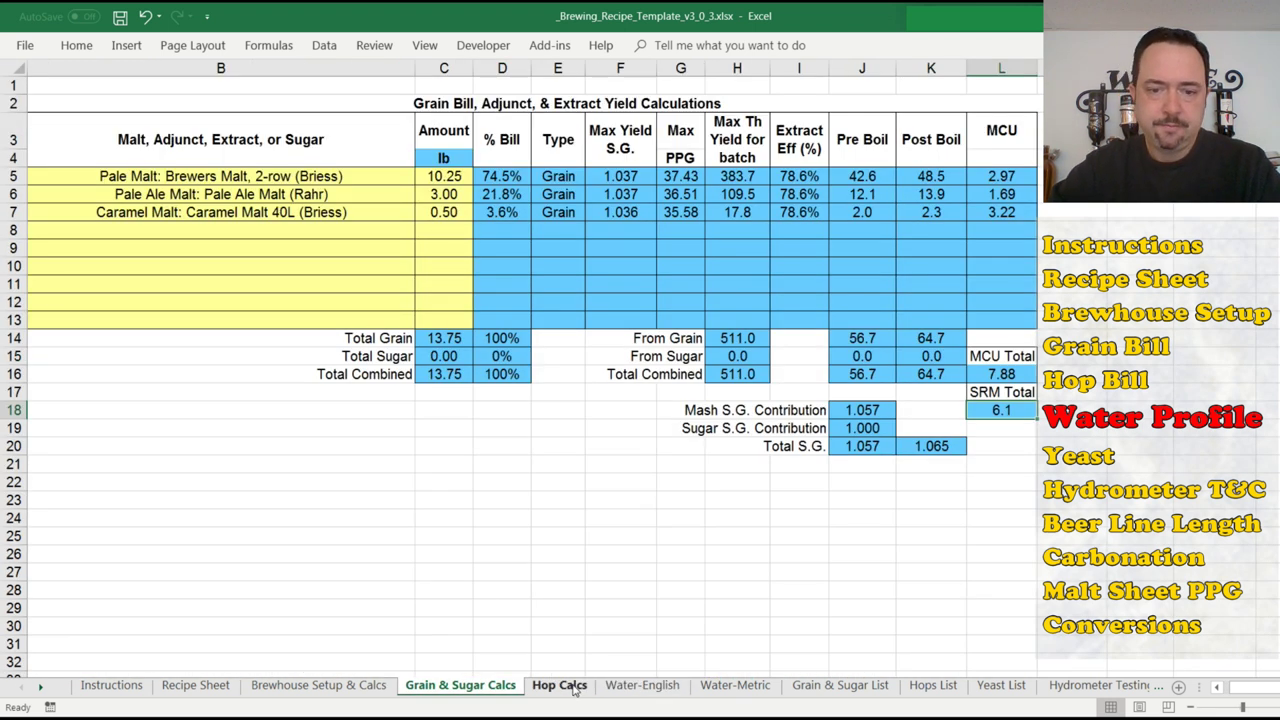
{"action": "left_click", "coordinate": [642, 685]}
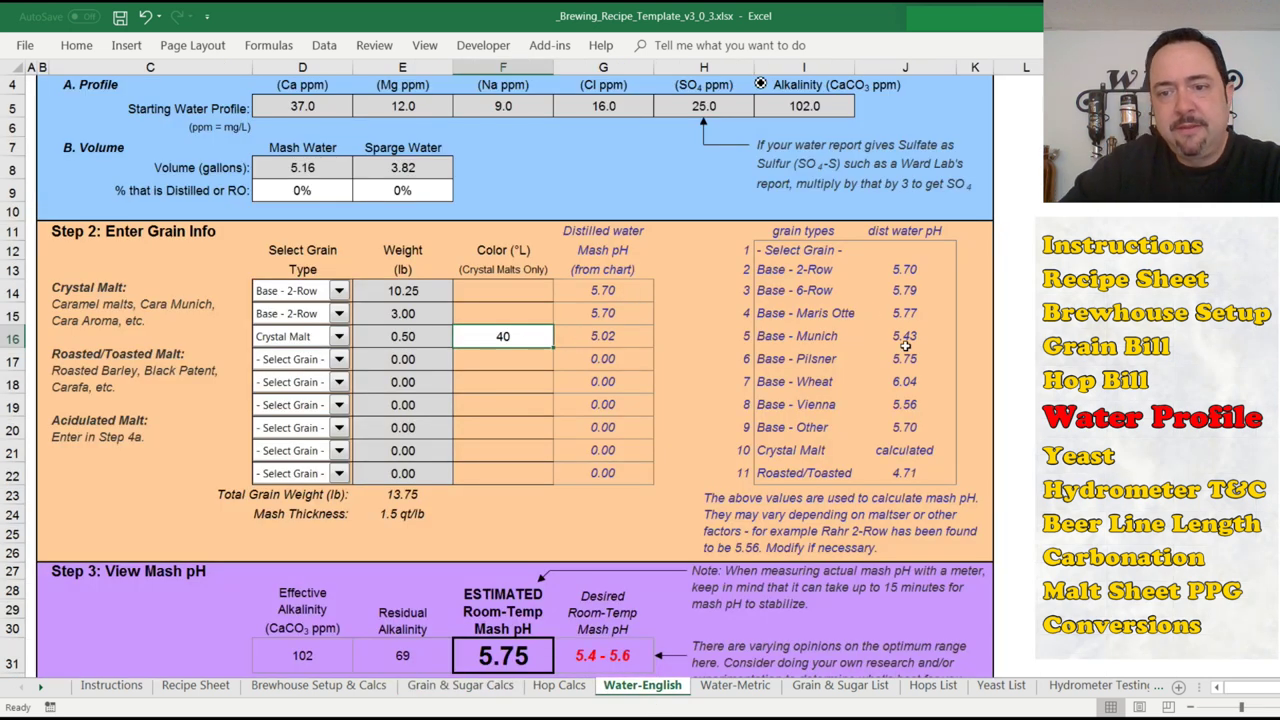
Examine the estimated room-temp mash pH in Step 3 and the matching Estimated Mash pH entry on Recipe Sheet.
{"action": "scroll", "coordinate": [497, 376], "scroll_direction": "down", "scroll_amount": 1}
{"action": "scroll", "coordinate": [533, 481], "scroll_direction": "down", "scroll_amount": 3}
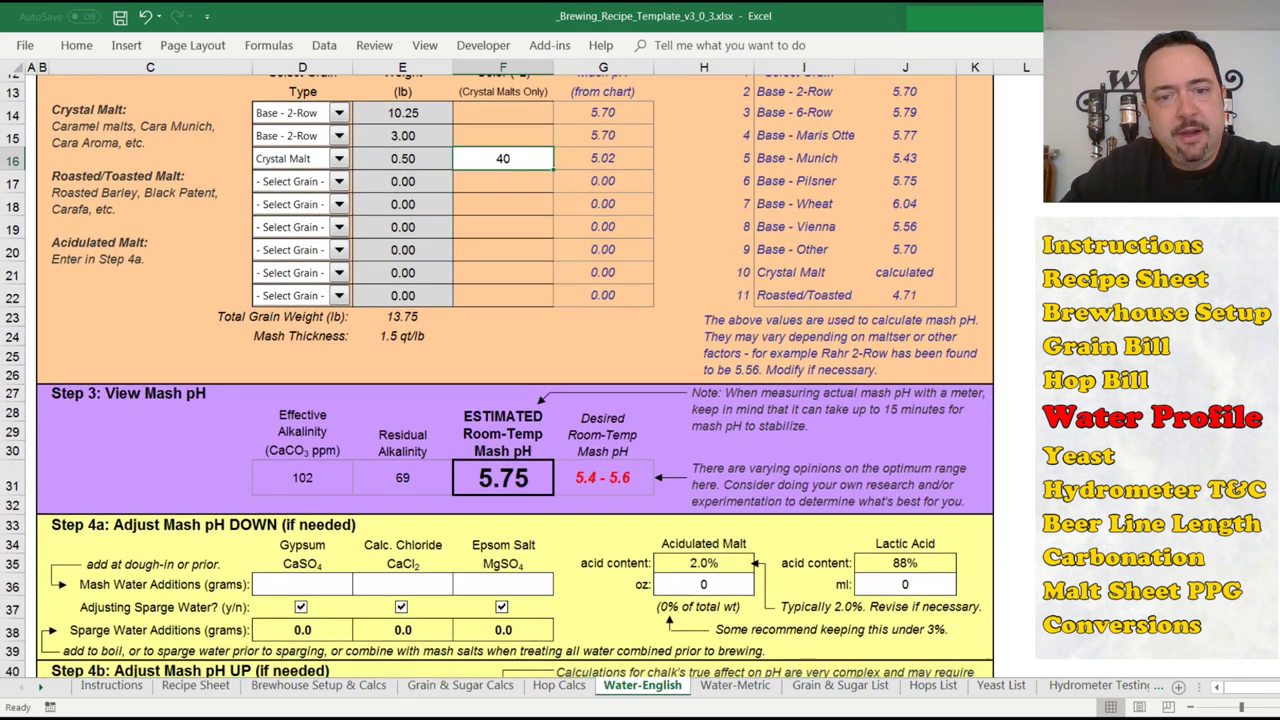
{"action": "left_click", "coordinate": [520, 476]}
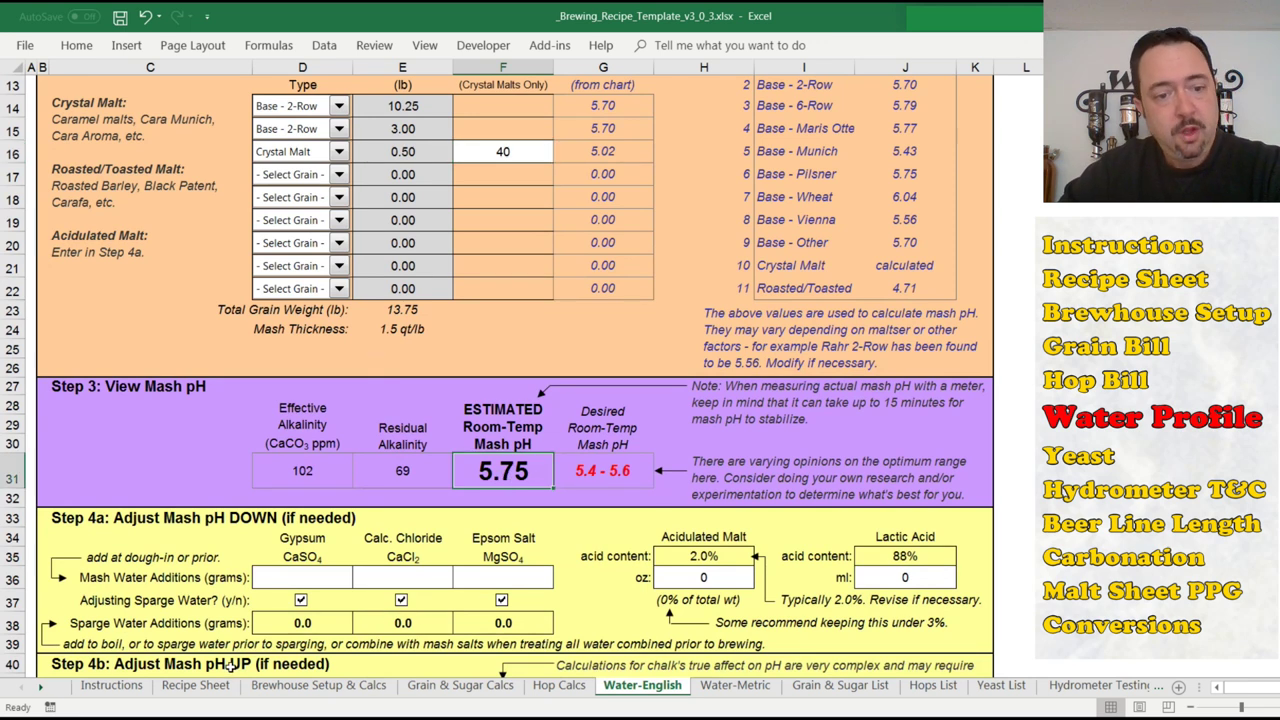
{"action": "left_click", "coordinate": [196, 685]}
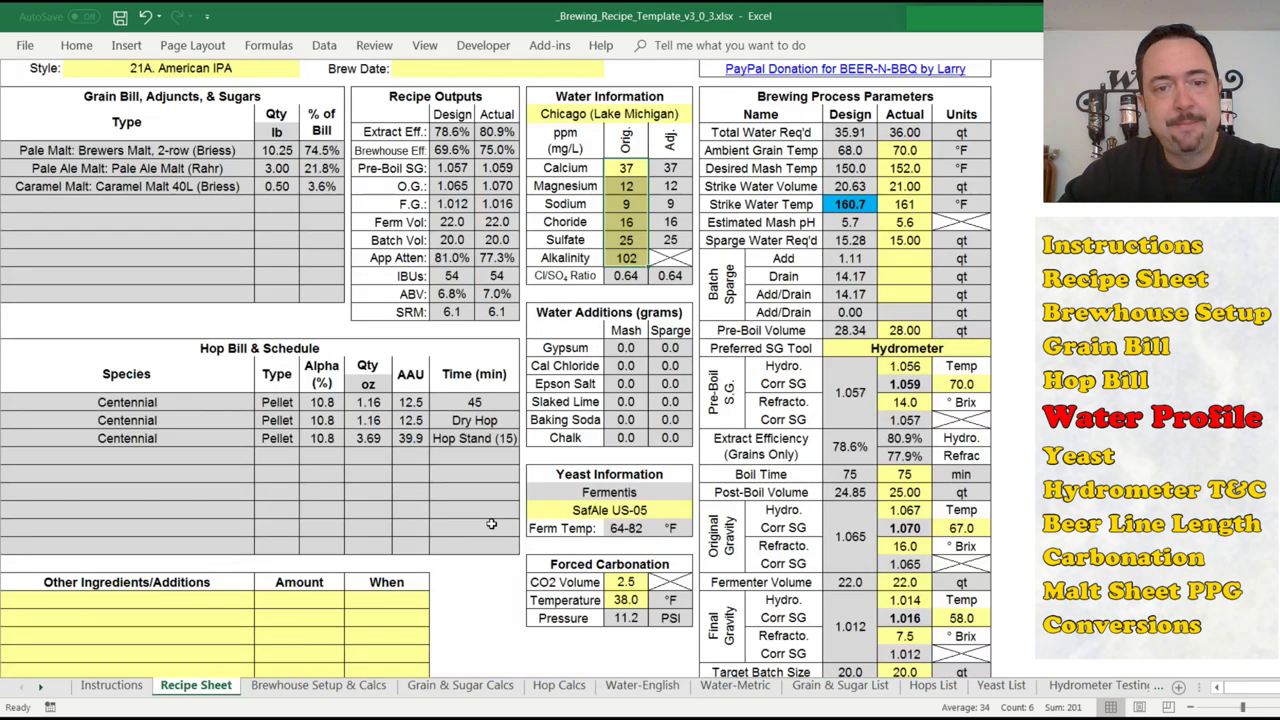
{"action": "left_click", "coordinate": [848, 222]}
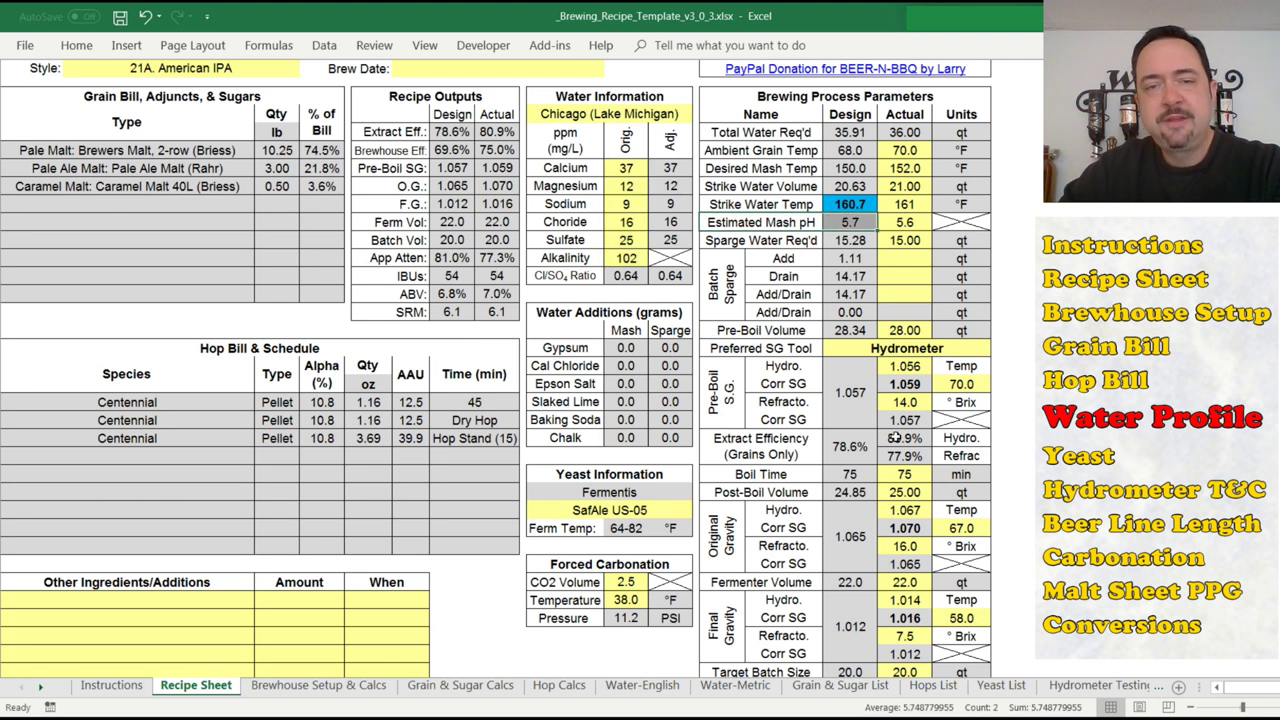
Return to Water-English and compare the mash and mash + sparge profiles in Step 5 with Palmer's recommended ranges.
{"action": "left_click", "coordinate": [642, 686]}
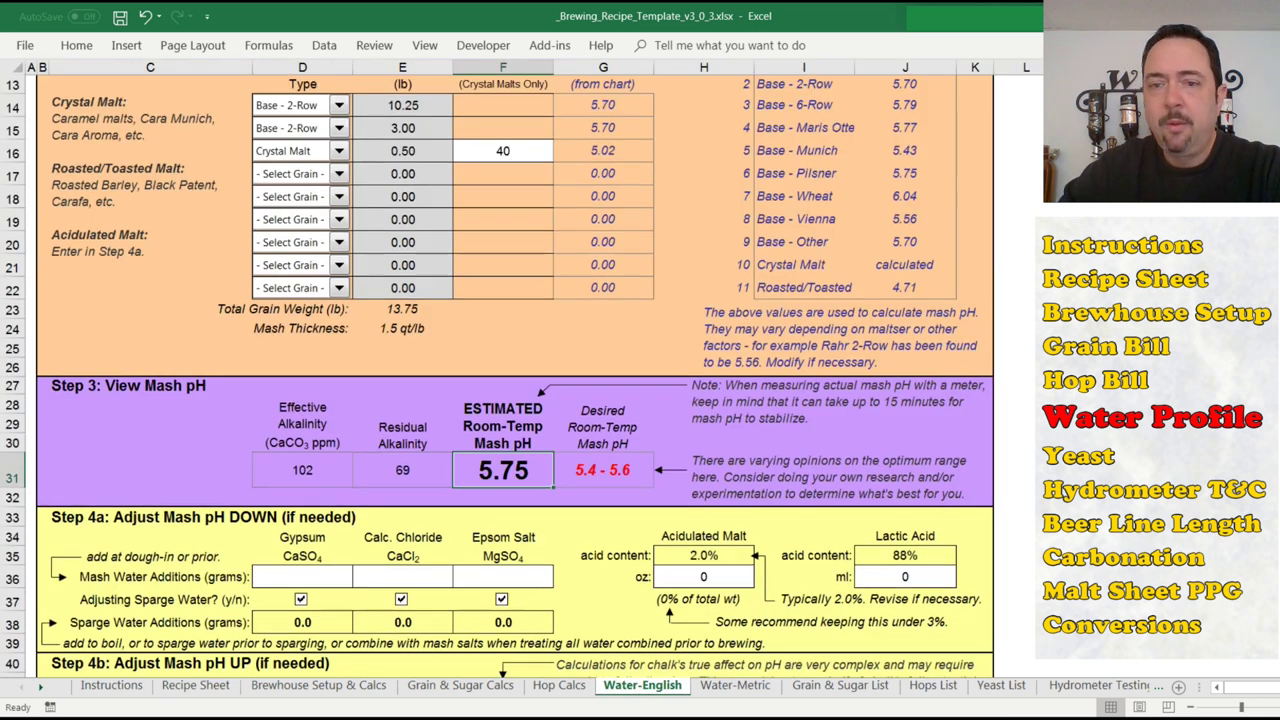
{"action": "scroll", "coordinate": [515, 376], "scroll_direction": "down", "scroll_amount": 3}
{"action": "scroll", "coordinate": [515, 376], "scroll_direction": "down", "scroll_amount": 3}
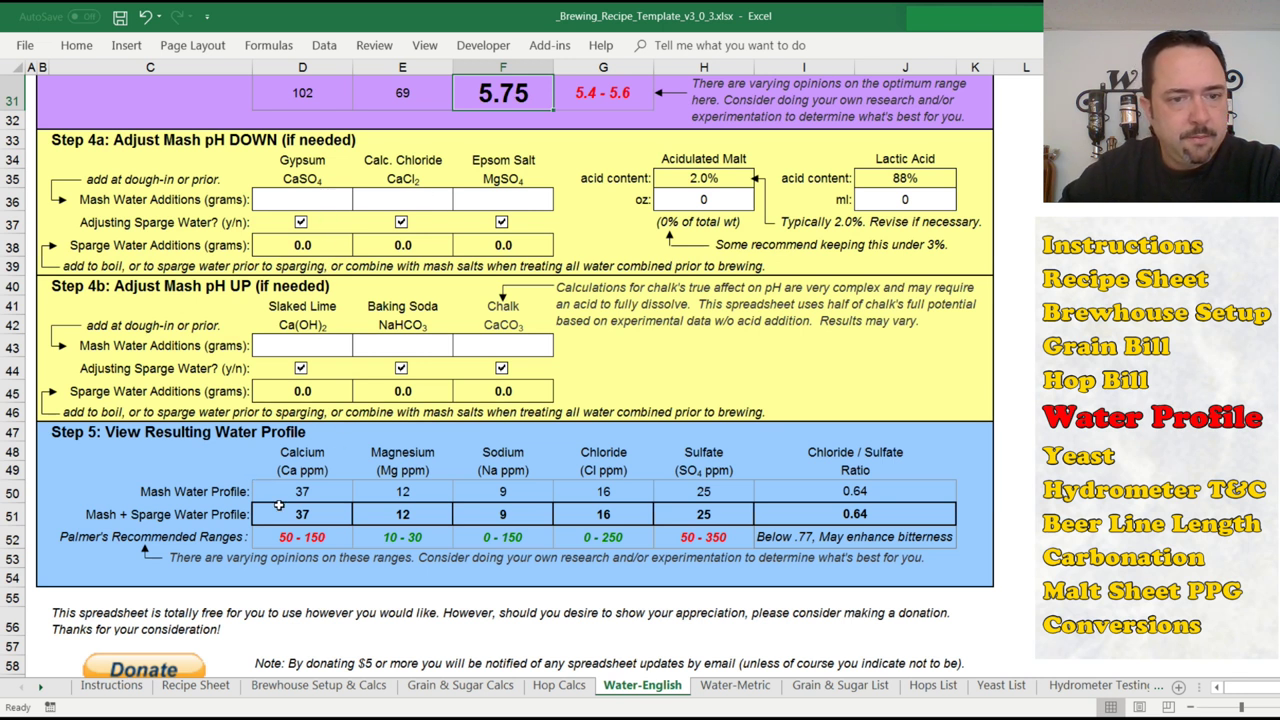
{"action": "left_click_drag", "start_coordinate": [297, 493], "coordinate": [814, 513]}
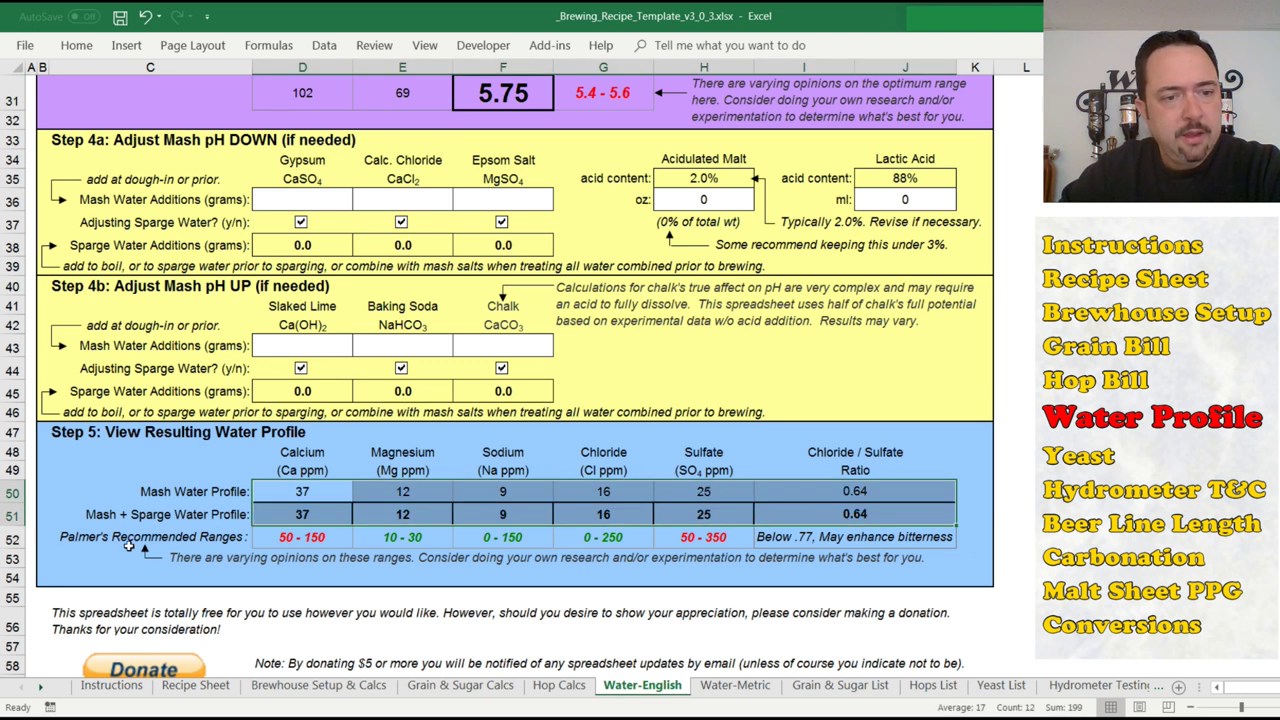
{"action": "left_click_drag", "start_coordinate": [297, 535], "coordinate": [705, 540]}
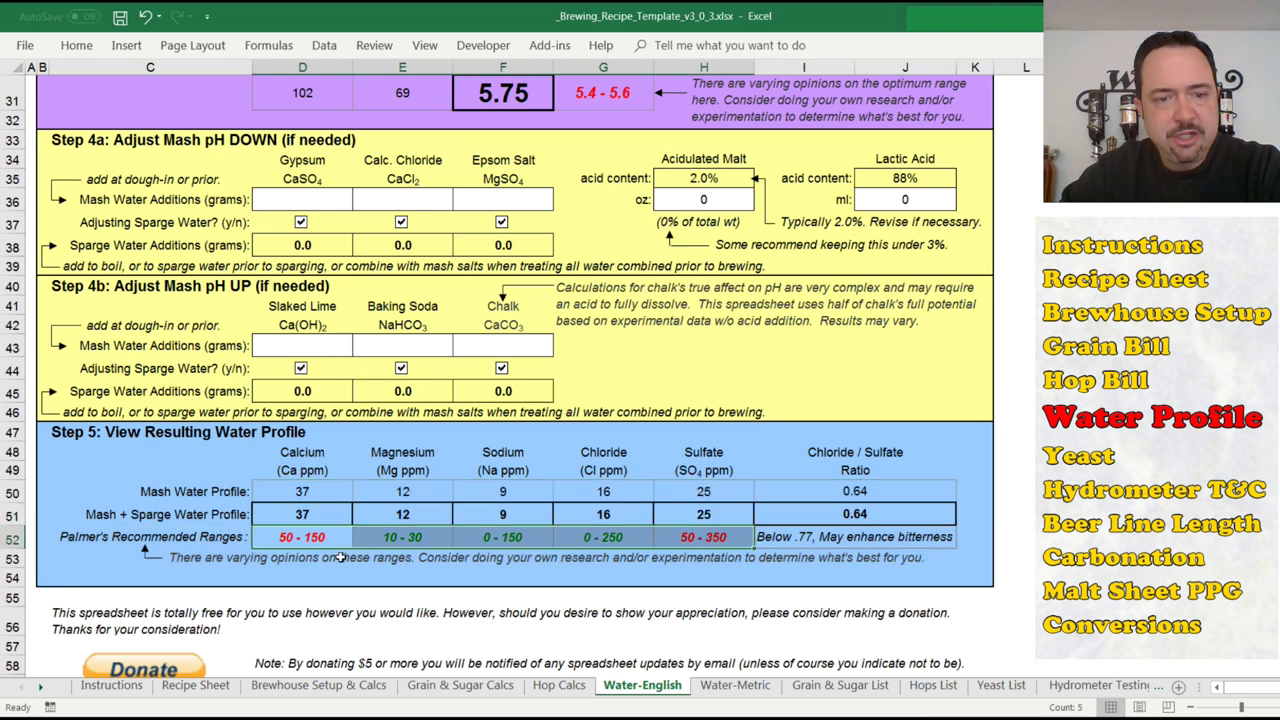
{"action": "left_click", "coordinate": [316, 537]}
{"action": "left_click", "coordinate": [314, 492]}
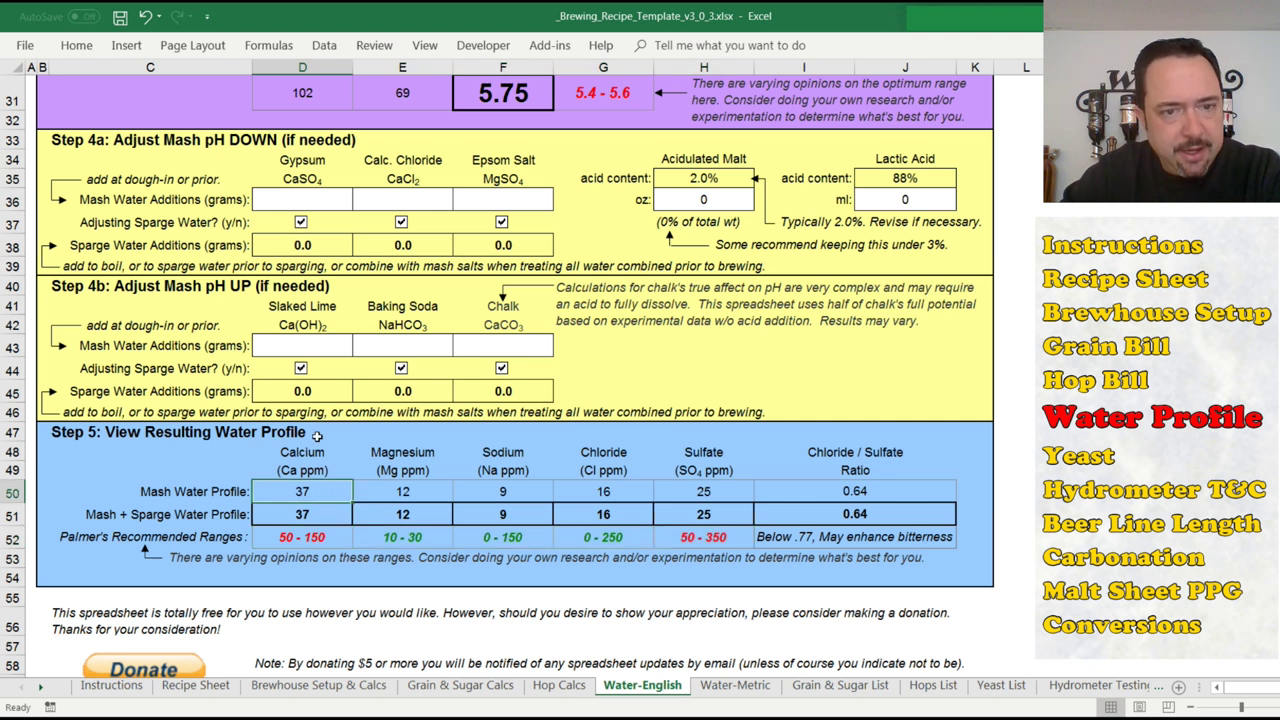
Look at the slaked lime and gypsum mash water addition cells in Steps 4b and 4a alongside the estimated mash pH.
{"action": "left_click", "coordinate": [306, 347]}
{"action": "left_click", "coordinate": [317, 196]}
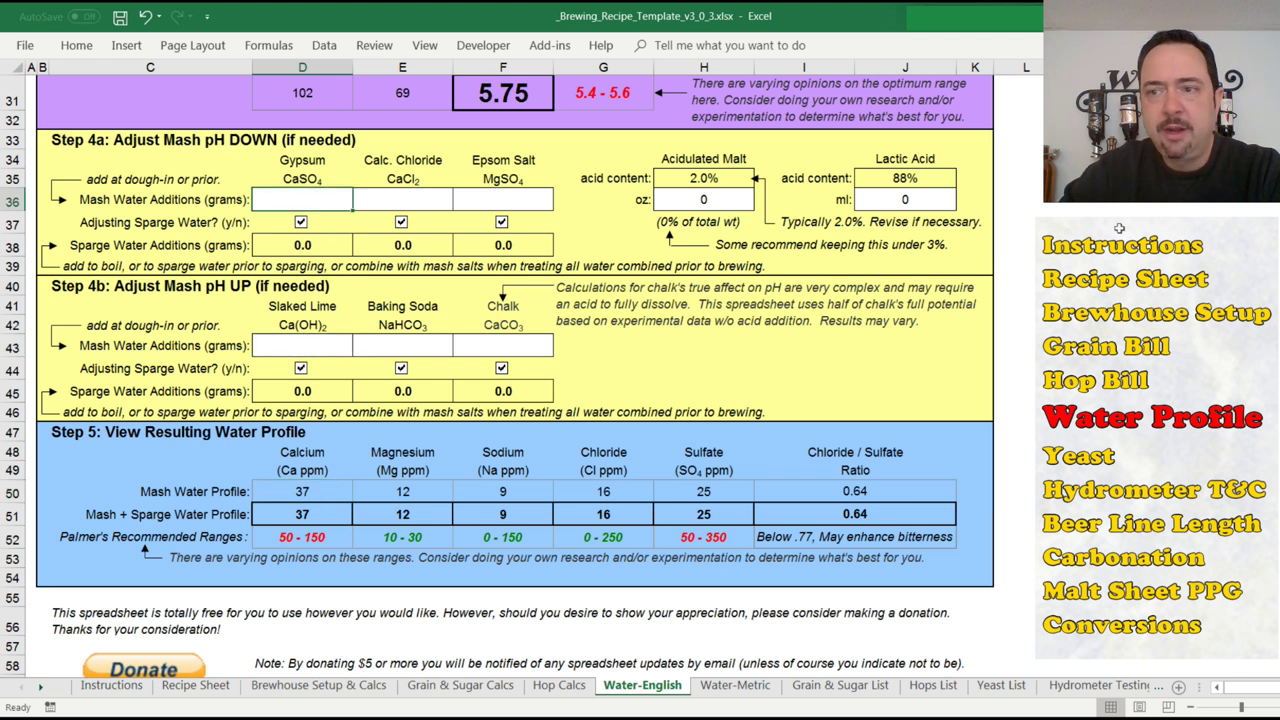
{"action": "scroll", "coordinate": [500, 376], "scroll_direction": "up", "scroll_amount": 1}
{"action": "scroll", "coordinate": [493, 172], "scroll_direction": "up", "scroll_amount": 1}
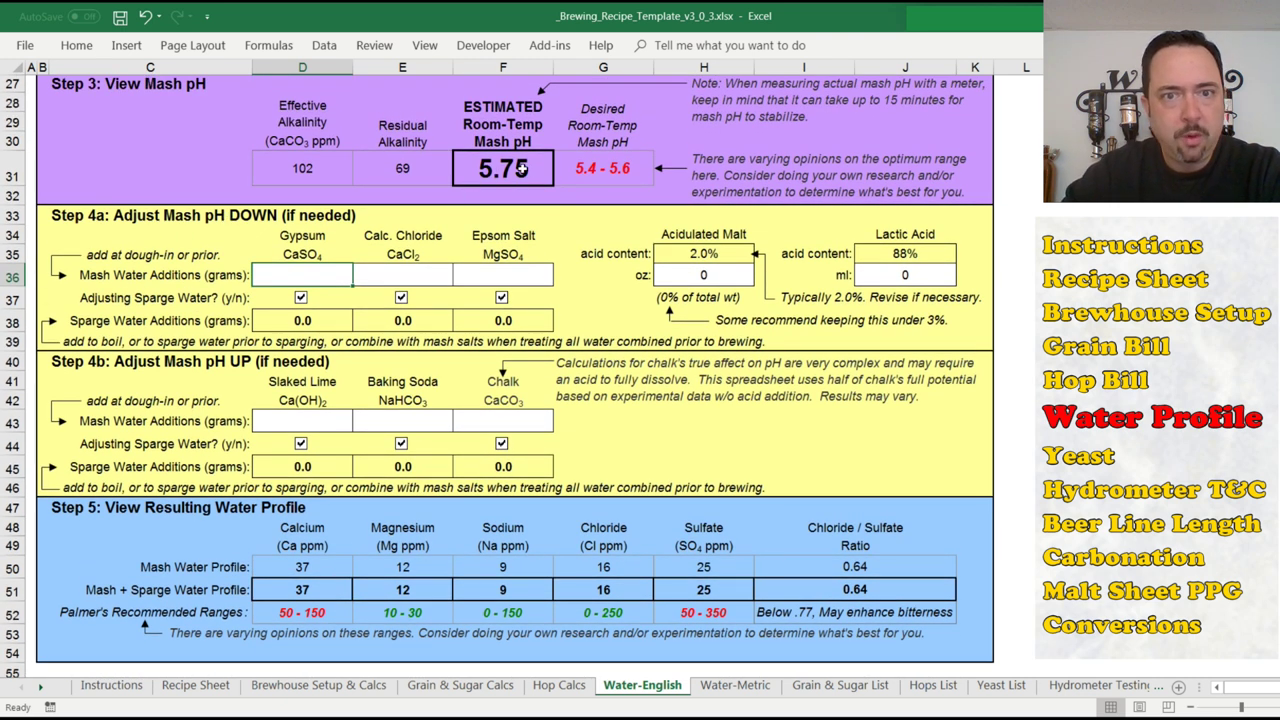
Try a gypsum mash water addition of 3 grams in Step 4a to bring the mash pH toward the desired range.
{"action": "left_click", "coordinate": [620, 169]}
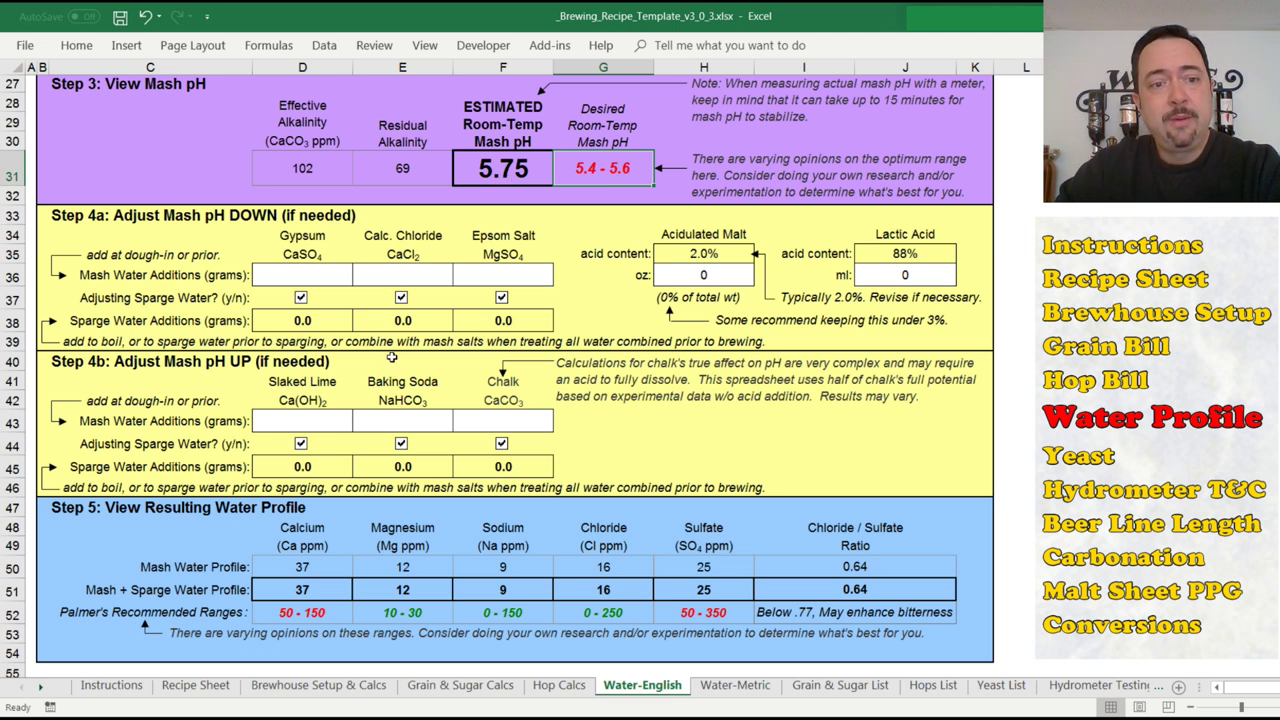
{"action": "left_click", "coordinate": [298, 268]}
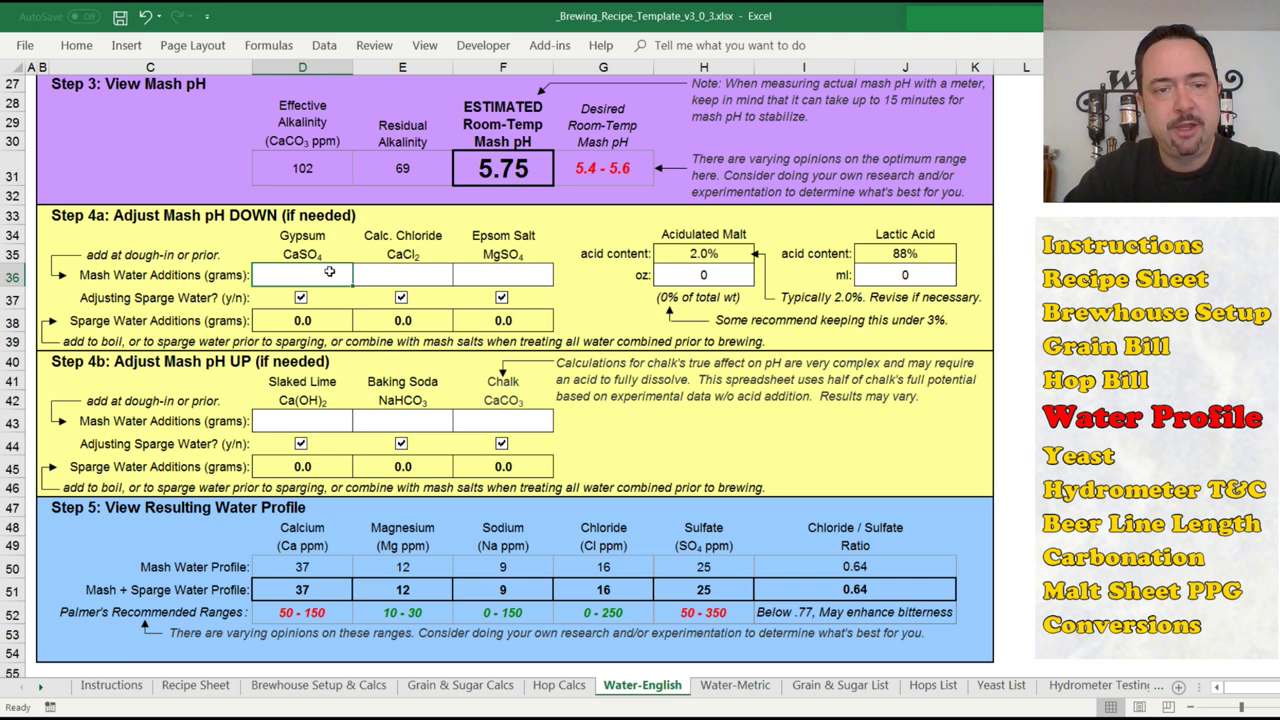
{"action": "type", "text": "3"}
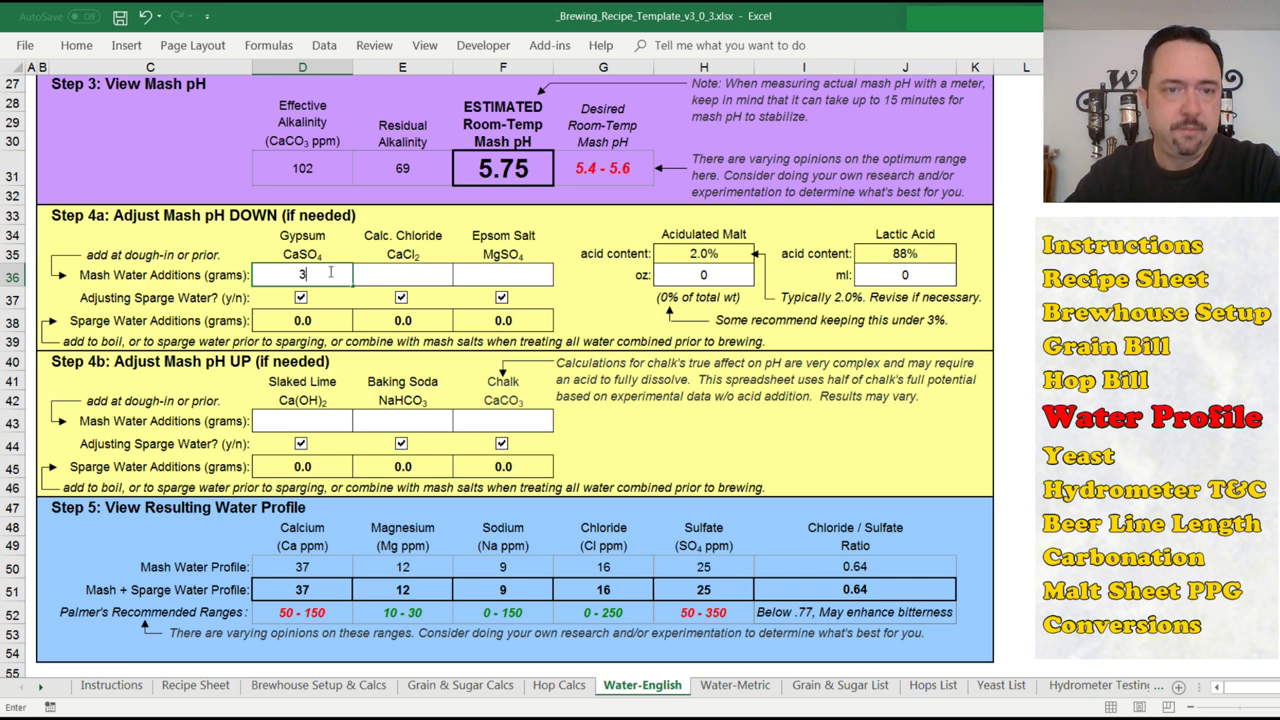
{"action": "key", "text": "Return"}
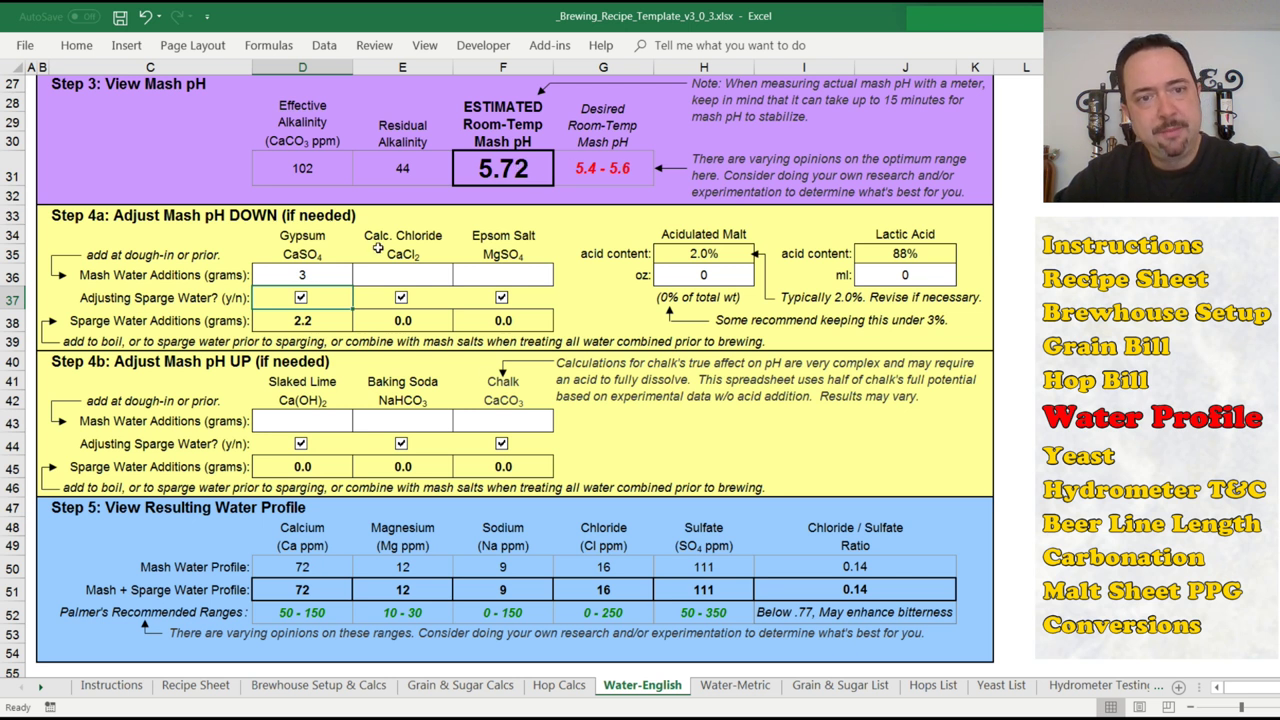
Set the Step 4a mash water additions to 5 g gypsum, 3 g calcium chloride and 2 g Epsom salt.
{"action": "left_click", "coordinate": [327, 270]}
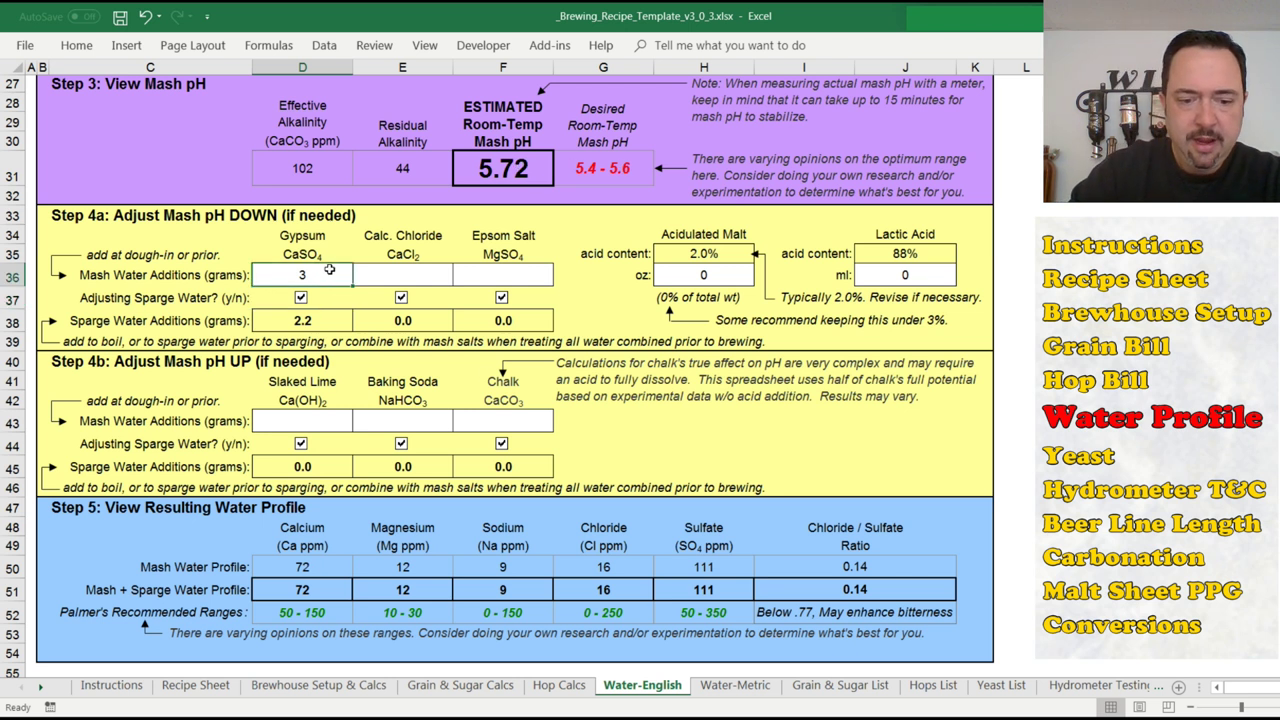
{"action": "type", "text": "5"}
{"action": "key", "text": "Return"}
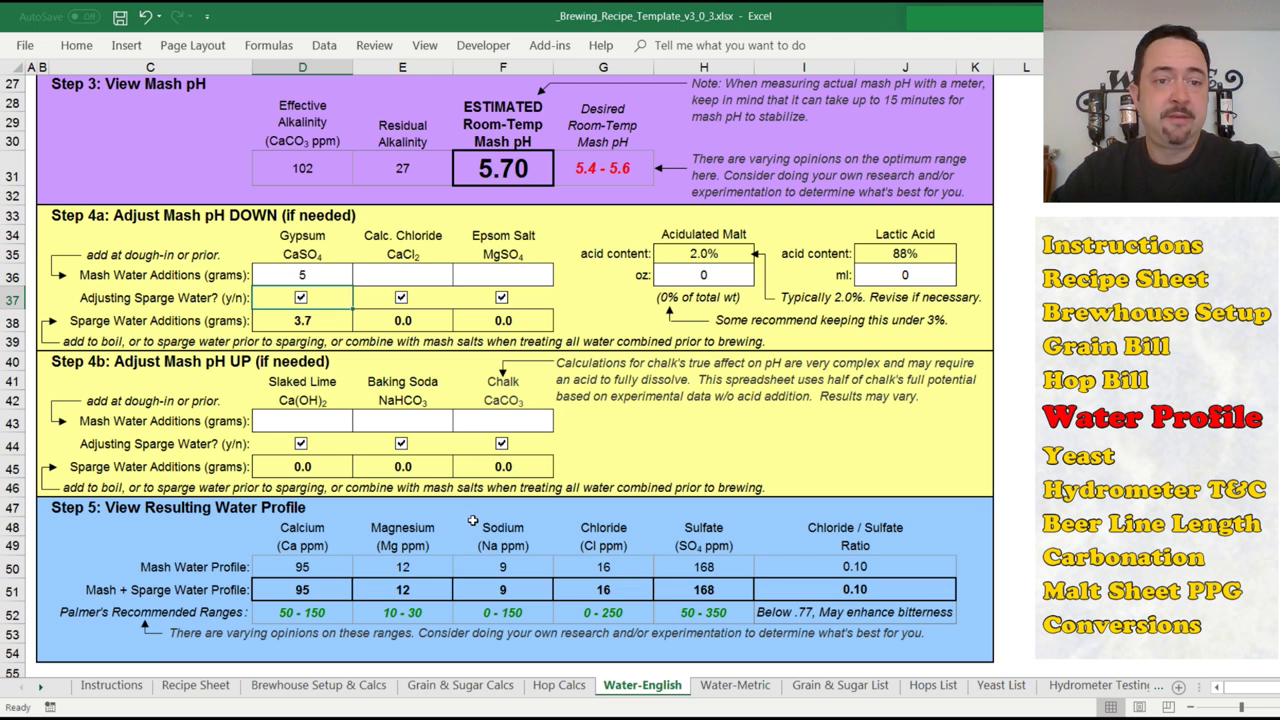
{"action": "left_click", "coordinate": [405, 273]}
{"action": "type", "text": "3"}
{"action": "key", "text": "Return"}
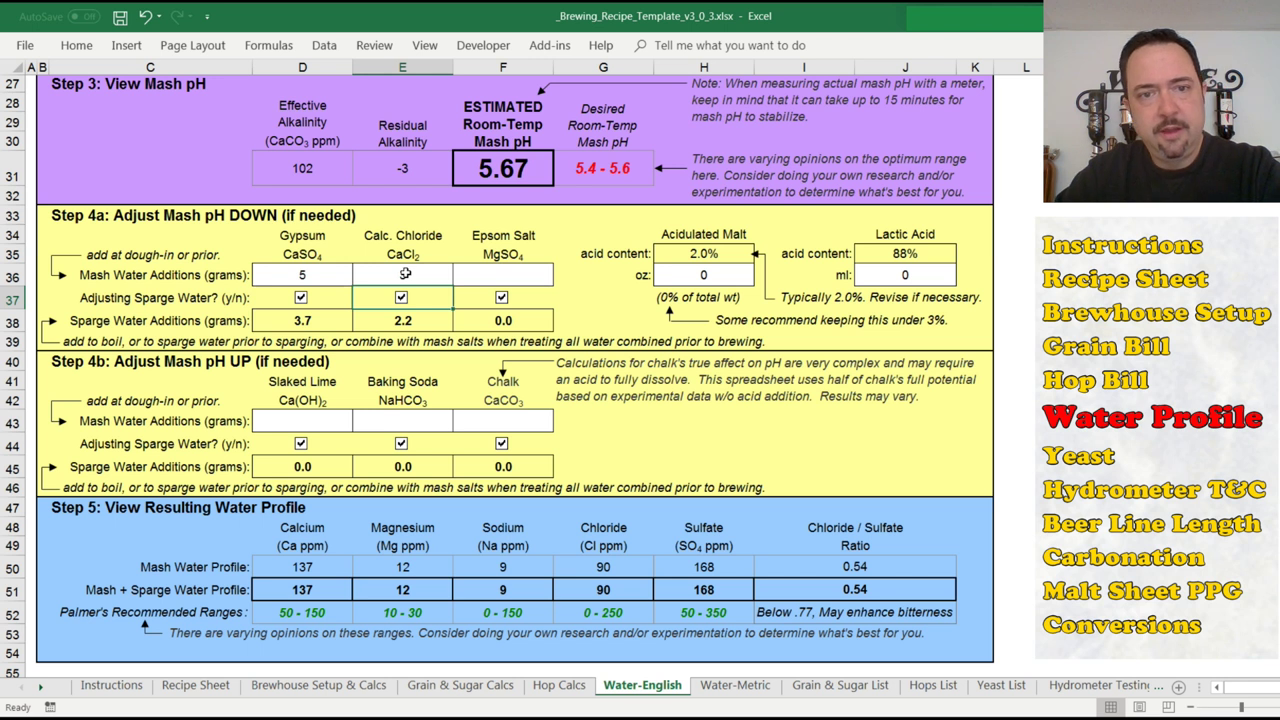
{"action": "left_click", "coordinate": [490, 273]}
{"action": "type", "text": "2"}
{"action": "key", "text": "Return"}
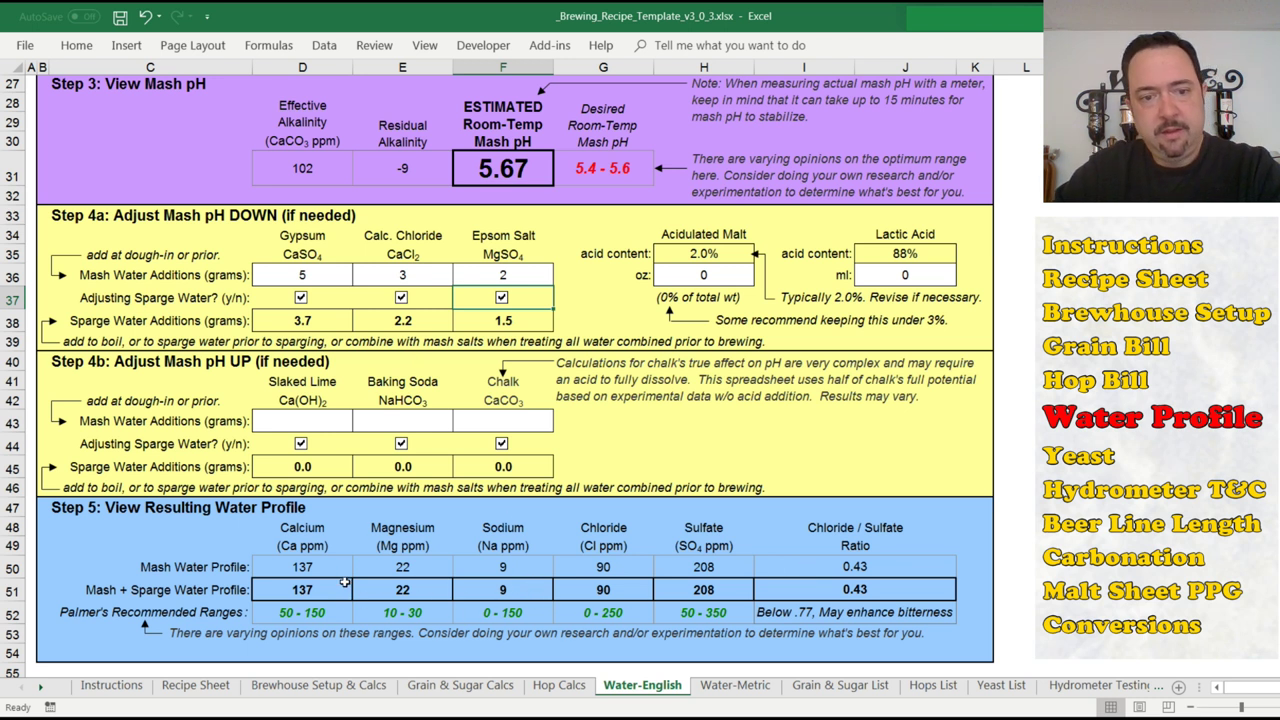
Compare the resulting water profiles in Step 5 with the adjusted mineral values under Water Information on Recipe Sheet.
{"action": "left_click_drag", "start_coordinate": [337, 587], "coordinate": [820, 575]}
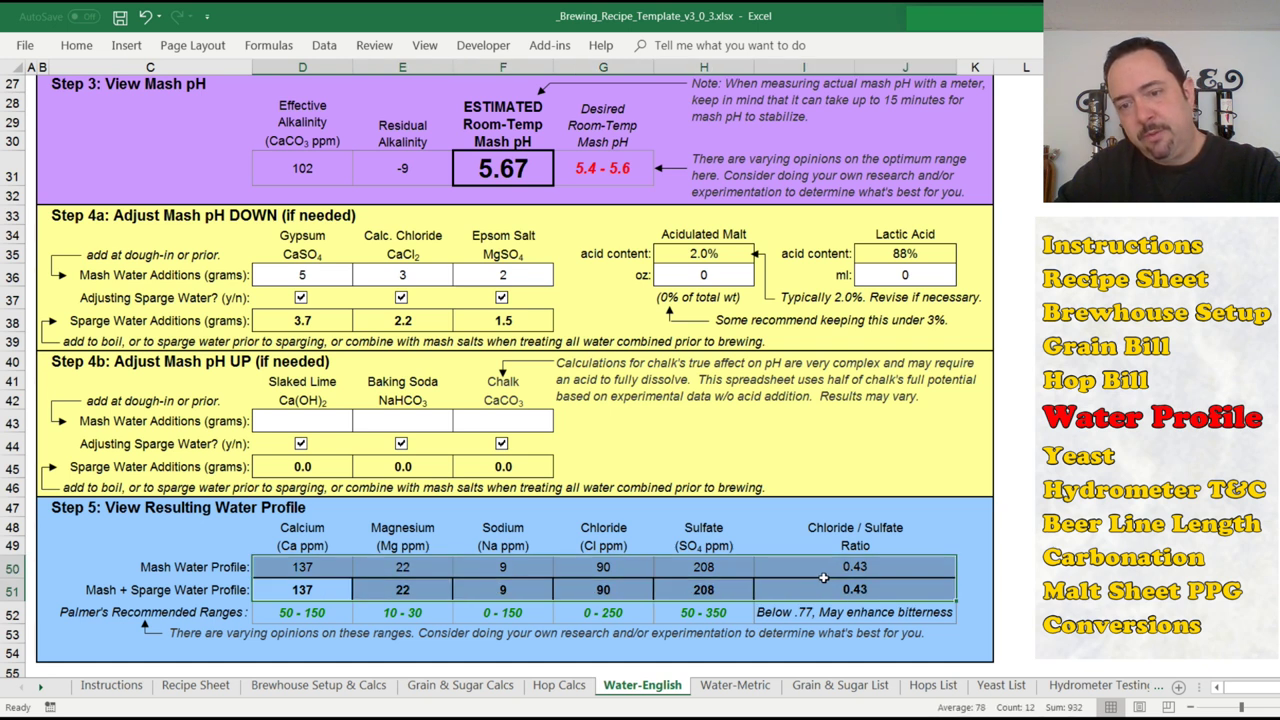
{"action": "left_click", "coordinate": [200, 688]}
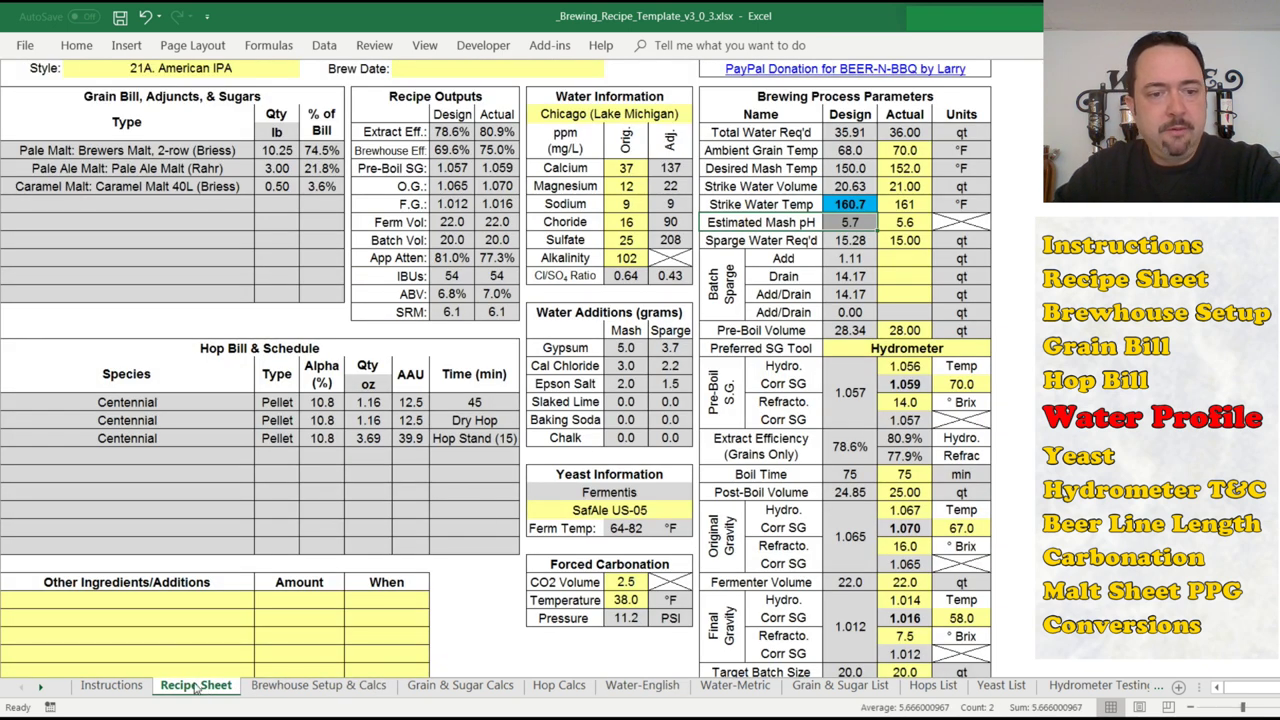
{"action": "left_click", "coordinate": [676, 168]}
{"action": "left_click_drag", "start_coordinate": [678, 168], "coordinate": [678, 234]}
{"action": "left_click_drag", "start_coordinate": [677, 263], "coordinate": [677, 276]}
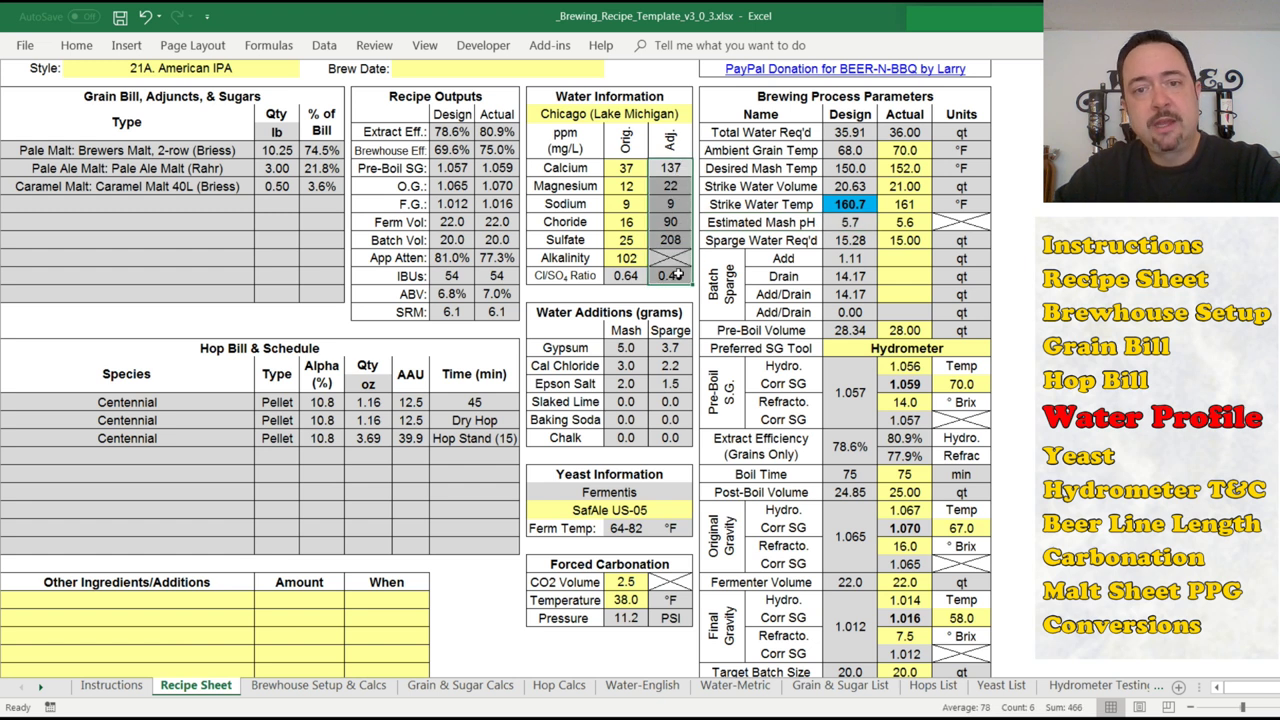
Check Water-English again and examine the mash and sparge water additions listed on Recipe Sheet.
{"action": "left_click", "coordinate": [661, 695]}
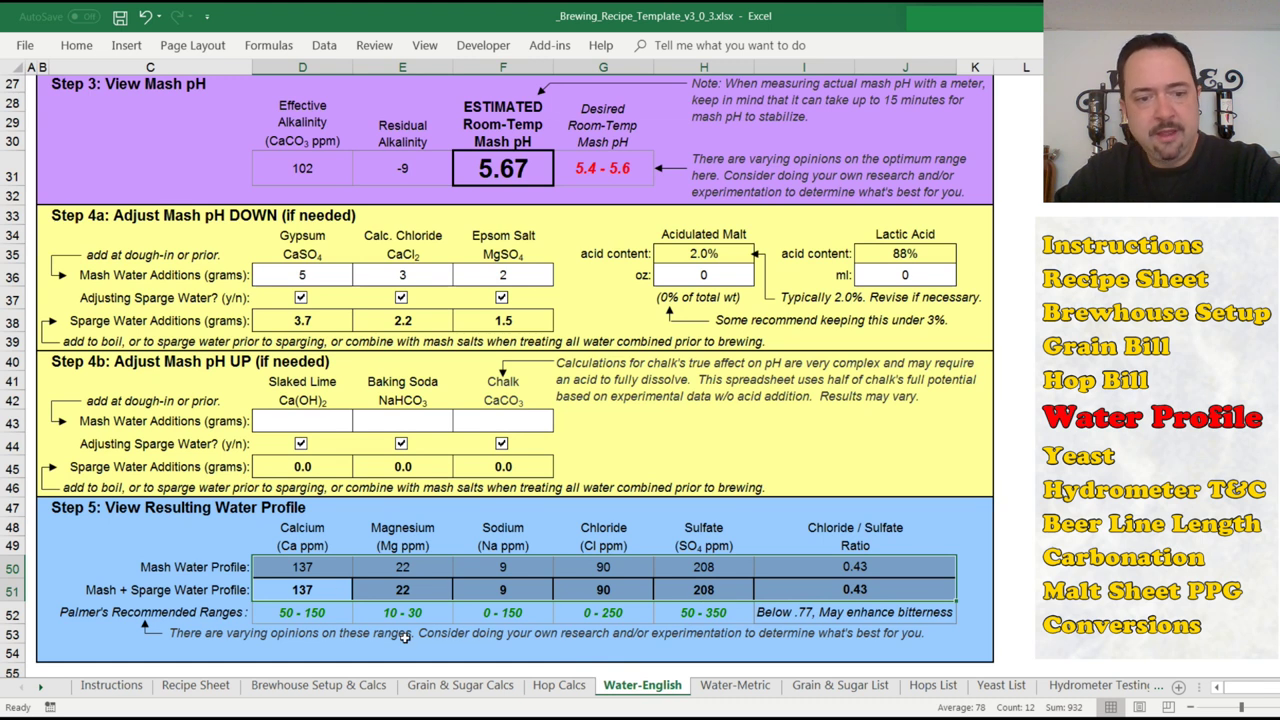
{"action": "left_click", "coordinate": [215, 685]}
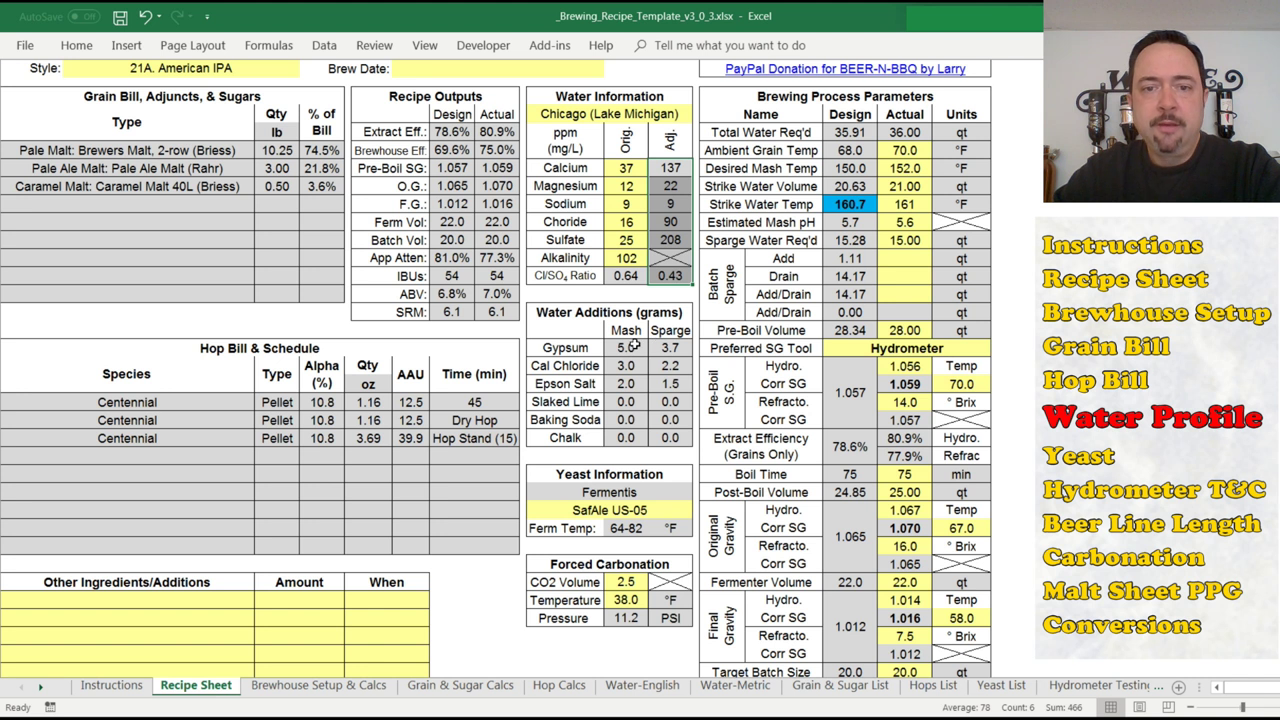
{"action": "left_click_drag", "start_coordinate": [628, 347], "coordinate": [671, 432]}
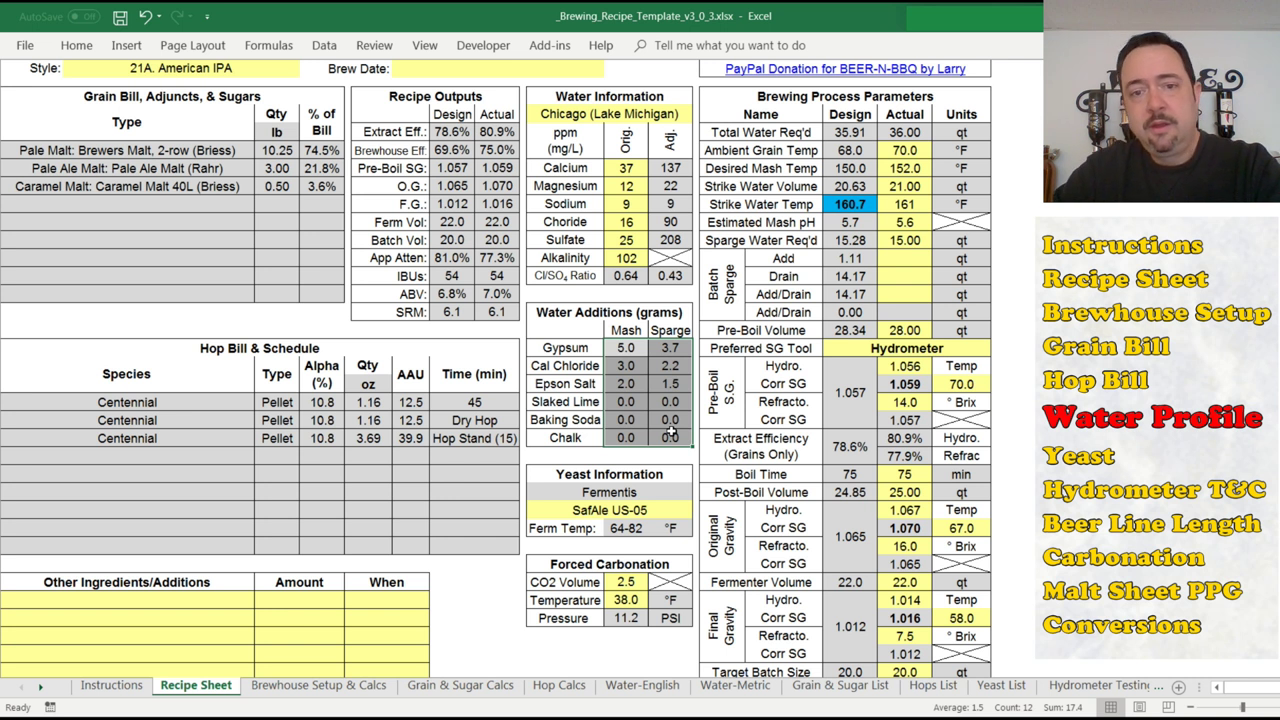
{"action": "left_click", "coordinate": [657, 360]}
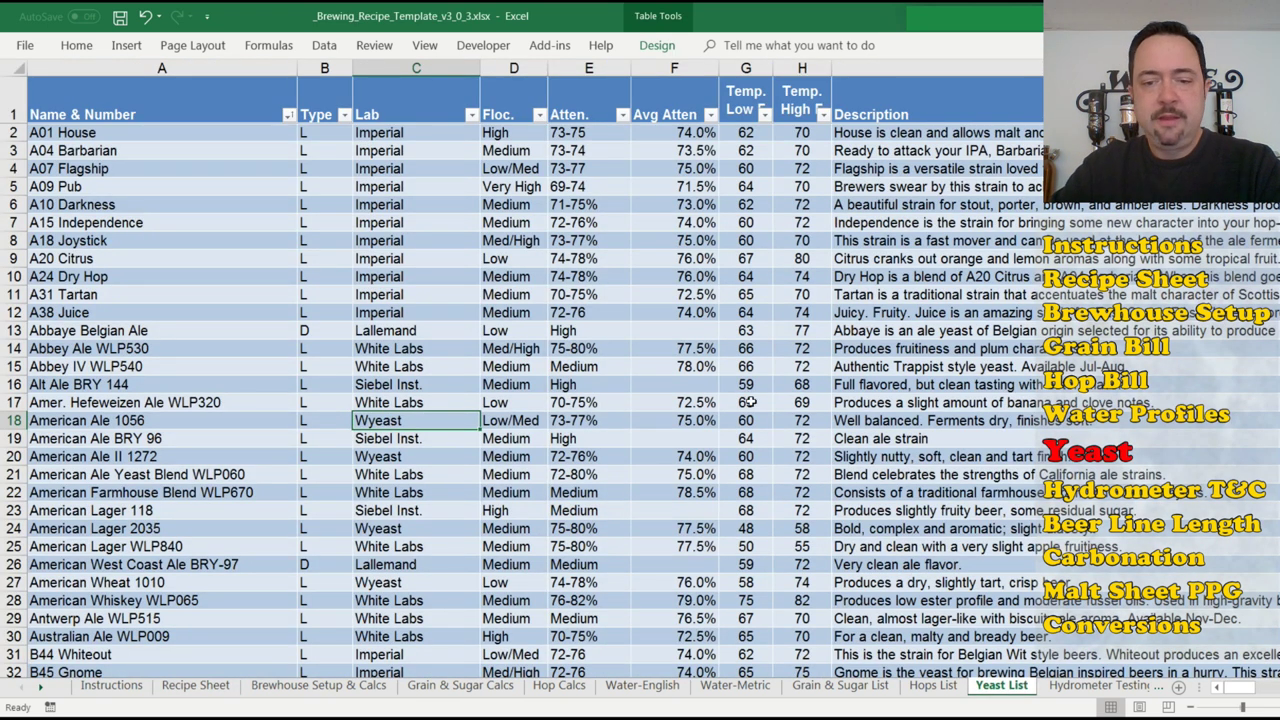
Look through the Grain & Sugar List and Hops List sheets and return to Yeast List.
{"action": "left_click", "coordinate": [840, 686]}
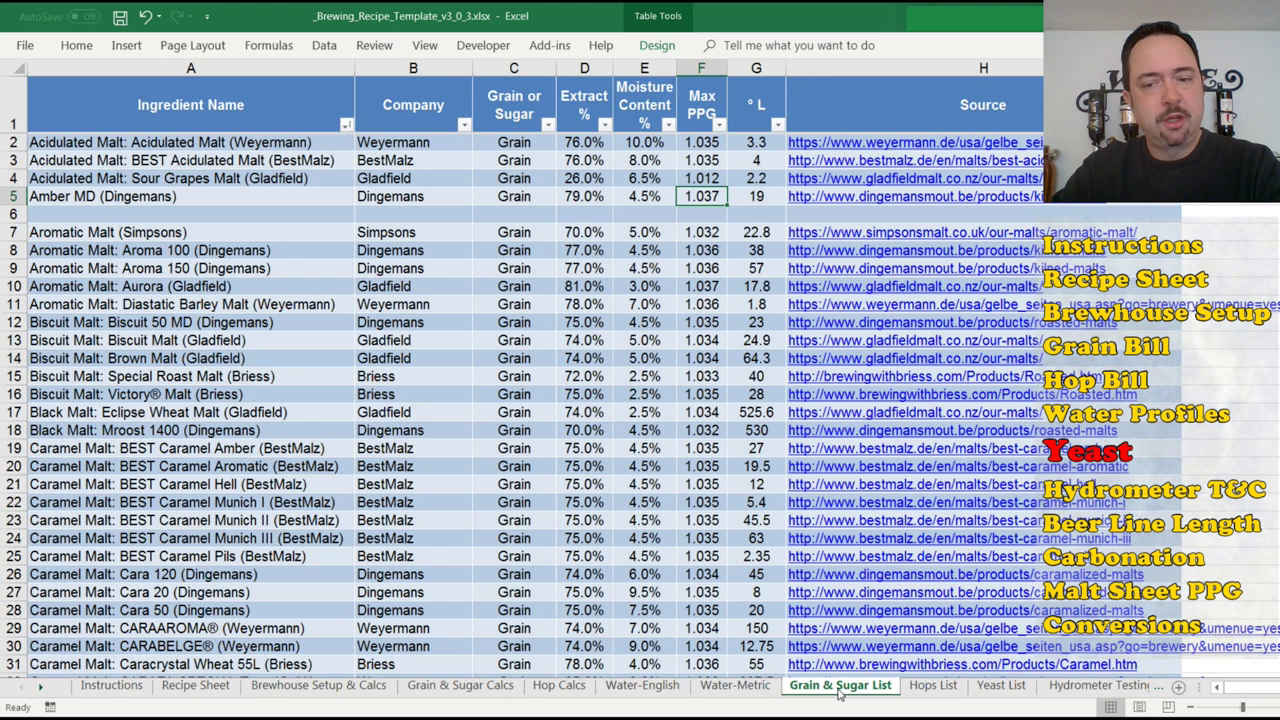
{"action": "left_click", "coordinate": [928, 686]}
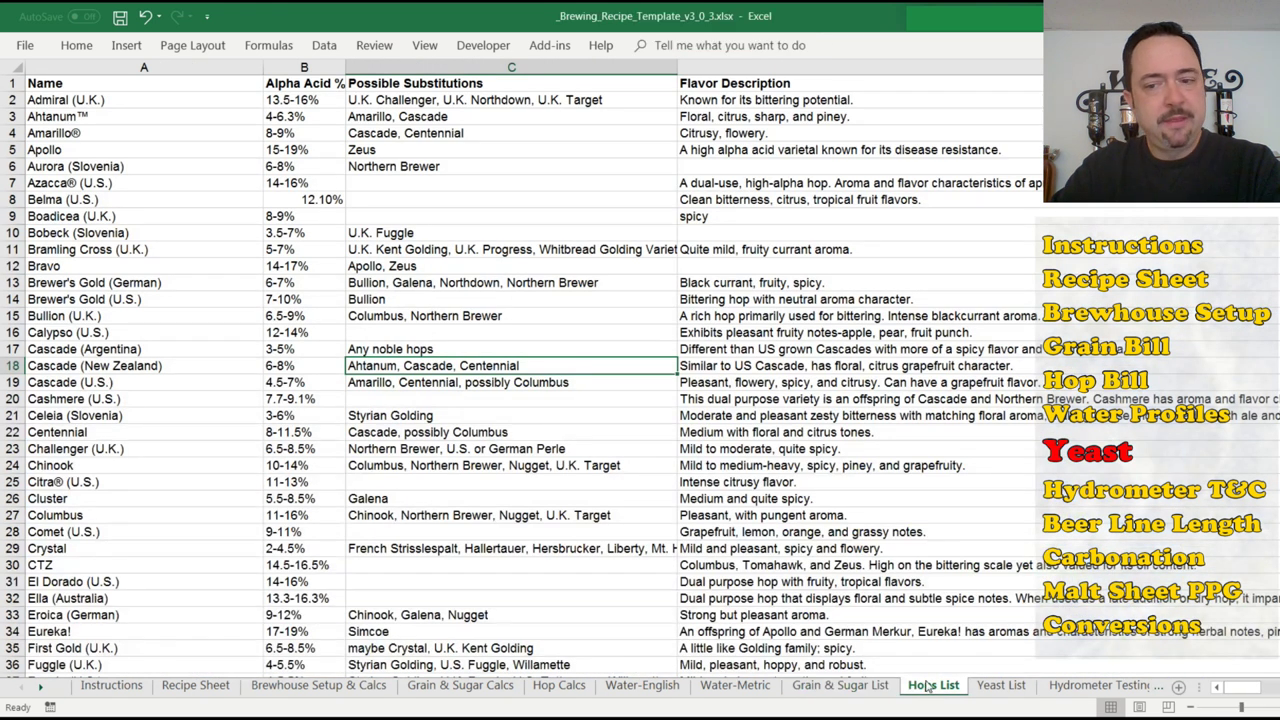
{"action": "left_click", "coordinate": [998, 688]}
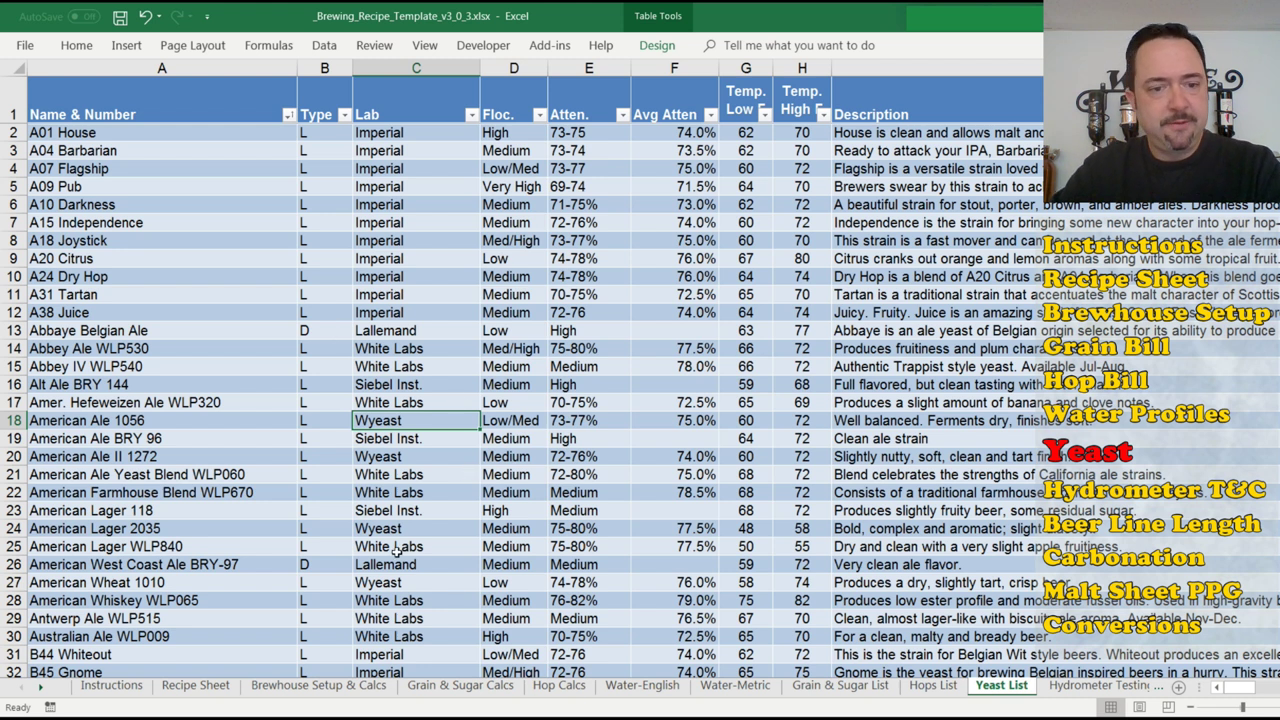
Change the yeast under Yeast Information on Recipe Sheet to Brewferm Blanche.
{"action": "left_click", "coordinate": [205, 688]}
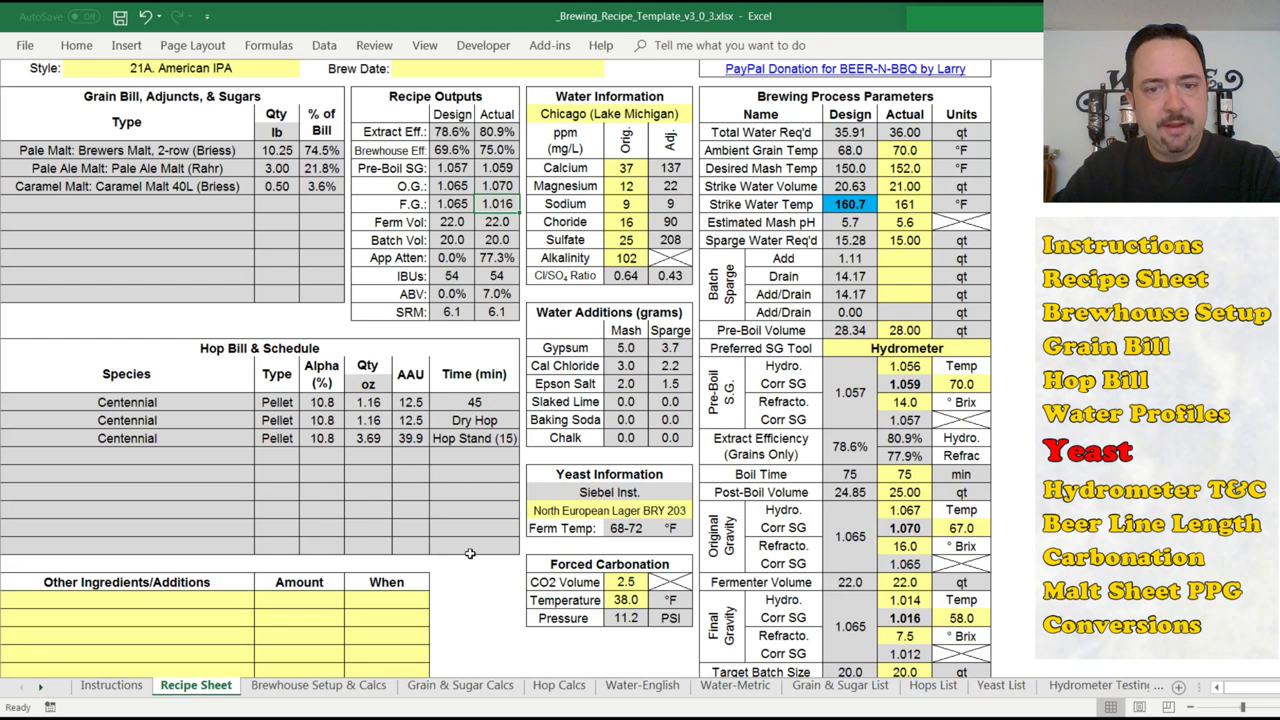
{"action": "left_click", "coordinate": [606, 510]}
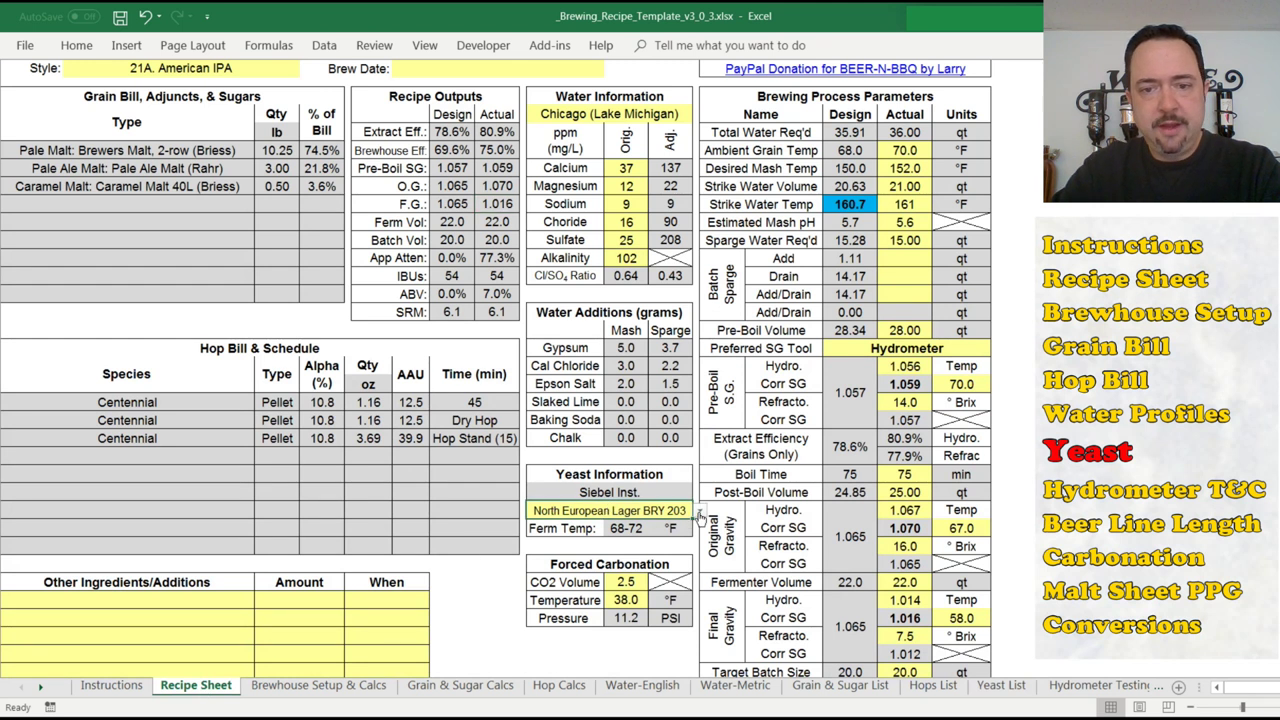
{"action": "left_click", "coordinate": [700, 514]}
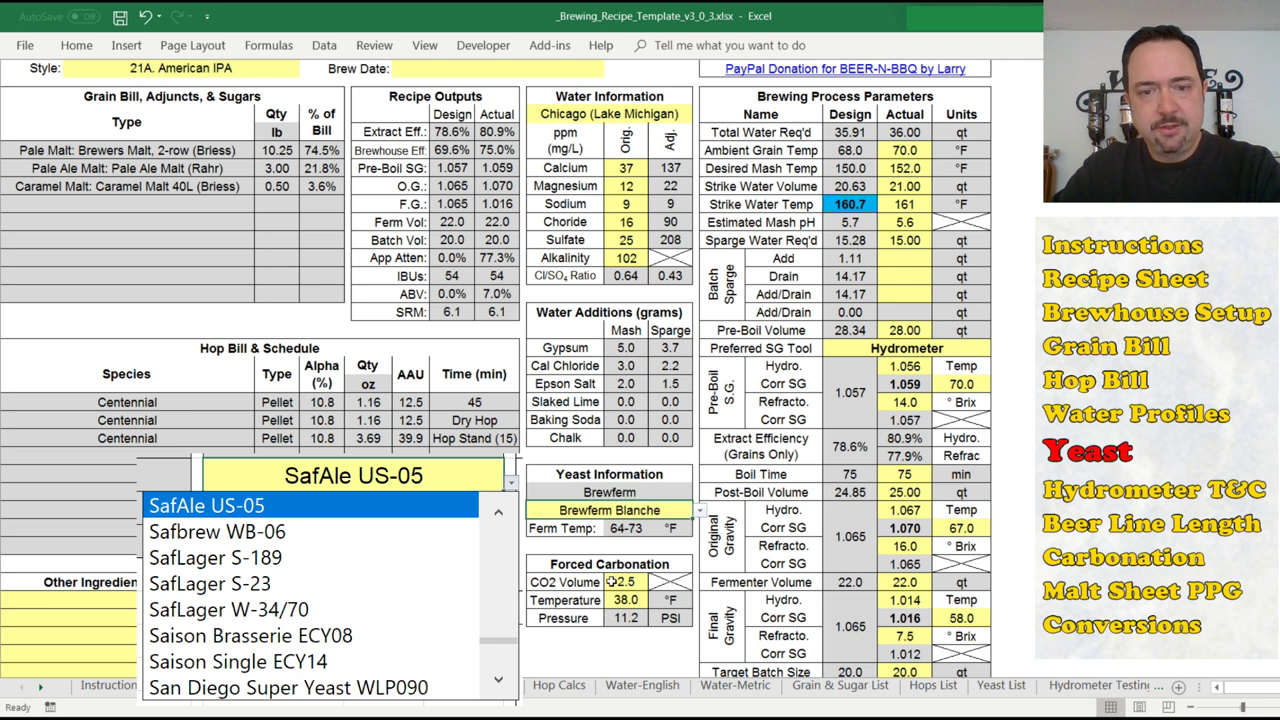
Examine the fermentation temperature and lab filled in for the chosen yeast on Recipe Sheet.
{"action": "left_click", "coordinate": [626, 528]}
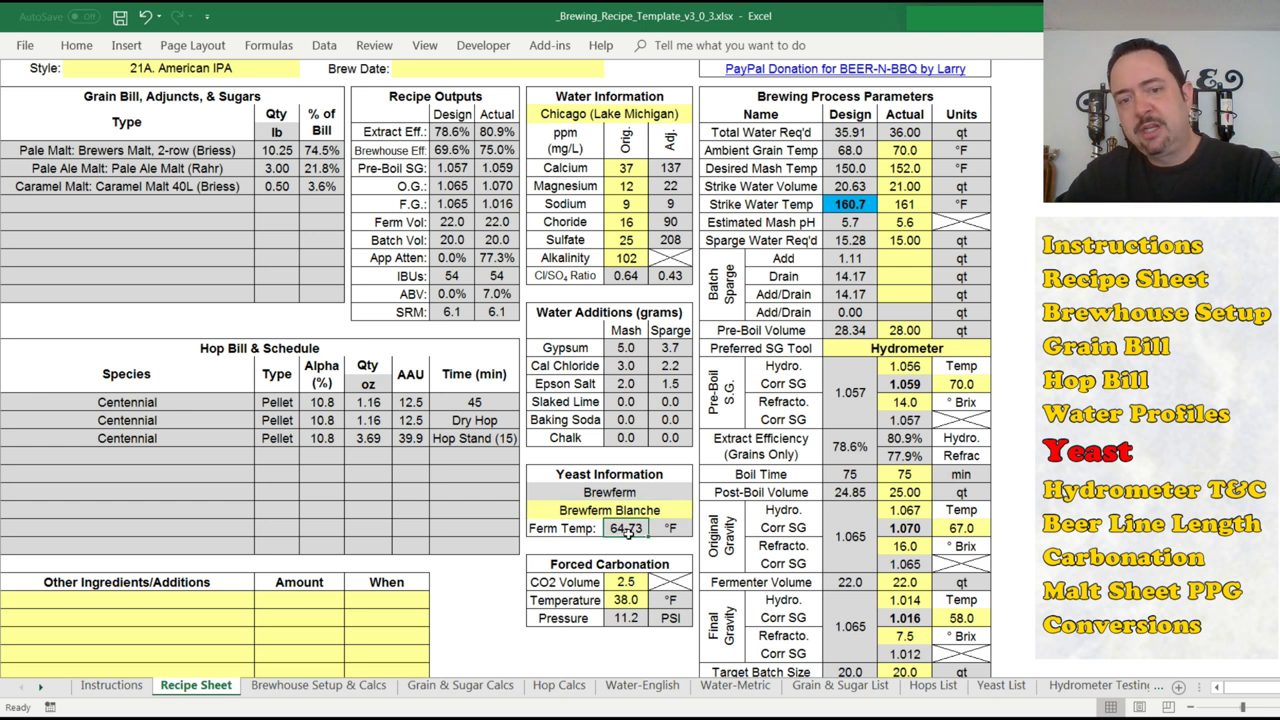
{"action": "left_click", "coordinate": [631, 492]}
{"action": "left_click", "coordinate": [680, 516]}
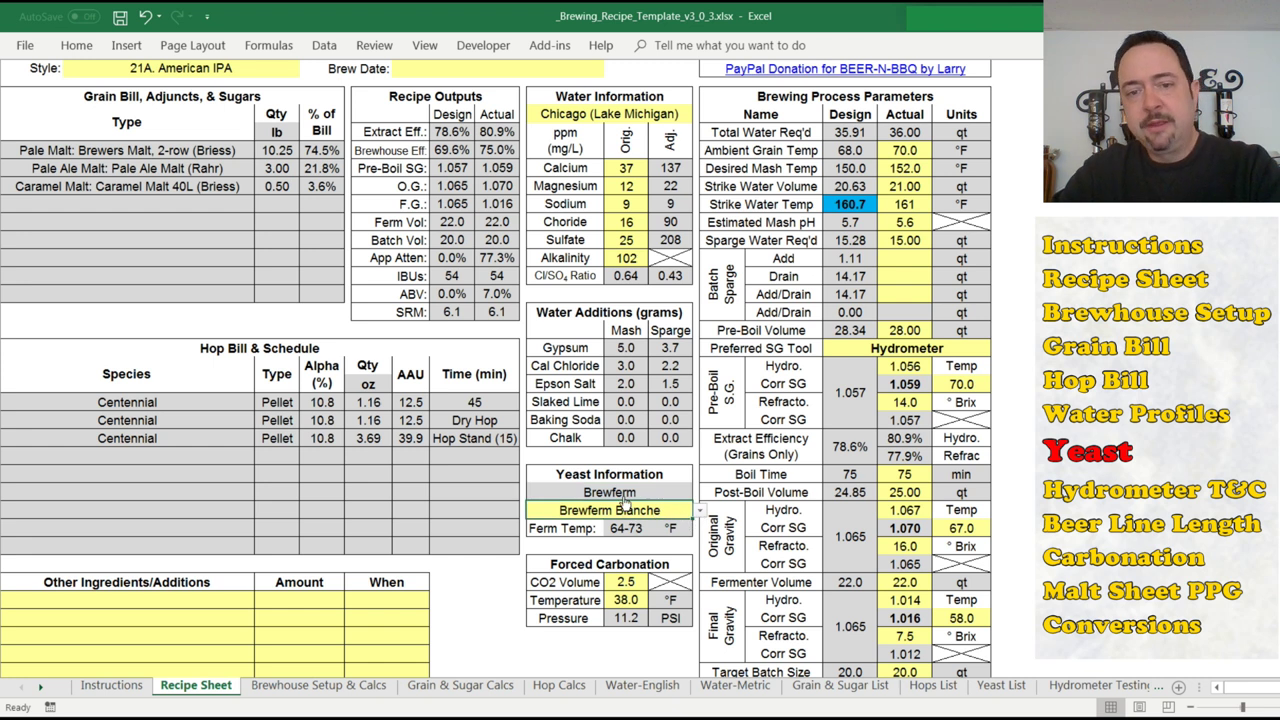
Examine the attenuation, average attenuation and low and high temperature columns on Yeast List.
{"action": "left_click", "coordinate": [1001, 686]}
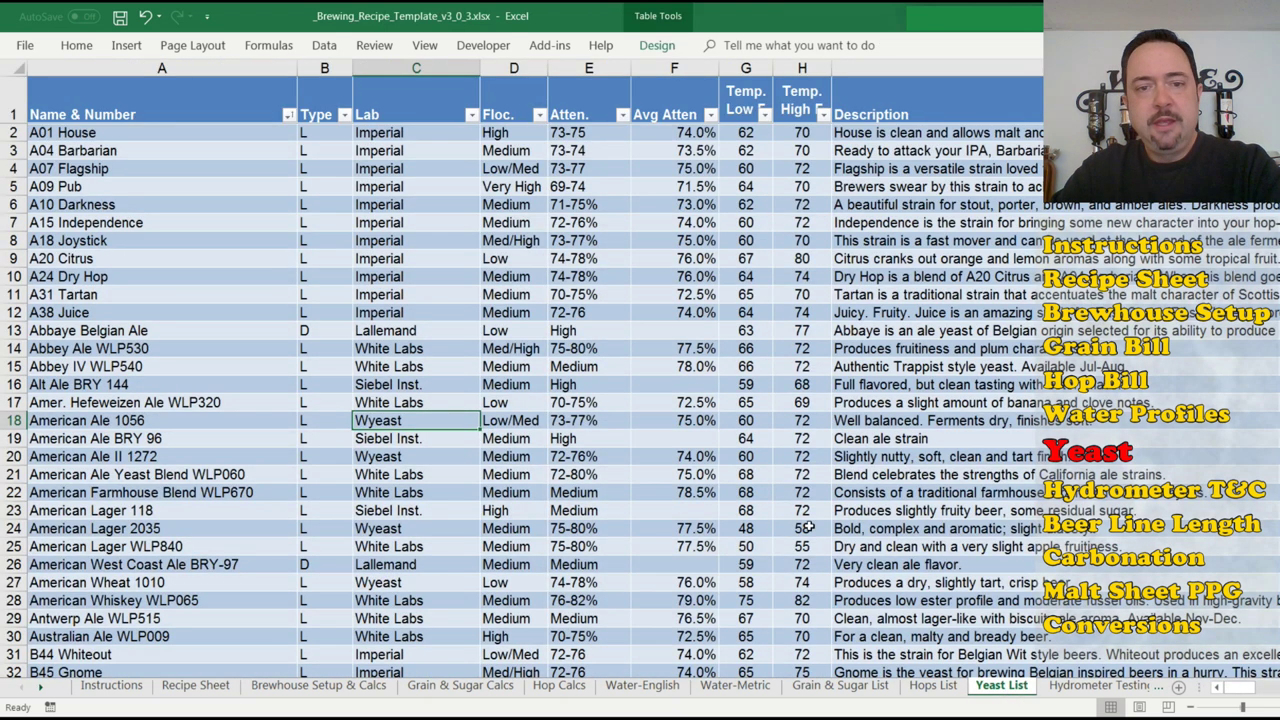
{"action": "left_click", "coordinate": [626, 474]}
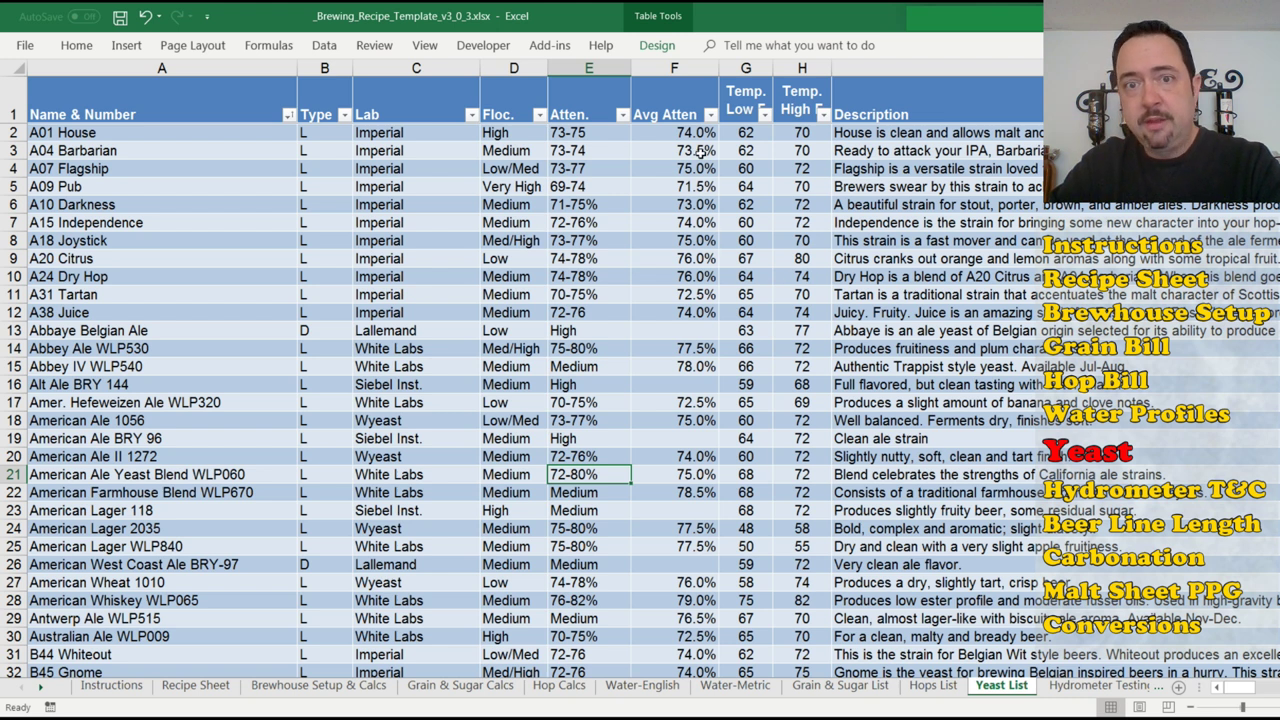
{"action": "left_click", "coordinate": [678, 67]}
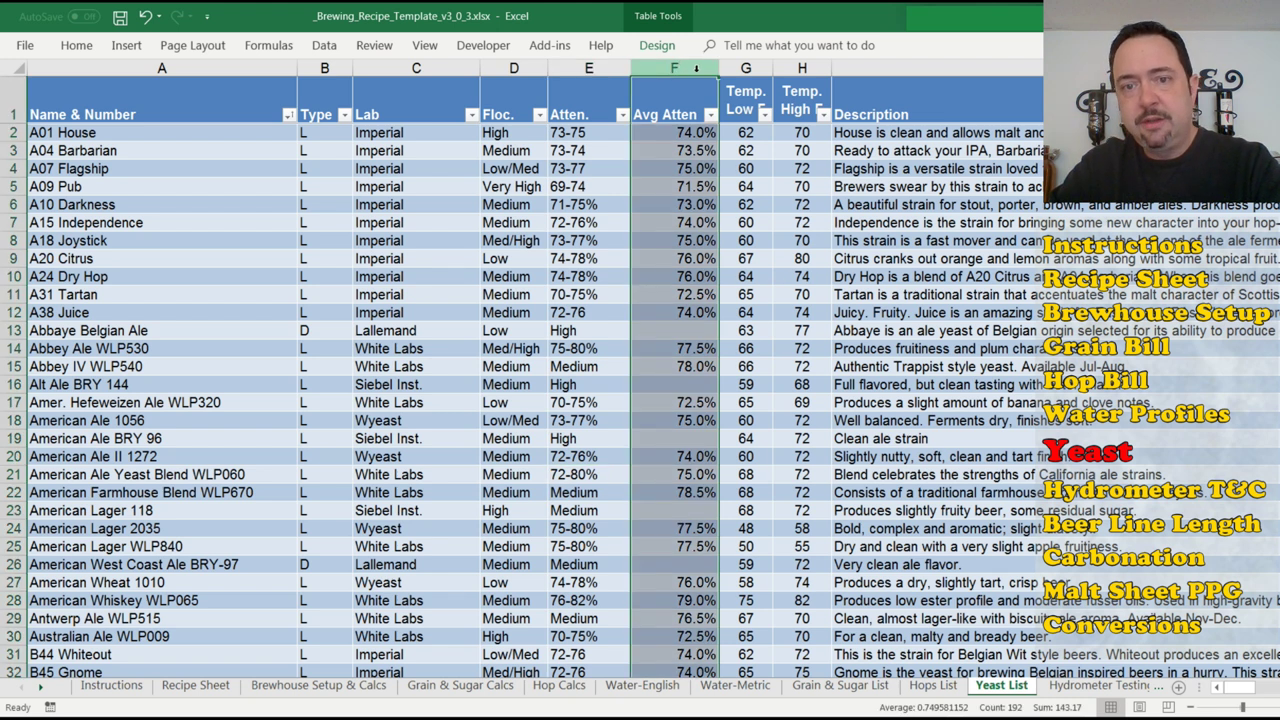
{"action": "left_click_drag", "start_coordinate": [745, 67], "coordinate": [802, 67]}
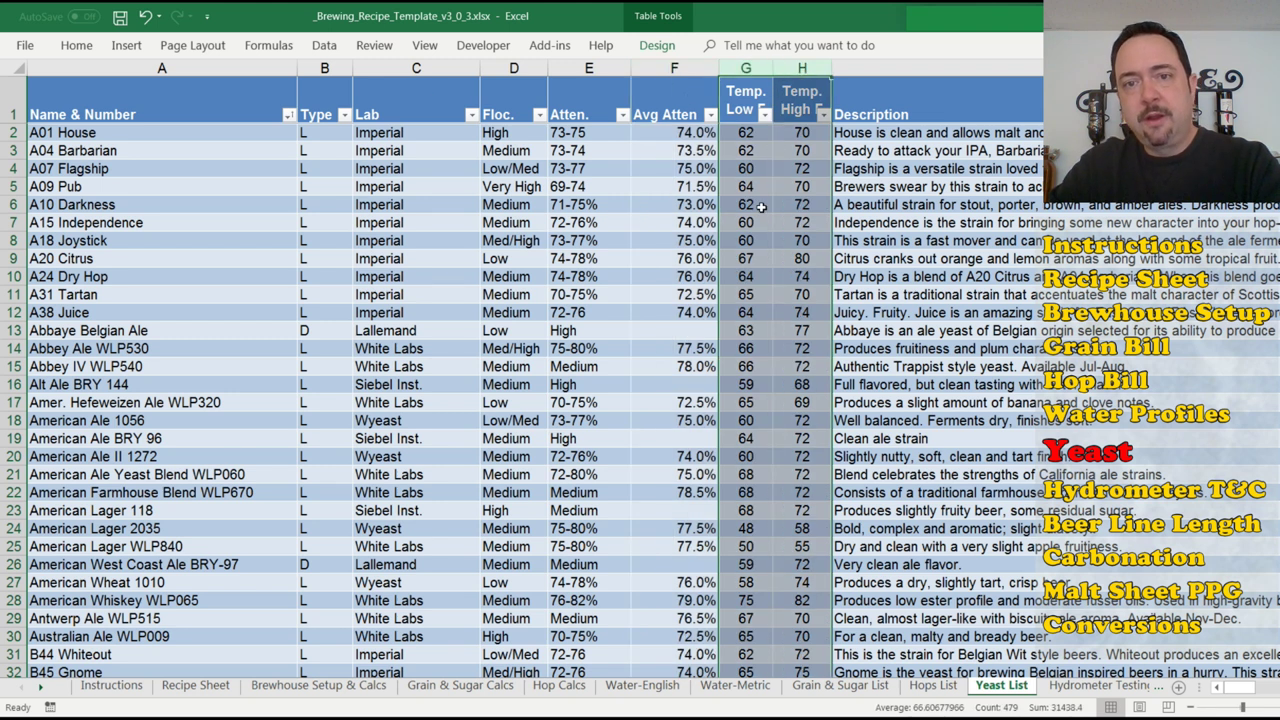
Review the yeast's fermentation temperature on Recipe Sheet and compare the design and actual final gravity in Recipe Outputs.
{"action": "left_click", "coordinate": [200, 685]}
{"action": "left_click", "coordinate": [620, 530]}
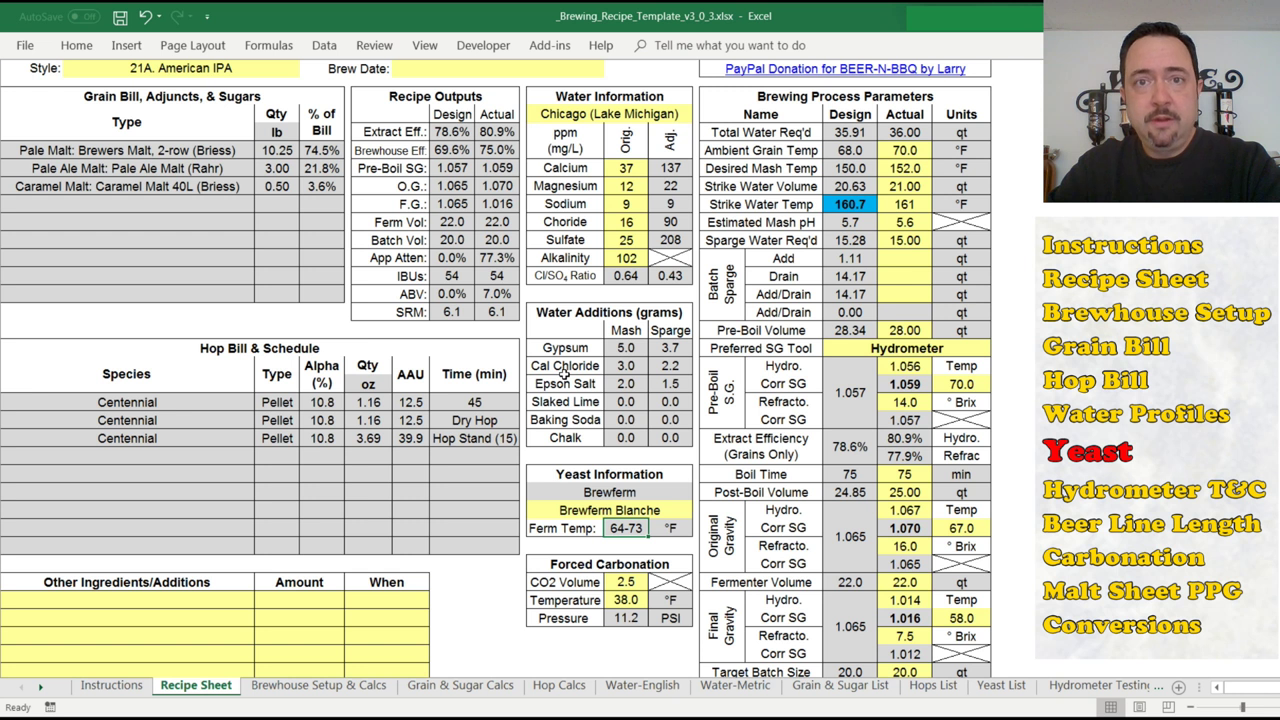
{"action": "left_click", "coordinate": [500, 204]}
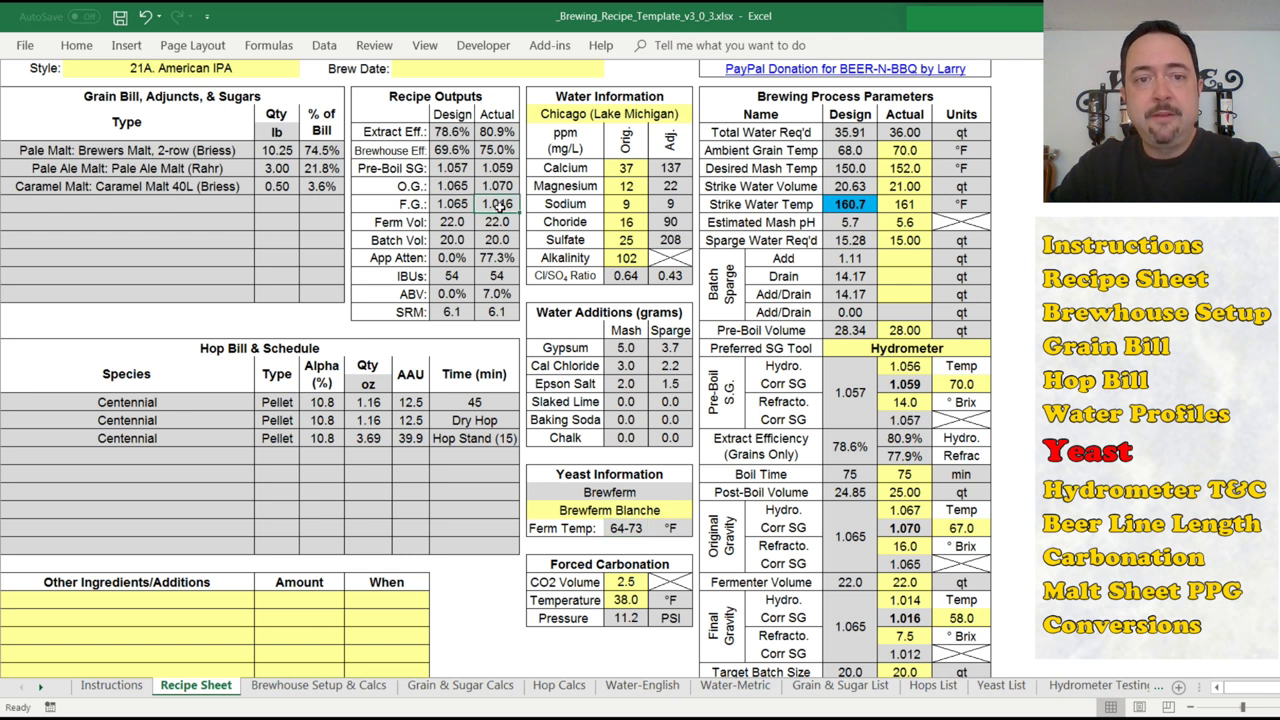
{"action": "left_click_drag", "start_coordinate": [463, 204], "coordinate": [490, 207]}
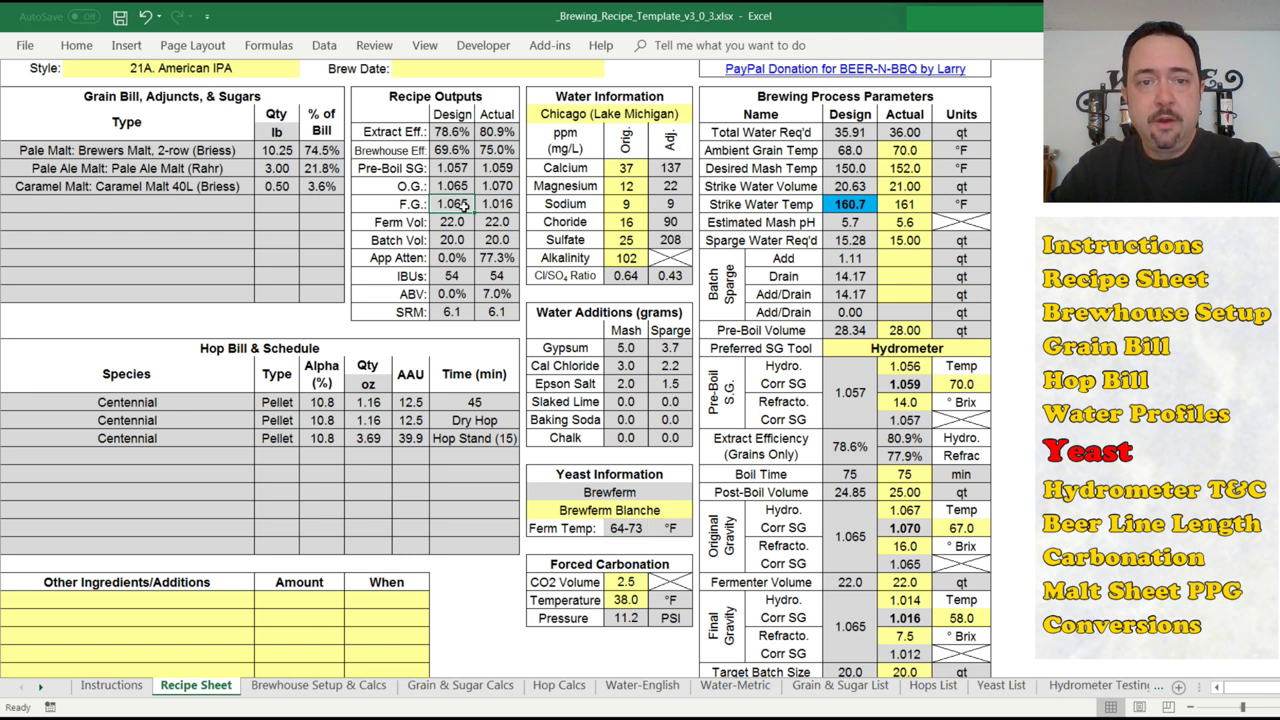
{"action": "left_click", "coordinate": [505, 205]}
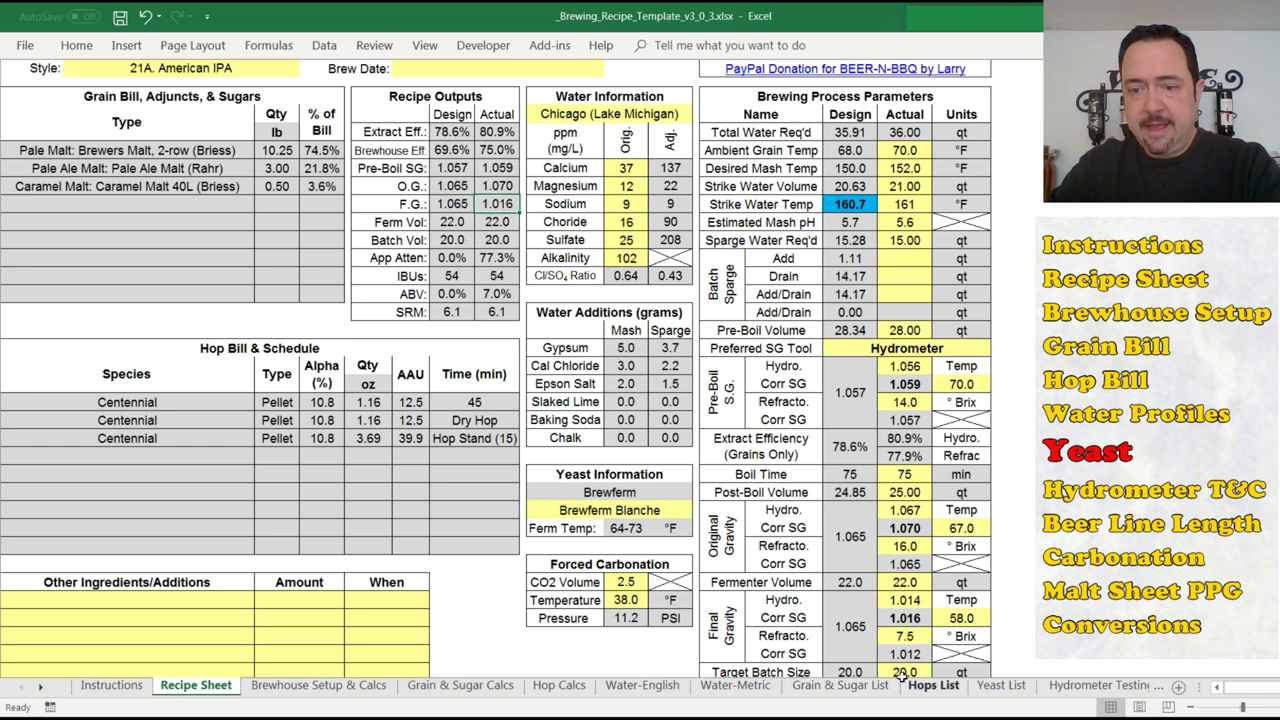
Return to Yeast List and inspect the average attenuation and temperature entries of several strains.
{"action": "left_click", "coordinate": [1003, 686]}
{"action": "left_click", "coordinate": [757, 343]}
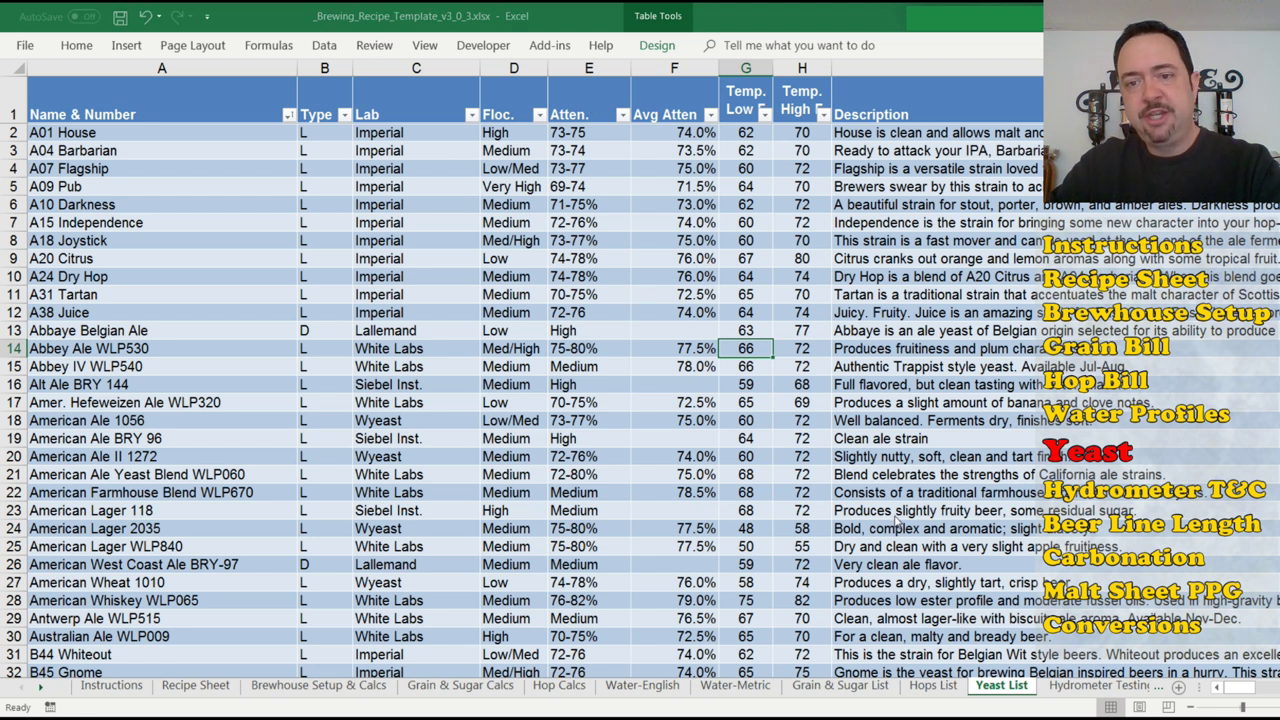
{"action": "left_click", "coordinate": [634, 368]}
{"action": "left_click", "coordinate": [712, 312]}
{"action": "left_click", "coordinate": [720, 312]}
{"action": "left_click", "coordinate": [716, 276]}
{"action": "left_click", "coordinate": [794, 280]}
{"action": "left_click", "coordinate": [752, 240]}
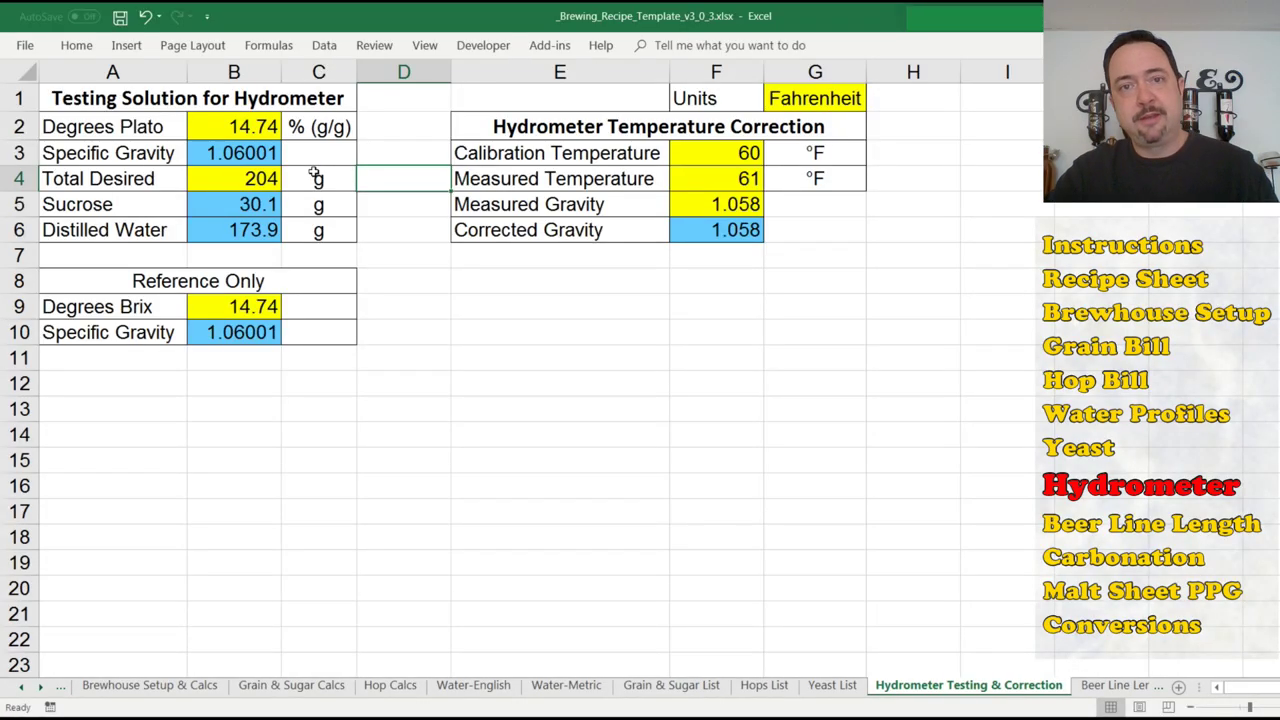
Examine the degrees Plato, specific gravity, total desired, sucrose and distilled water values of the hydrometer testing solution.
{"action": "left_click", "coordinate": [248, 135]}
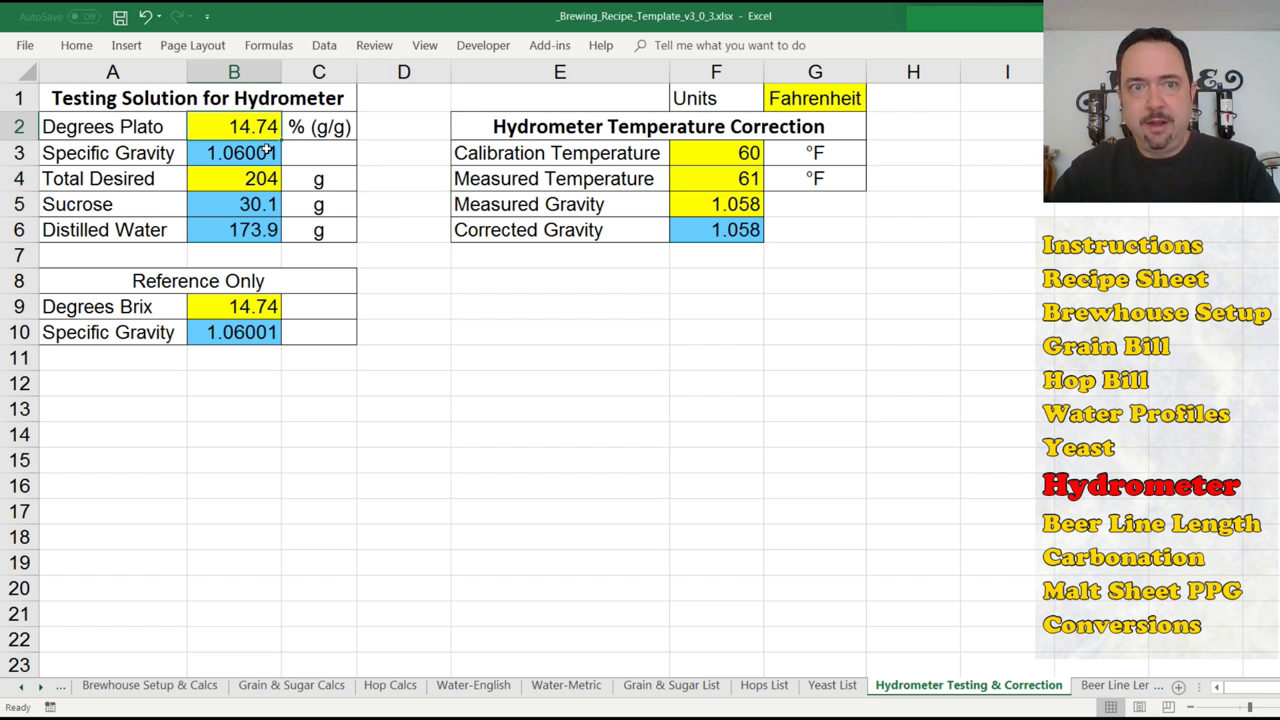
{"action": "left_click", "coordinate": [268, 149]}
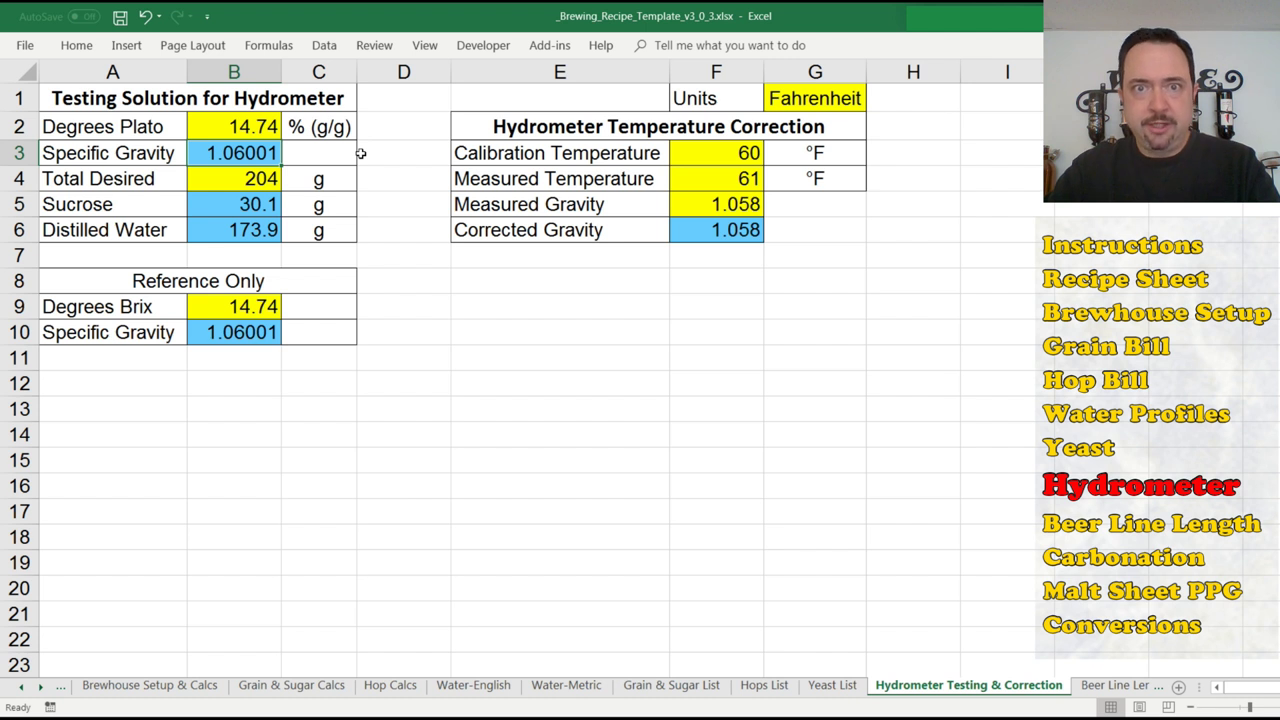
{"action": "left_click", "coordinate": [222, 178]}
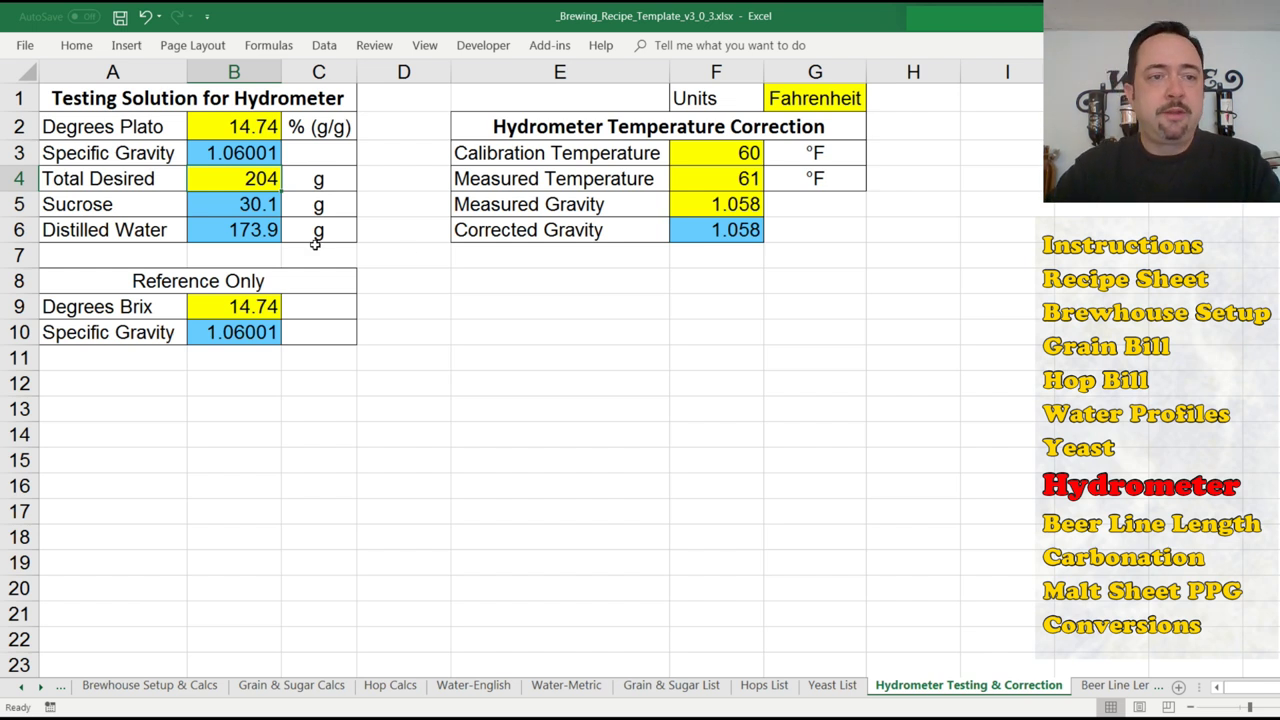
{"action": "left_click", "coordinate": [245, 205]}
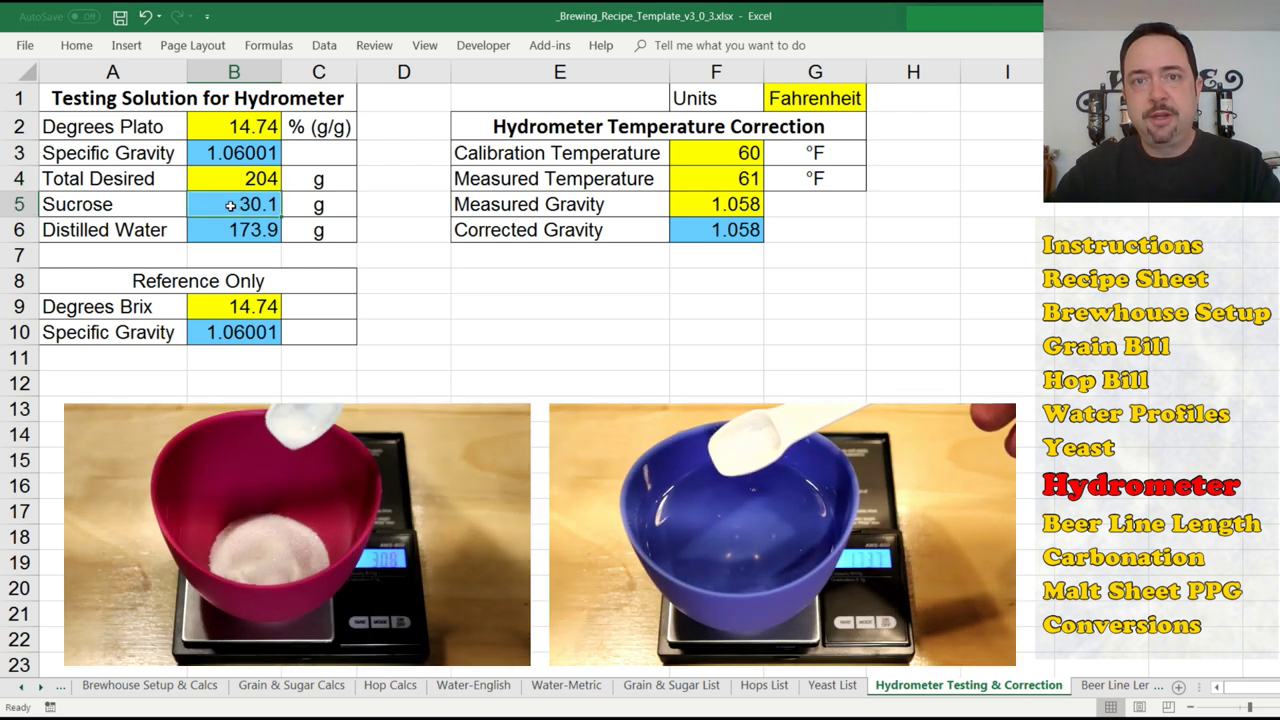
{"action": "left_click", "coordinate": [230, 230]}
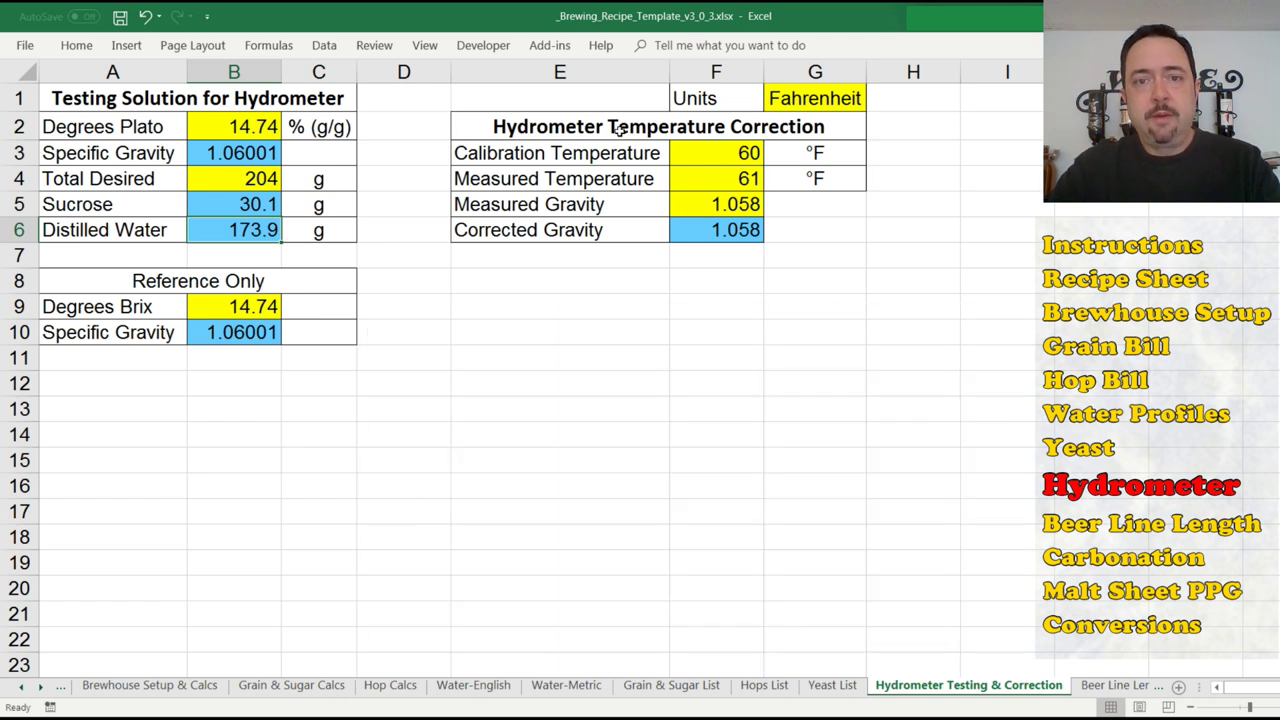
Review the calibration temperature, measured temperature and measured gravity inputs under Hydrometer Temperature Correction.
{"action": "left_click_drag", "start_coordinate": [620, 130], "coordinate": [709, 151]}
{"action": "left_click", "coordinate": [710, 155]}
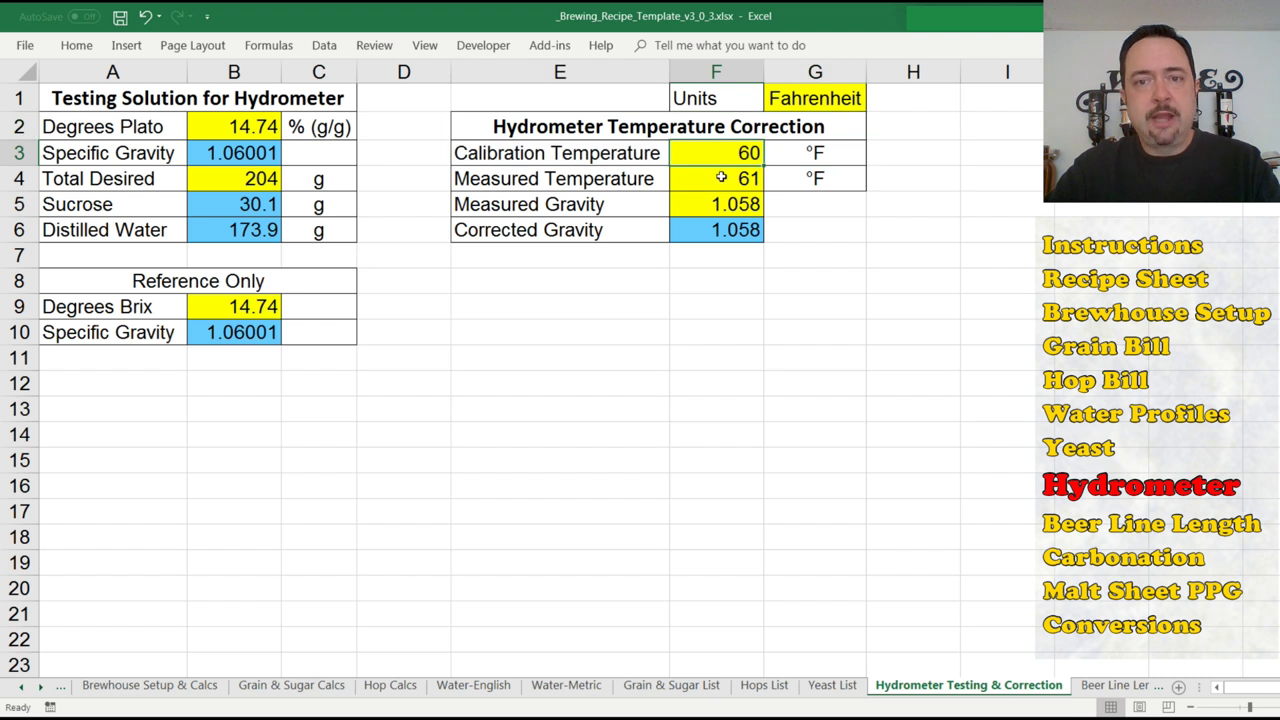
{"action": "left_click", "coordinate": [721, 177]}
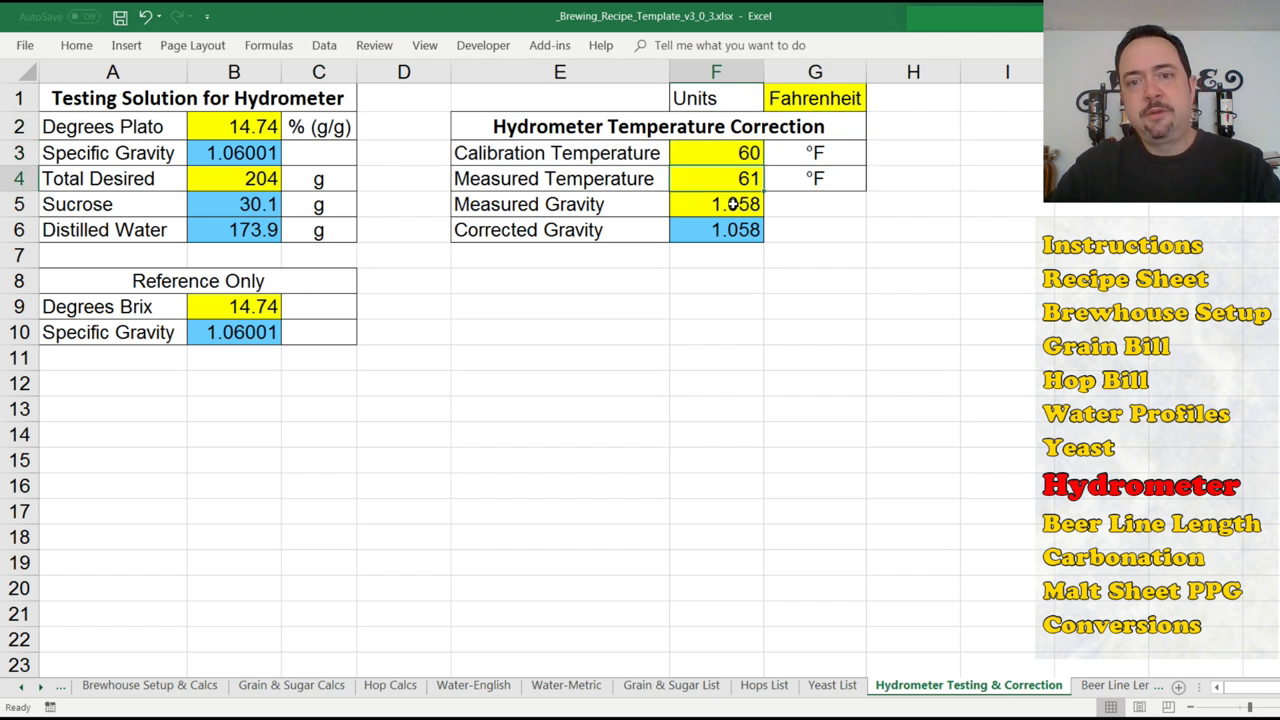
{"action": "left_click", "coordinate": [733, 203]}
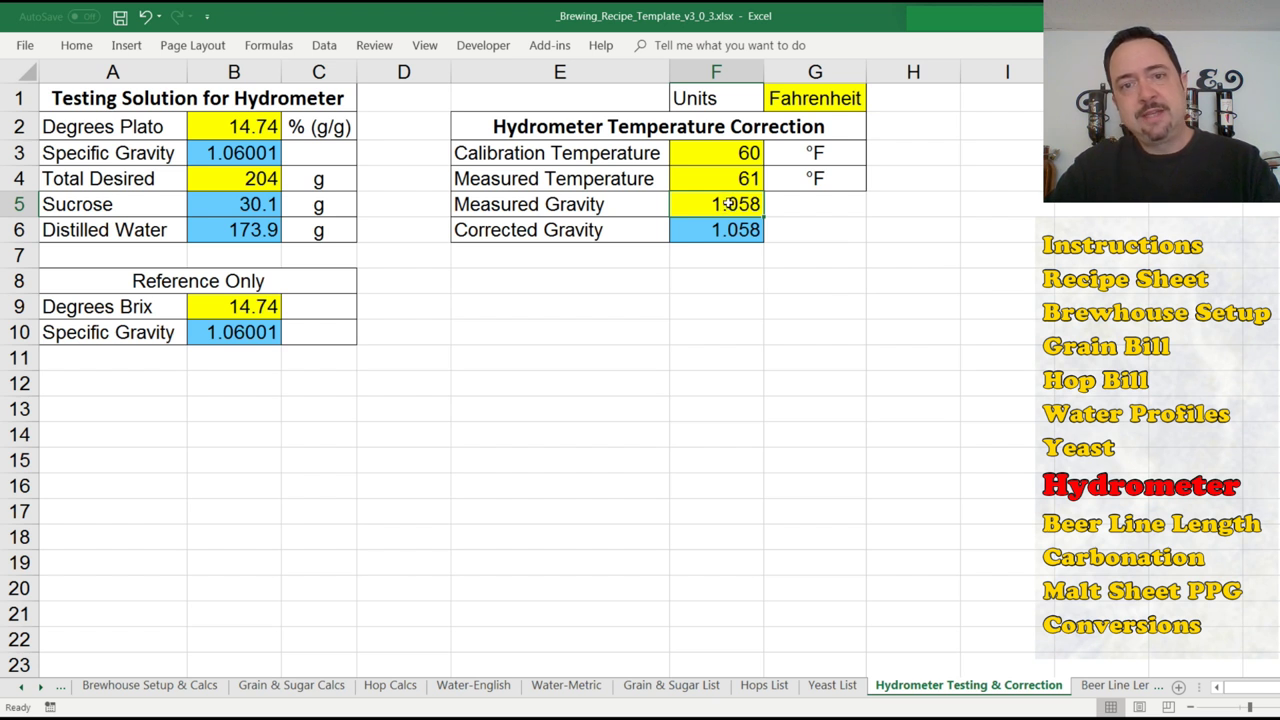
Set the measured temperature to 68 °F in Hydrometer Temperature Correction and compare the corrected gravity with the measured gravity.
{"action": "left_click", "coordinate": [718, 154]}
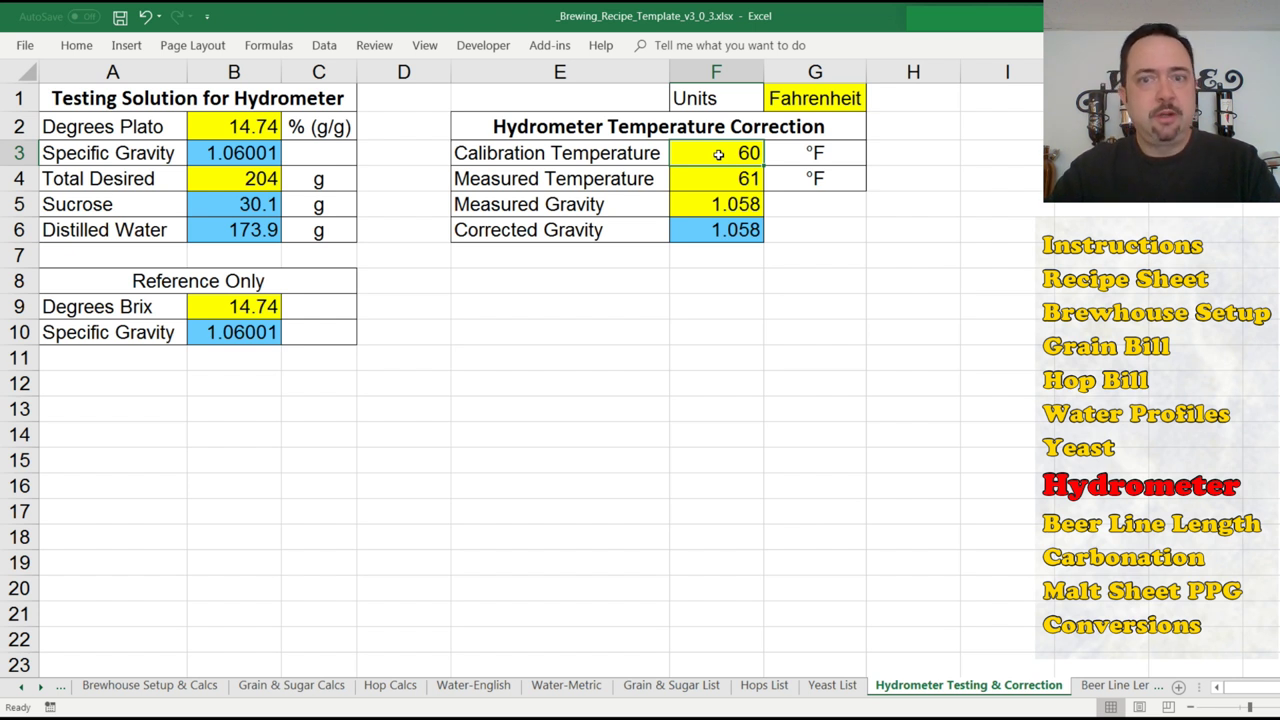
{"action": "left_click", "coordinate": [717, 177]}
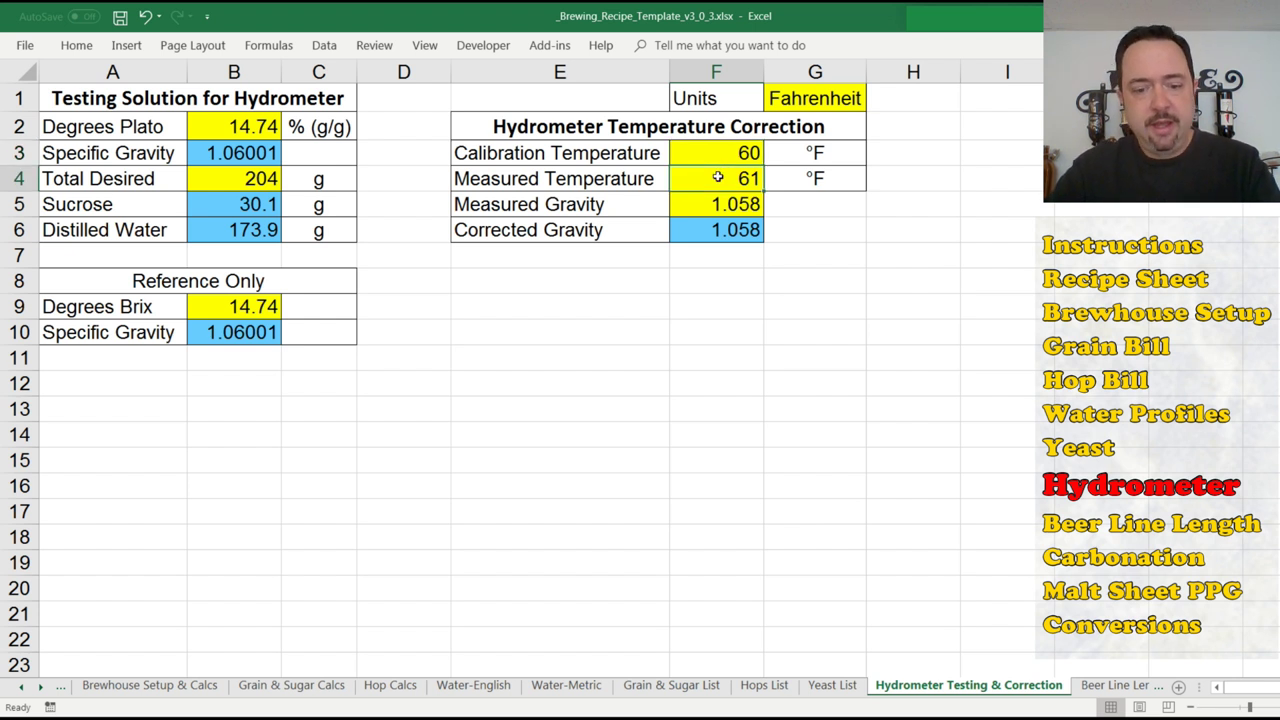
{"action": "type", "text": "68"}
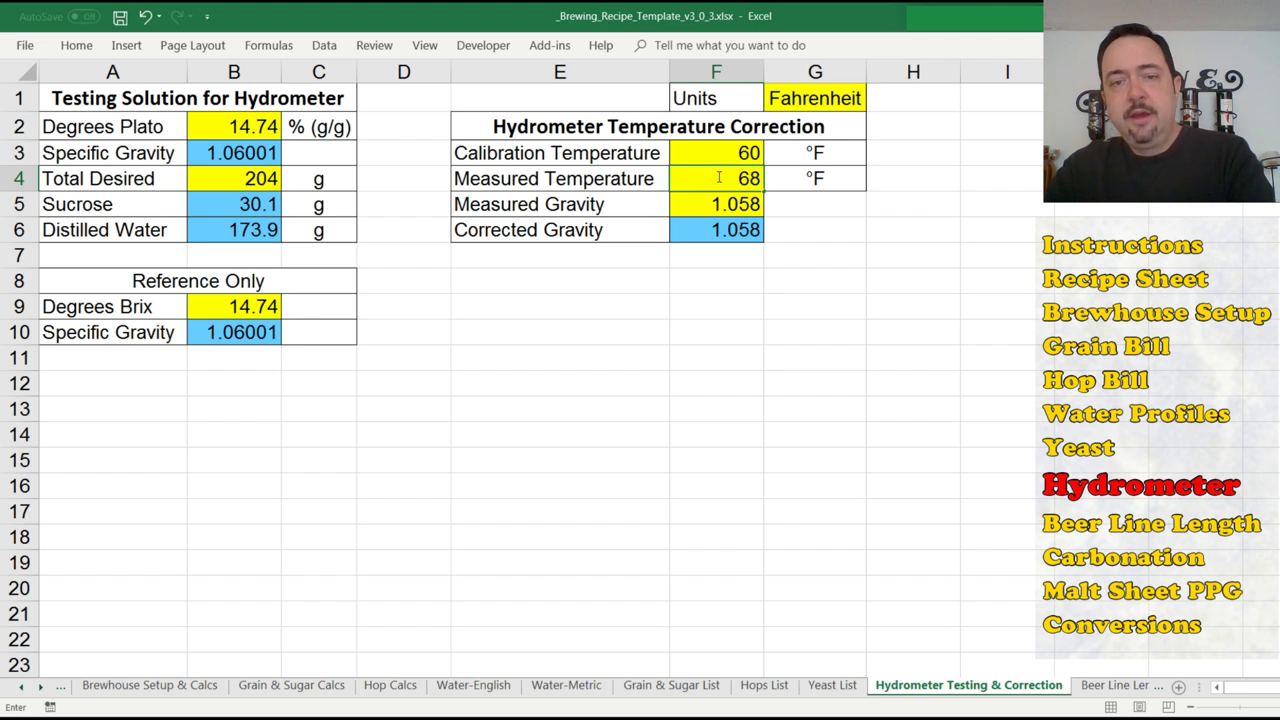
{"action": "key", "text": "Return"}
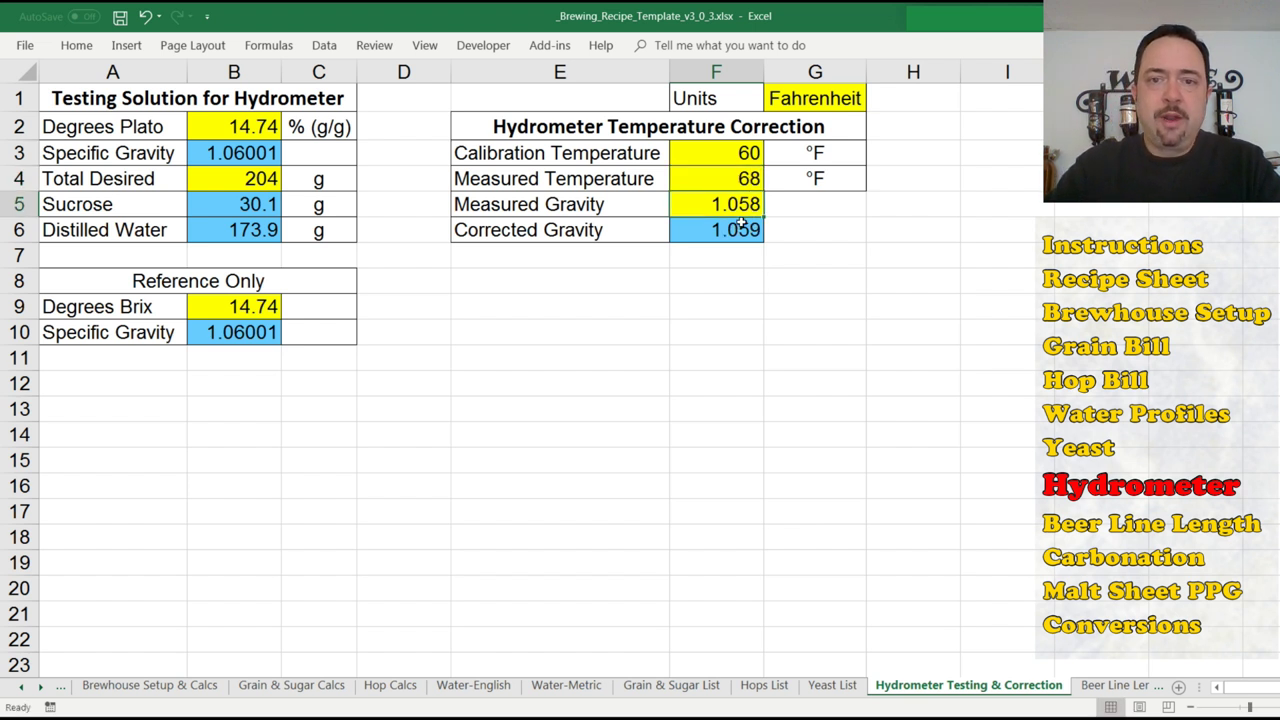
{"action": "left_click", "coordinate": [736, 229]}
{"action": "left_click", "coordinate": [748, 204]}
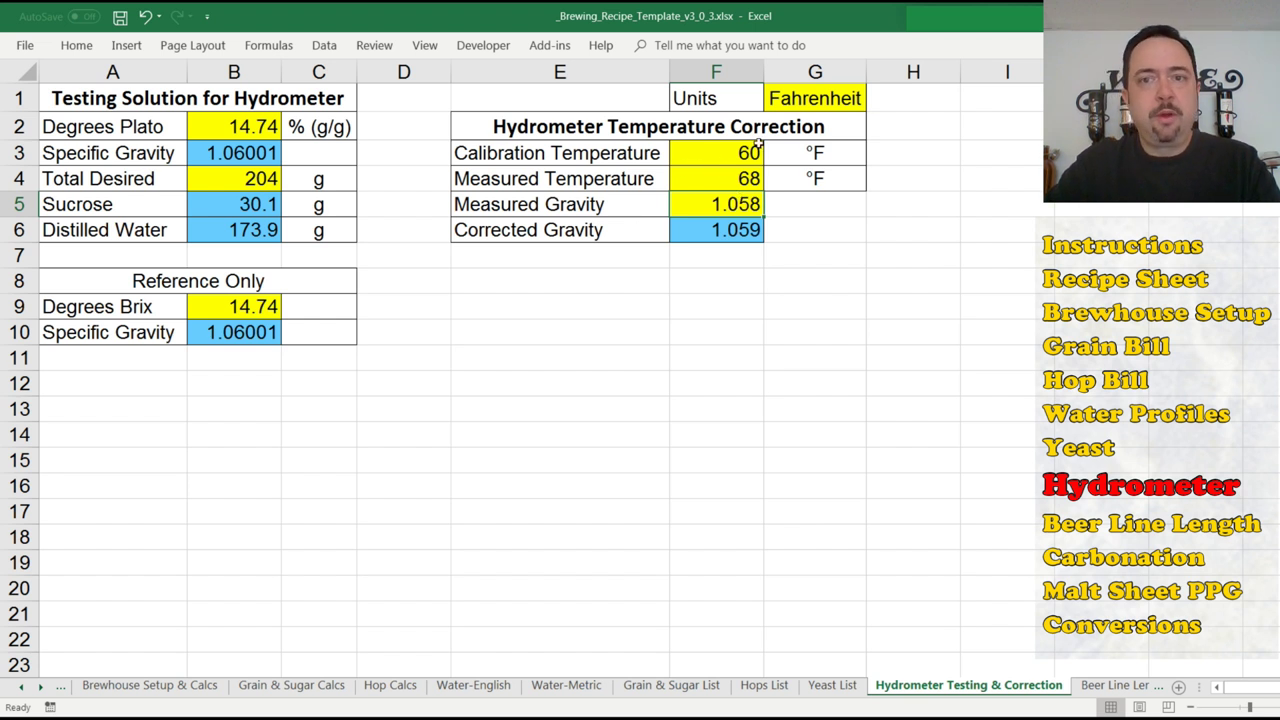
Try Celsius as the unit for the hydrometer temperature correction and undo the change back to Fahrenheit.
{"action": "left_click", "coordinate": [815, 106]}
{"action": "left_click", "coordinate": [872, 103]}
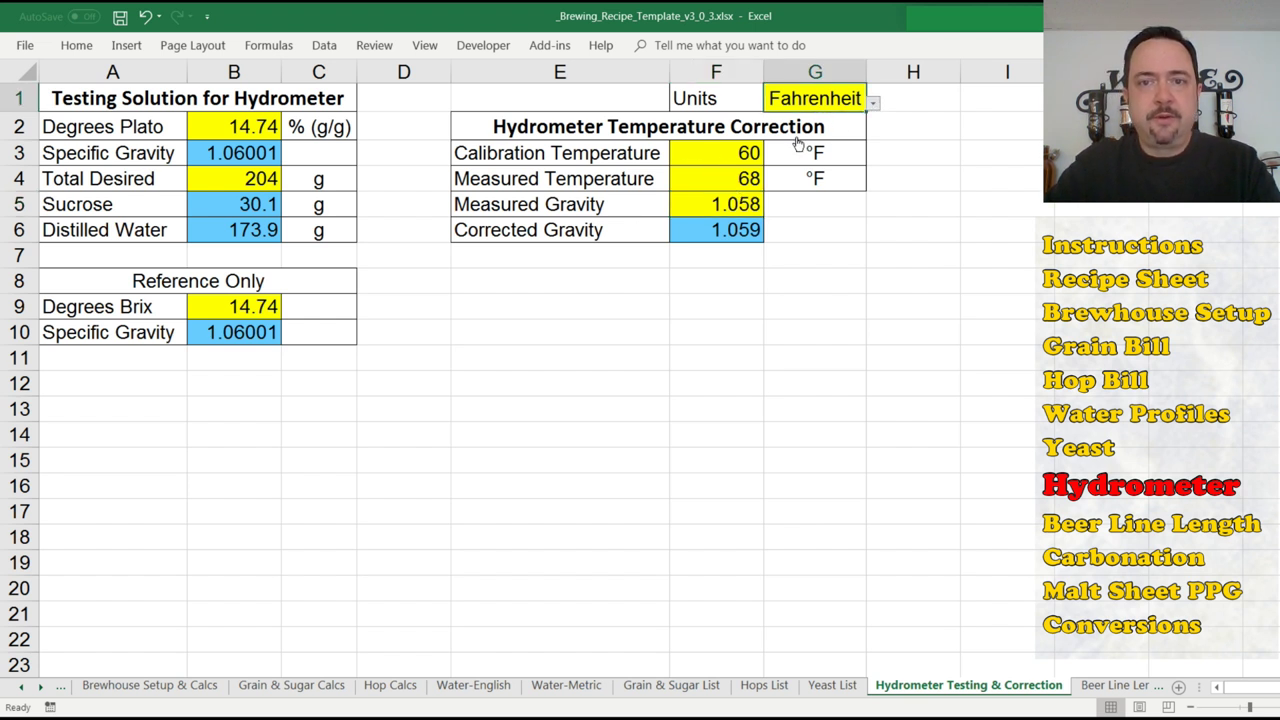
{"action": "left_click", "coordinate": [798, 137]}
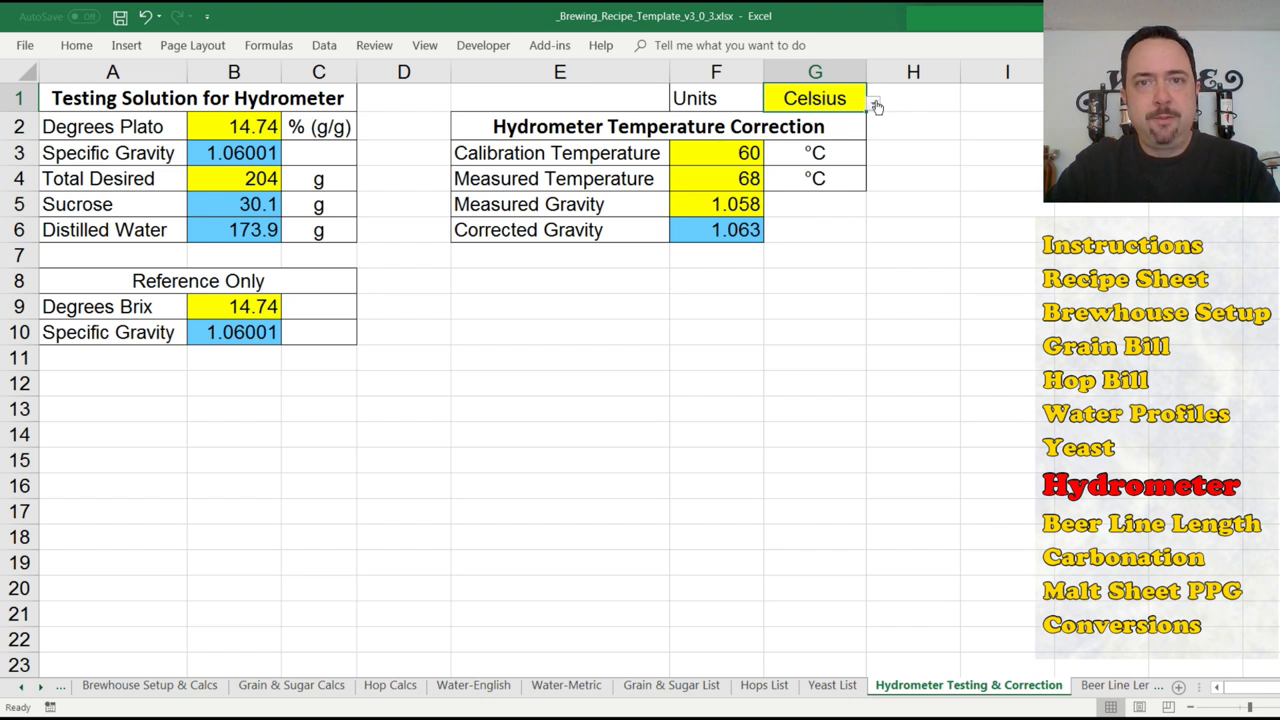
{"action": "key", "text": "ctrl+z"}
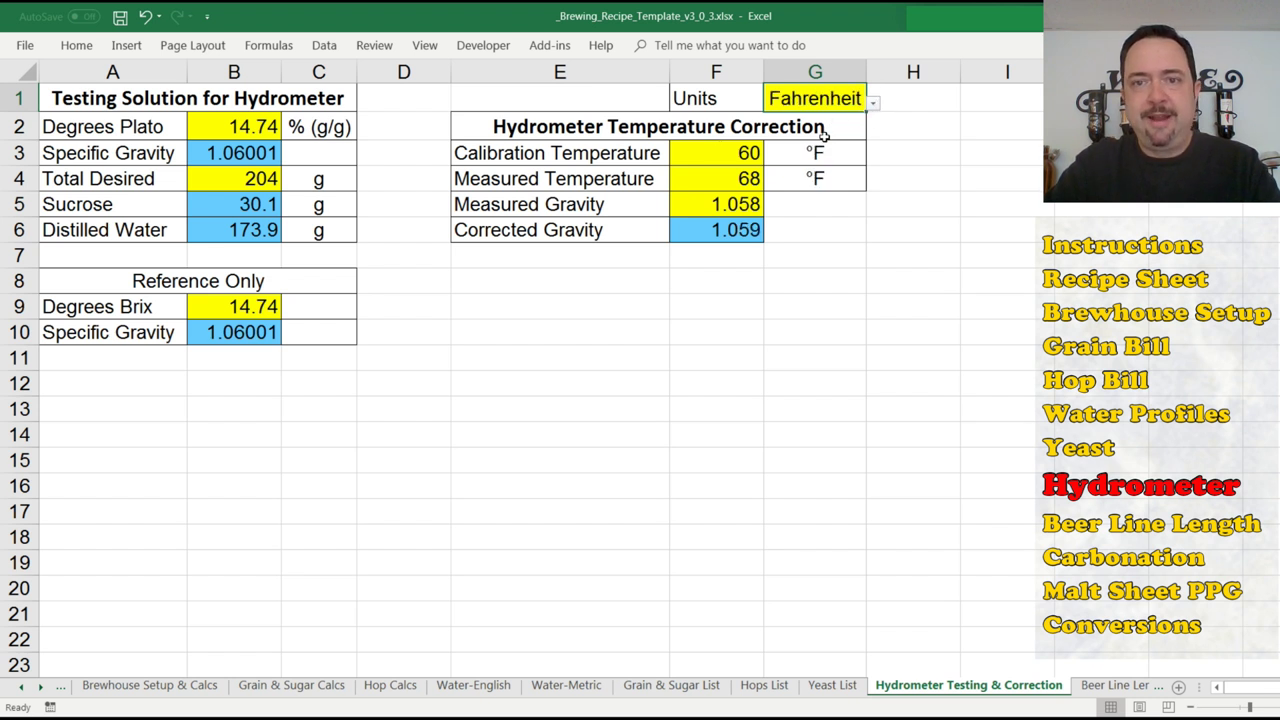
{"action": "left_click", "coordinate": [740, 213]}
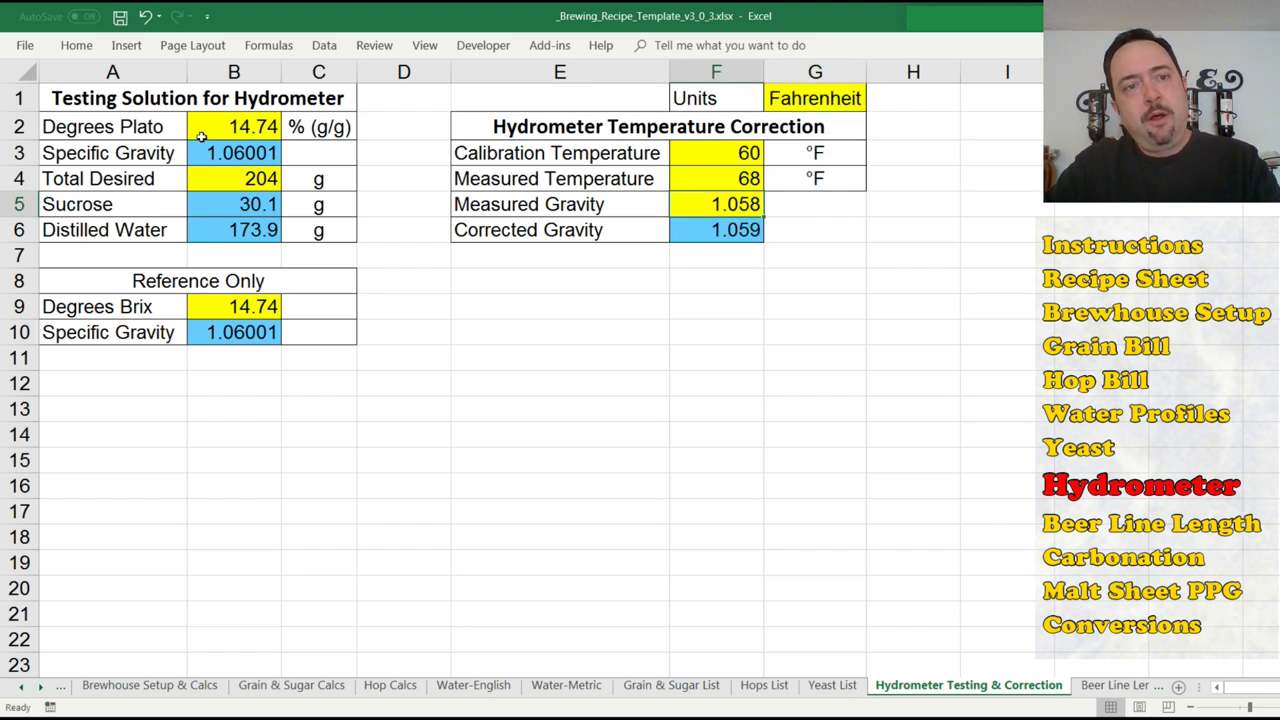
Look up the hydrometer calibration temperature and hydrometer correction in the equipment parameters of Brewhouse Setup & Calcs.
{"action": "left_click_drag", "start_coordinate": [650, 152], "coordinate": [815, 248]}
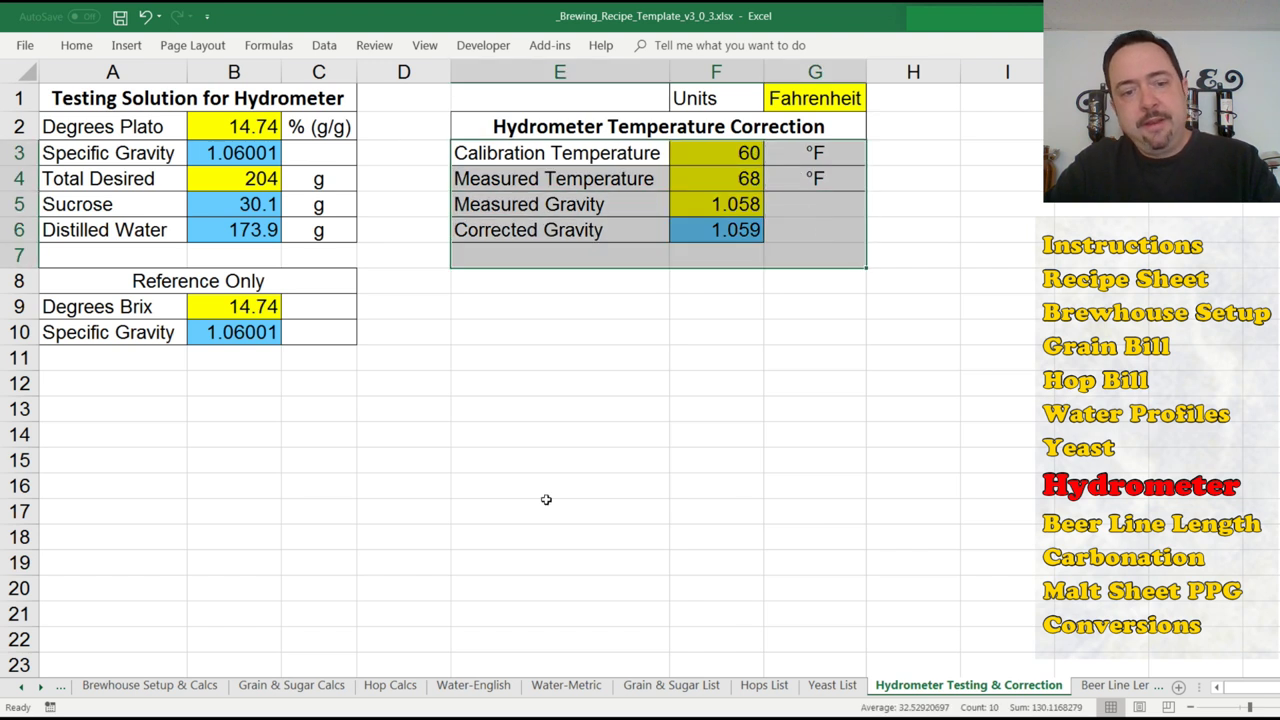
{"action": "left_click", "coordinate": [188, 688]}
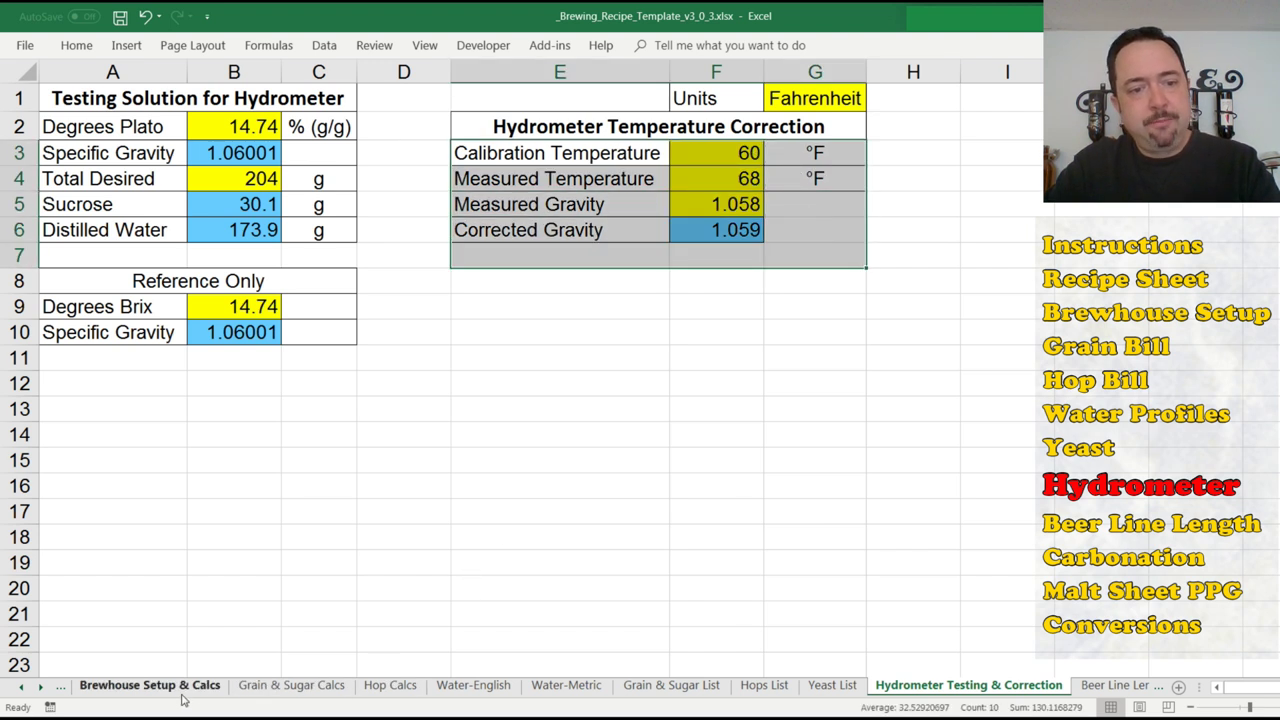
{"action": "left_click", "coordinate": [22, 690]}
{"action": "left_click", "coordinate": [22, 690]}
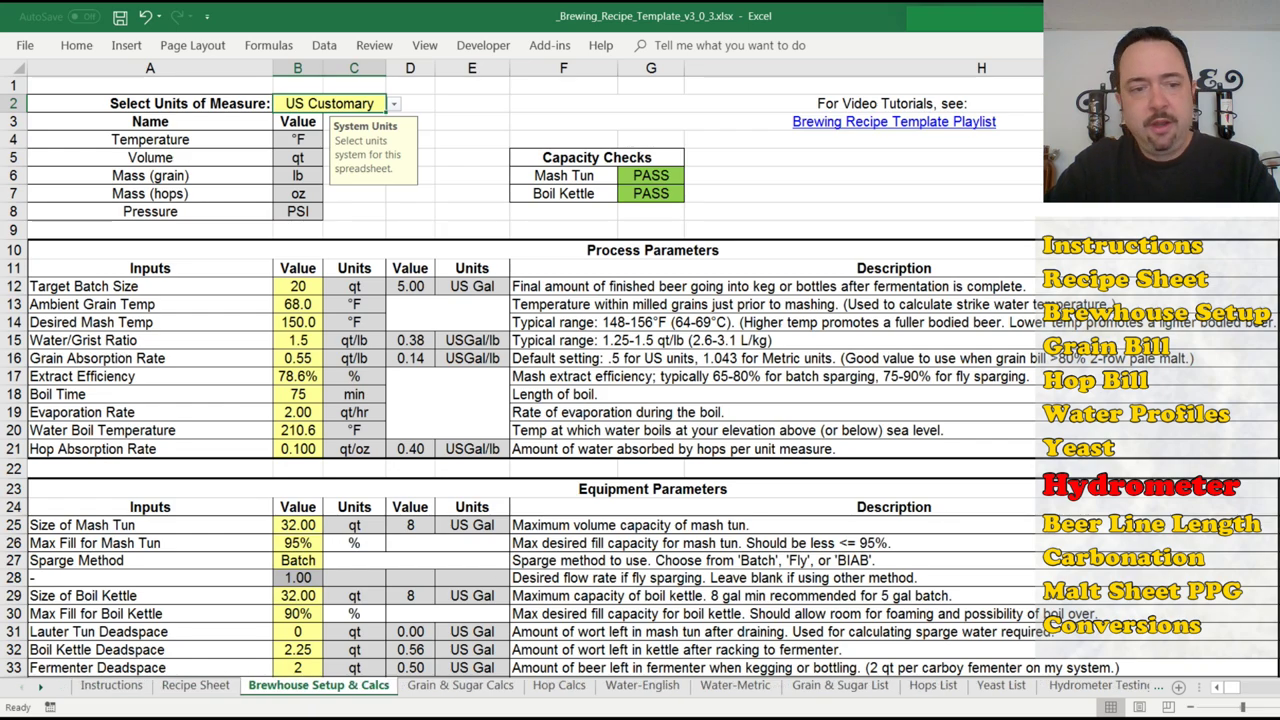
{"action": "scroll", "coordinate": [255, 449], "scroll_direction": "down", "scroll_amount": 4}
{"action": "left_click_drag", "start_coordinate": [255, 449], "coordinate": [301, 461]}
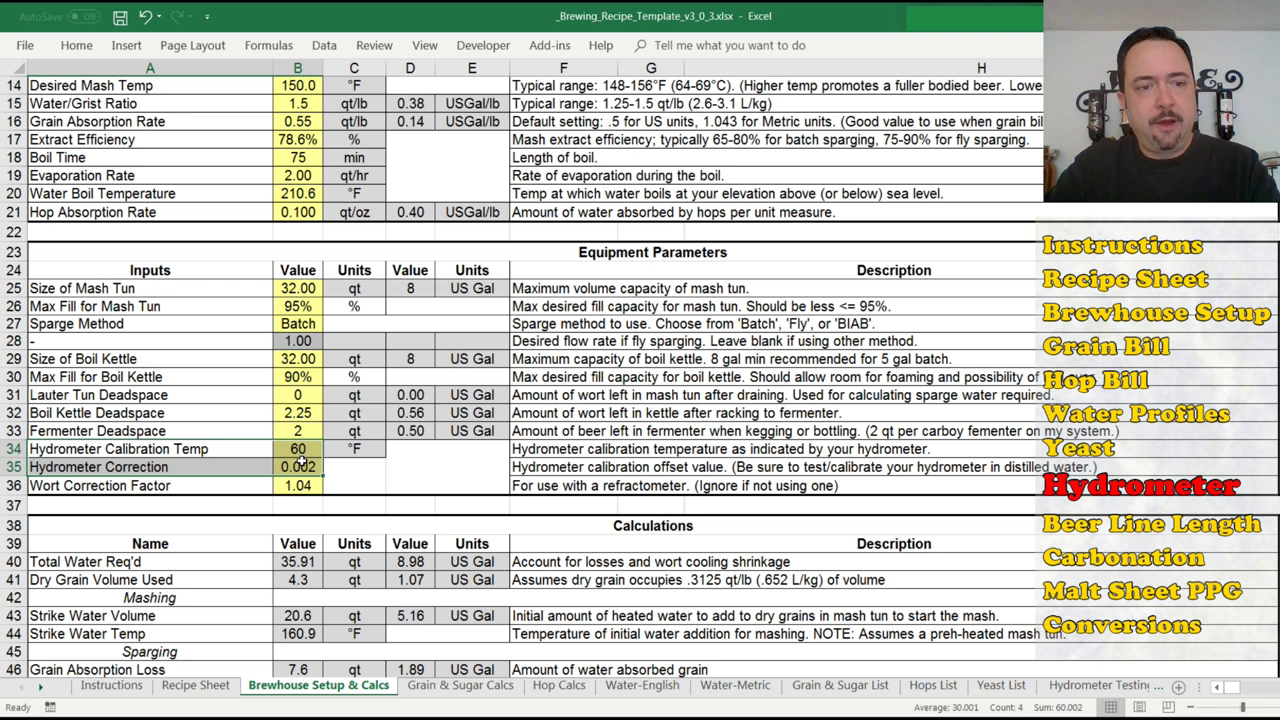
Inspect the pre-boil hydrometer reading, corrected gravity and temperature on Recipe Sheet, and return to Hydrometer Testing & Correction.
{"action": "left_click", "coordinate": [194, 686]}
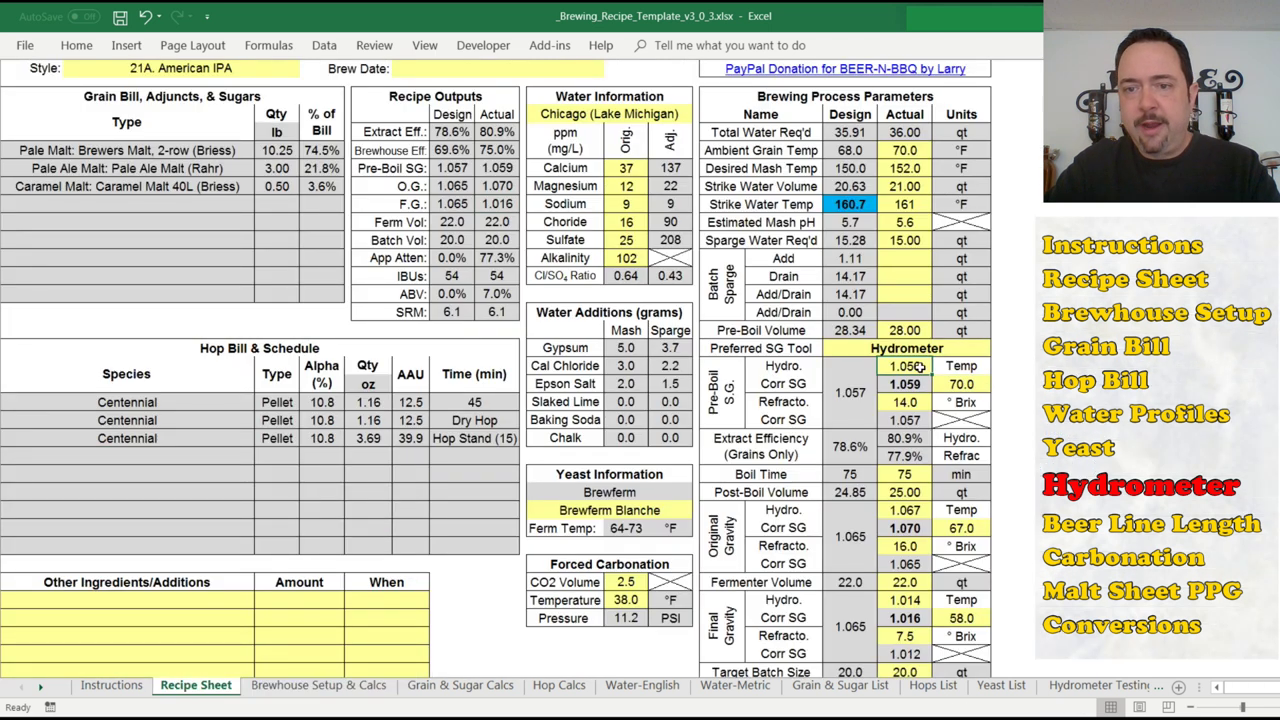
{"action": "left_click_drag", "start_coordinate": [915, 368], "coordinate": [958, 385]}
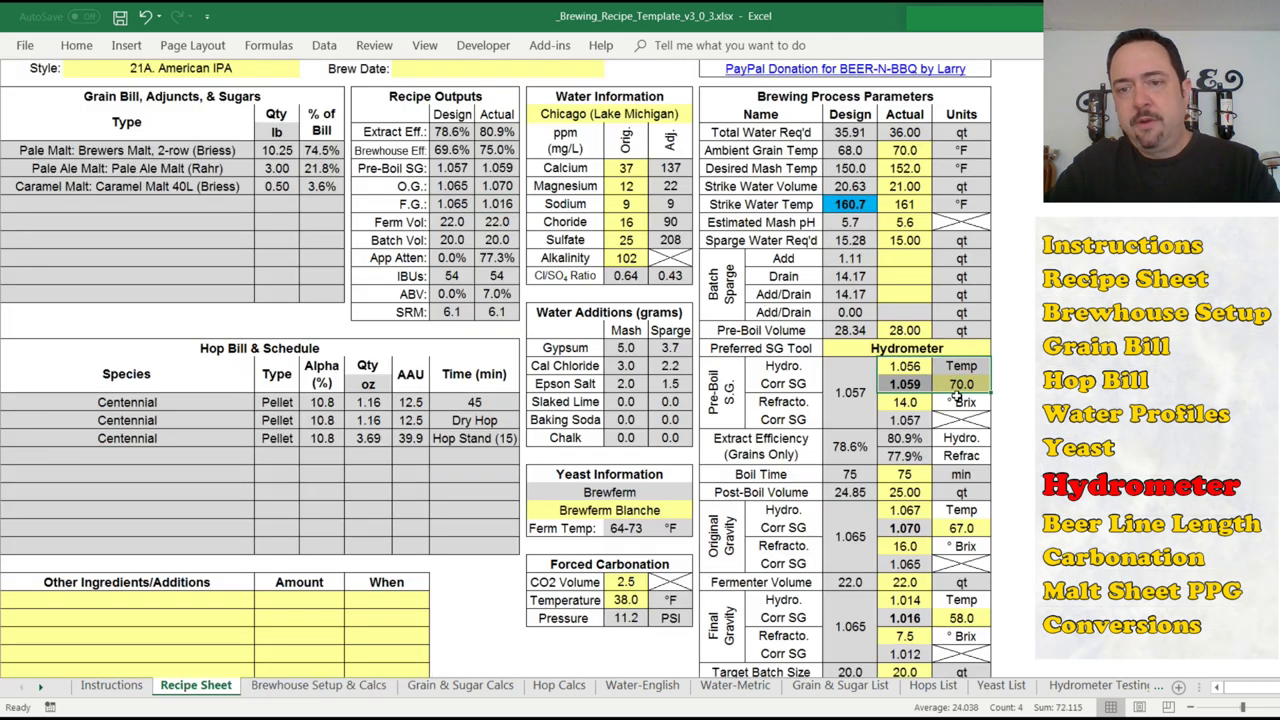
{"action": "left_click", "coordinate": [1108, 687]}
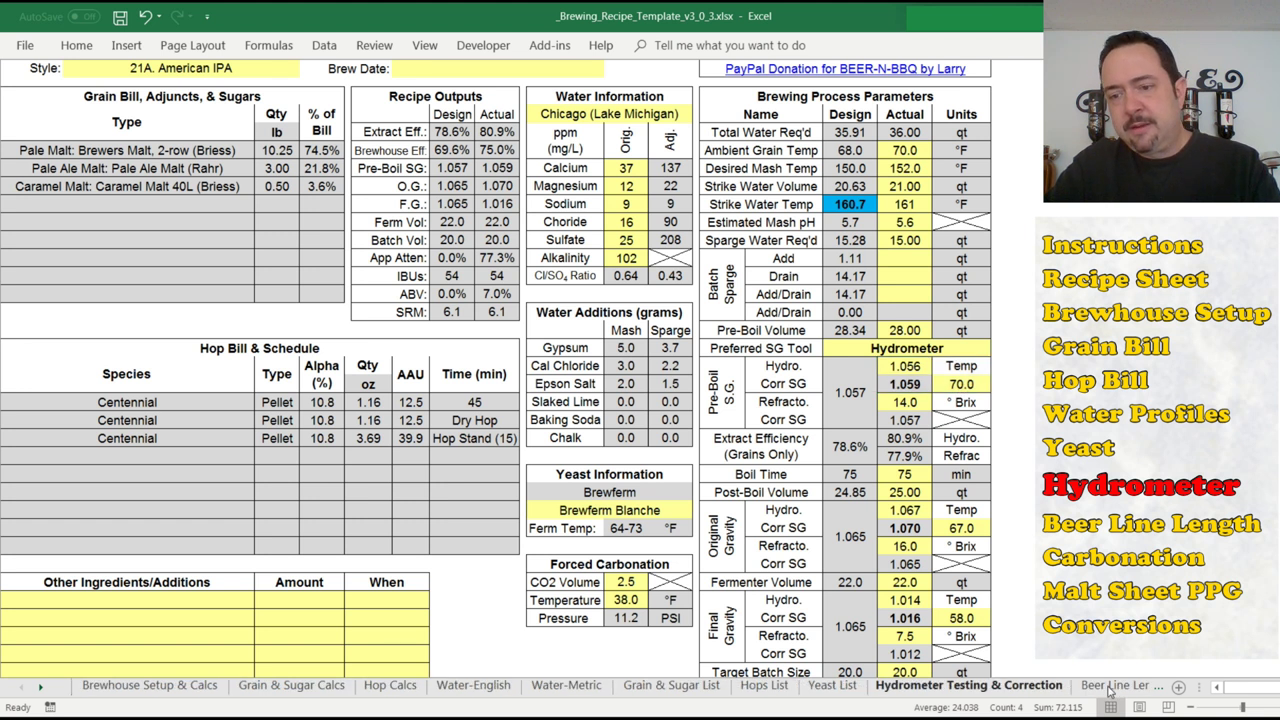
{"action": "left_click", "coordinate": [781, 259]}
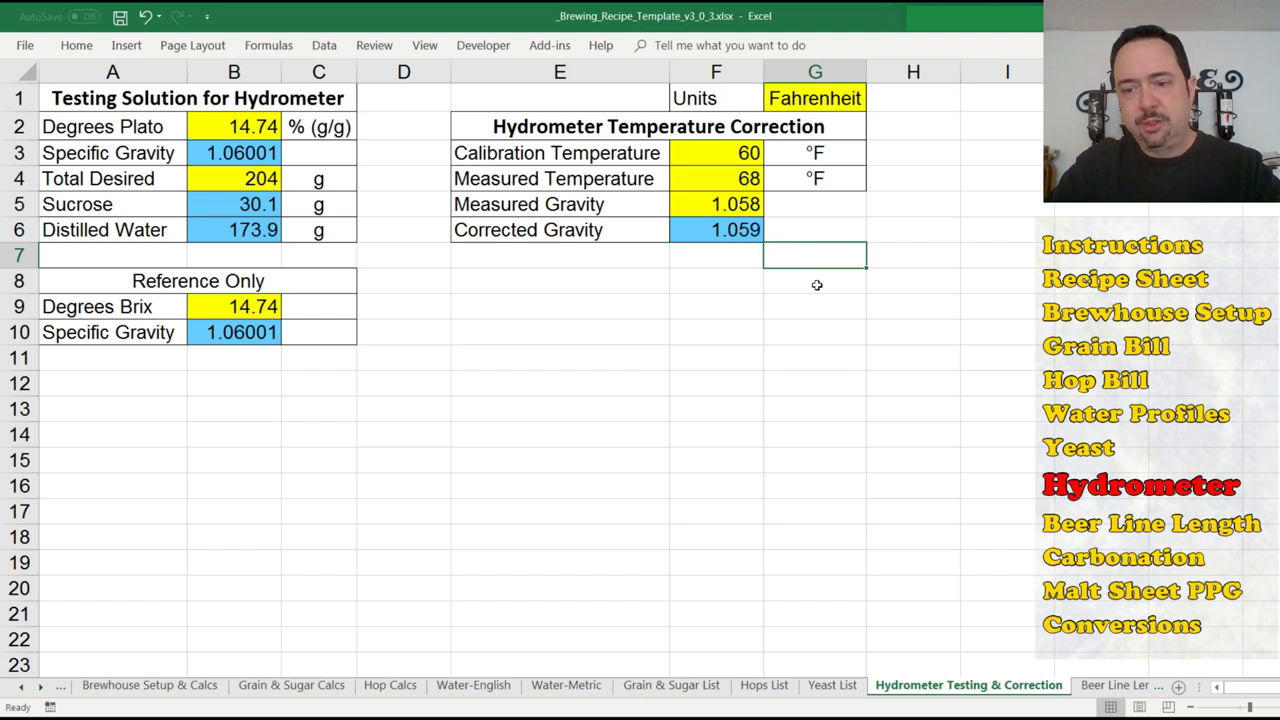
Open the Beer Line Length sheet and review its yellow inputs and blue calculations.
{"action": "left_click", "coordinate": [1100, 523]}
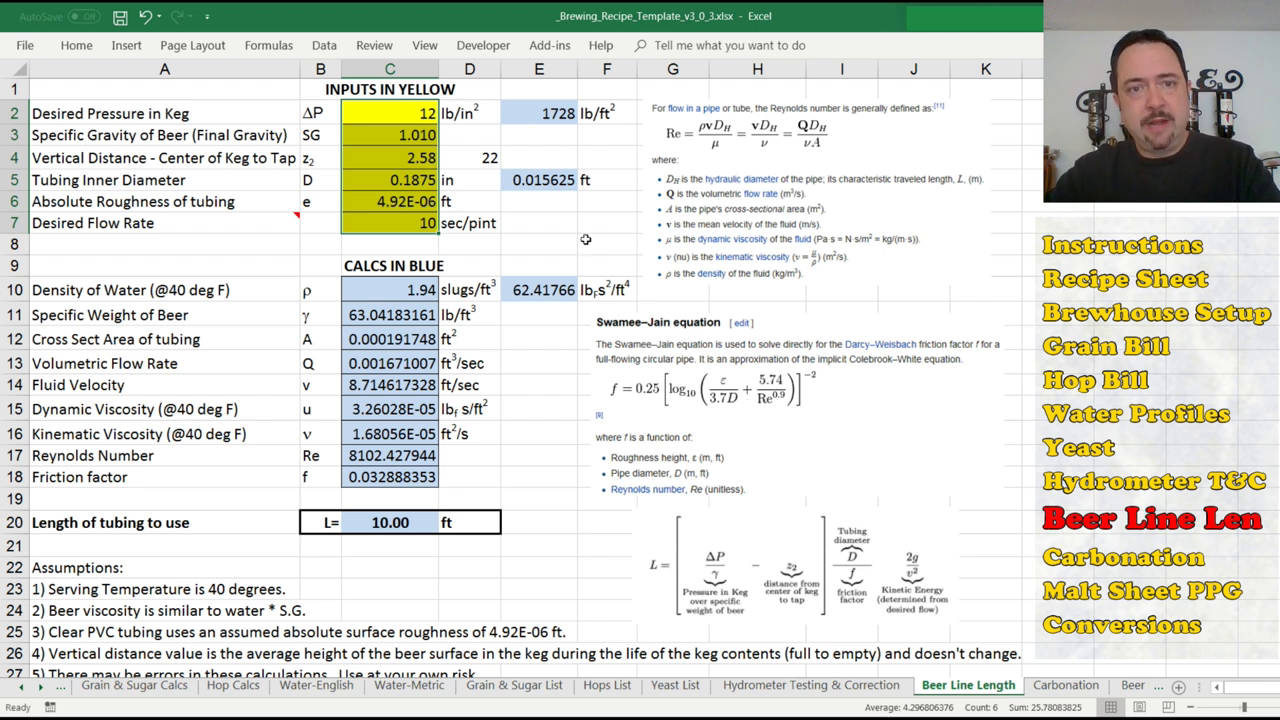
{"action": "left_click", "coordinate": [508, 138]}
{"action": "left_click_drag", "start_coordinate": [404, 117], "coordinate": [380, 222]}
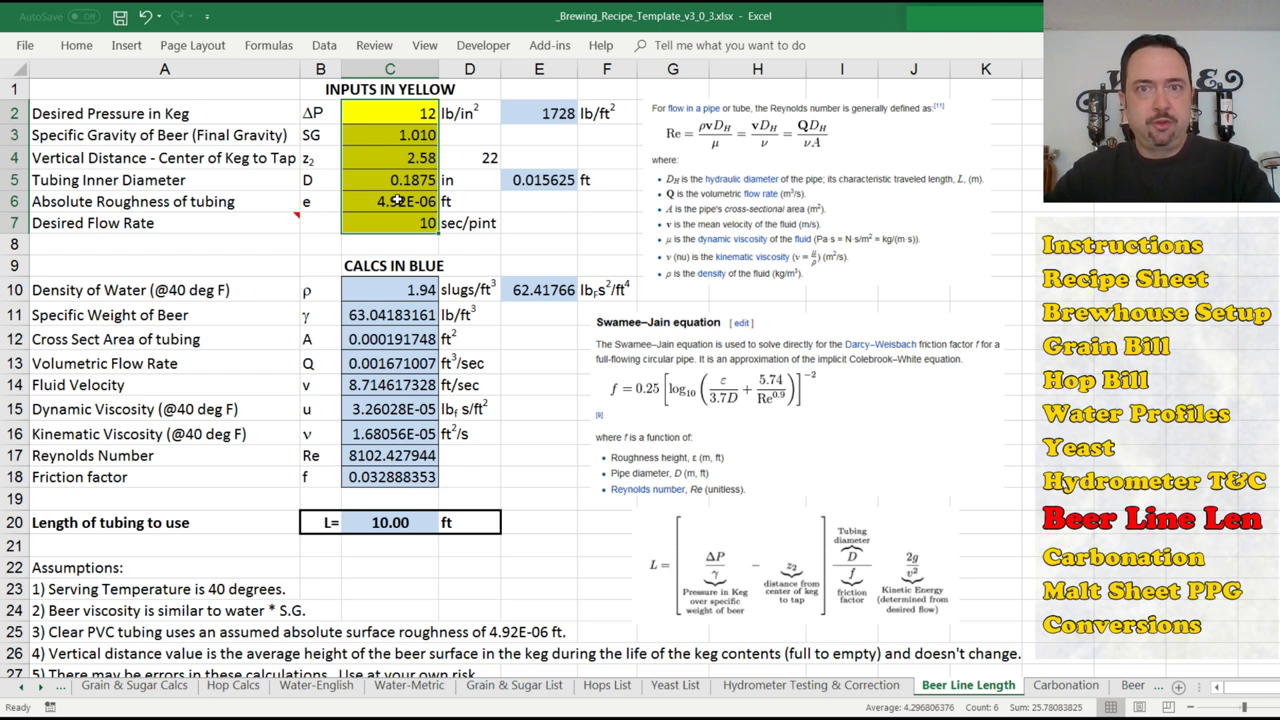
{"action": "left_click_drag", "start_coordinate": [399, 293], "coordinate": [398, 470]}
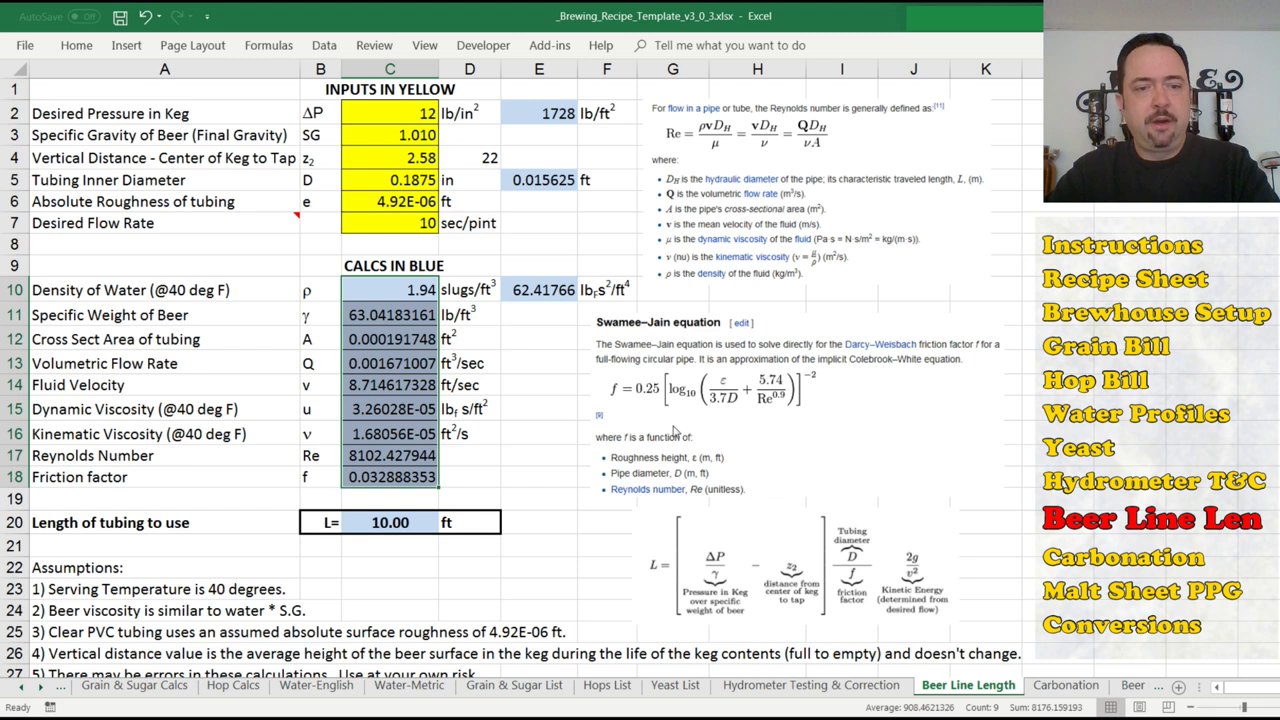
Read the listed assumptions behind the beer line calculation and check the length of tubing to use.
{"action": "scroll", "coordinate": [181, 492], "scroll_direction": "down", "scroll_amount": 3}
{"action": "left_click_drag", "start_coordinate": [118, 522], "coordinate": [447, 605]}
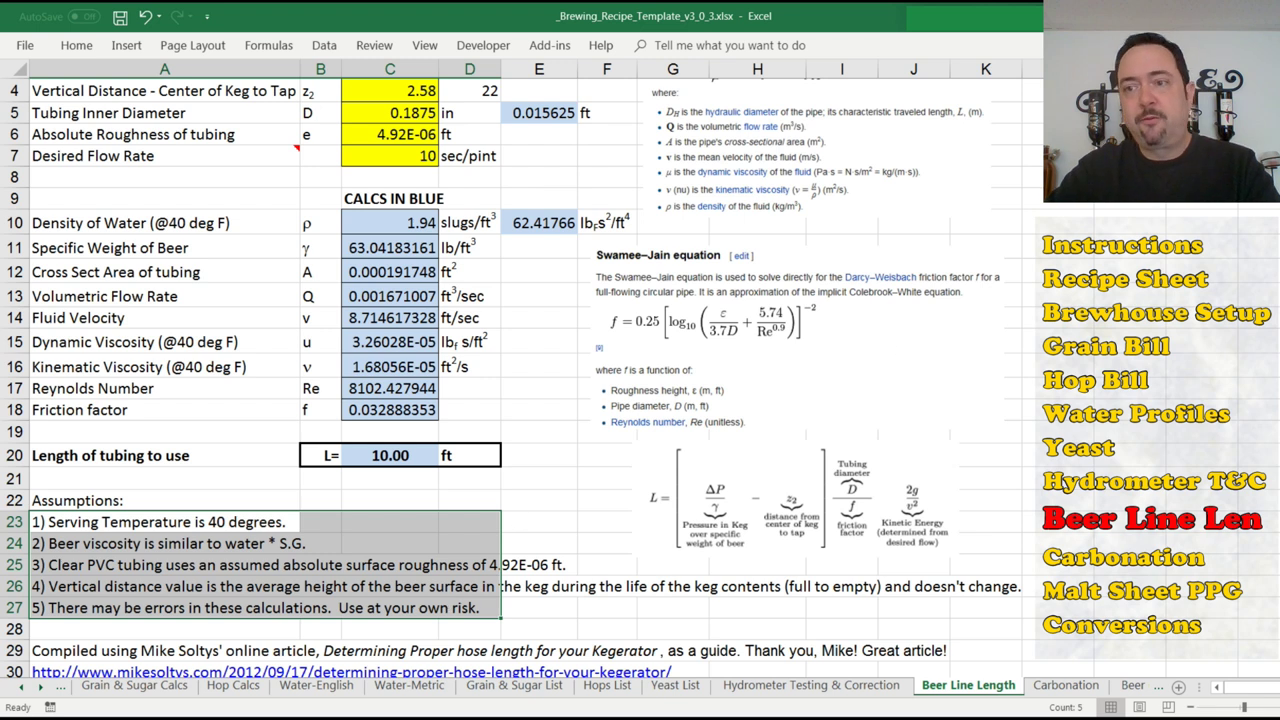
{"action": "scroll", "coordinate": [483, 288], "scroll_direction": "up", "scroll_amount": 2}
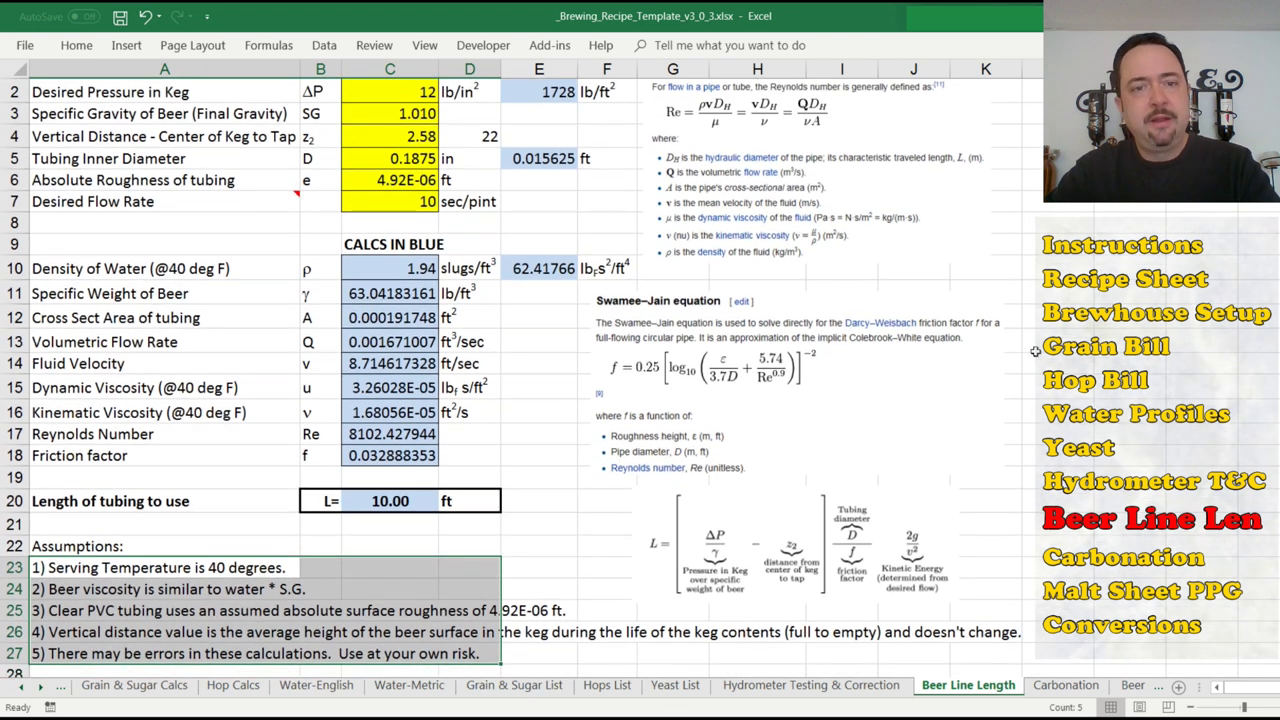
{"action": "left_click", "coordinate": [396, 498]}
{"action": "left_click", "coordinate": [443, 500]}
{"action": "left_click", "coordinate": [436, 500]}
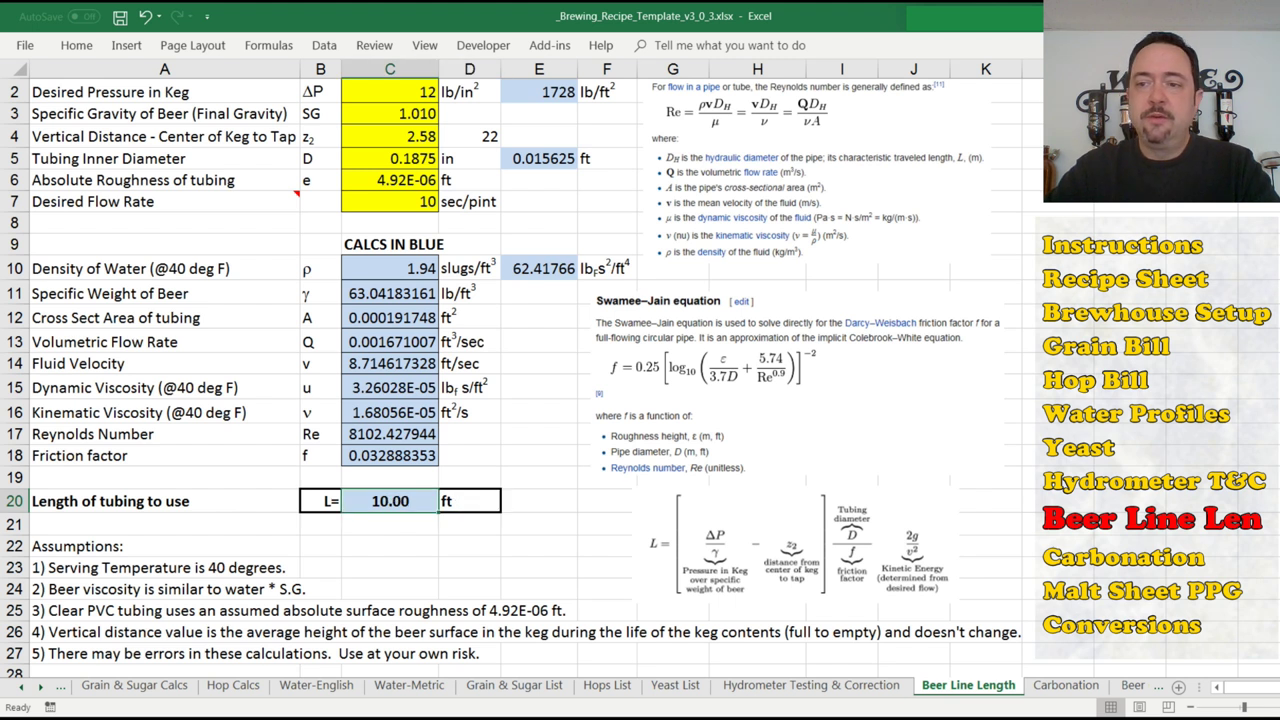
Recheck the beer line inputs from keg pressure to tubing roughness against the calculated tubing length.
{"action": "scroll", "coordinate": [640, 378], "scroll_direction": "up", "scroll_amount": 1}
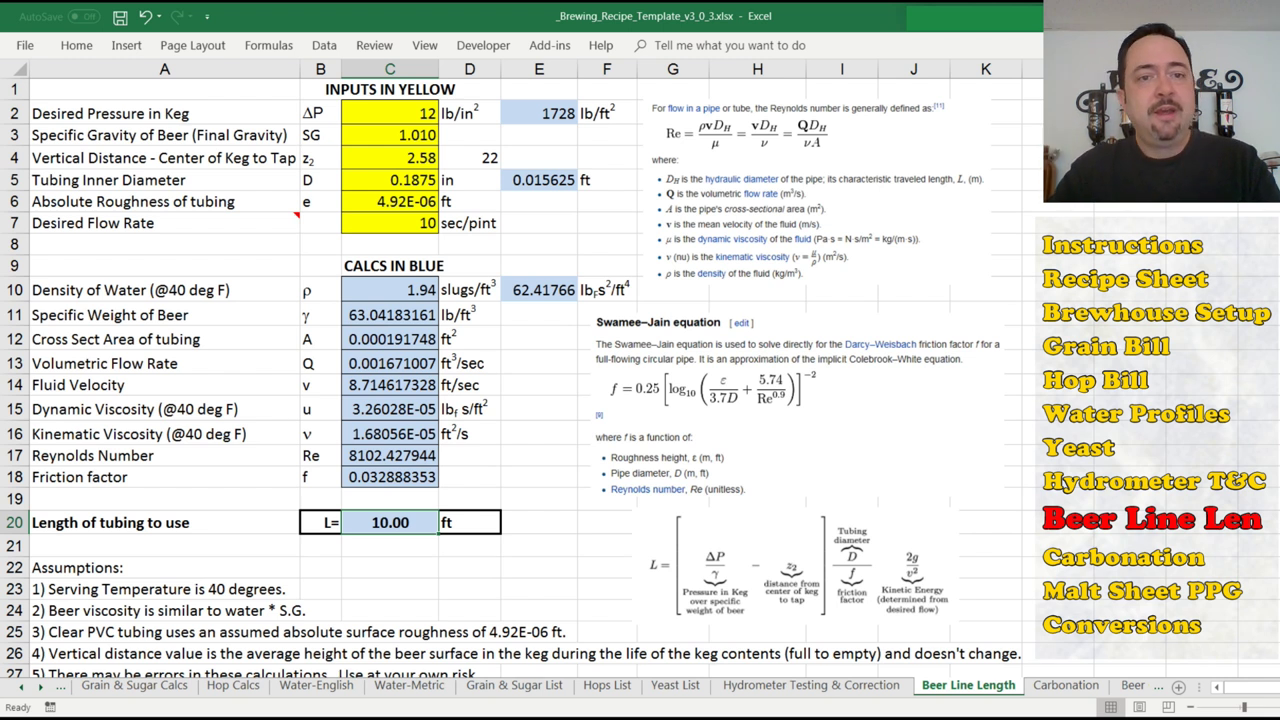
{"action": "left_click_drag", "start_coordinate": [402, 112], "coordinate": [407, 200]}
{"action": "left_click", "coordinate": [412, 521]}
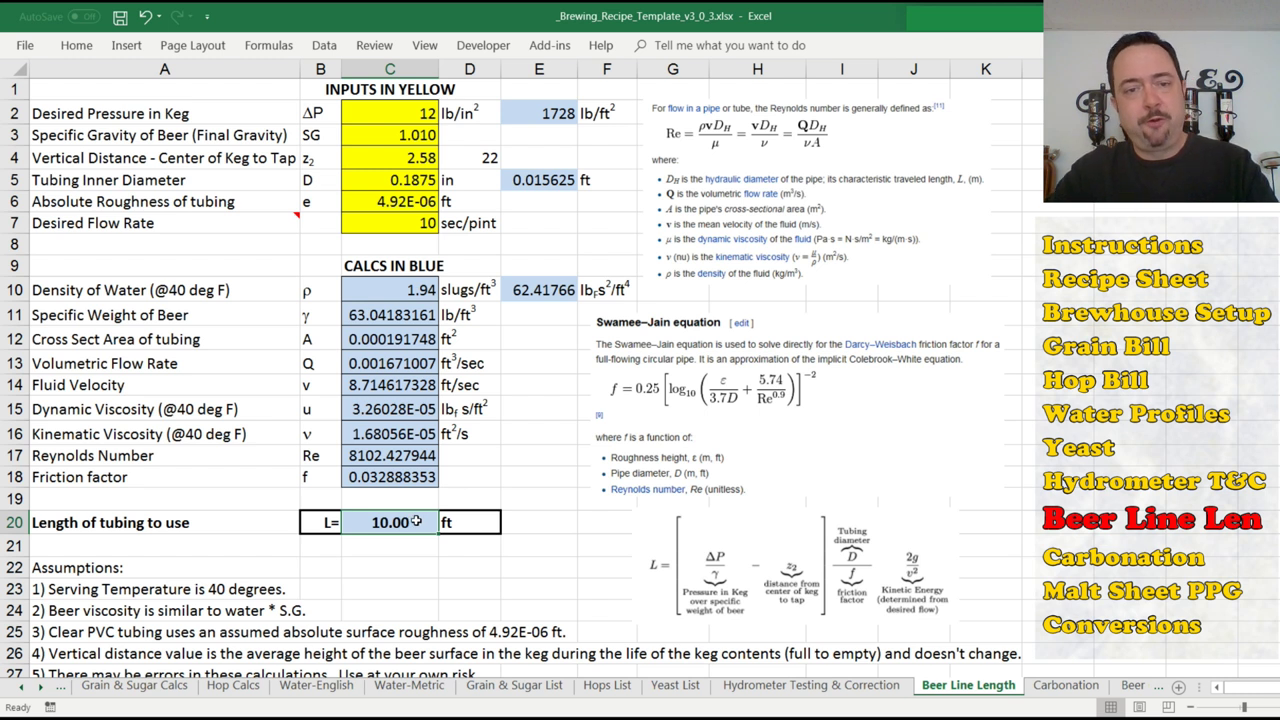
Open the Carbonation sheet and review the saturation and preferred CO2 inputs for the priming sugar methods.
{"action": "key", "text": "ctrl+Page_Down"}
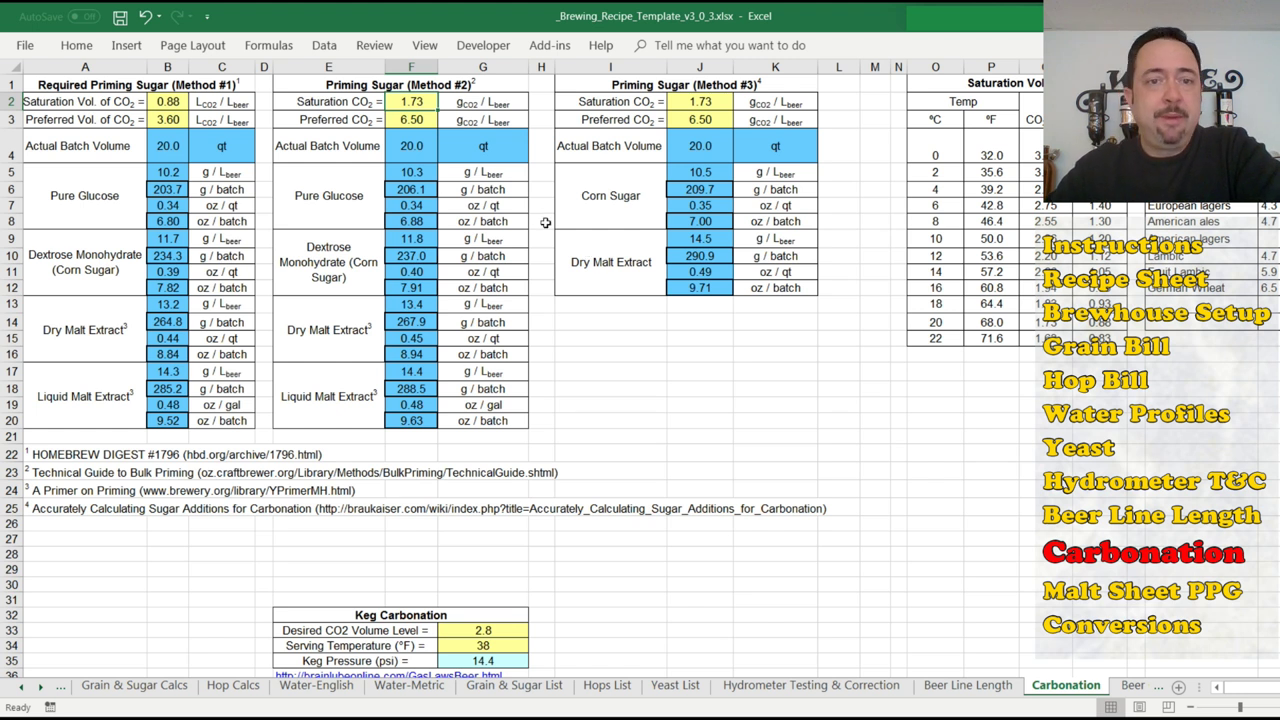
{"action": "left_click", "coordinate": [300, 102]}
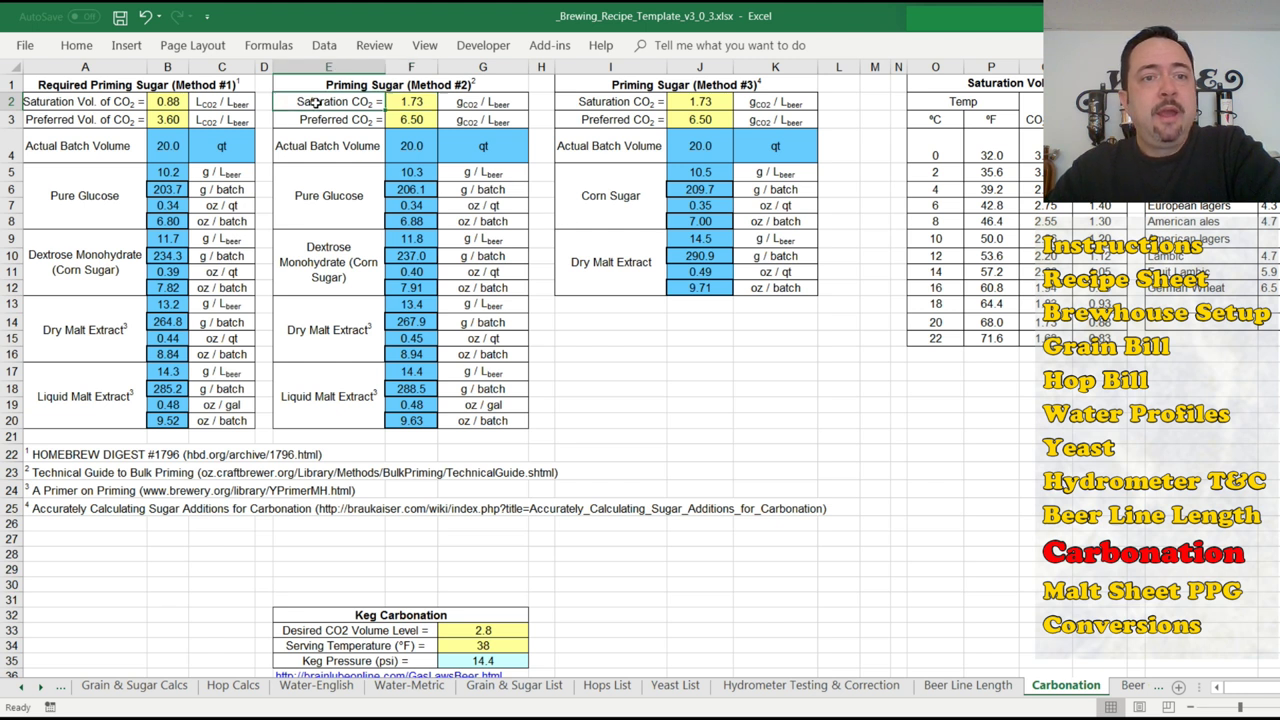
{"action": "left_click", "coordinate": [157, 105]}
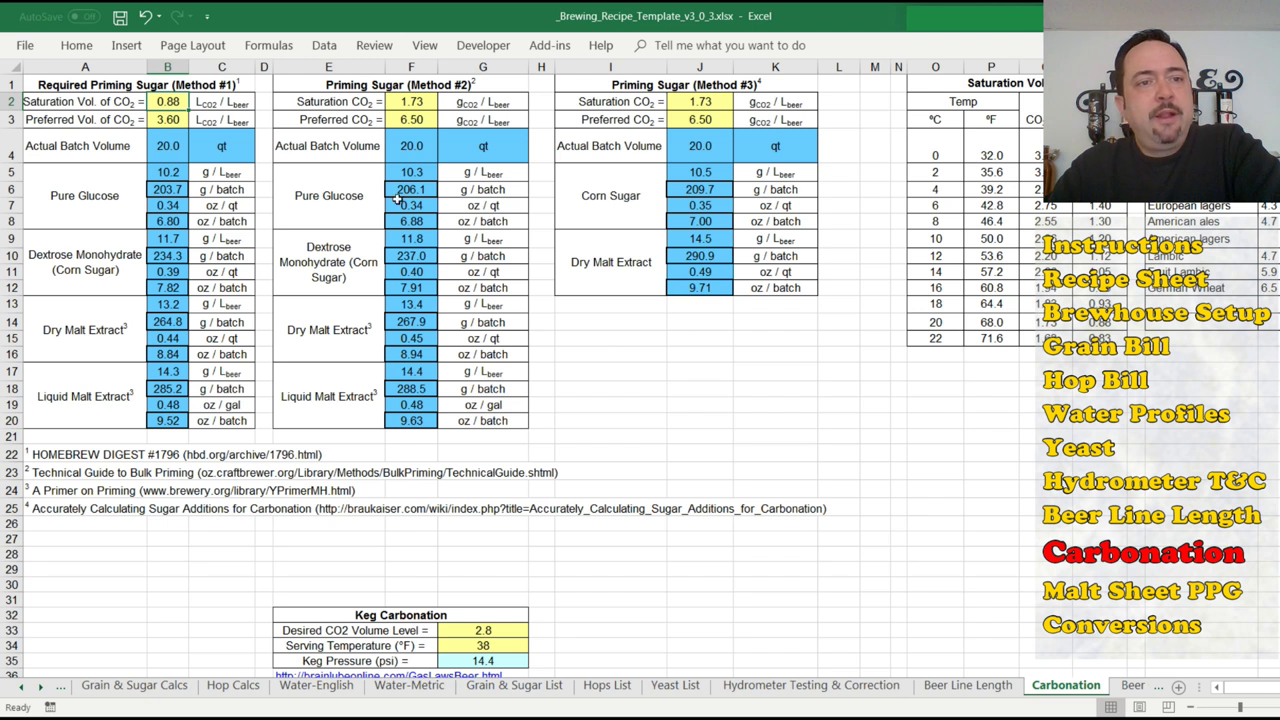
{"action": "left_click", "coordinate": [168, 117]}
{"action": "type", "text": "3.6"}
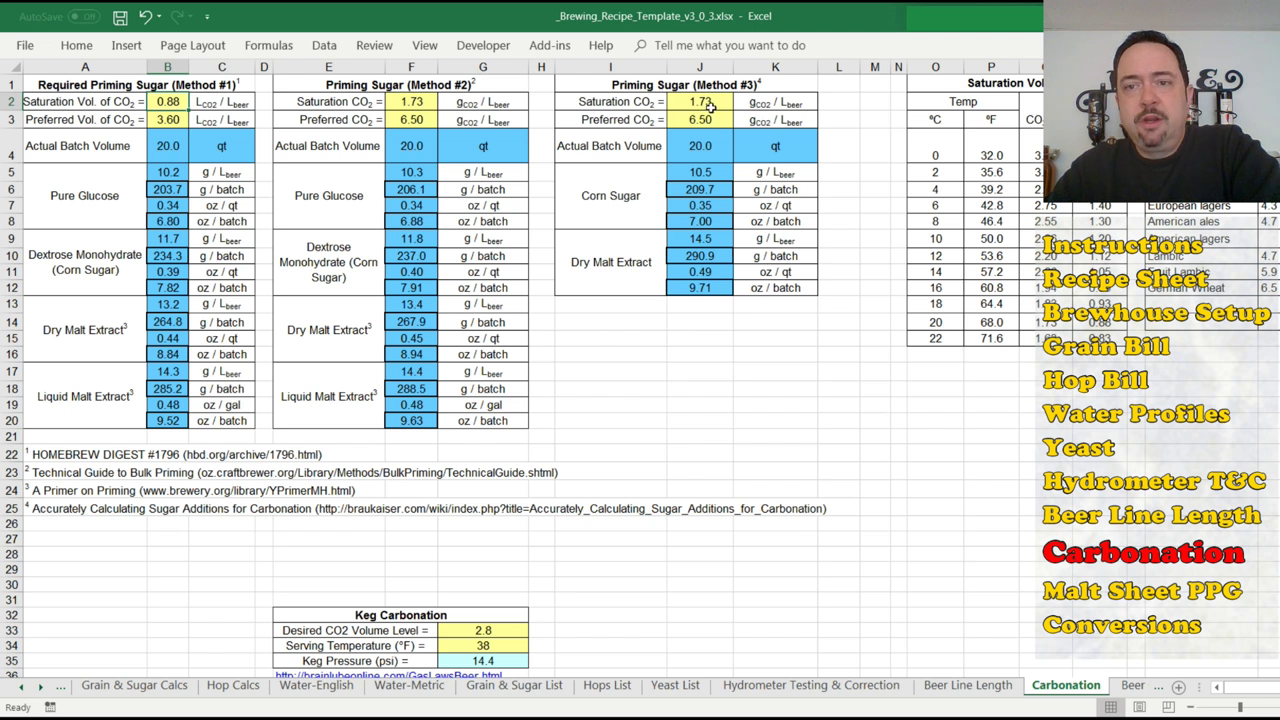
Inspect the Saturation Volume table and the neighbouring beer style carbonation table, and return to the priming sugar methods.
{"action": "left_click", "coordinate": [1260, 688]}
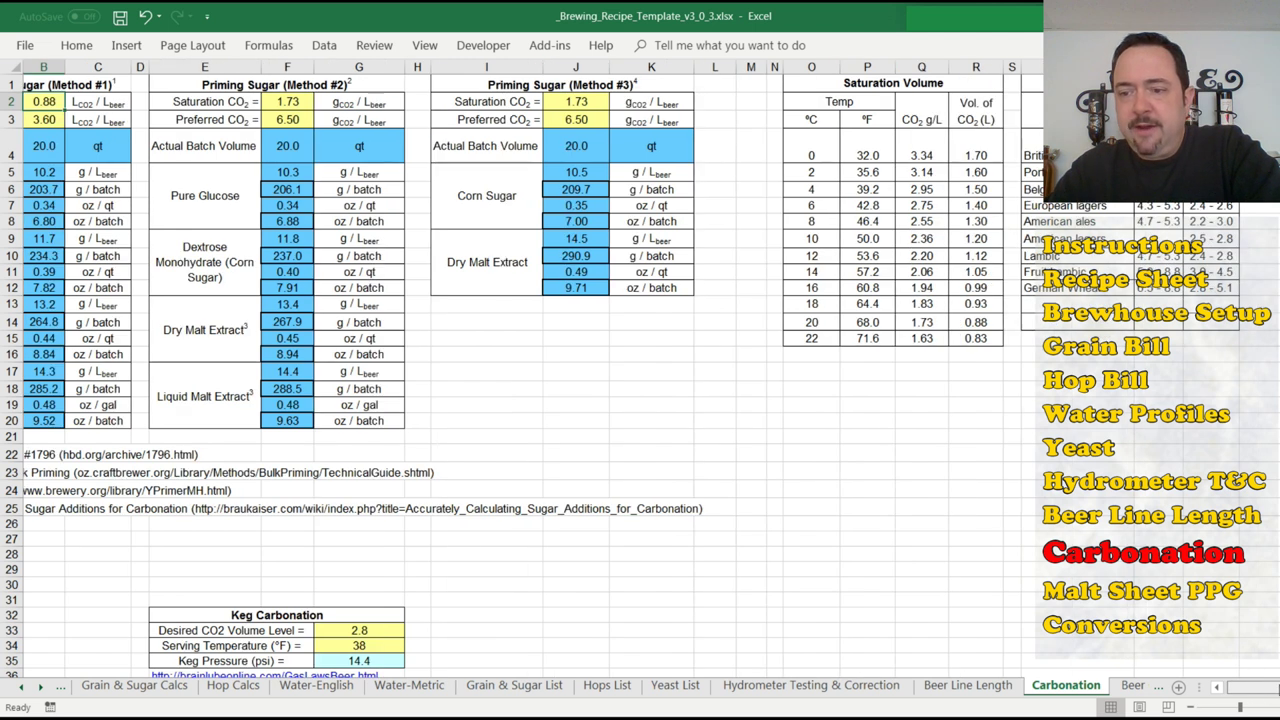
{"action": "left_click_drag", "start_coordinate": [822, 84], "coordinate": [1240, 340]}
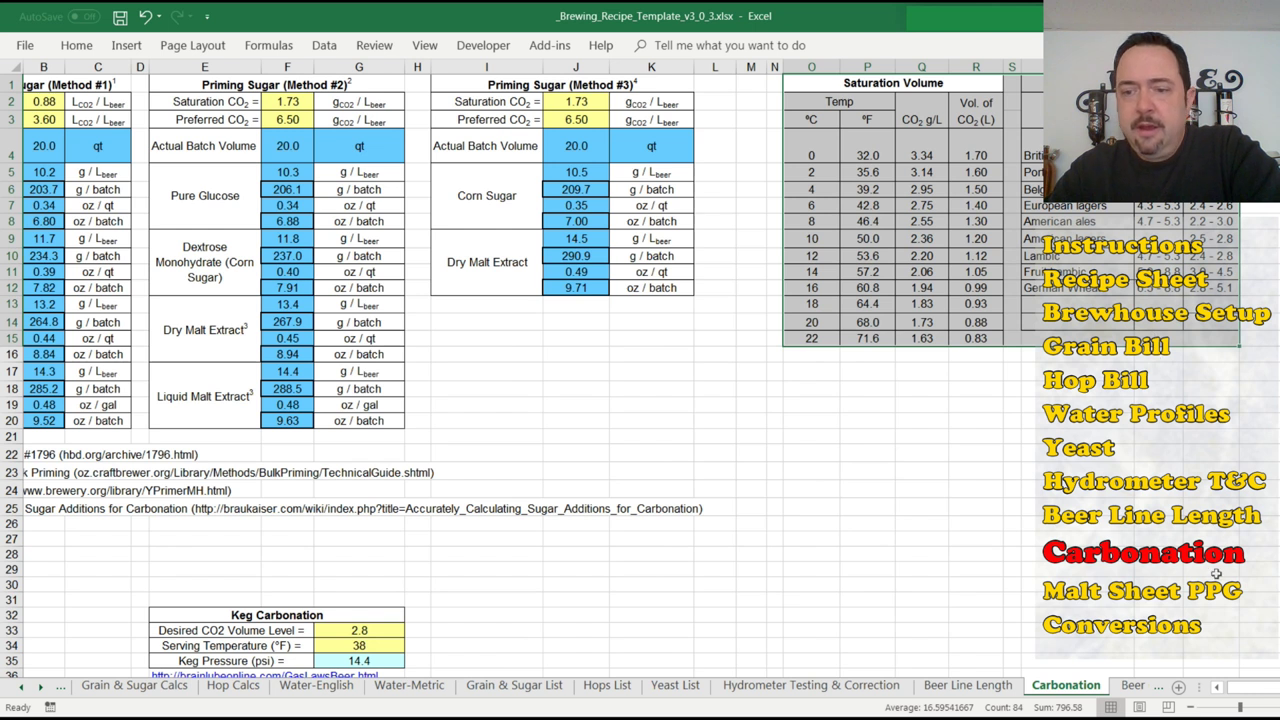
{"action": "left_click", "coordinate": [1218, 688]}
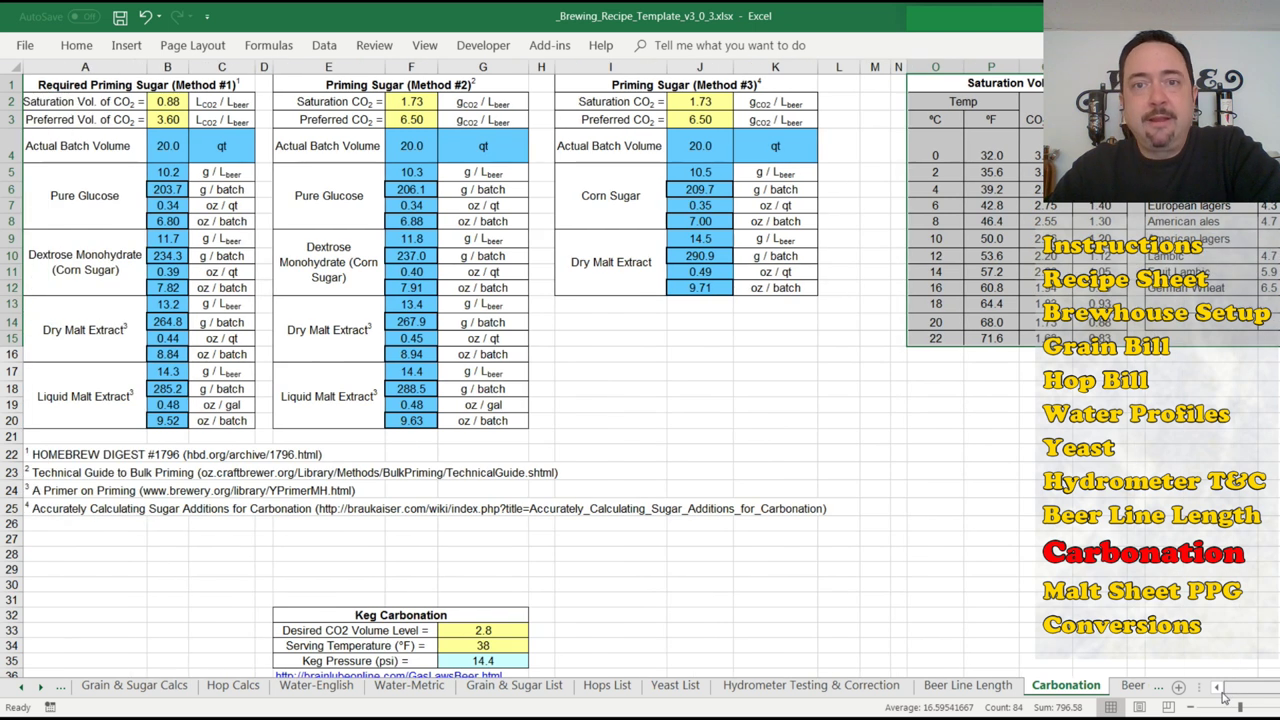
Review the actual batch volume and the four priming sugar types, from pure glucose to liquid malt extract, under Method #1.
{"action": "left_click", "coordinate": [417, 101]}
{"action": "left_click", "coordinate": [170, 145]}
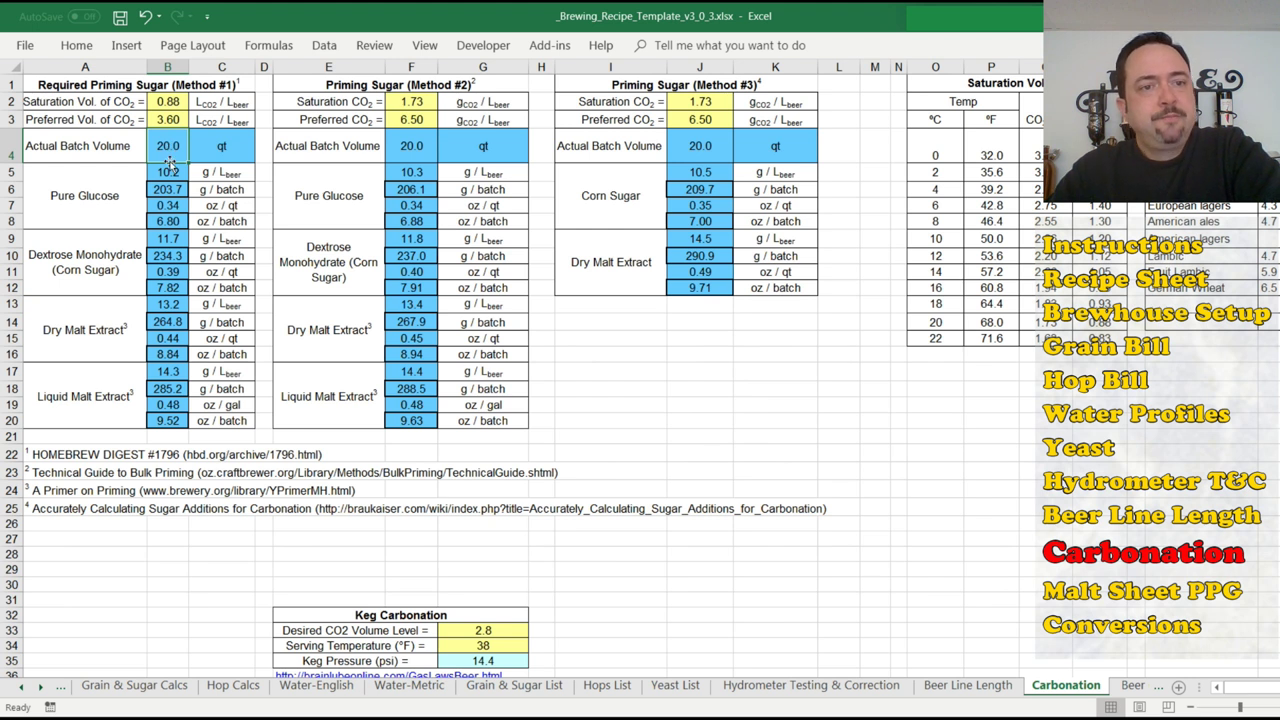
{"action": "left_click", "coordinate": [114, 195]}
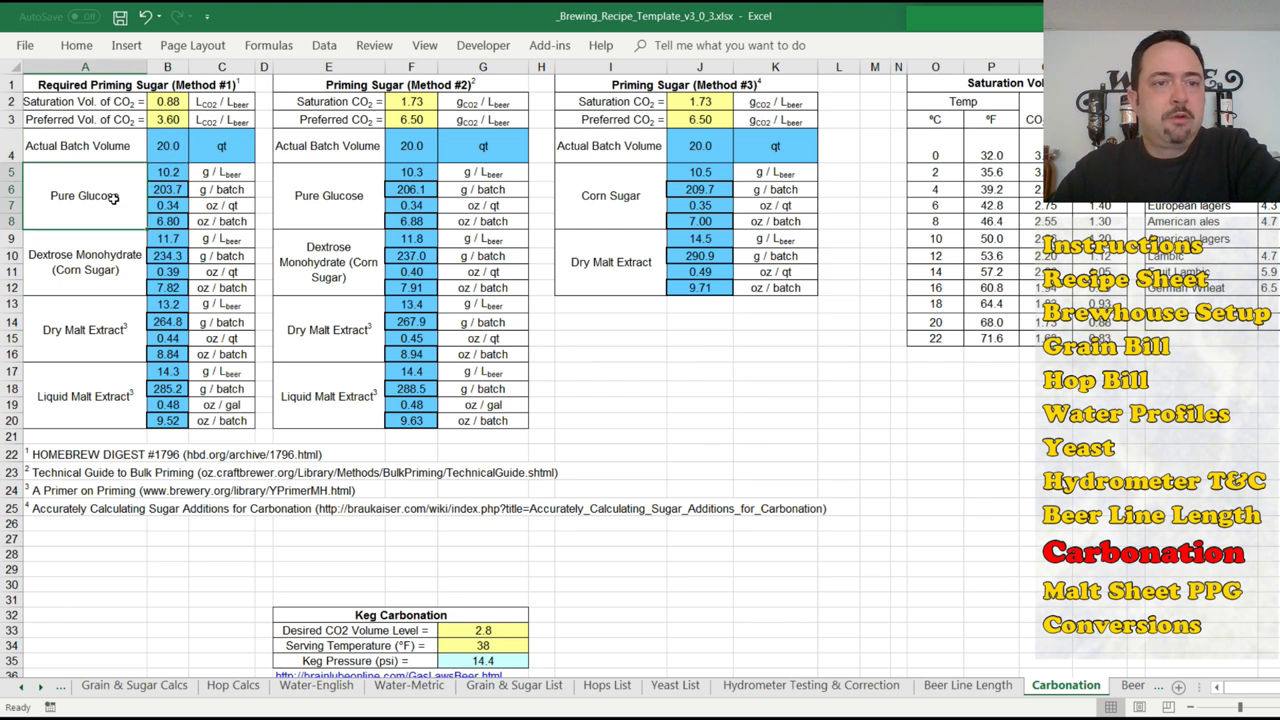
{"action": "left_click", "coordinate": [103, 263]}
{"action": "left_click", "coordinate": [112, 336]}
{"action": "left_click", "coordinate": [112, 392]}
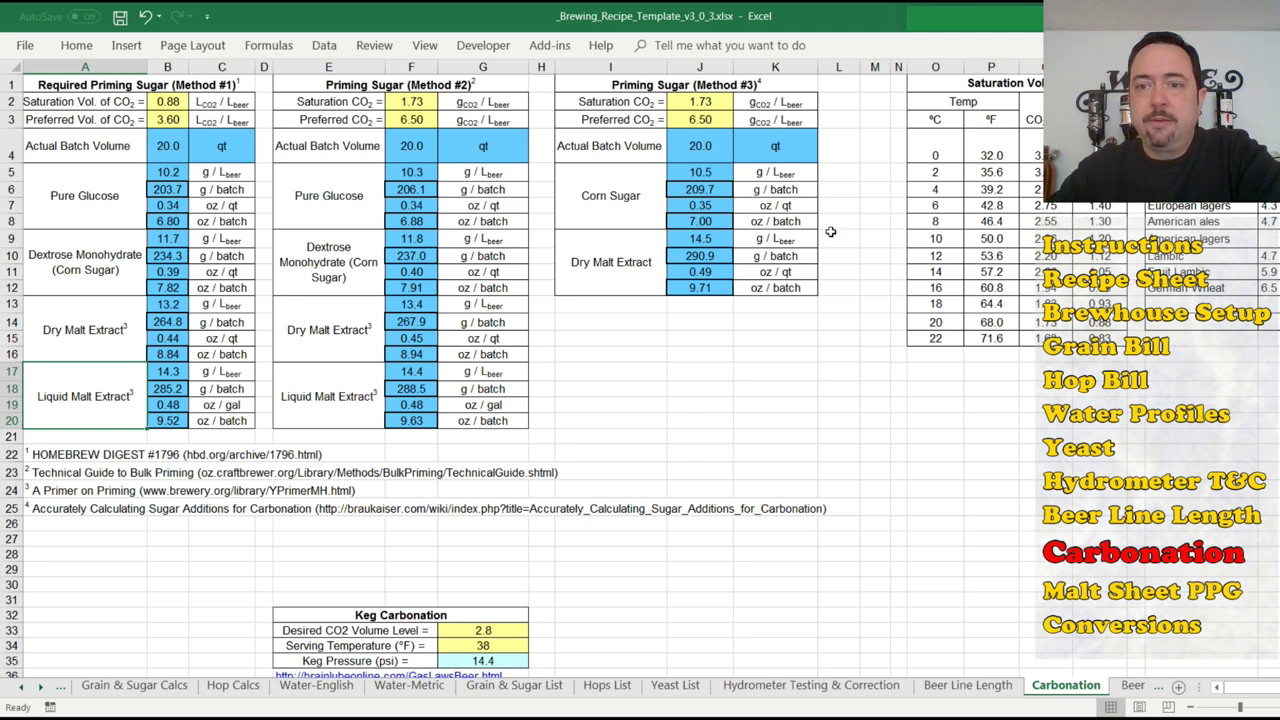
Inspect the desired CO2 volume level and serving temperature inputs in the Keg Carbonation section.
{"action": "scroll", "coordinate": [683, 646], "scroll_direction": "down", "scroll_amount": 1}
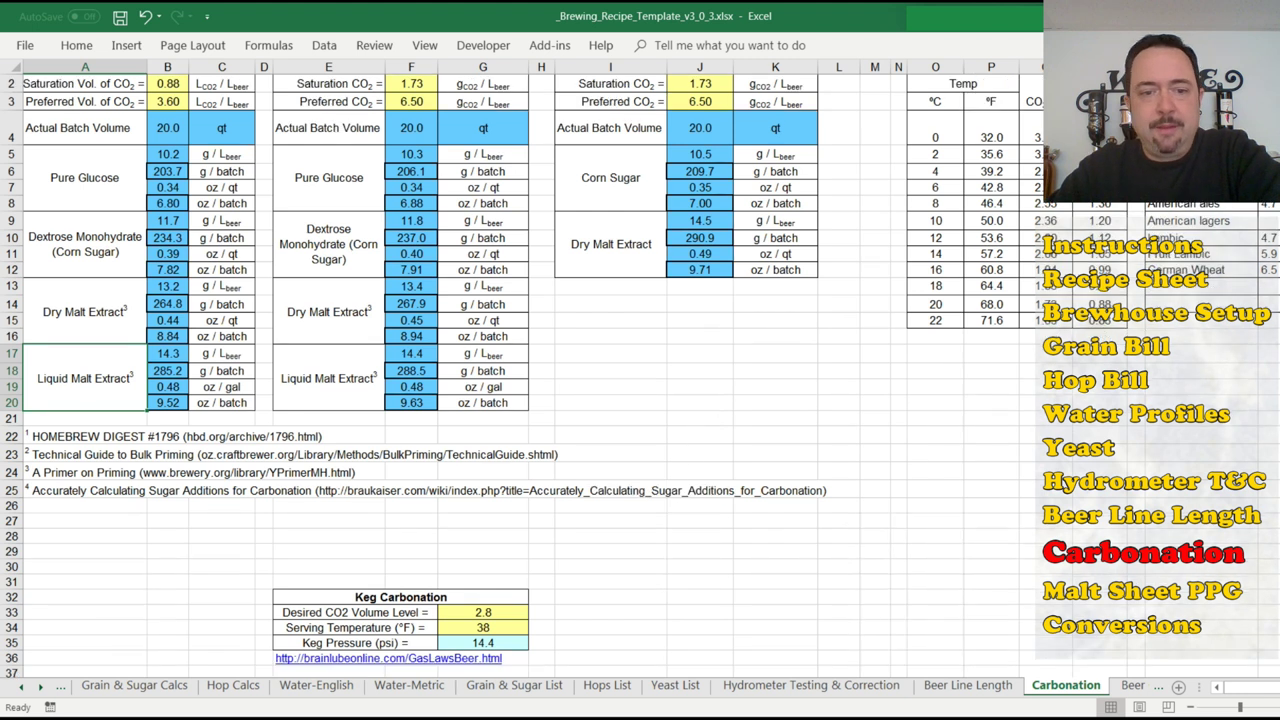
{"action": "left_click", "coordinate": [498, 614]}
{"action": "left_click", "coordinate": [485, 627]}
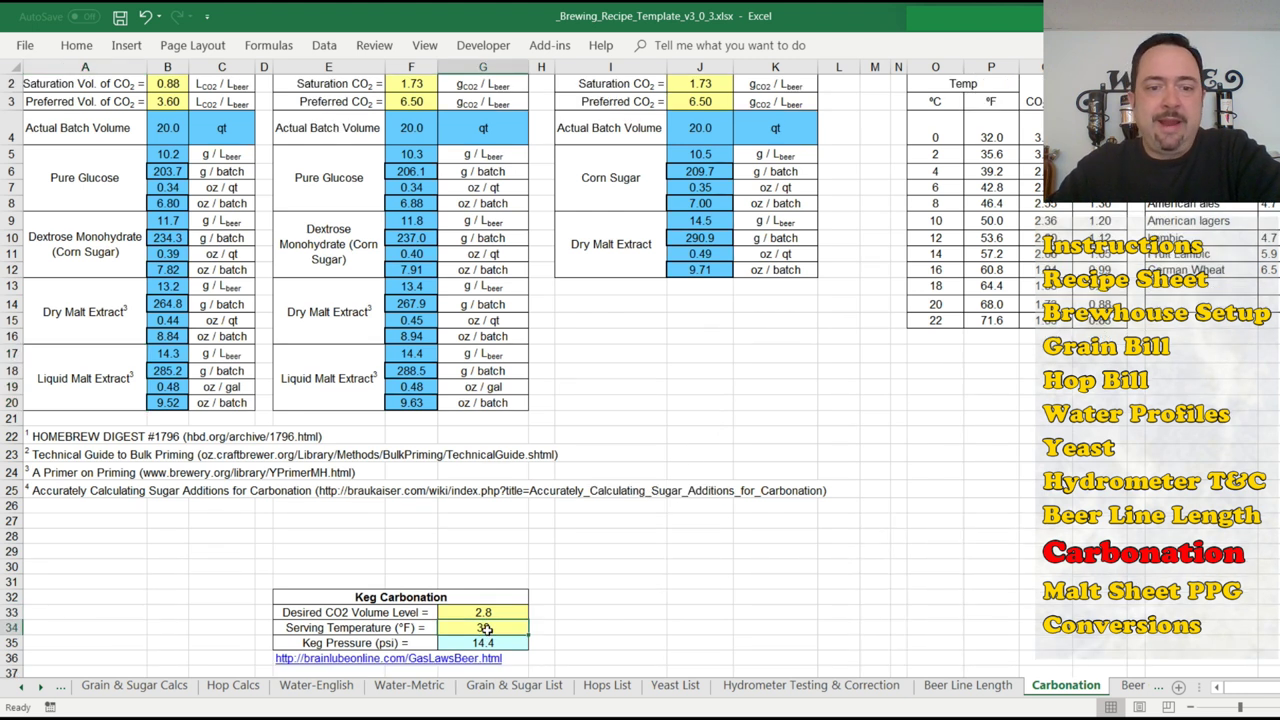
Inspect the Forced Carbonation CO2 volume, temperature and pressure on Recipe Sheet, and return to the Carbonation sheet.
{"action": "left_click", "coordinate": [30, 687]}
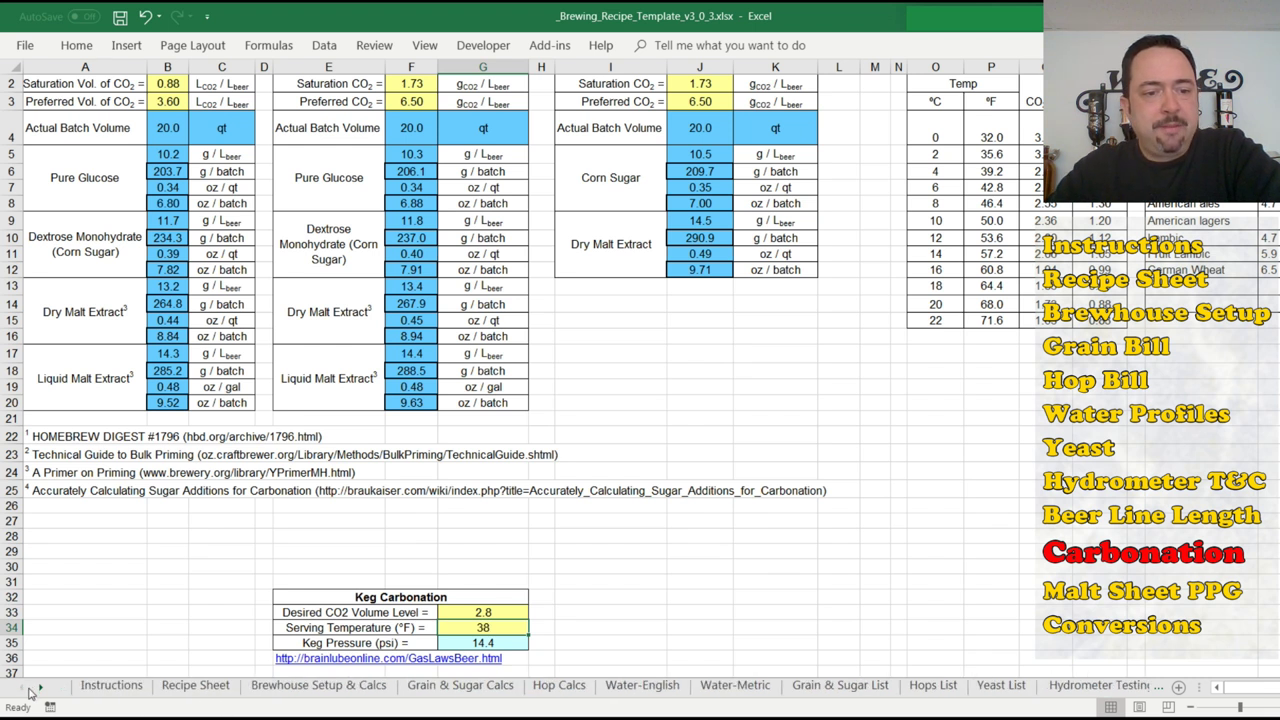
{"action": "left_click", "coordinate": [198, 687]}
{"action": "left_click", "coordinate": [618, 565]}
{"action": "left_click_drag", "start_coordinate": [618, 565], "coordinate": [634, 612]}
{"action": "left_click", "coordinate": [630, 603]}
{"action": "left_click", "coordinate": [628, 583]}
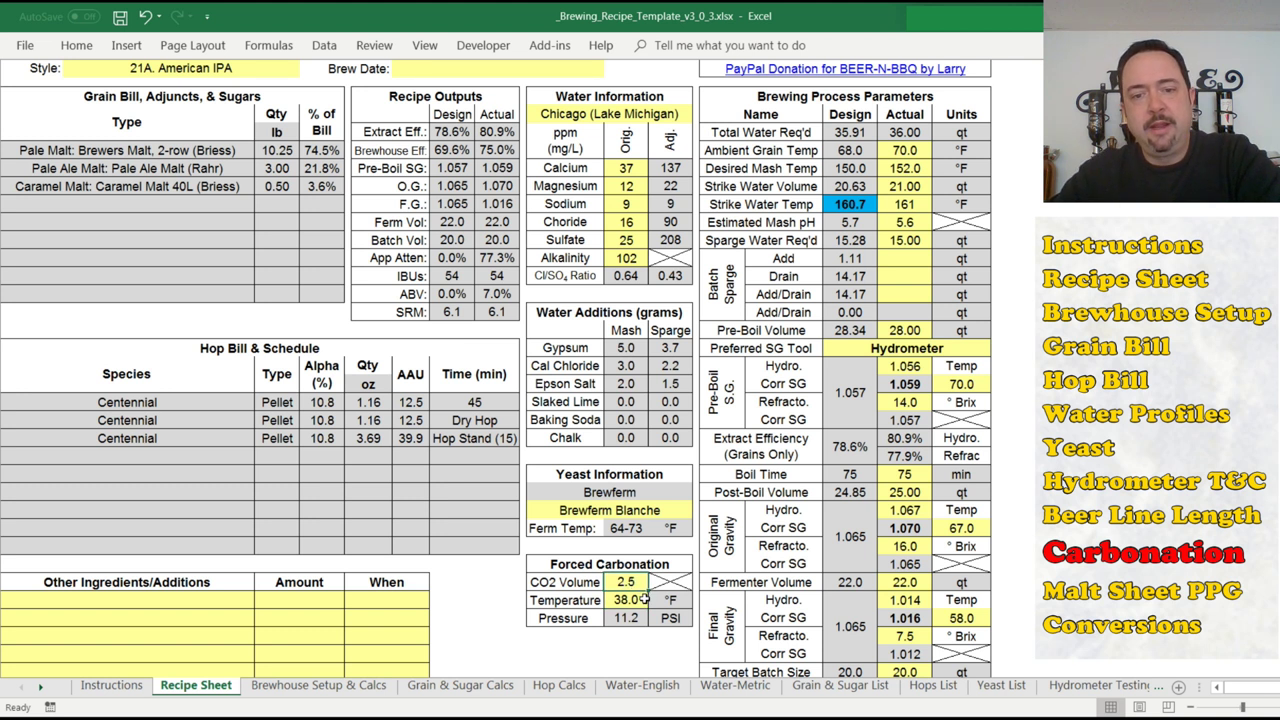
{"action": "left_click", "coordinate": [626, 603]}
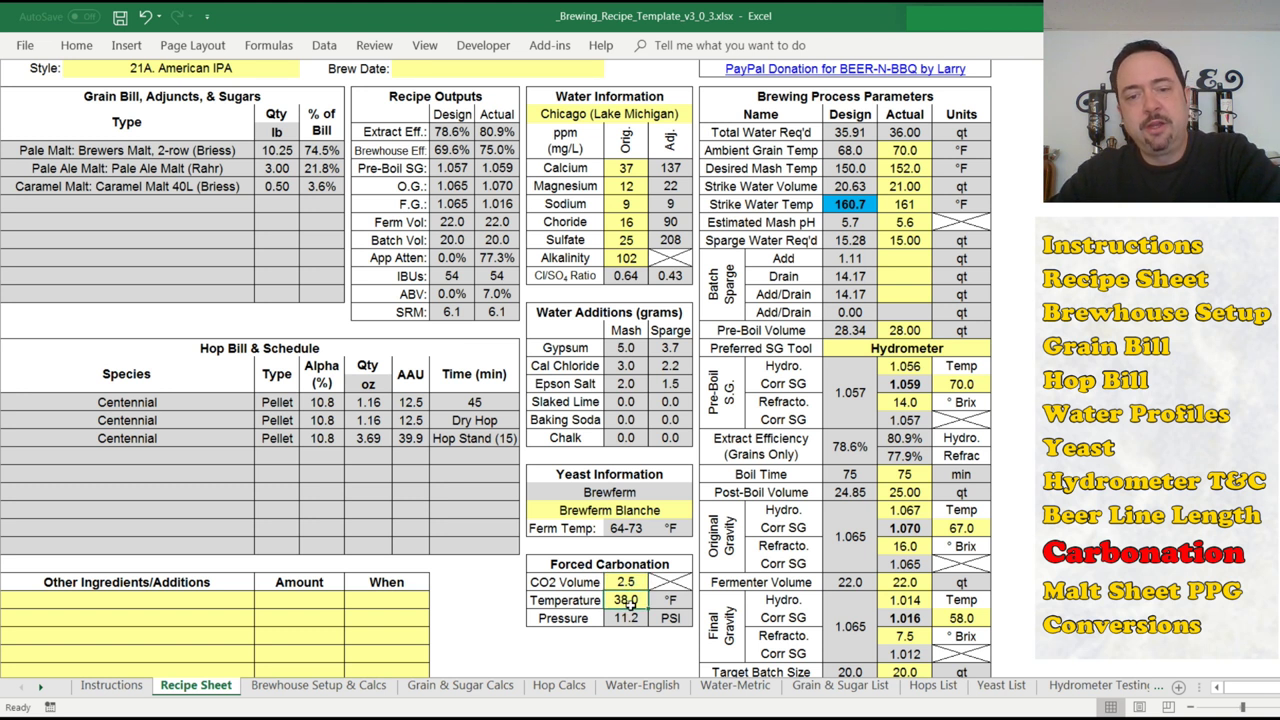
{"action": "left_click", "coordinate": [630, 618]}
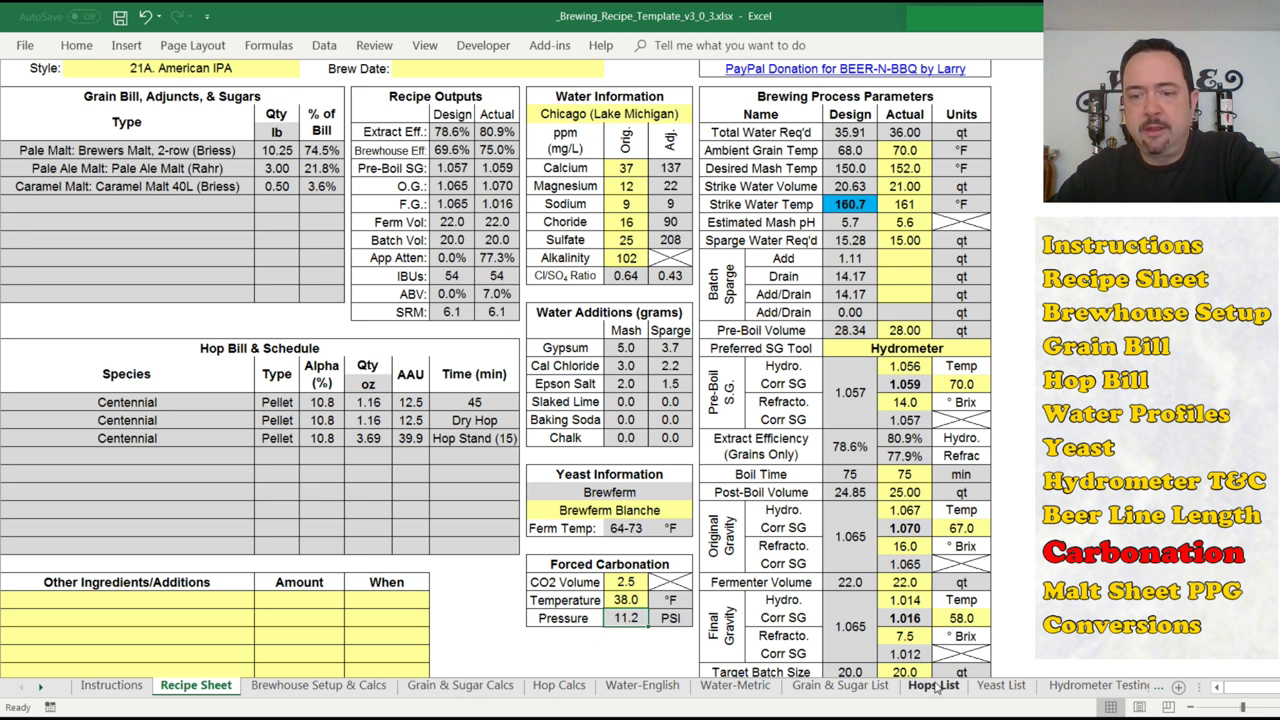
{"action": "left_click", "coordinate": [1065, 686]}
{"action": "left_click", "coordinate": [1080, 686]}
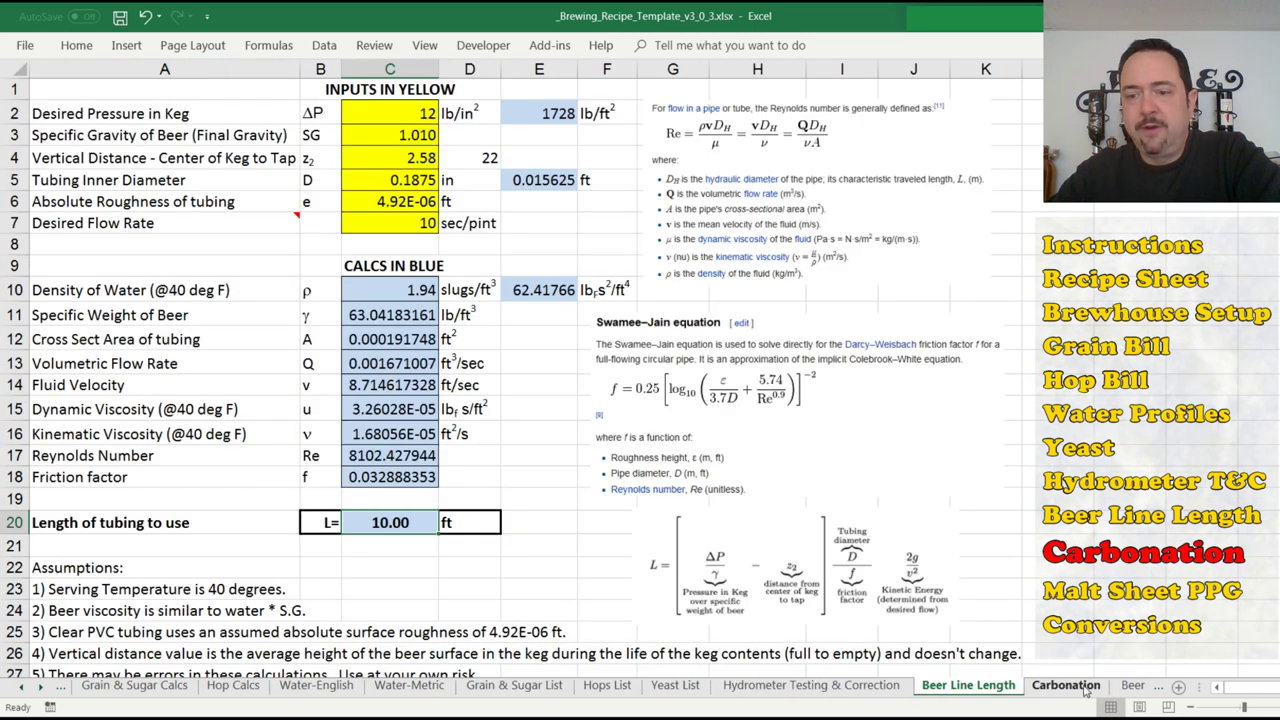
{"action": "left_click", "coordinate": [1090, 687]}
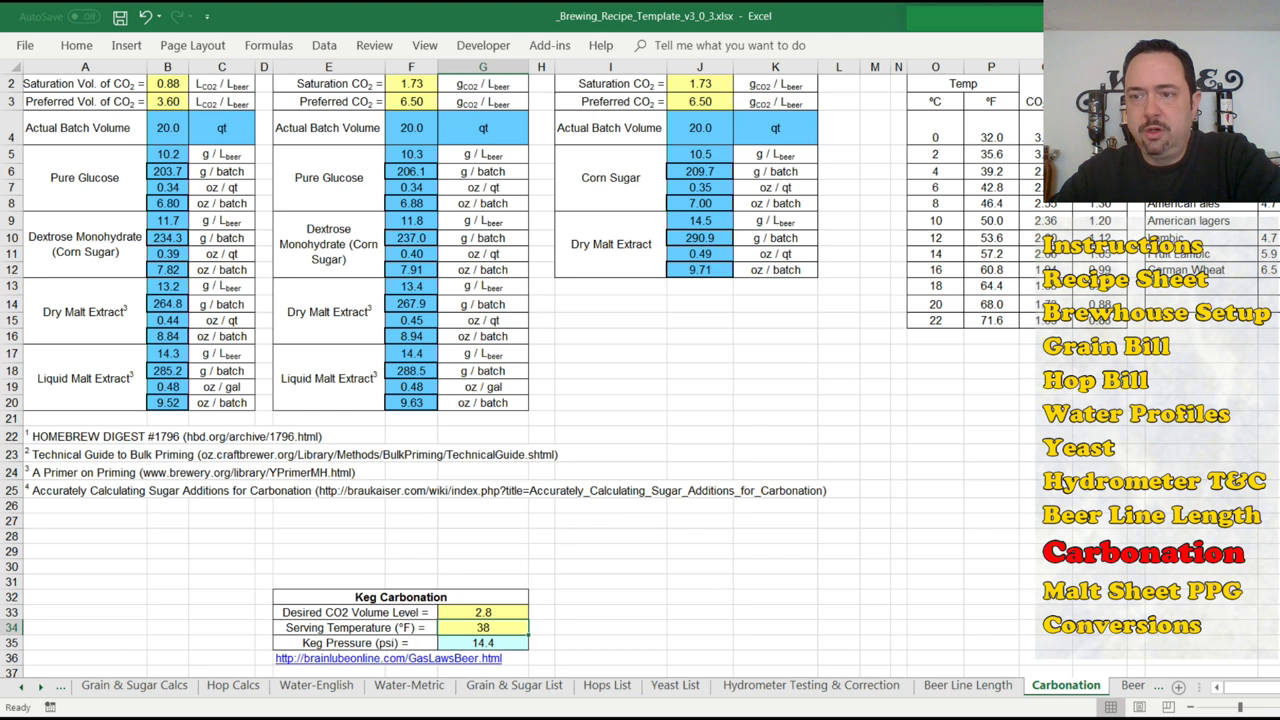
Open the Malt Sheet PPG Calcs sheet and locate the Method 1 table for determining PPG from malt analysis sheets.
{"action": "scroll", "coordinate": [640, 380], "scroll_direction": "up", "scroll_amount": 1}
{"action": "left_click", "coordinate": [825, 686]}
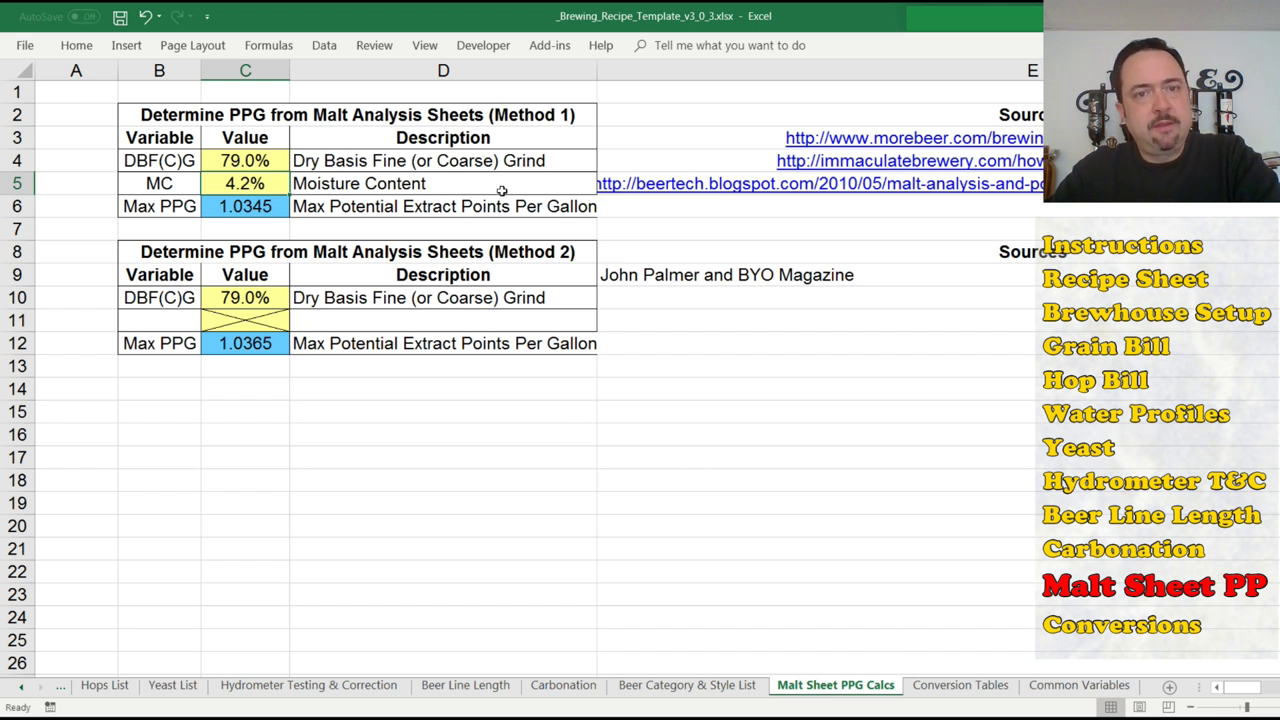
{"action": "left_click", "coordinate": [547, 114]}
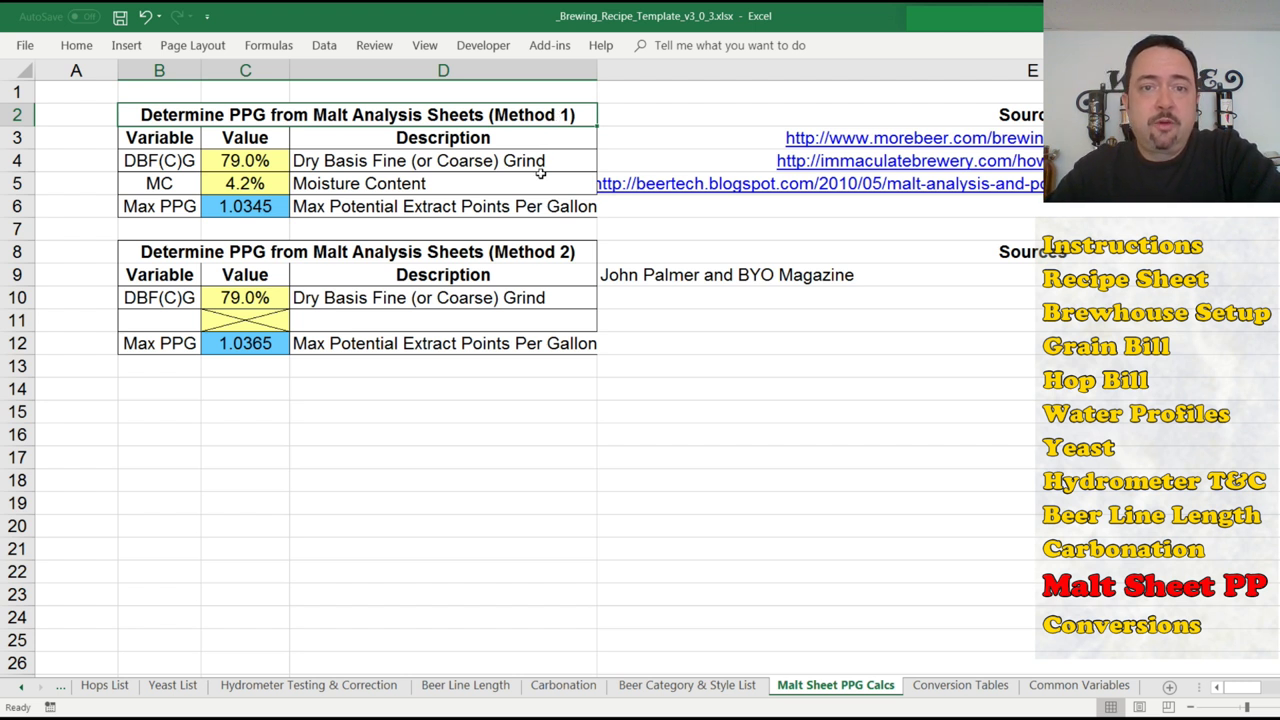
Open Grain & Sugar Calcs and highlight the Max PPG column of the grain bill.
{"action": "left_click", "coordinate": [20, 685]}
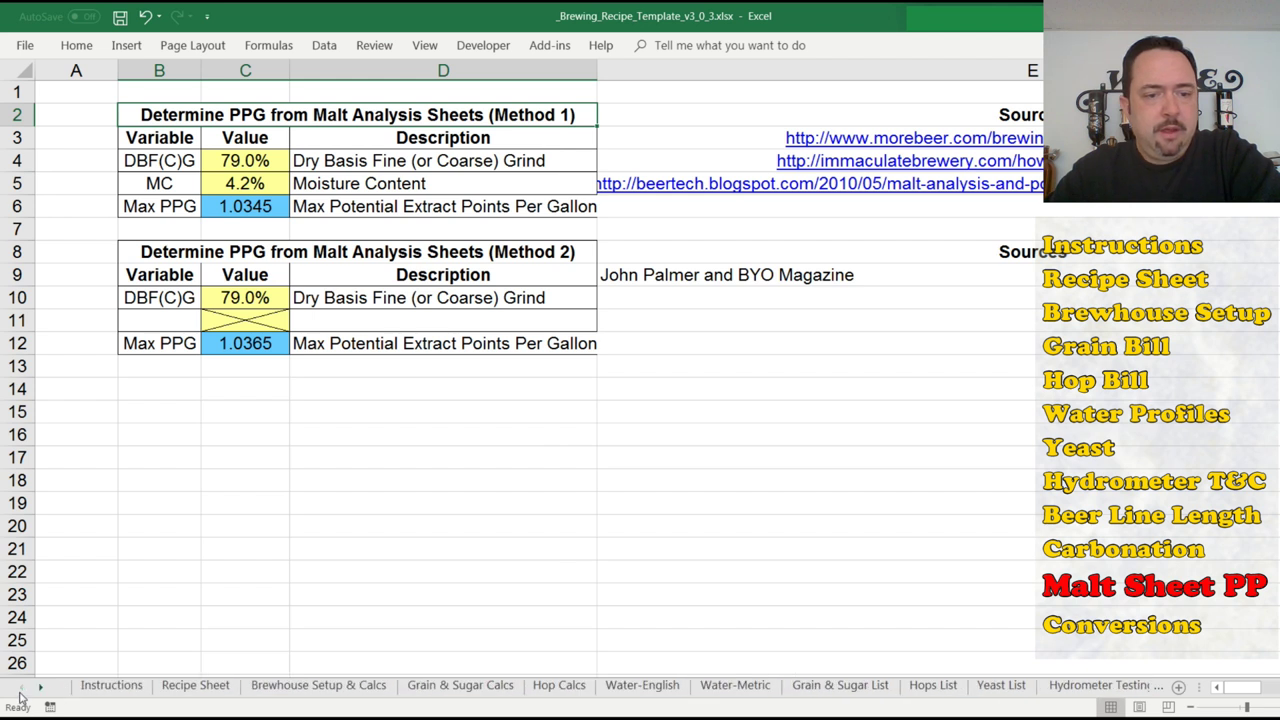
{"action": "left_click", "coordinate": [467, 688]}
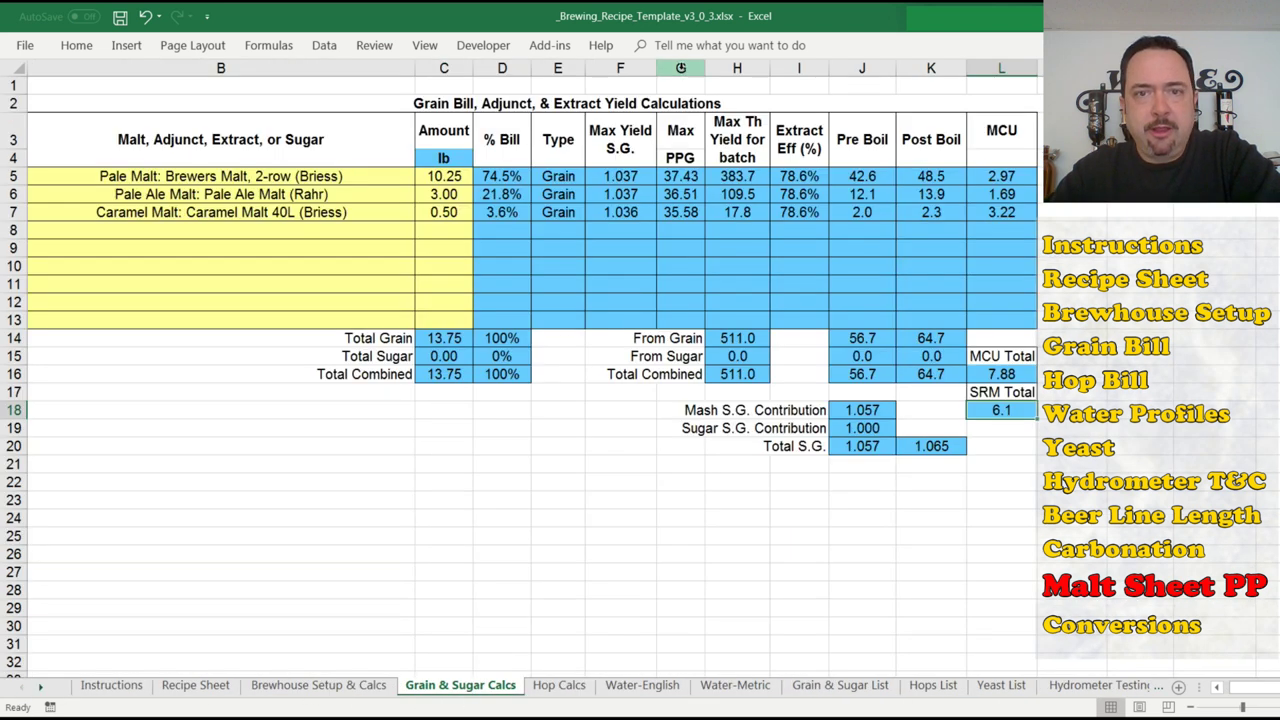
{"action": "left_click", "coordinate": [680, 68]}
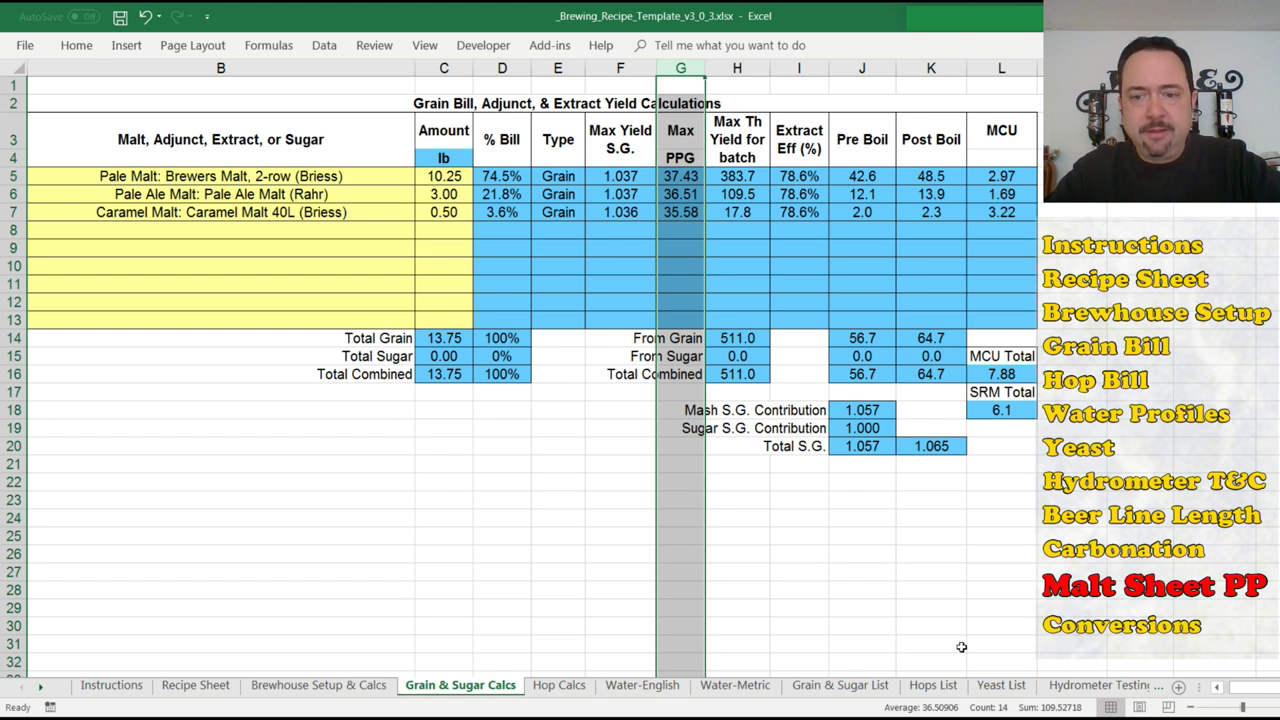
Open Grain & Sugar List and examine the Max PPG values alongside the Extract % and Moisture Content % columns.
{"action": "left_click", "coordinate": [838, 686]}
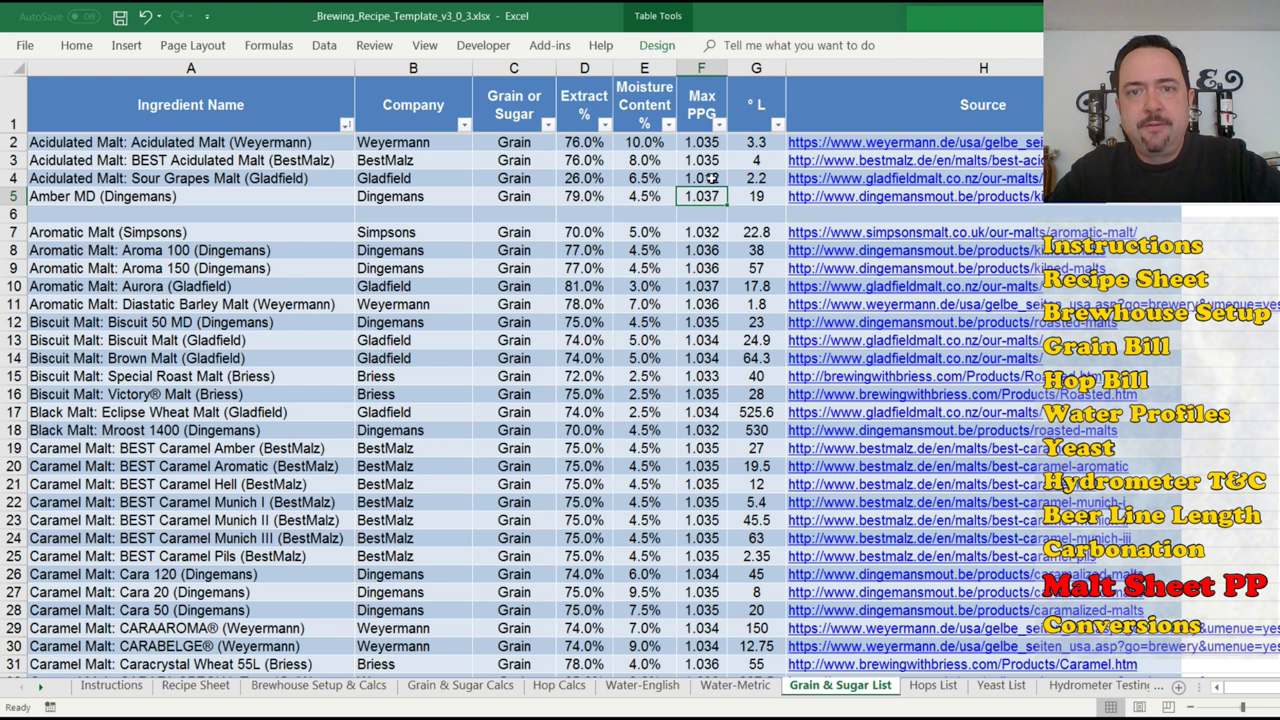
{"action": "left_click_drag", "start_coordinate": [700, 142], "coordinate": [703, 450]}
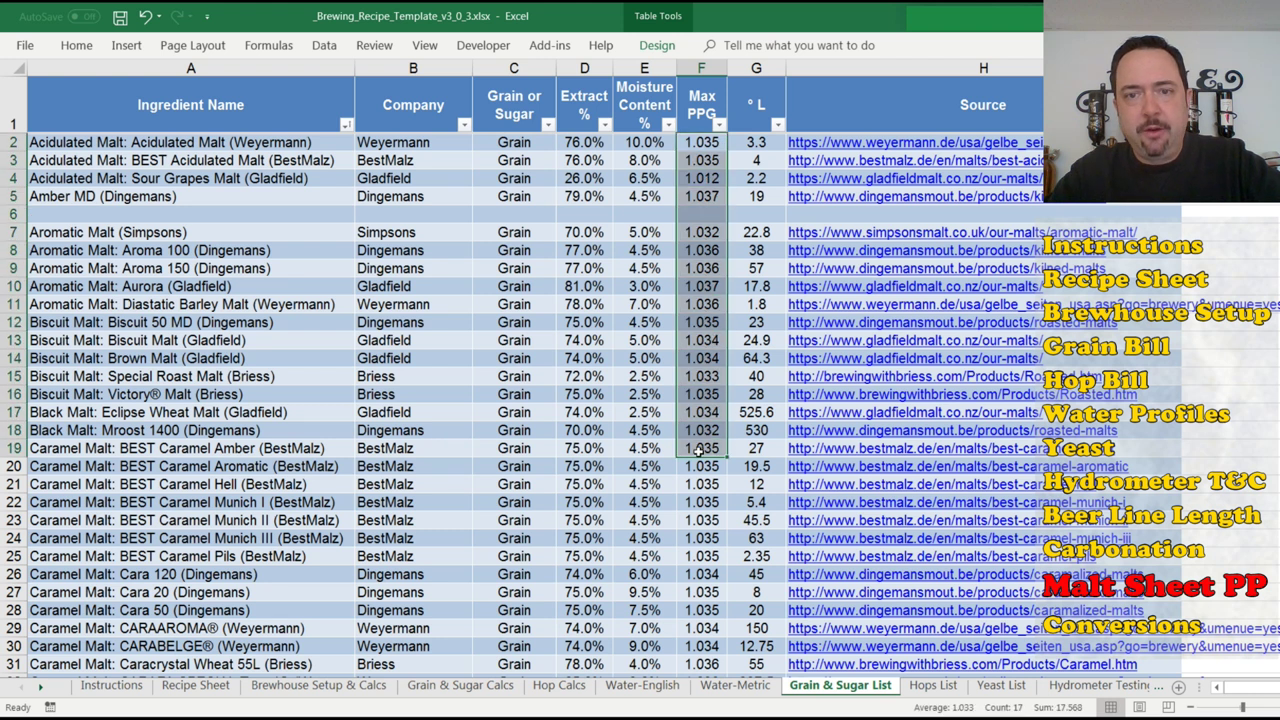
{"action": "left_click", "coordinate": [705, 286]}
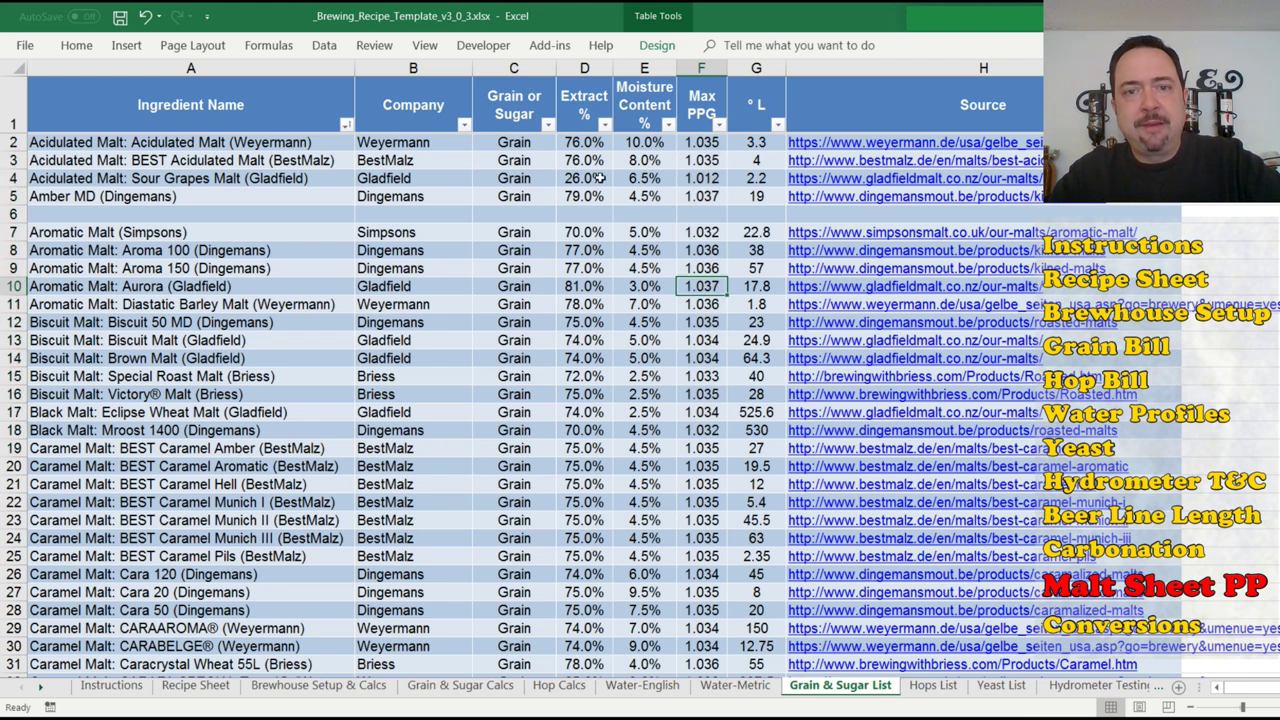
{"action": "left_click_drag", "start_coordinate": [584, 67], "coordinate": [634, 70]}
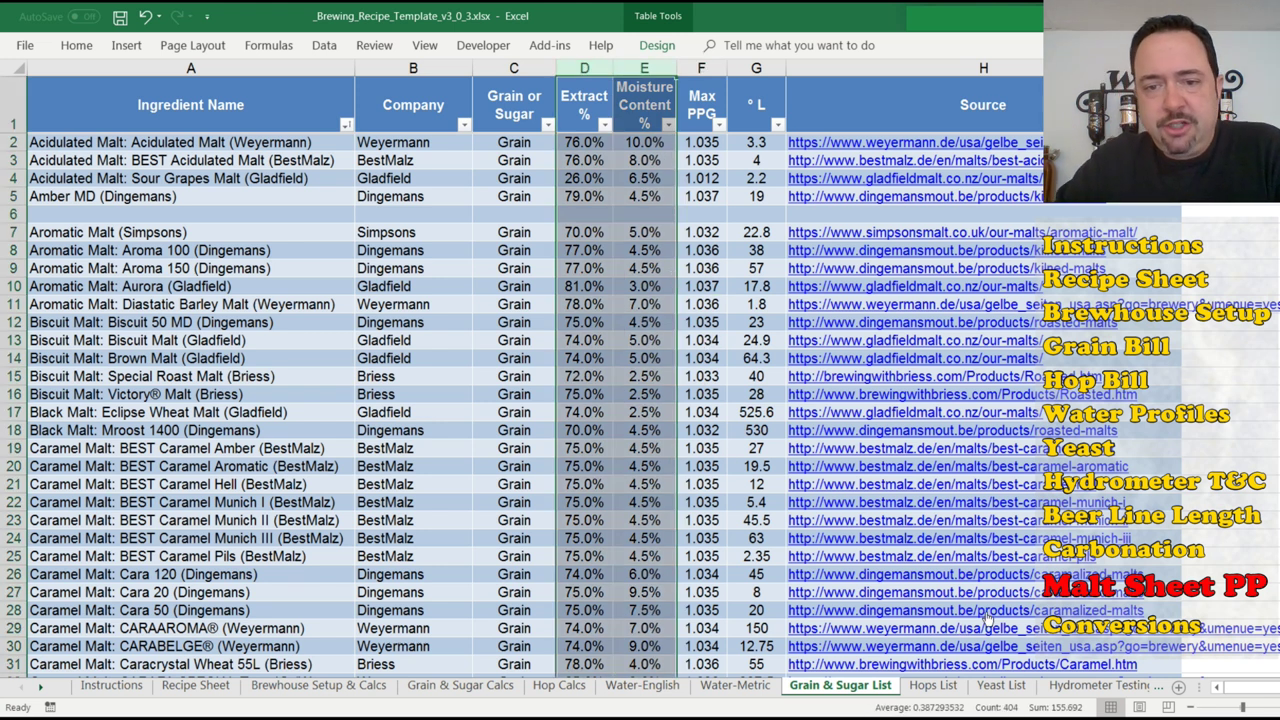
Return to Malt Sheet PPG Calcs and examine Method 1's dry basis grind and moisture content inputs.
{"action": "left_click", "coordinate": [1090, 685]}
{"action": "left_click", "coordinate": [1095, 685]}
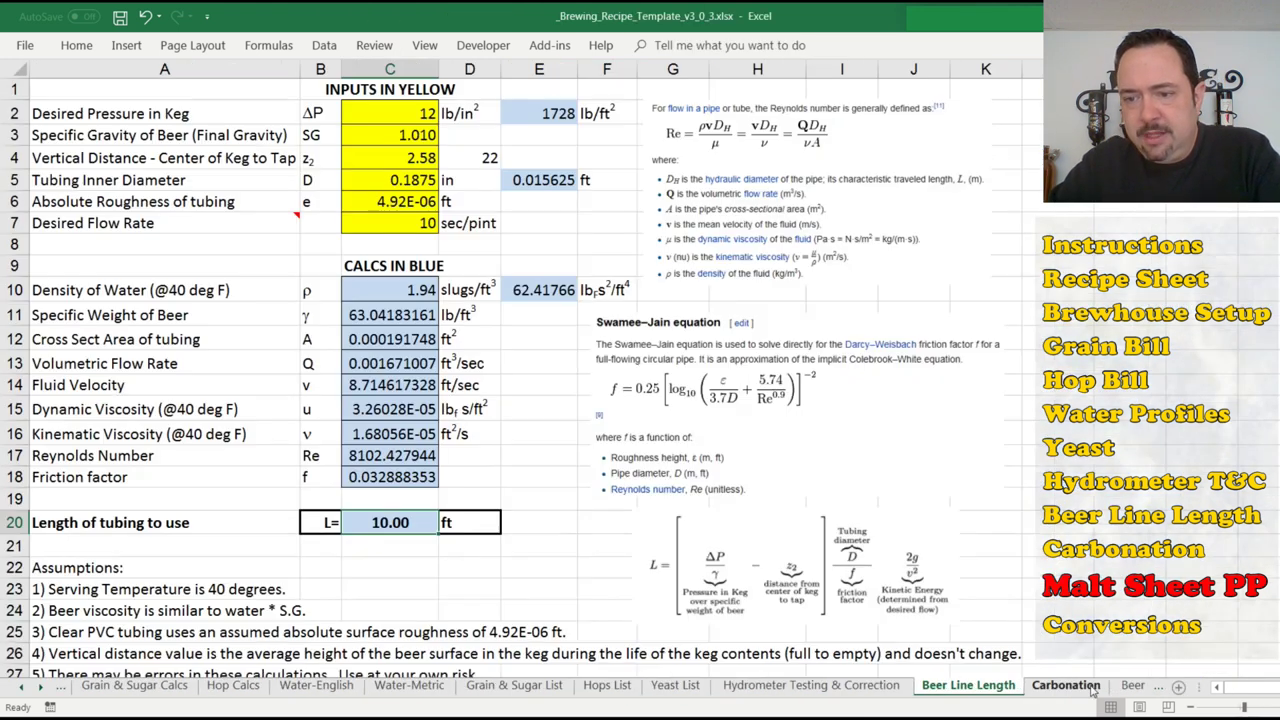
{"action": "left_click", "coordinate": [1115, 686]}
{"action": "left_click", "coordinate": [1155, 688]}
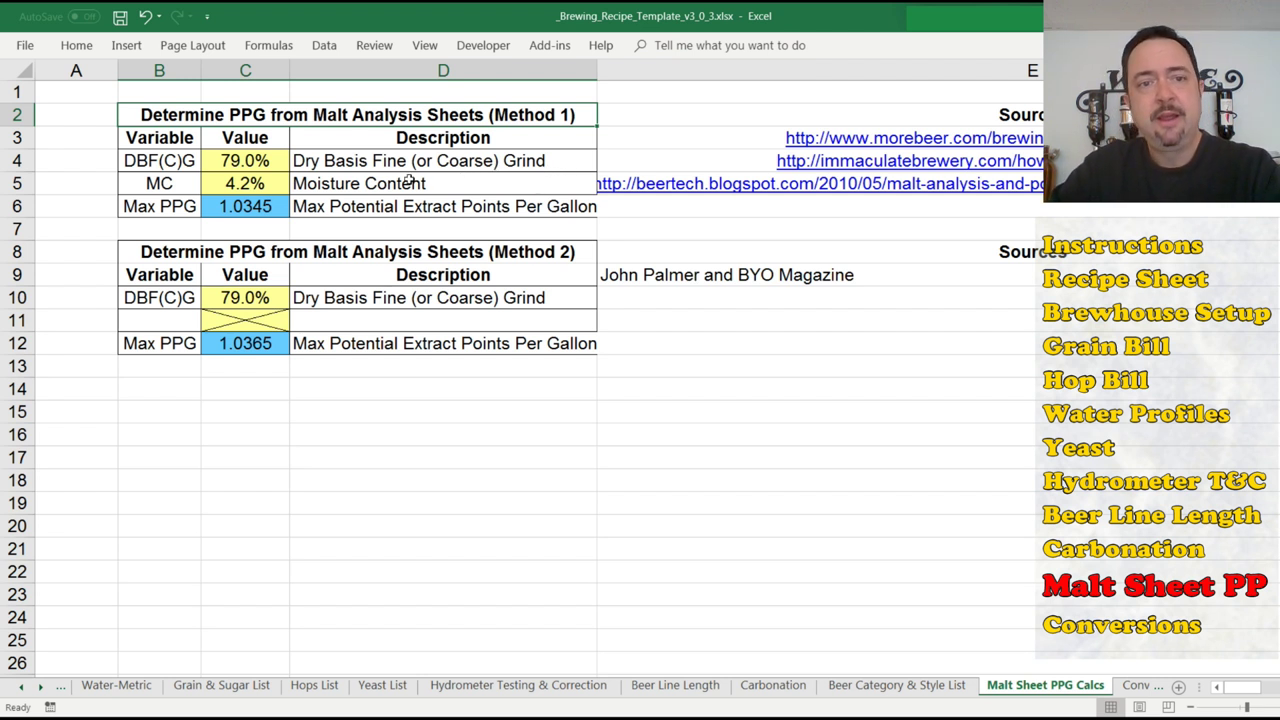
{"action": "left_click_drag", "start_coordinate": [373, 186], "coordinate": [383, 165]}
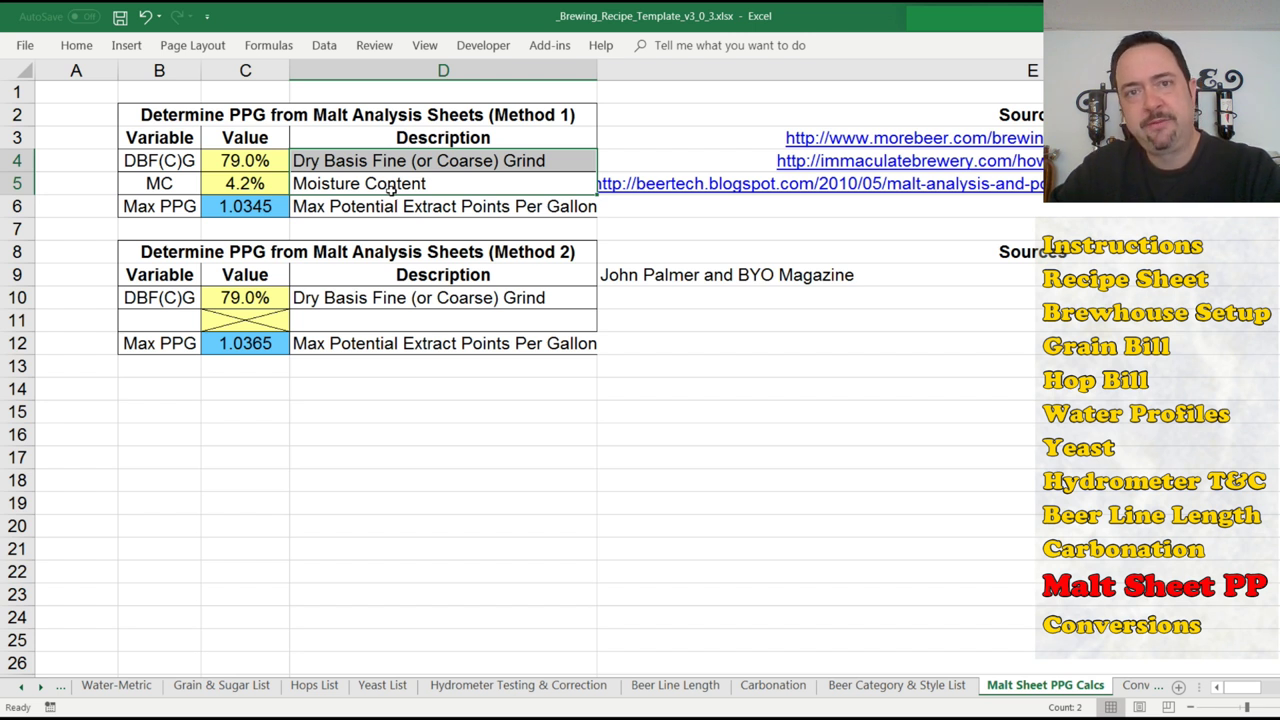
{"action": "left_click", "coordinate": [389, 185]}
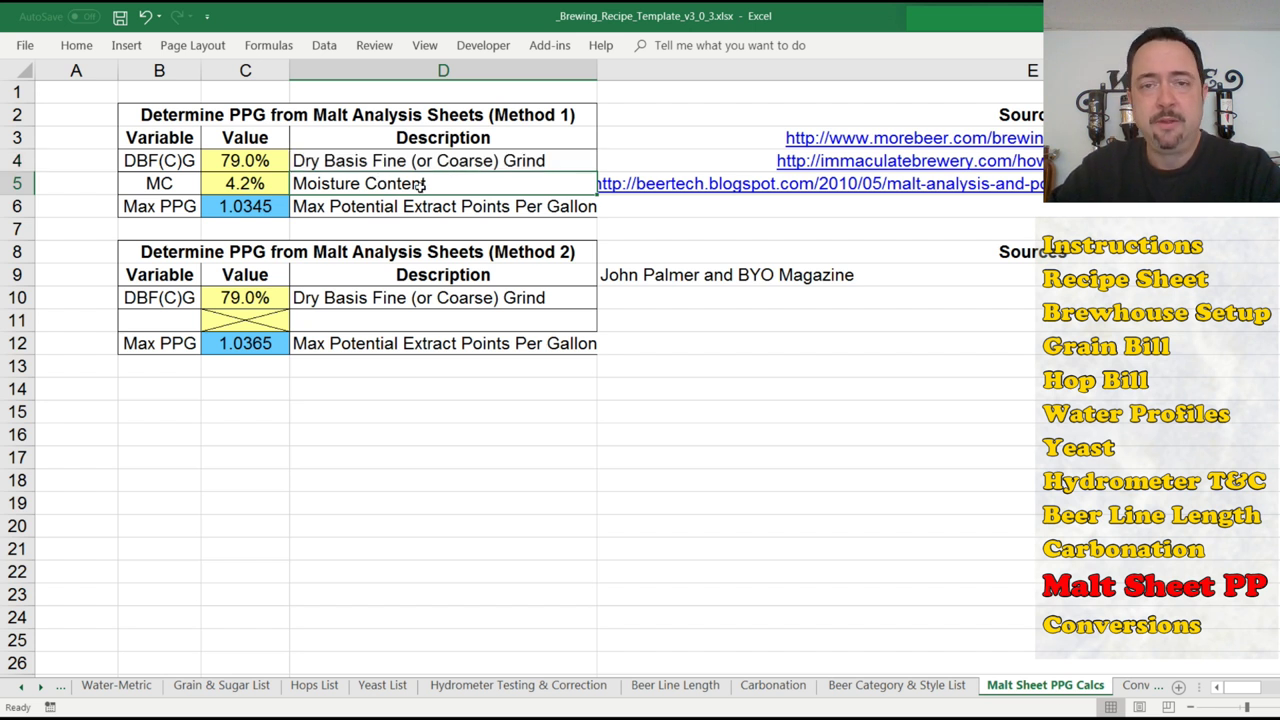
{"action": "left_click_drag", "start_coordinate": [394, 160], "coordinate": [393, 181]}
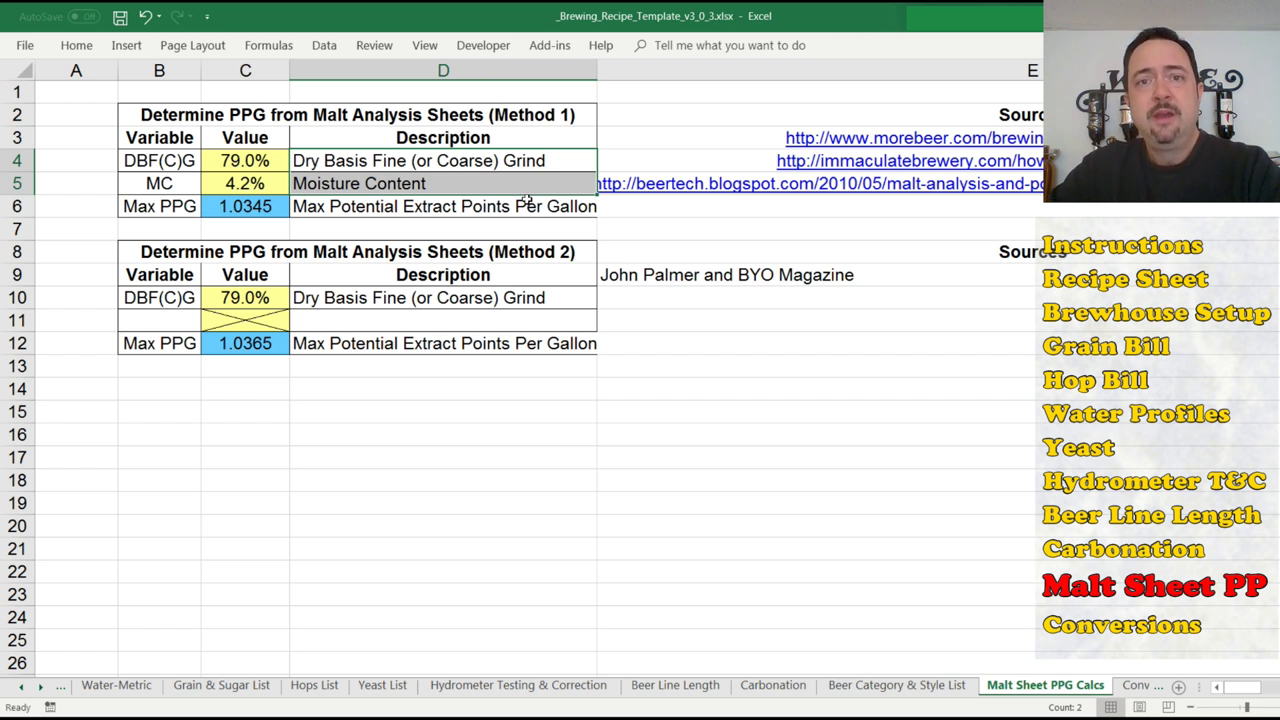
Examine the Method 2 PPG table and its dry basis fine or coarse grind input.
{"action": "left_click_drag", "start_coordinate": [552, 251], "coordinate": [305, 340]}
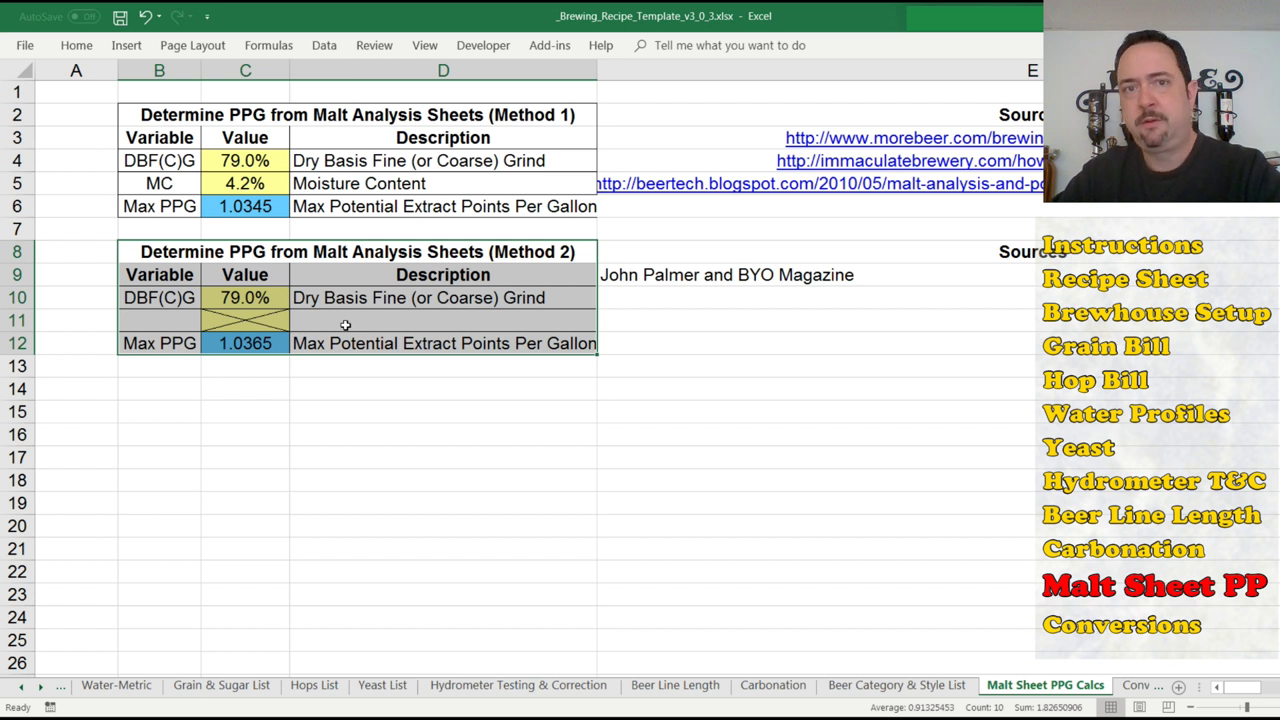
{"action": "left_click", "coordinate": [422, 266]}
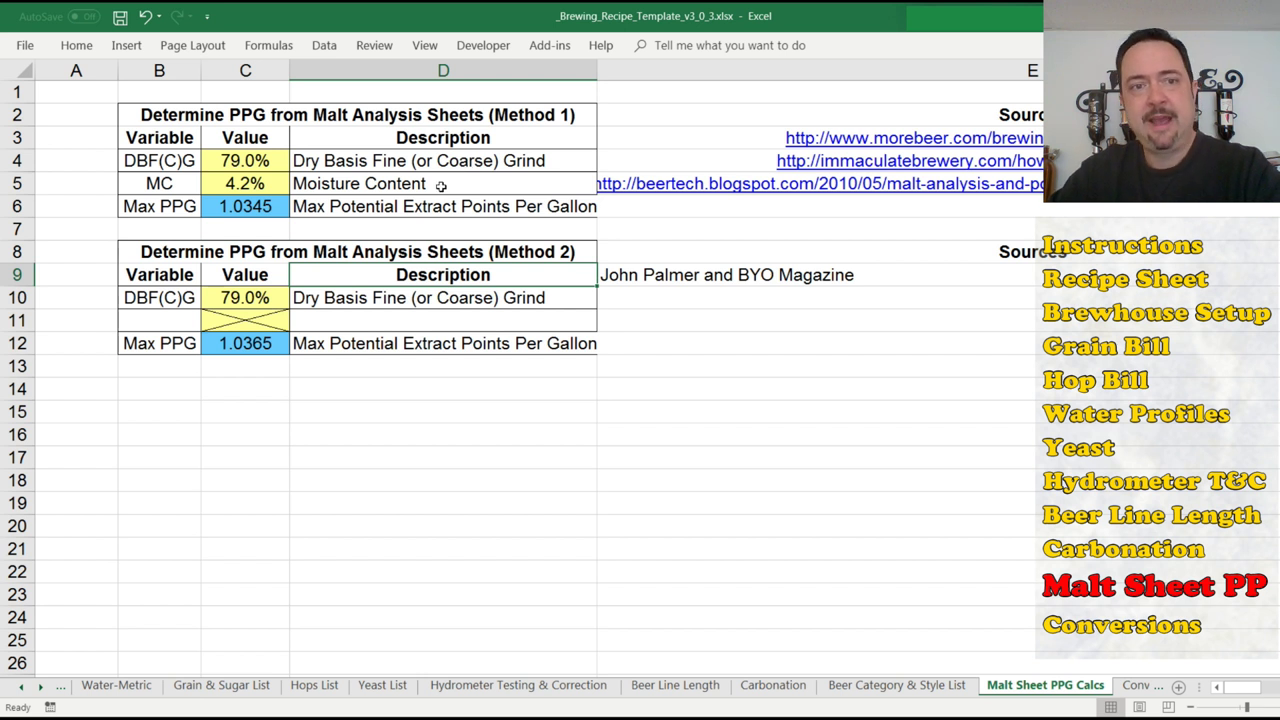
{"action": "left_click", "coordinate": [401, 297]}
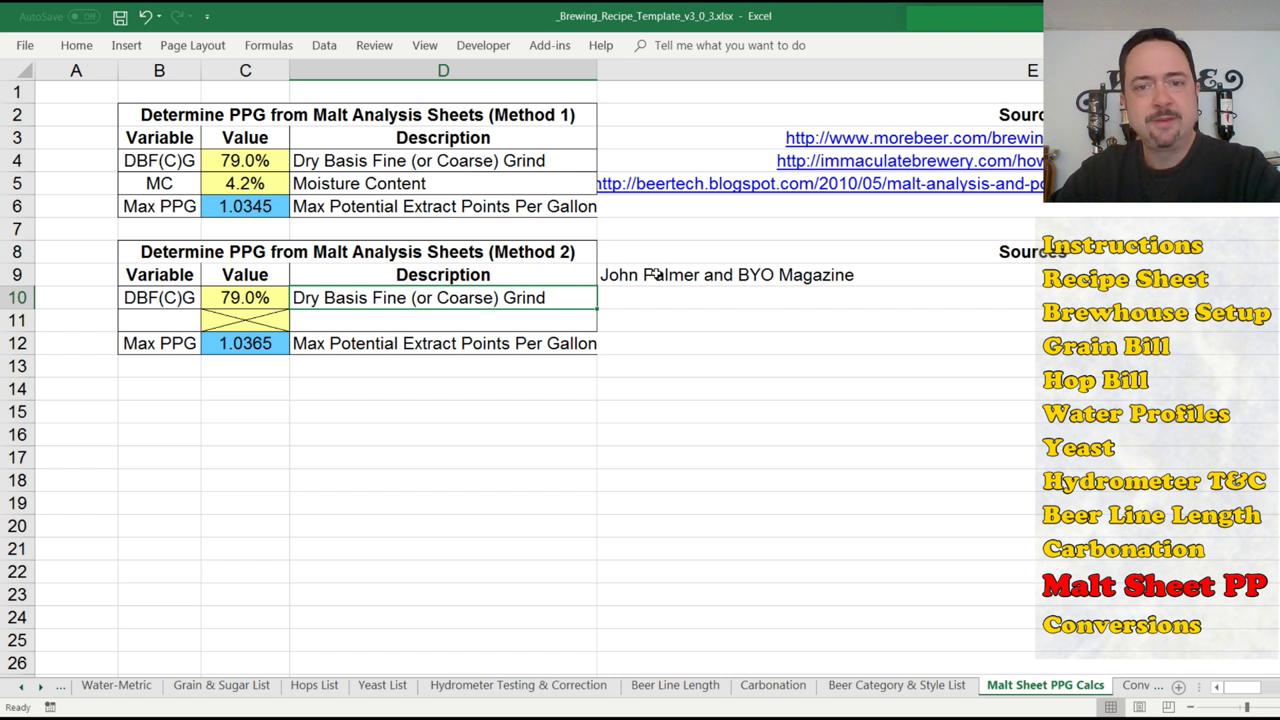
Examine Method 2's source, its dry basis grind input and its Max PPG result.
{"action": "left_click", "coordinate": [688, 273]}
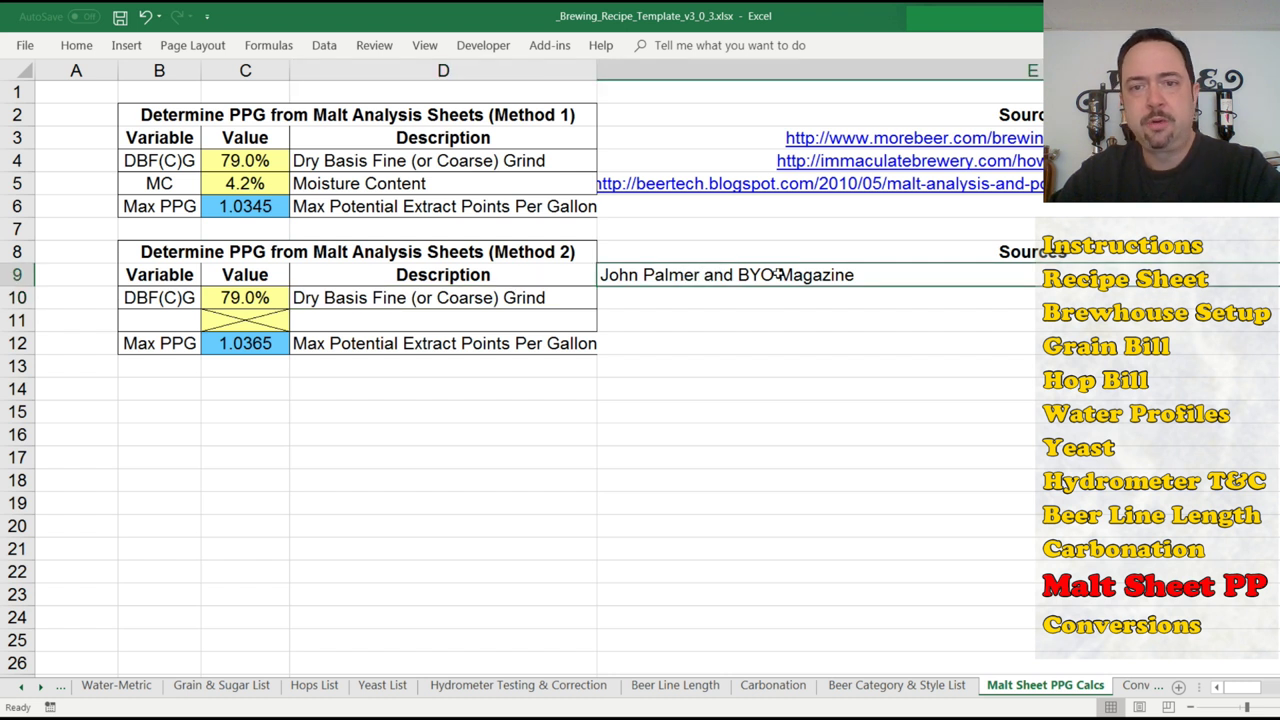
{"action": "left_click", "coordinate": [256, 345]}
{"action": "left_click", "coordinate": [258, 300]}
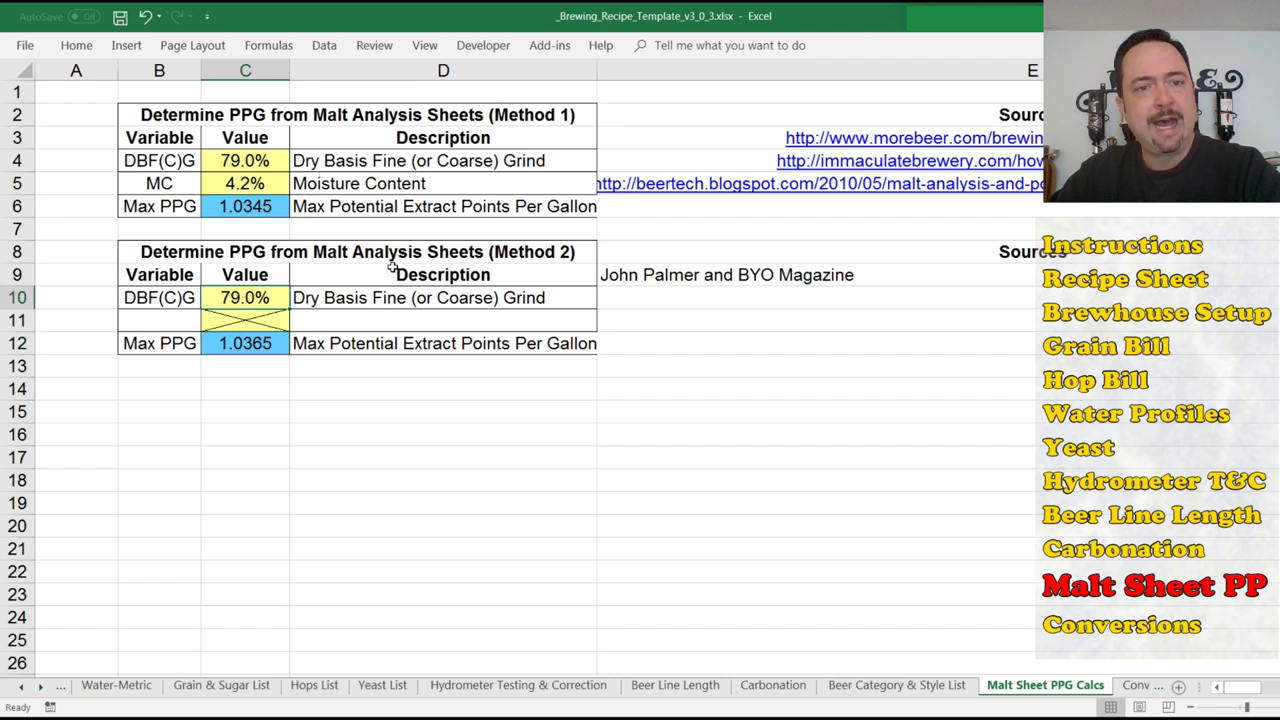
{"action": "left_click_drag", "start_coordinate": [248, 300], "coordinate": [452, 336]}
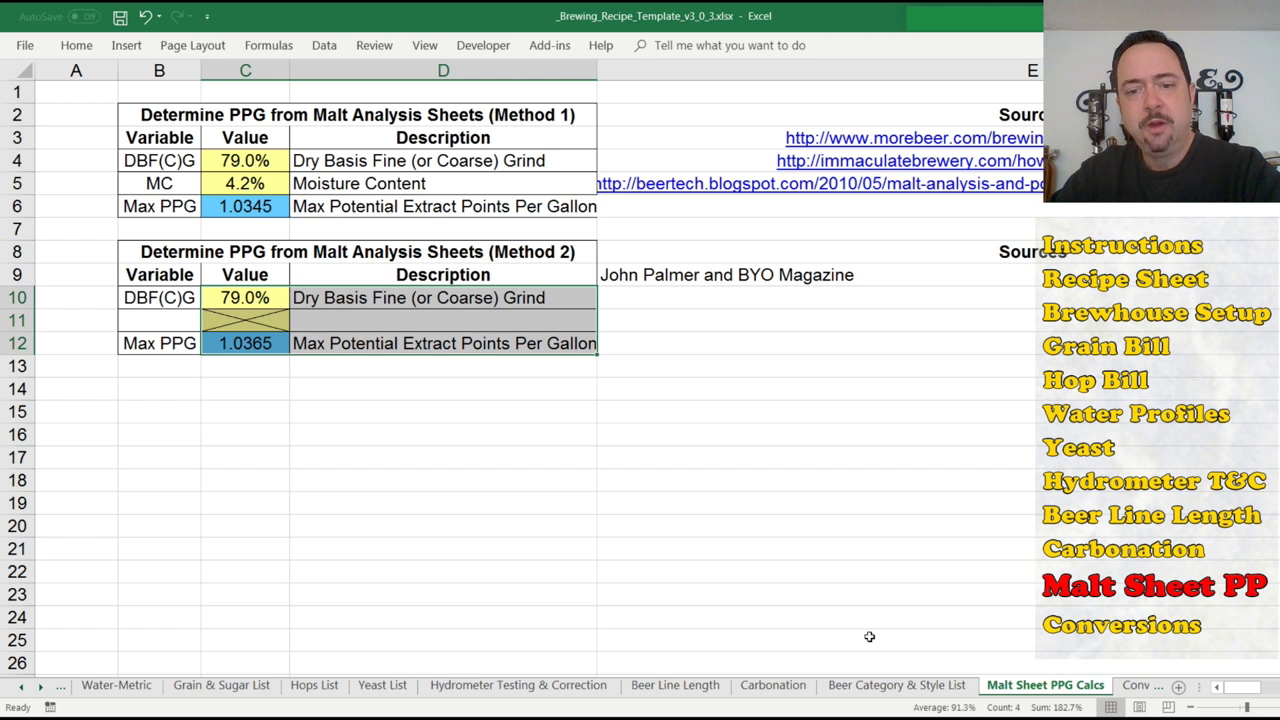
Highlight the Max PPG column in Grain & Sugar List and relate it to the Method 1 table on Malt Sheet PPG Calcs.
{"action": "left_click", "coordinate": [224, 697]}
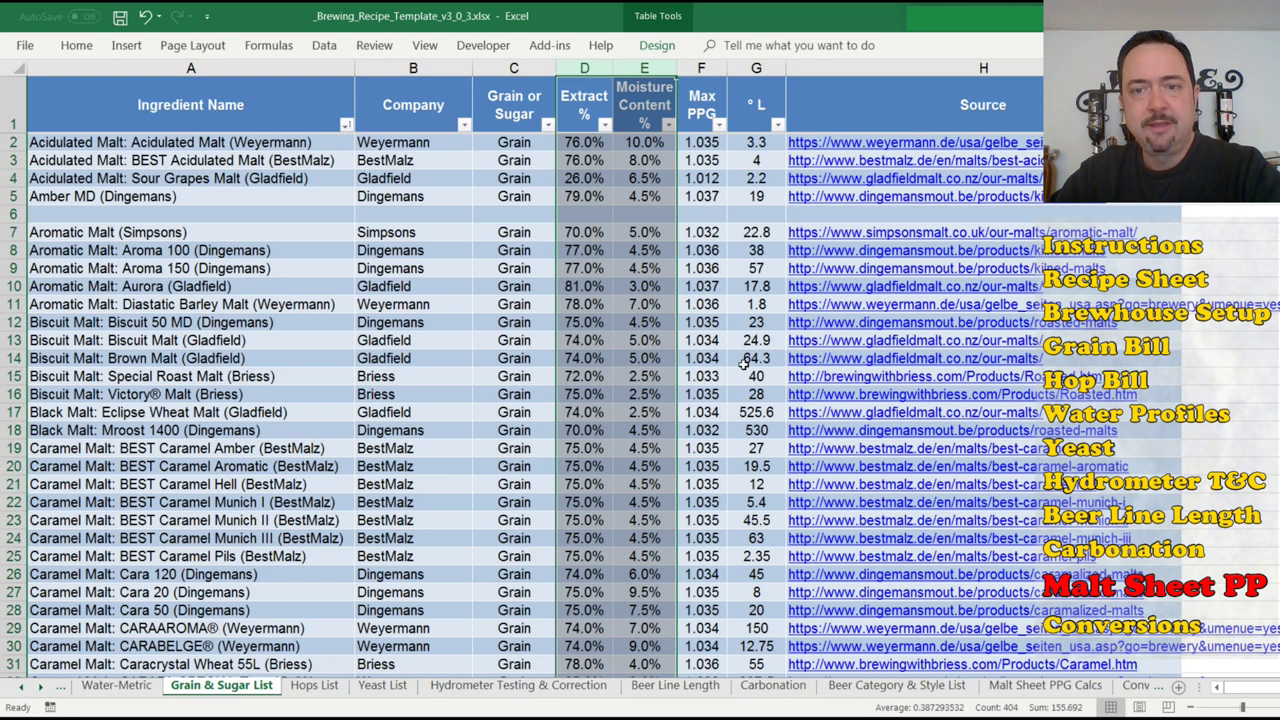
{"action": "left_click", "coordinate": [705, 68]}
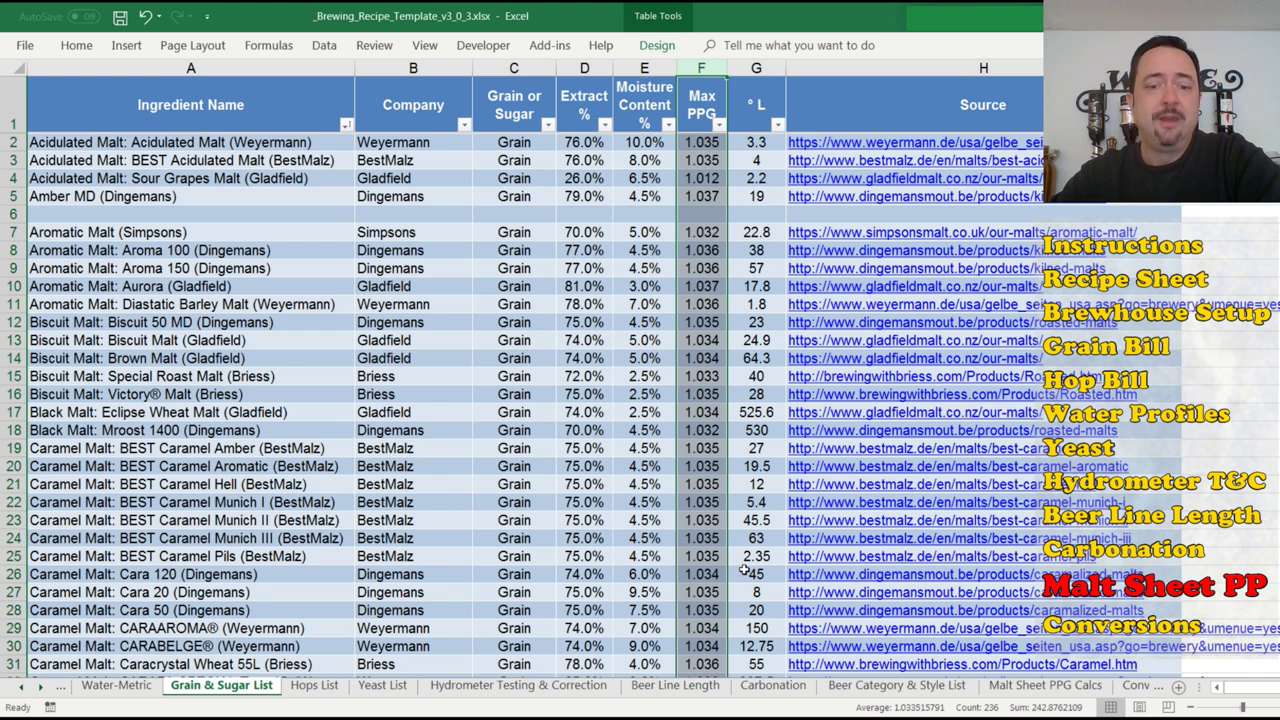
{"action": "left_click", "coordinate": [1045, 685]}
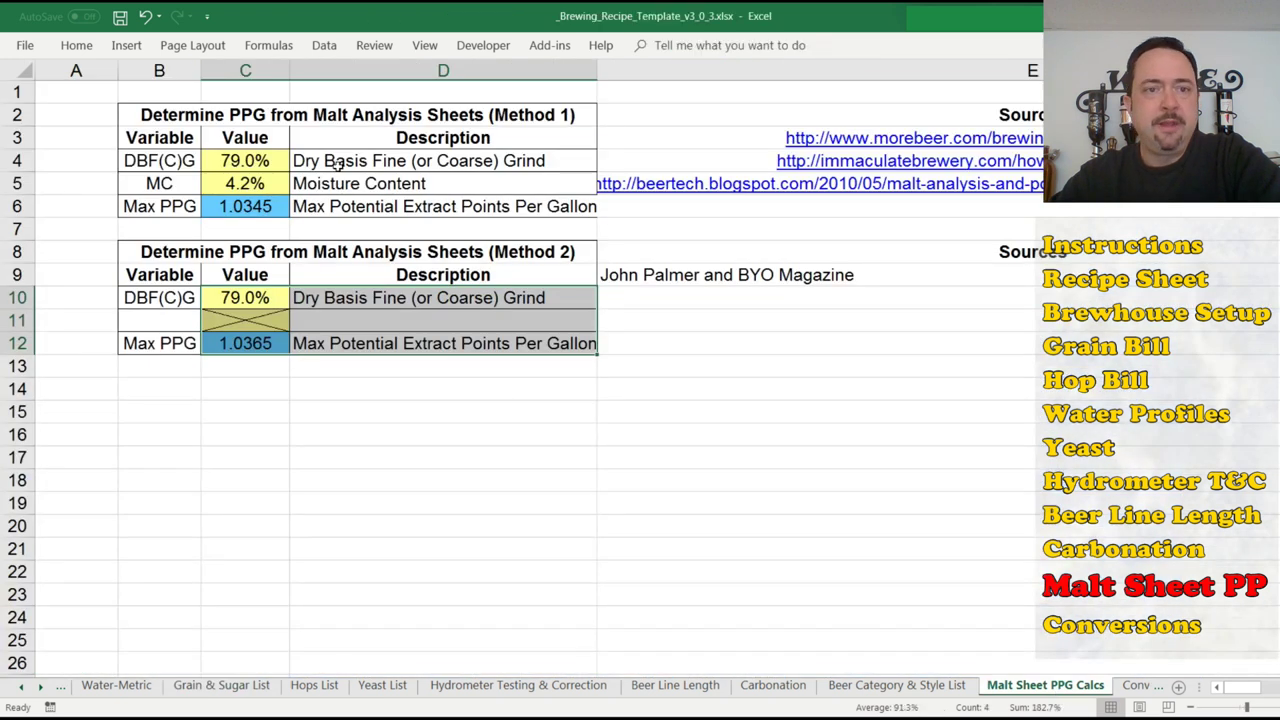
{"action": "left_click", "coordinate": [337, 161]}
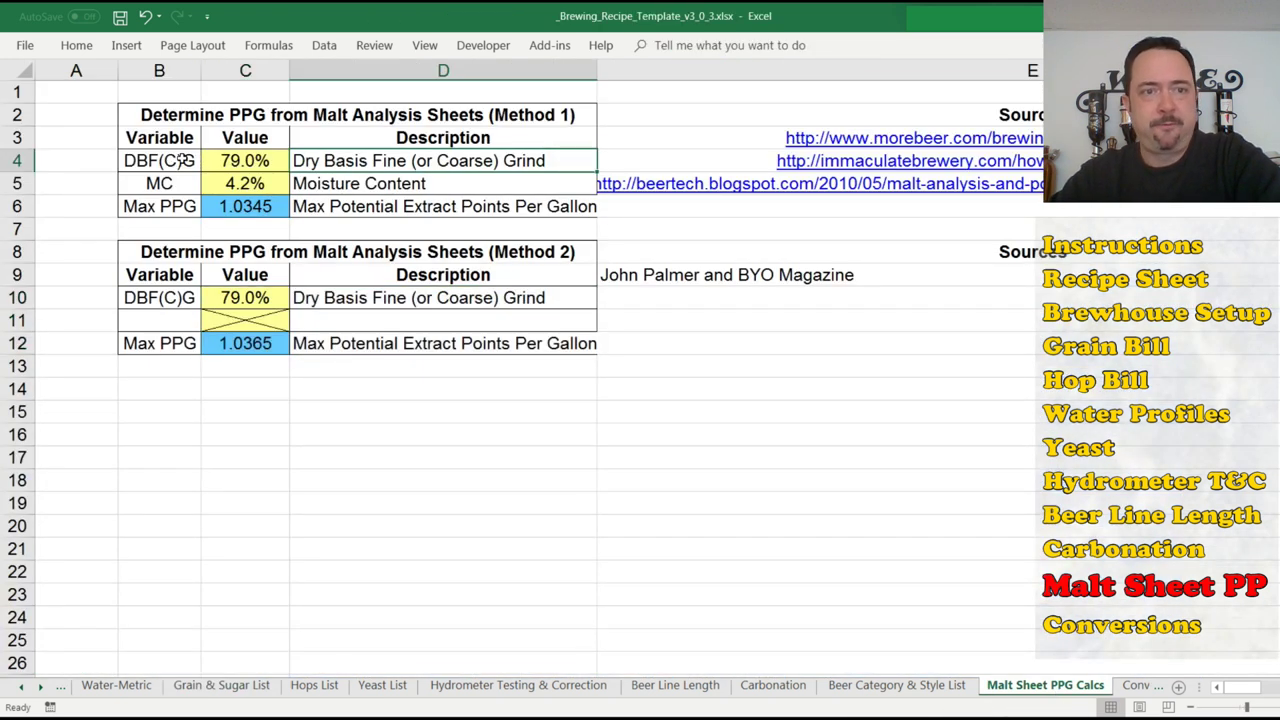
{"action": "left_click_drag", "start_coordinate": [180, 160], "coordinate": [378, 200]}
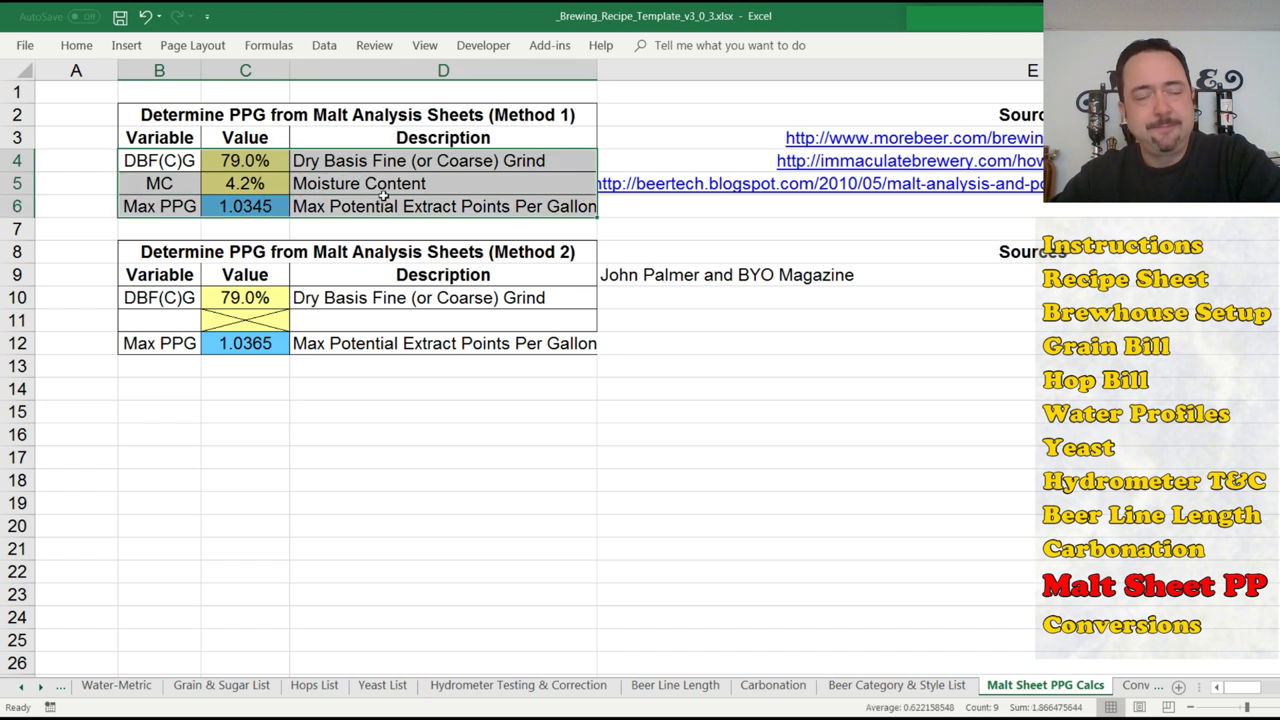
{"action": "left_click", "coordinate": [552, 270]}
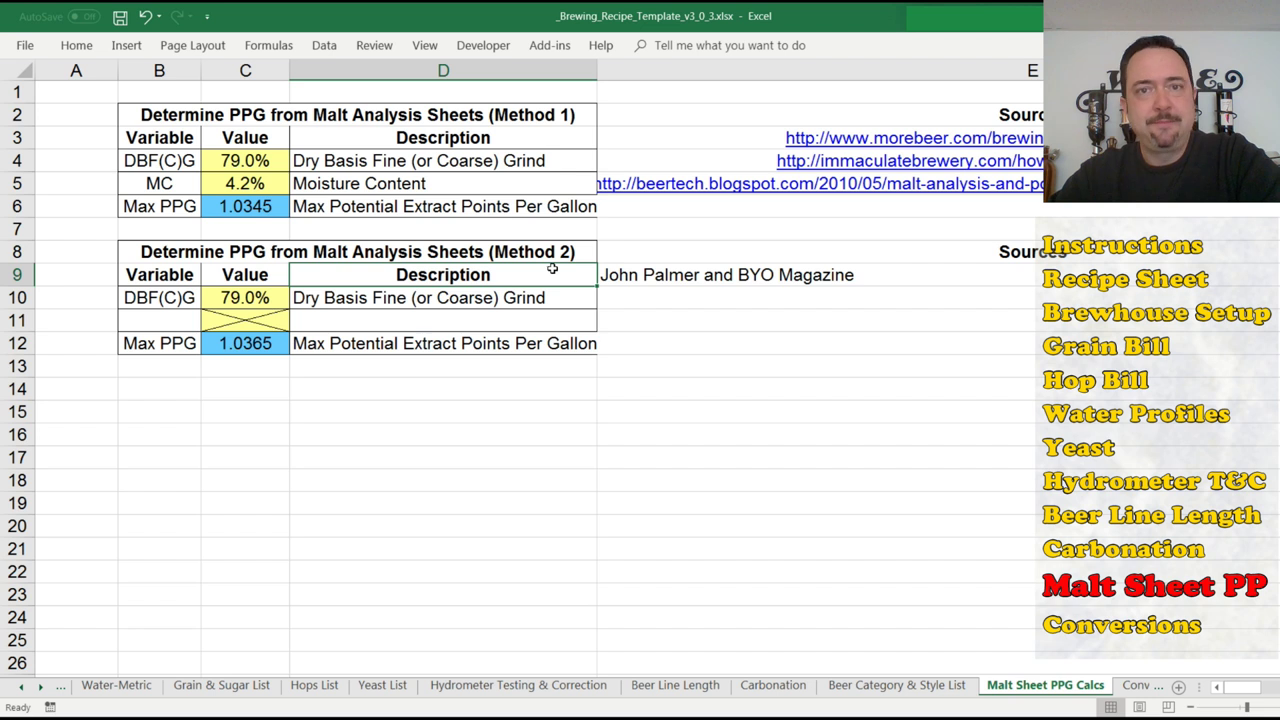
Open Conversion Tables and examine the All-Grain to Extract Conversion from pale and wheat malt to liquid and dry extract.
{"action": "key", "text": "ctrl+Page_Down"}
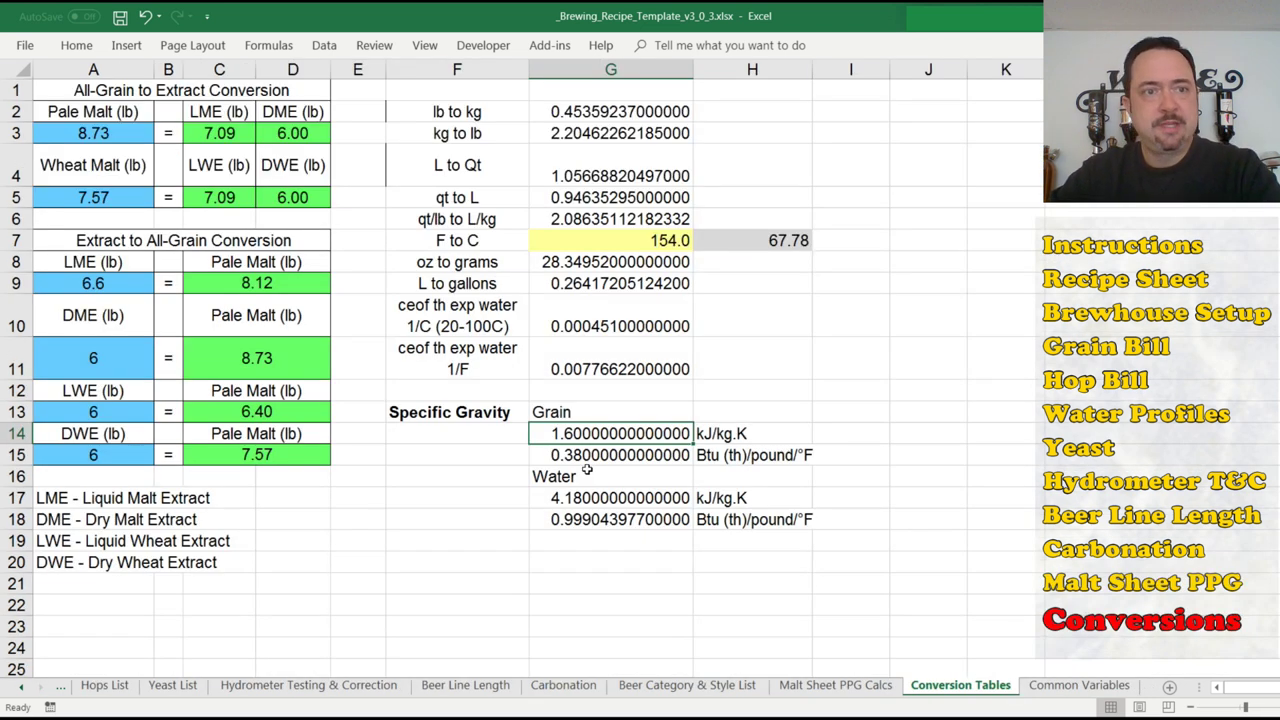
{"action": "left_click", "coordinate": [283, 265]}
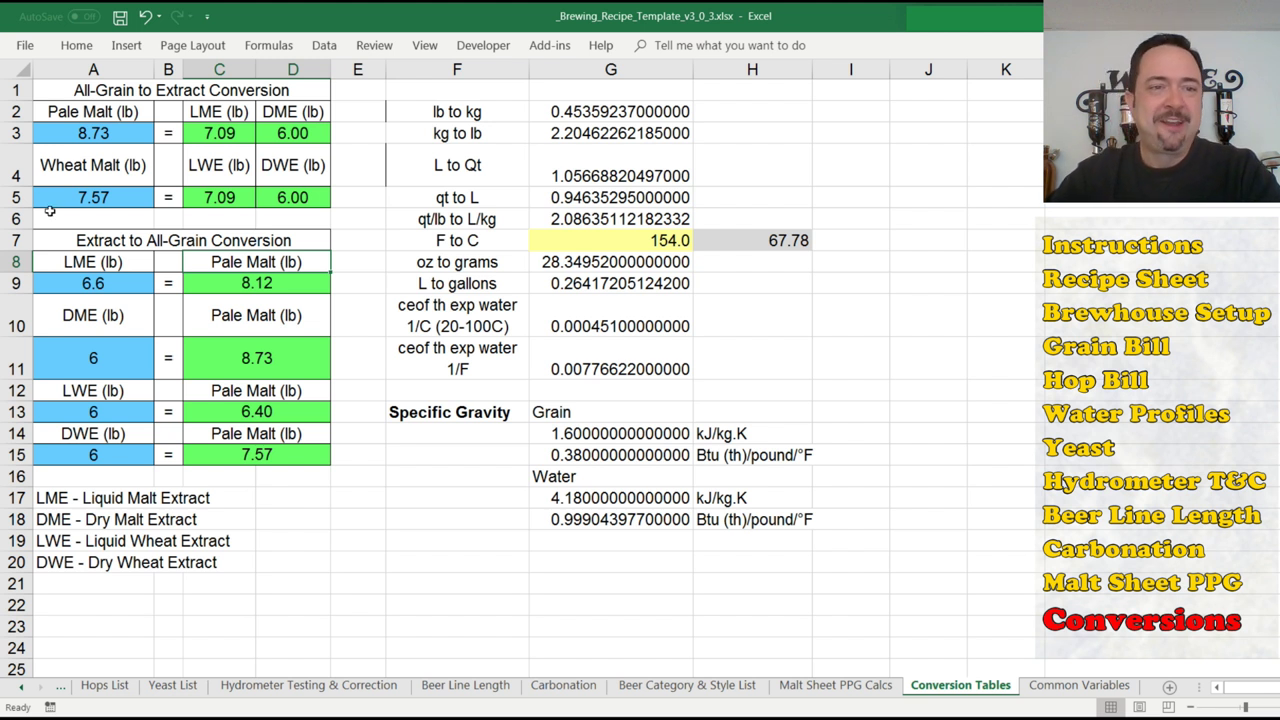
{"action": "left_click", "coordinate": [108, 135]}
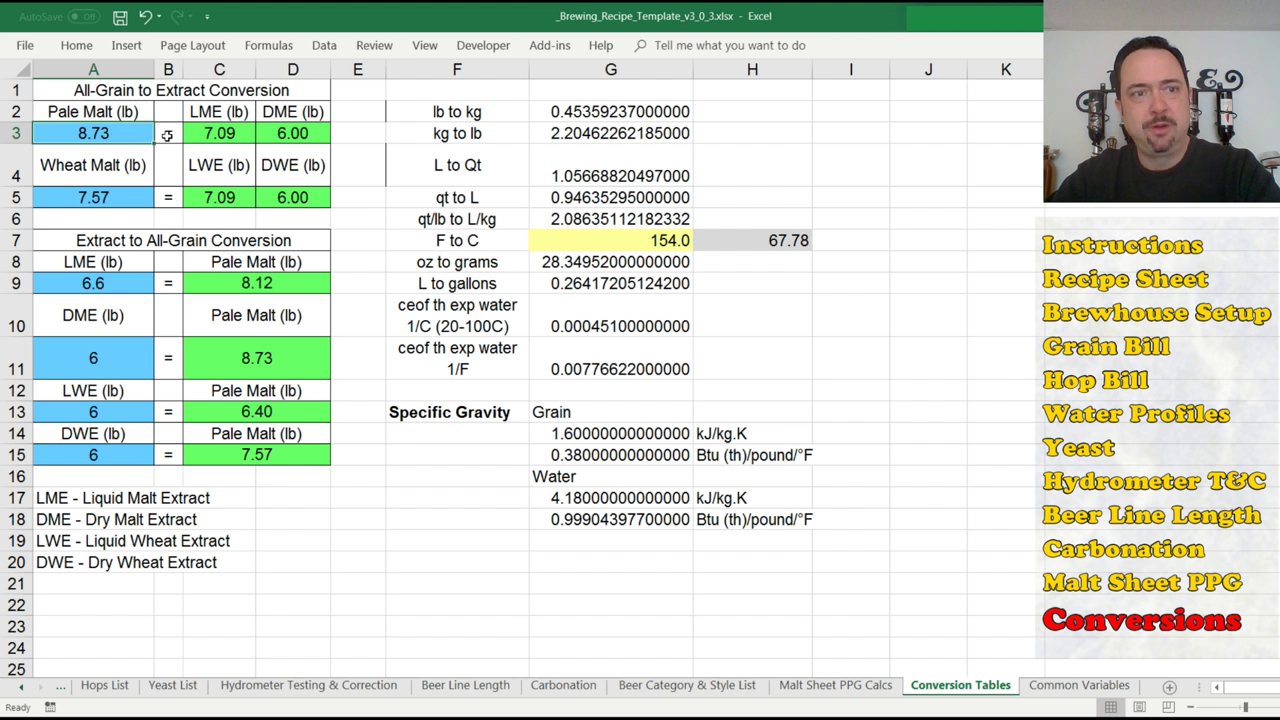
{"action": "left_click_drag", "start_coordinate": [208, 137], "coordinate": [305, 288]}
{"action": "left_click", "coordinate": [124, 137]}
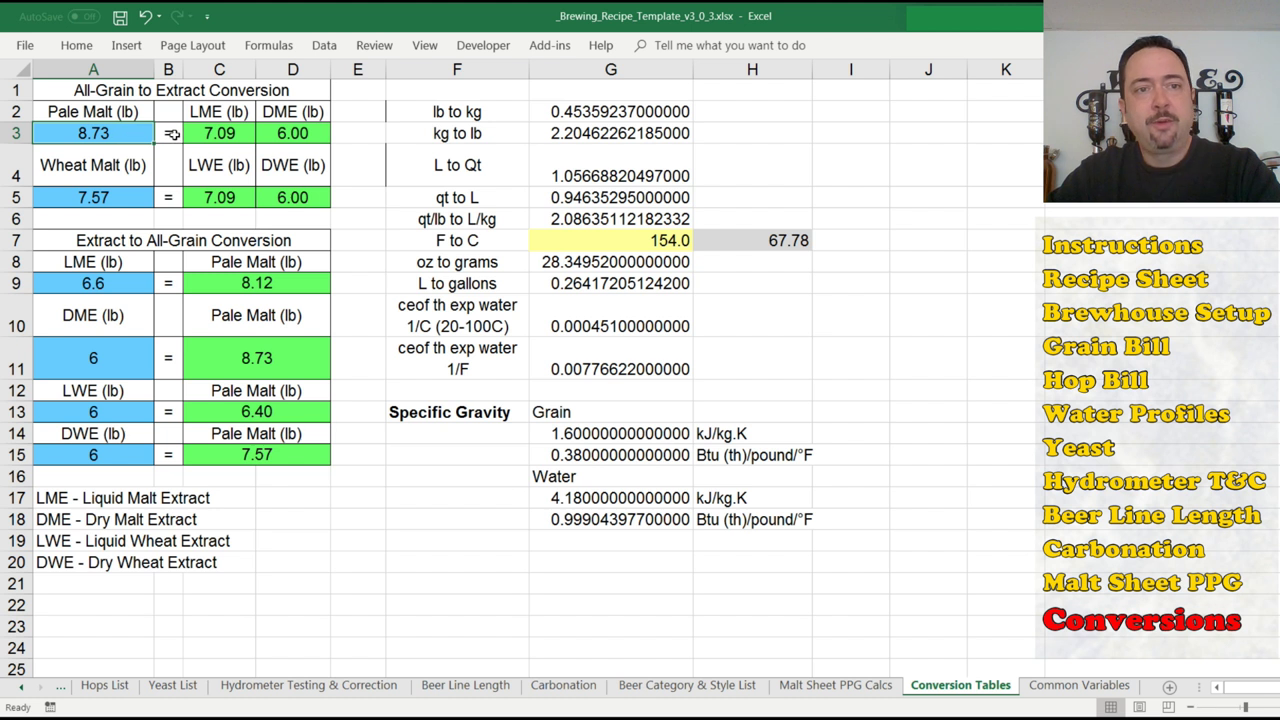
{"action": "left_click", "coordinate": [291, 127]}
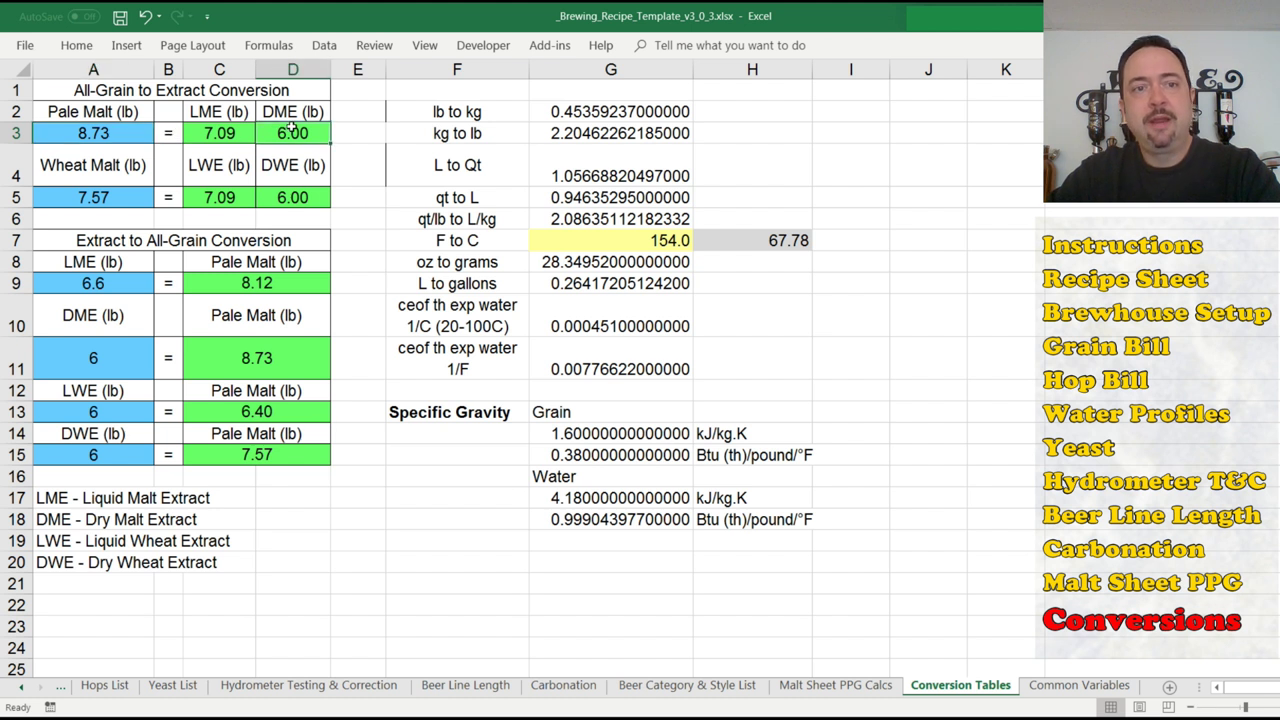
{"action": "left_click", "coordinate": [218, 133]}
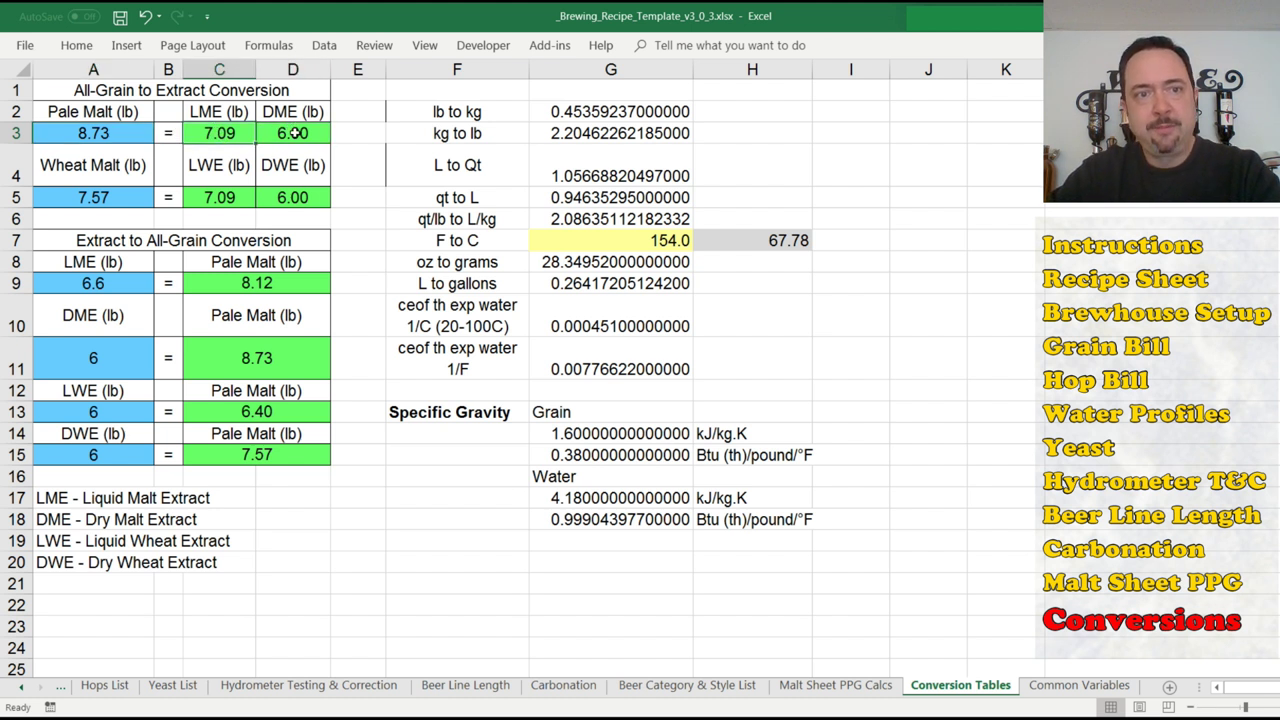
{"action": "key", "text": "Right"}
{"action": "left_click", "coordinate": [127, 201]}
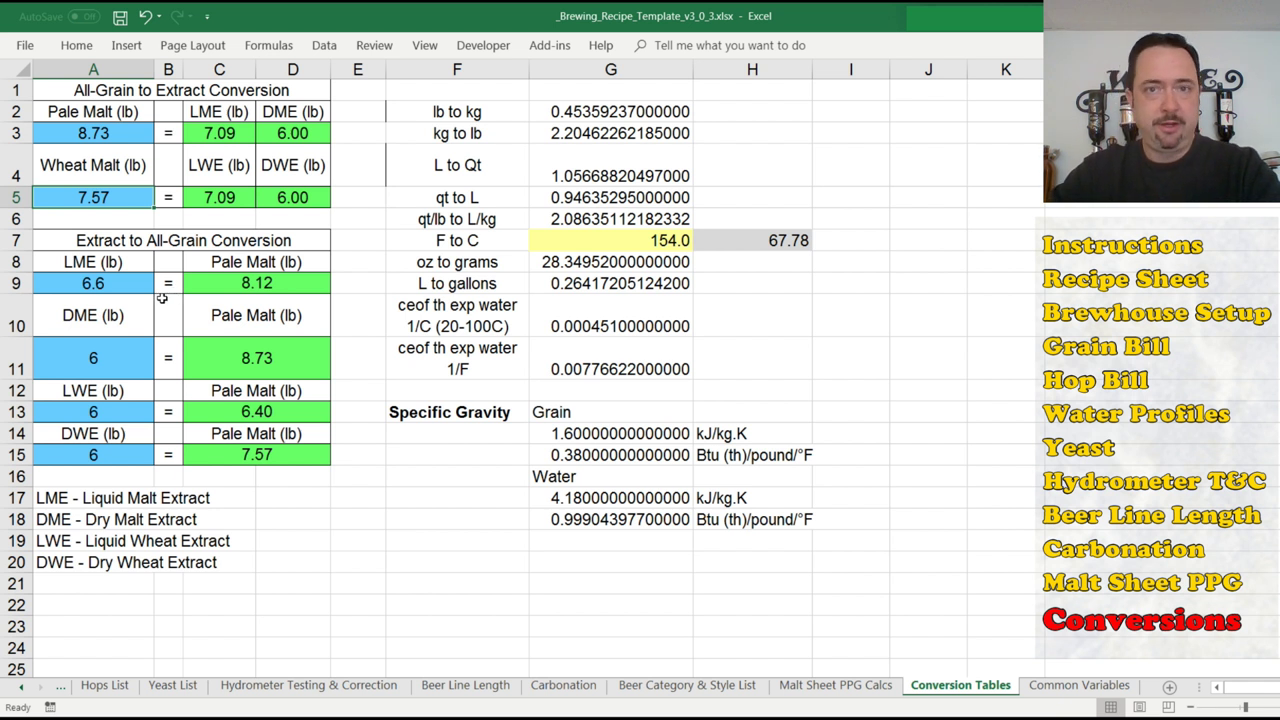
Examine the Extract to All-Grain Conversion entries for LME, DME and LWE and their pale malt equivalents.
{"action": "left_click", "coordinate": [119, 285]}
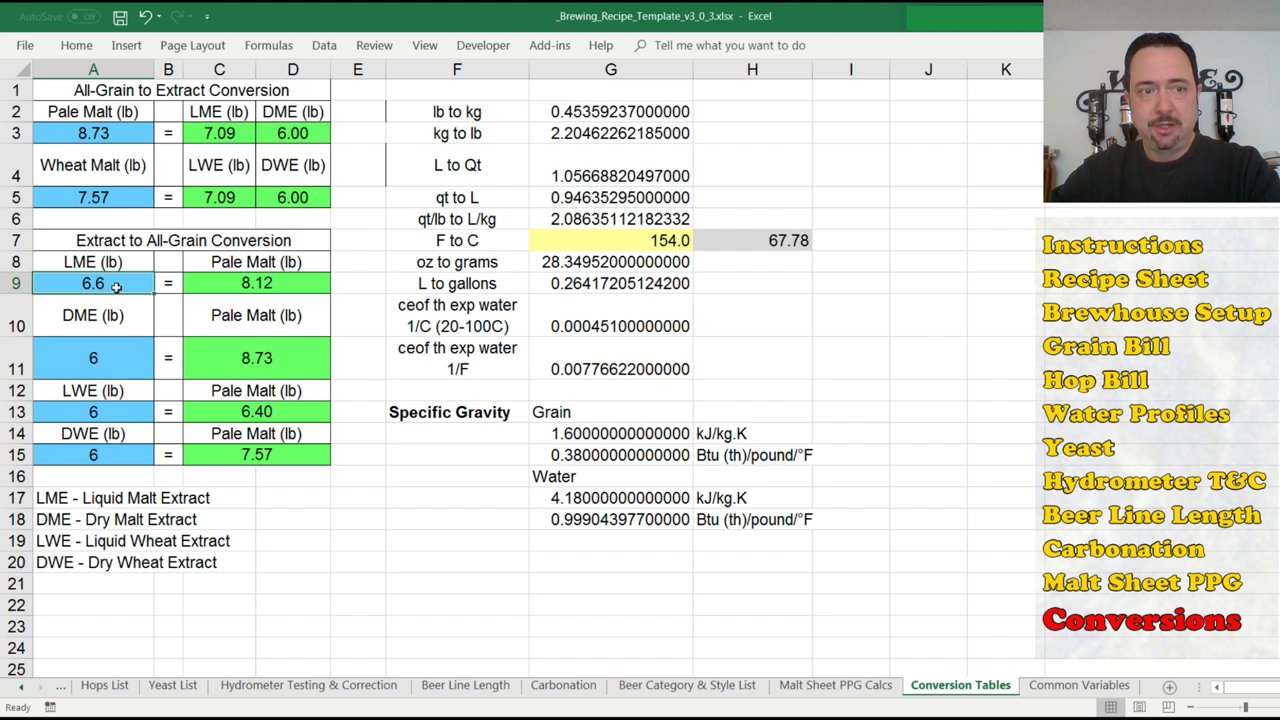
{"action": "left_click", "coordinate": [108, 346]}
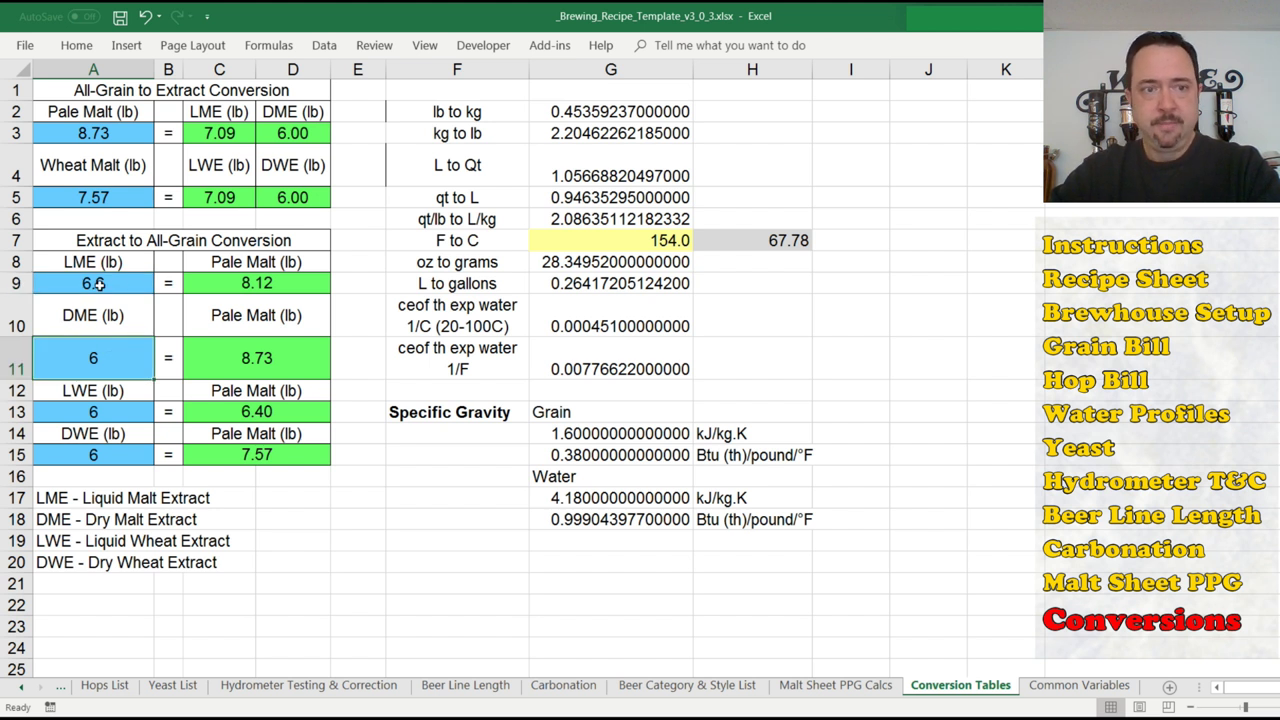
{"action": "left_click_drag", "start_coordinate": [97, 284], "coordinate": [240, 290]}
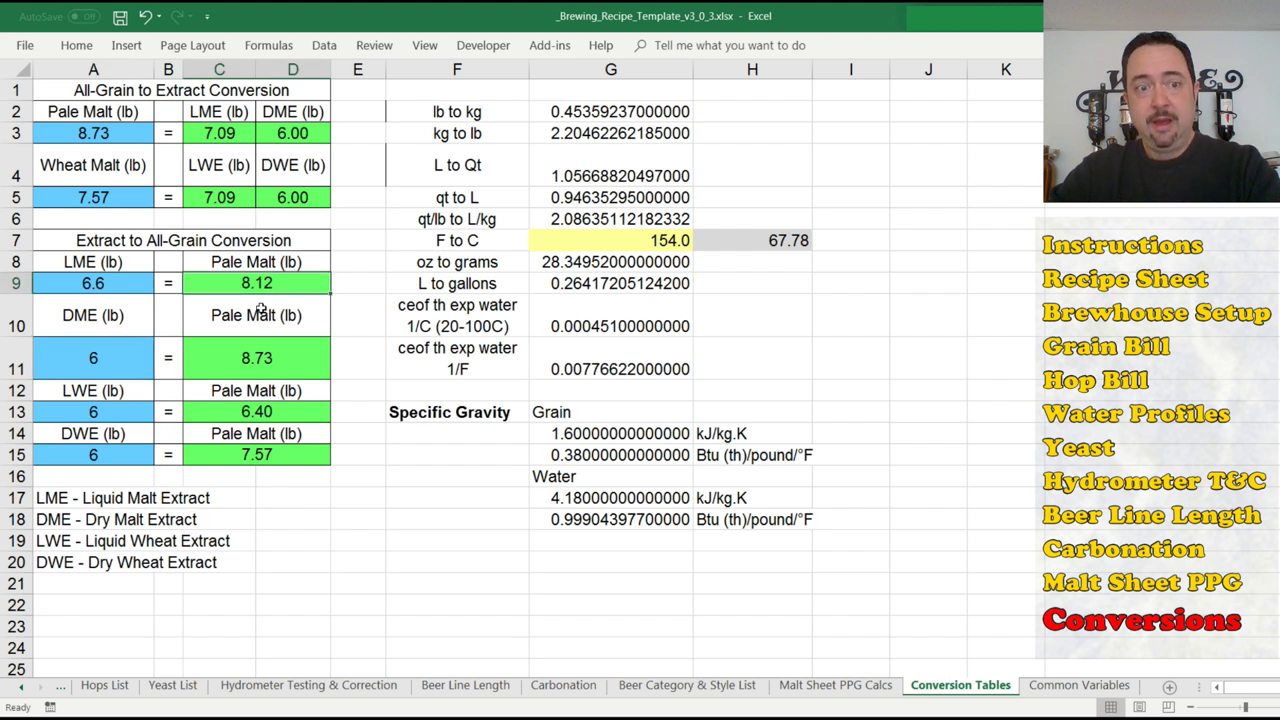
{"action": "left_click", "coordinate": [283, 349]}
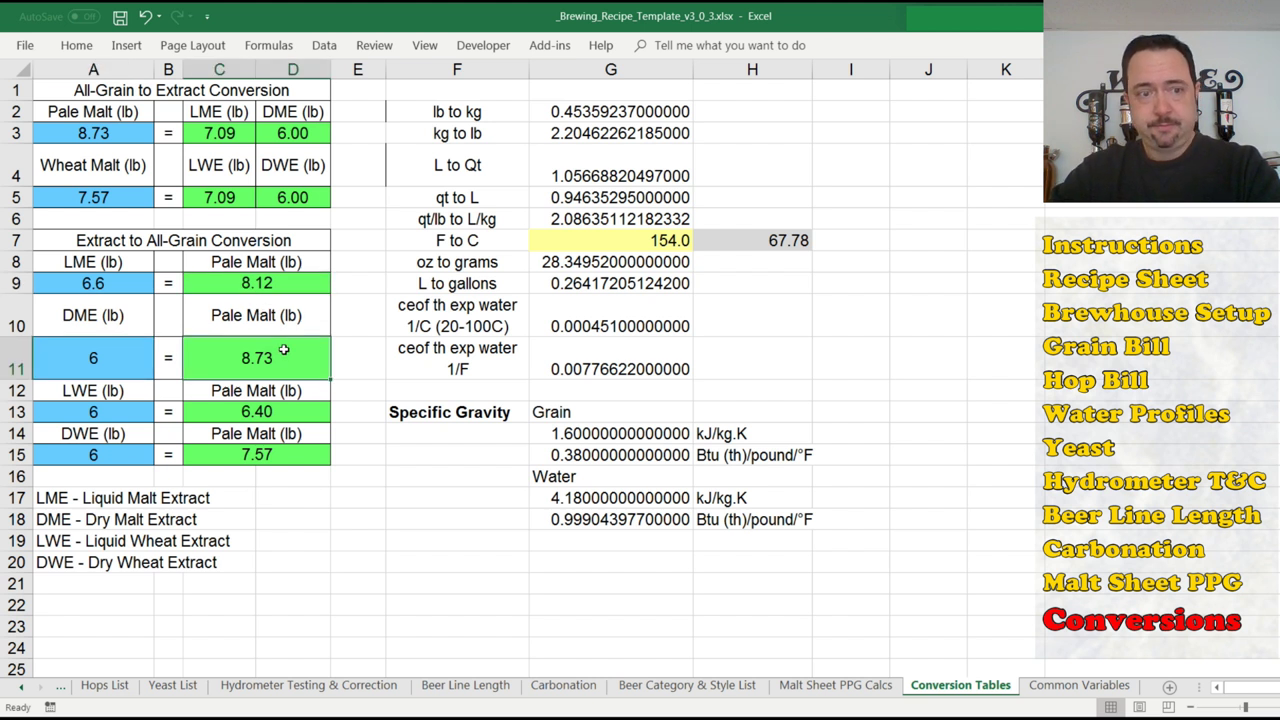
{"action": "left_click", "coordinate": [125, 414]}
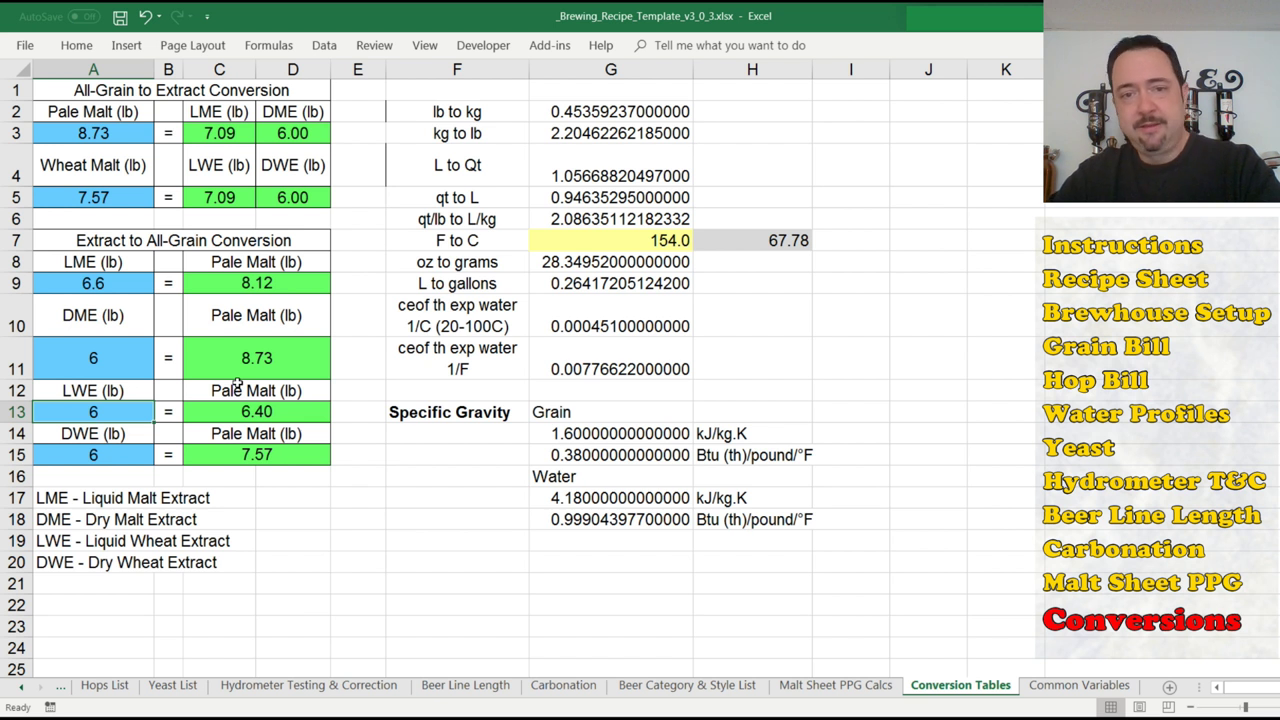
{"action": "left_click", "coordinate": [404, 268]}
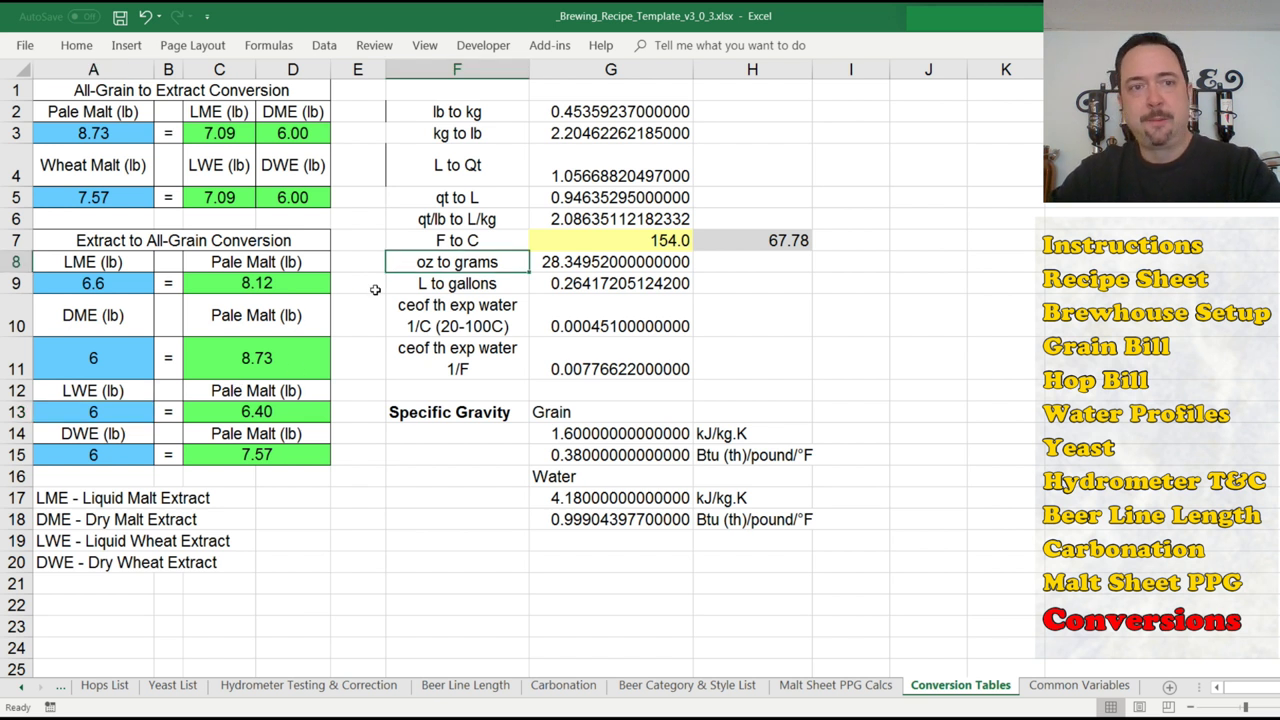